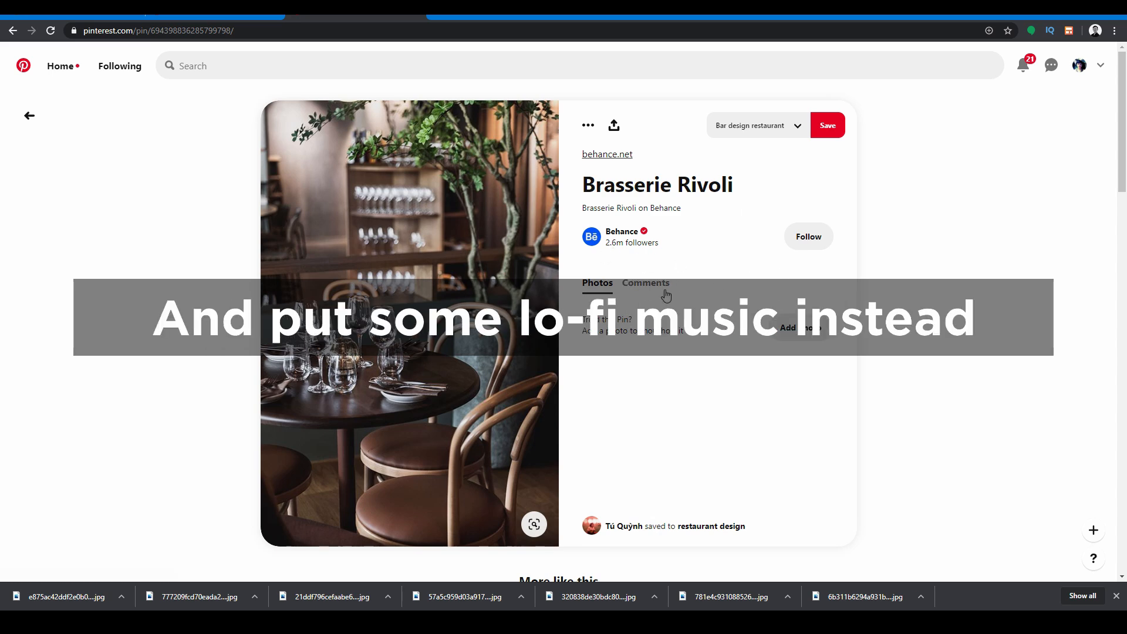
- Browse the Brasserie Rivoli pin and the "thonet chair" search results on Pinterest for chair reference photos
scroll(637, 304, down, 2)
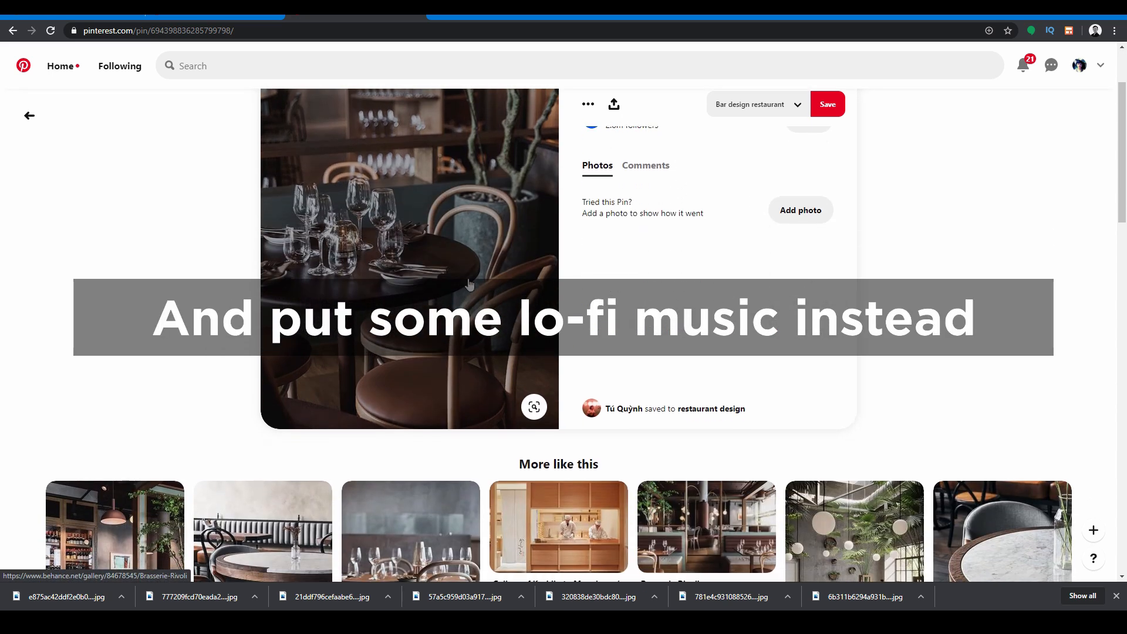
scroll(474, 391, down, 3)
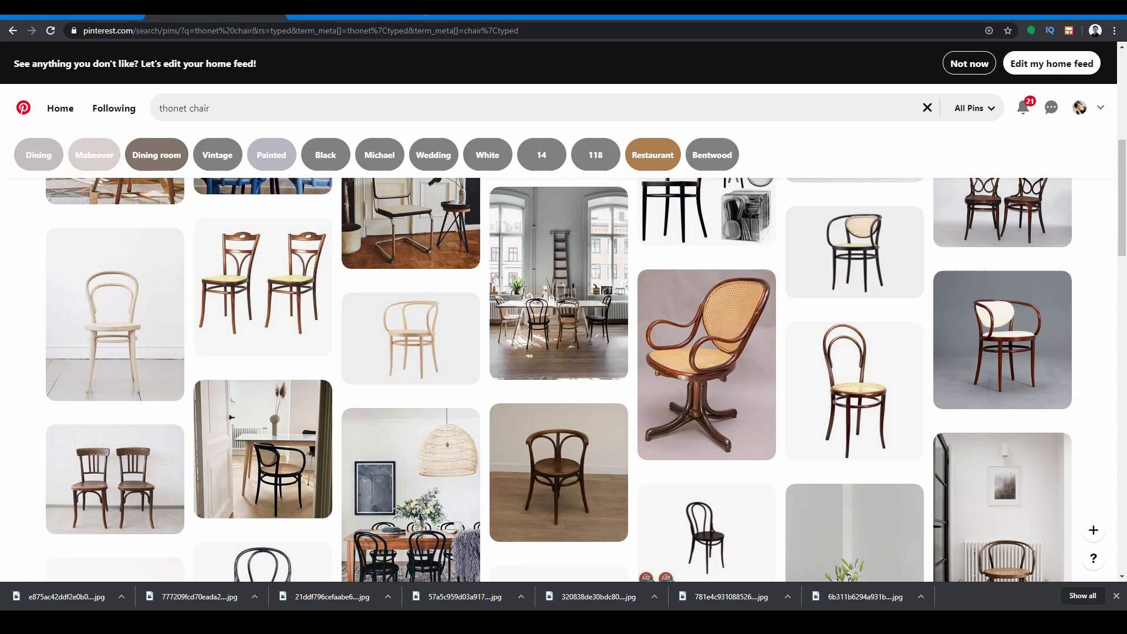
scroll(680, 302, up, 10)
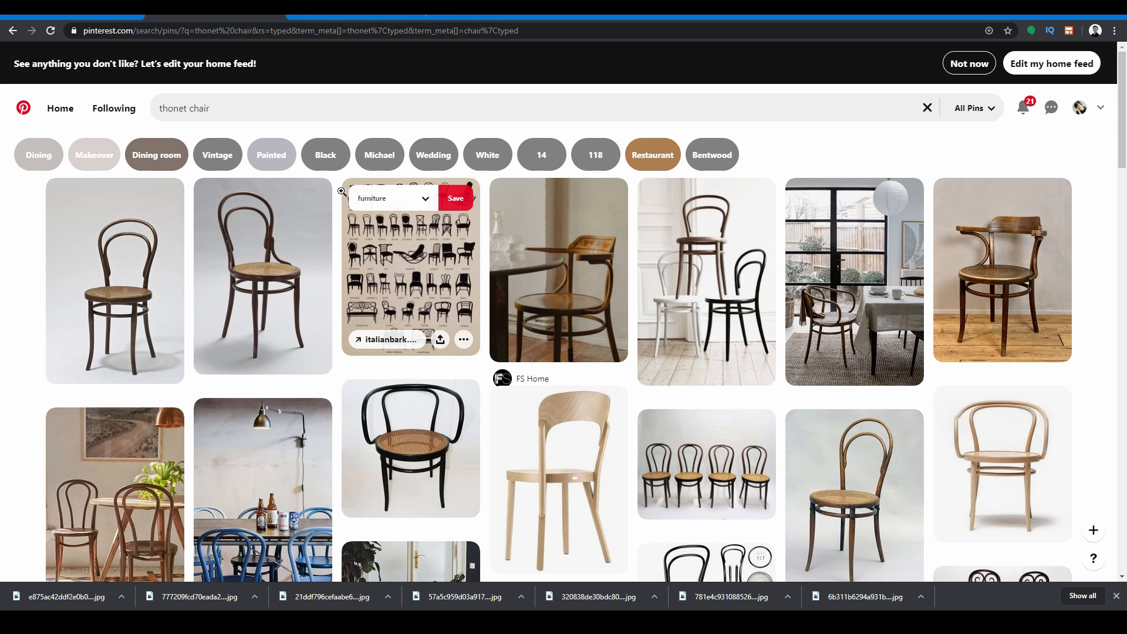
scroll(426, 287, down, 4)
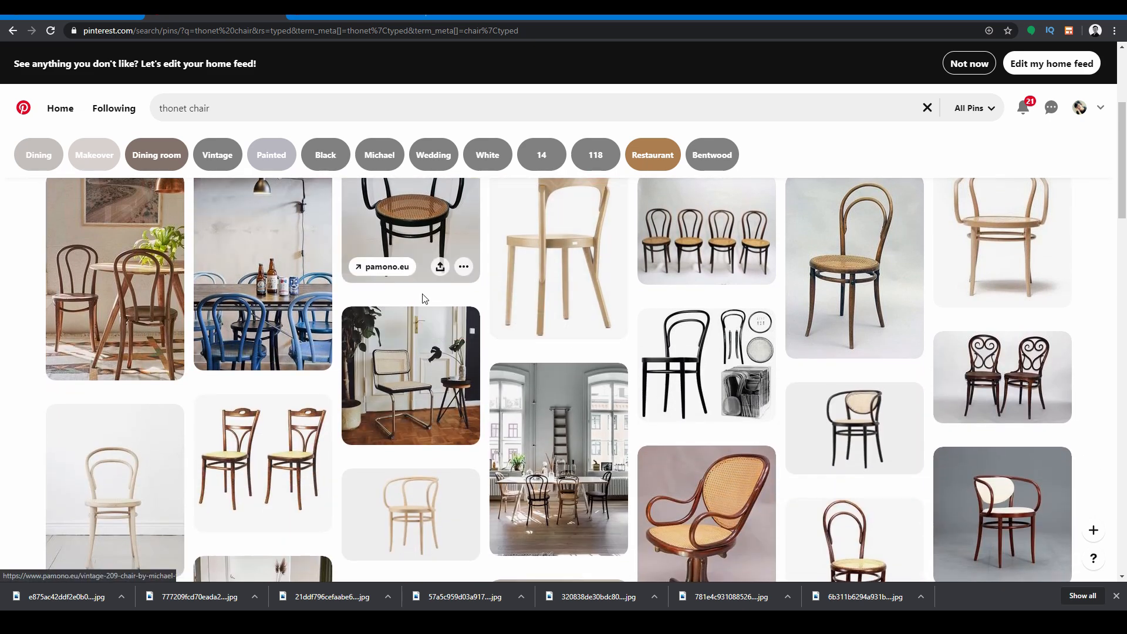
scroll(497, 341, down, 3)
scroll(497, 341, up, 7)
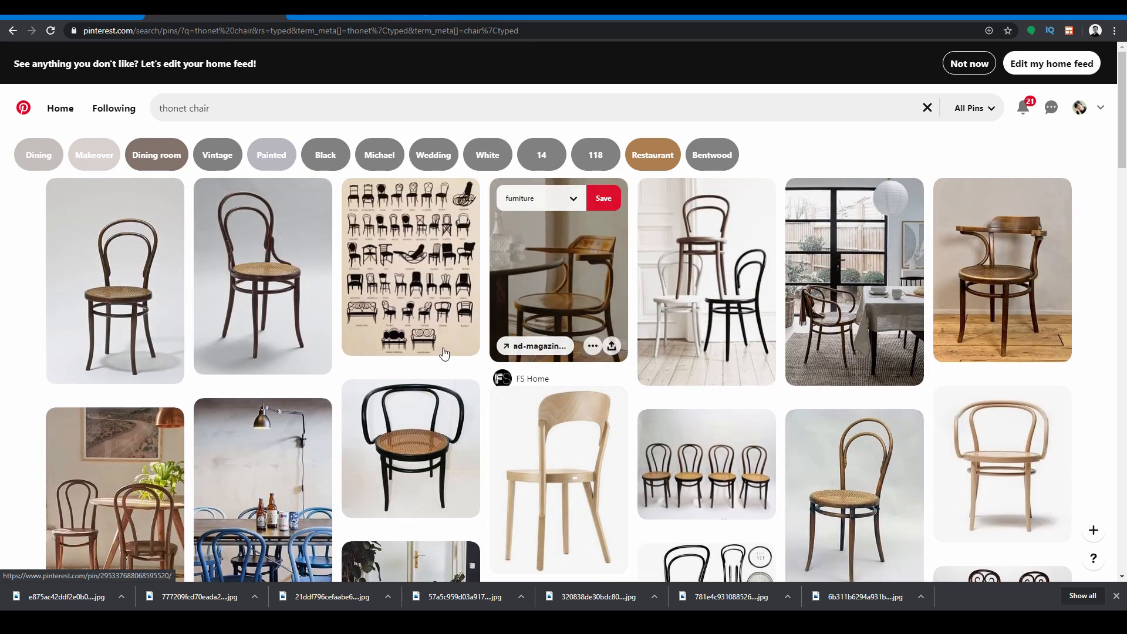
click(292, 299)
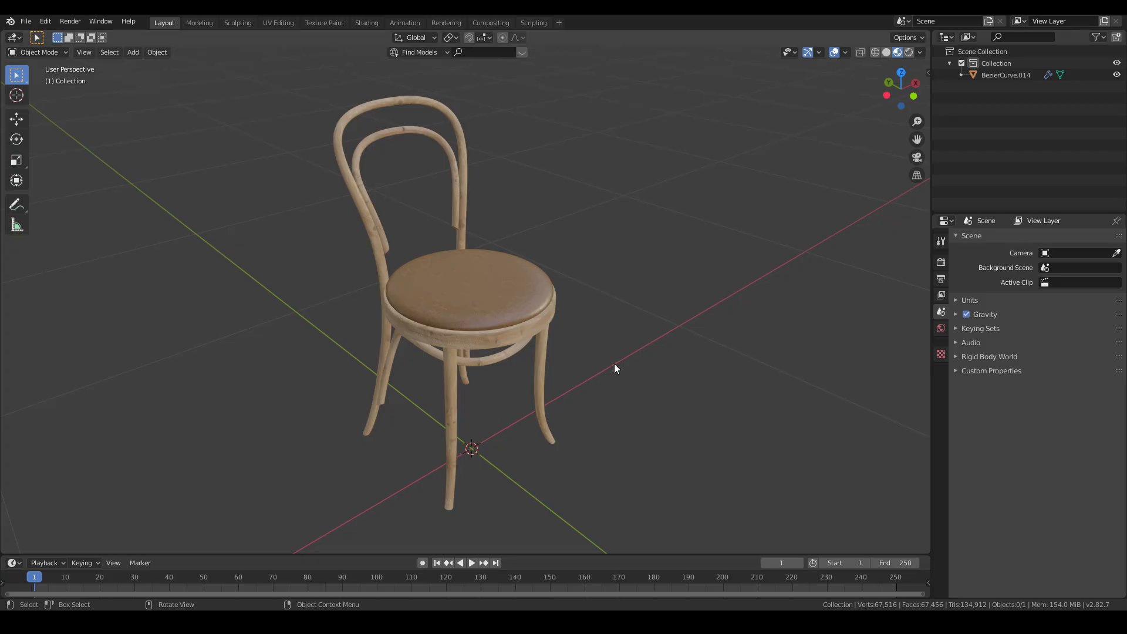
- Switch to Blender and inspect the finished Thonet chair model's seat, frame and legs from several angles
middle_drag(614, 364, 660, 309)
scroll(570, 300, up, 6)
scroll(571, 303, down, 5)
middle_drag(571, 304, 244, 315)
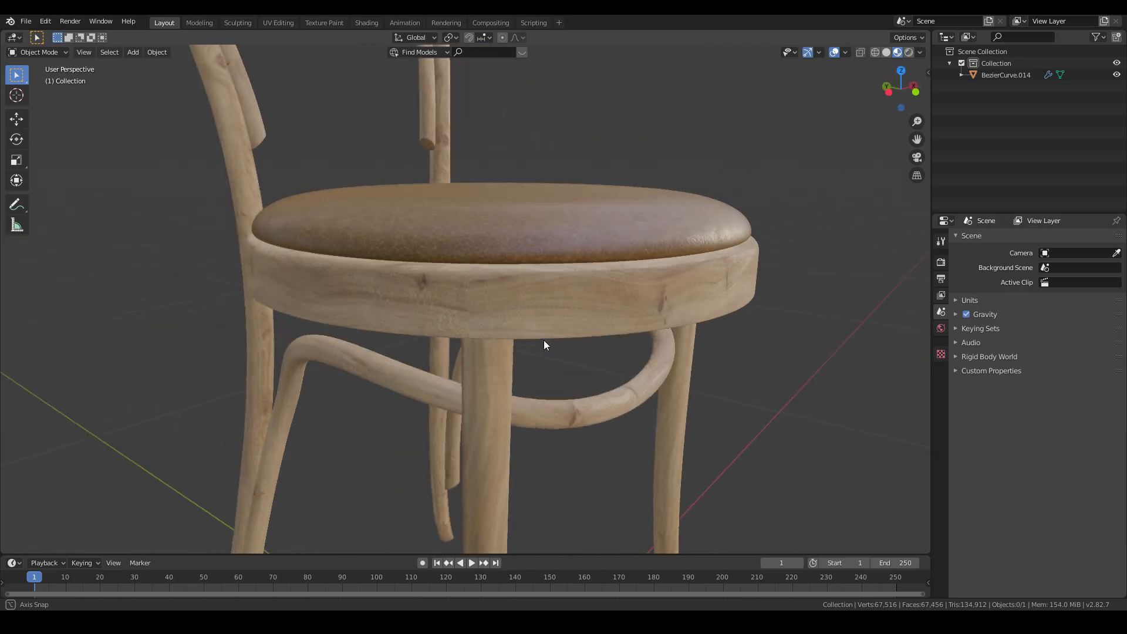
scroll(544, 340, down, 5)
scroll(510, 315, up, 2)
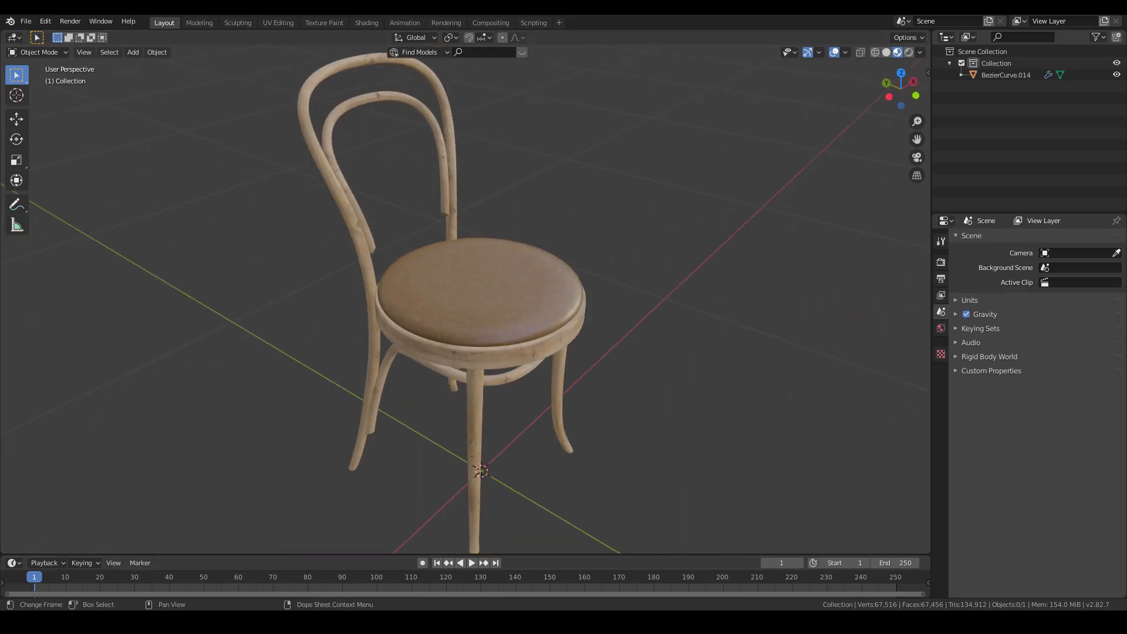
- Switch to the reference board and examine the collected restaurant and chair photos up close
key(alt+Tab)
right_drag(869, 323, 859, 271)
scroll(872, 312, up, 3)
middle_drag(873, 312, 767, 357)
scroll(792, 332, down, 4)
middle_drag(873, 314, 809, 256)
scroll(956, 266, up, 3)
middle_drag(860, 289, 780, 308)
mouse_move(923, 262)
middle_down()
mouse_move(745, 322)
mouse_move(871, 223)
mouse_move(957, 115)
middle_up()
scroll(846, 258, up, 3)
scroll(860, 290, down, 3)
middle_drag(978, 310, 784, 270)
middle_drag(929, 324, 848, 353)
scroll(881, 299, down, 4)
middle_drag(864, 223, 790, 335)
middle_drag(873, 276, 998, 293)
middle_drag(826, 306, 1084, 298)
middle_drag(817, 278, 865, 267)
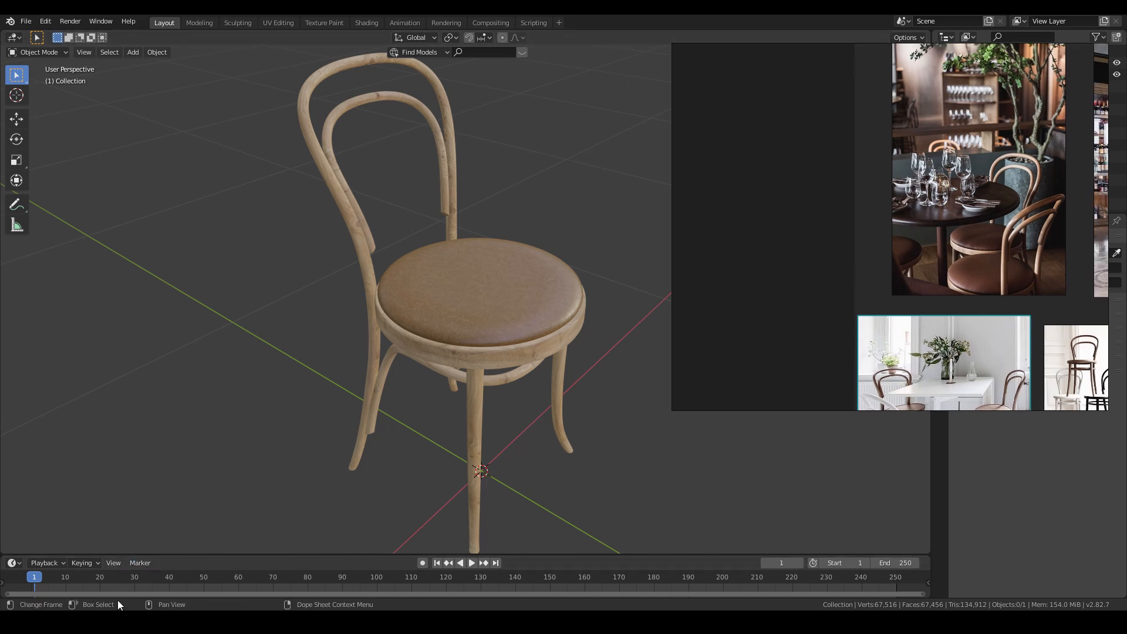
- Create a new General file in Blender and delete the default camera, cube and light
click(269, 369)
click(26, 22)
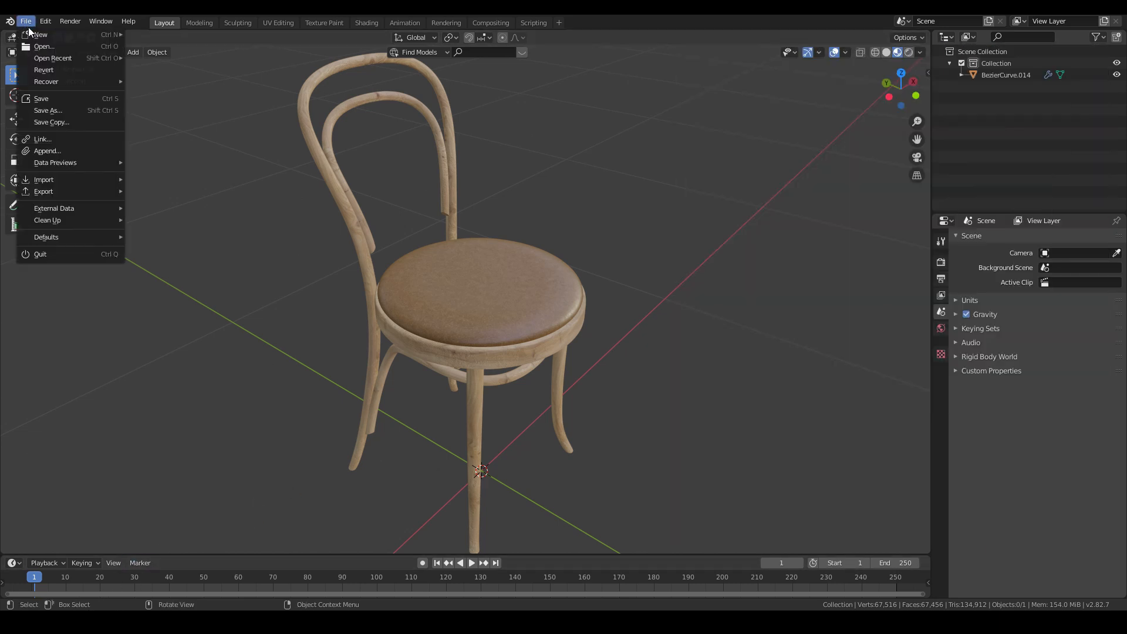
mouse_move(70, 34)
click(150, 36)
drag(186, 368, 165, 414)
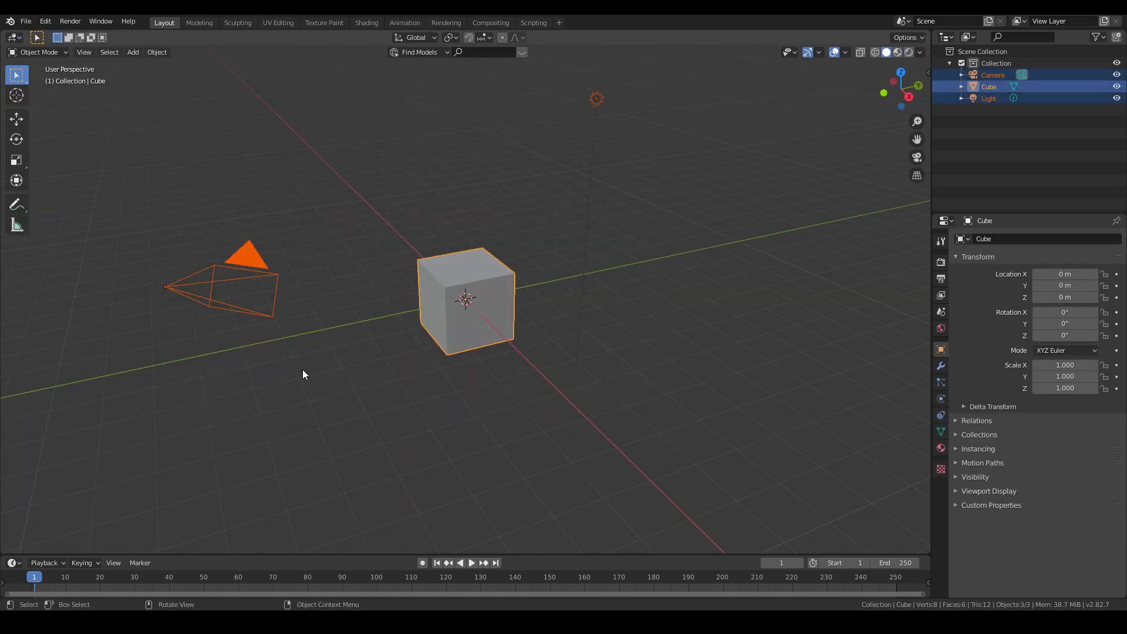
key(Delete)
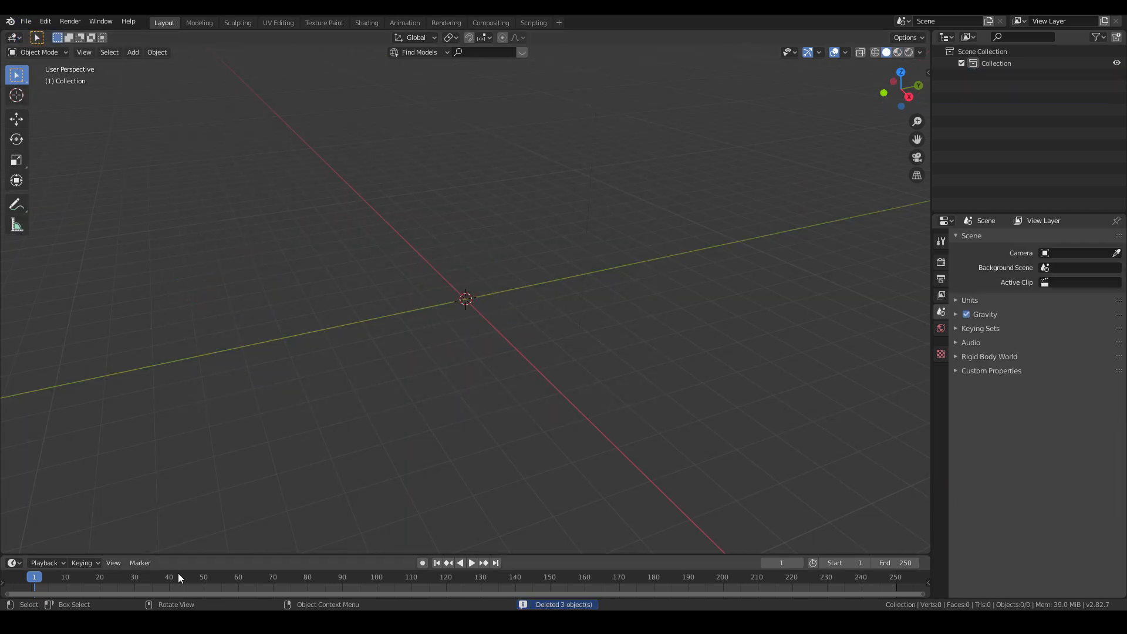
key(KP_7)
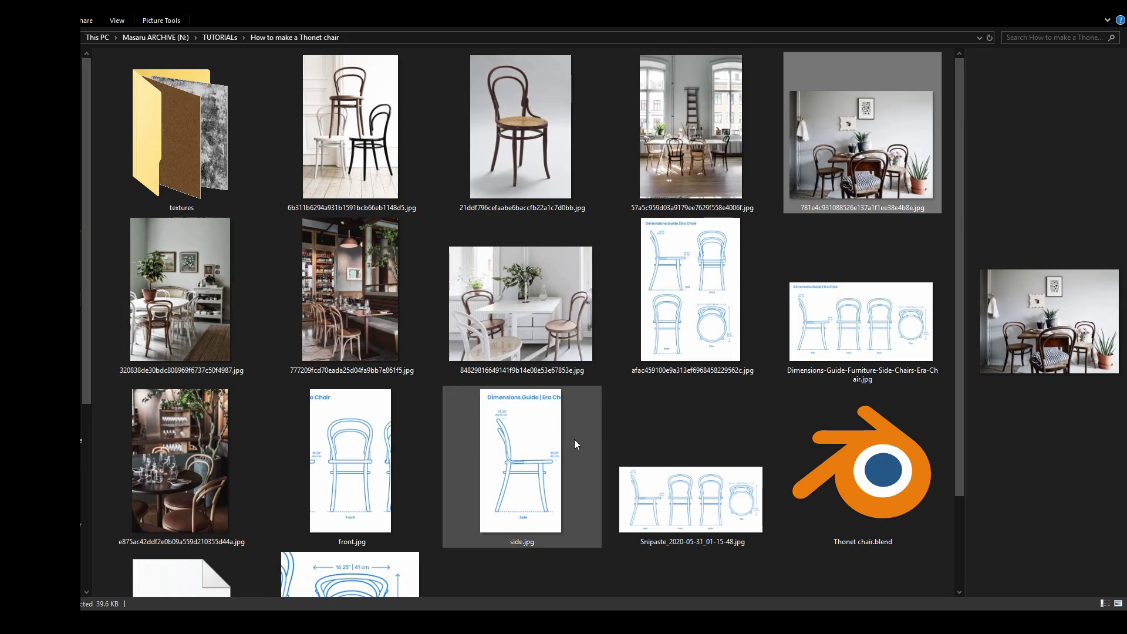
- Switch to the "How to make a Thonet chair" folder and review the front.jpg and side.jpg blueprint images
scroll(558, 424, down, 3)
click(600, 492)
click(649, 242)
click(518, 404)
click(346, 383)
click(448, 466)
click(363, 400)
click(517, 395)
click(368, 494)
click(337, 382)
click(491, 381)
click(370, 392)
click(503, 405)
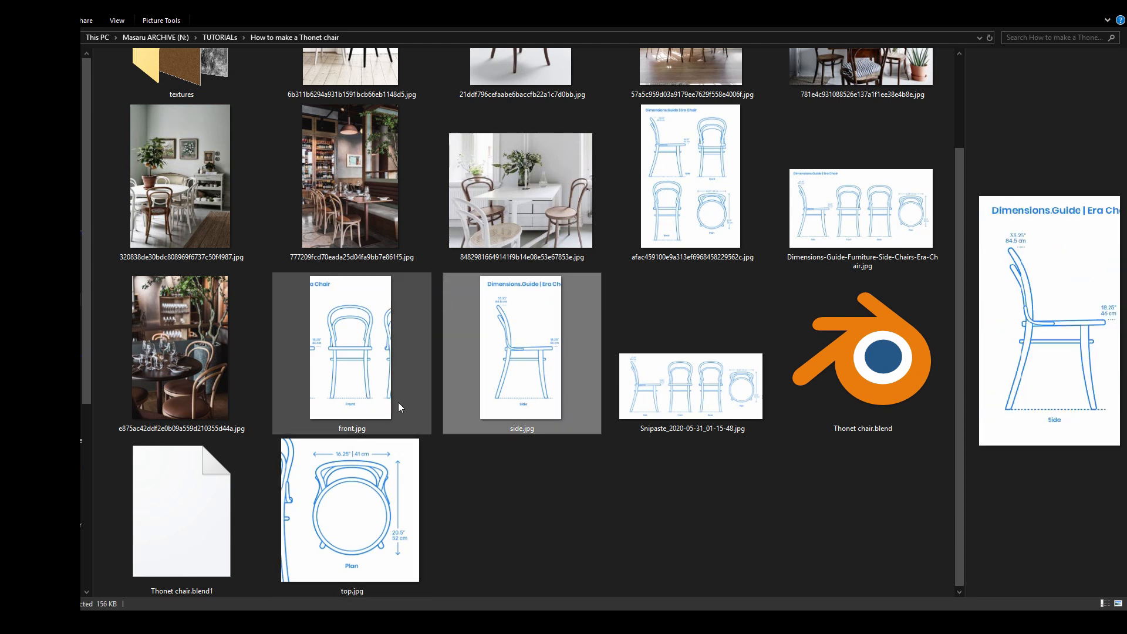
click(532, 506)
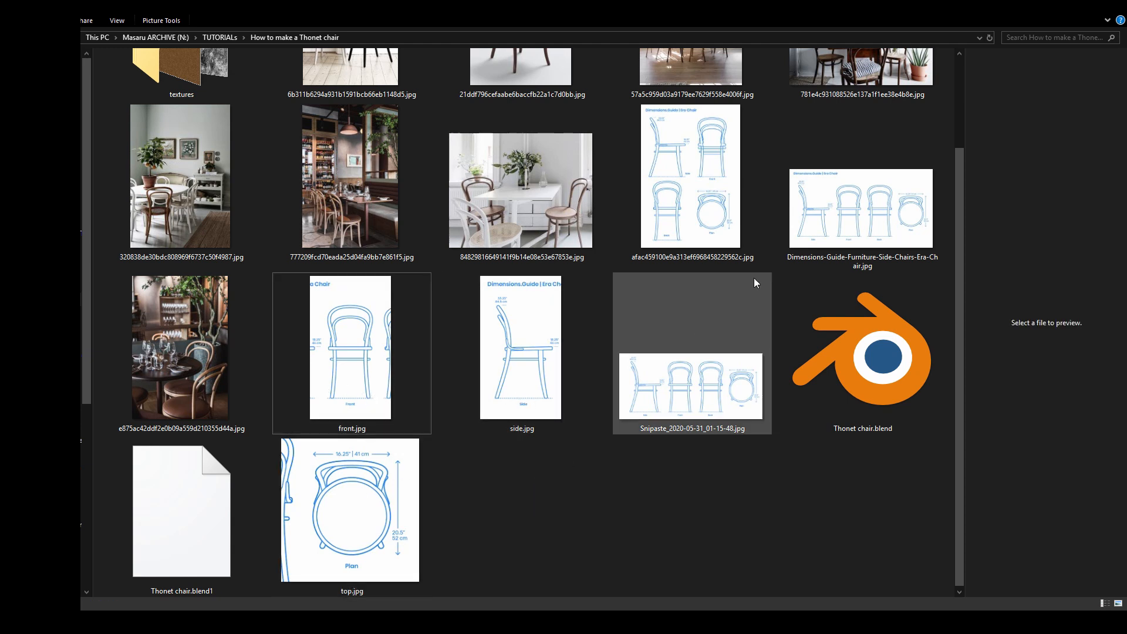
click(371, 406)
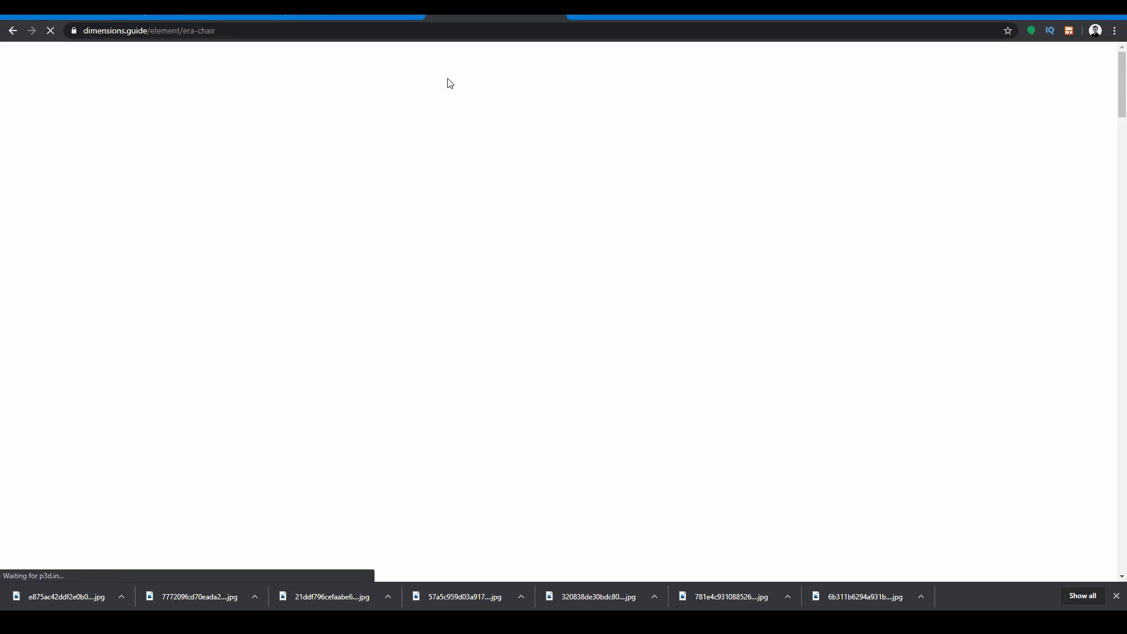
- Examine the Era Chair dimension drawings on dimensions.guide and compare them with the front and side blueprint crops in the folder
scroll(625, 254, down, 7)
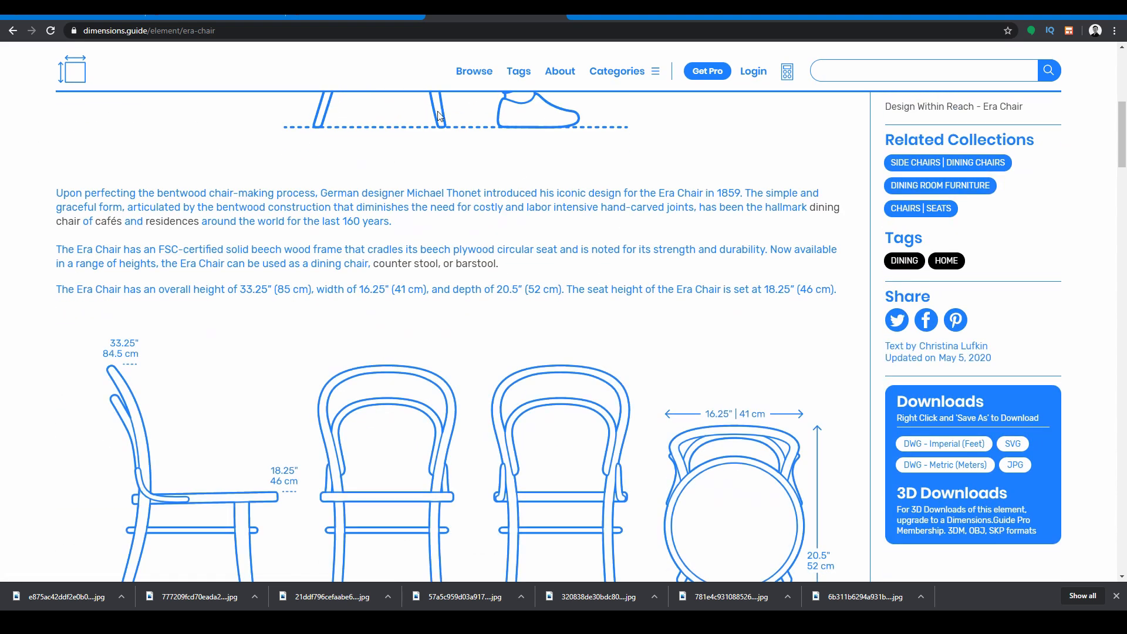
scroll(525, 278, down, 4)
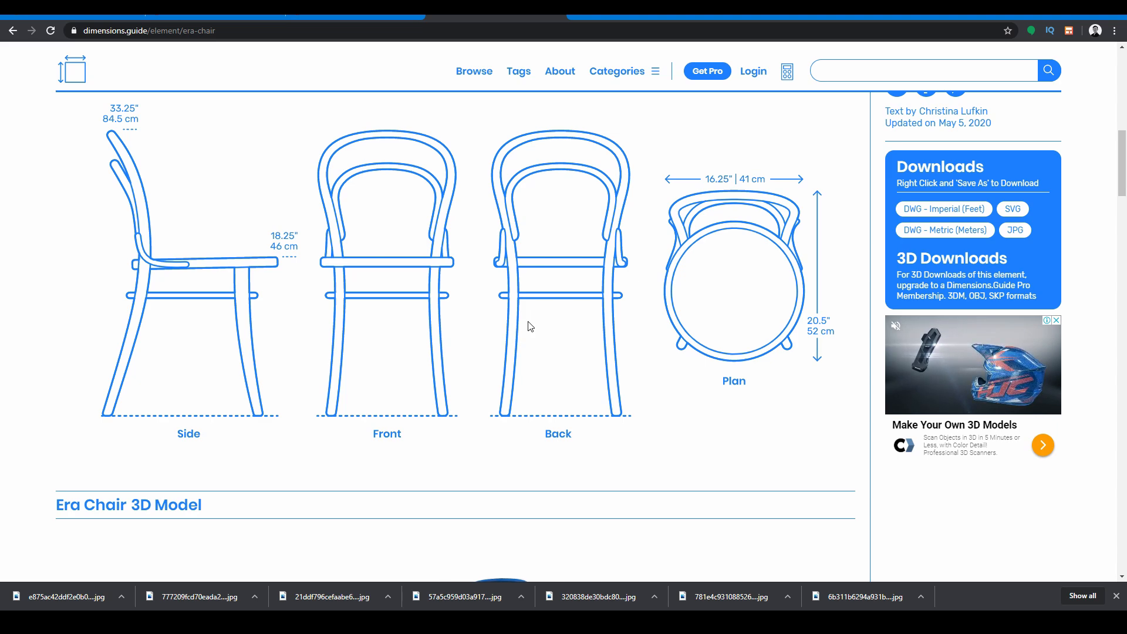
scroll(520, 313, up, 1)
scroll(519, 312, down, 1)
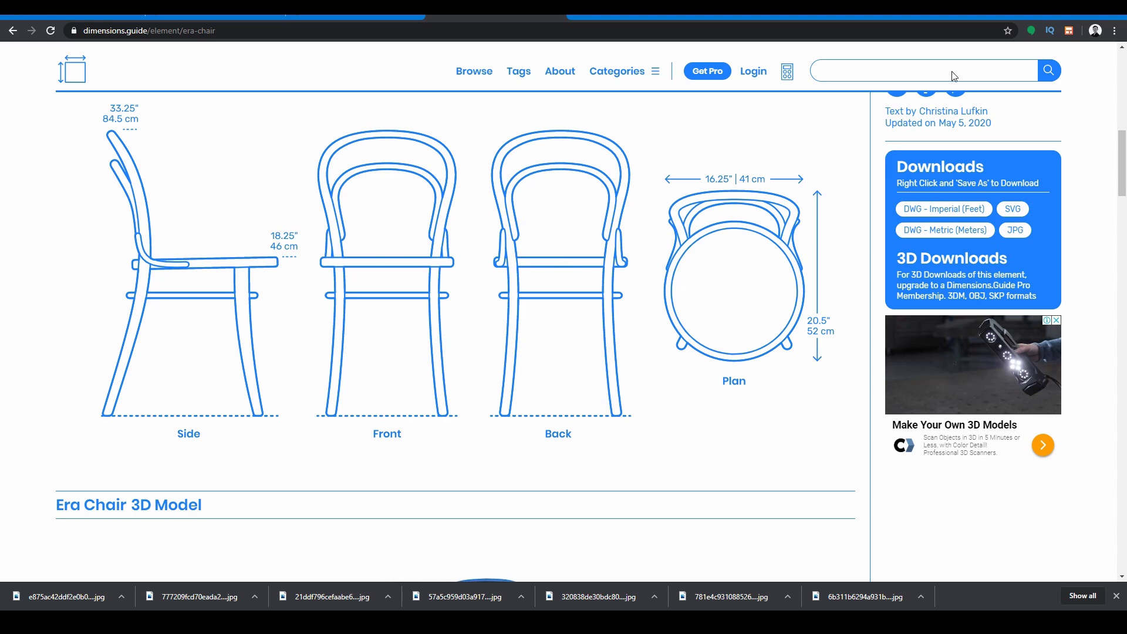
key(alt+Tab)
click(458, 450)
click(365, 381)
click(516, 385)
click(475, 512)
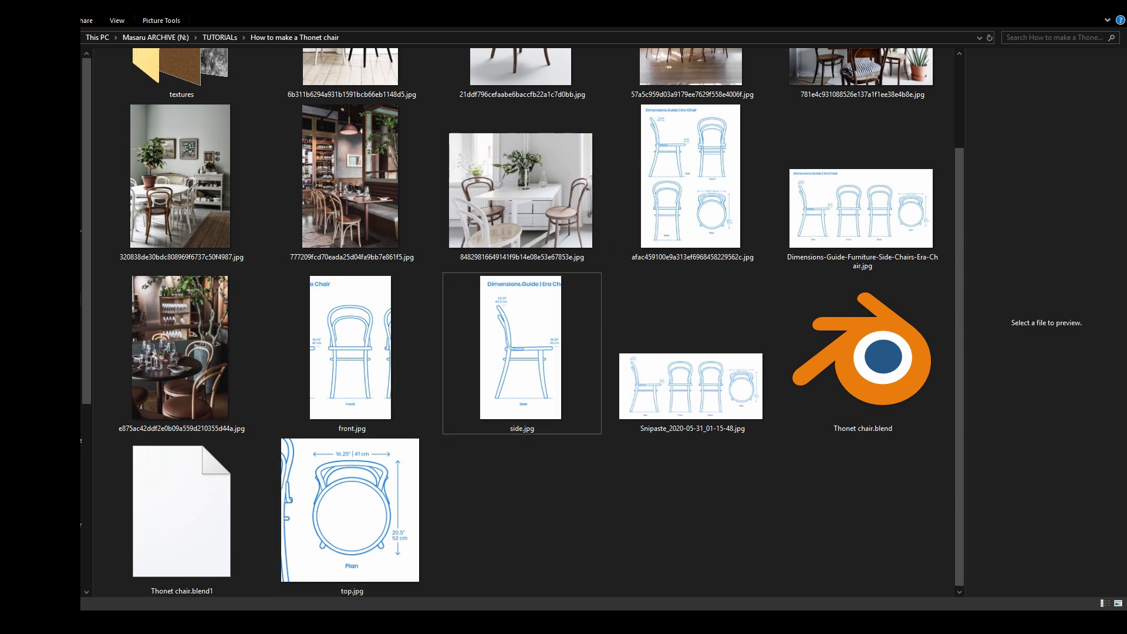
key(alt+Tab)
key(alt+Tab)
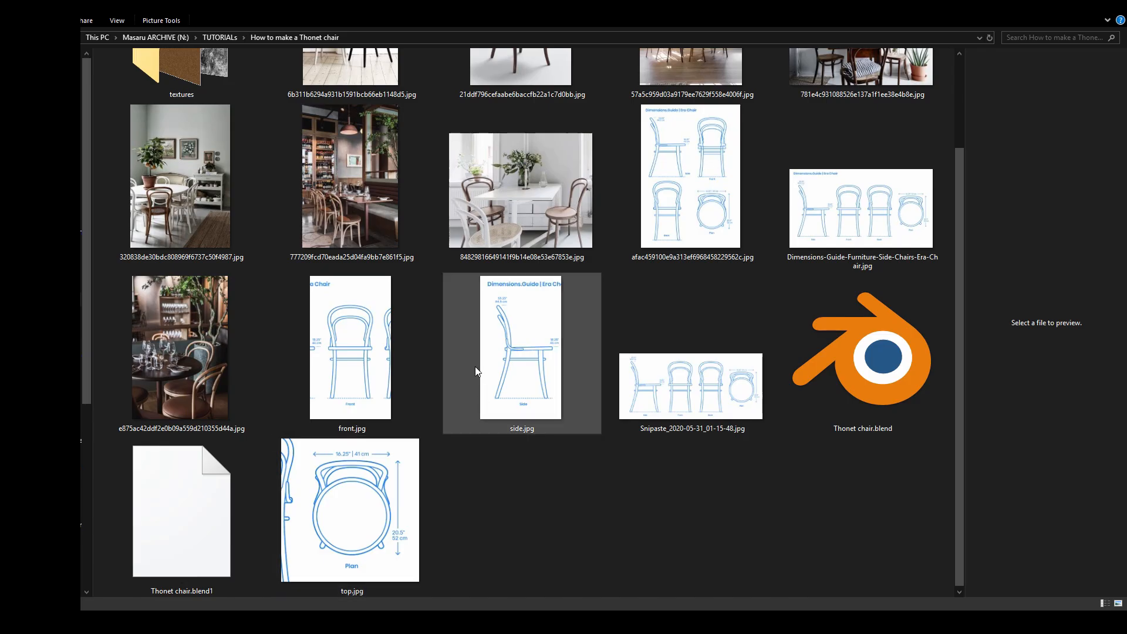
- Add front.jpg as a reference image in Blender's front view and centre its chair over the origin on the ground line
drag(675, 5, 738, 33)
scroll(841, 334, down, 5)
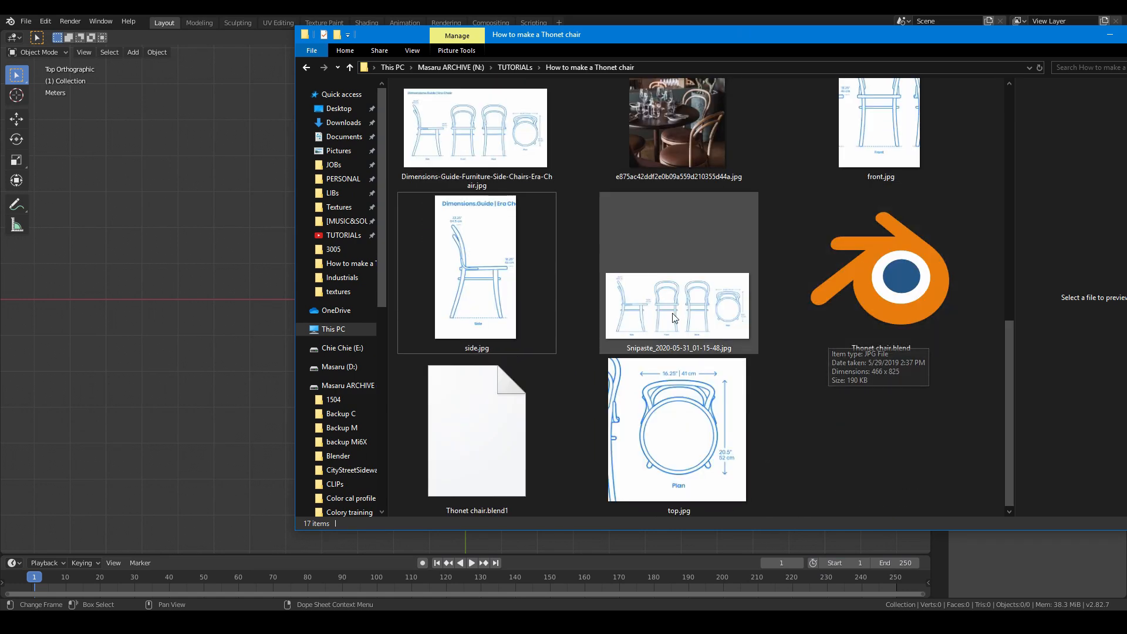
click(207, 258)
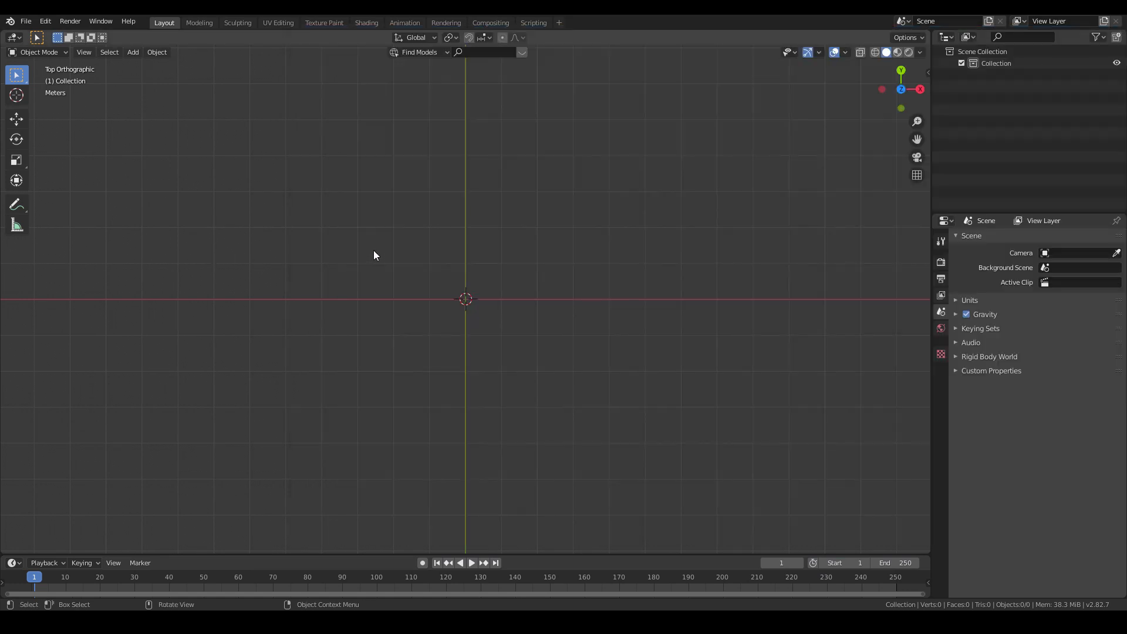
key(KP_1)
shift+middle_drag(481, 255, 505, 305)
scroll(458, 298, up, 4)
key(alt+Tab)
drag(879, 123, 222, 302)
key(g)
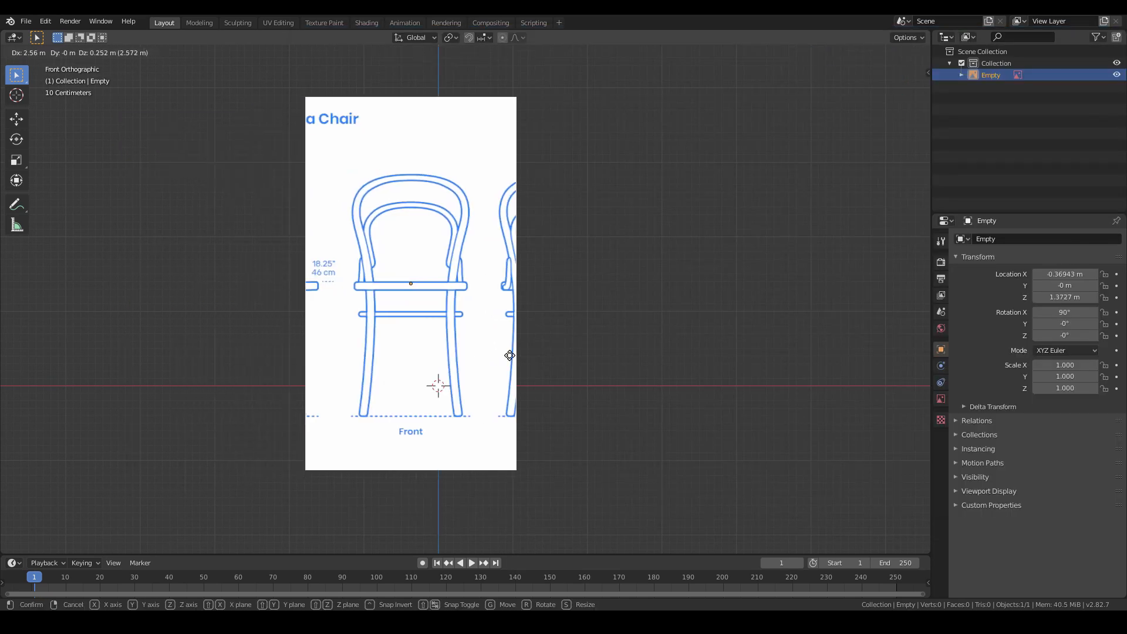
click(506, 331)
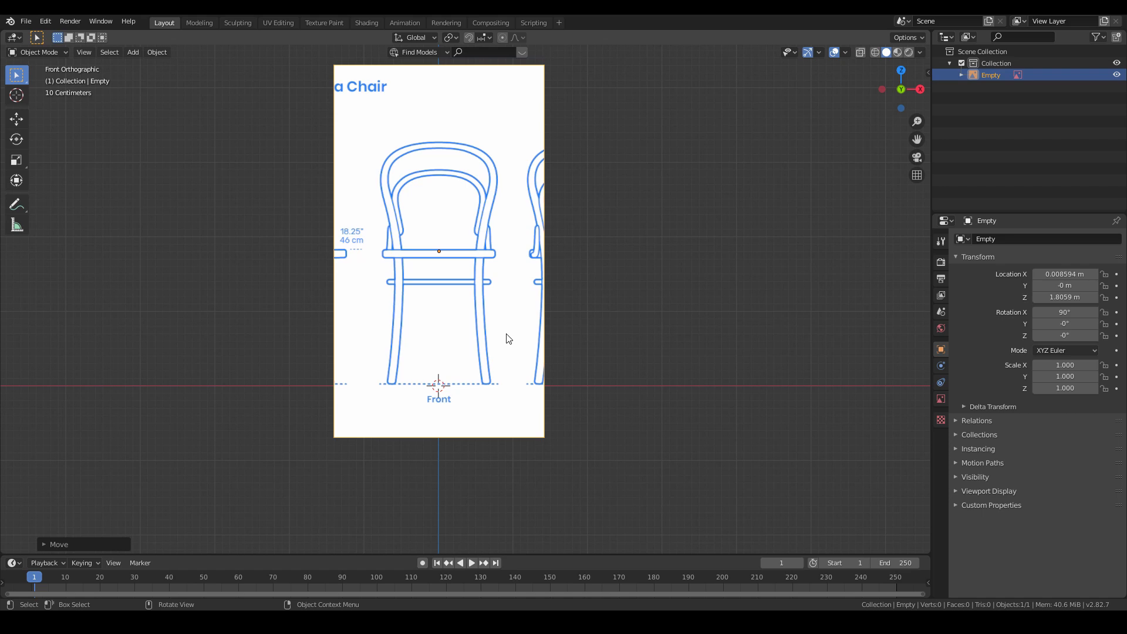
- Add side.jpg as a reference image in the right view and position its chair over the origin on the ground line
click(580, 303)
key(KP_3)
key(alt+Tab)
click(485, 273)
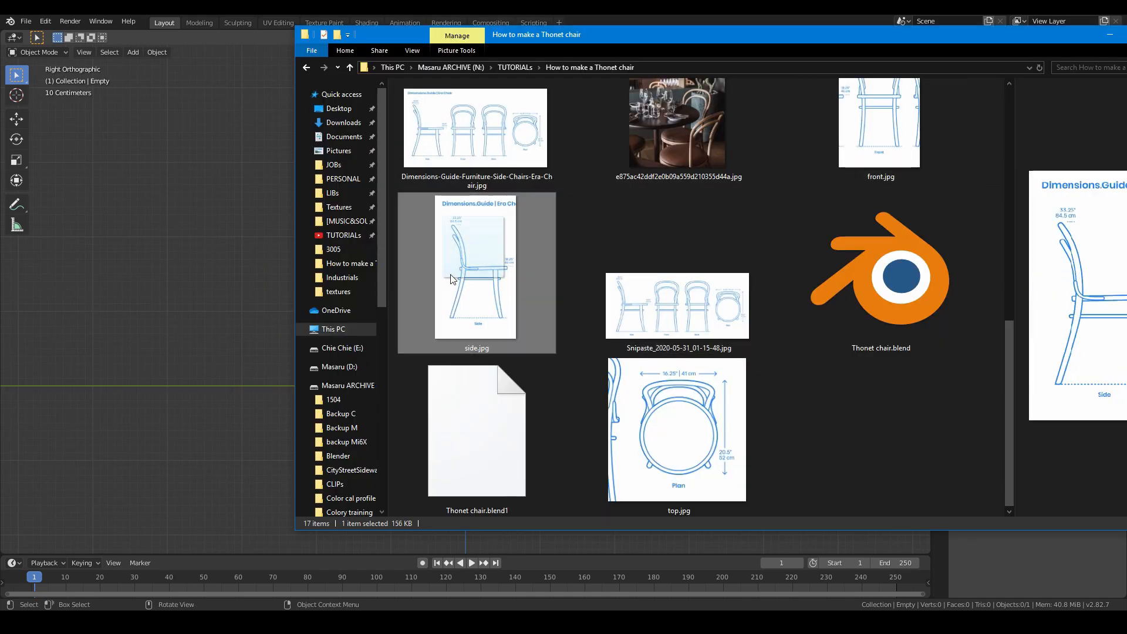
drag(485, 274, 152, 317)
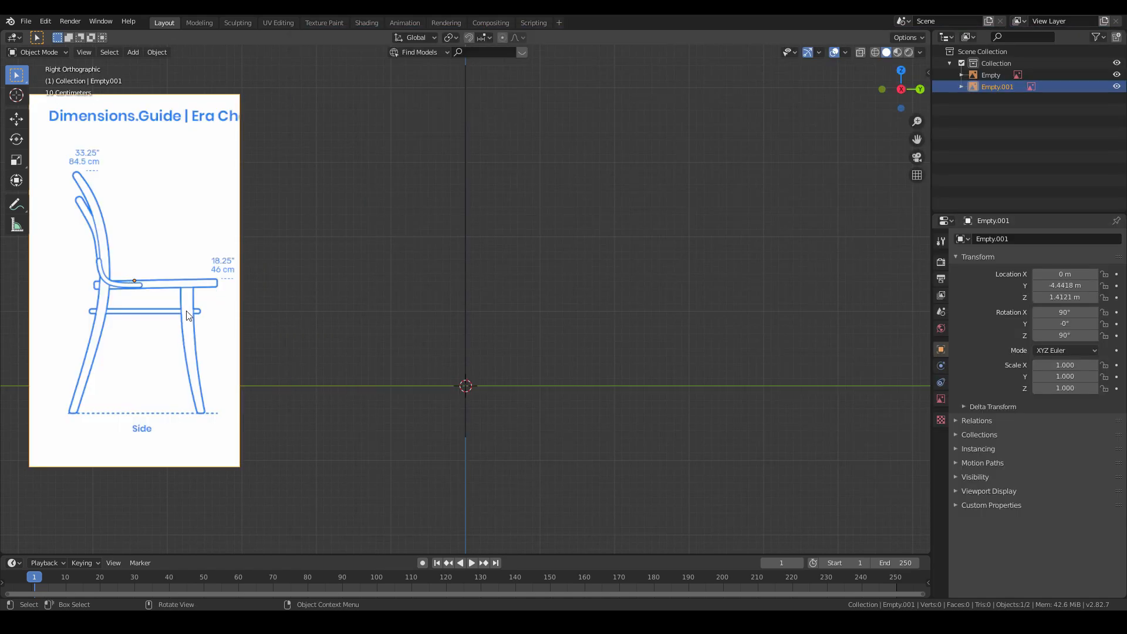
key(g)
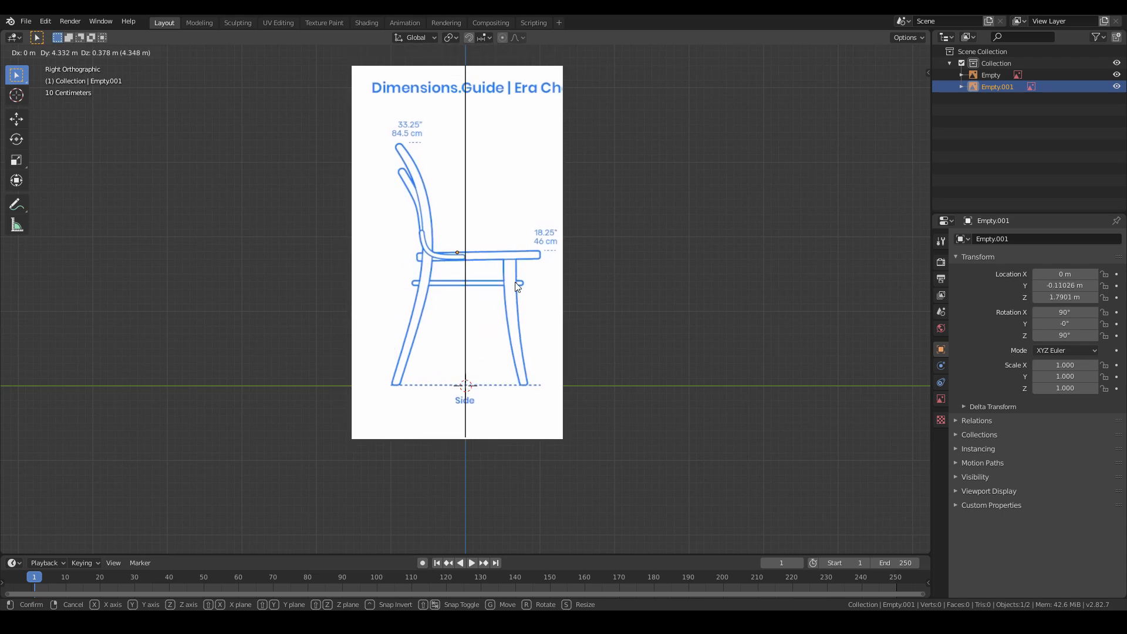
click(515, 283)
- Move the front reference back to about 1.34 m on Y and the side reference, turned to 270° on Z, to about -1.53 m on X
key(KP_1)
middle_drag(516, 286, 498, 325)
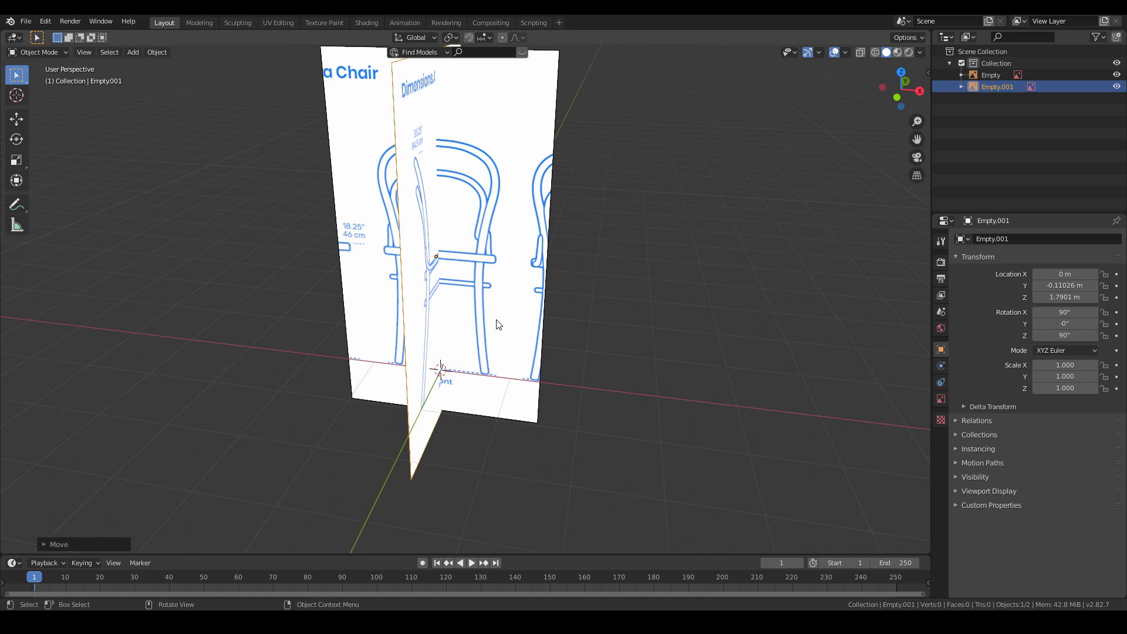
click(433, 341)
mouse_move(435, 344)
middle_down()
mouse_move(458, 353)
mouse_move(377, 345)
mouse_move(433, 373)
mouse_move(441, 339)
middle_up()
key(r)
key(Escape)
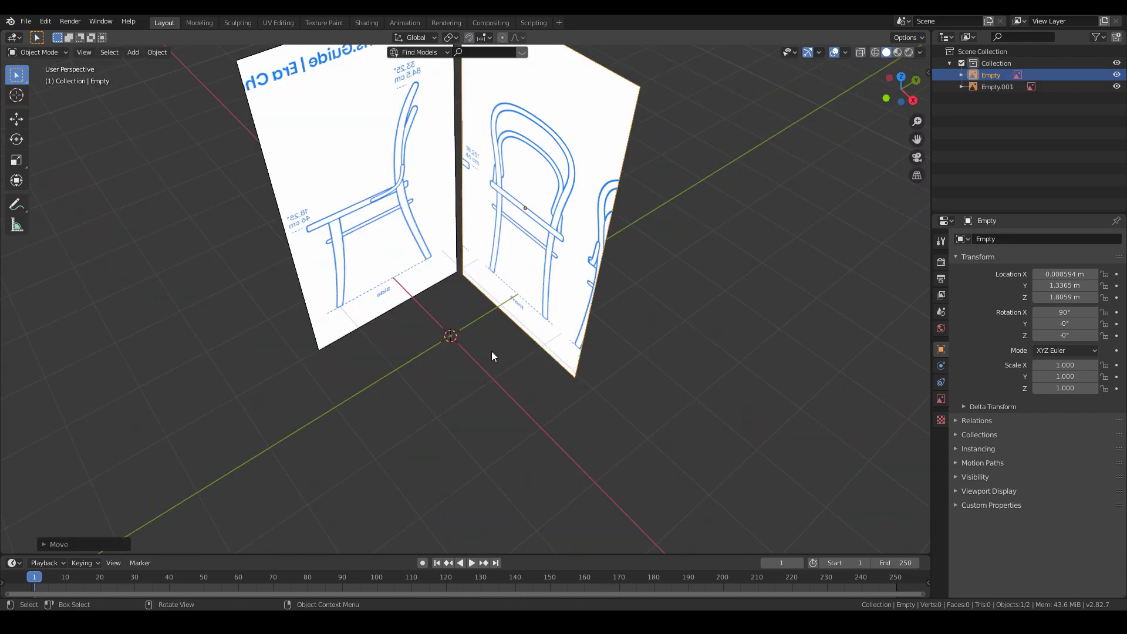
- Lower the front reference along Z to about 1.784 m so its dashed floor line sits on the X axis
key(KP_1)
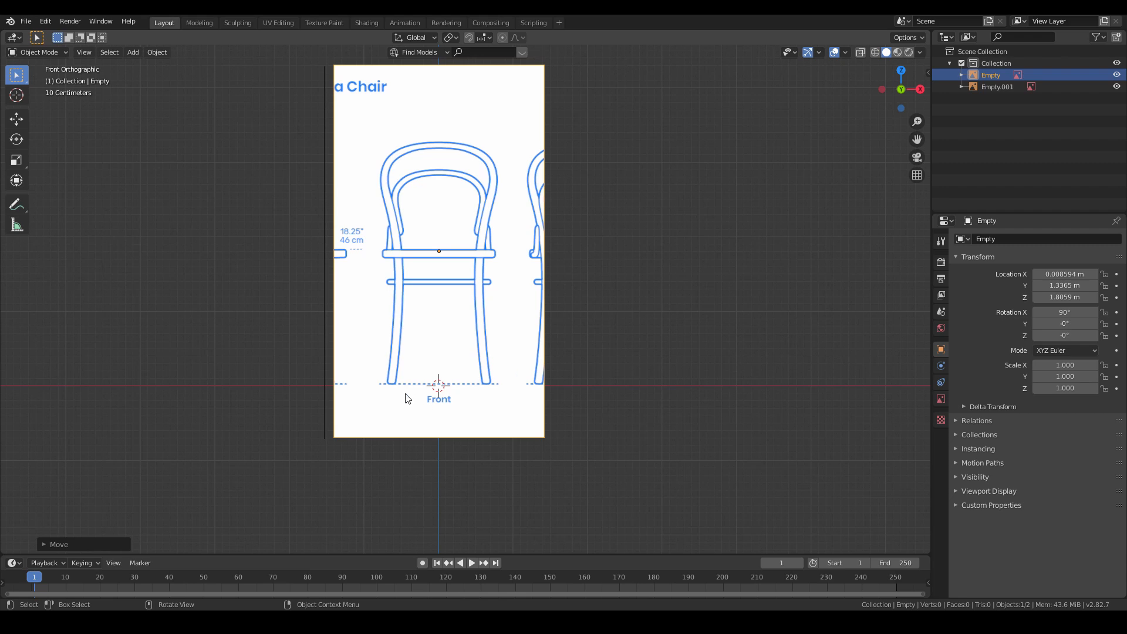
scroll(444, 414, up, 2)
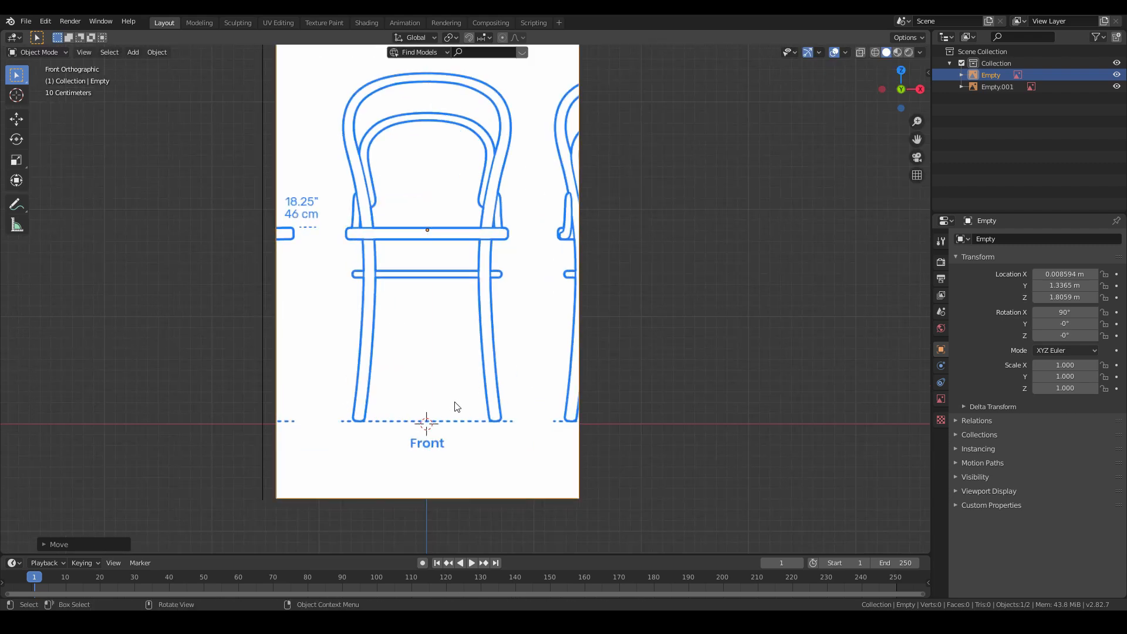
key(g)
key(z)
click(448, 395)
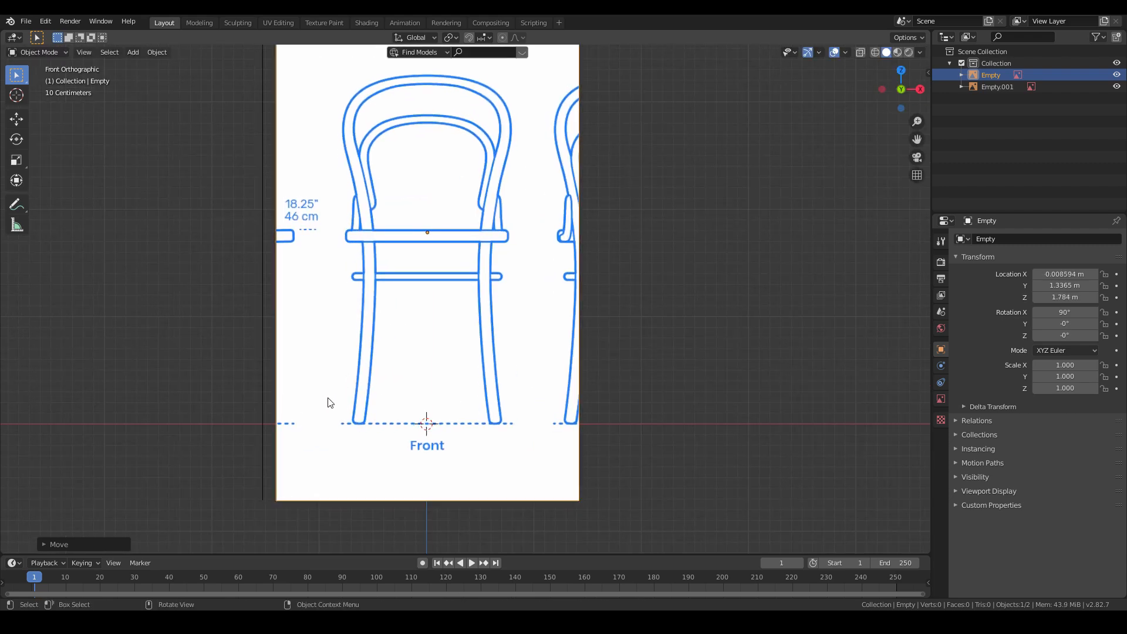
- Enable alpha transparency on the side reference image and lower its opacity to about 0.69
key(KP_3)
click(377, 387)
middle_drag(711, 281, 652, 422)
click(651, 422)
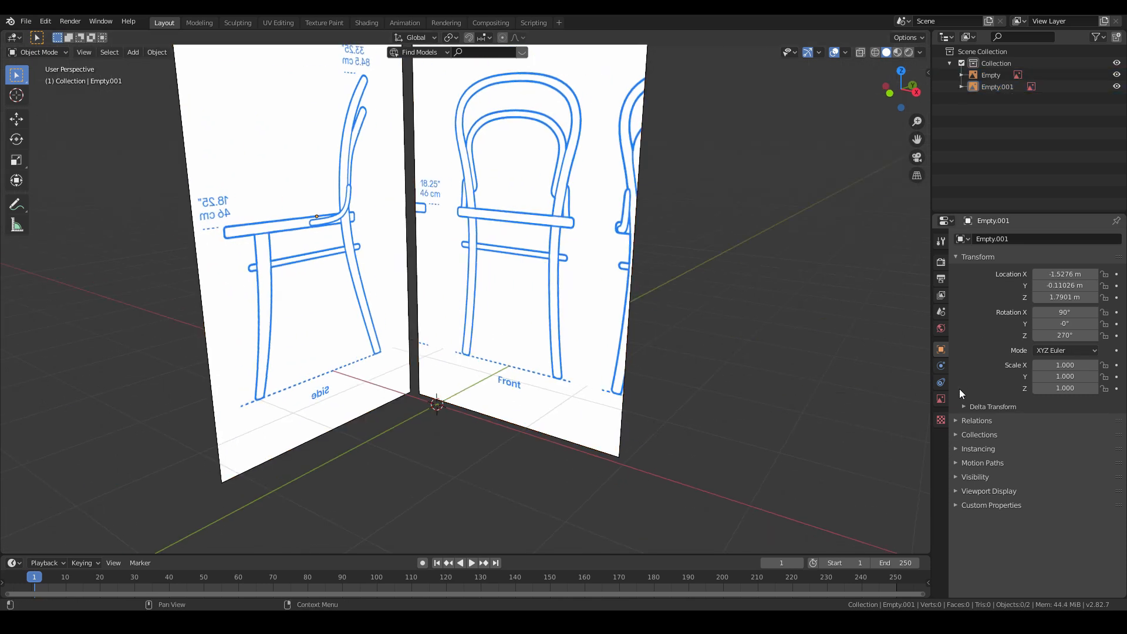
click(943, 398)
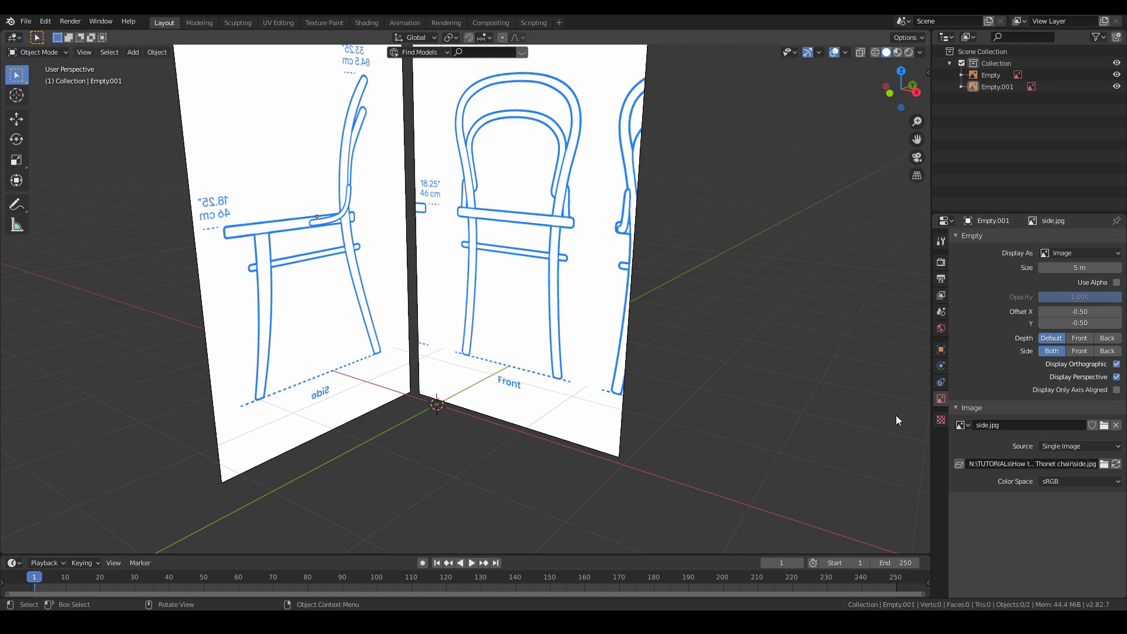
shift+middle_drag(440, 331, 552, 420)
click(467, 405)
shift+middle_drag(649, 427, 597, 388)
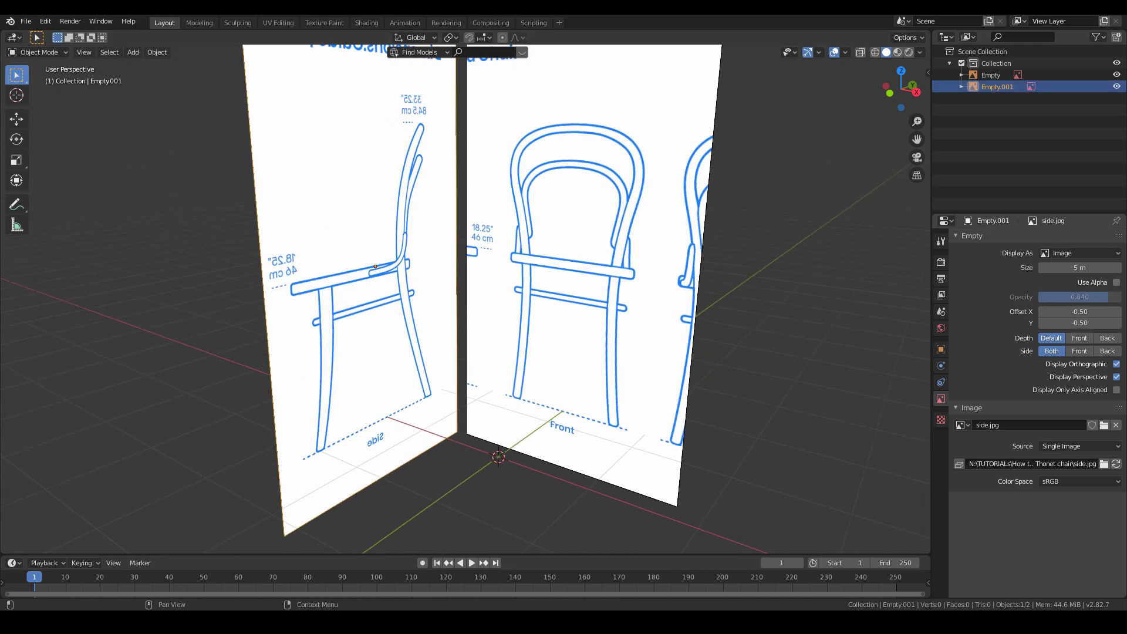
click(1116, 283)
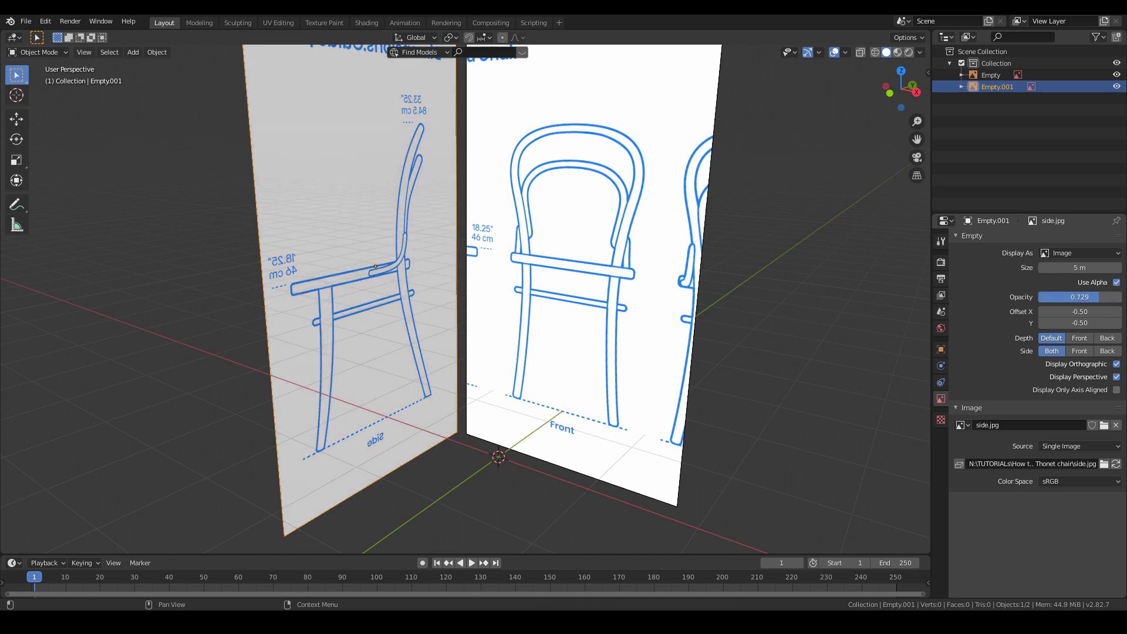
- Enable alpha transparency on the front reference image and lower its opacity to about 0.64
click(569, 262)
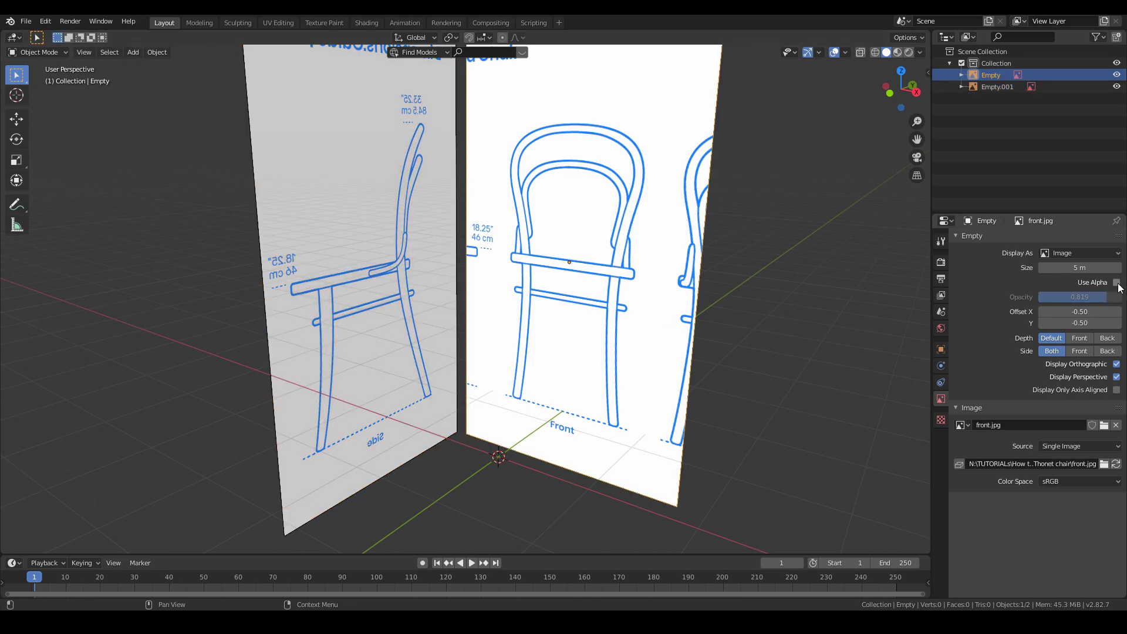
click(1117, 283)
drag(1111, 297, 1094, 300)
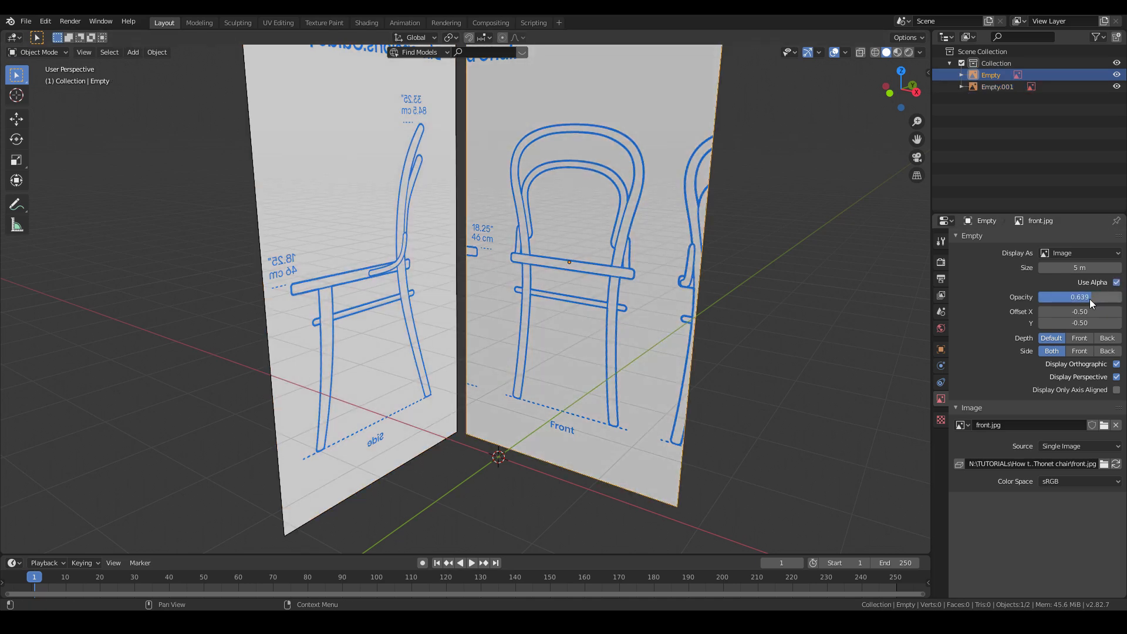
click(399, 271)
click(819, 332)
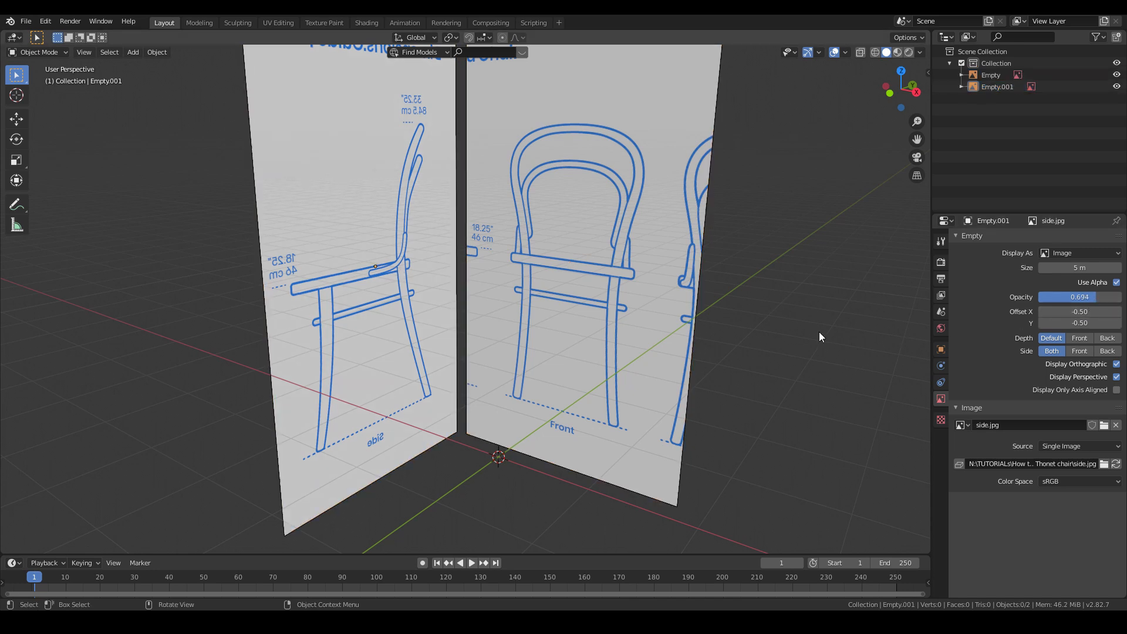
- Add a mesh circle at the world origin on the ground line of the front blueprint
key(KP_1)
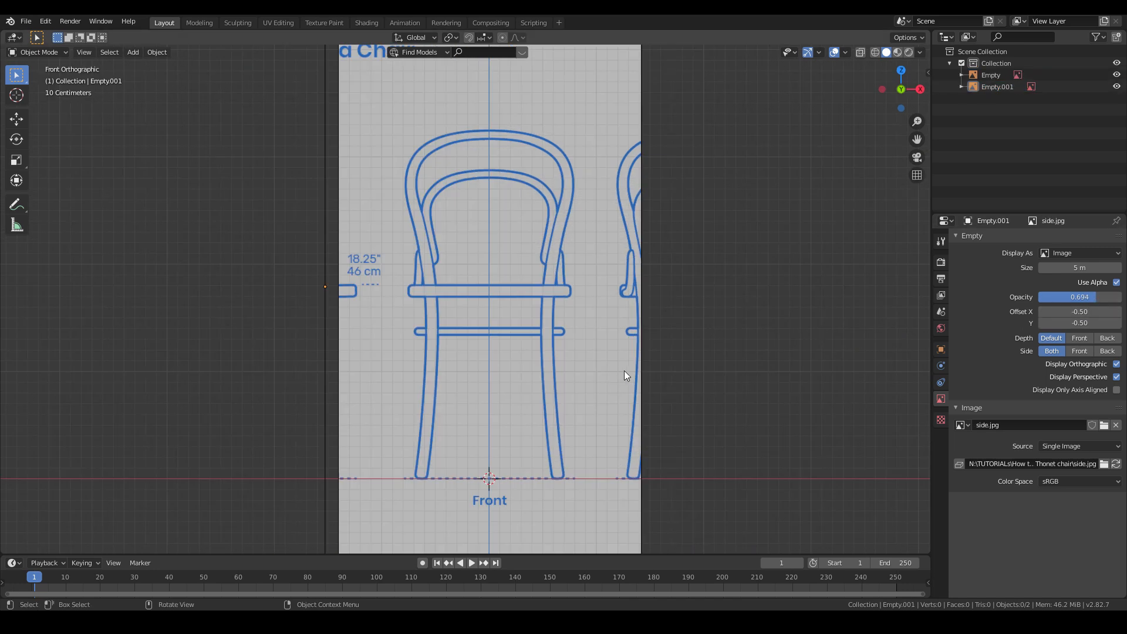
shift+scroll(605, 367, down, 3)
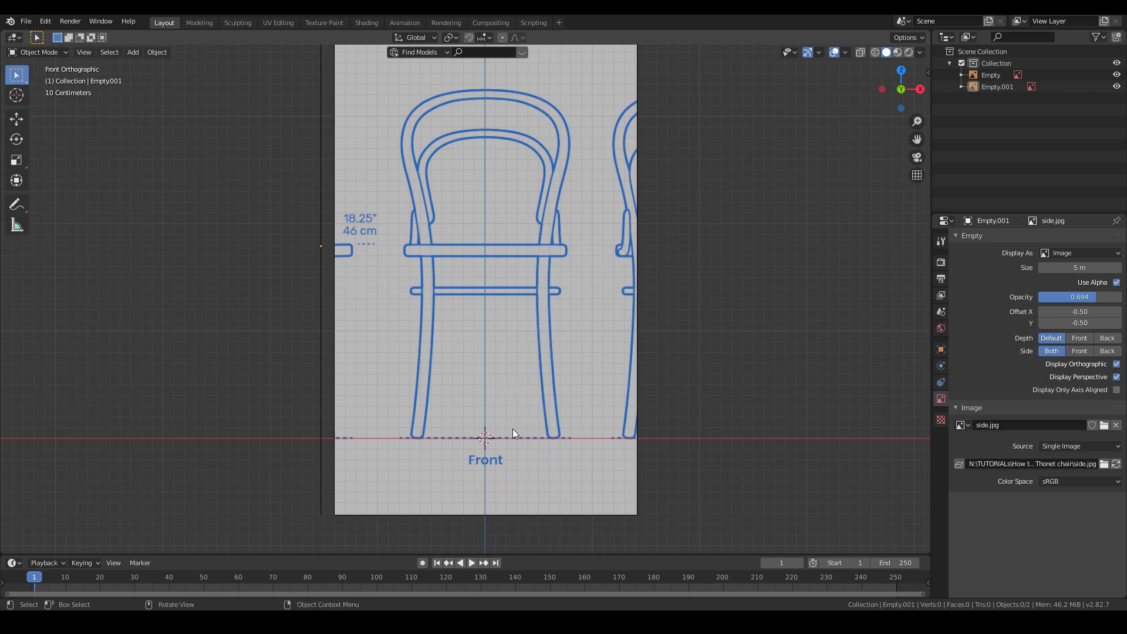
scroll(508, 430, up, 2)
key(shift+a)
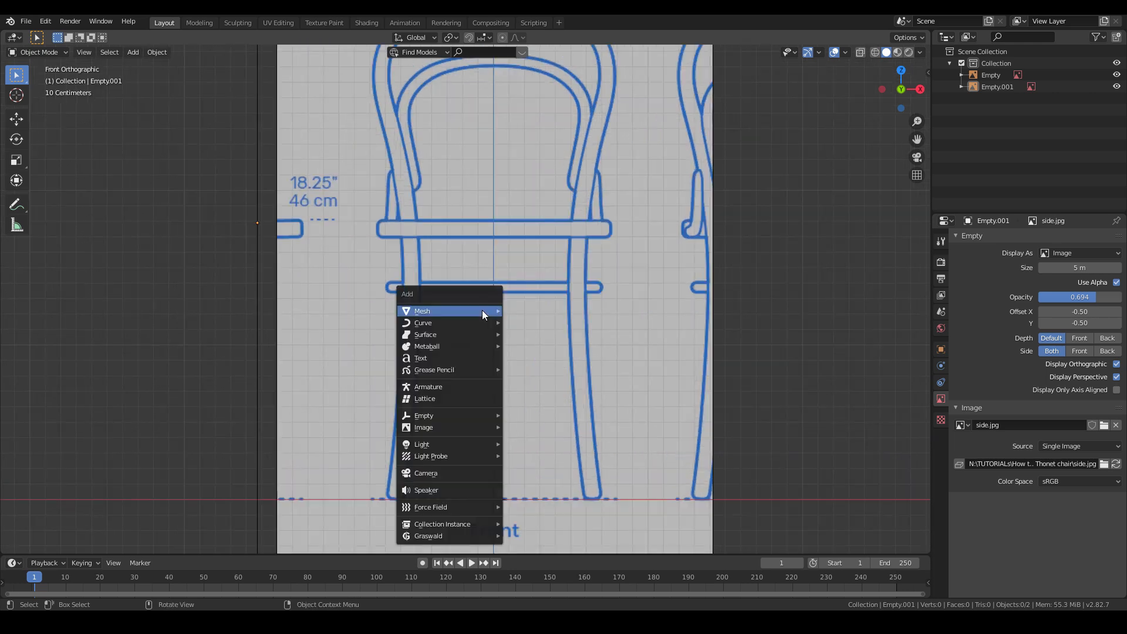
mouse_move(481, 310)
click(521, 334)
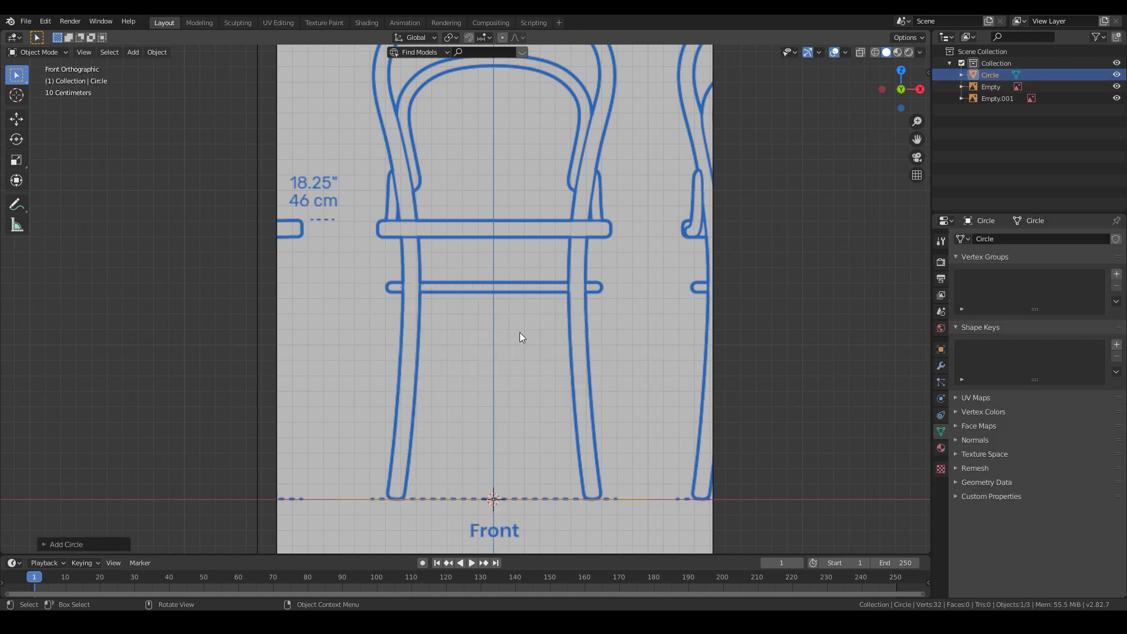
scroll(529, 364, down, 3)
middle_drag(530, 414, 498, 439)
key(KP_1)
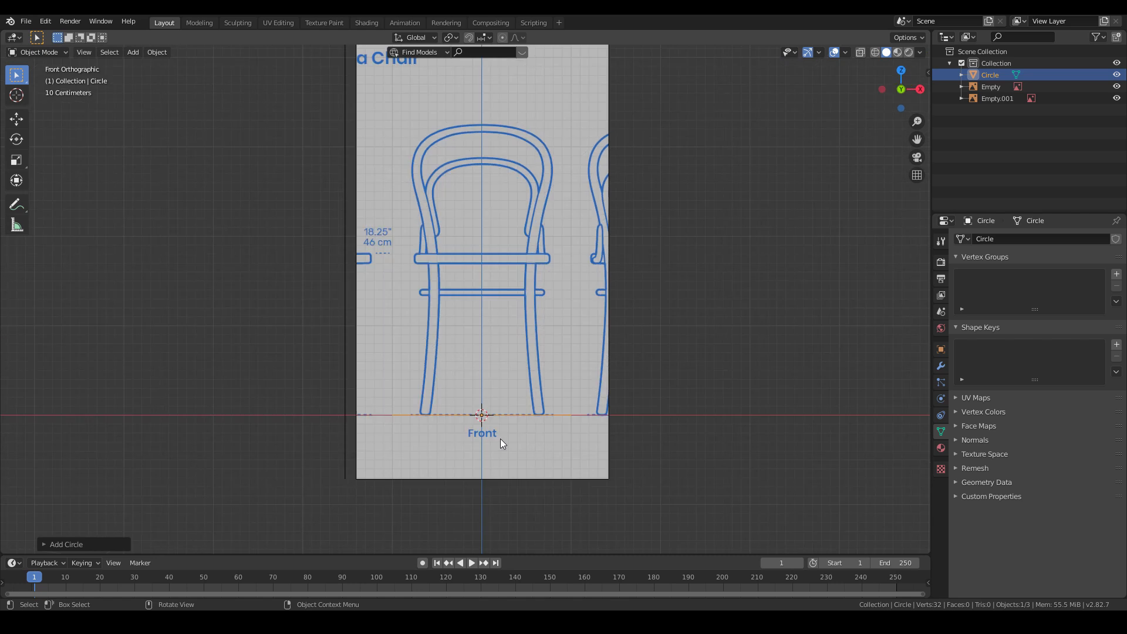
- Fill the circle with a face, scale it to the leg's thickness and place it at the foot of the blueprint's left leg
key(Tab)
scroll(96, 171, up, 2)
key(f)
key(g)
click(516, 404)
key(s)
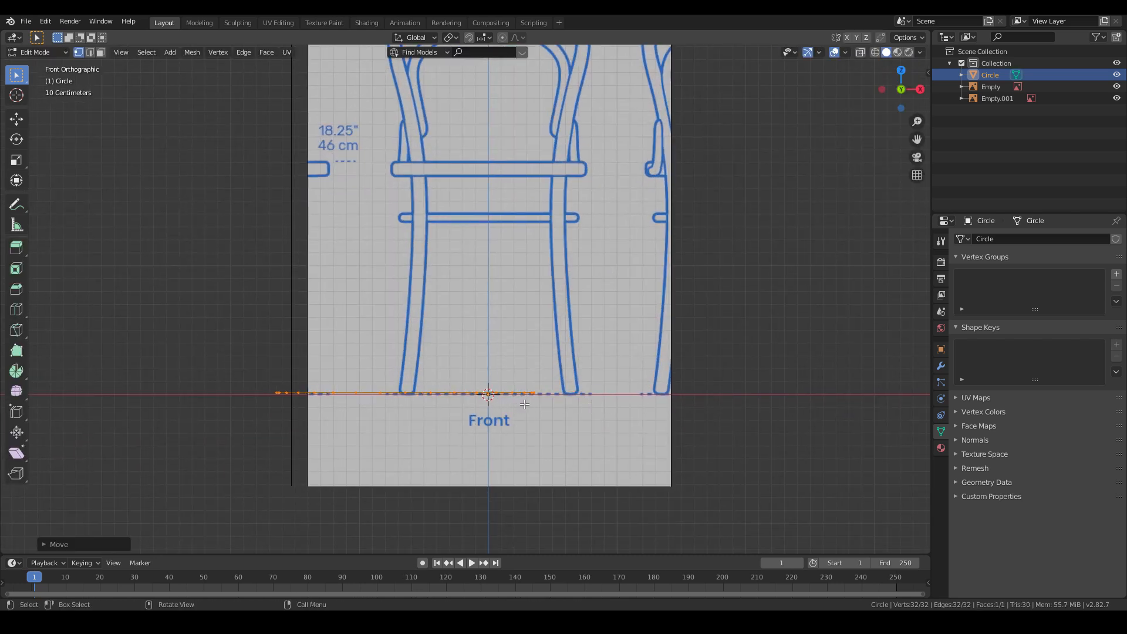
click(422, 395)
- Extrude the circle upward in two segments that follow the lower part of the left leg
key(e)
click(430, 329)
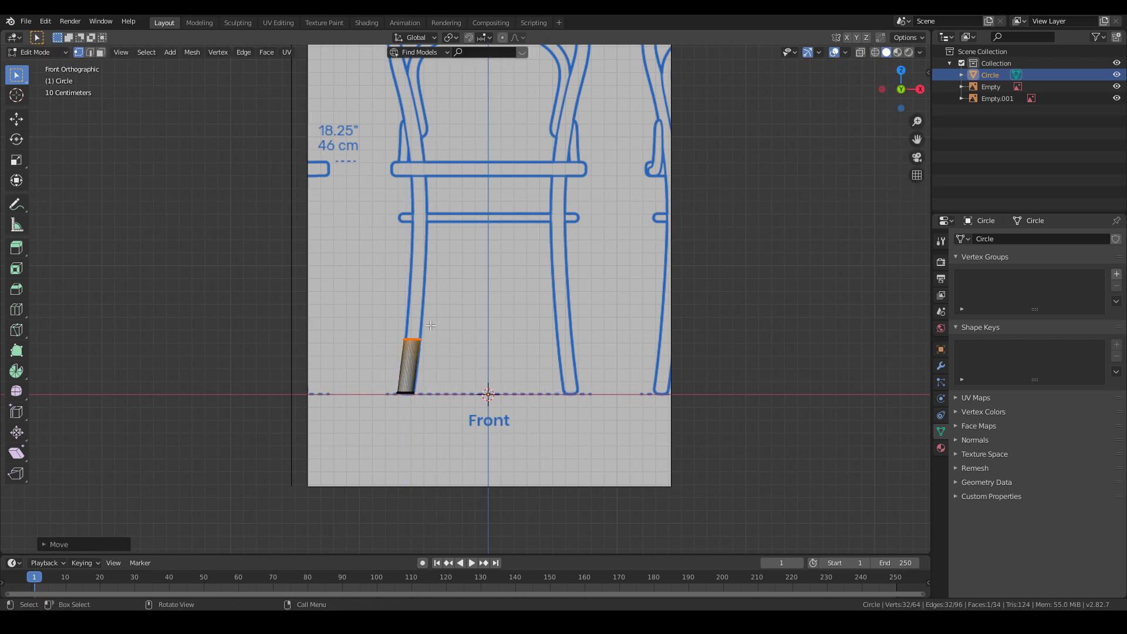
key(e)
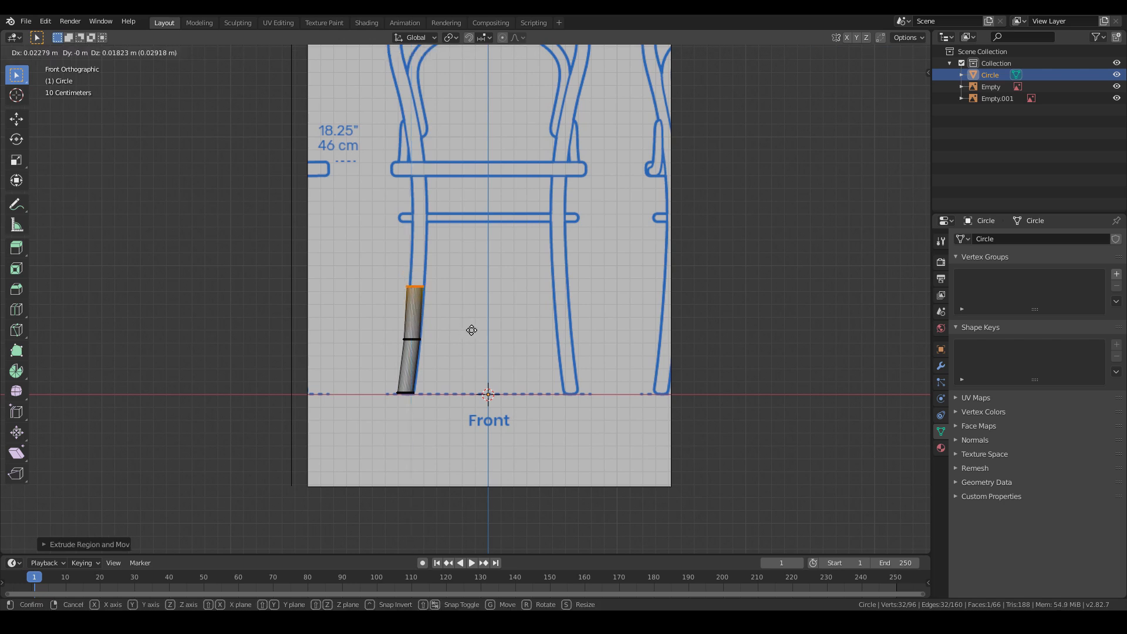
click(468, 315)
- Extrude further segments to the cursor along the upper leg and backrest outline, up to the start of the top bend
shift+middle_drag(430, 243, 510, 343)
scroll(524, 349, up, 3)
key(n)
scroll(532, 398, down, 3)
ctrl+right_click(498, 343)
key(z)
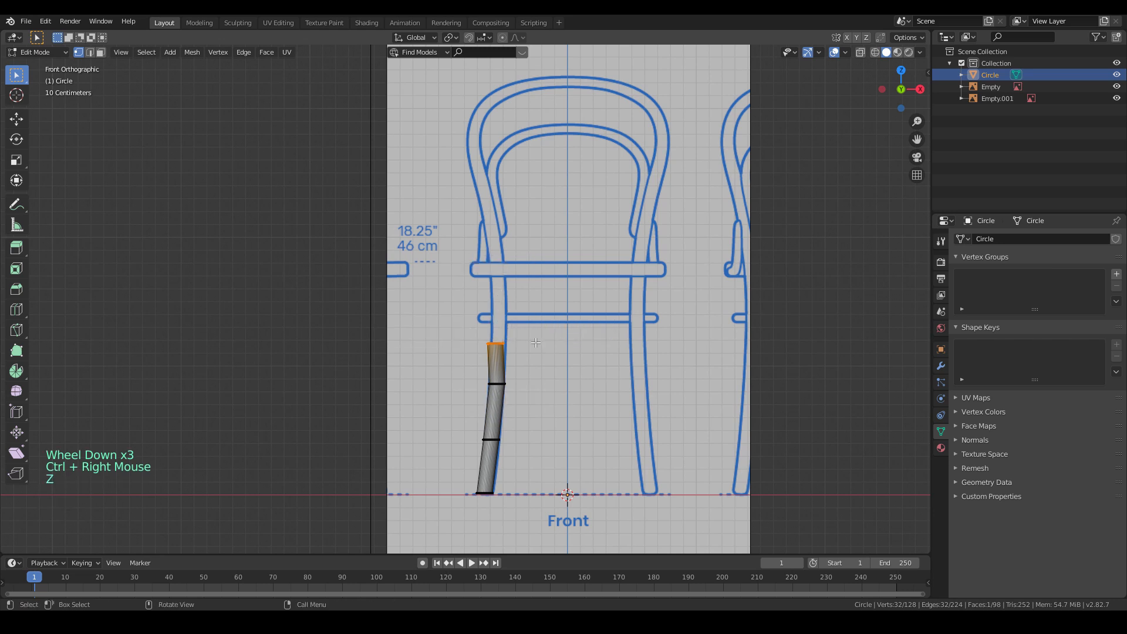
key(ctrl+z)
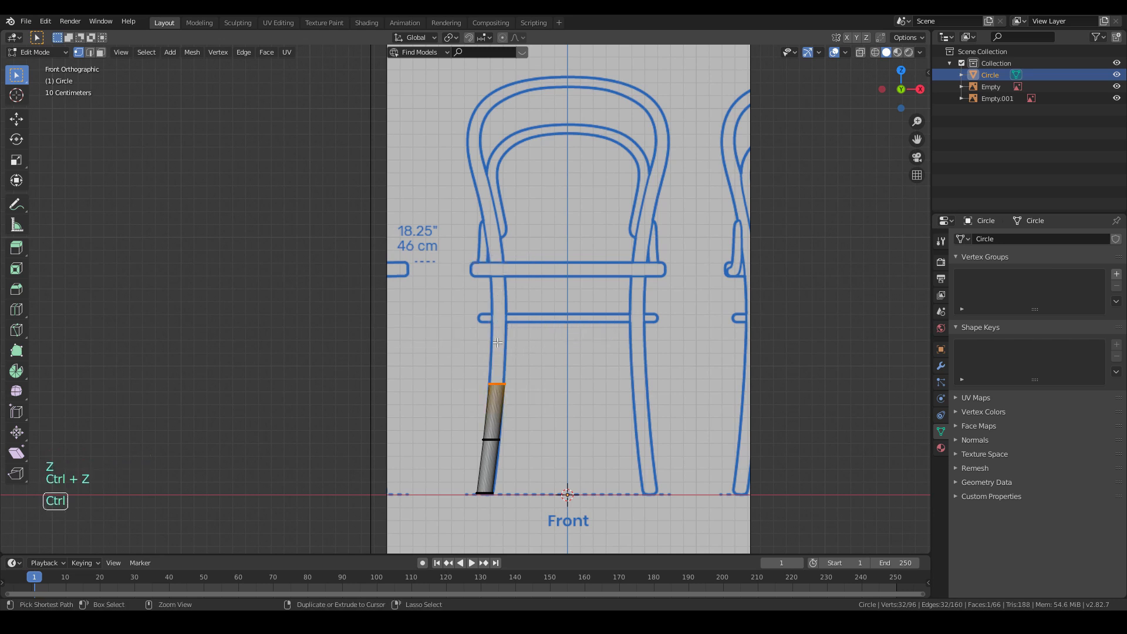
ctrl+right_click(498, 343)
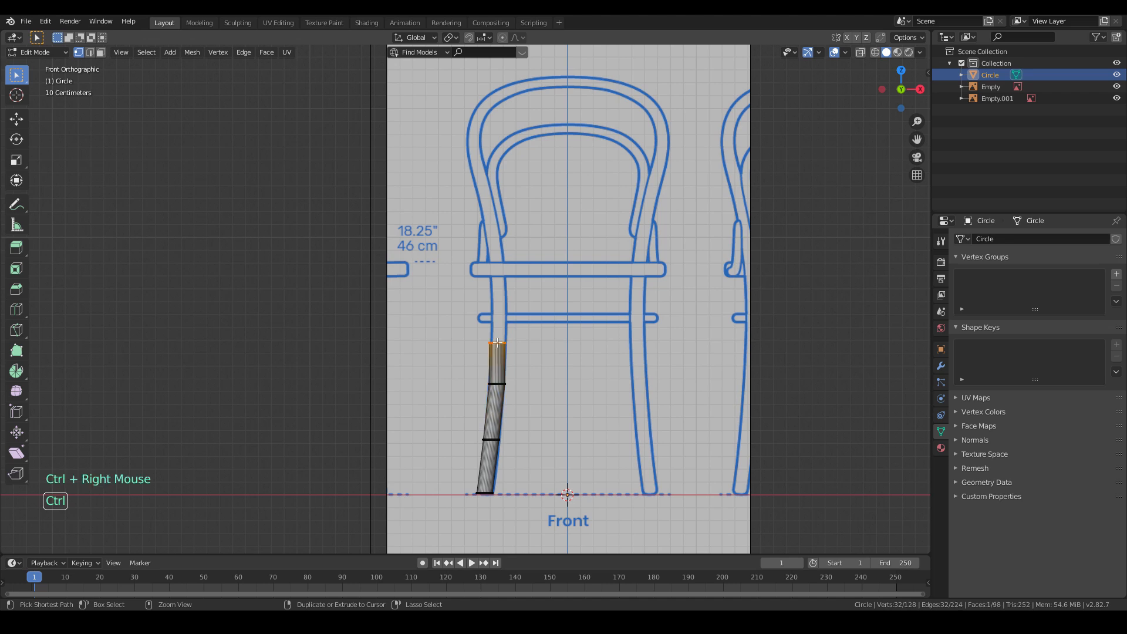
ctrl+right_click(499, 304)
ctrl+right_click(492, 248)
ctrl+right_click(478, 192)
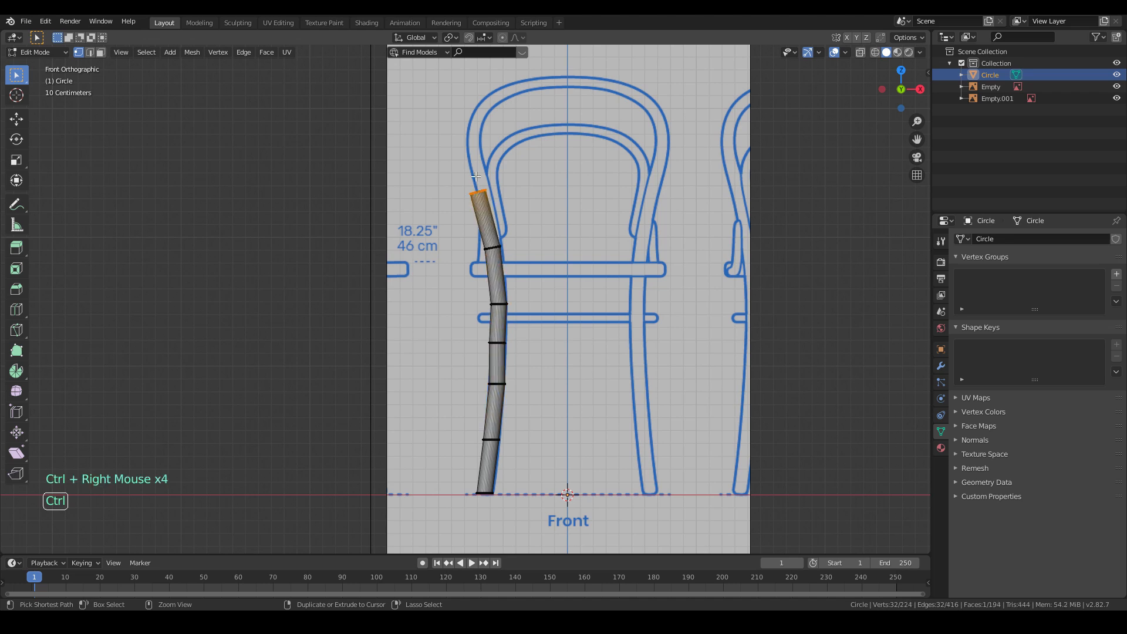
ctrl+right_click(470, 151)
ctrl+right_click(469, 112)
- Compare the extruded leg mesh with the side and front blueprints and delete it
middle_drag(504, 87, 541, 264)
scroll(537, 247, down, 2)
scroll(542, 266, down, 1)
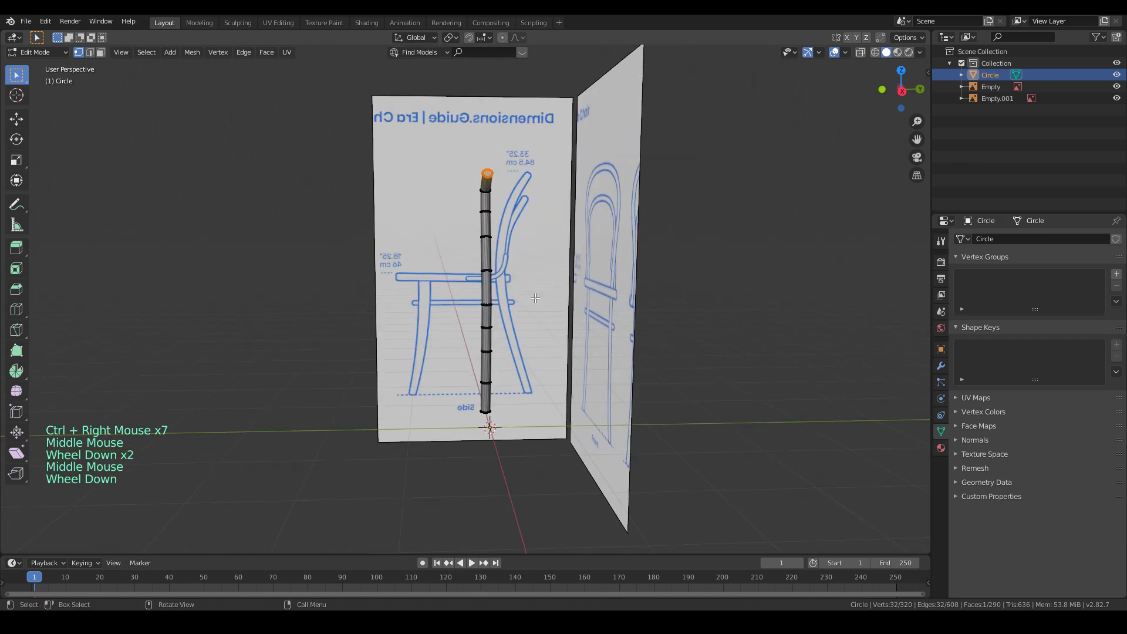
key(KP_3)
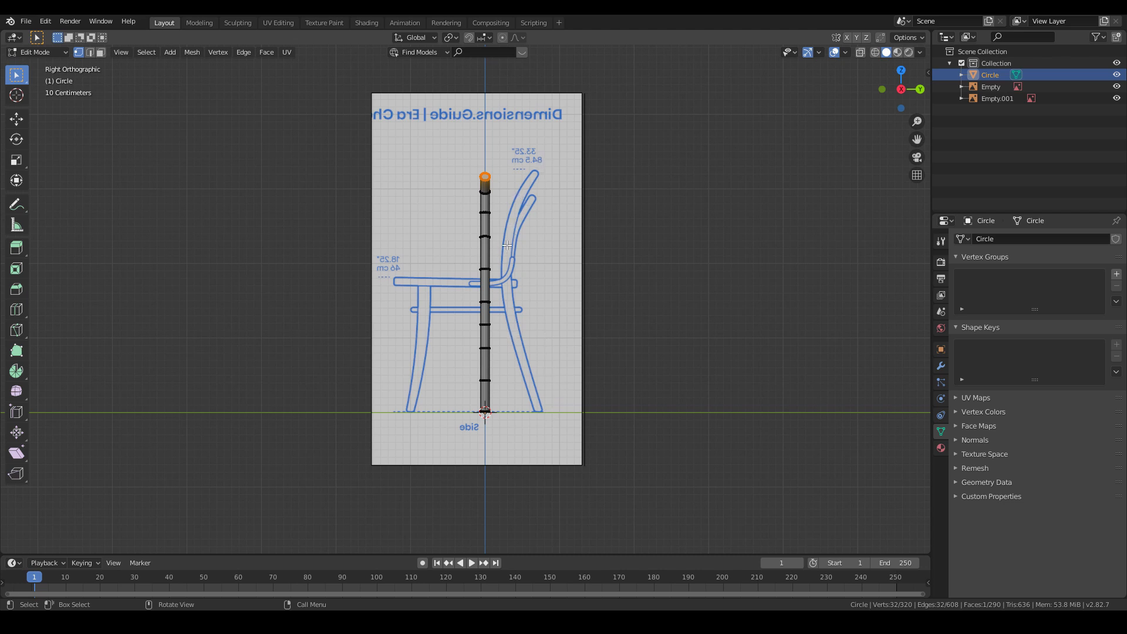
key(KP_1)
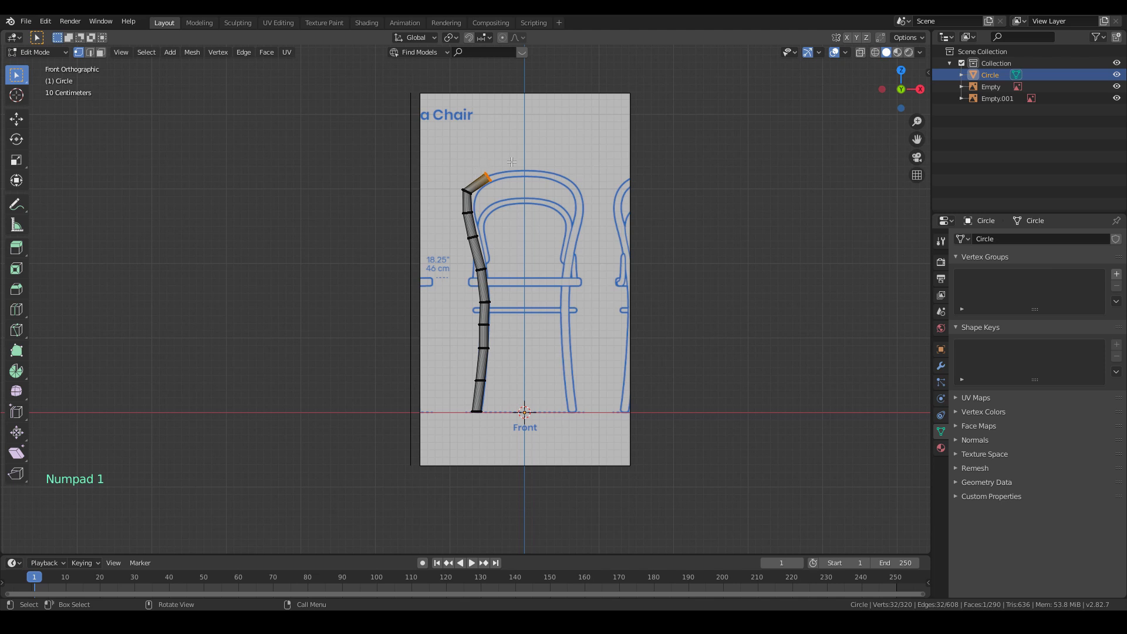
key(KP_3)
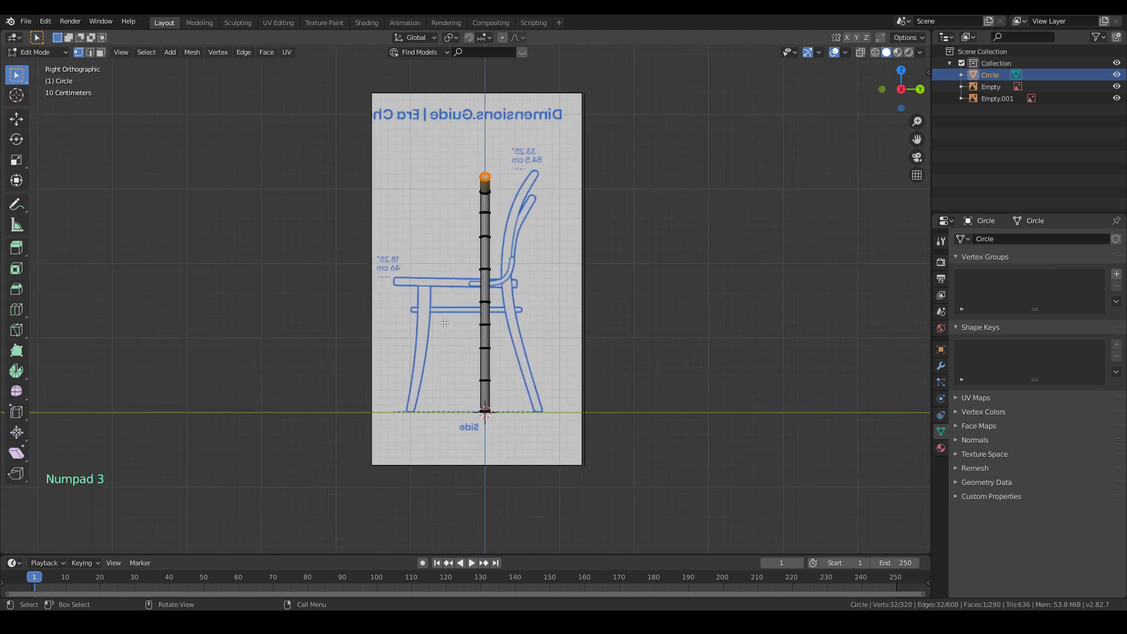
key(KP_1)
key(Tab)
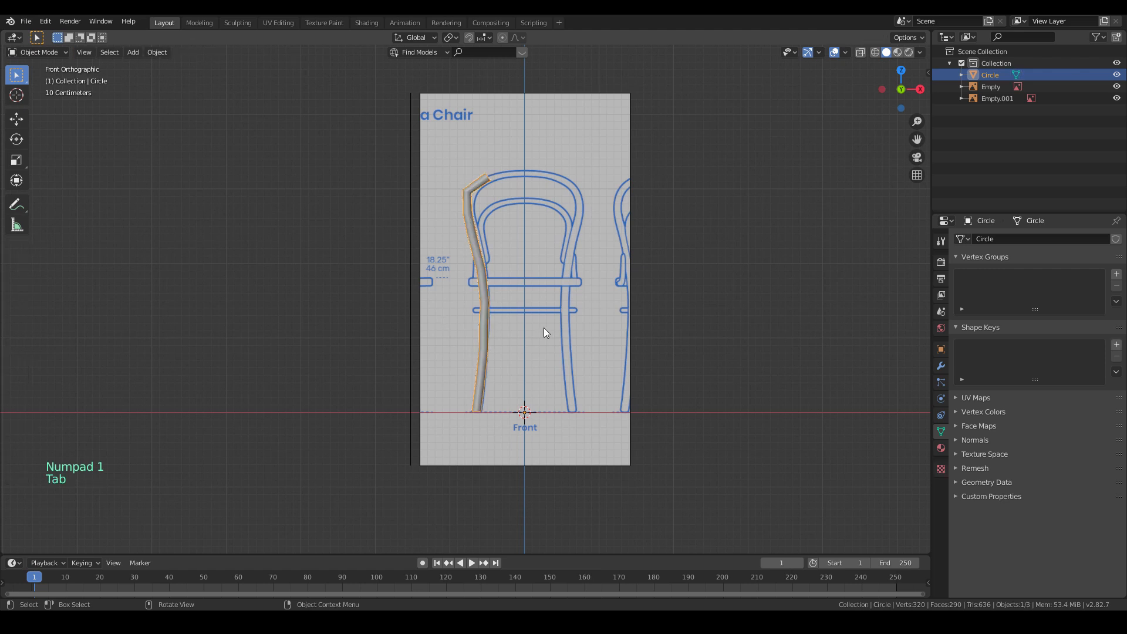
key(Delete)
- Add a Bezier curve at the world origin and return to the front view
key(shift+a)
key(shift+a)
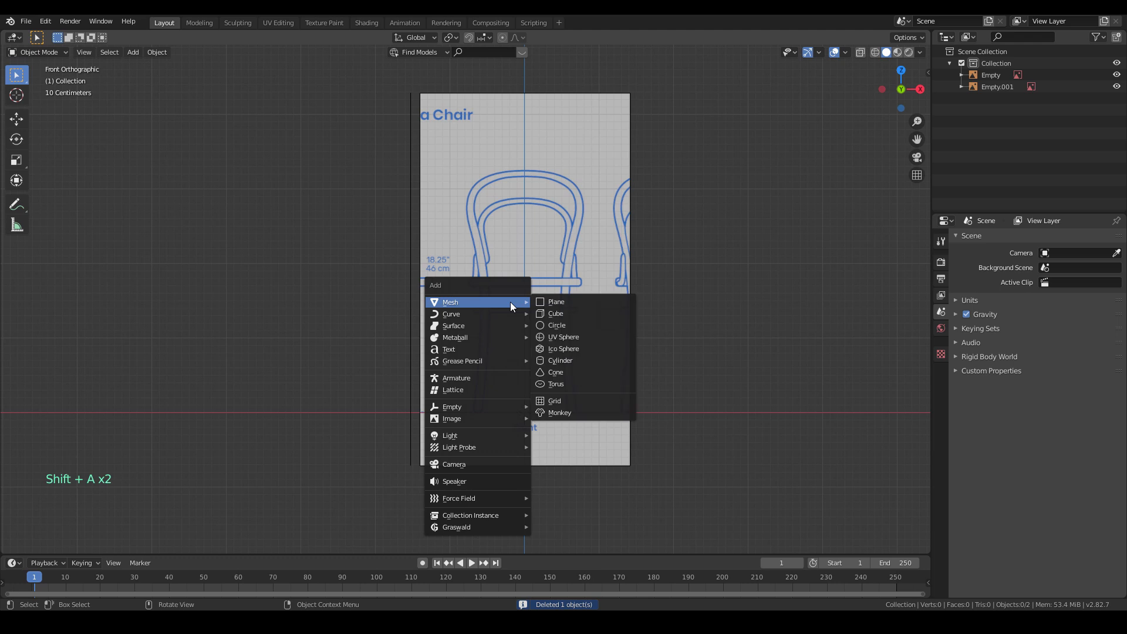
mouse_move(488, 314)
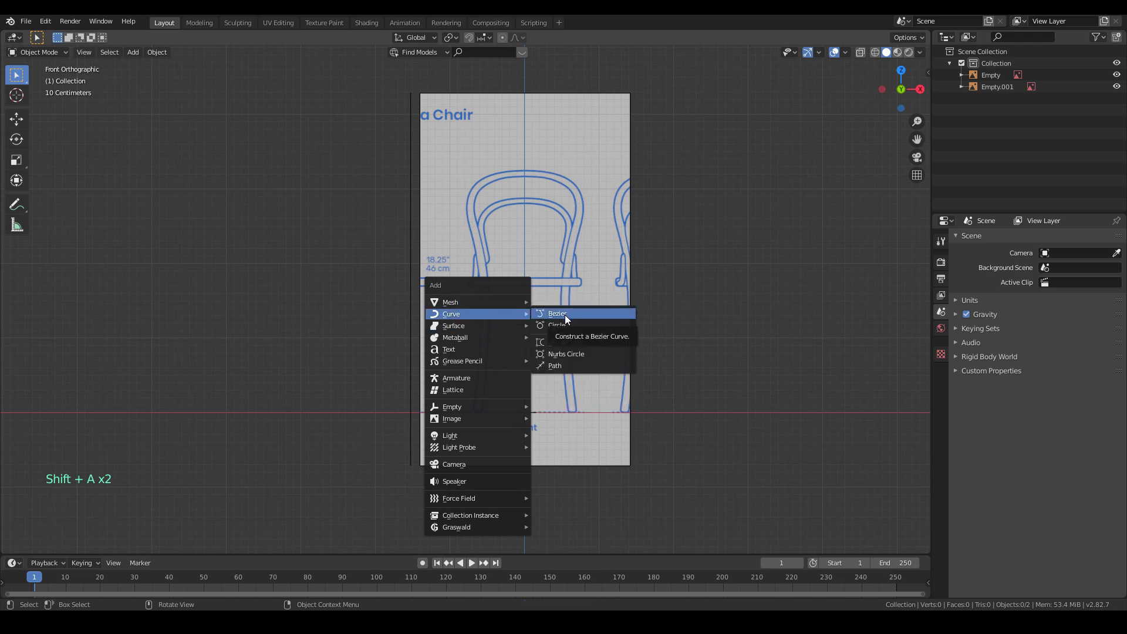
key(shift+a)
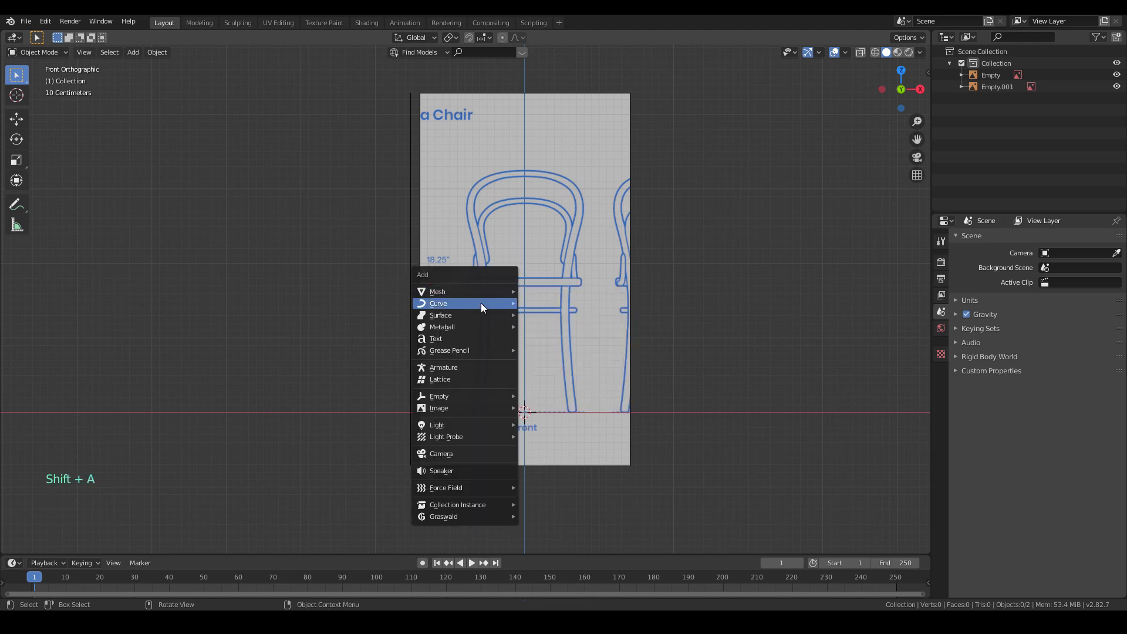
click(541, 301)
middle_drag(535, 405, 544, 473)
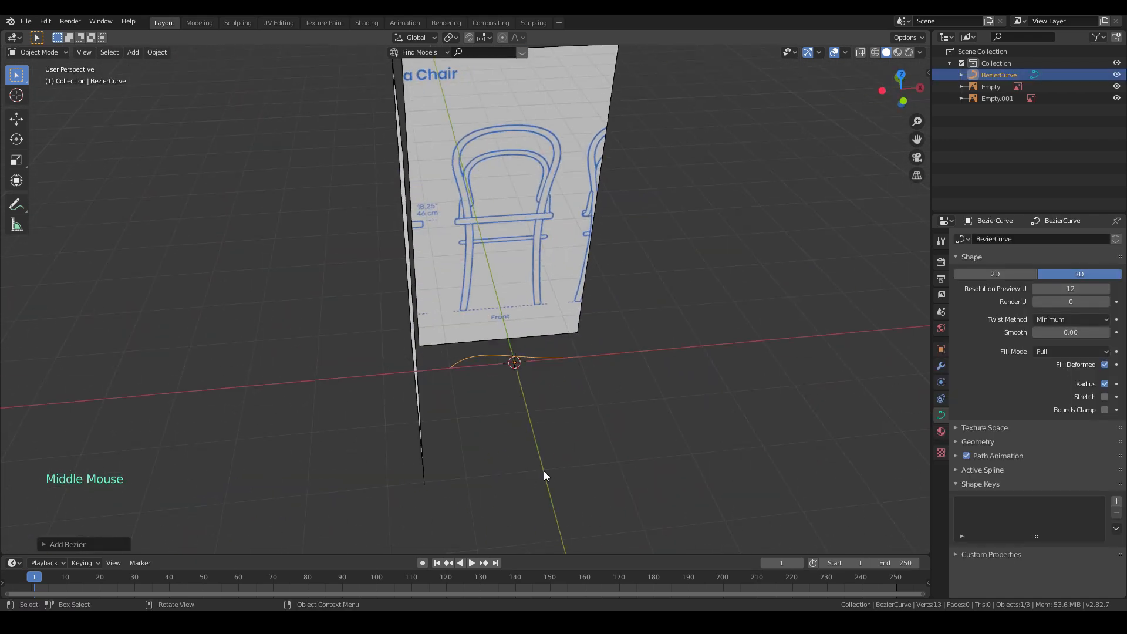
key(KP_1)
key(KP_3)
key(KP_1)
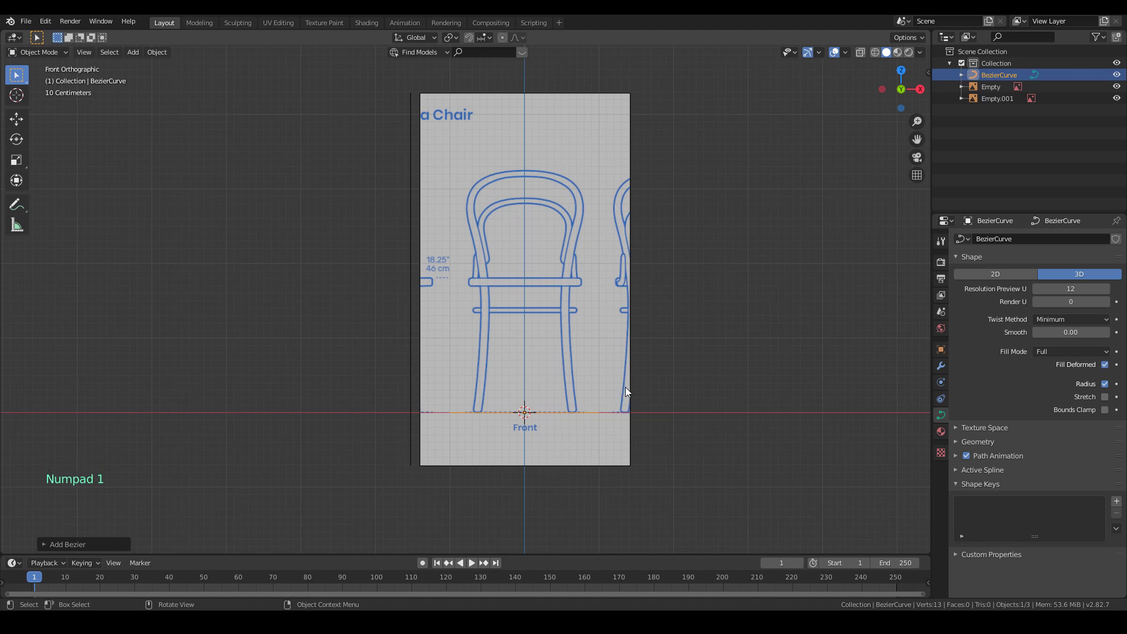
- Rotate the Bezier curve in the front view so it stands vertically along the Z axis
key(r)
click(537, 464)
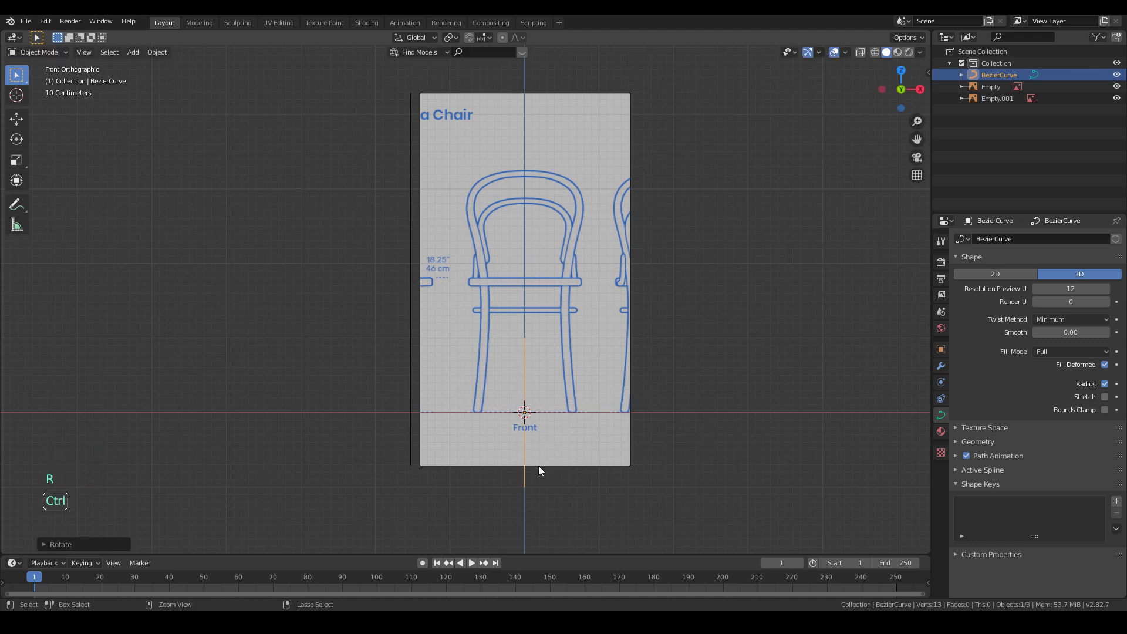
key(g)
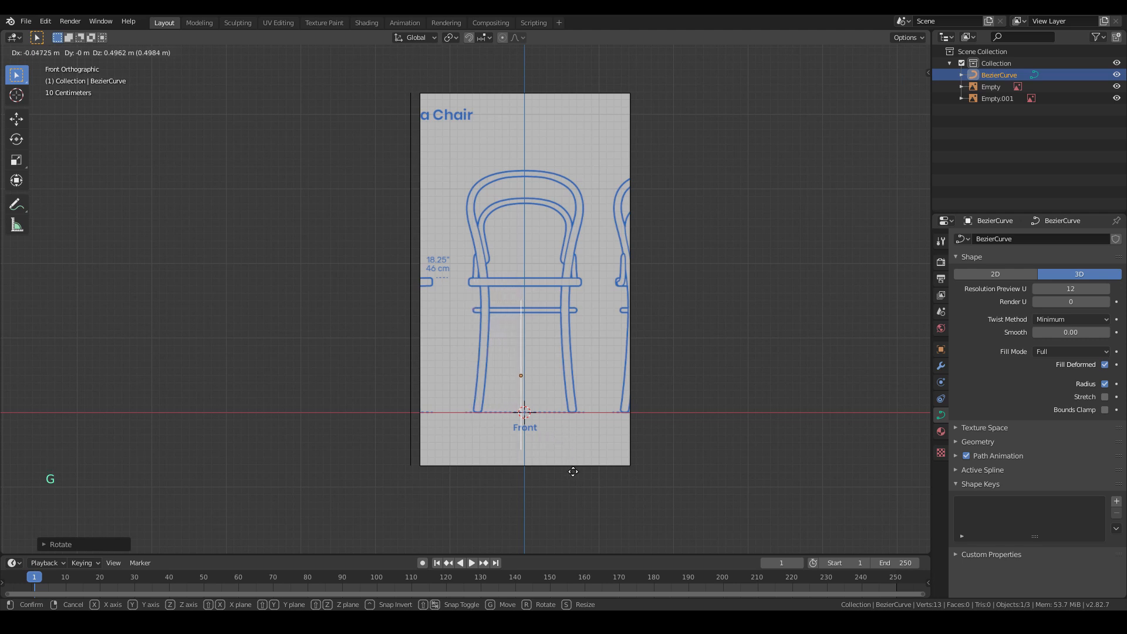
right_click(589, 478)
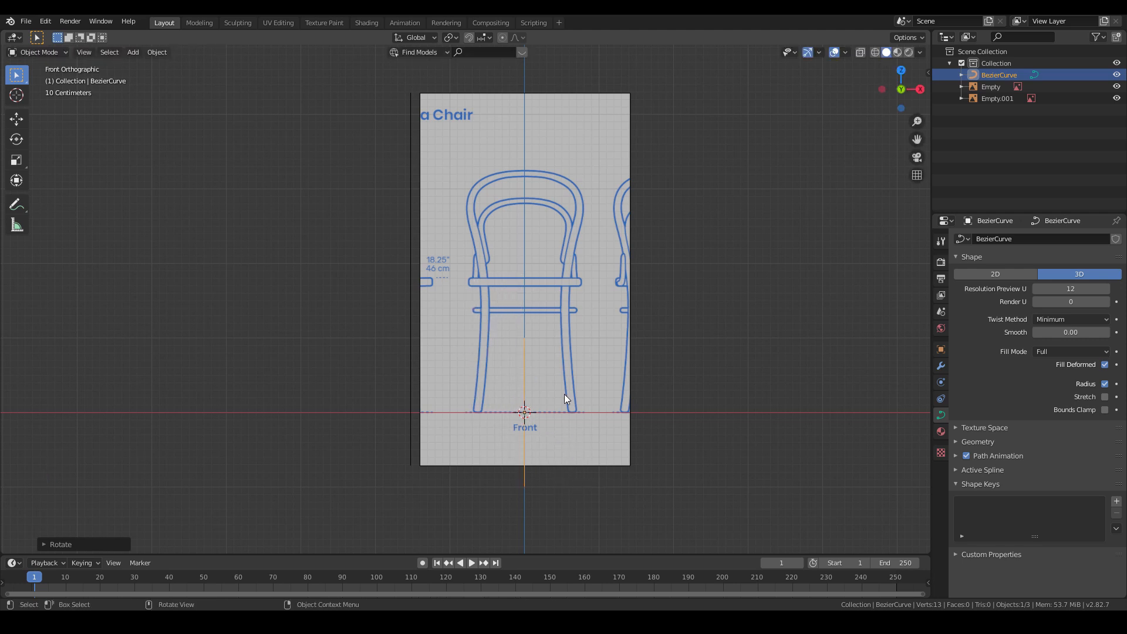
- Move all control points of the Bezier curve in Edit Mode onto the left leg of the front blueprint
key(Tab)
click(571, 446)
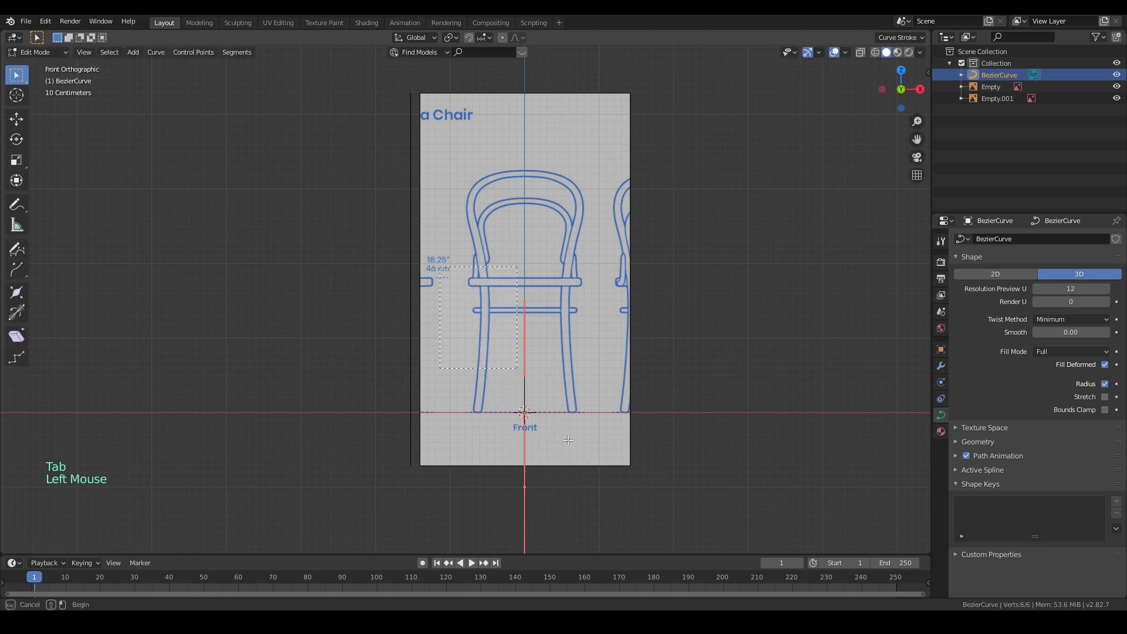
scroll(611, 478, down, 2)
click(569, 481)
key(g)
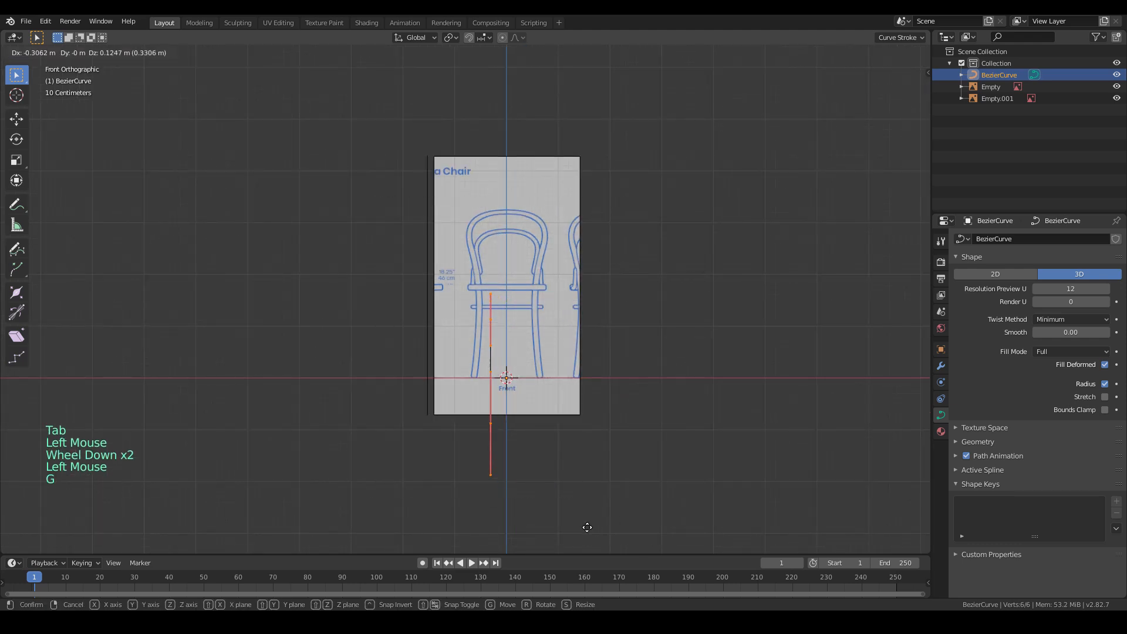
click(575, 487)
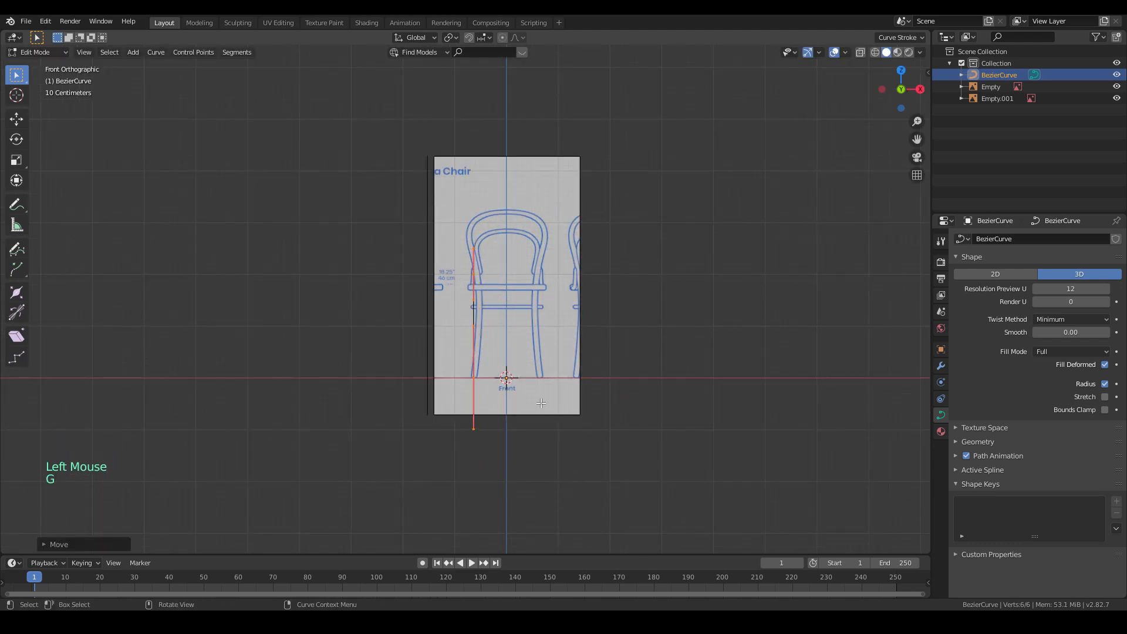
- In the side view, move the curve's lower control point to the rear leg's foot, then shorten and tilt its handles along the leg
scroll(575, 487, up, 4)
key(KP_3)
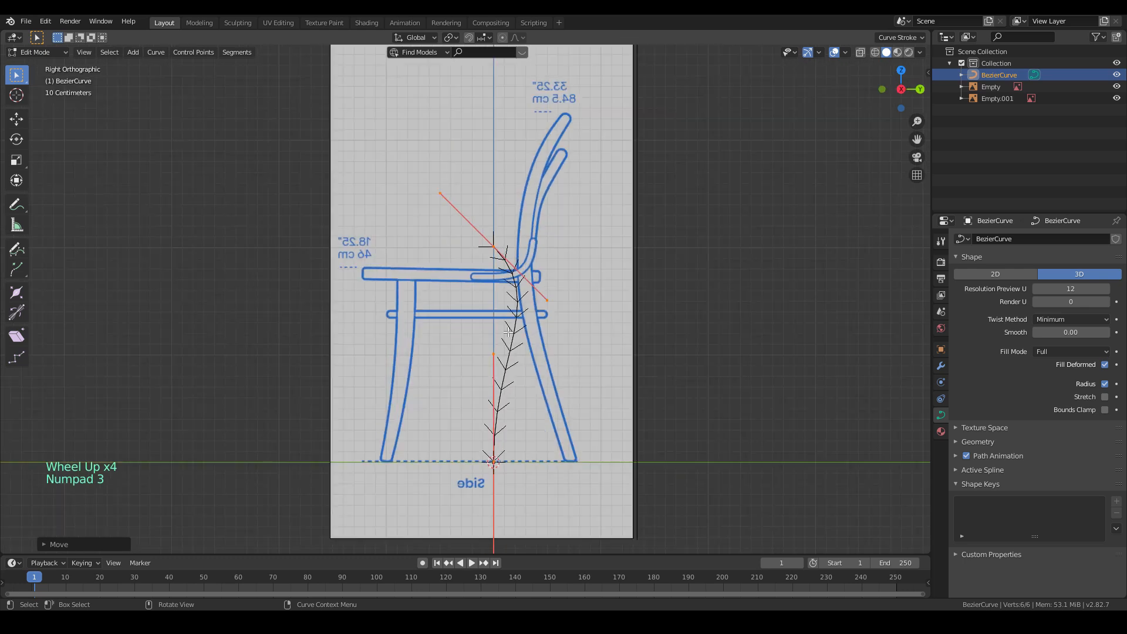
click(532, 485)
key(g)
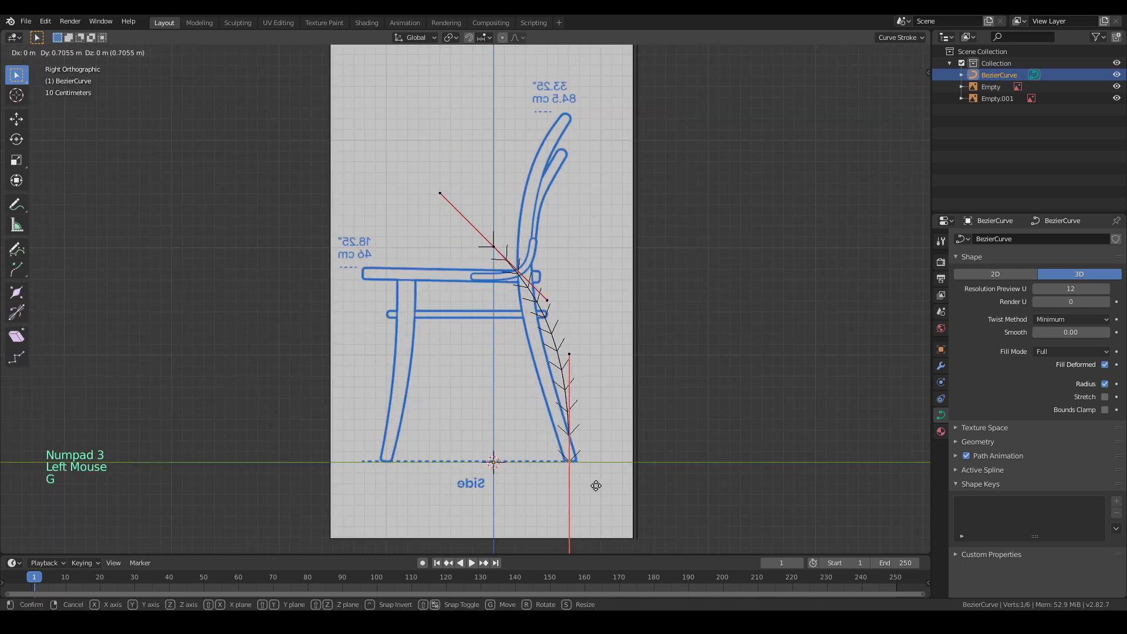
click(597, 486)
key(s)
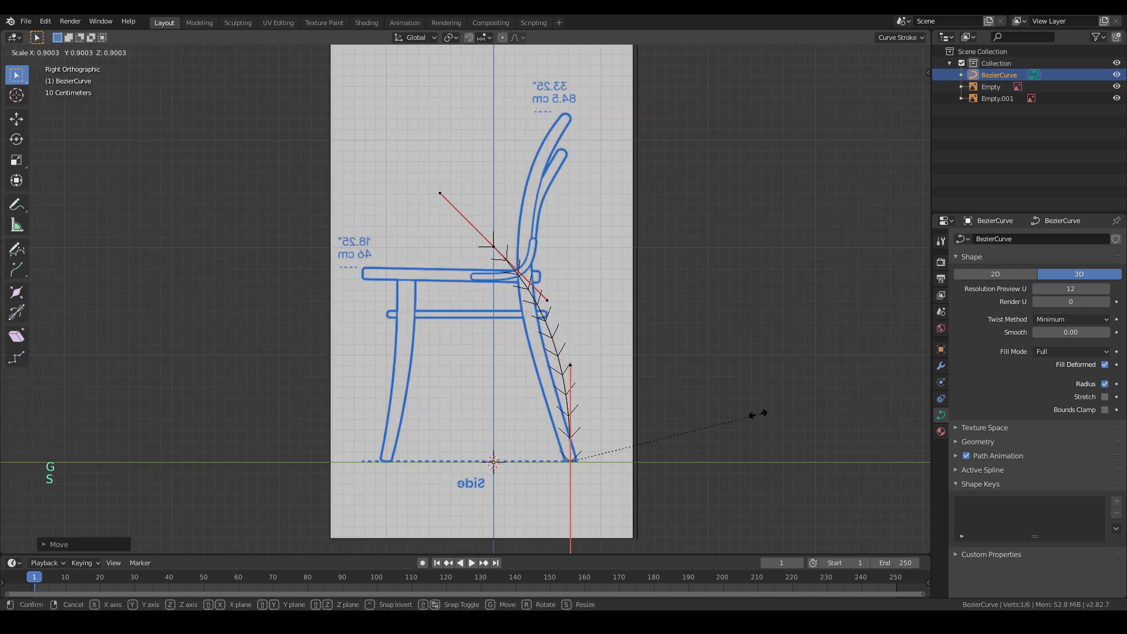
click(655, 435)
key(r)
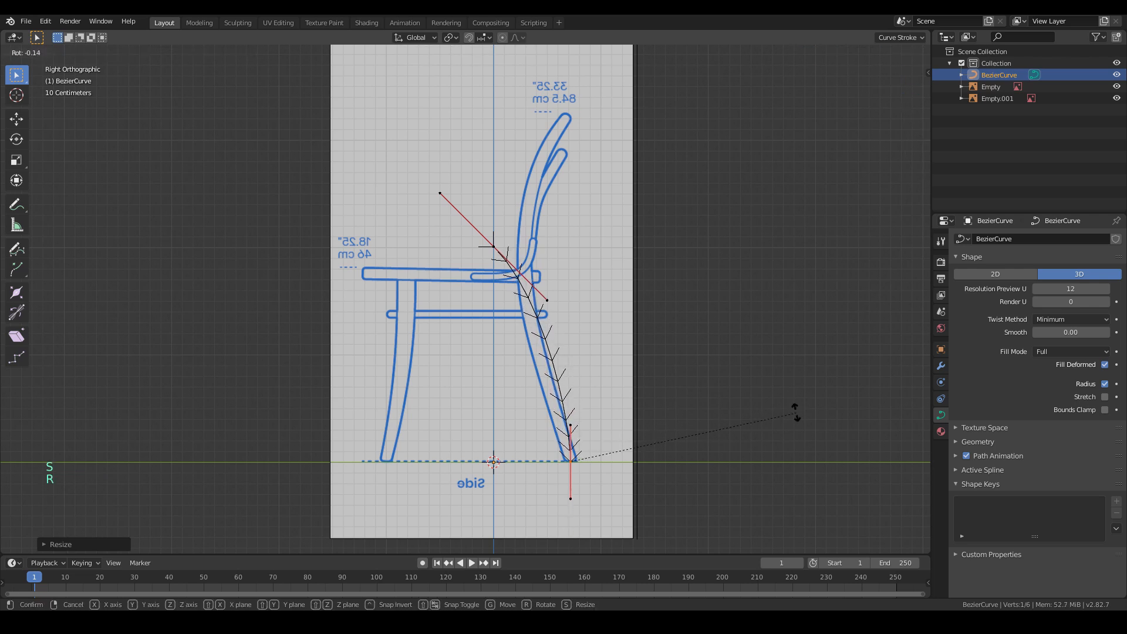
click(707, 386)
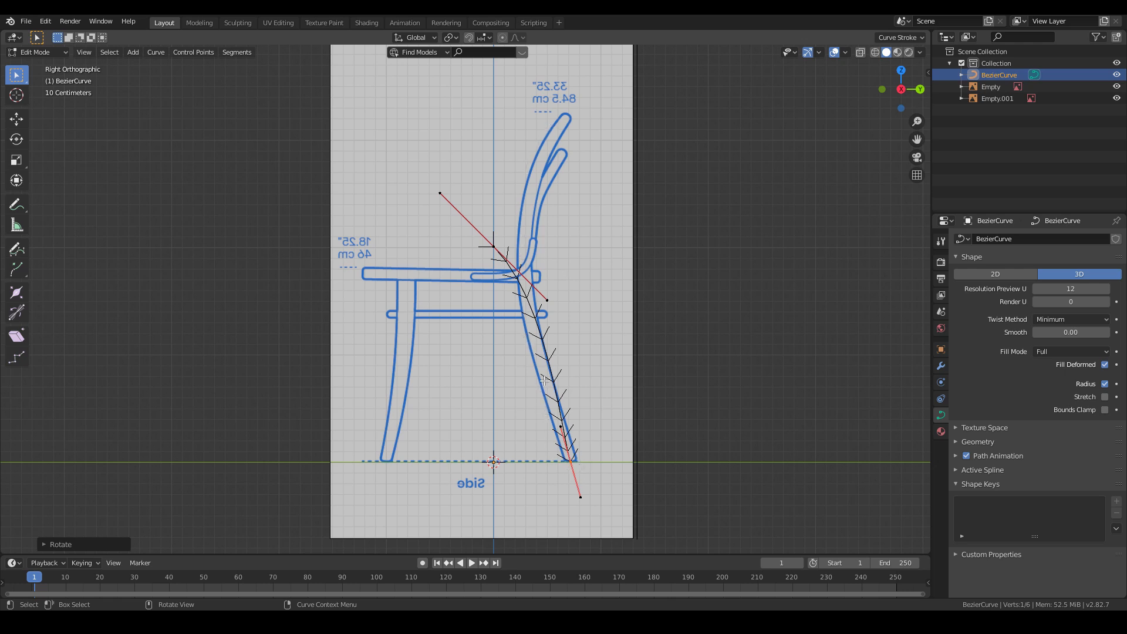
- Switch to the reference image board and examine how the wooden chair's rear legs, backrest and seat connect, then return to Blender
middle_drag(560, 454, 530, 423)
click(429, 615)
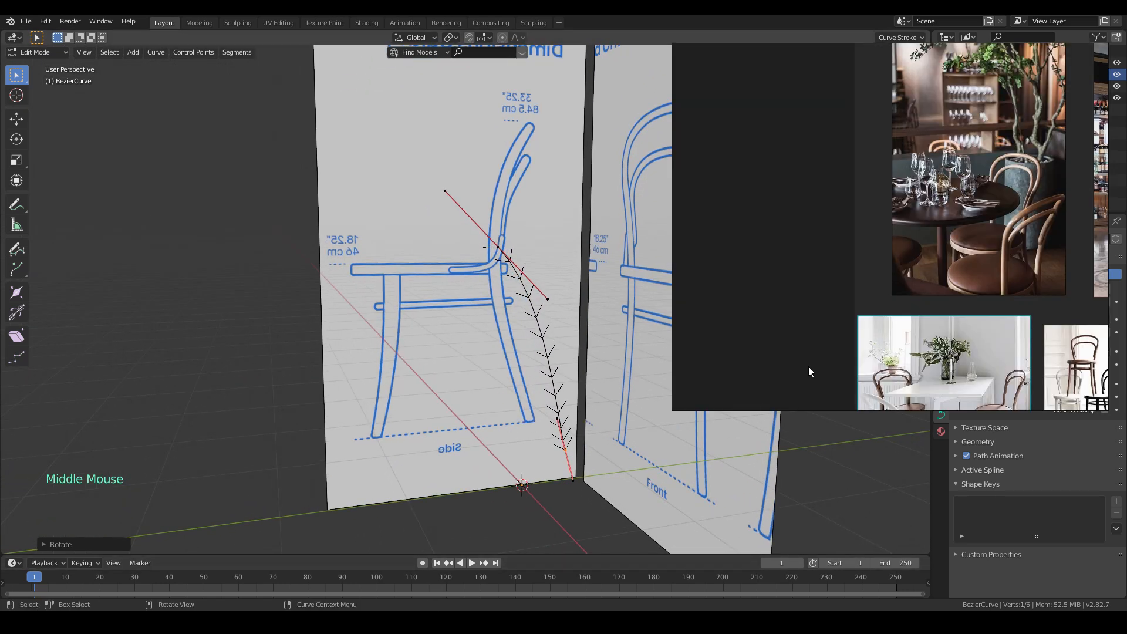
drag(923, 236, 881, 224)
right_drag(939, 224, 964, 228)
middle_drag(1097, 262, 804, 282)
middle_drag(959, 301, 763, 283)
scroll(864, 178, up, 5)
scroll(864, 178, down, 4)
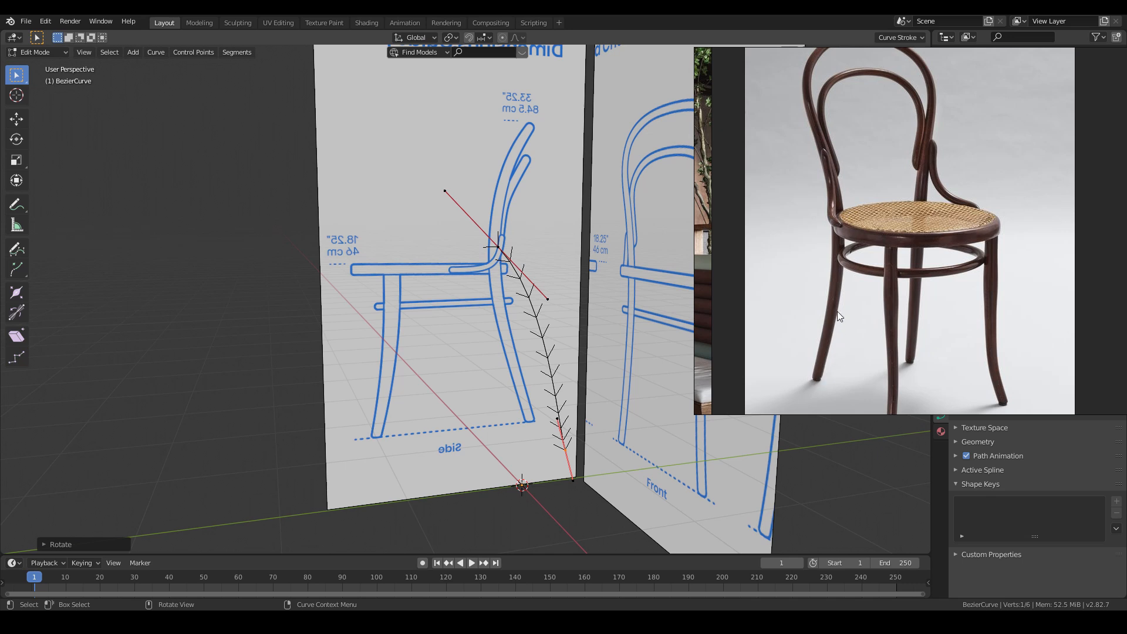
middle_drag(841, 216, 820, 244)
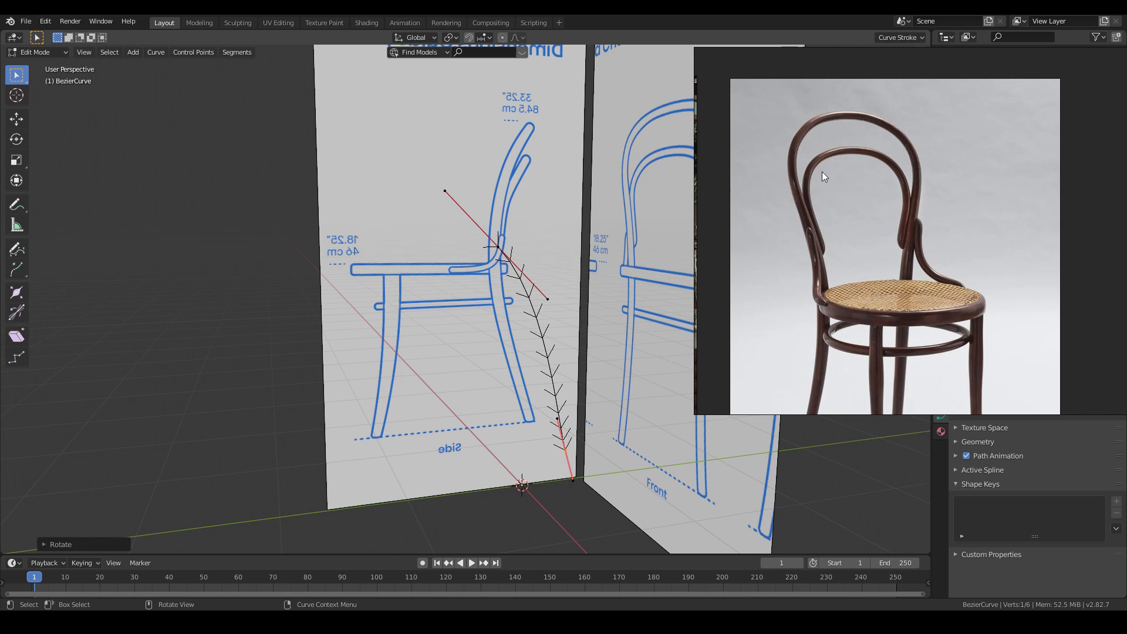
middle_drag(903, 266, 915, 228)
middle_drag(933, 120, 914, 263)
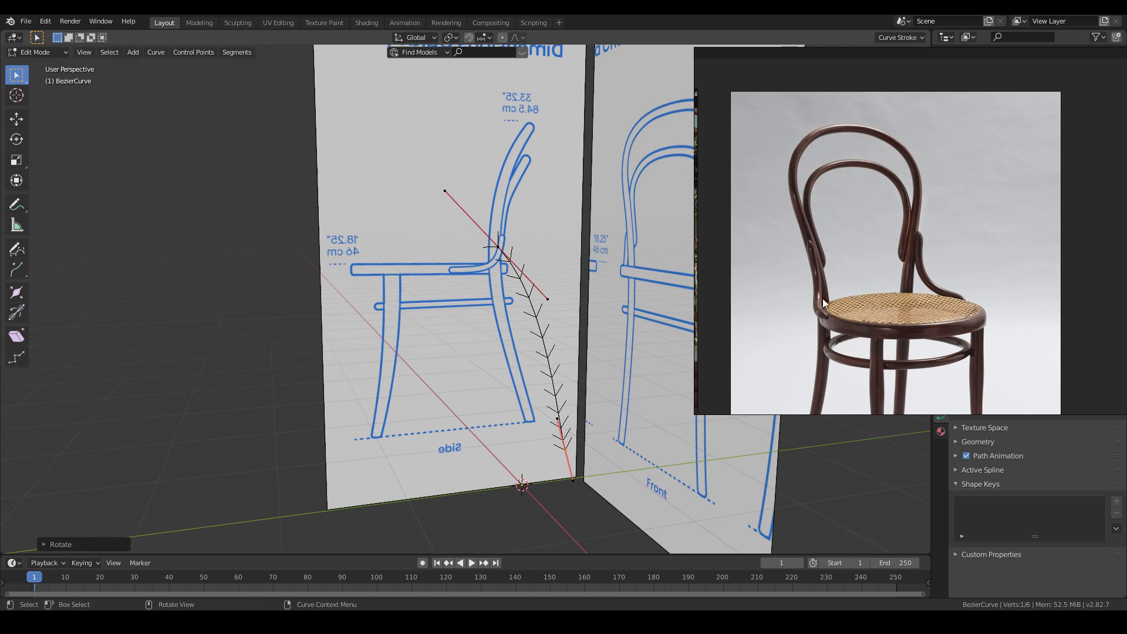
middle_drag(823, 343, 825, 273)
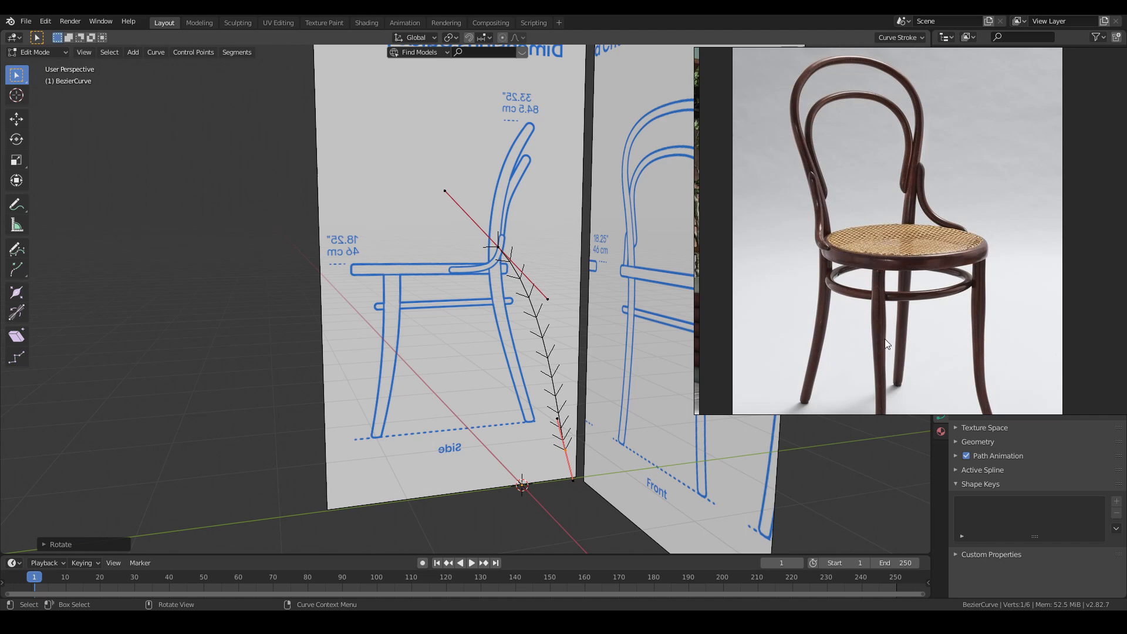
middle_drag(887, 340, 885, 327)
click(240, 331)
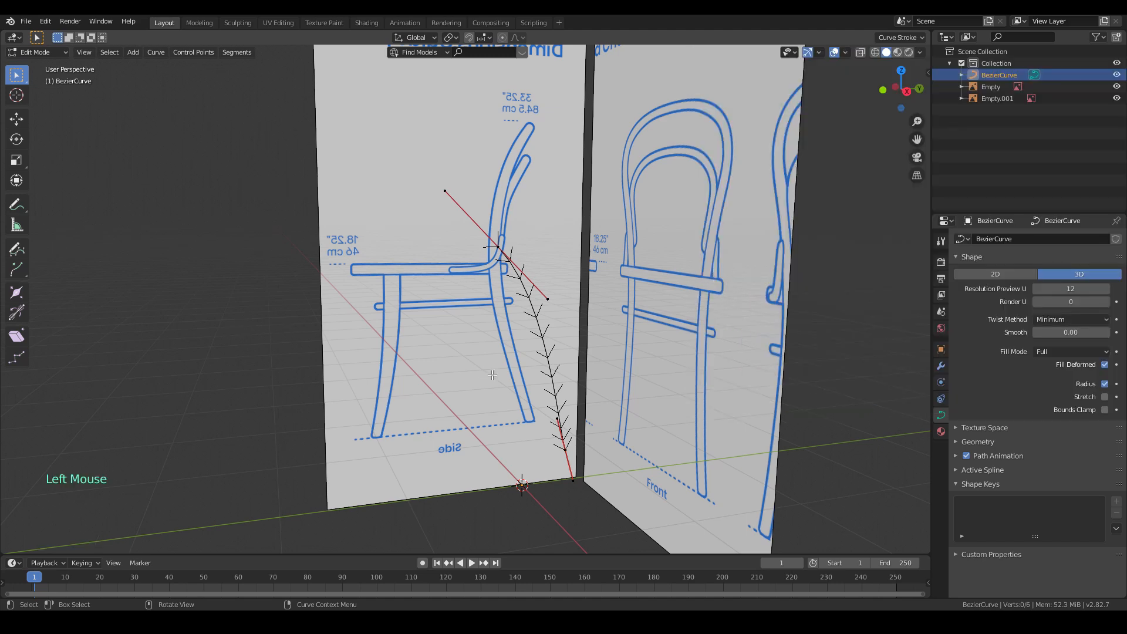
- Nudge the curve's lowest control point in the side view so it sits centred on the rear leg's foot
key(KP_3)
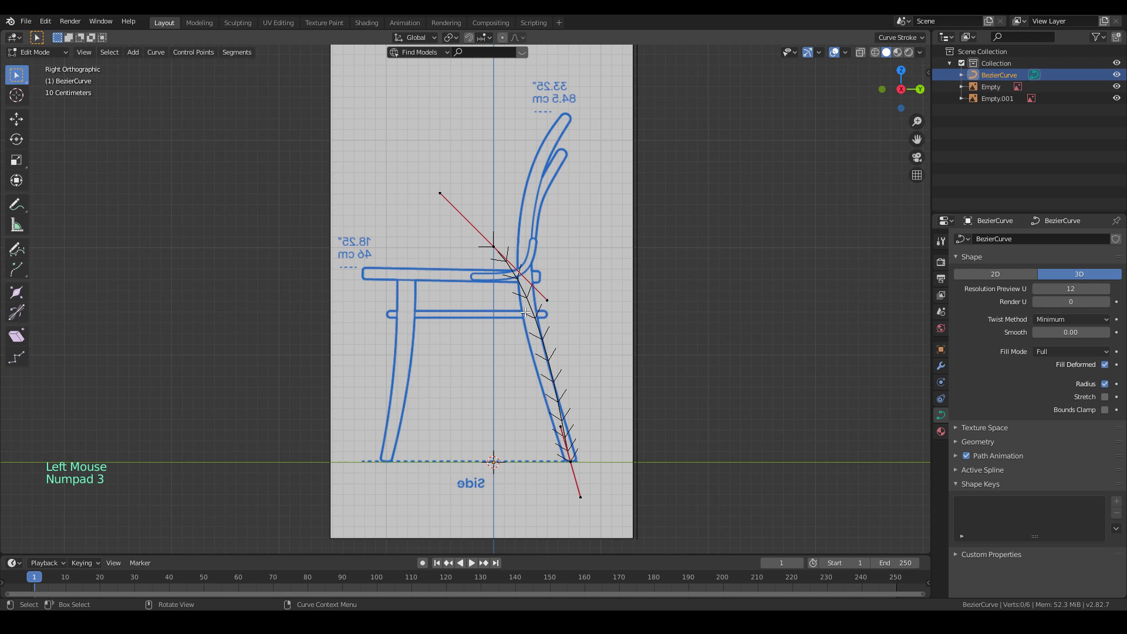
click(570, 462)
key(g)
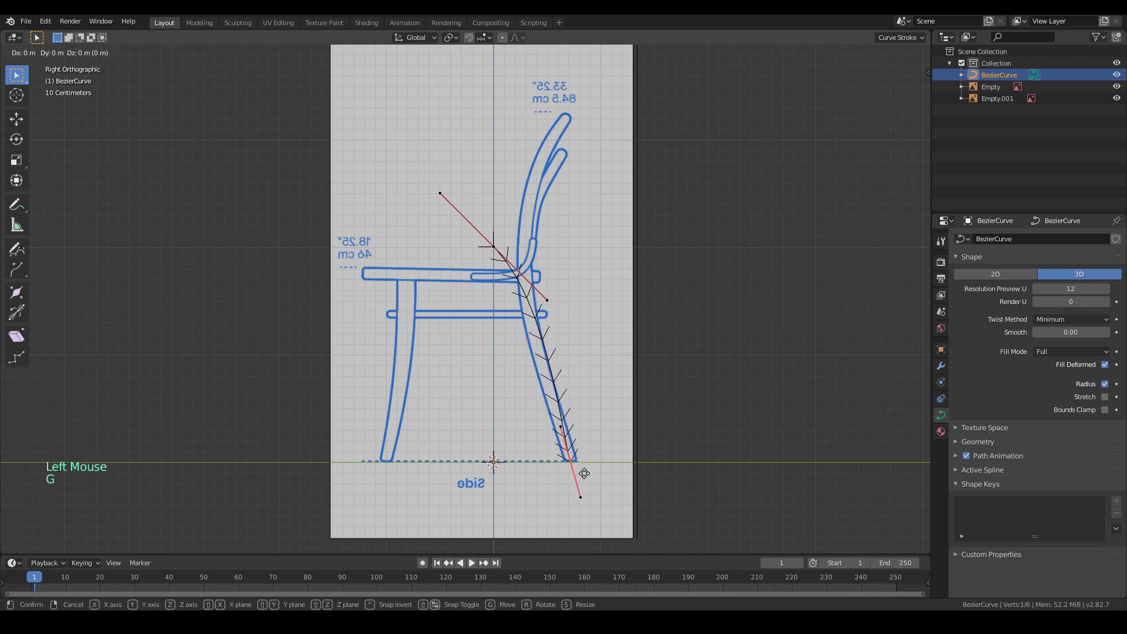
click(585, 474)
key(g)
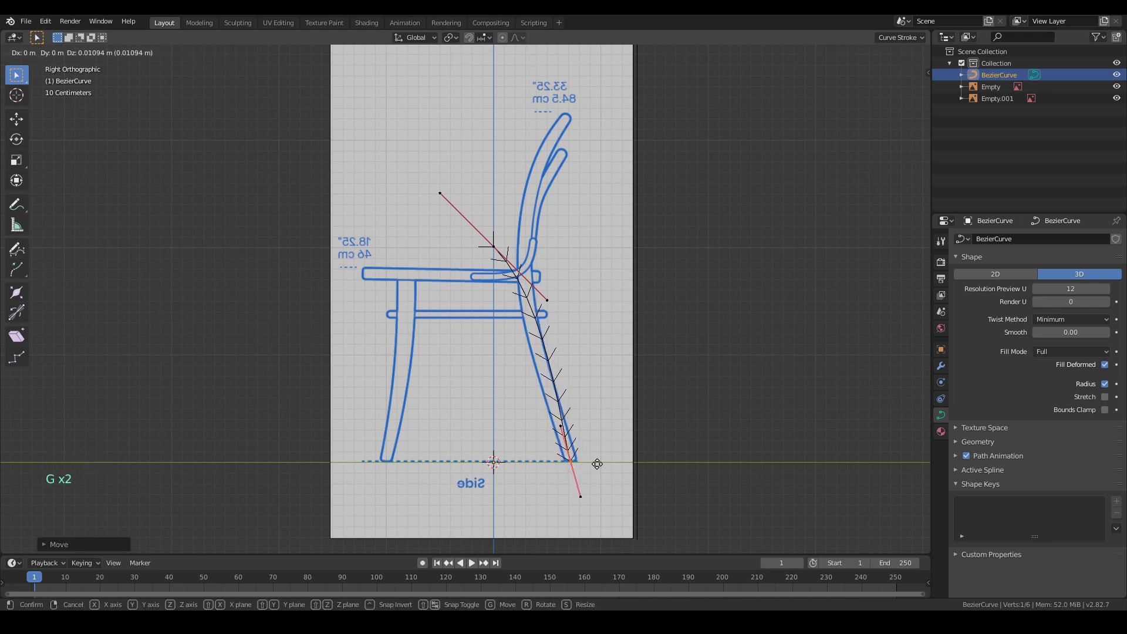
click(596, 461)
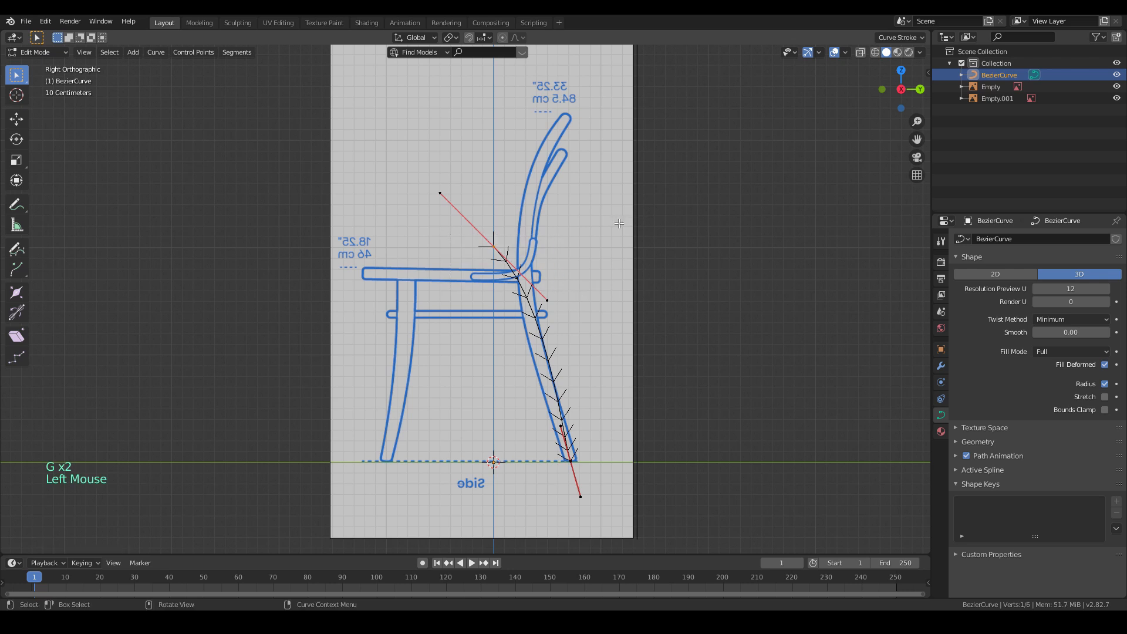
- Rotate, move and scale the curve's upper control point so it sits on the rear leg at seat height, aligned with the leg
key(r)
click(594, 283)
key(g)
click(622, 301)
key(r)
click(630, 224)
key(g)
click(630, 223)
key(r)
click(619, 229)
key(s)
click(625, 219)
key(g)
click(633, 221)
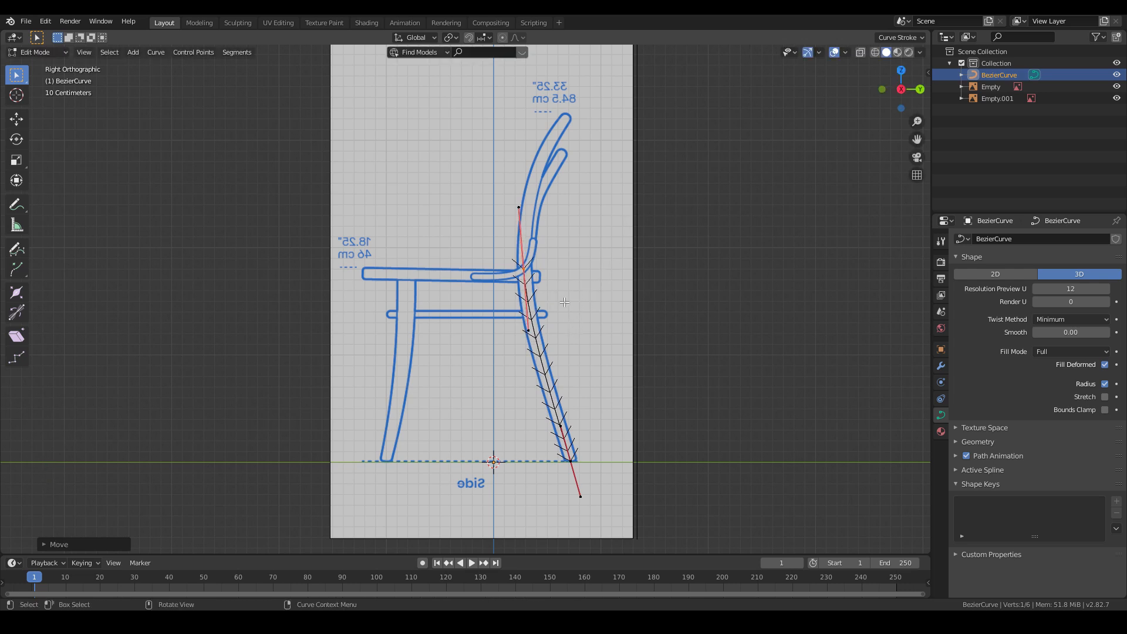
- Extrude the curve up to the top of the backrest in the side view and rotate the new point to match its slant
key(e)
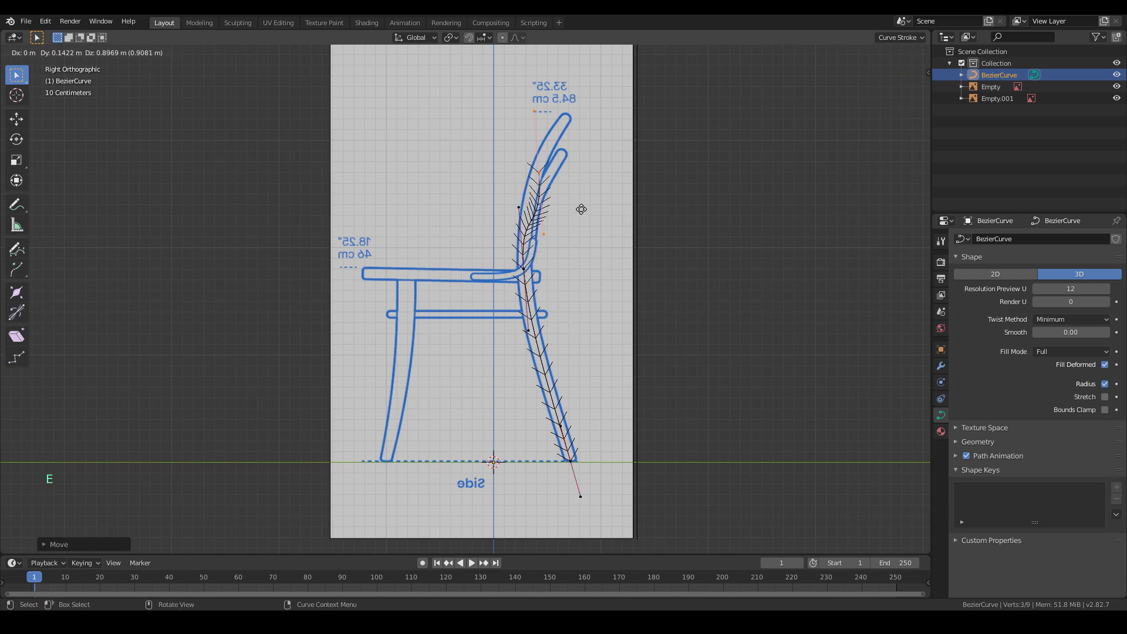
click(605, 167)
key(r)
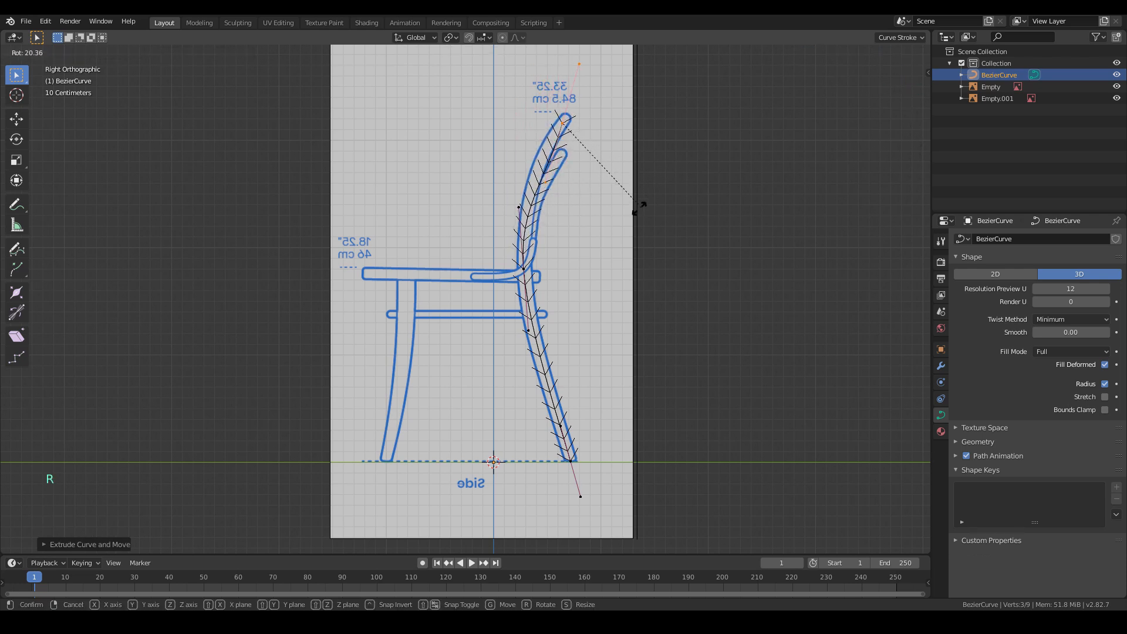
click(614, 217)
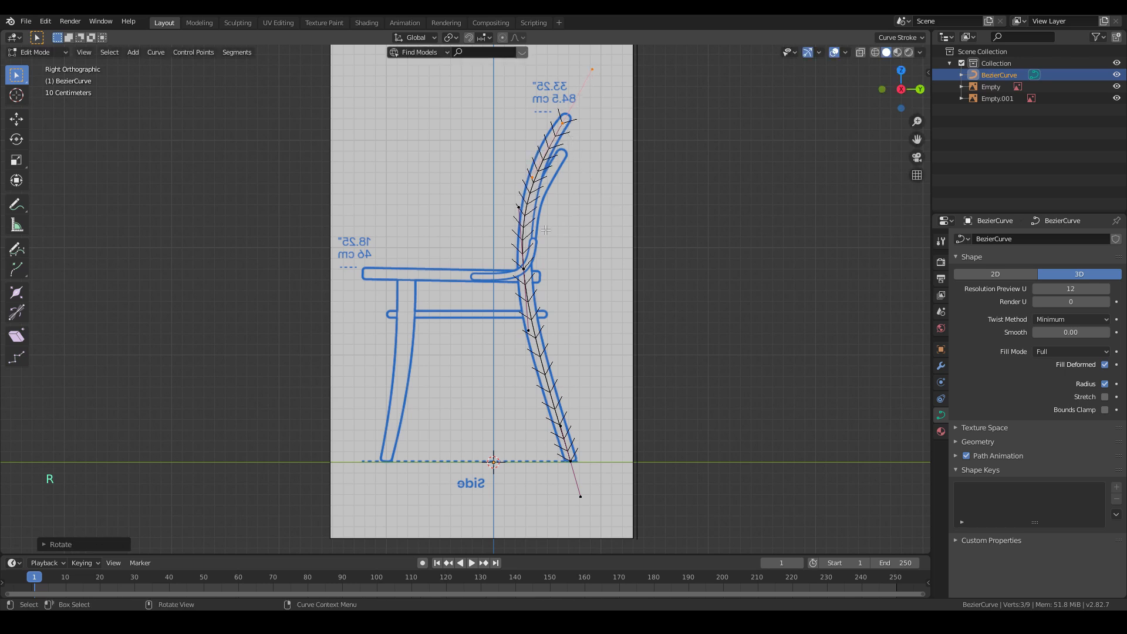
- Shorten the seat-level point's handles and move the point slightly down so the curve stays centred in the side profile
click(523, 269)
key(s)
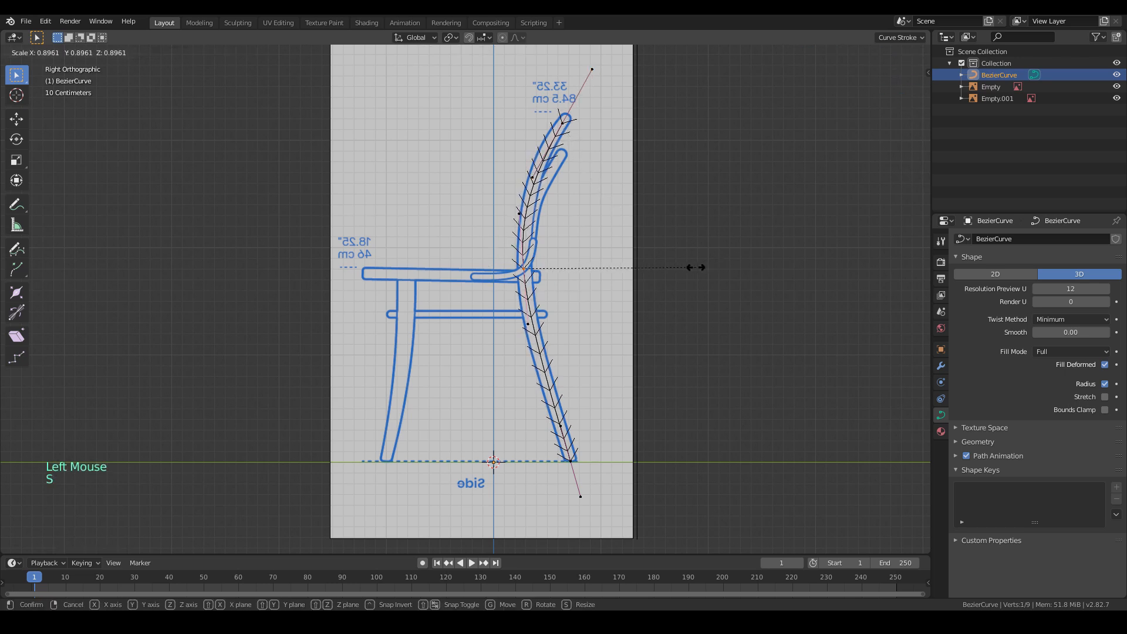
key(g)
click(696, 277)
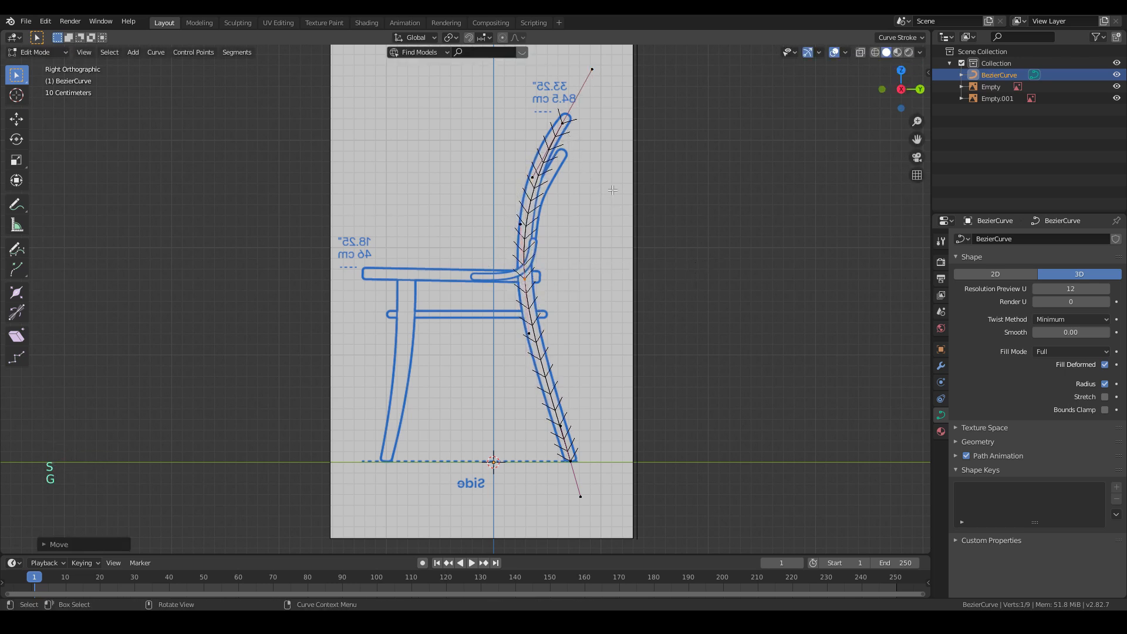
- In the front view, rotate the foot's control point so its handles follow the left leg's slant
key(KP_1)
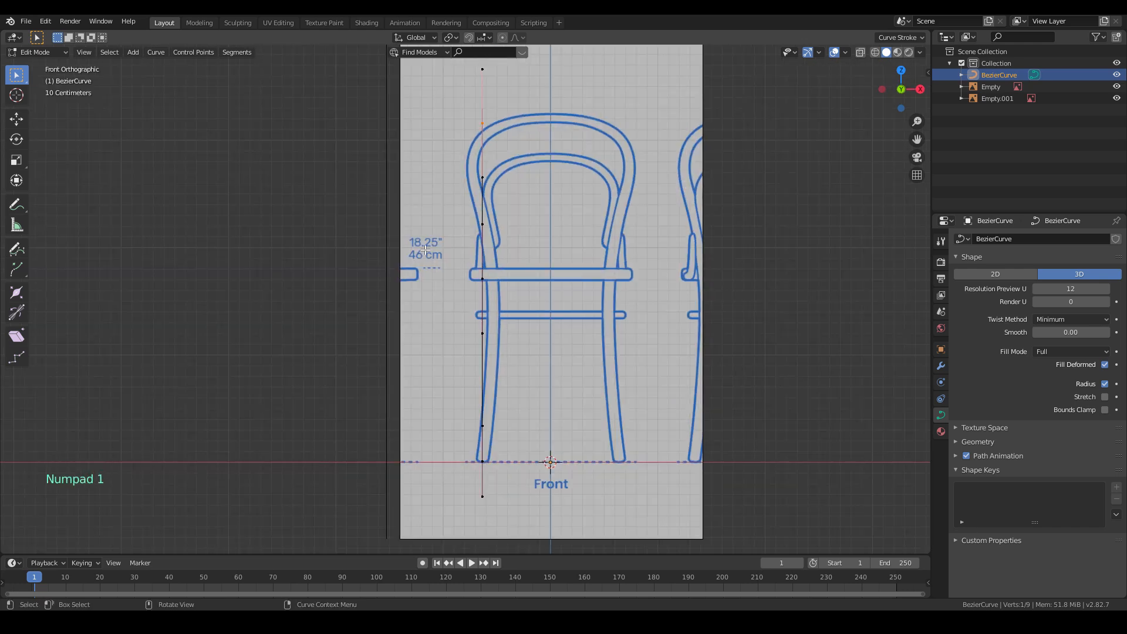
click(482, 462)
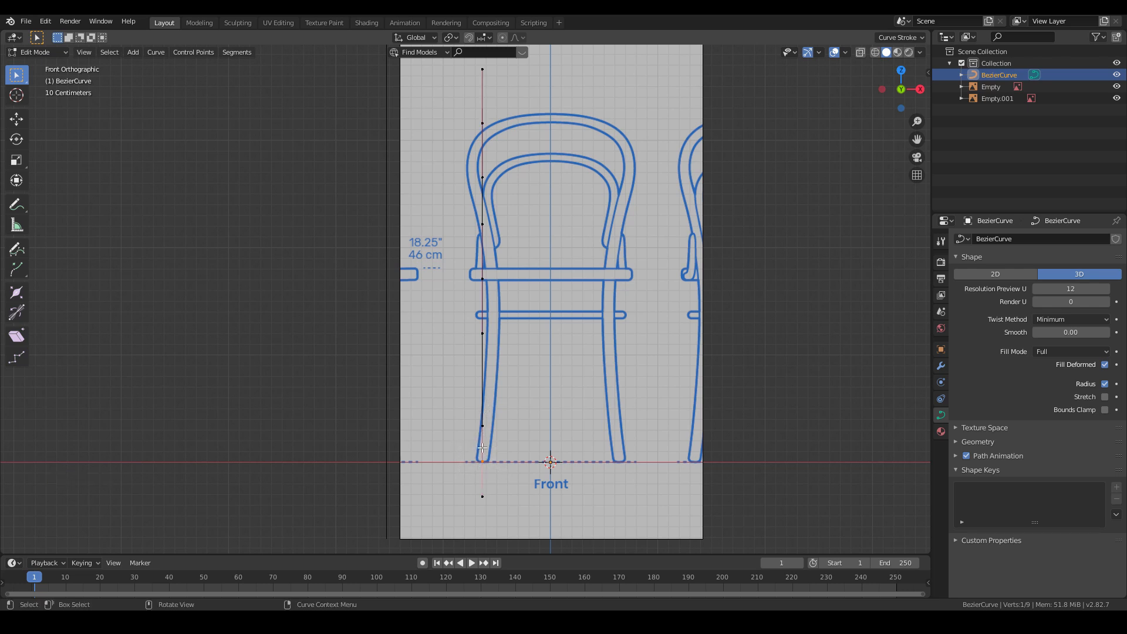
key(r)
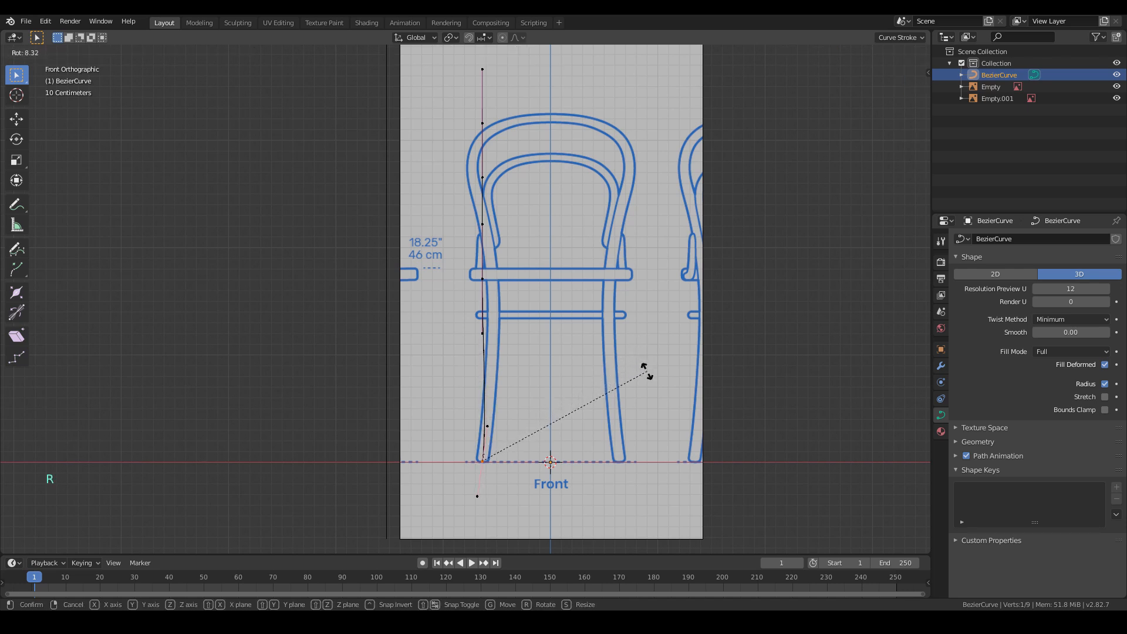
click(647, 372)
- Move the seat-level control point along X onto the left leg and rotate its handles to follow the leg's bend
click(482, 279)
key(g)
key(x)
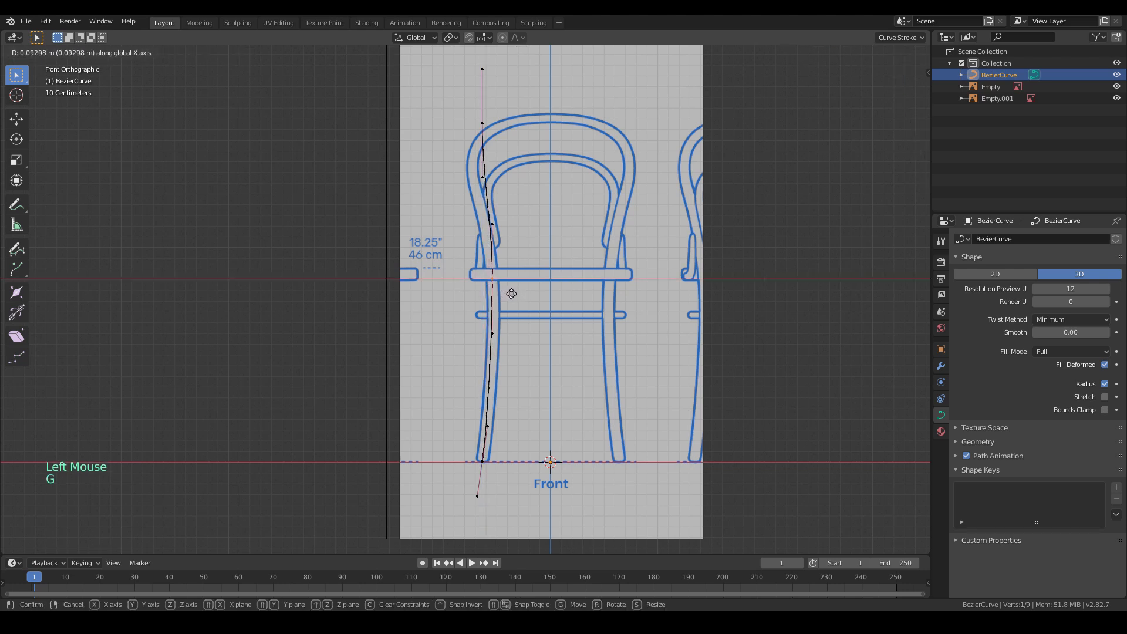
click(511, 293)
key(r)
click(666, 309)
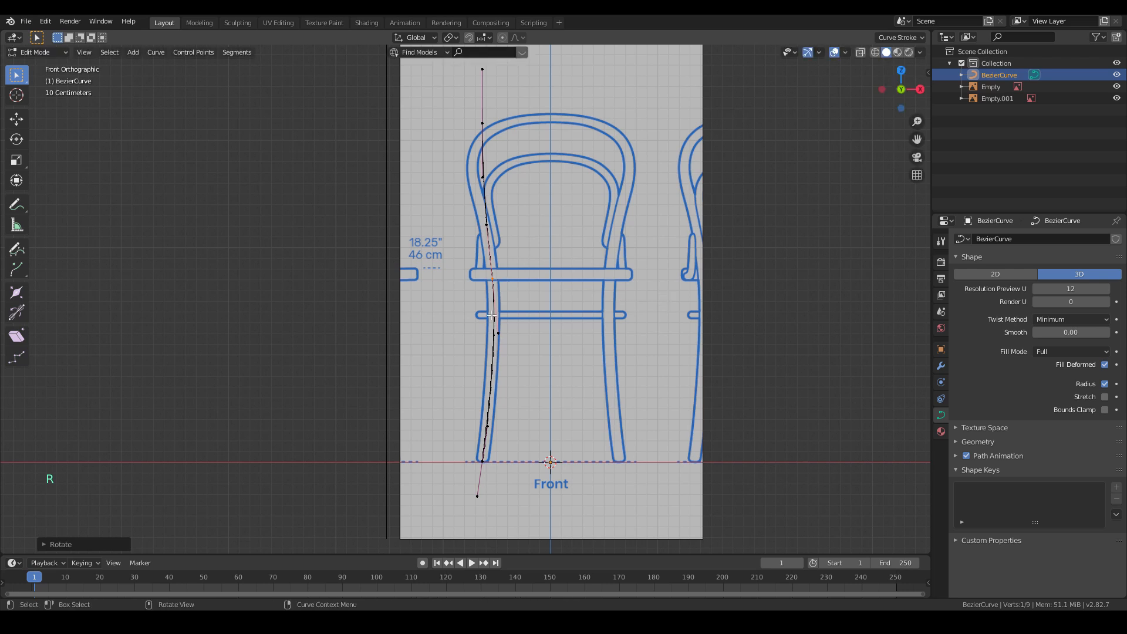
- Rotate and move the top control point onto the backrest's upper left bend, and fine-tune the seat-level point's rotation
click(467, 118)
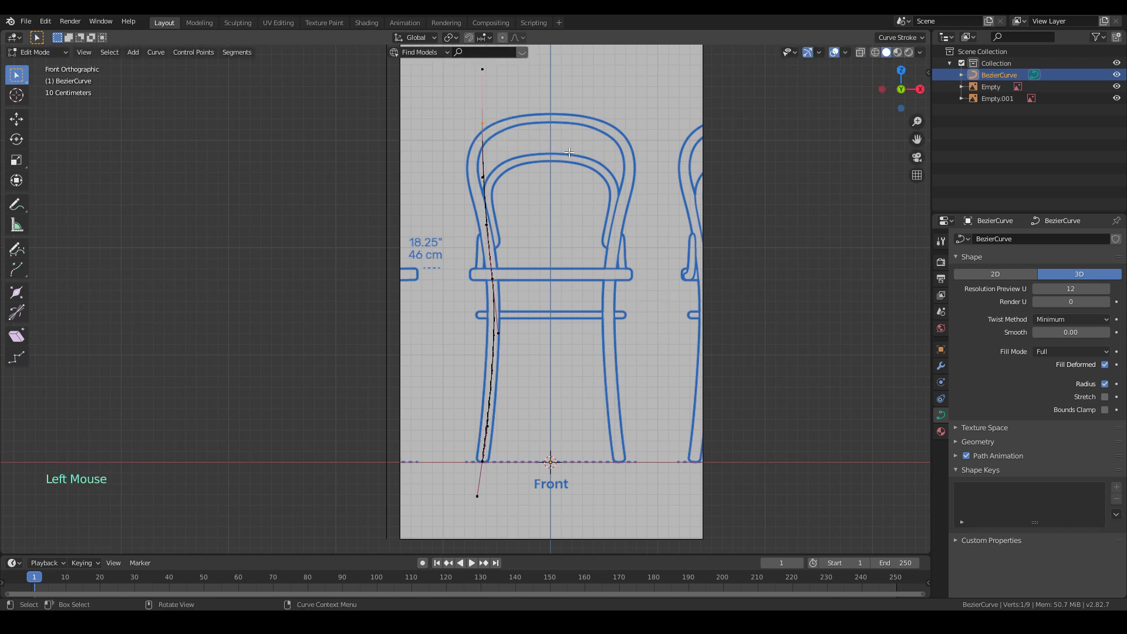
key(r)
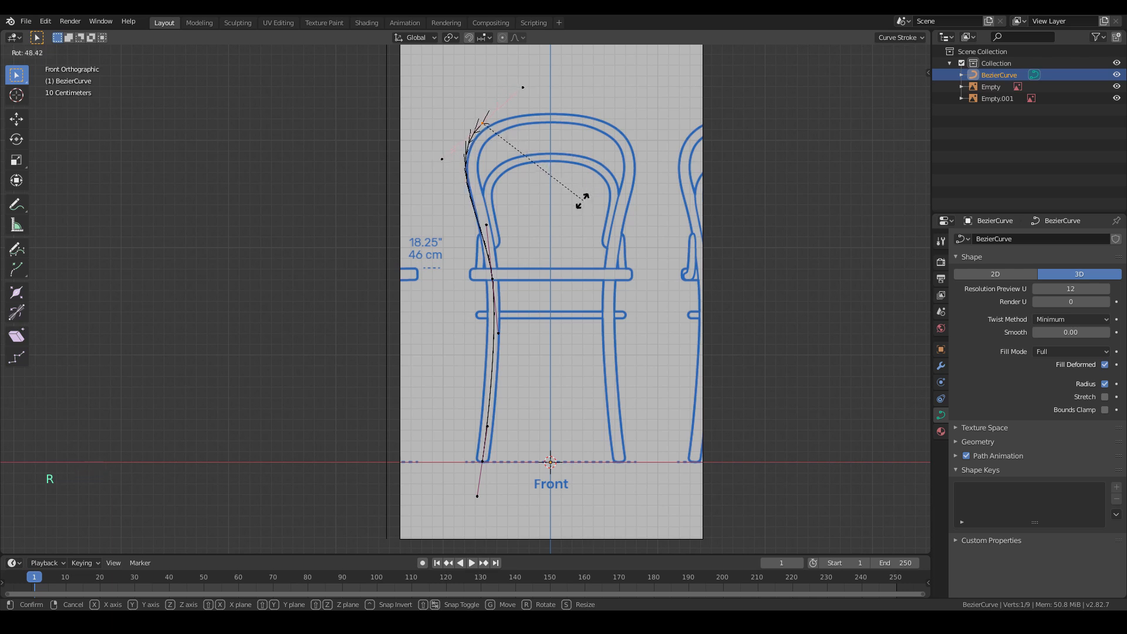
click(569, 213)
key(g)
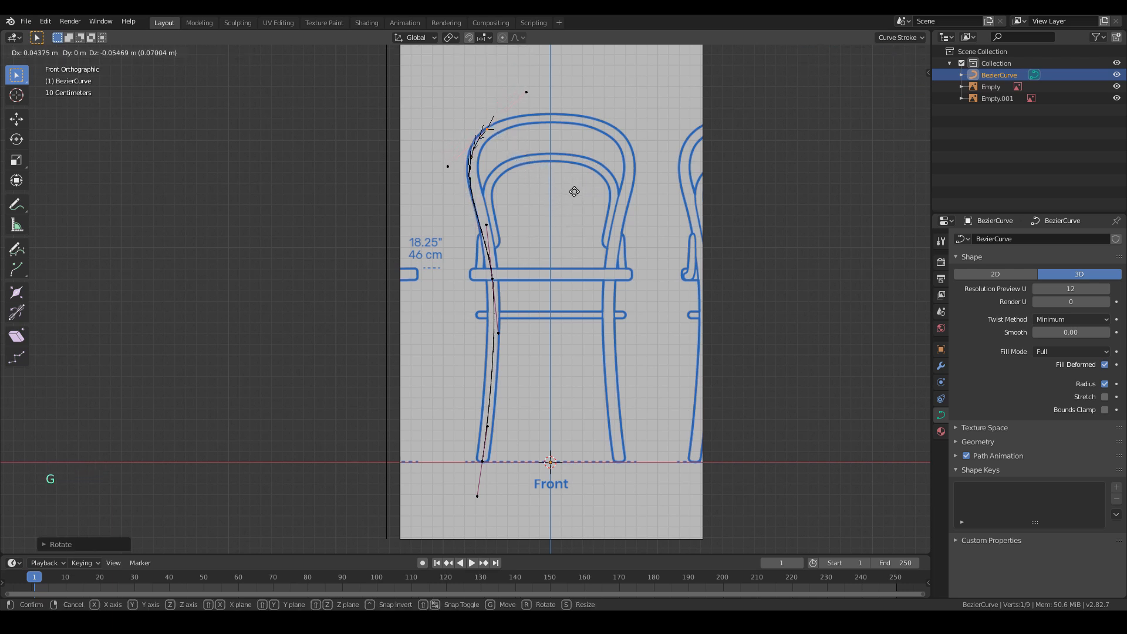
click(578, 191)
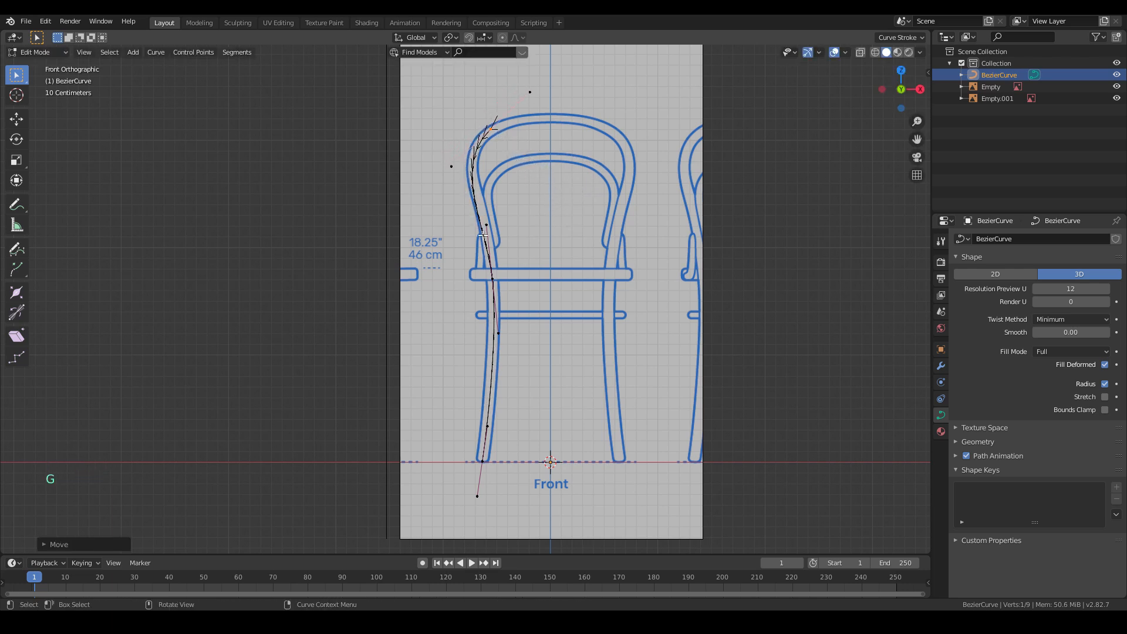
key(r)
click(615, 252)
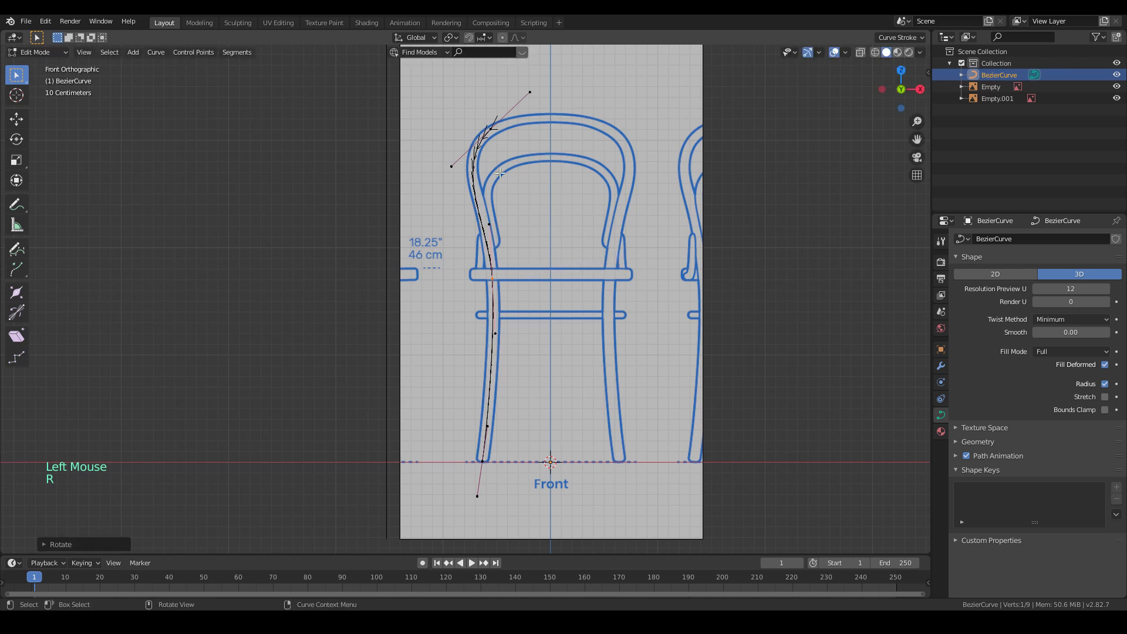
- Refine the top control point's rotation and position so the curve stays inside the outer backrest frame's upper left bend
scroll(499, 173, up, 2)
shift+middle_drag(496, 175, 453, 187)
click(466, 137)
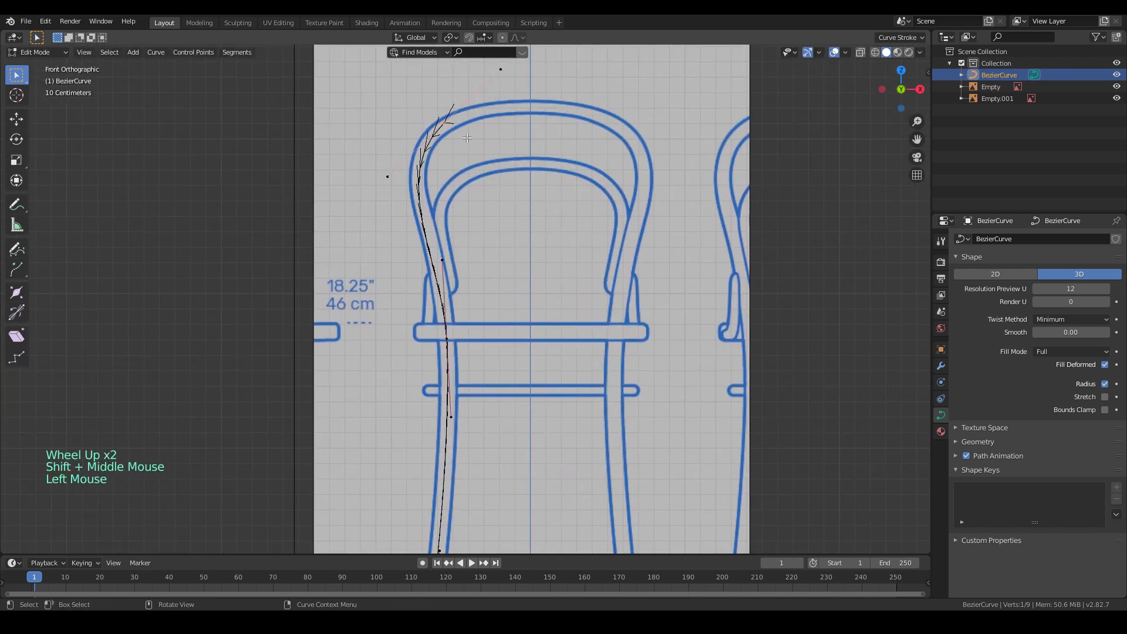
key(r)
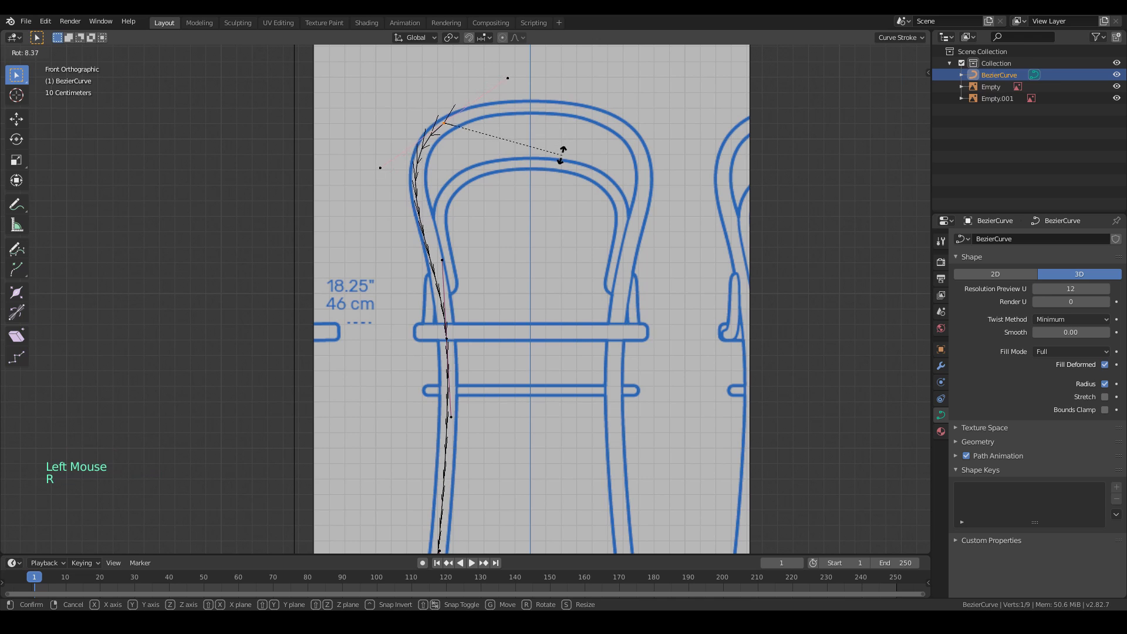
click(561, 162)
key(g)
click(565, 168)
key(r)
click(561, 175)
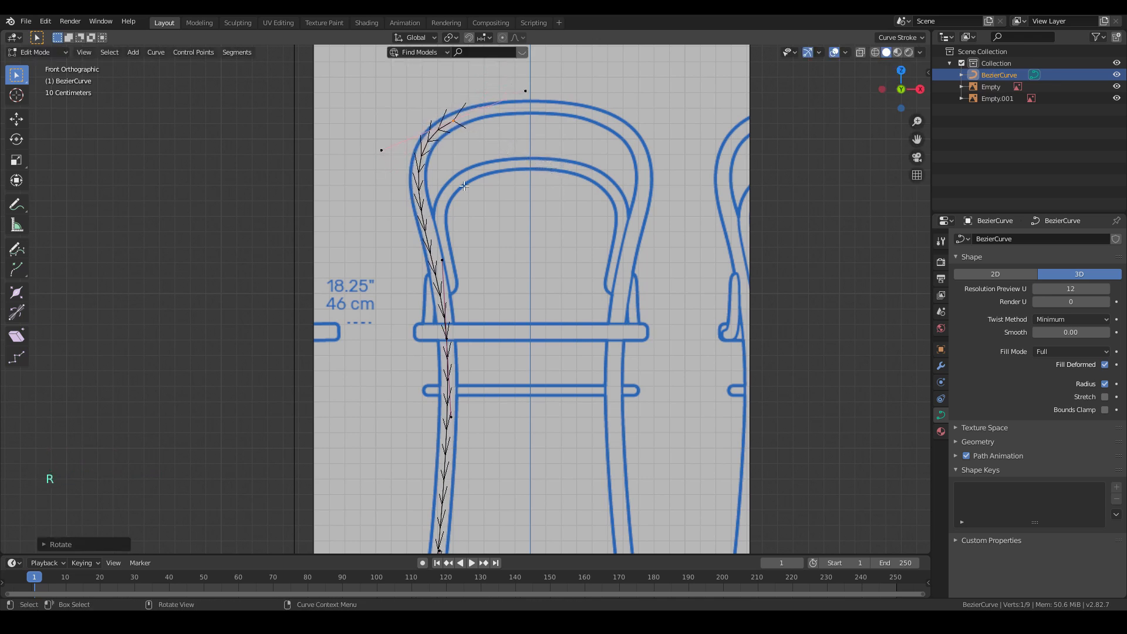
- Extrude a new control point across the backrest's top and rotate its handles to horizontal
key(e)
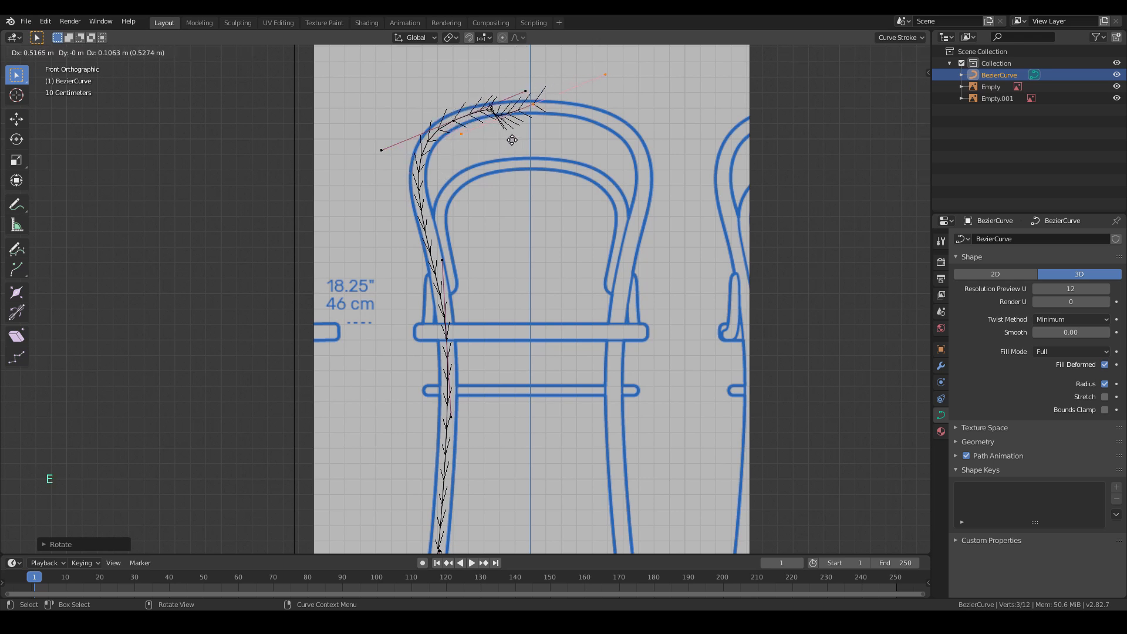
click(618, 139)
key(r)
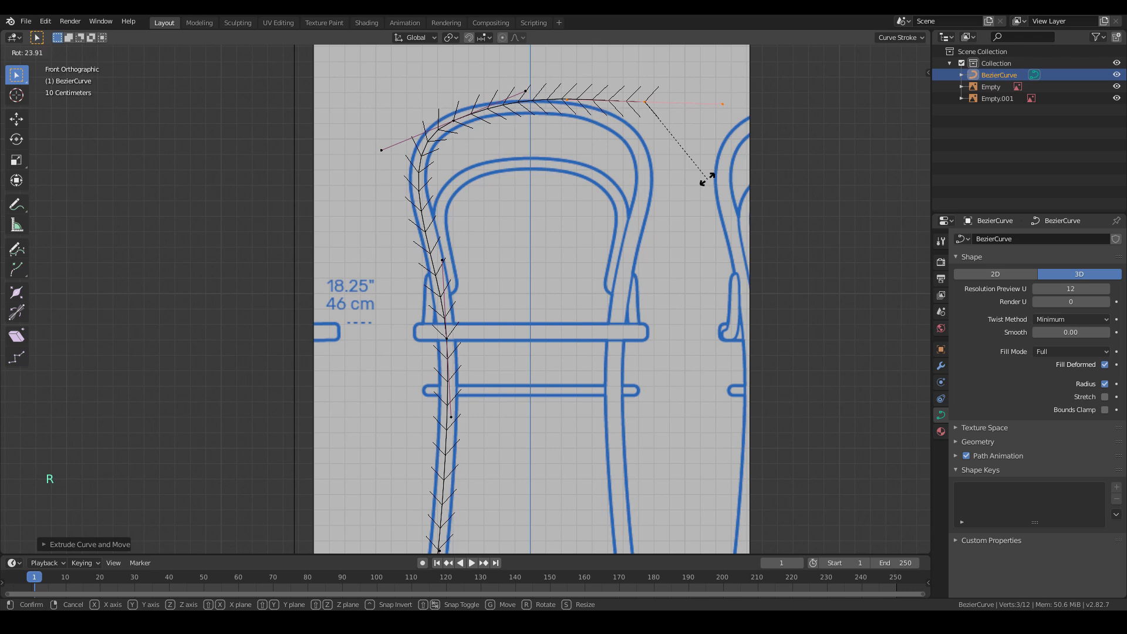
click(710, 176)
- Shorten the upper left bend point's handles, then move and rotate the point to follow the backrest's corner
click(453, 120)
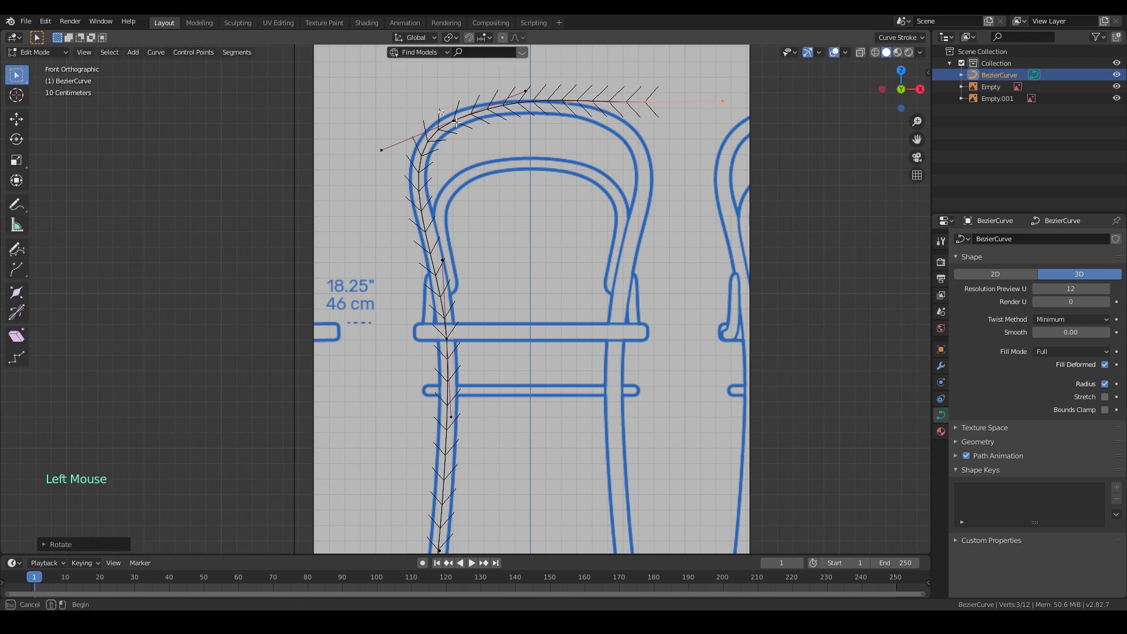
key(s)
click(572, 154)
key(g)
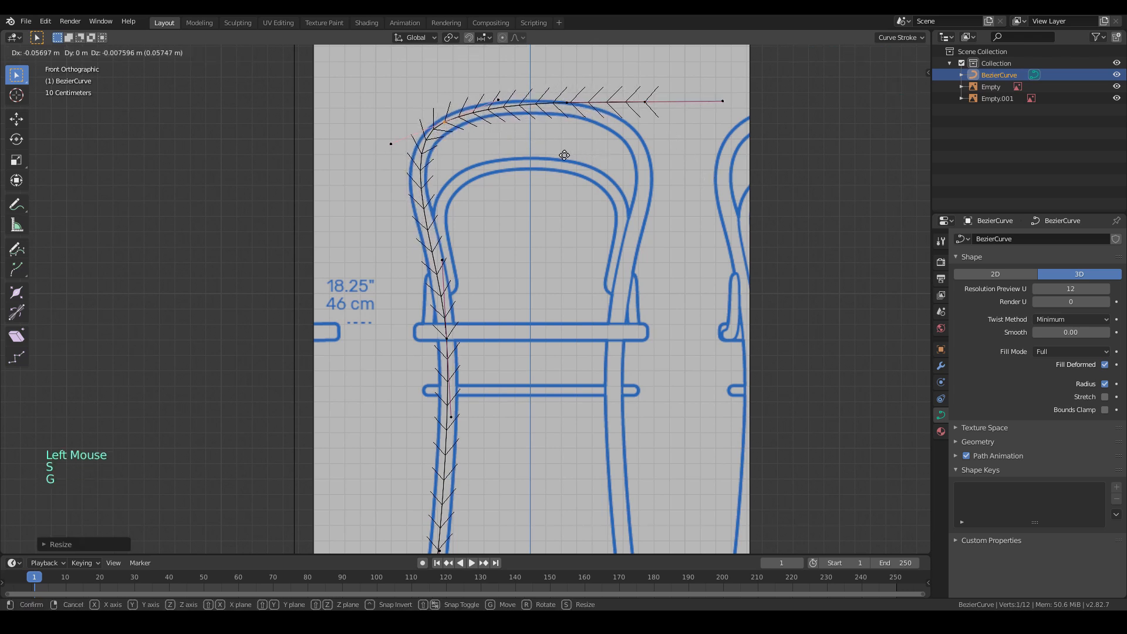
click(572, 157)
key(r)
click(584, 126)
key(g)
click(577, 127)
- Shorten the end point's handles, move the point onto the backrest's top just past centre, and adjust its rotation
click(645, 102)
key(s)
click(593, 126)
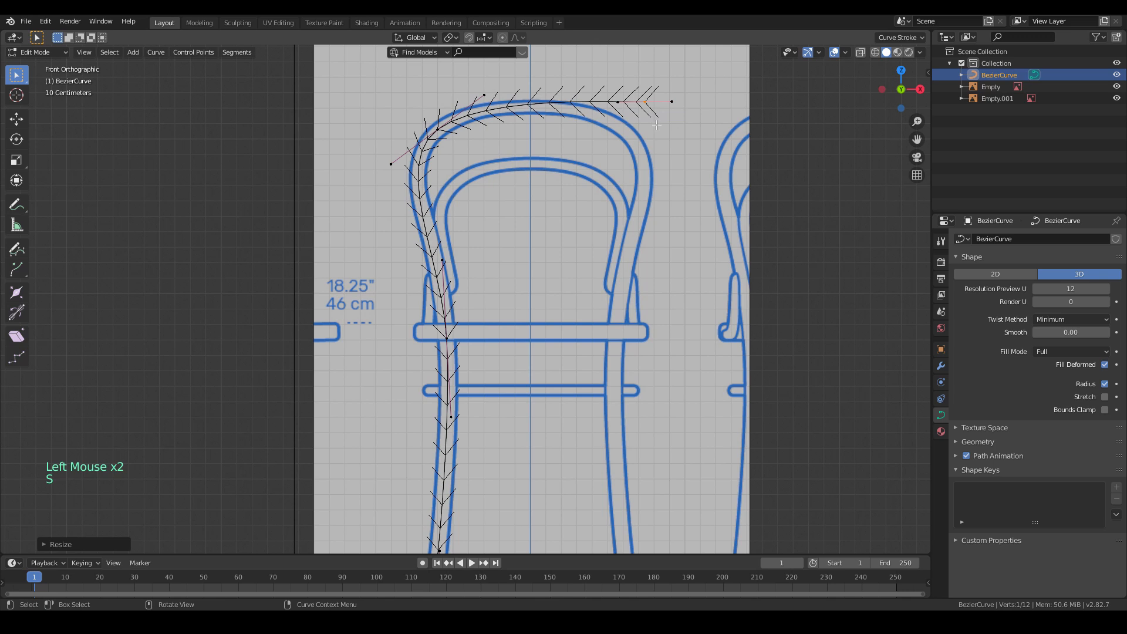
key(g)
click(591, 129)
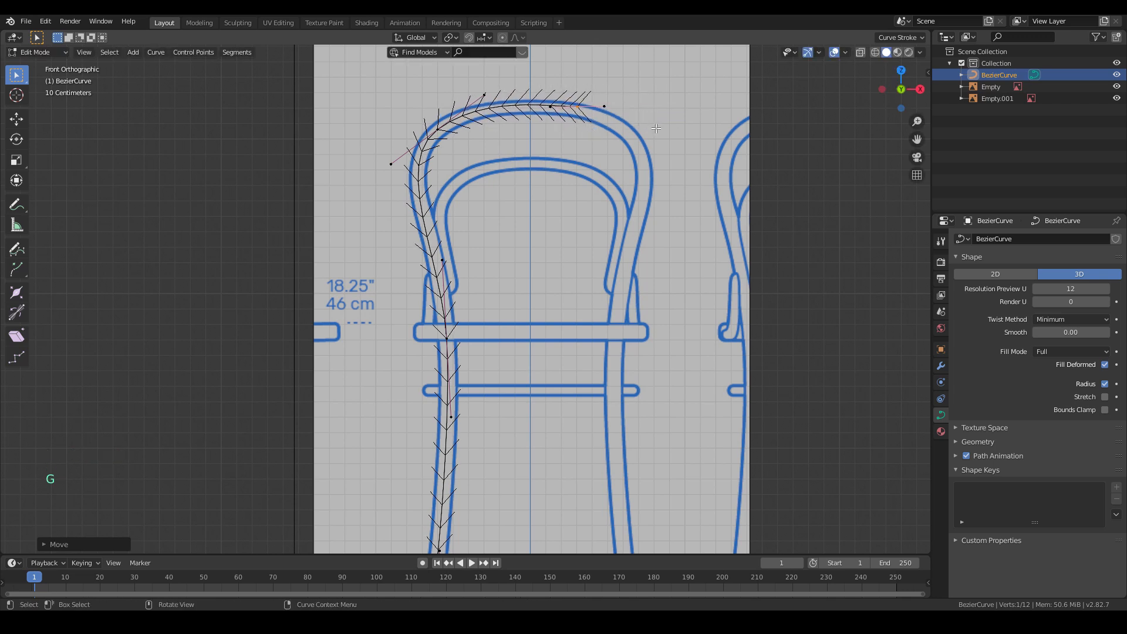
key(r)
click(689, 130)
key(g)
click(688, 130)
- Nudge both upper control points together, then refine the upper left bend point's handle and position within the frame outline
drag(371, 71, 658, 207)
key(g)
click(662, 215)
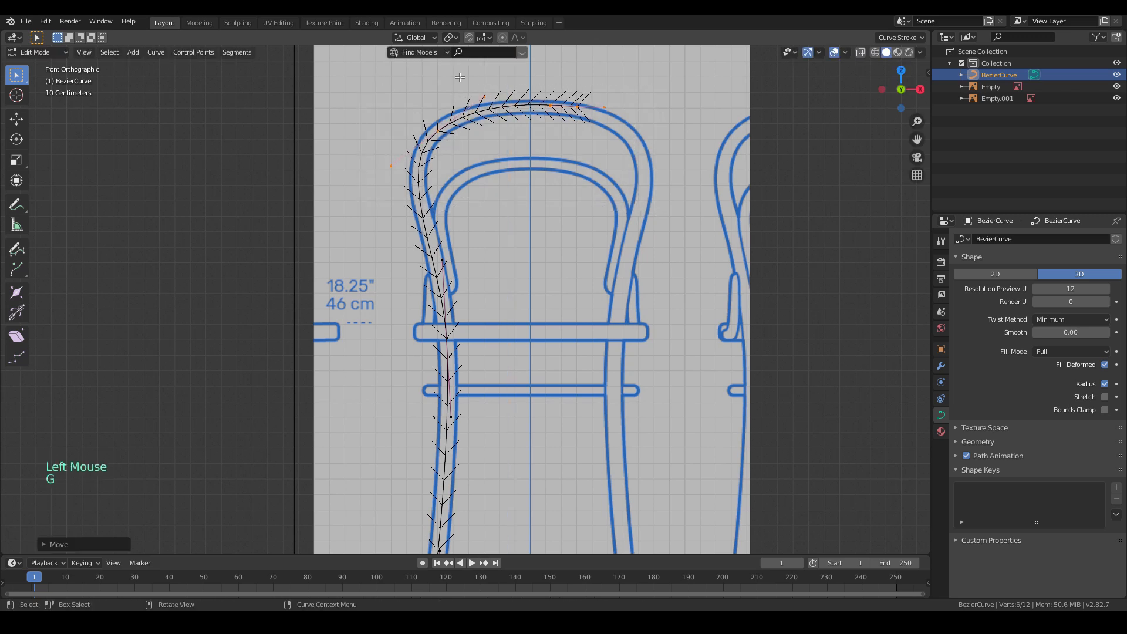
drag(460, 78, 513, 117)
key(g)
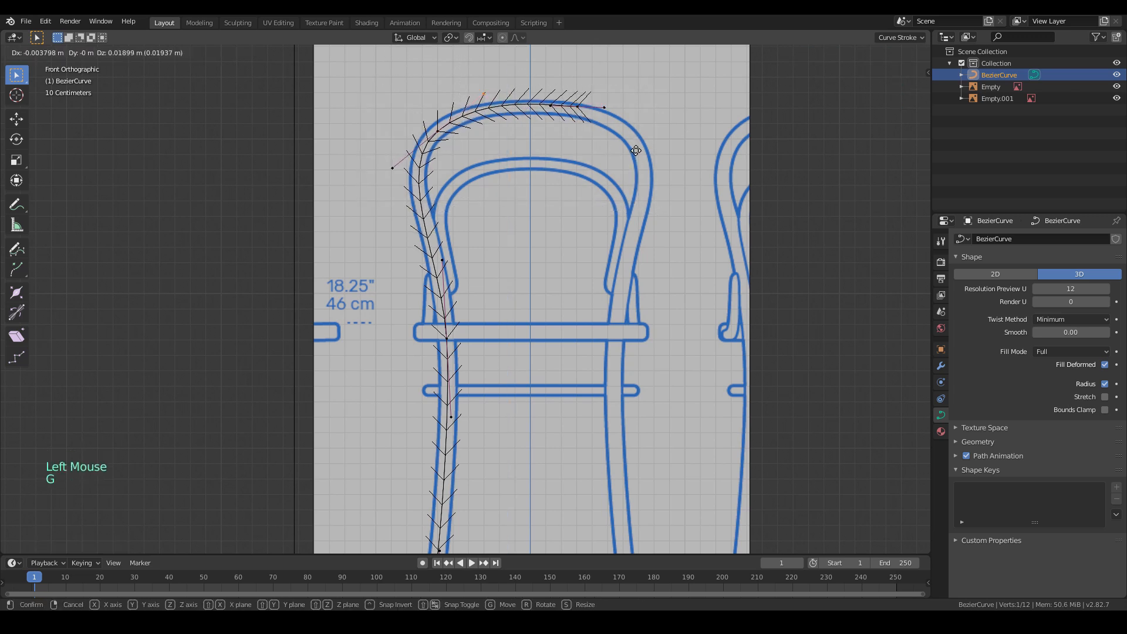
click(633, 150)
click(394, 170)
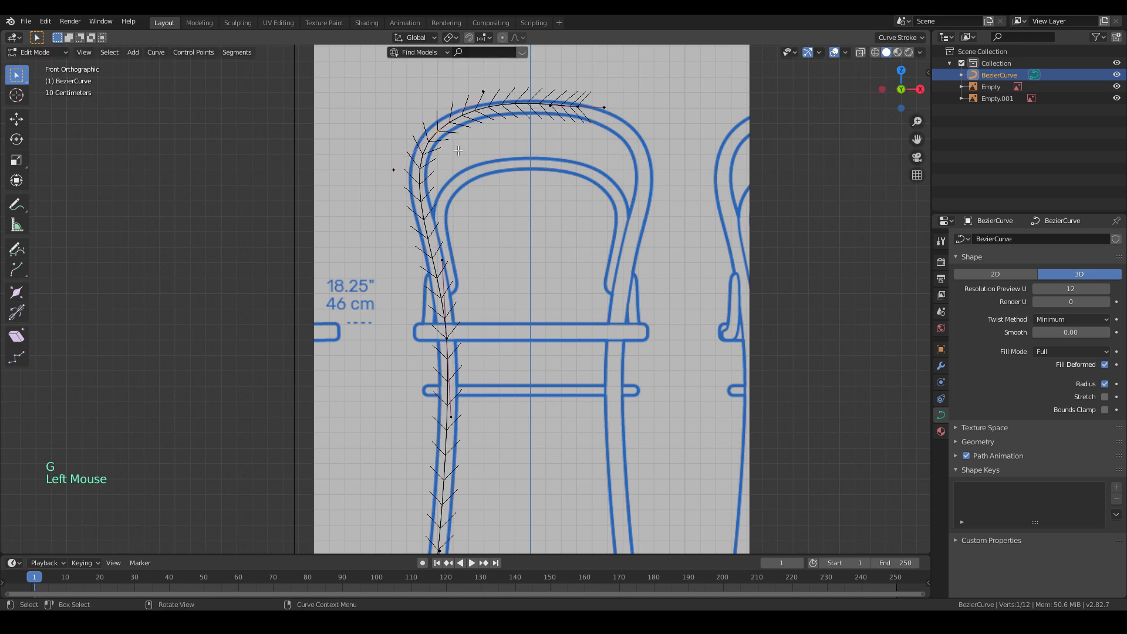
key(g)
click(454, 152)
- Raise the end point slightly along the backrest's top and fine-tune the seat-level point's rotation
click(569, 104)
key(g)
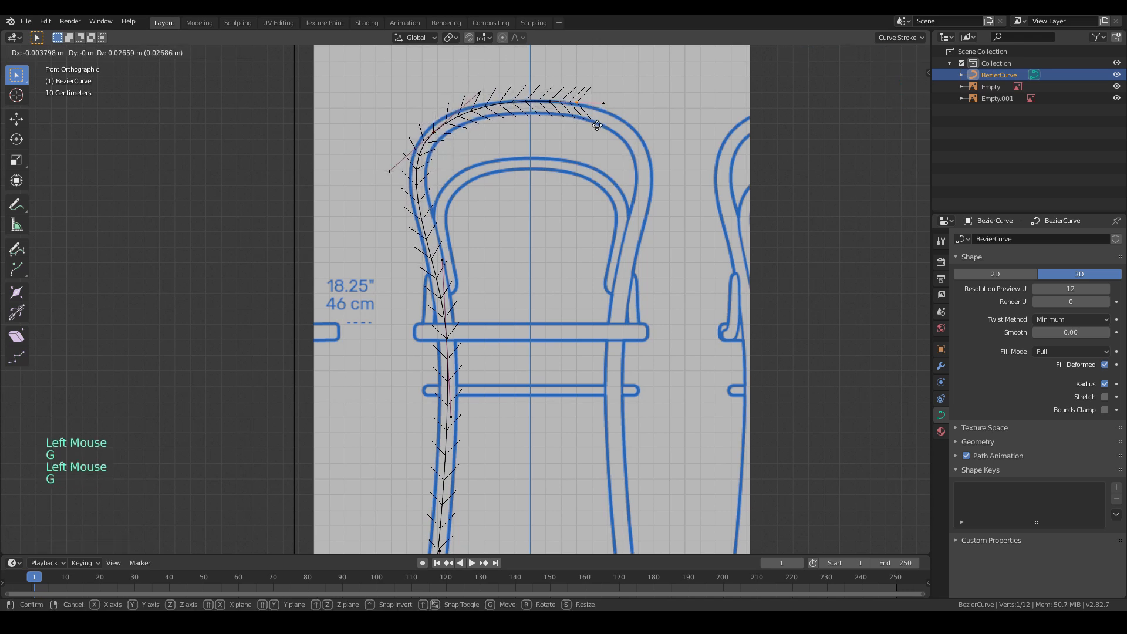
key(g)
click(593, 124)
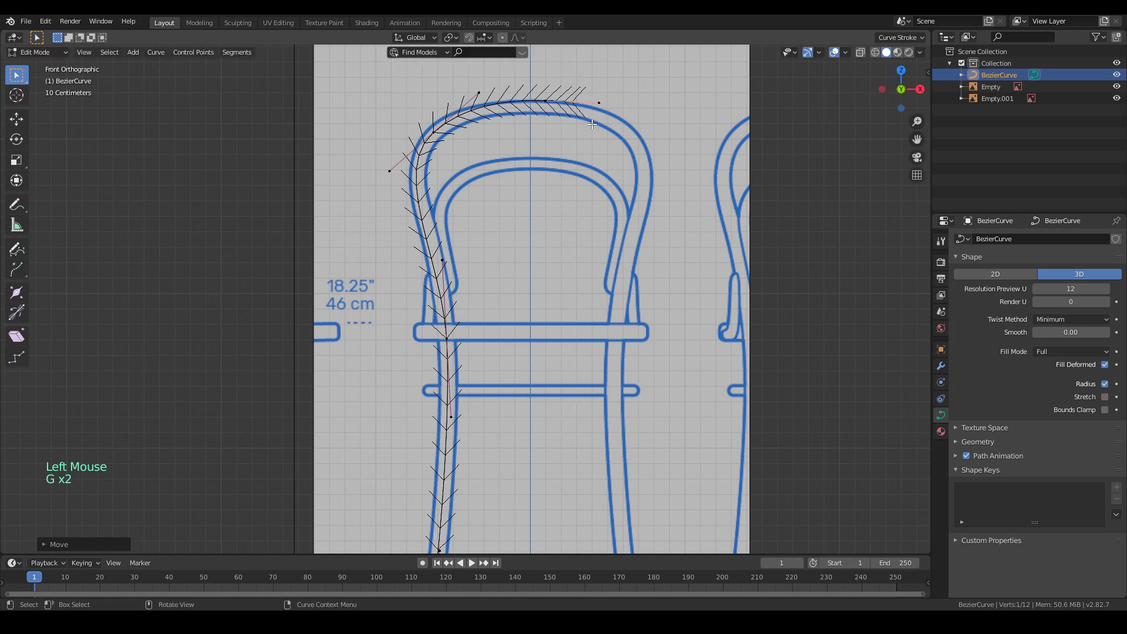
click(448, 339)
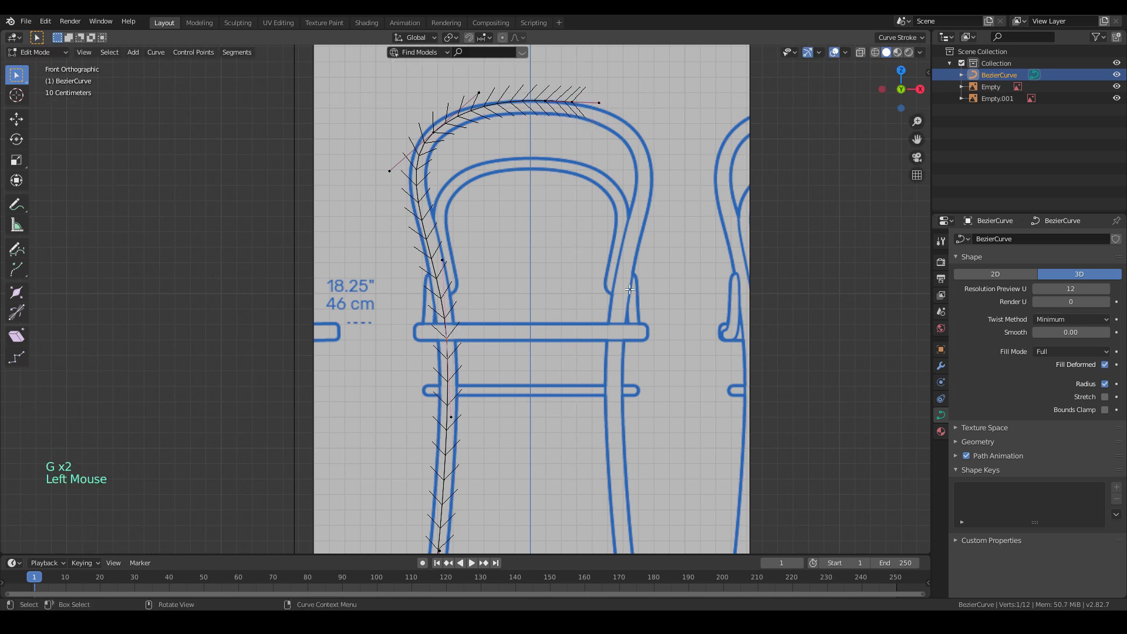
key(r)
click(629, 292)
- In the right side view, move the upper bend point along Y into the middle of the backrest's profile
key(KP_3)
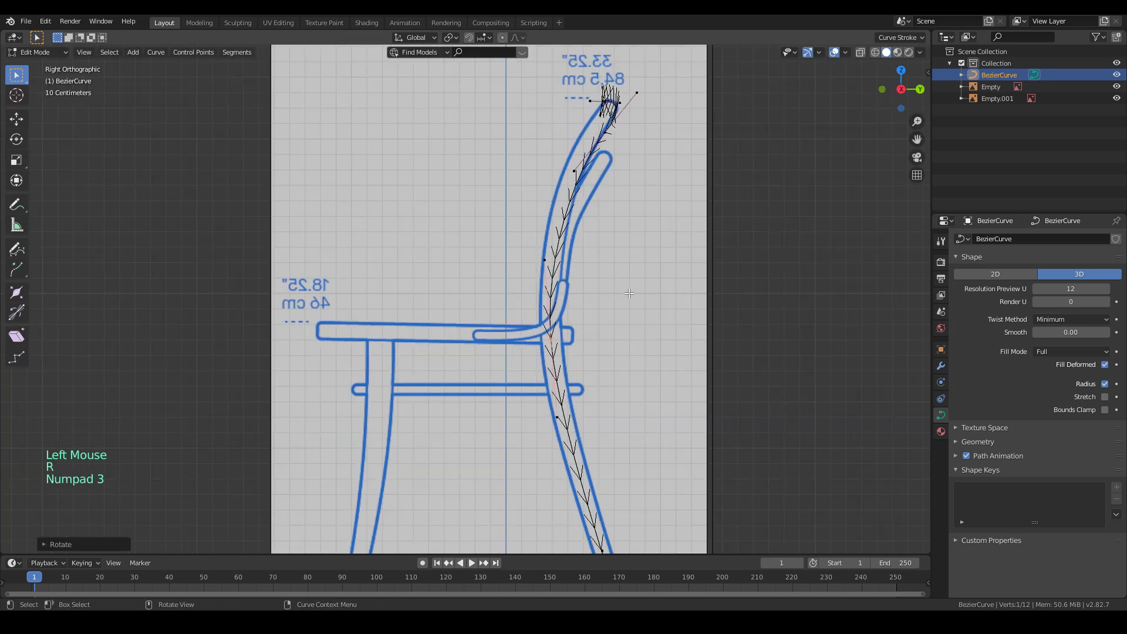
shift+middle_drag(605, 177, 457, 223)
scroll(458, 223, up, 2)
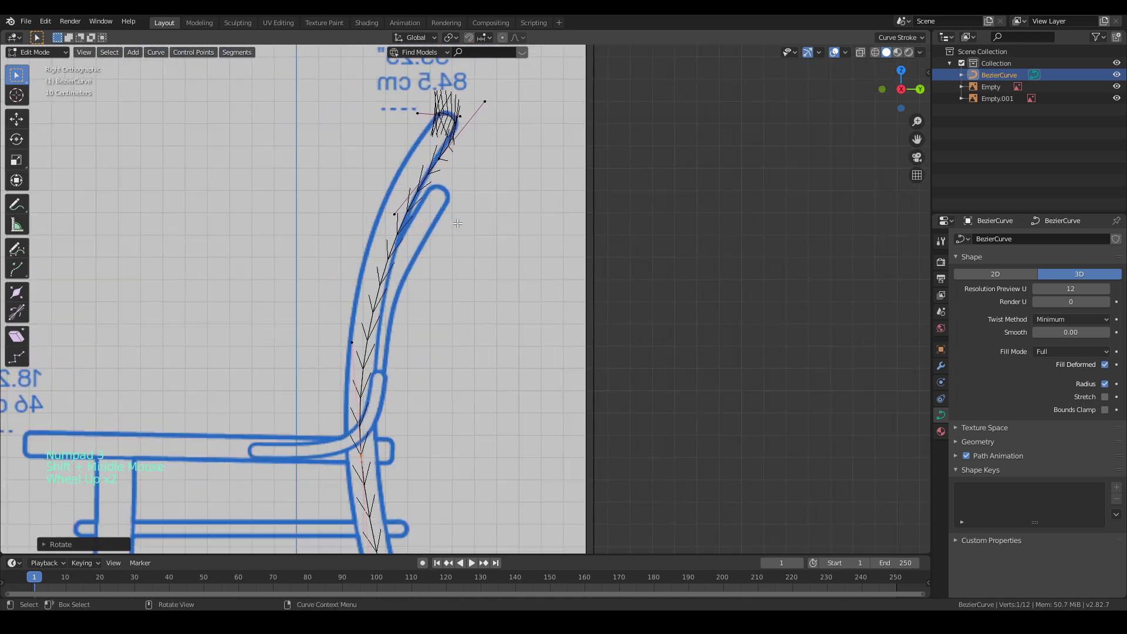
click(436, 156)
key(g)
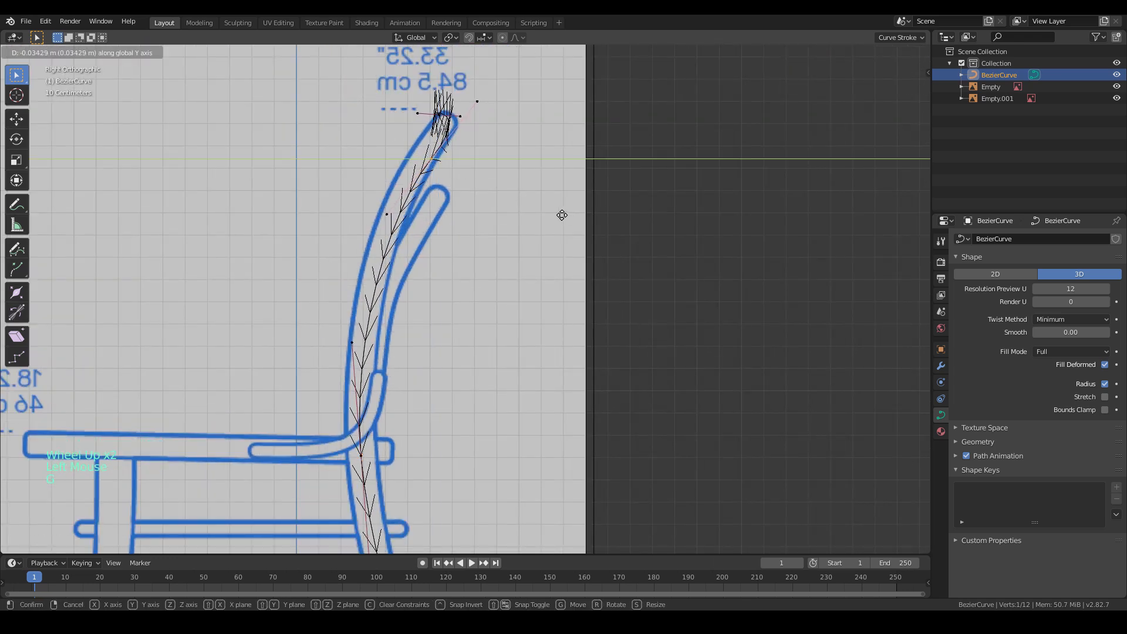
click(555, 216)
- Move the curve's end point along Y to the centre of the backrest's tip
click(441, 117)
key(g)
key(y)
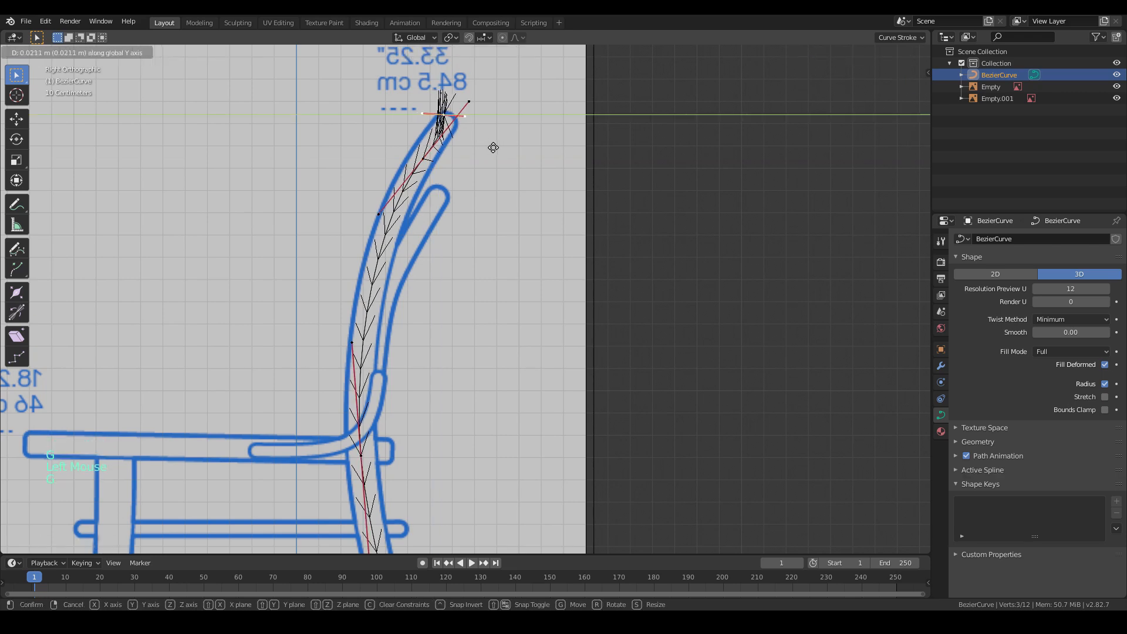
click(498, 148)
- In the top view, rotate the end point's handles about 28° to run parallel to X, and move it slightly backward along Y
shift+middle_drag(498, 149, 446, 177)
scroll(446, 177, up, 2)
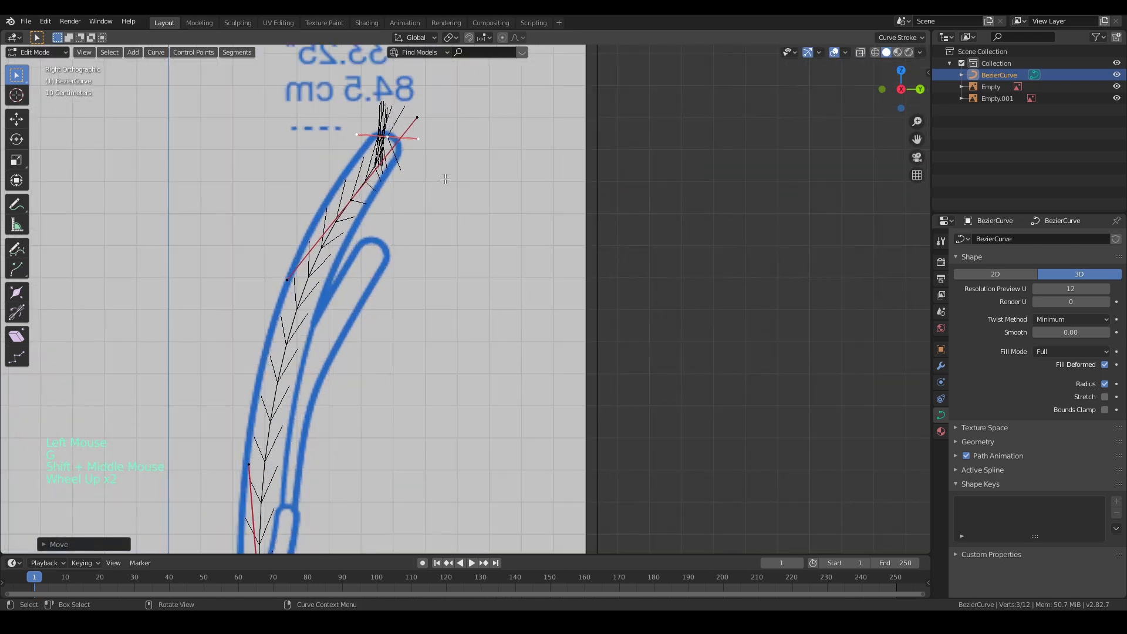
key(KP_7)
shift+middle_drag(538, 345, 521, 292)
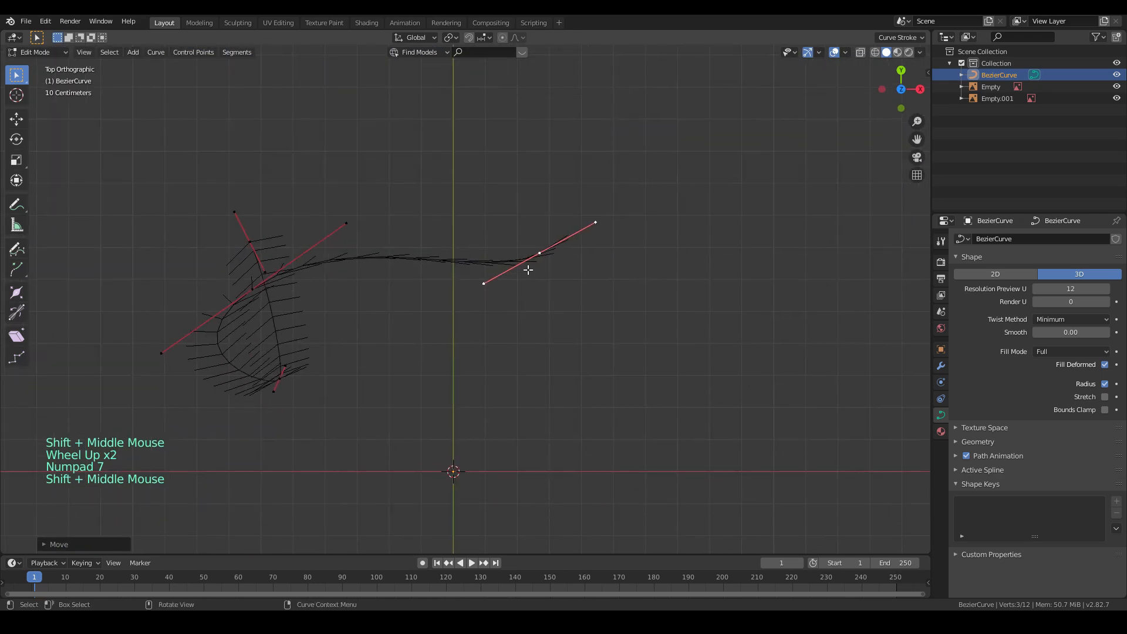
drag(509, 235, 566, 285)
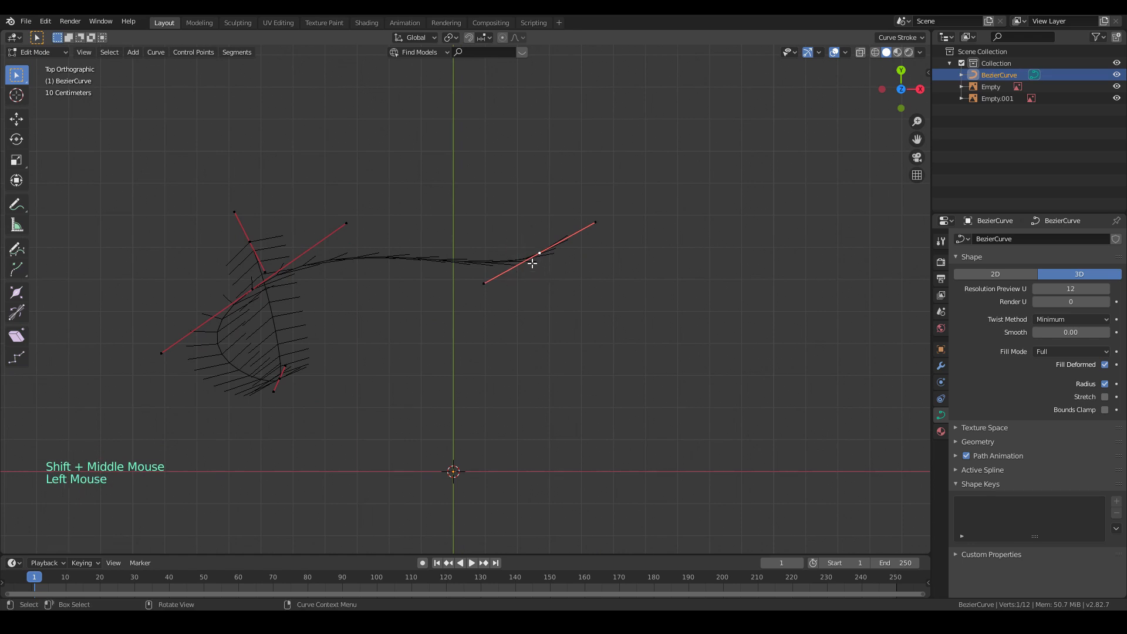
key(r)
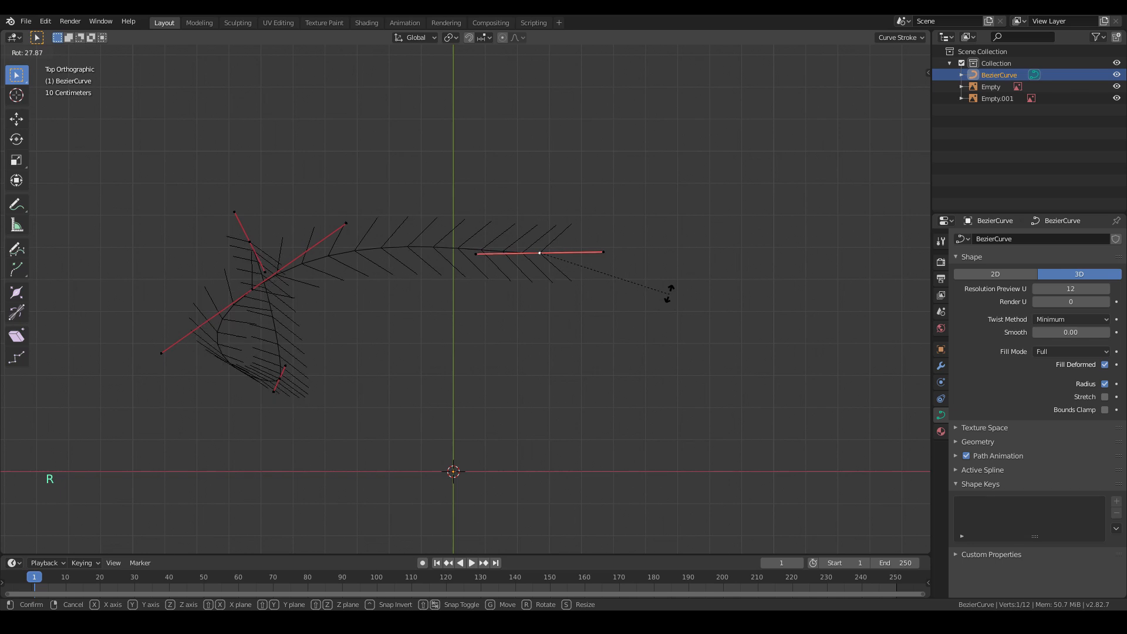
click(670, 293)
key(g)
key(y)
click(670, 273)
key(g)
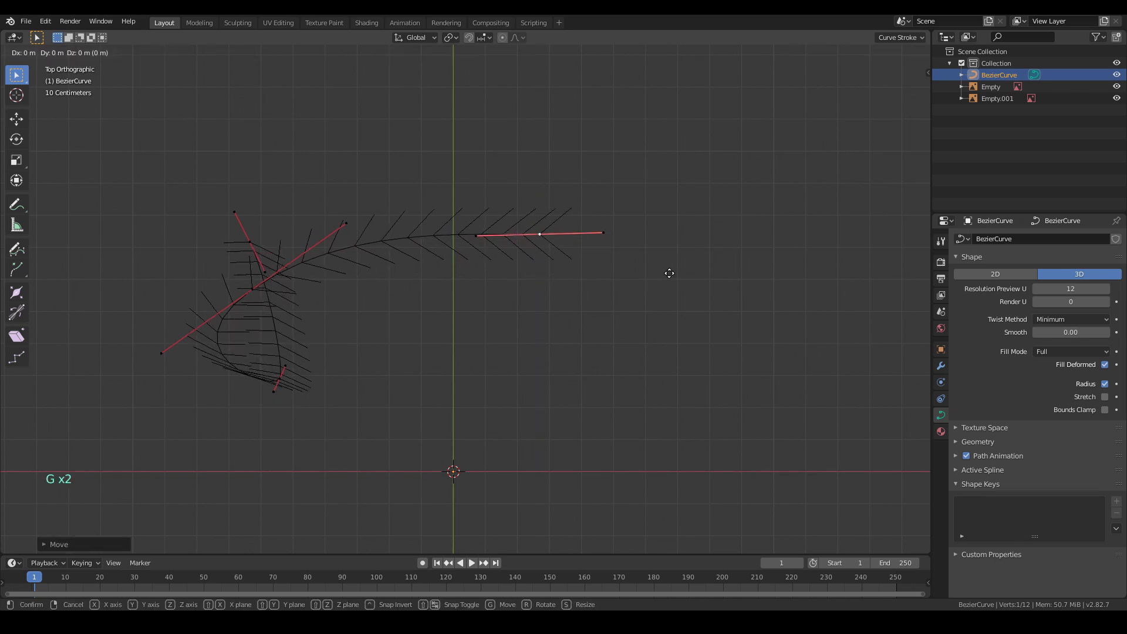
click(670, 274)
- Leave curve editing and bring in top.jpg from the How to make a Thonet chair folder in File Explorer as a reference image
scroll(587, 277, down, 5)
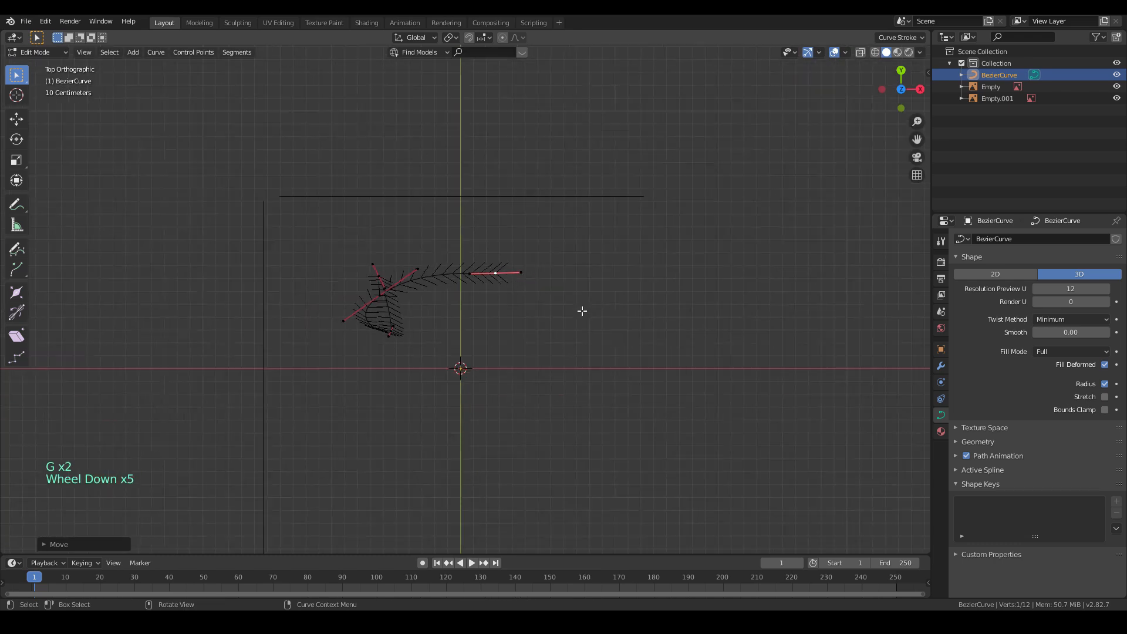
key(z)
key(Tab)
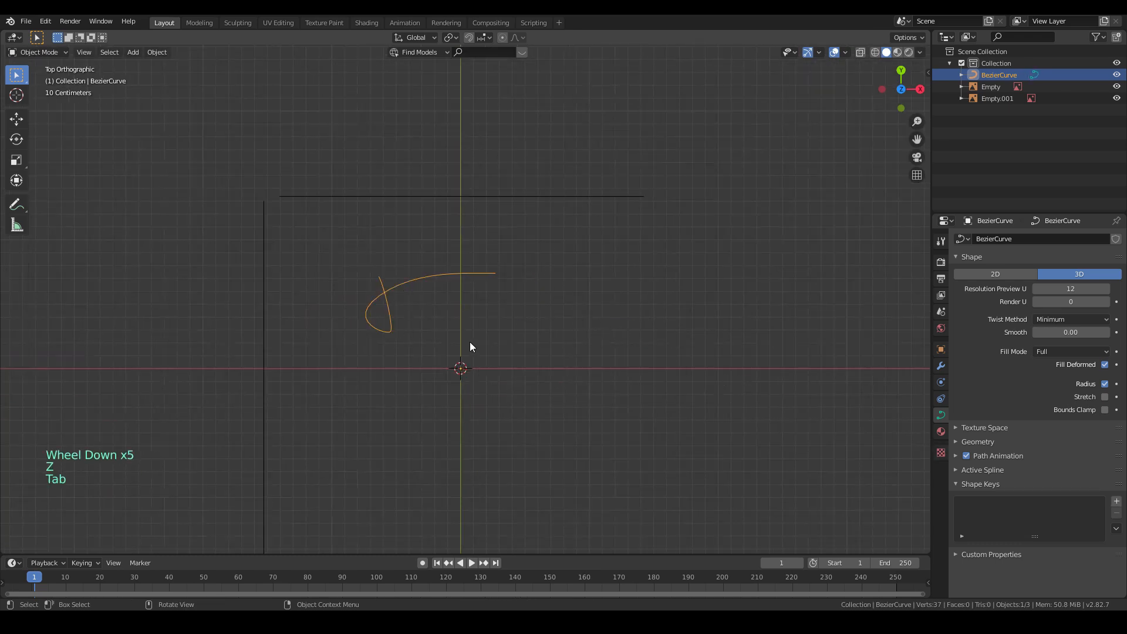
shift+middle_drag(471, 341, 511, 268)
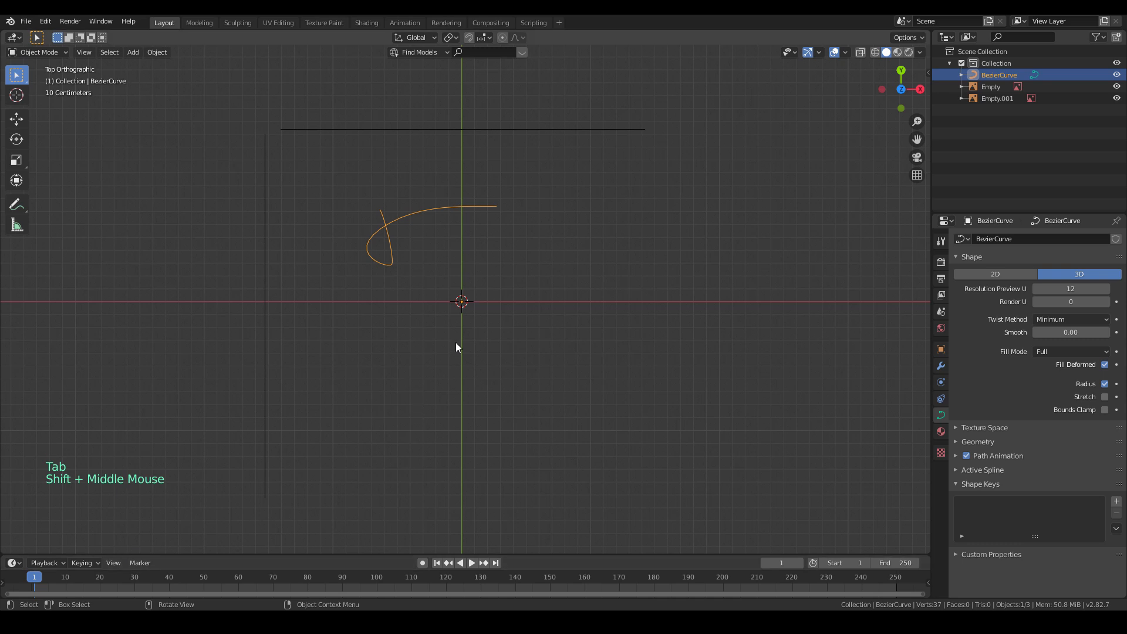
key(shift+a)
click(706, 198)
key(alt+Tab)
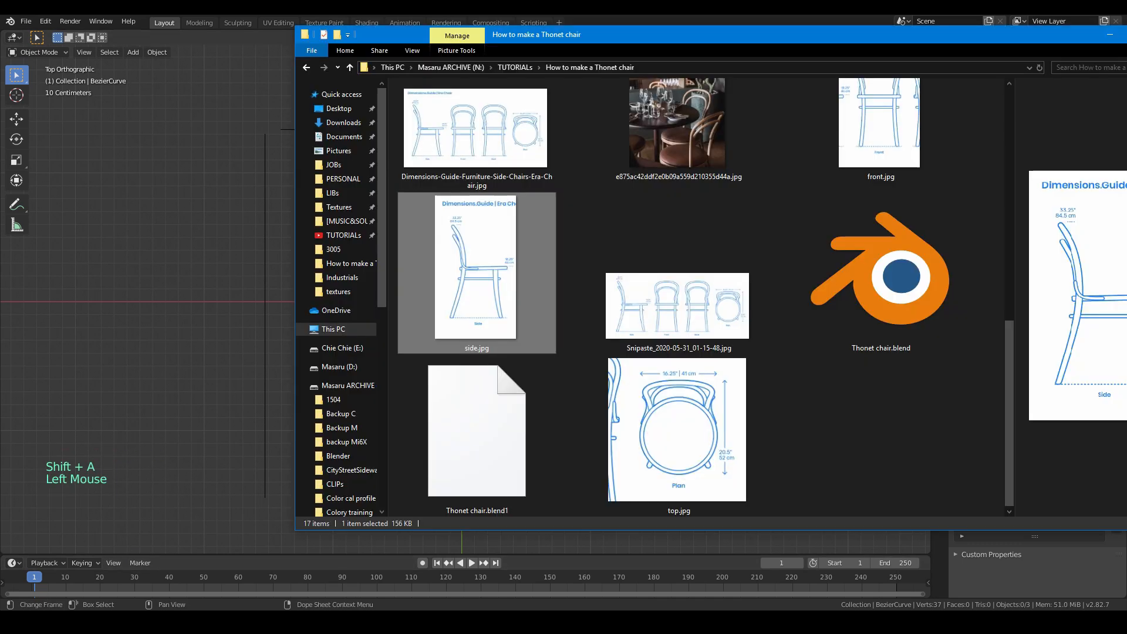
drag(701, 392, 152, 304)
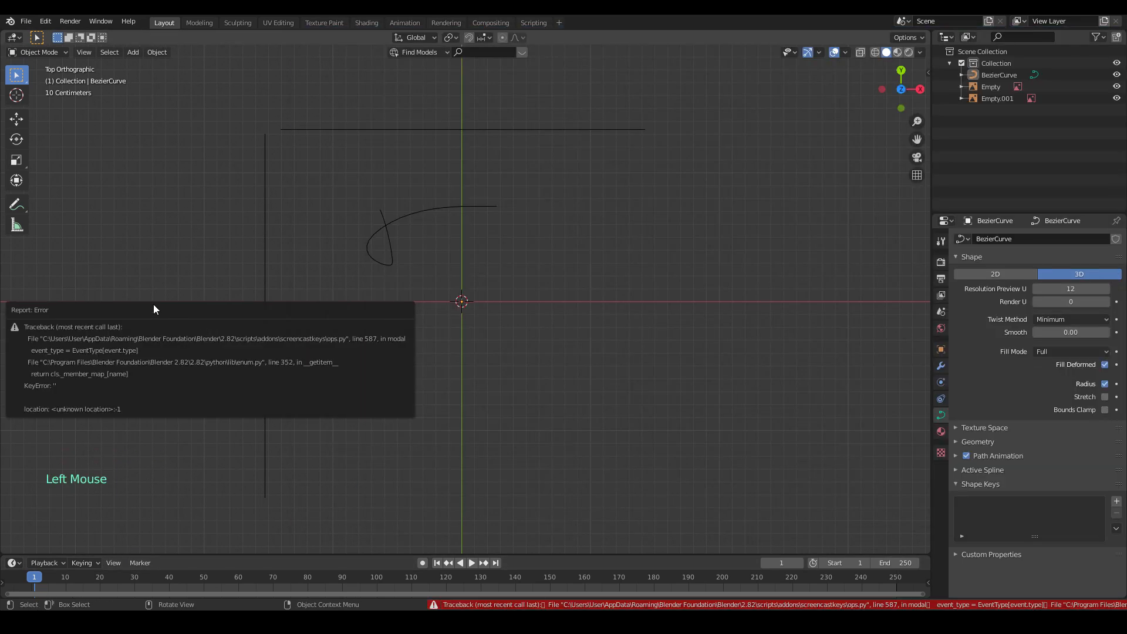
key(alt+Tab)
drag(681, 416, 234, 349)
- Centre the top-view blueprint on the Y axis and enable Use Alpha with an opacity of 0.722
key(g)
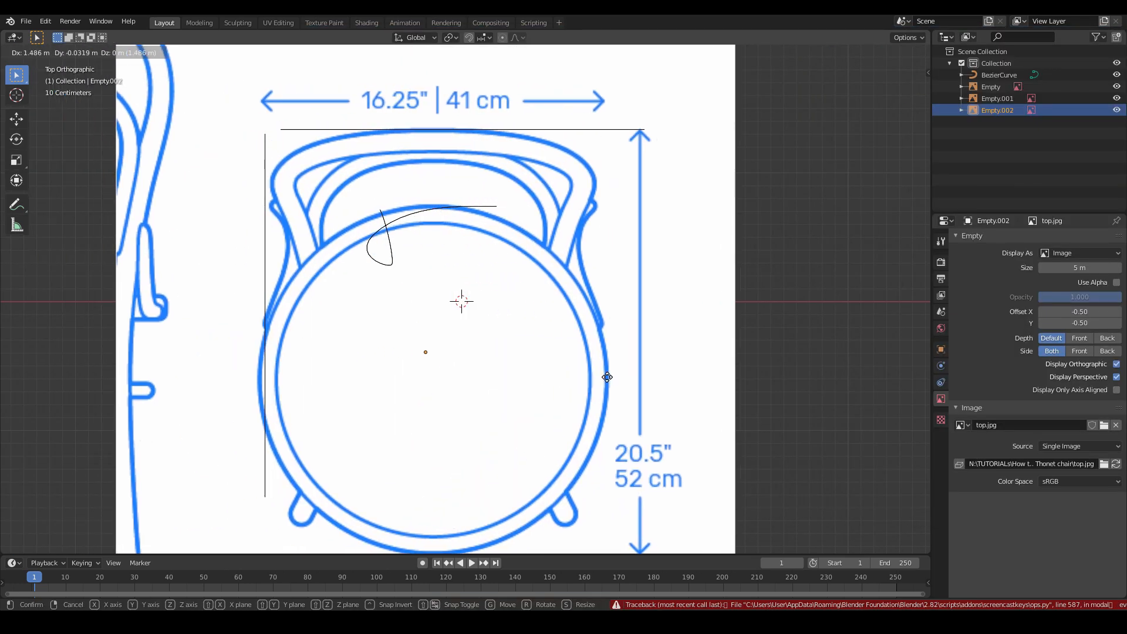
click(629, 378)
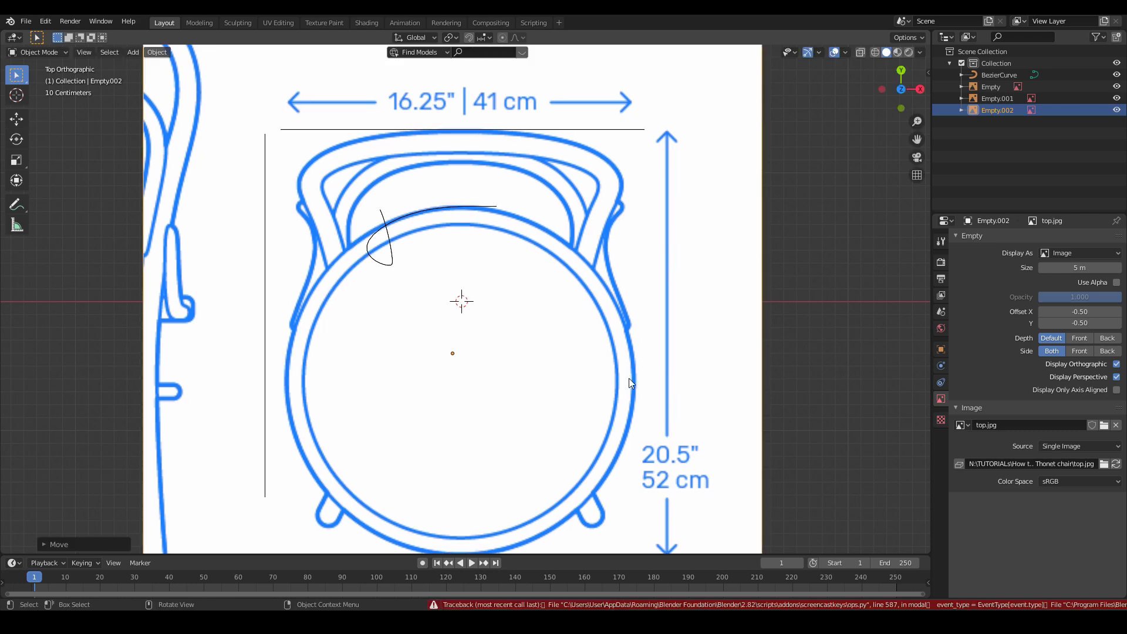
click(1116, 282)
drag(1112, 296, 1098, 296)
key(g)
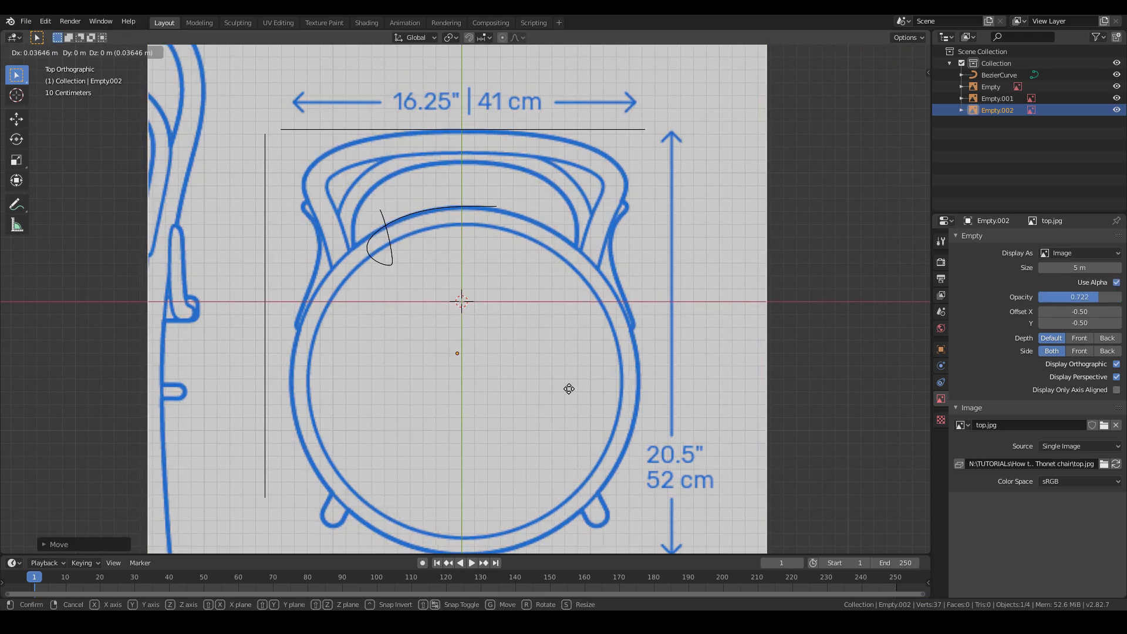
click(565, 388)
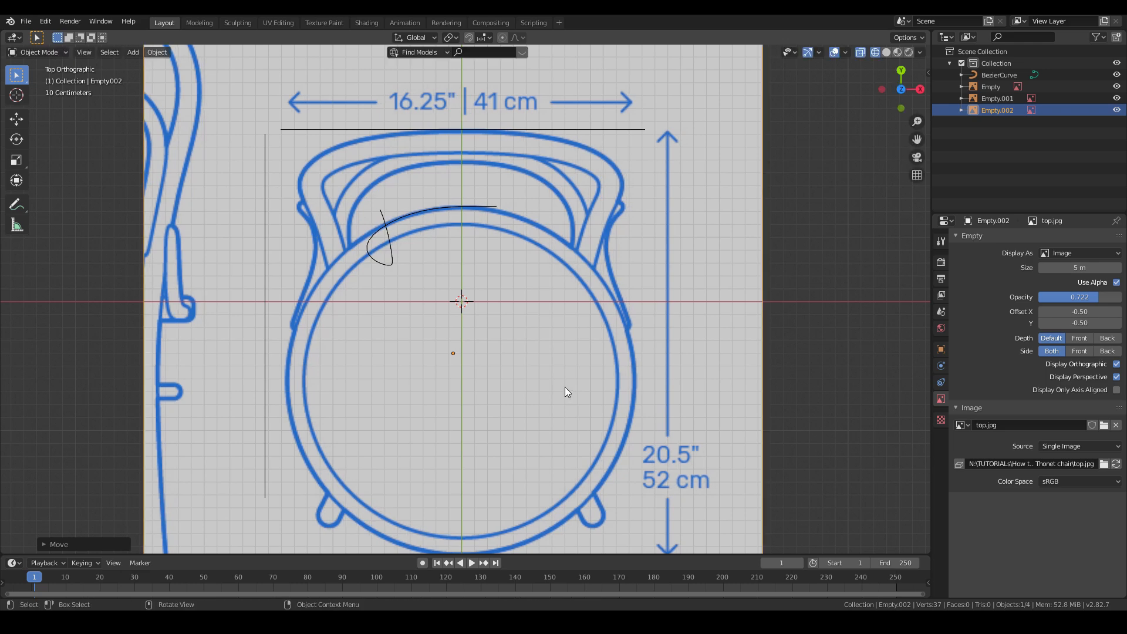
- Scale the top-view blueprint down to about the front blueprint's width and move it about 0.16 m along Y
scroll(565, 392, down, 3)
middle_drag(564, 392, 505, 295)
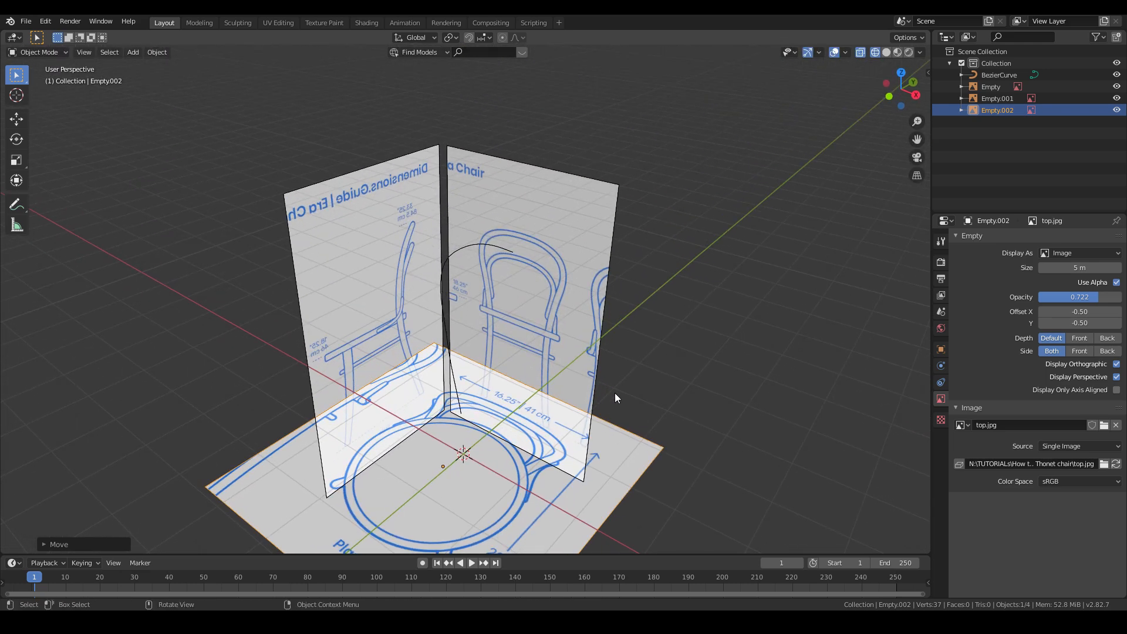
key(KP_7)
key(s)
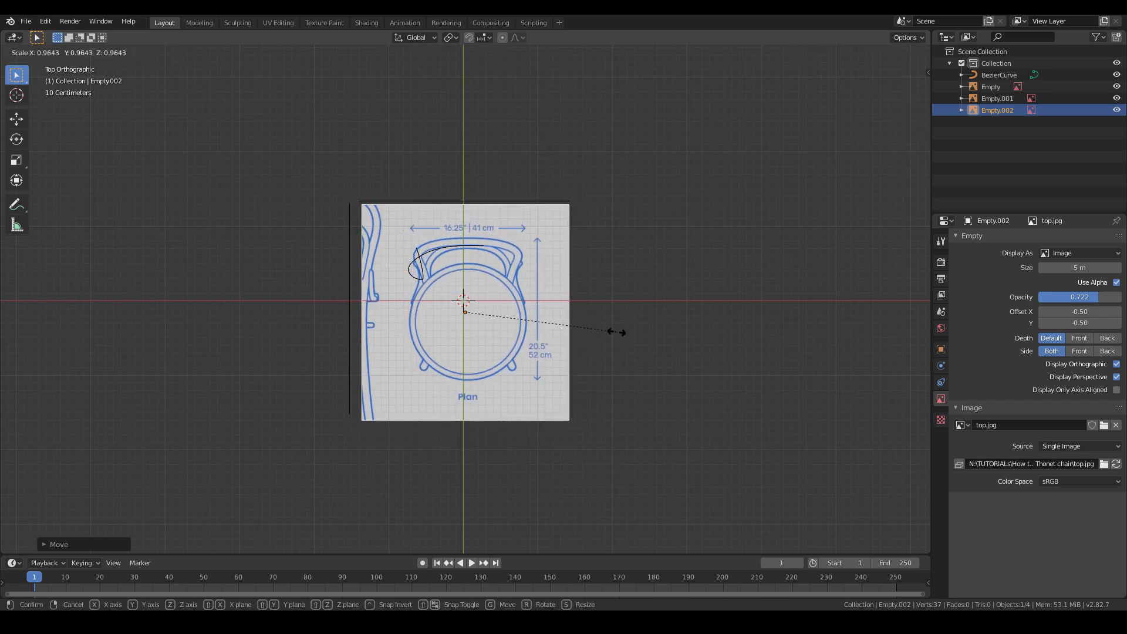
click(616, 332)
scroll(565, 301, up, 3)
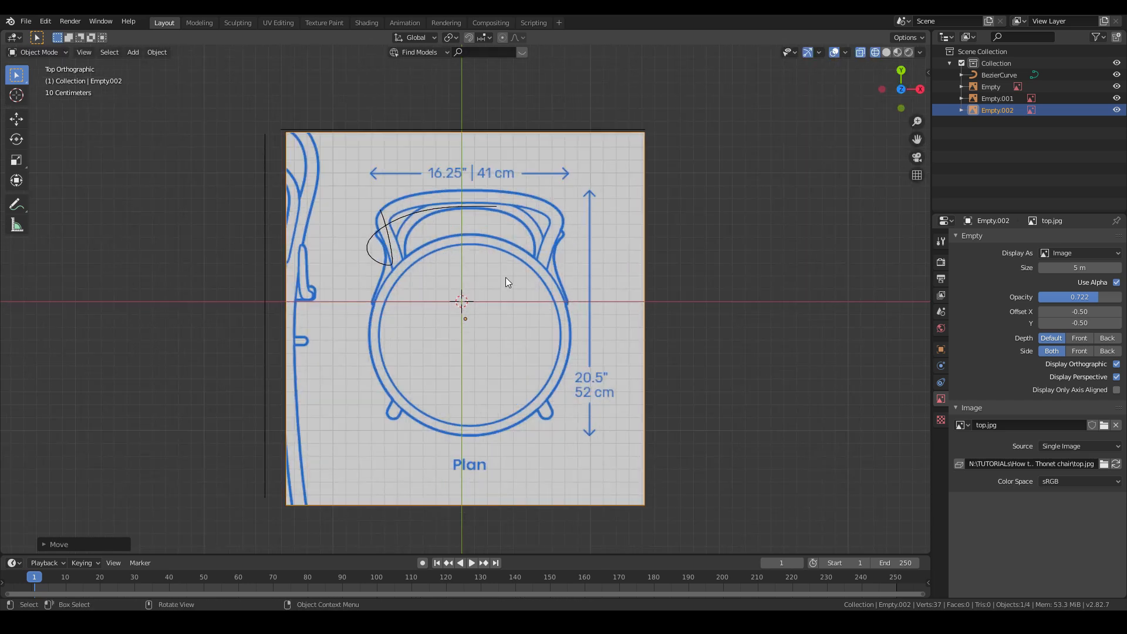
key(g)
key(y)
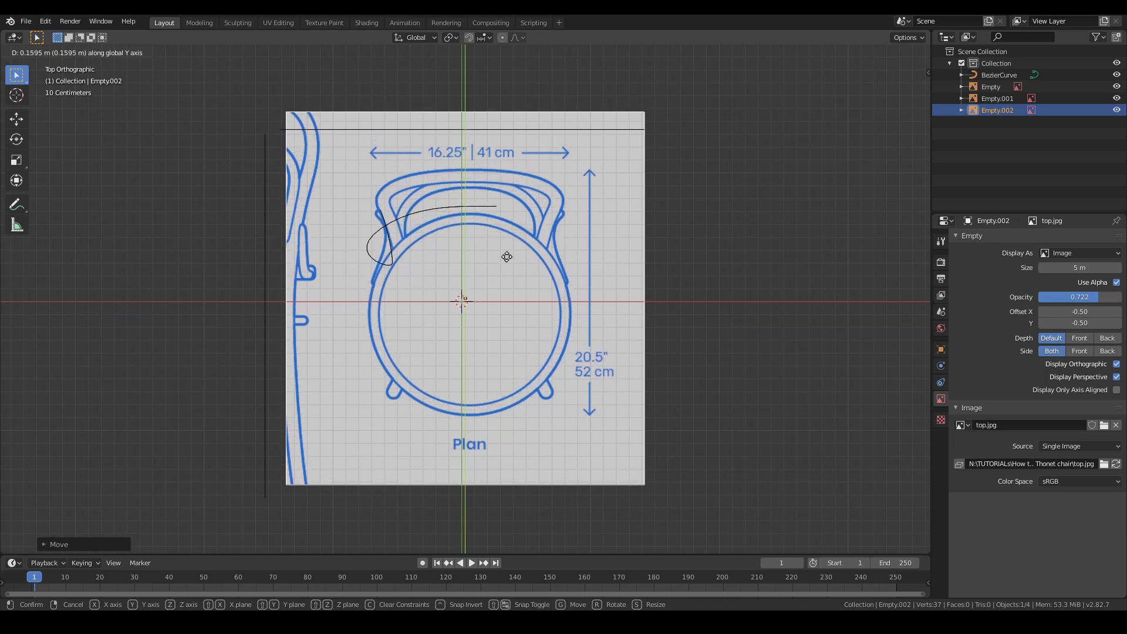
click(507, 258)
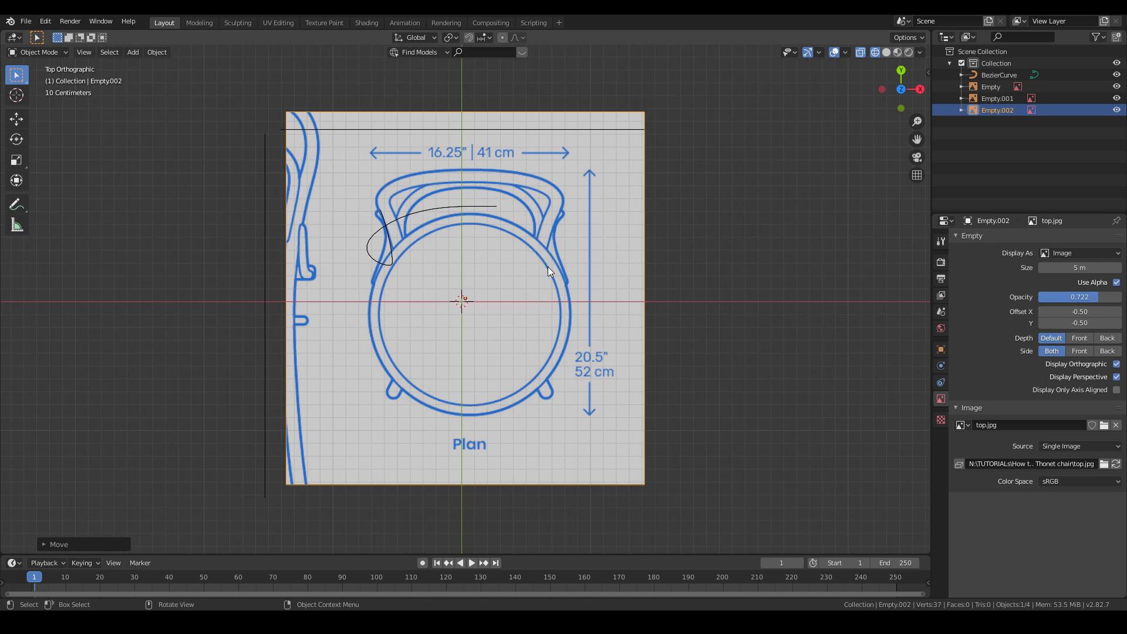
- Delete the top-view blueprint image and open the Bezier curve for point editing in the right side view
key(Delete)
key(KP_1)
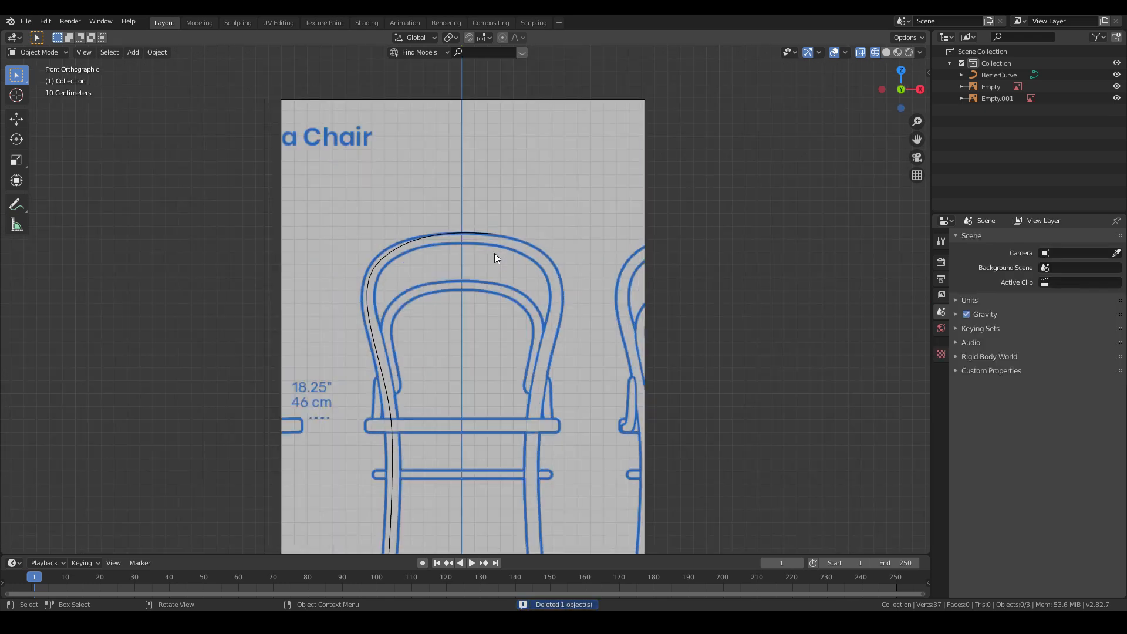
key(KP_3)
scroll(495, 252, up, 4)
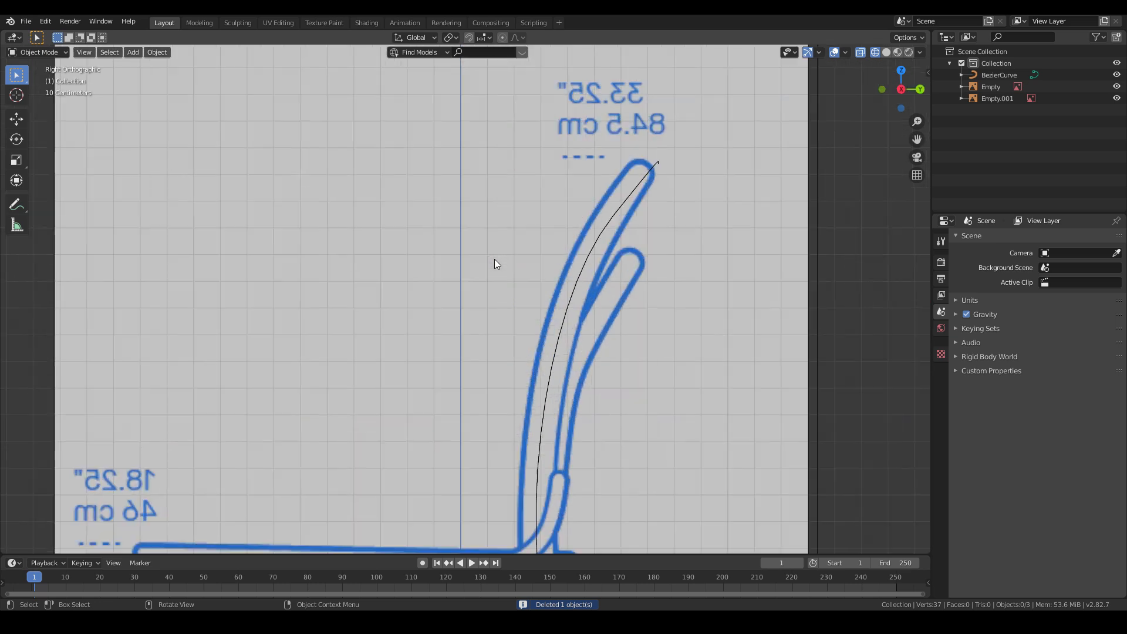
click(631, 198)
key(Tab)
- In the side view, rotate the handles of the curve's upper bend point slightly steeper to follow the blueprint's backrest
shift+middle_drag(662, 174, 500, 220)
scroll(500, 220, up, 2)
click(509, 172)
click(511, 172)
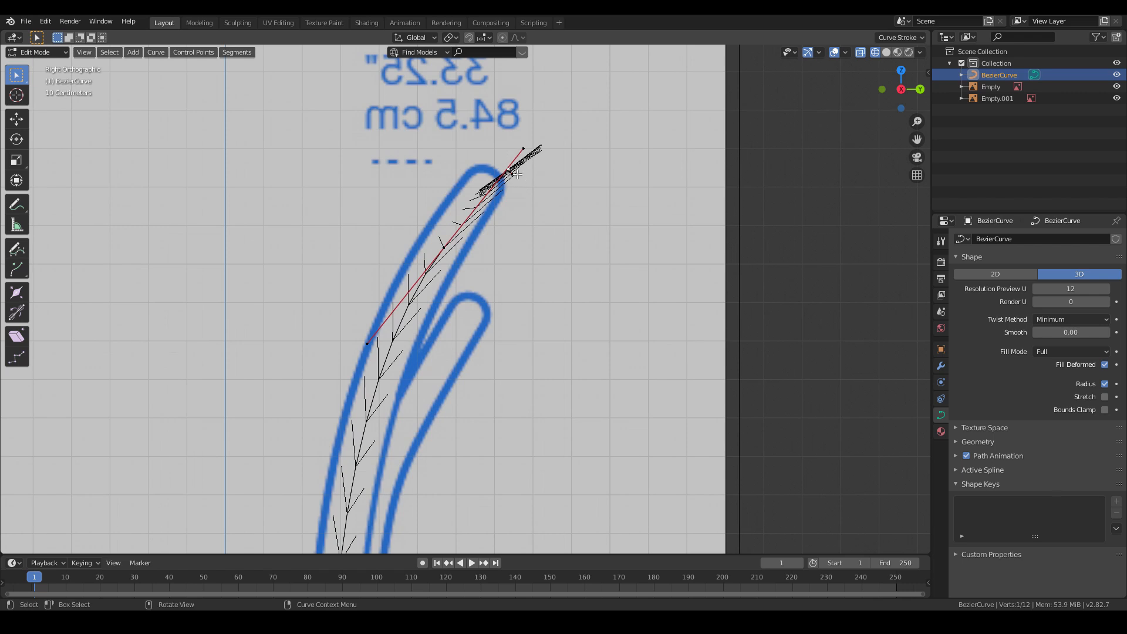
click(446, 247)
key(r)
click(625, 216)
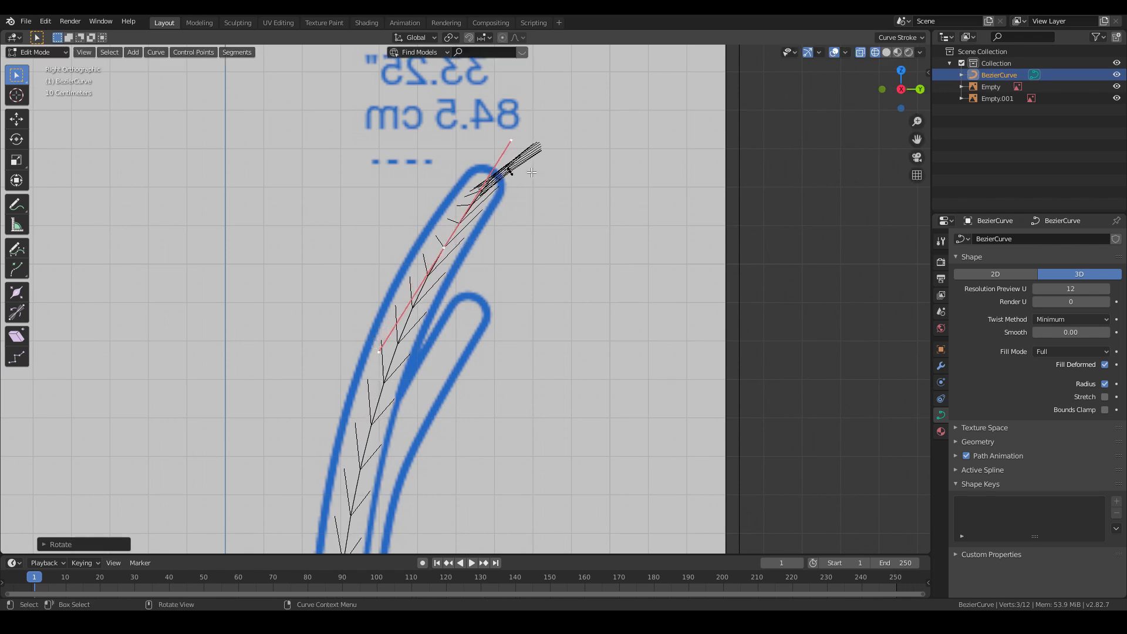
click(518, 173)
click(504, 168)
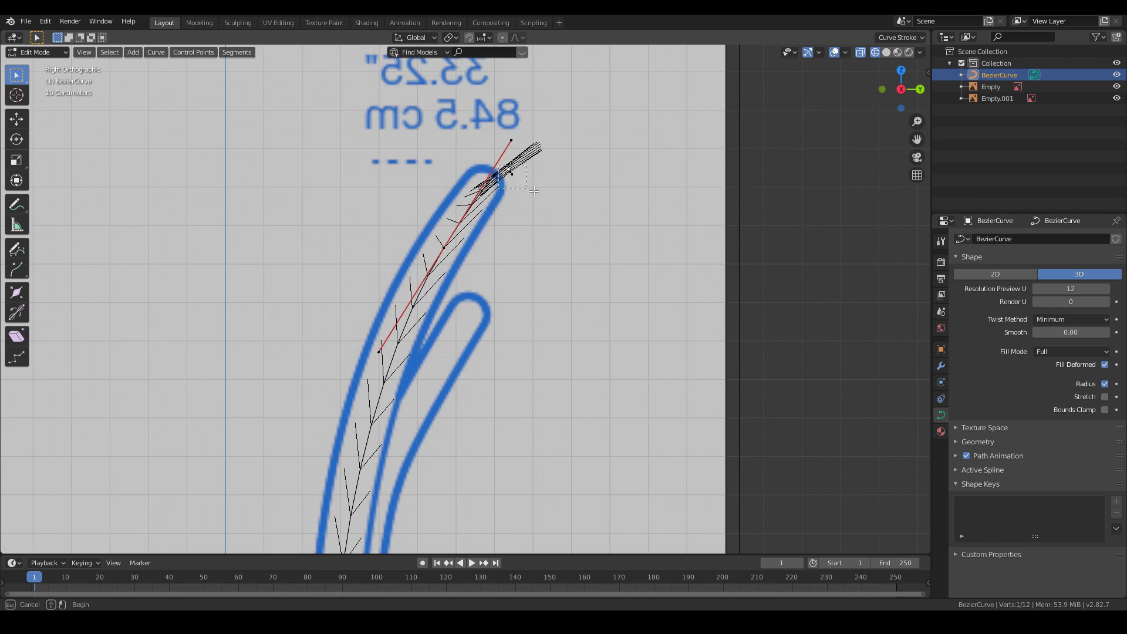
- Thicken the curve into a round tube by setting its bevel depth to 0.046 m, and check it against the front blueprint
middle_drag(527, 175, 781, 393)
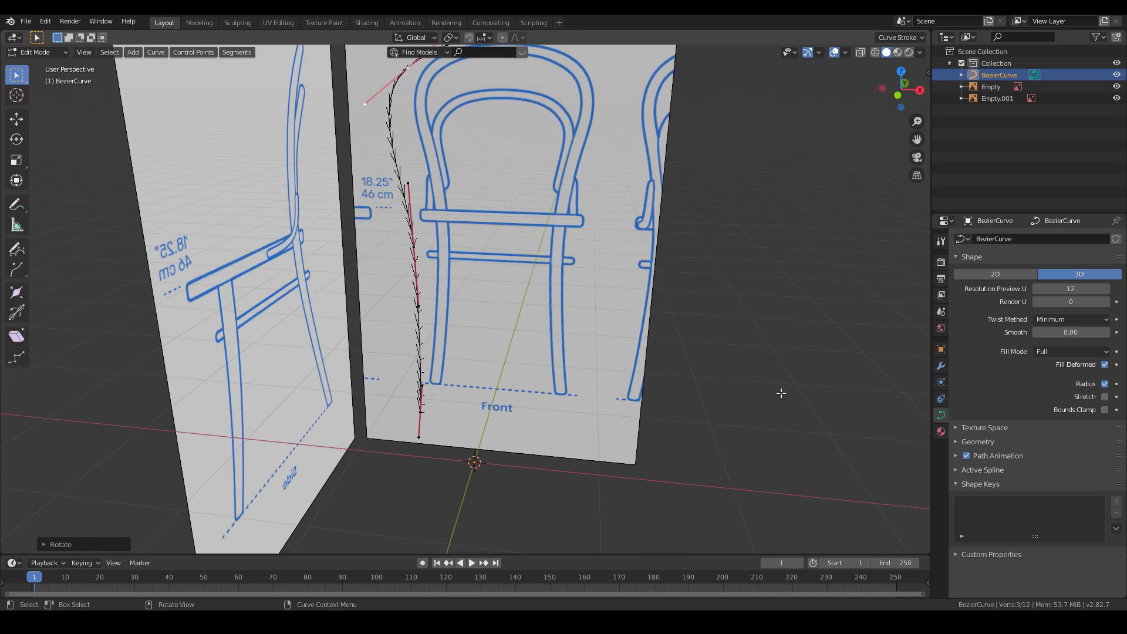
click(956, 443)
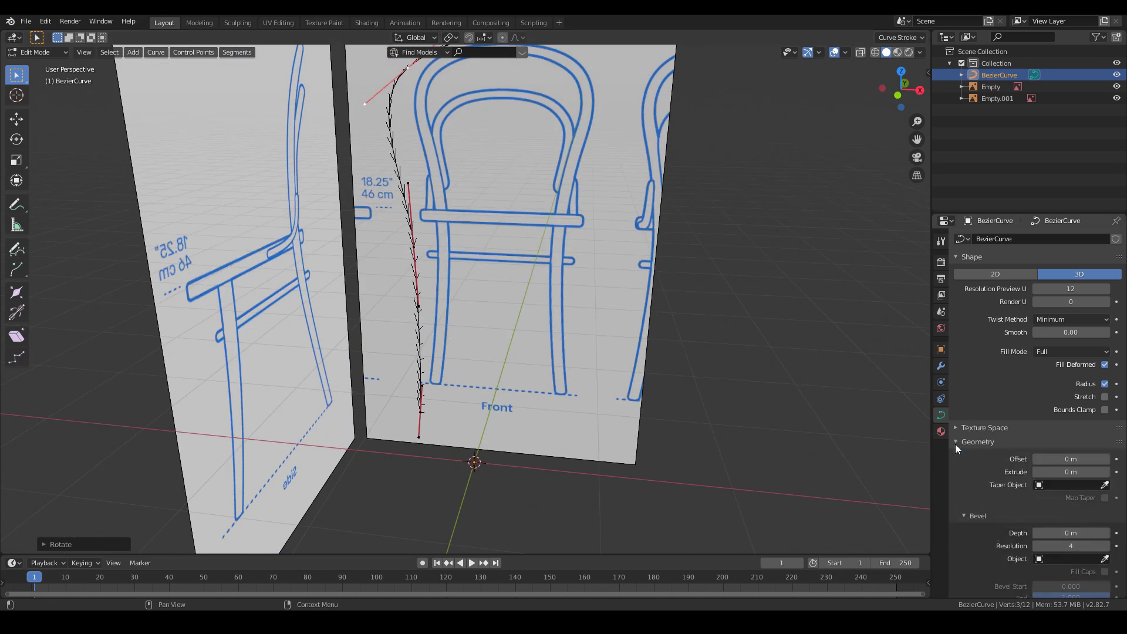
scroll(969, 447, down, 4)
drag(1048, 440, 1071, 439)
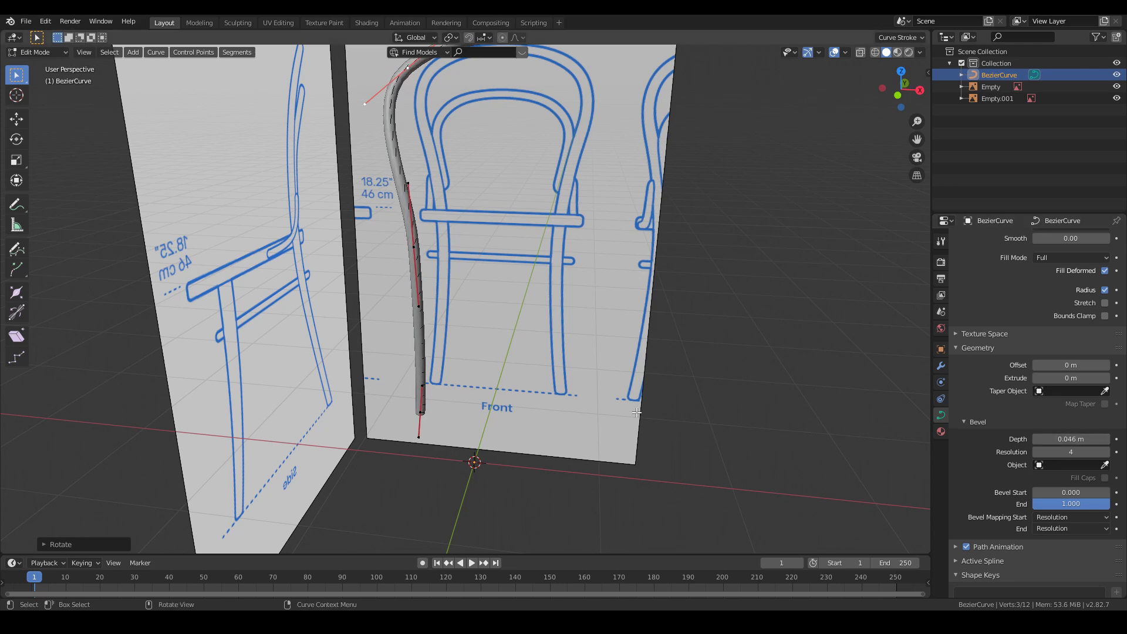
key(KP_1)
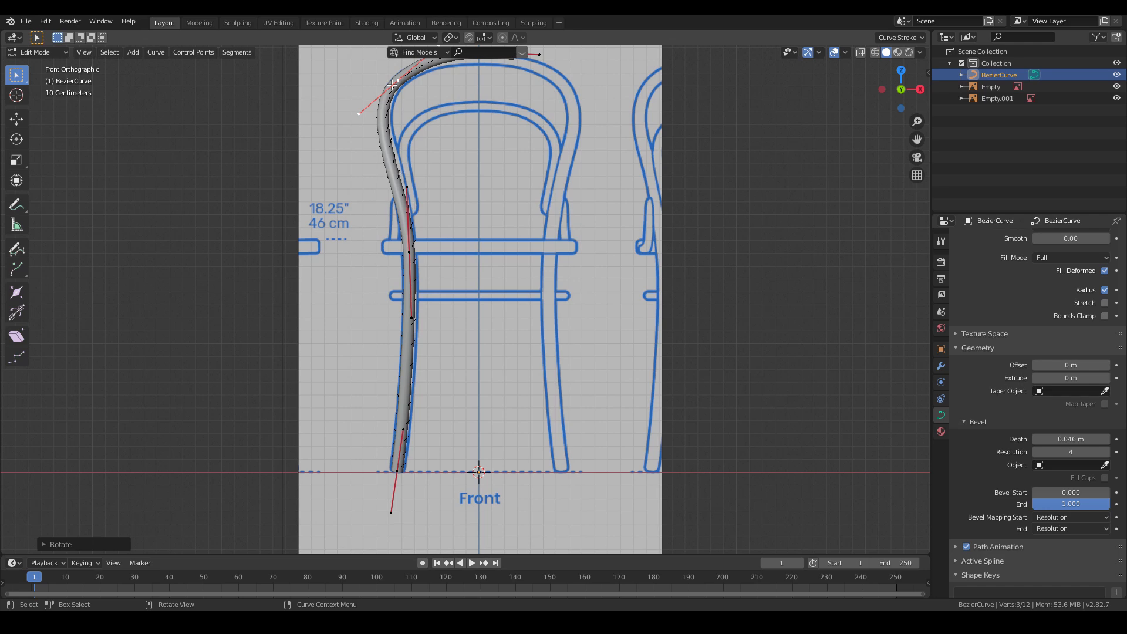
middle_drag(452, 306, 511, 266)
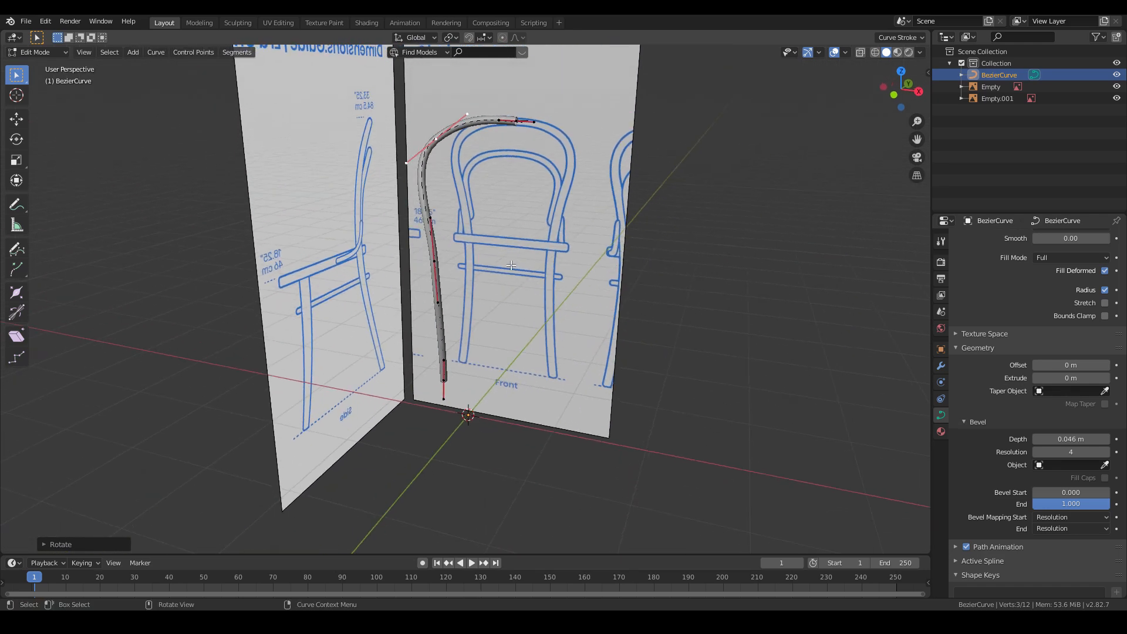
- In the front view, scale the handles of the seat-level control point by about 1.2
key(KP_1)
scroll(858, 429, up, 3)
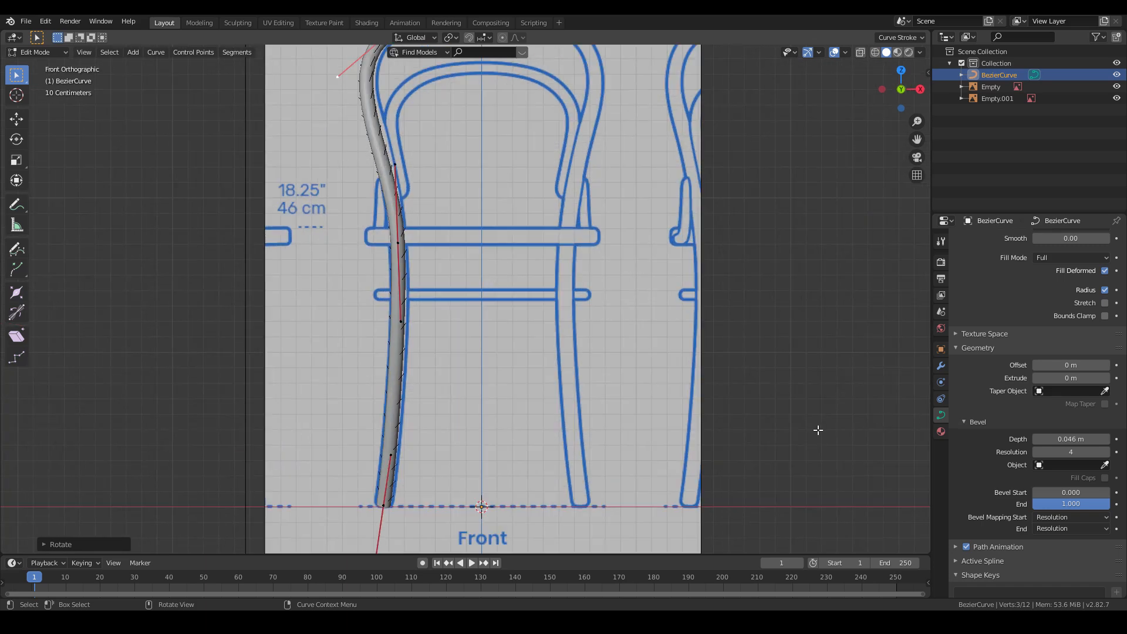
click(398, 243)
shift+middle_drag(470, 275, 470, 319)
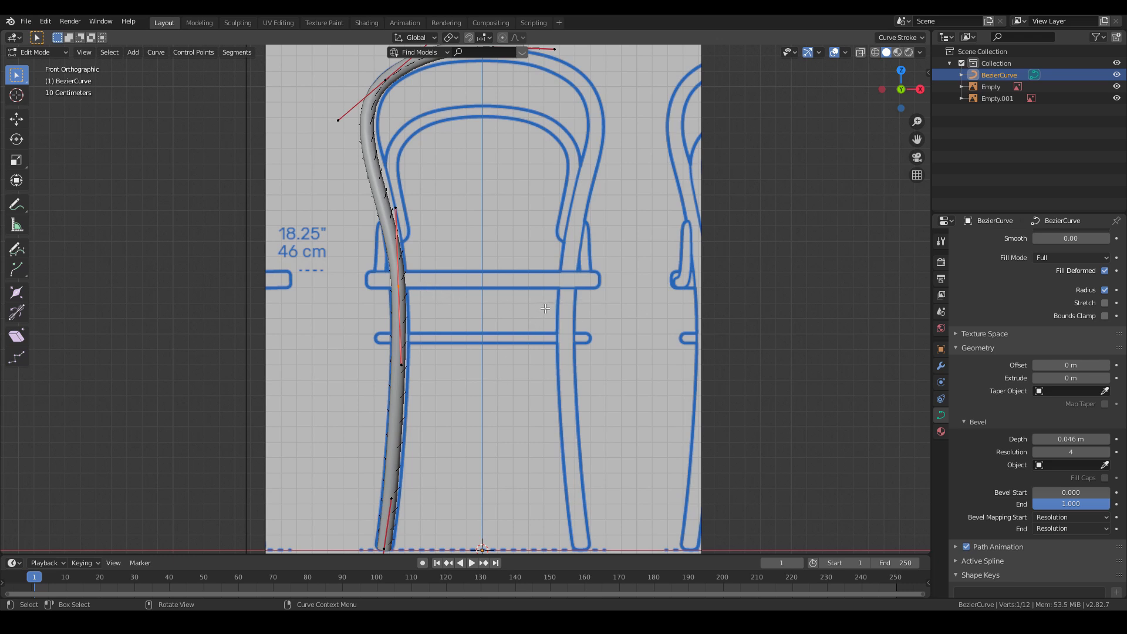
key(s)
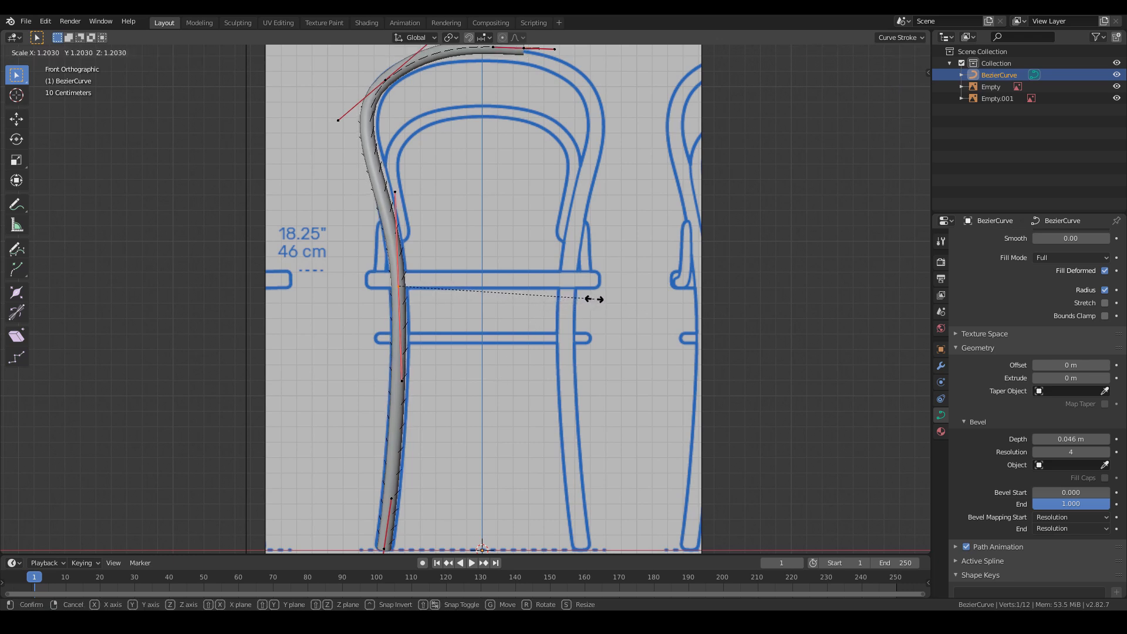
click(594, 299)
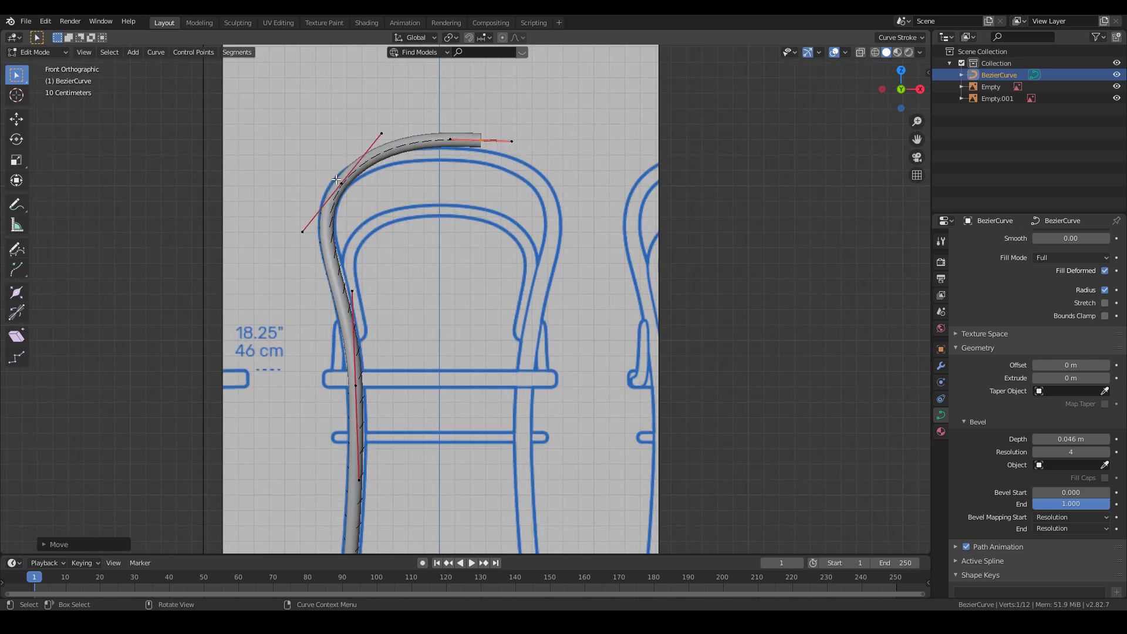
- Shorten the upper bend point's handles slightly and lower the curve's top end point about 0.042 m along Z
key(s)
click(496, 200)
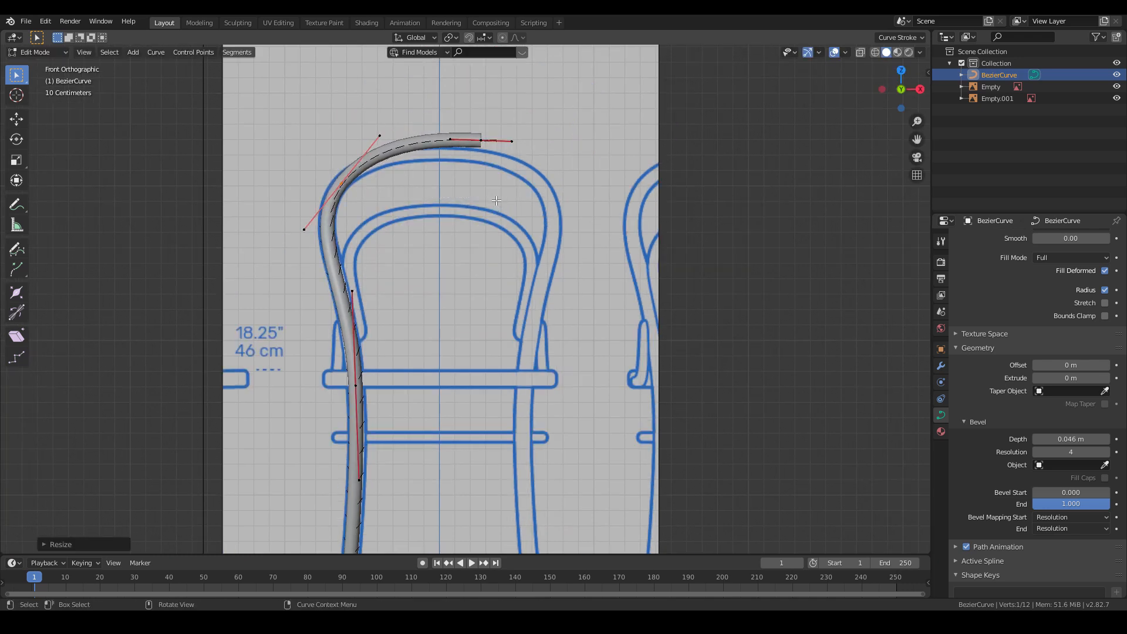
click(477, 142)
key(g)
key(z)
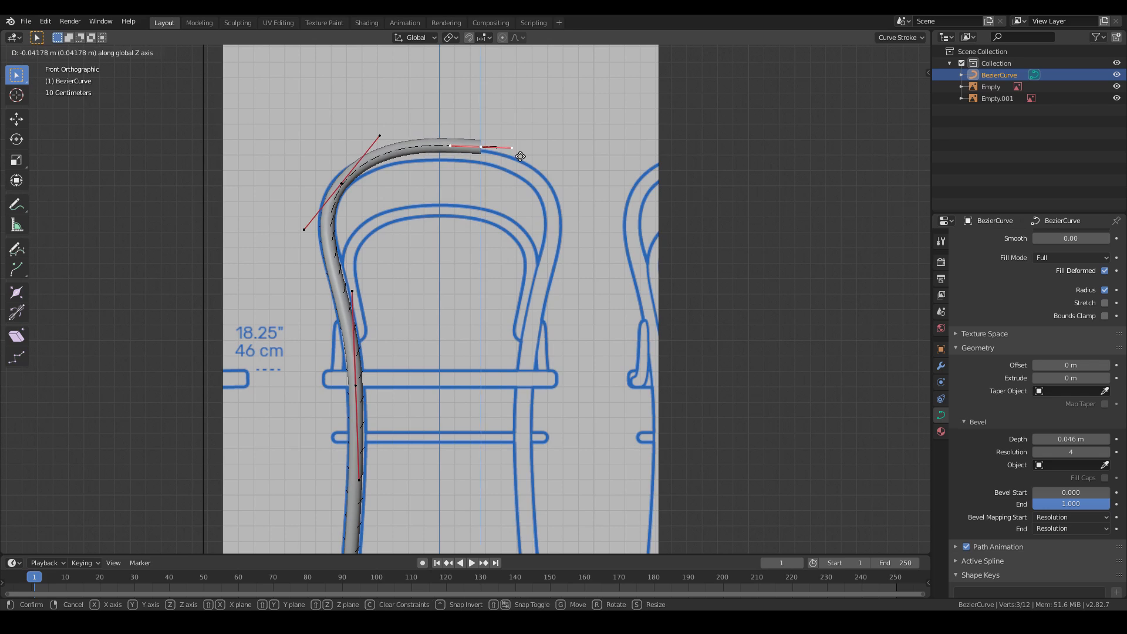
click(521, 157)
- Add a Mirror modifier to the chair curve
middle_drag(521, 156, 493, 284)
scroll(493, 284, down, 2)
key(KP_1)
shift+middle_drag(432, 447, 479, 308)
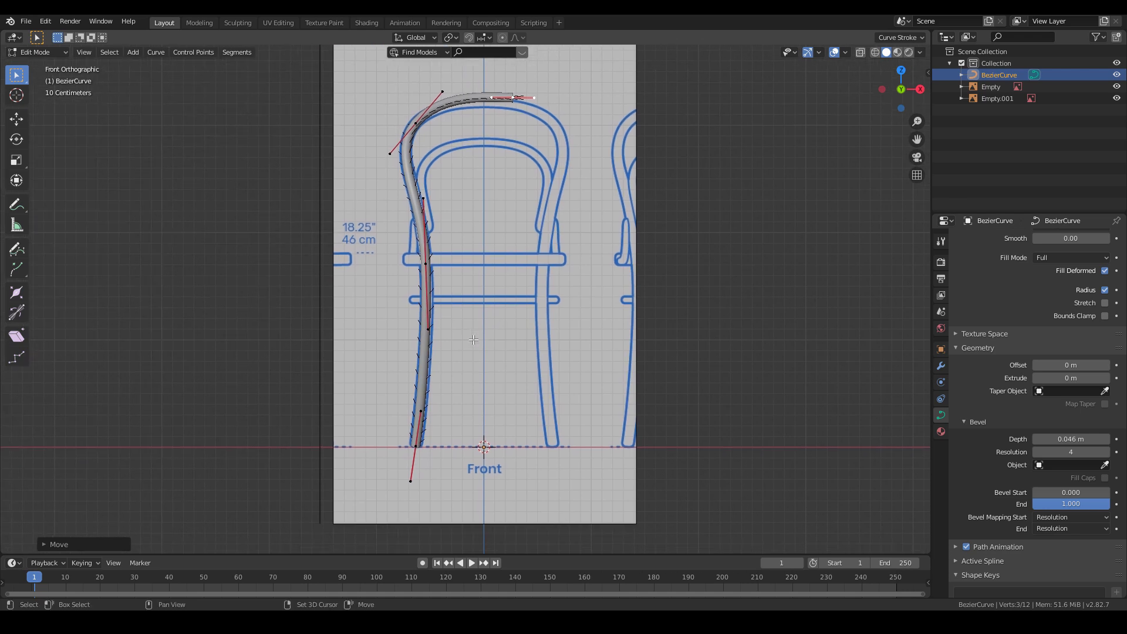
click(942, 366)
click(998, 239)
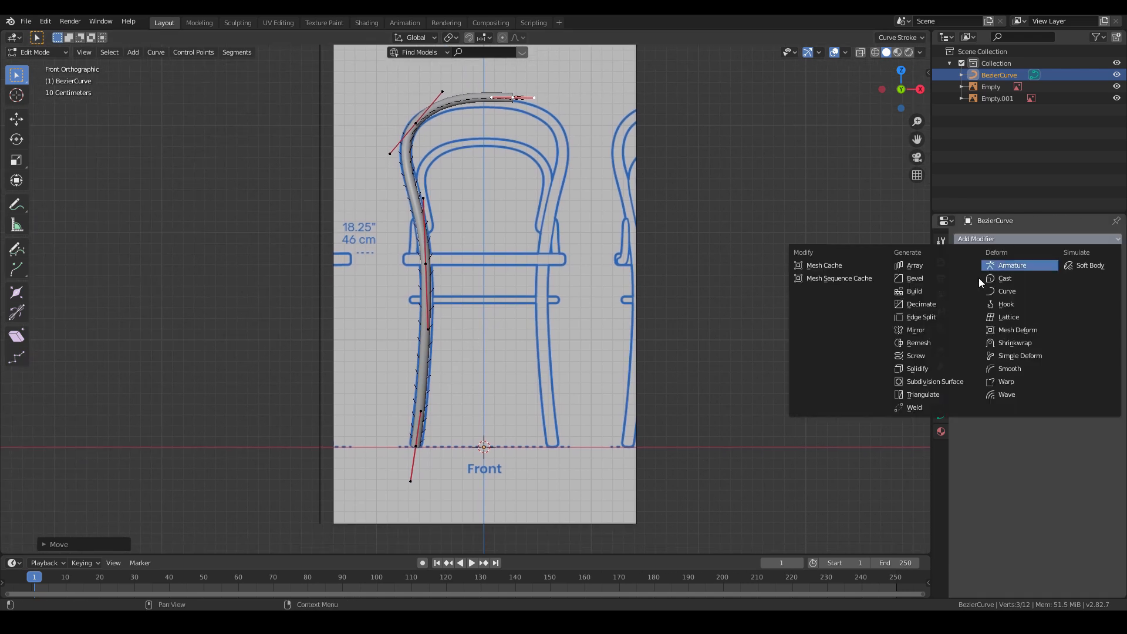
click(922, 329)
click(962, 304)
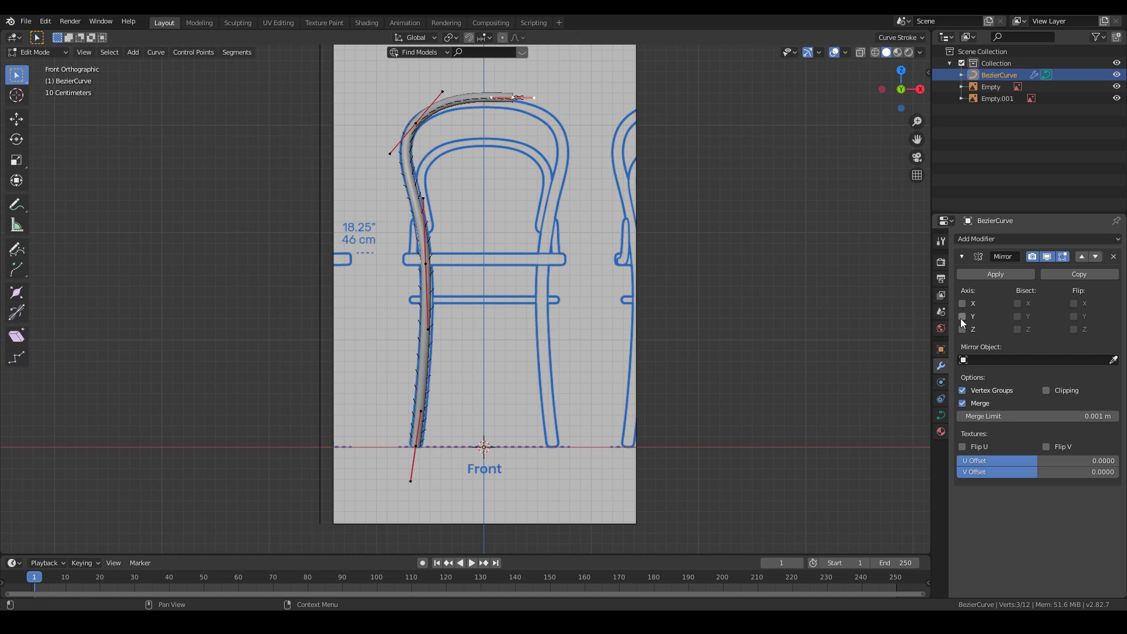
click(961, 318)
click(962, 317)
click(962, 304)
- Leave curve editing and apply the curve object's rotation so the mirror runs across the chair's centre
key(Tab)
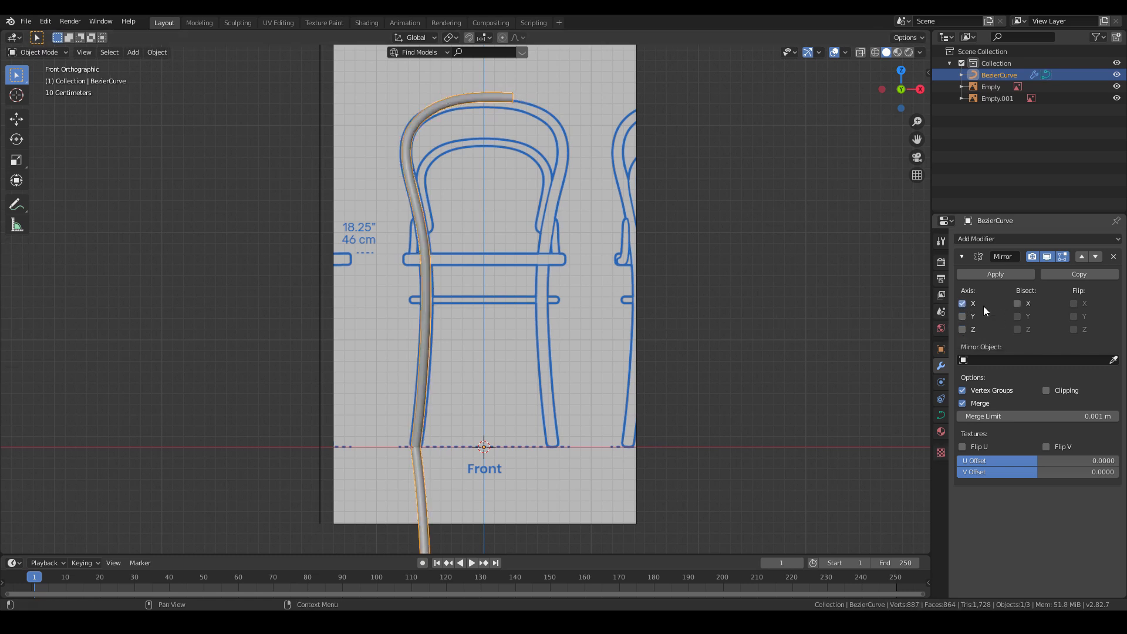
key(ctrl+a)
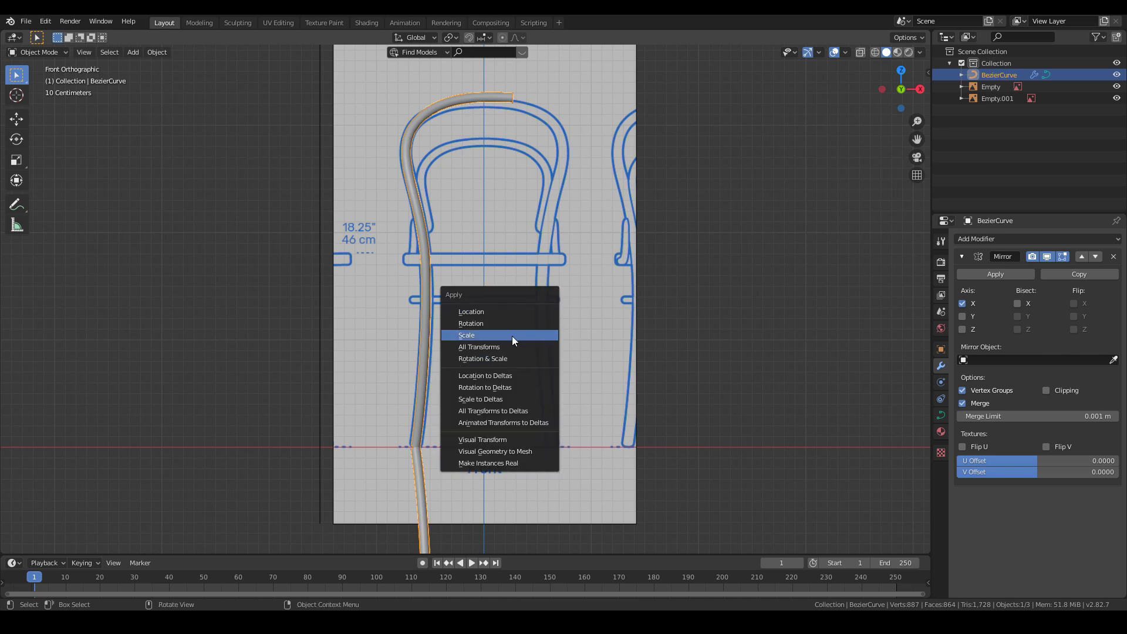
click(498, 323)
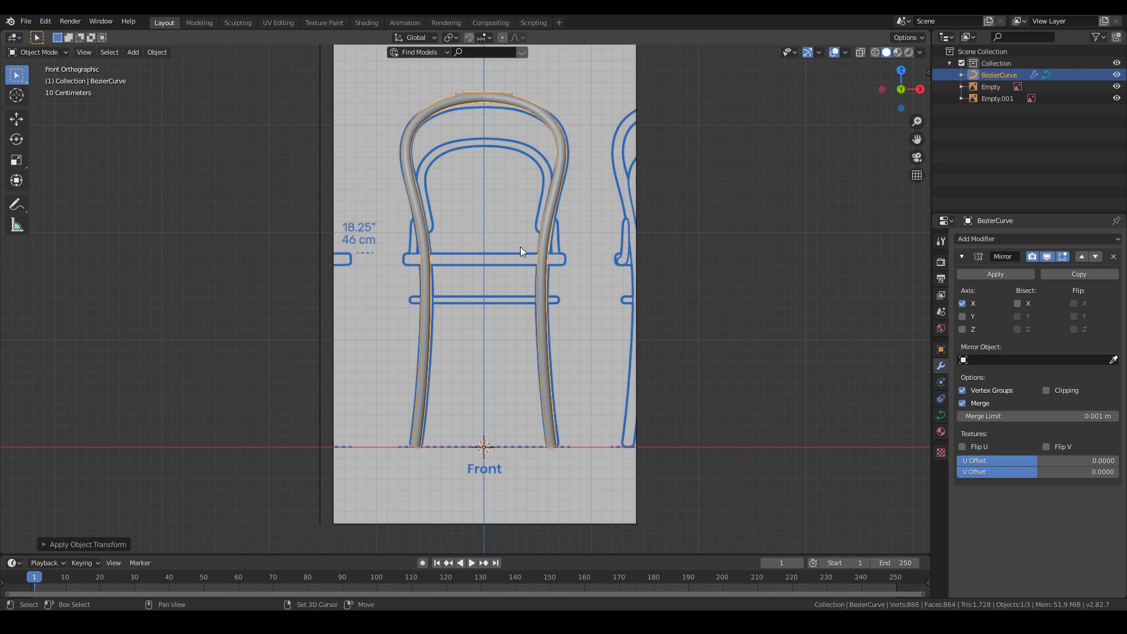
- Enable Bisect and Flip on the X axis of the Mirror modifier to trim the overlap at the backrest's centre
shift+middle_drag(547, 200, 542, 252)
scroll(364, 322, down, 2)
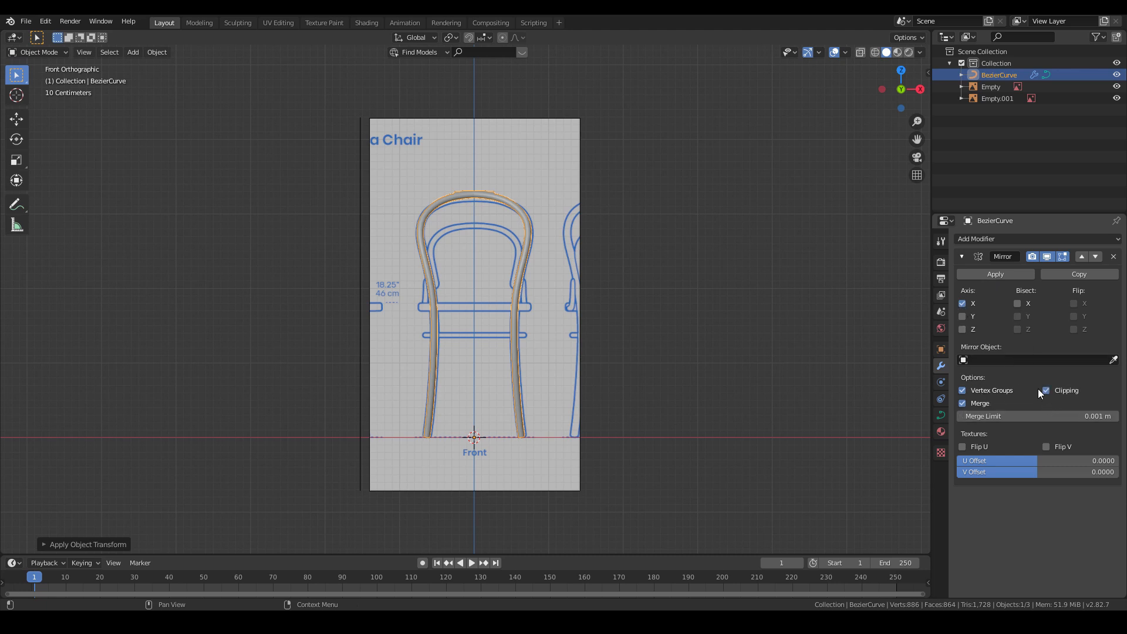
click(1018, 304)
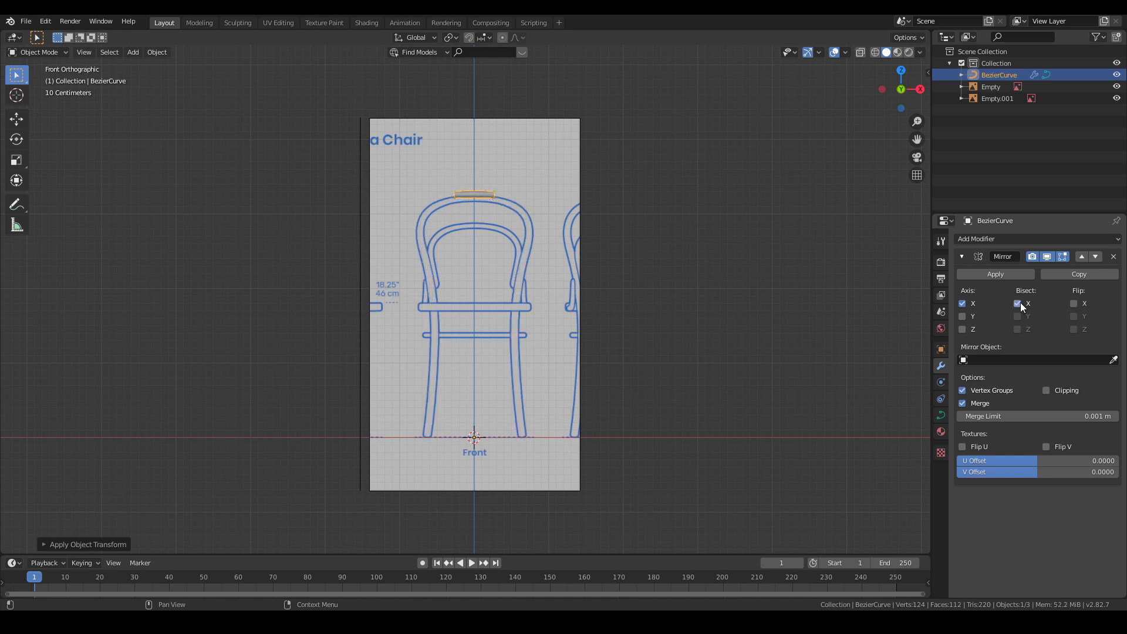
scroll(458, 158, up, 3)
shift+middle_drag(463, 132, 476, 230)
scroll(475, 231, up, 3)
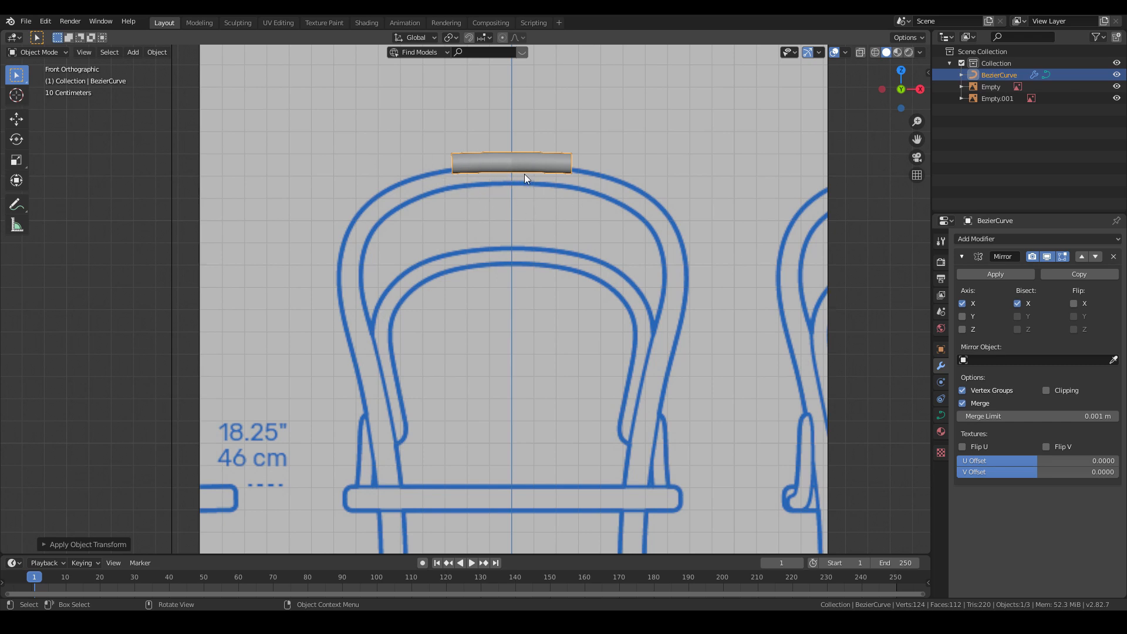
click(1074, 303)
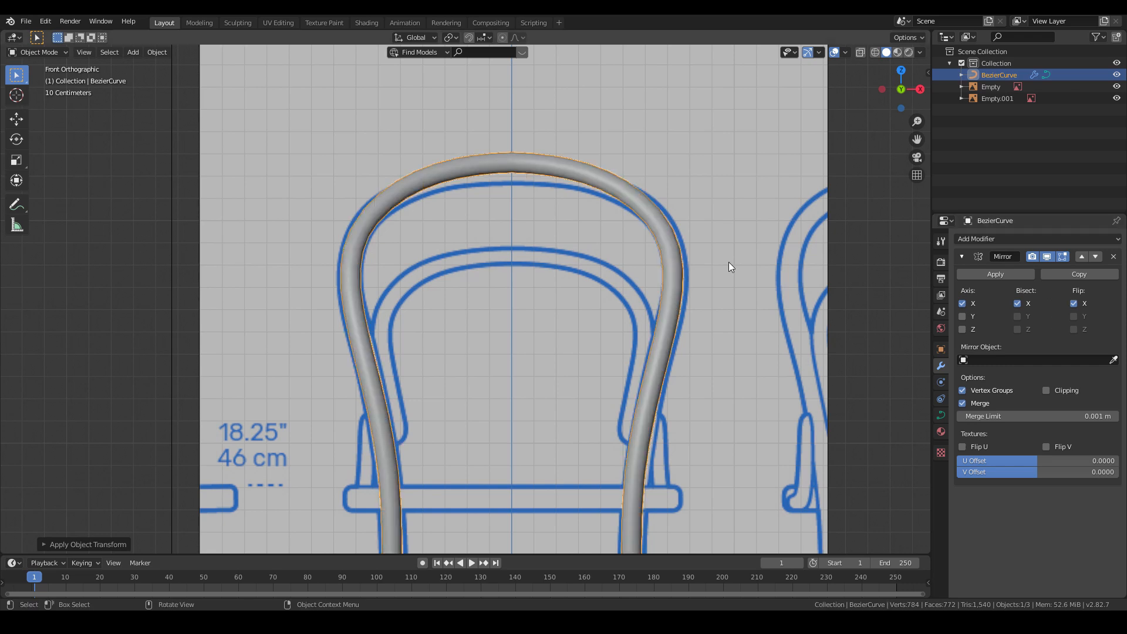
click(1046, 390)
- Lower the curve's top end point about 0.043 m along Z to flatten the top of the mirrored backrest
scroll(494, 156, up, 2)
key(Tab)
shift+middle_drag(498, 166, 393, 253)
scroll(393, 252, down, 1)
scroll(543, 218, up, 2)
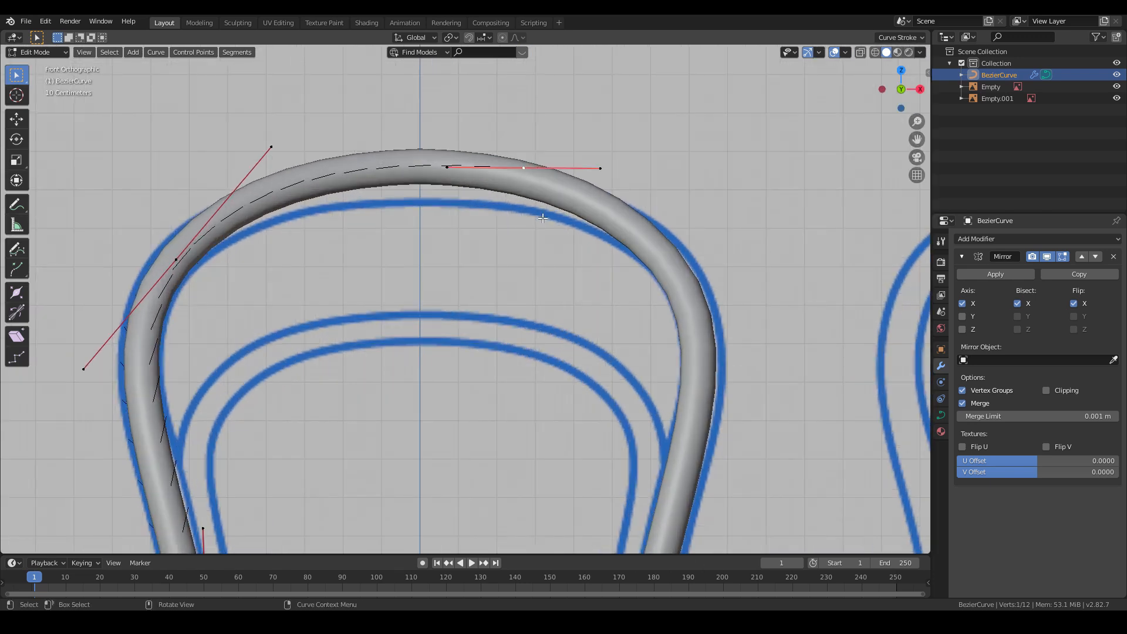
key(g)
key(z)
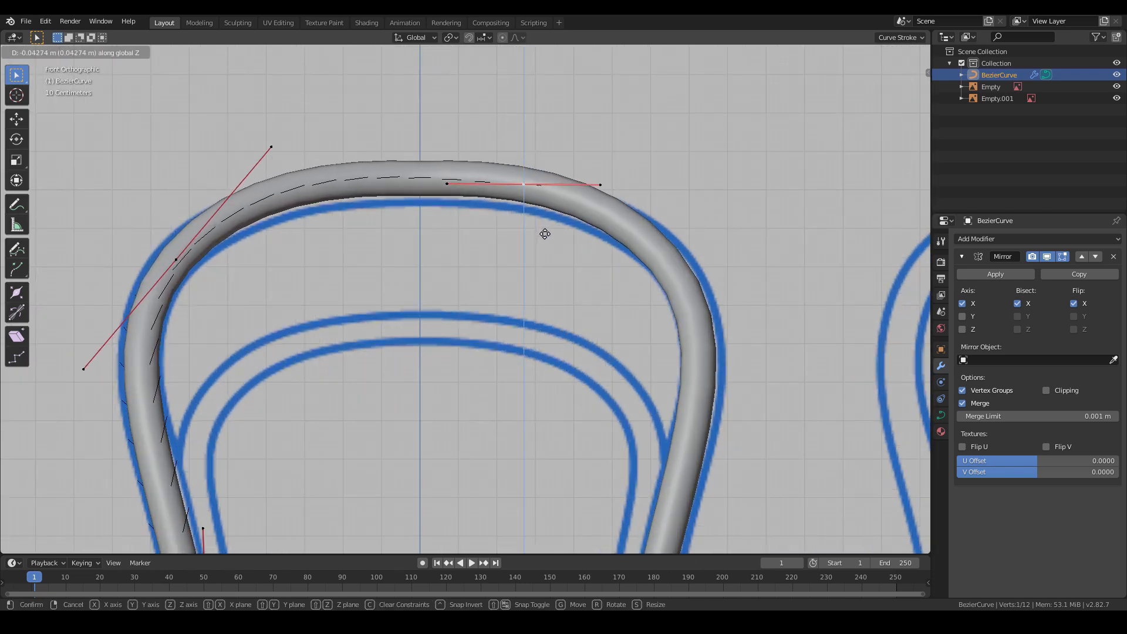
click(545, 234)
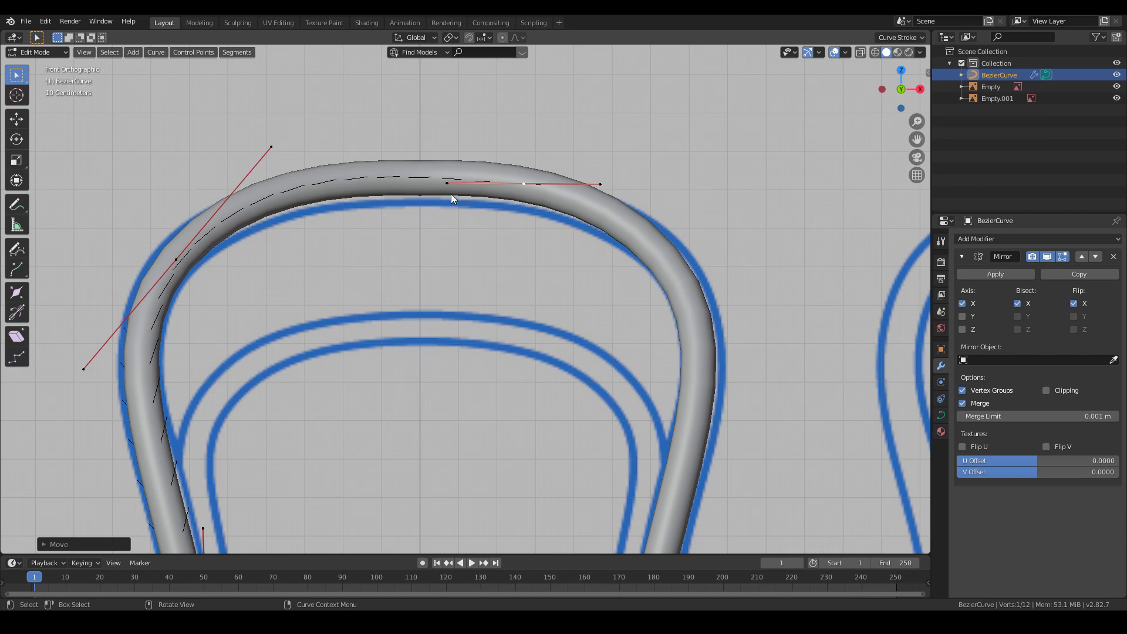
- Inspect the backrest's centre join up close and nudge the top end point slightly up along Z to smooth it
key(Tab)
scroll(441, 164, up, 1)
shift+middle_drag(464, 238, 476, 304)
scroll(432, 221, up, 3)
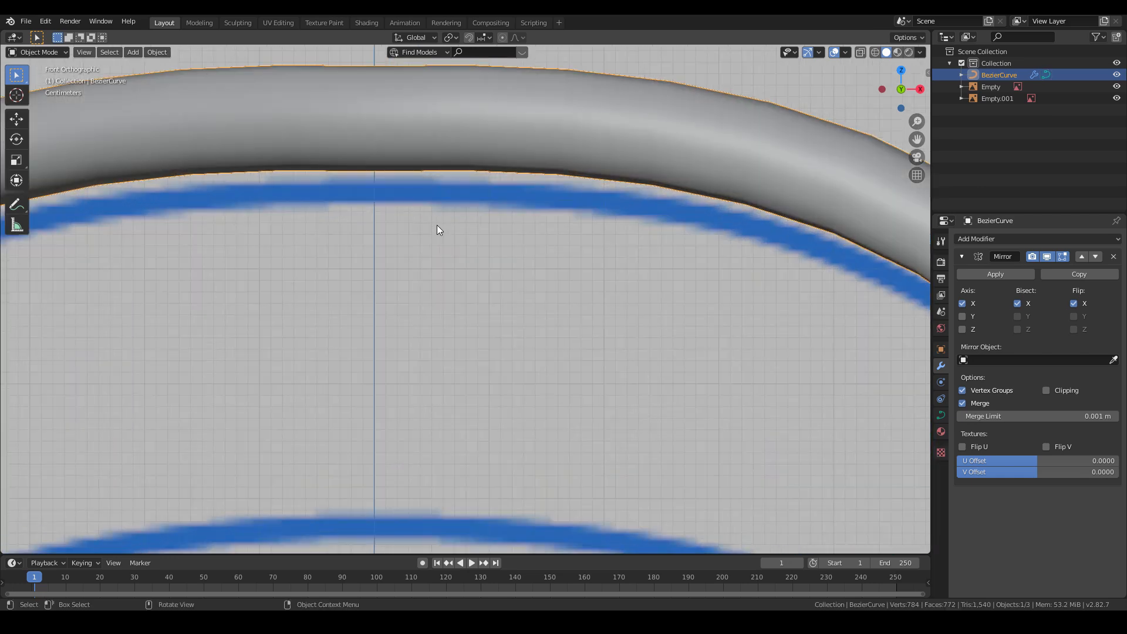
key(Tab)
key(g)
key(z)
click(442, 220)
key(Tab)
- Check the mirrored back frame against the side blueprint, from the top of the backrest down to the leg ends
scroll(442, 220, down, 4)
scroll(443, 220, down, 4)
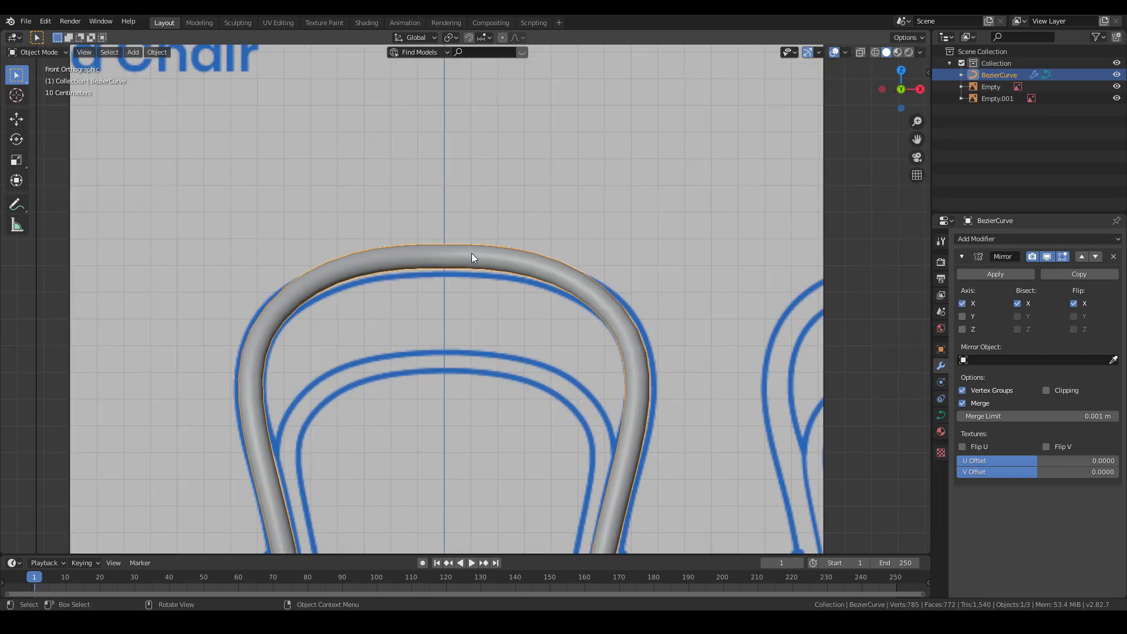
key(KP_3)
scroll(471, 253, down, 1)
scroll(471, 253, down, 2)
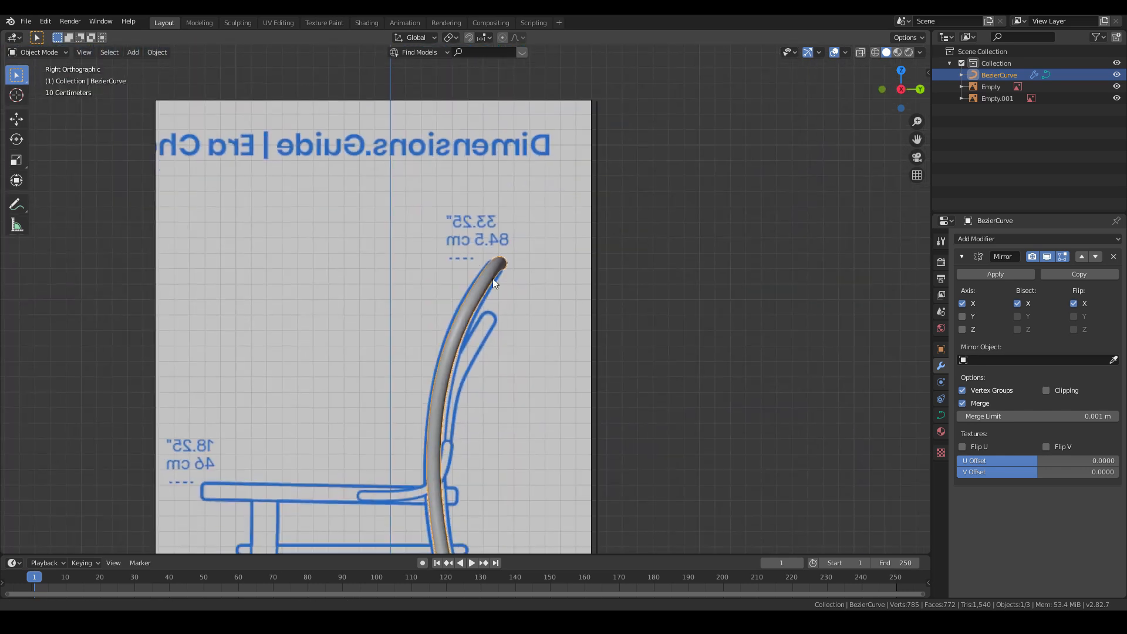
shift+middle_drag(491, 313, 504, 126)
shift+middle_drag(483, 374, 443, 301)
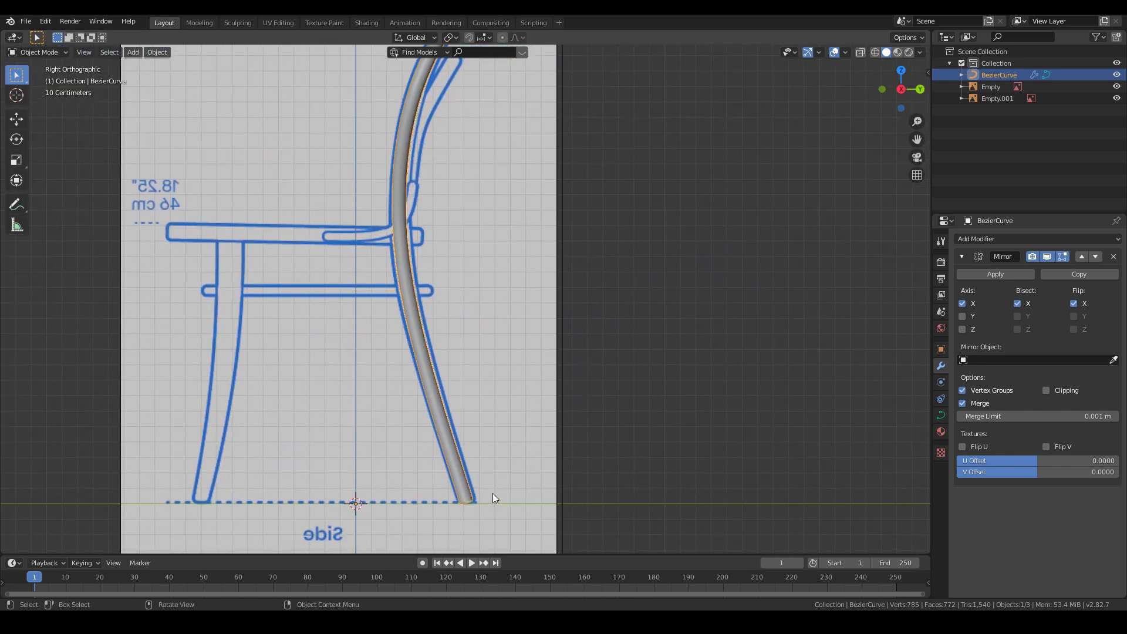
scroll(428, 354, down, 2)
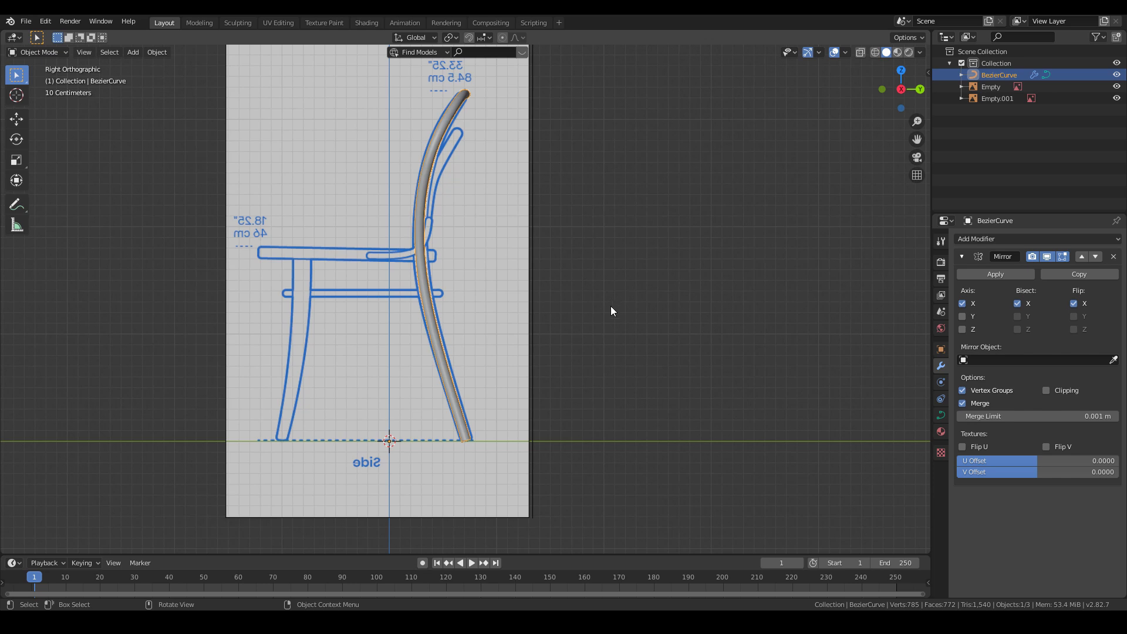
- Bring up the reference photo of the Thonet chair and examine its seat, legs and lower ring
click(529, 622)
scroll(909, 284, up, 4)
scroll(834, 296, down, 3)
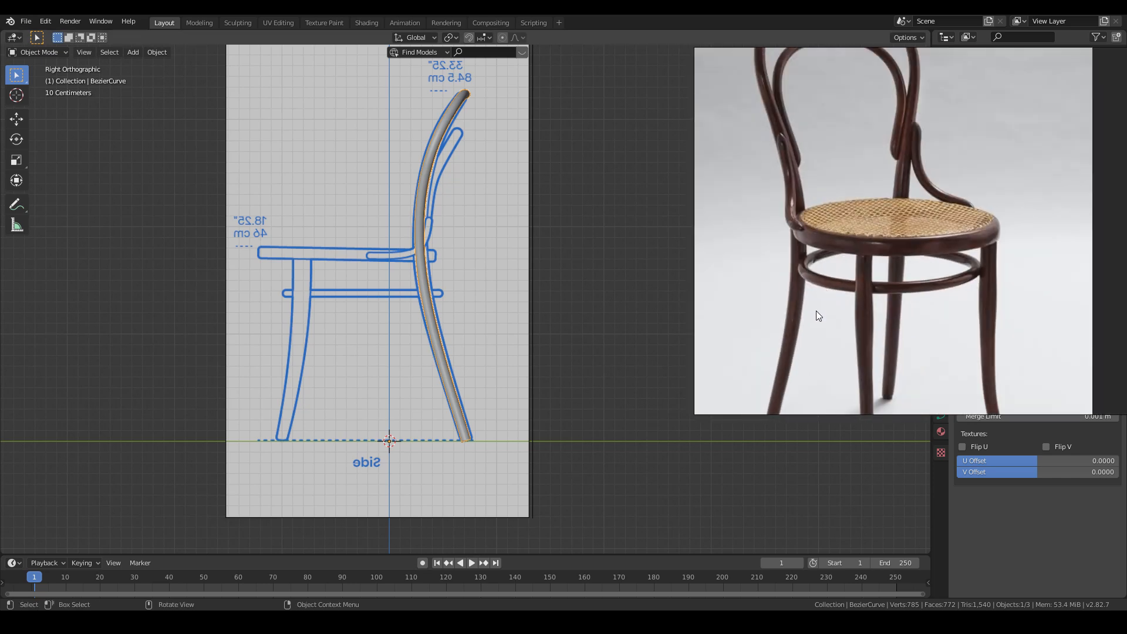
- Thicken the back frame curve at its seat-height control point, scaling the radius by about 1.68
scroll(810, 341, down, 2)
scroll(818, 309, up, 2)
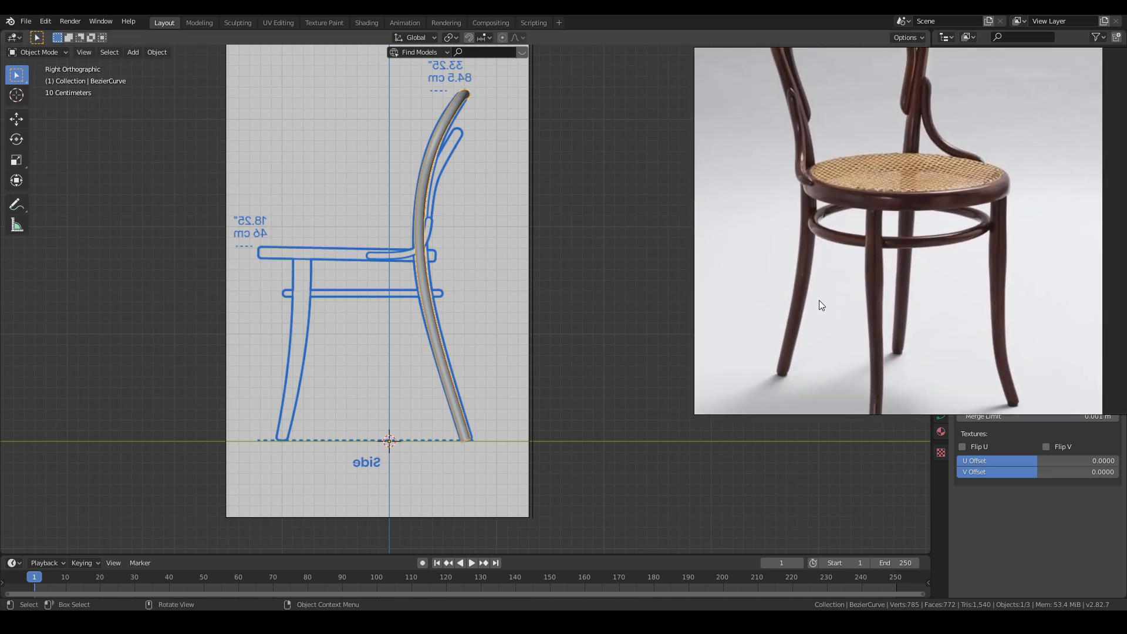
scroll(822, 320, down, 2)
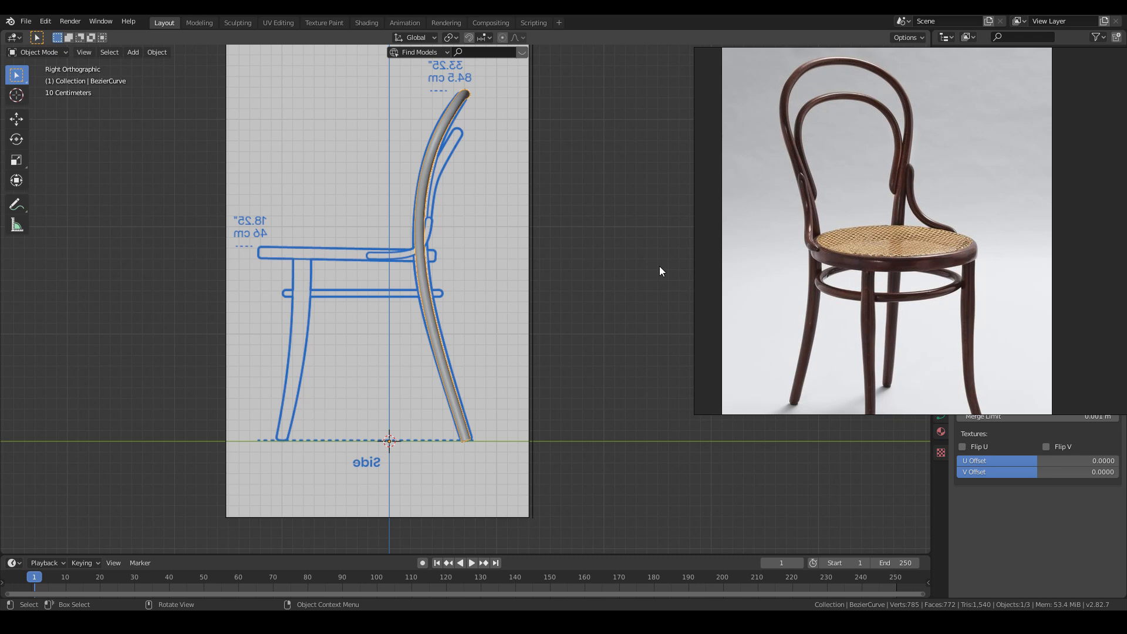
click(427, 281)
click(427, 282)
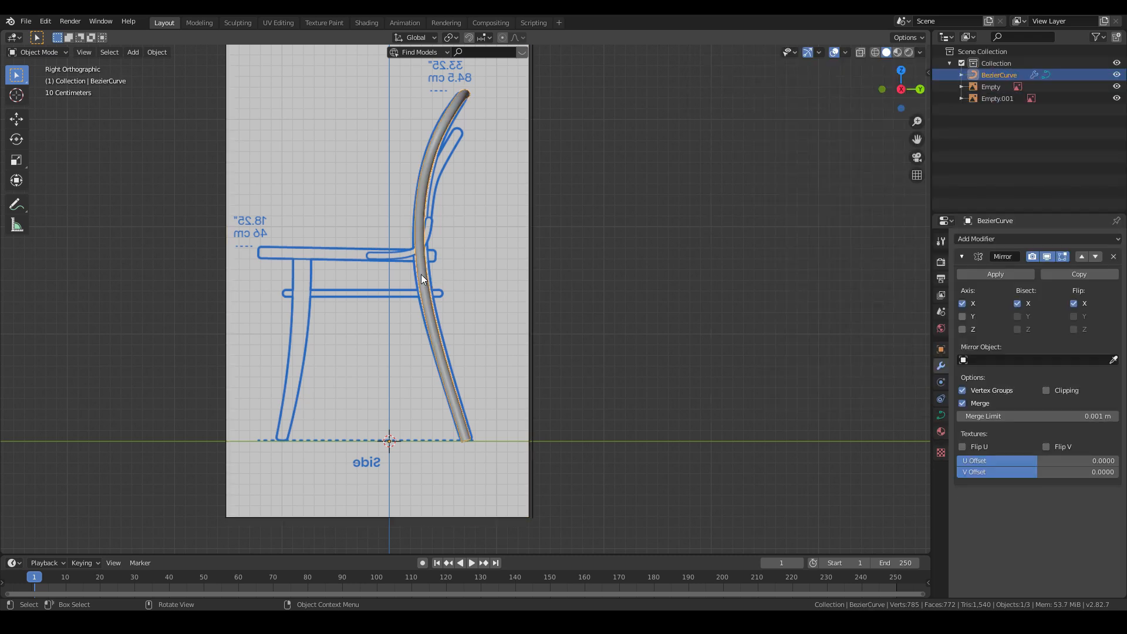
key(Tab)
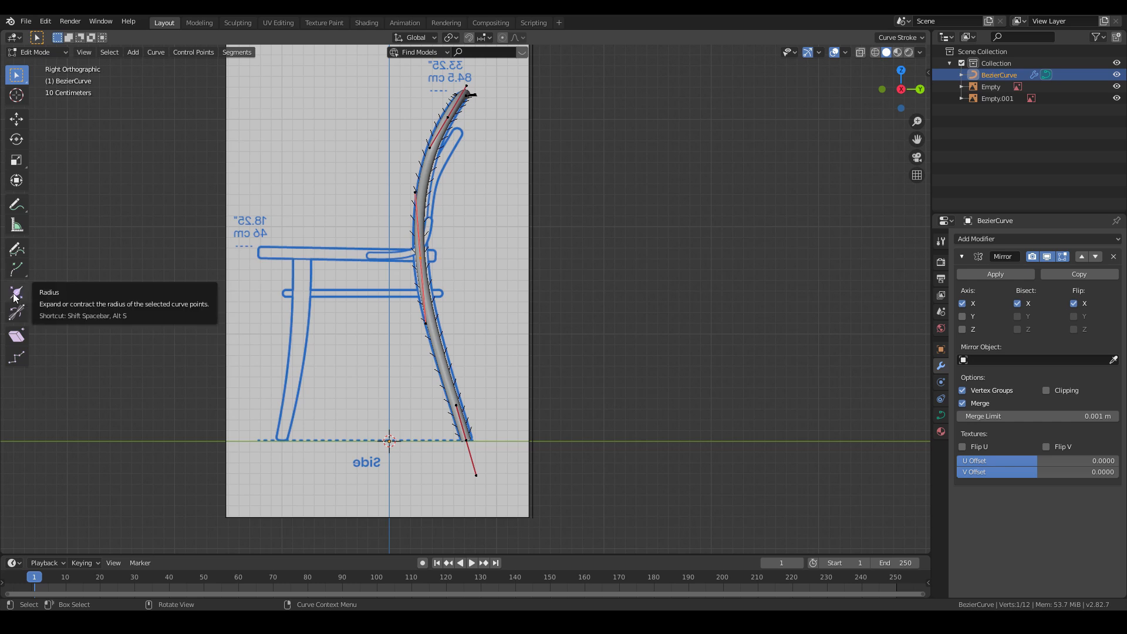
key(n)
key(alt)
key(alt+s)
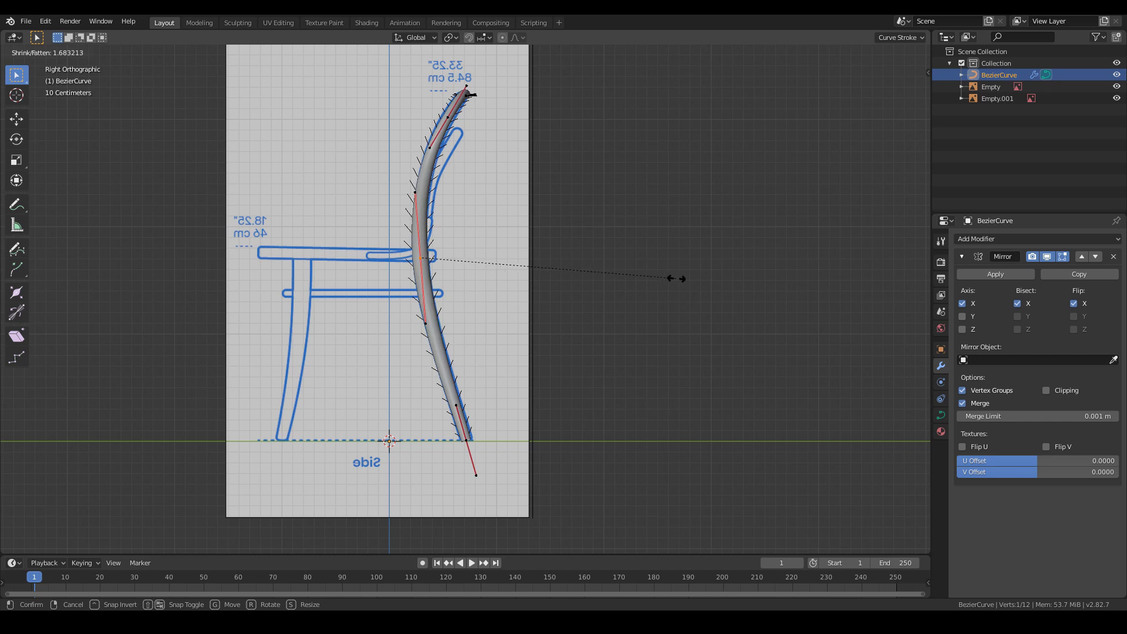
click(676, 279)
scroll(445, 132, up, 2)
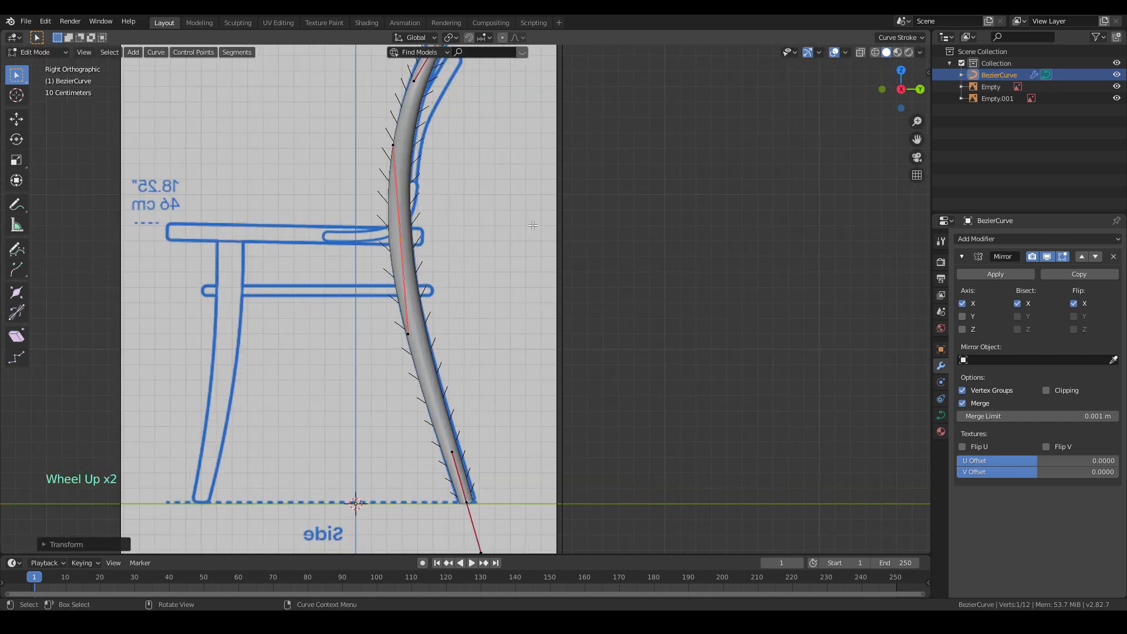
- Adjust the curve's radius at the foot end and slim it slightly at the seat-height point to match the front blueprint
key(KP_1)
click(323, 499)
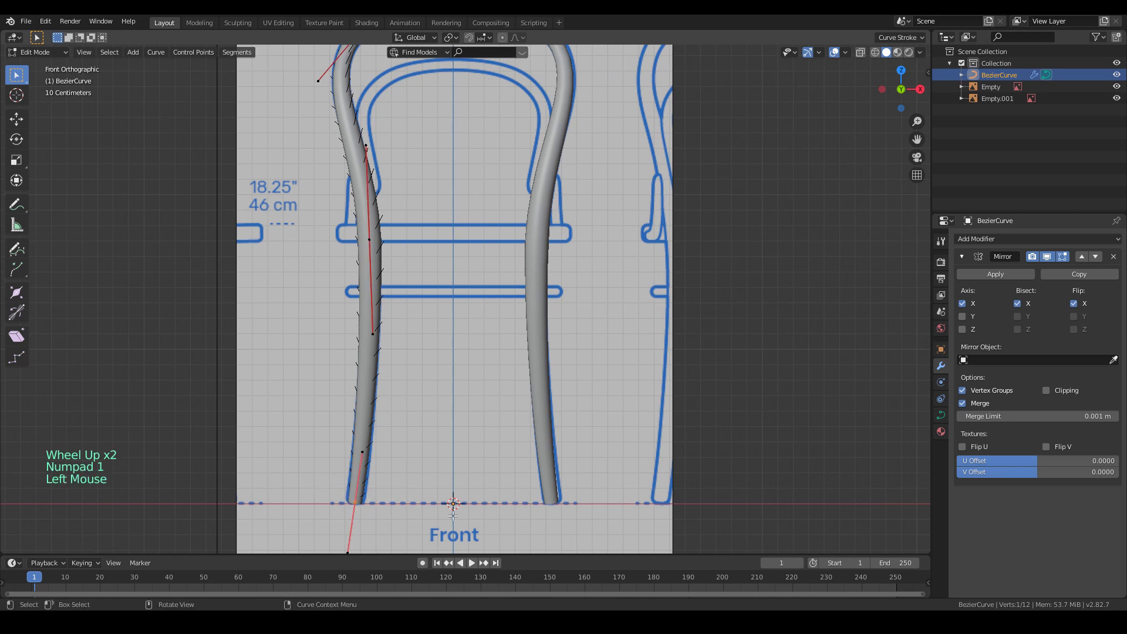
key(alt+s)
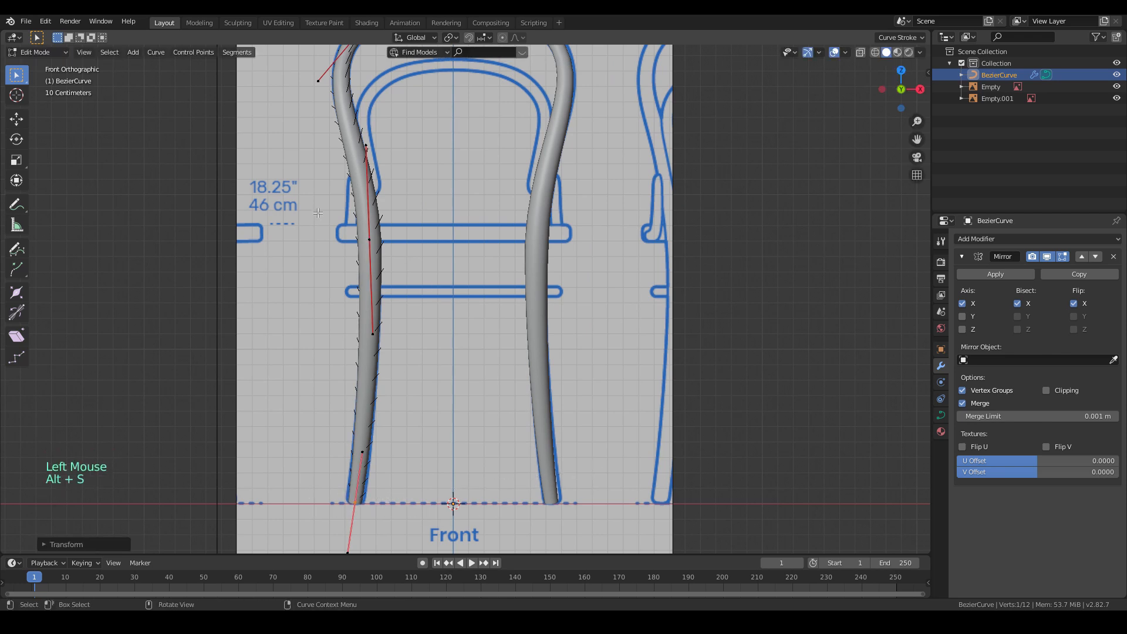
click(369, 240)
key(alt+s)
click(556, 273)
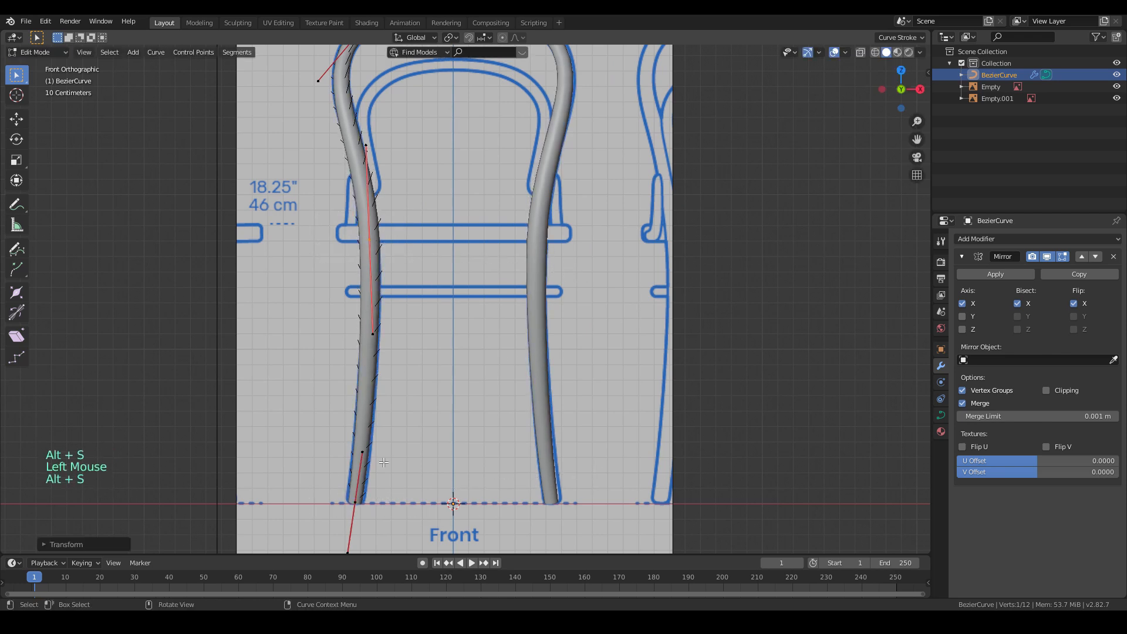
click(341, 500)
key(alt+s)
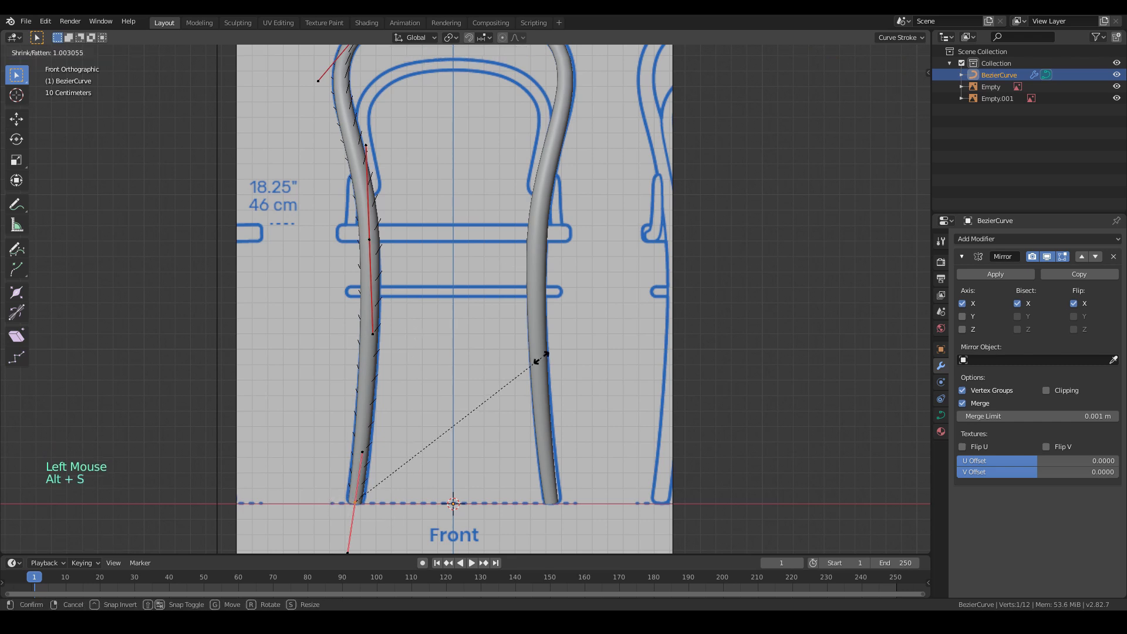
click(531, 357)
- Shrink the curve's radius at the backrest's top control points to about 0.9
scroll(531, 357, down, 3)
shift+middle_drag(499, 282, 482, 368)
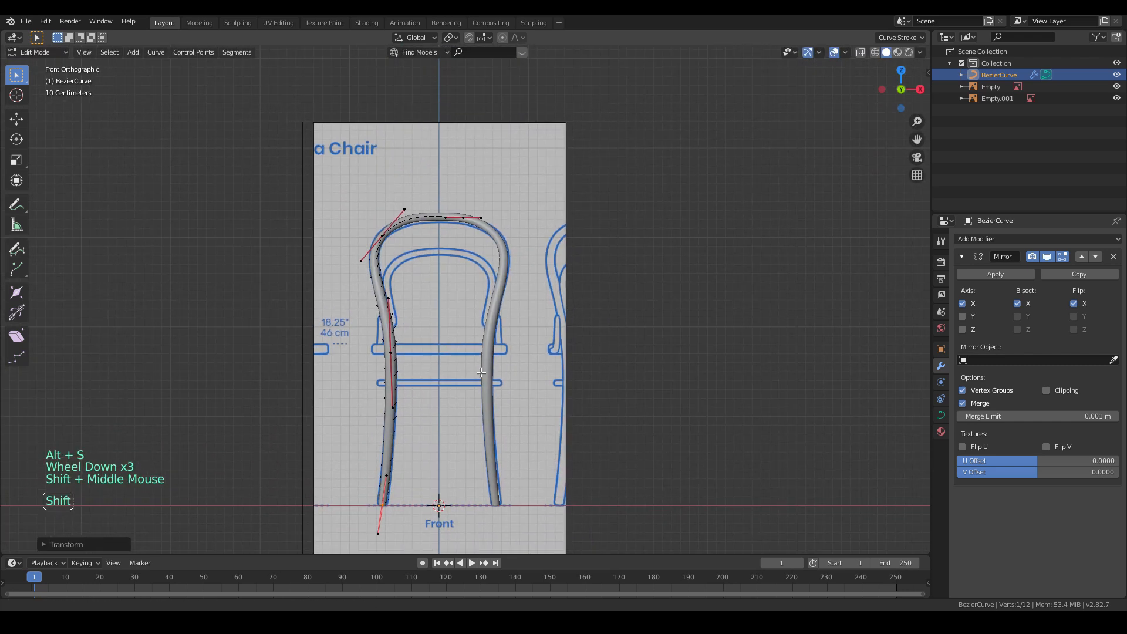
scroll(482, 368, up, 4)
click(334, 133)
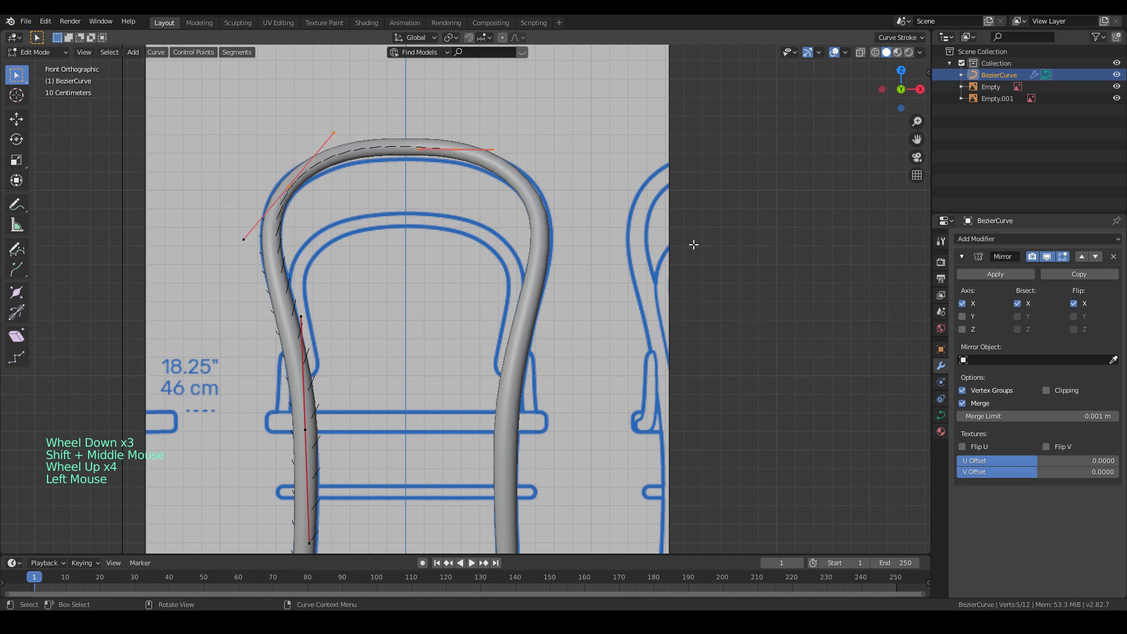
key(alt+s)
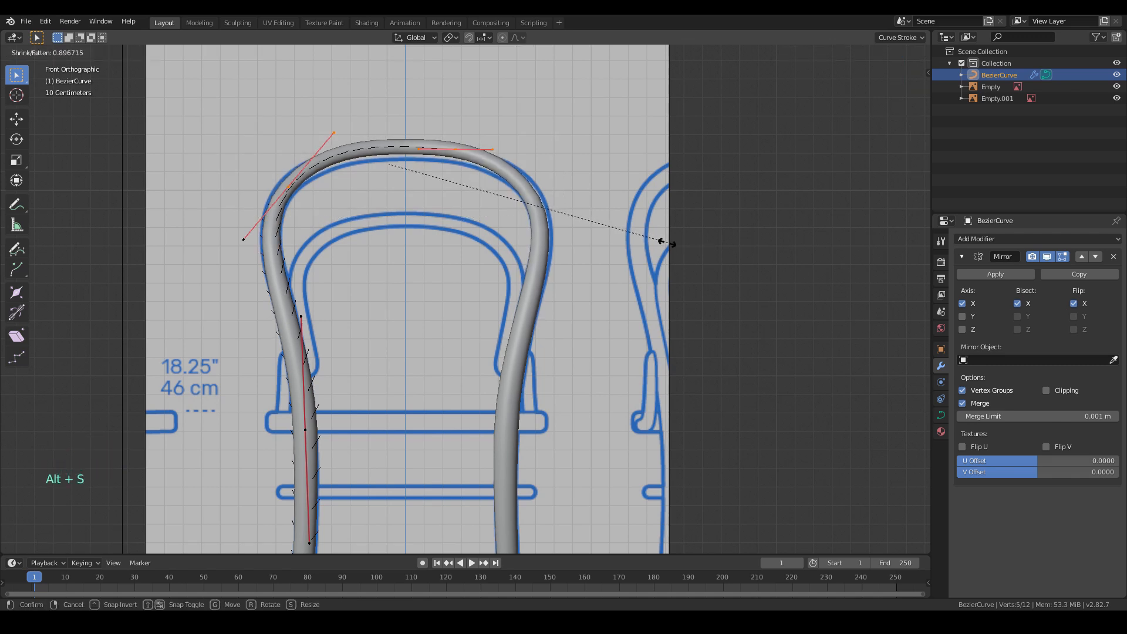
click(655, 241)
- Scale the curve's radius at the foot point and at the seat-height point by about 0.95 each
scroll(498, 192, down, 3)
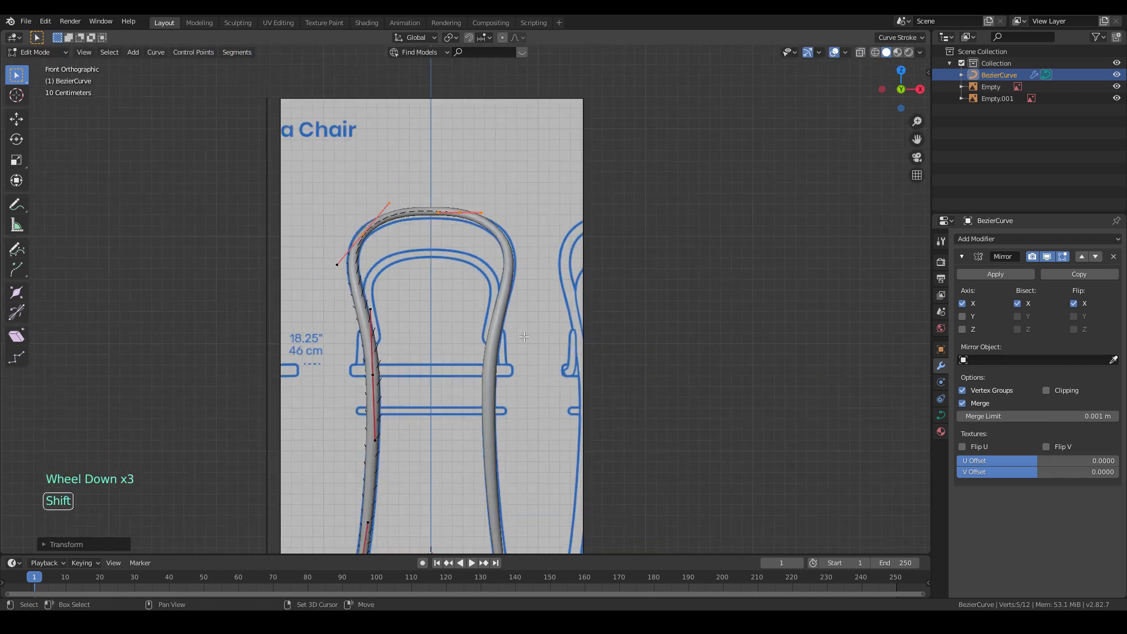
shift+middle_drag(652, 330, 651, 261)
click(367, 479)
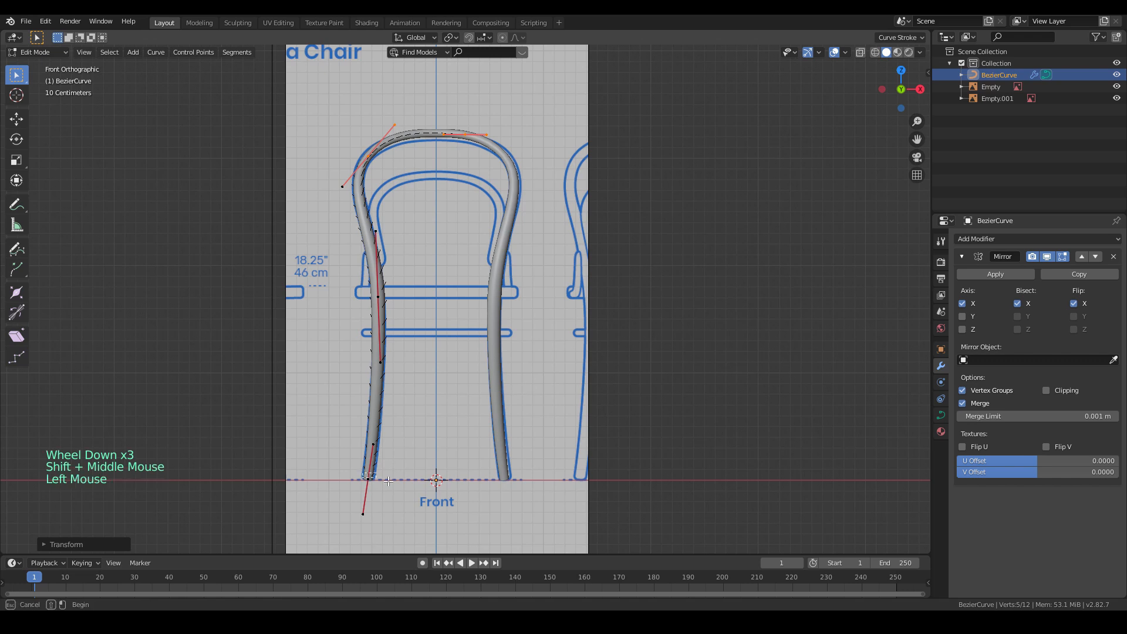
key(alt+s)
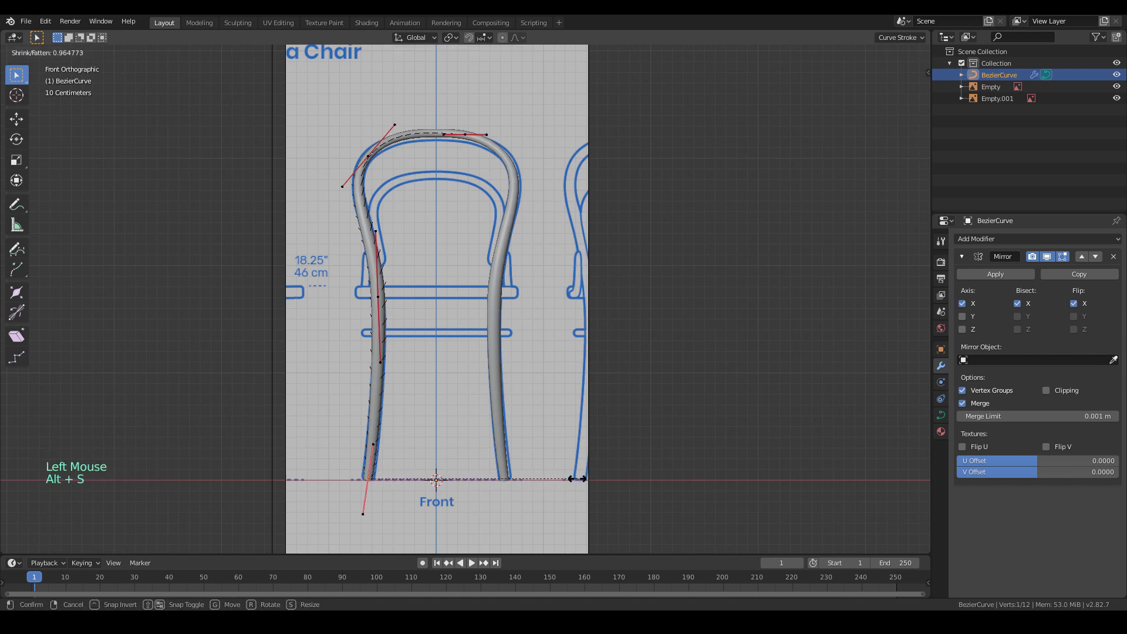
click(572, 479)
key(alt+s)
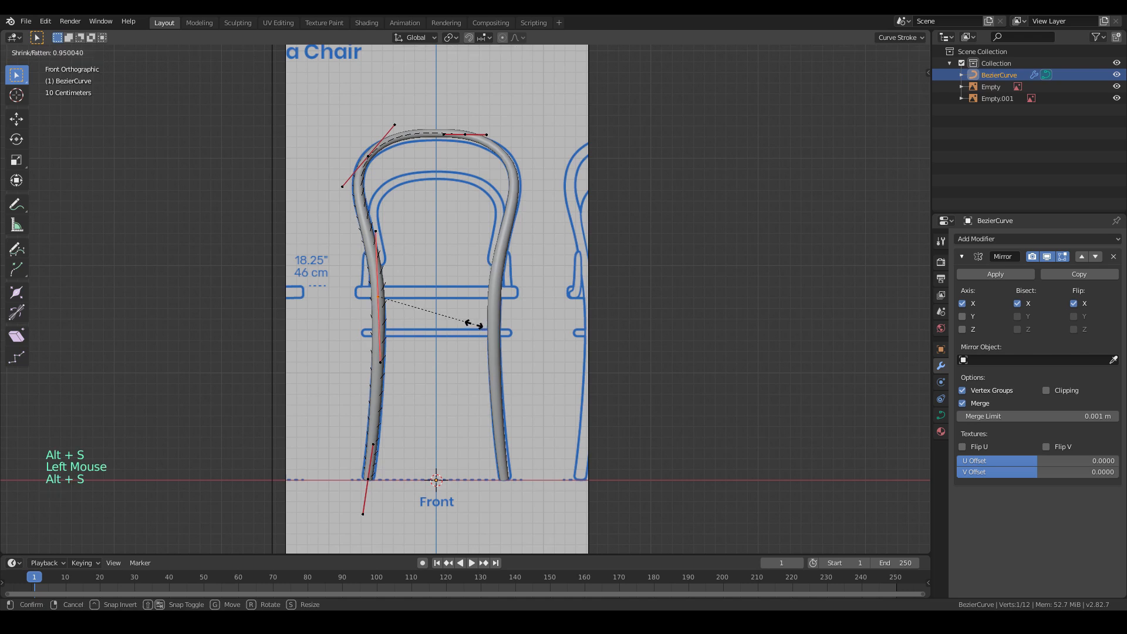
click(474, 310)
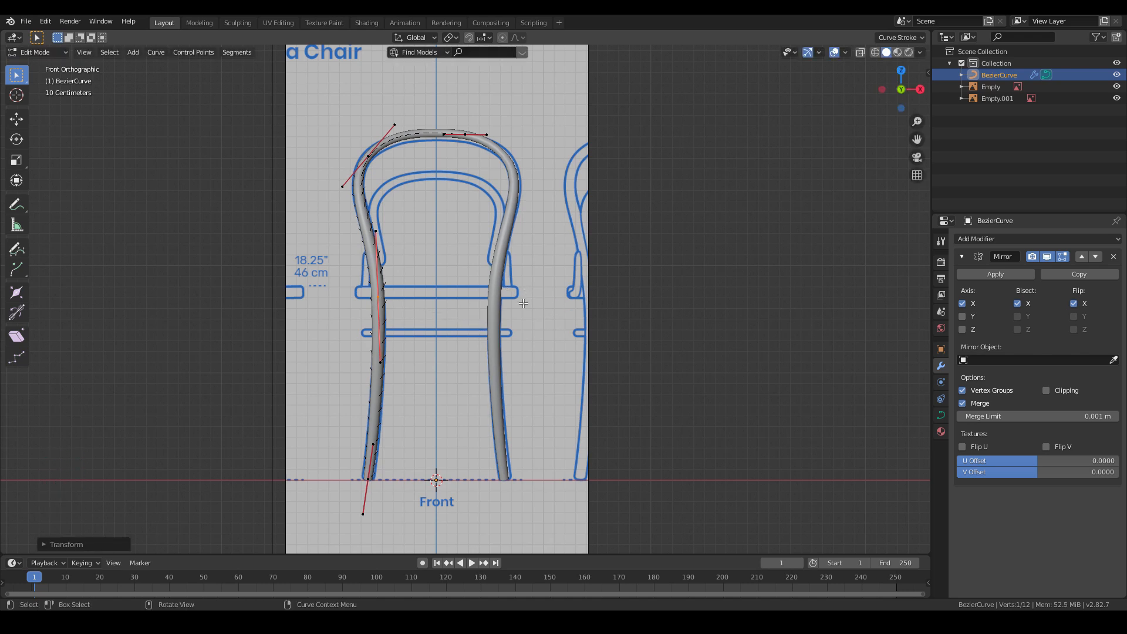
- Return to Object Mode, stop the animation playback and set the timeline to frame 0
middle_drag(423, 367, 525, 334)
key(space)
key(Tab)
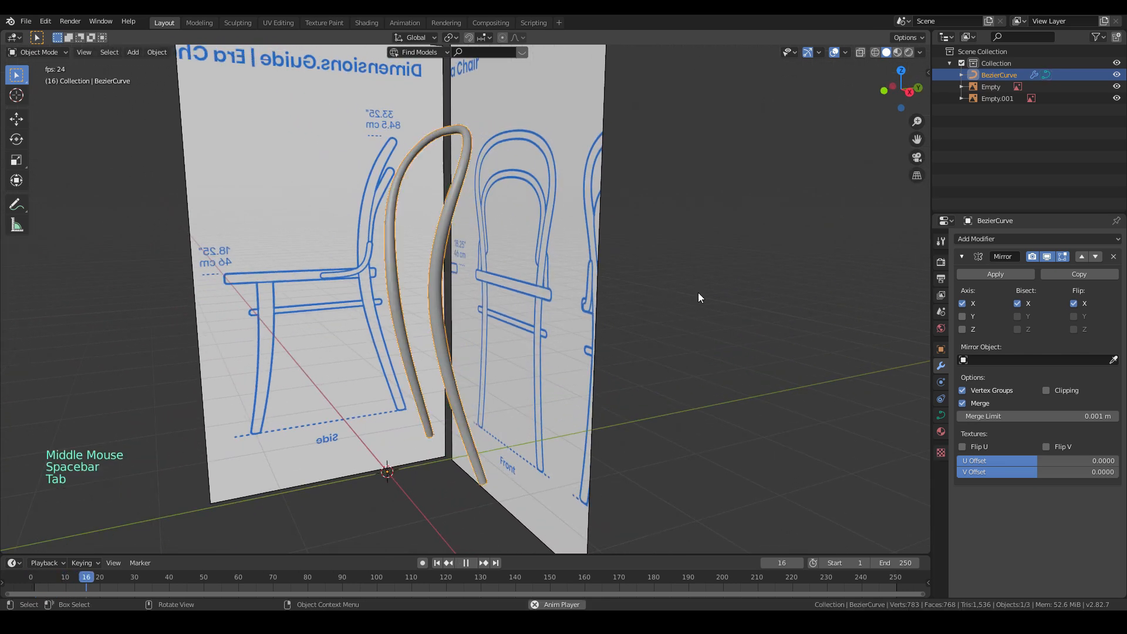
key(space)
drag(111, 578, 31, 578)
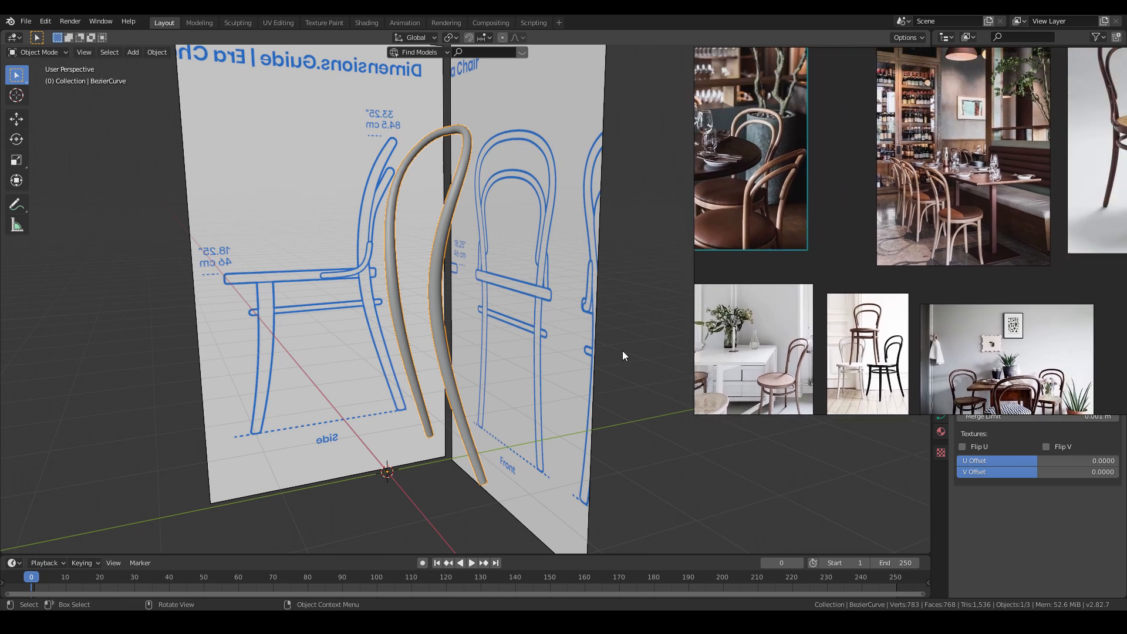
- Move the curve's top end point about -0.053 m along Y in the top view to flatten the backrest's middle
click(615, 364)
middle_drag(415, 279, 459, 315)
key(KP_7)
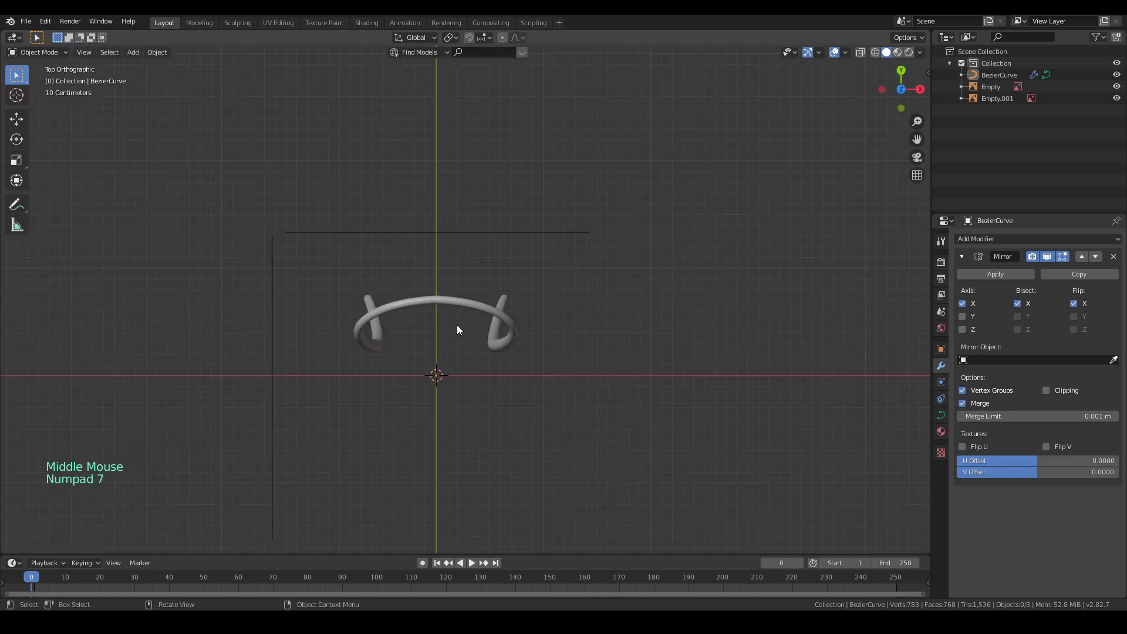
scroll(458, 324, up, 4)
click(402, 305)
key(Tab)
scroll(461, 297, up, 2)
click(465, 299)
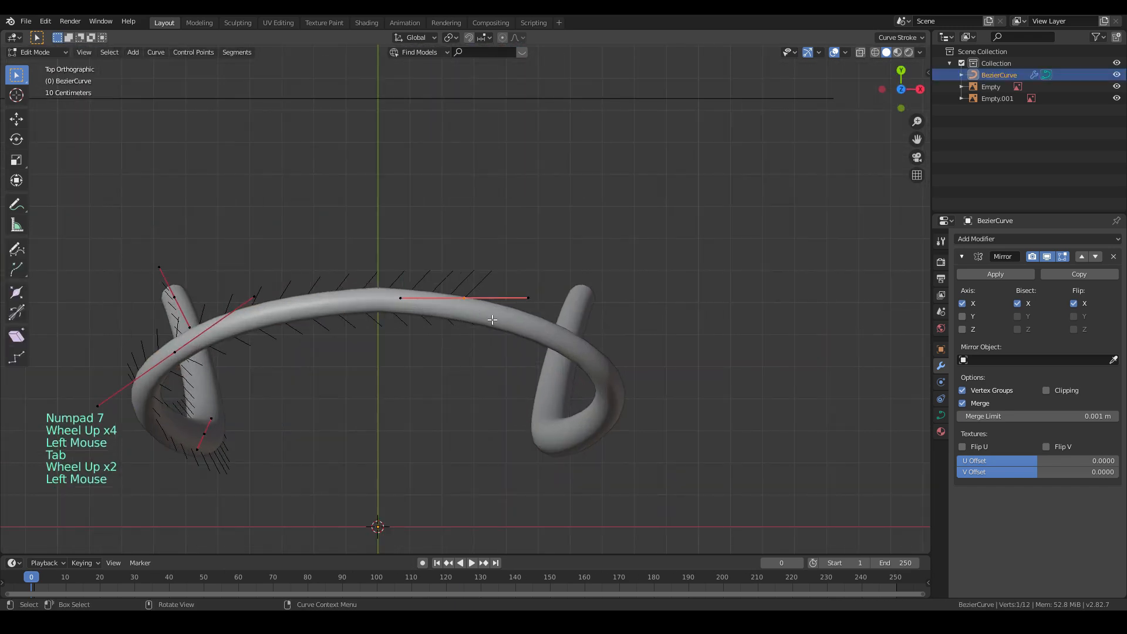
key(g)
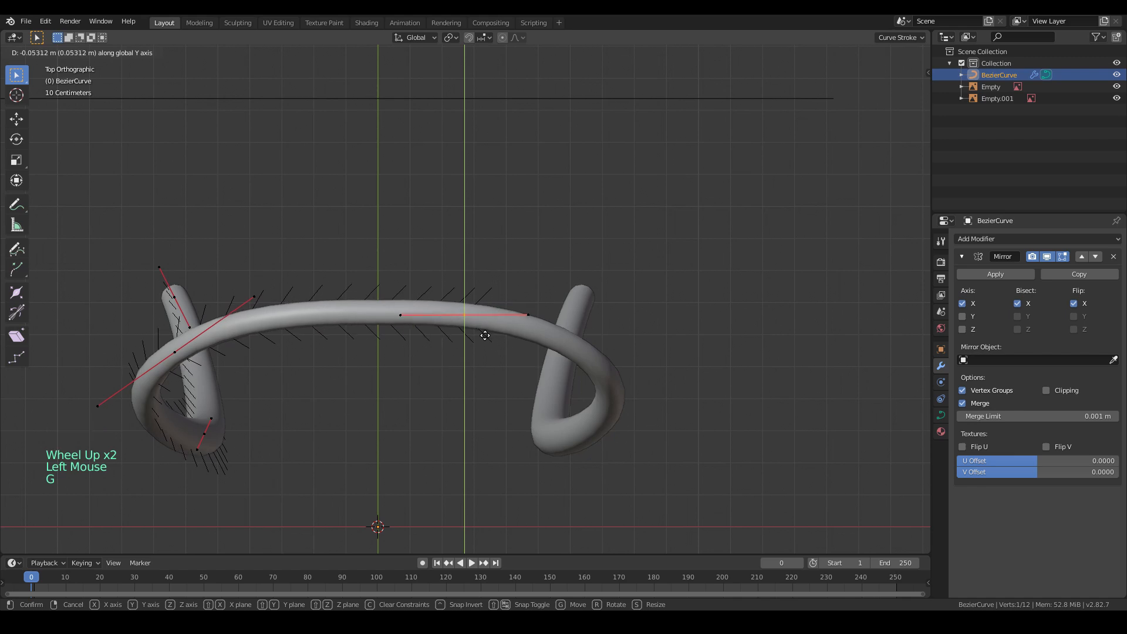
key(Tab)
- Examine the backrest's bend up close from above and check the frame against the side blueprint
scroll(401, 353, up, 3)
shift+middle_drag(399, 361, 617, 257)
scroll(564, 345, down, 3)
click(529, 364)
scroll(461, 276, down, 7)
click(500, 331)
key(KP_3)
scroll(484, 323, up, 2)
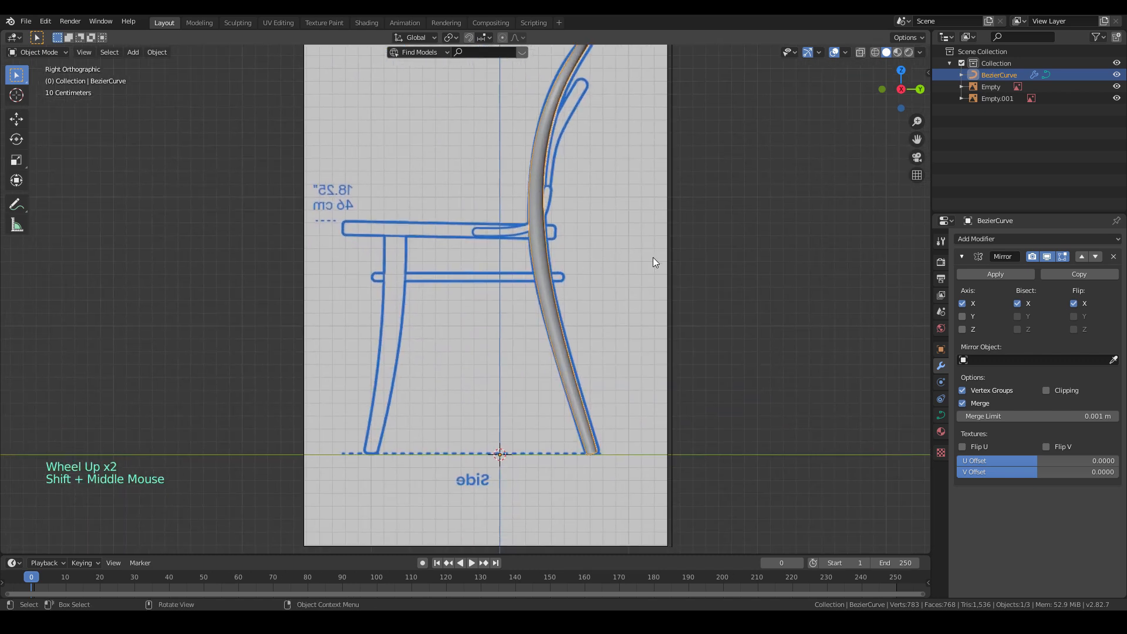
- Duplicate the back frame curve in place and move all of the copy's points along Y toward the blueprint's front leg
key(shift)
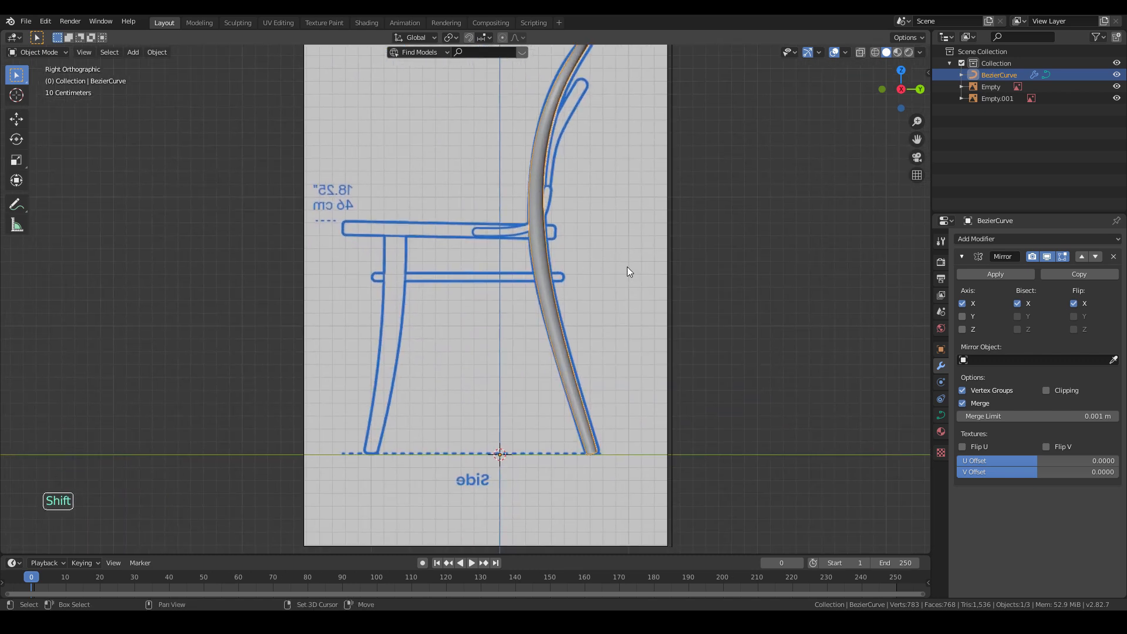
key(shift+d)
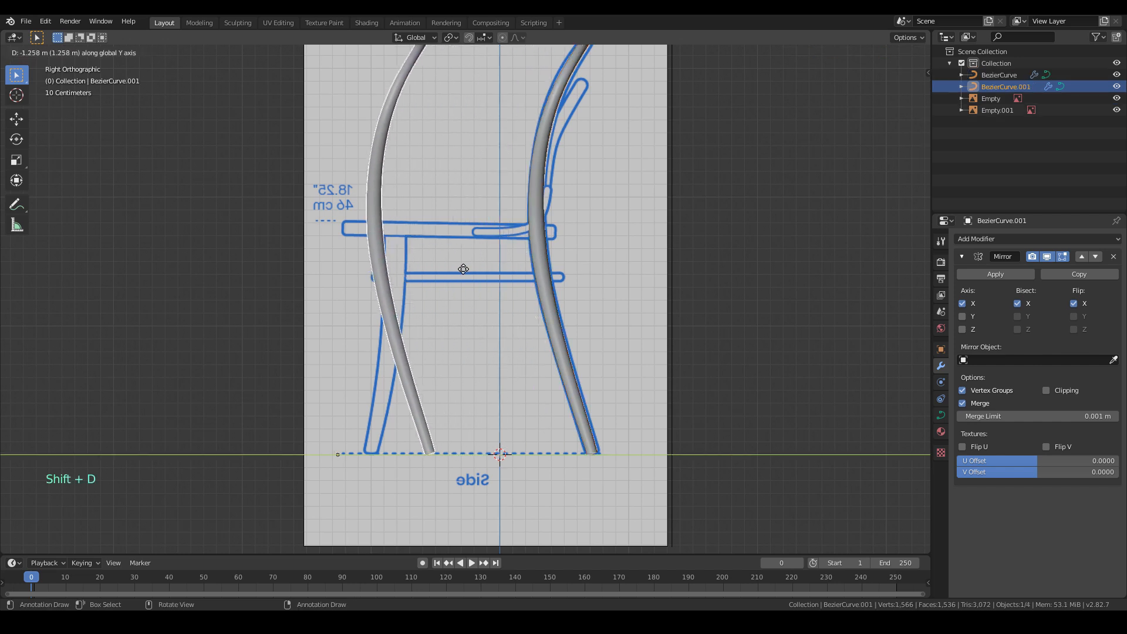
right_click(509, 270)
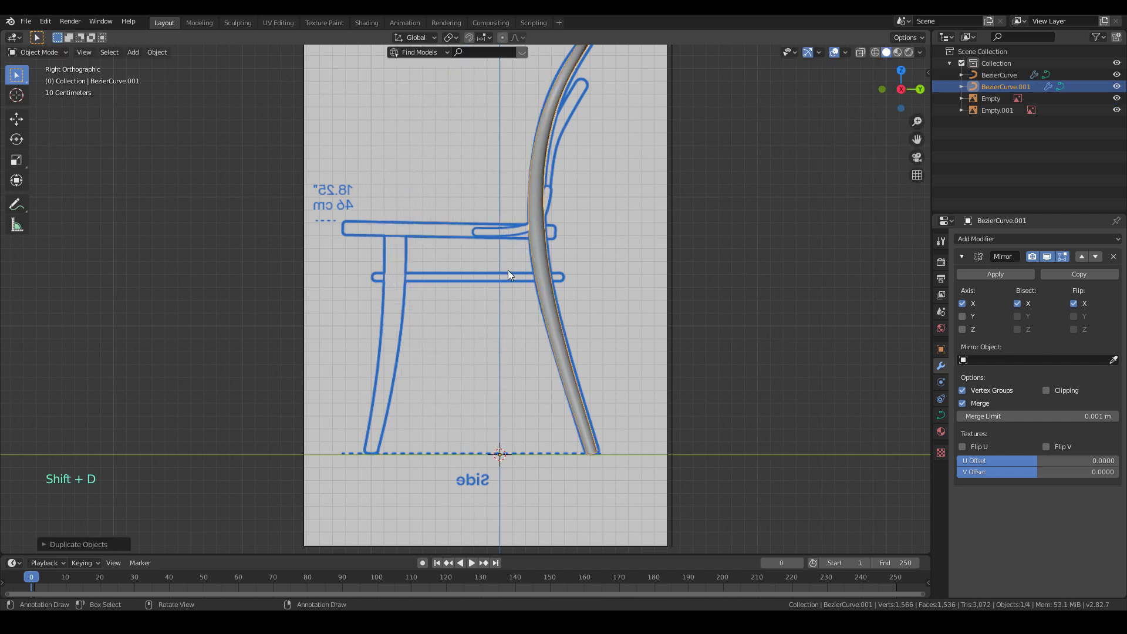
key(Tab)
scroll(517, 274, down, 2)
key(a)
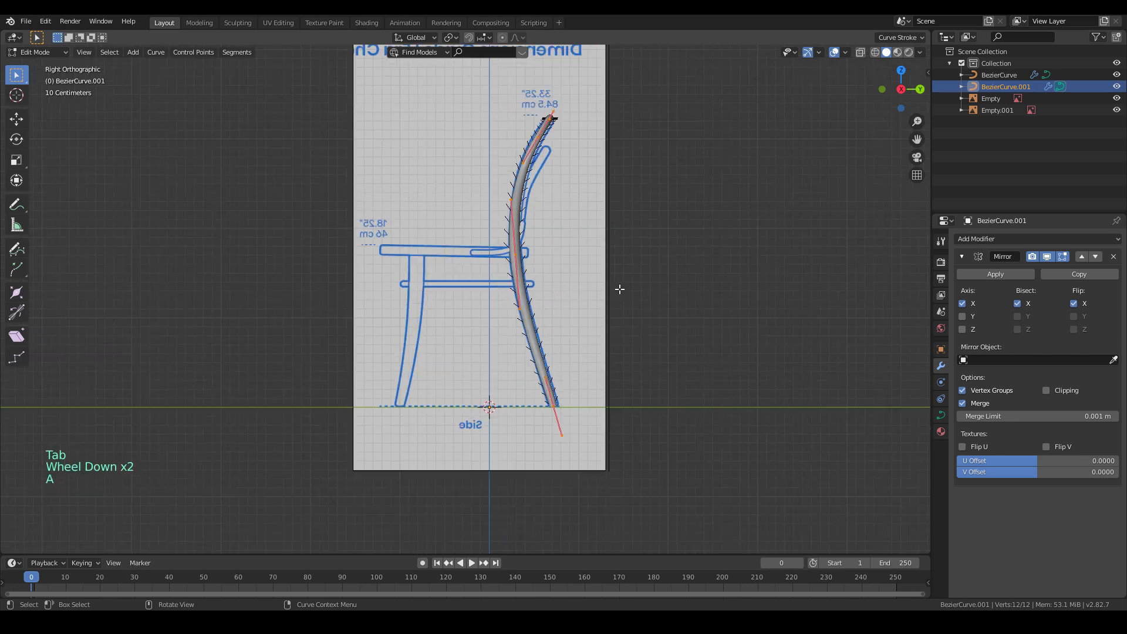
key(g)
click(595, 273)
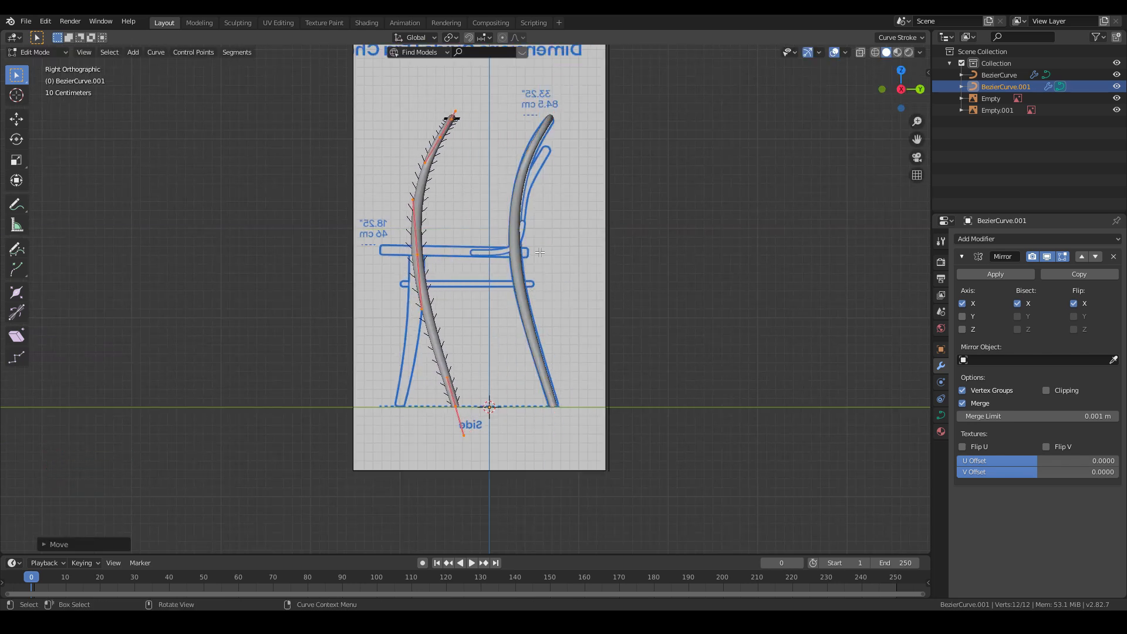
- Flip the duplicate's points along Y with a scale of -1 and move them along Y onto the blueprint's front foot
key(s)
key(y)
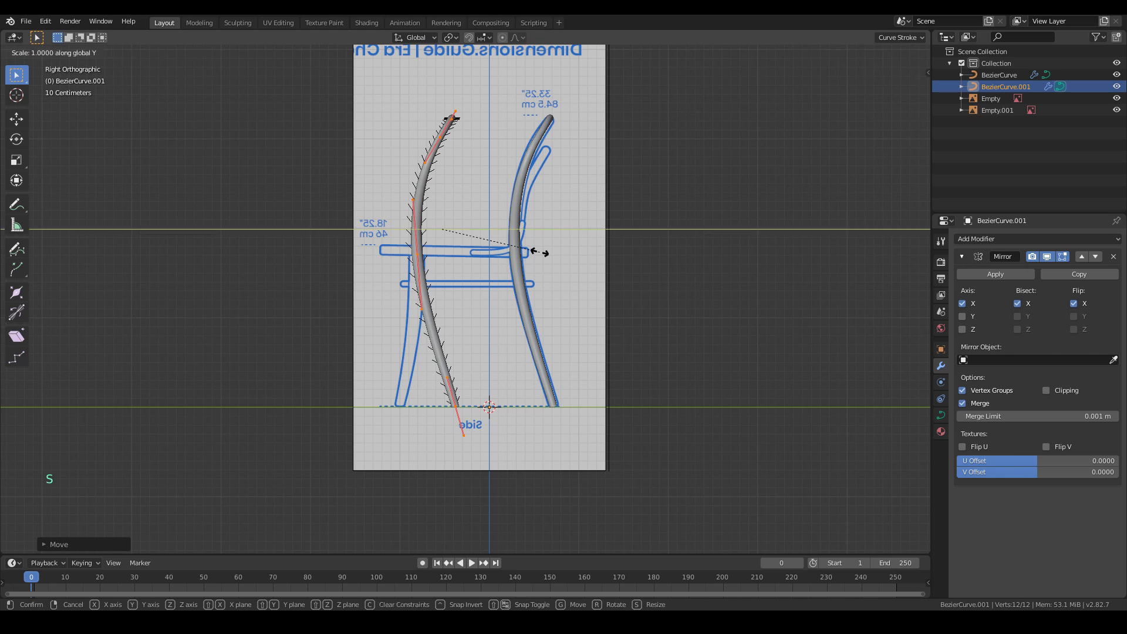
text(-1)
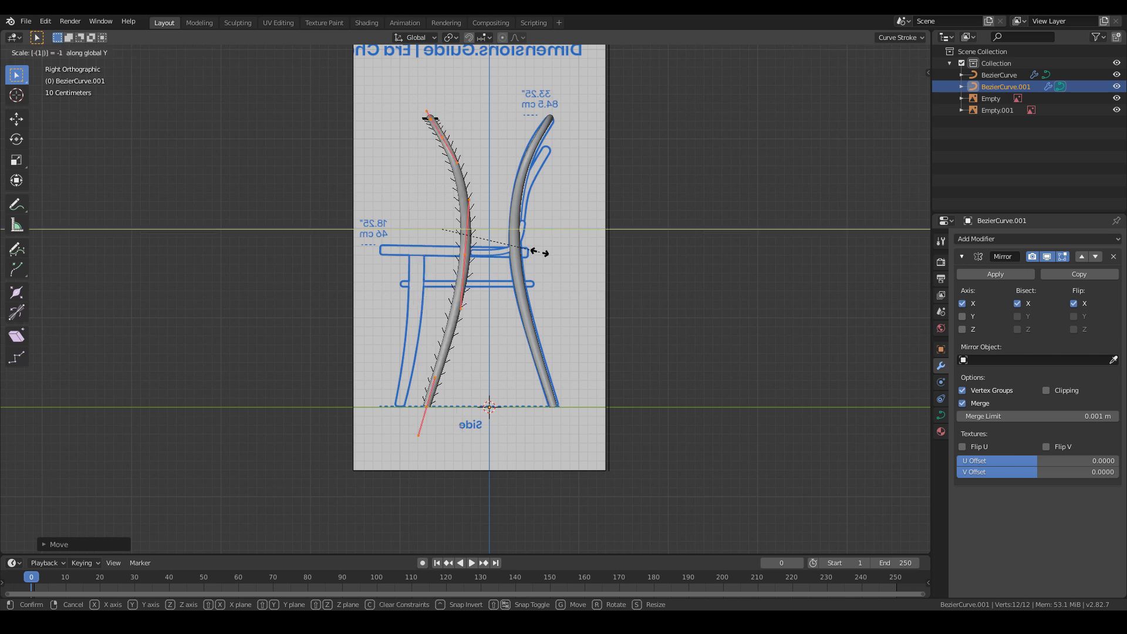
key(Return)
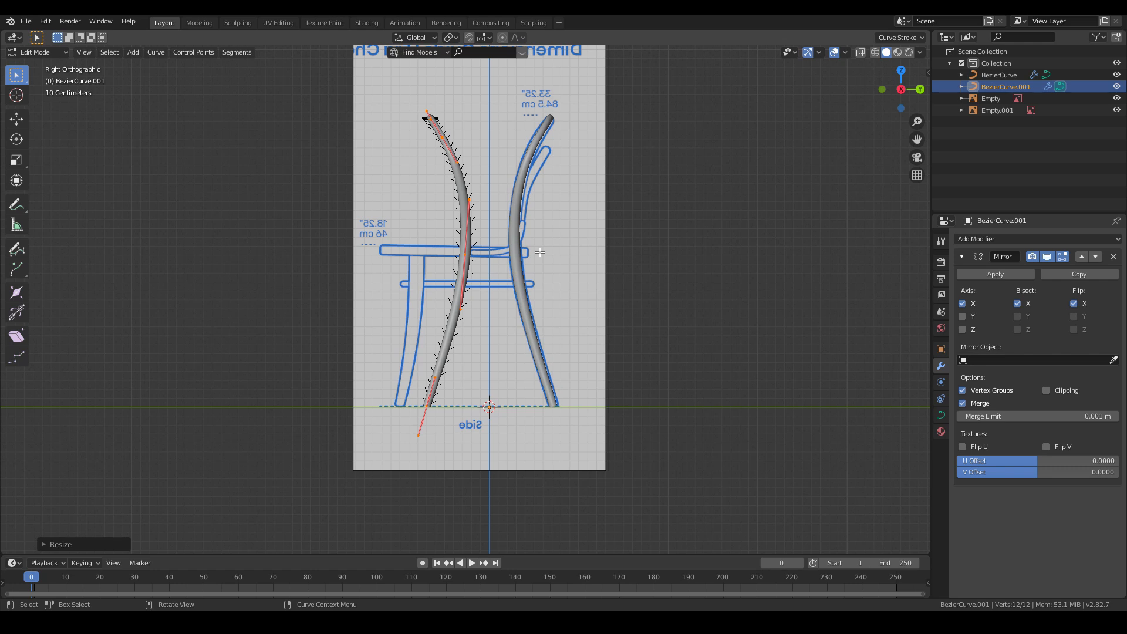
key(g)
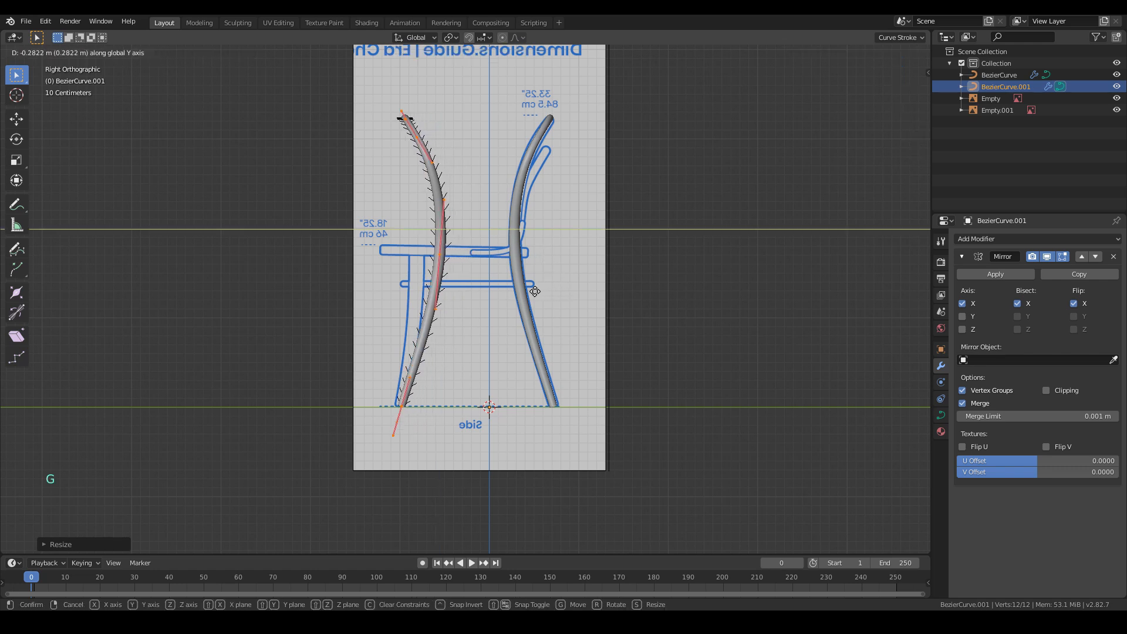
click(443, 201)
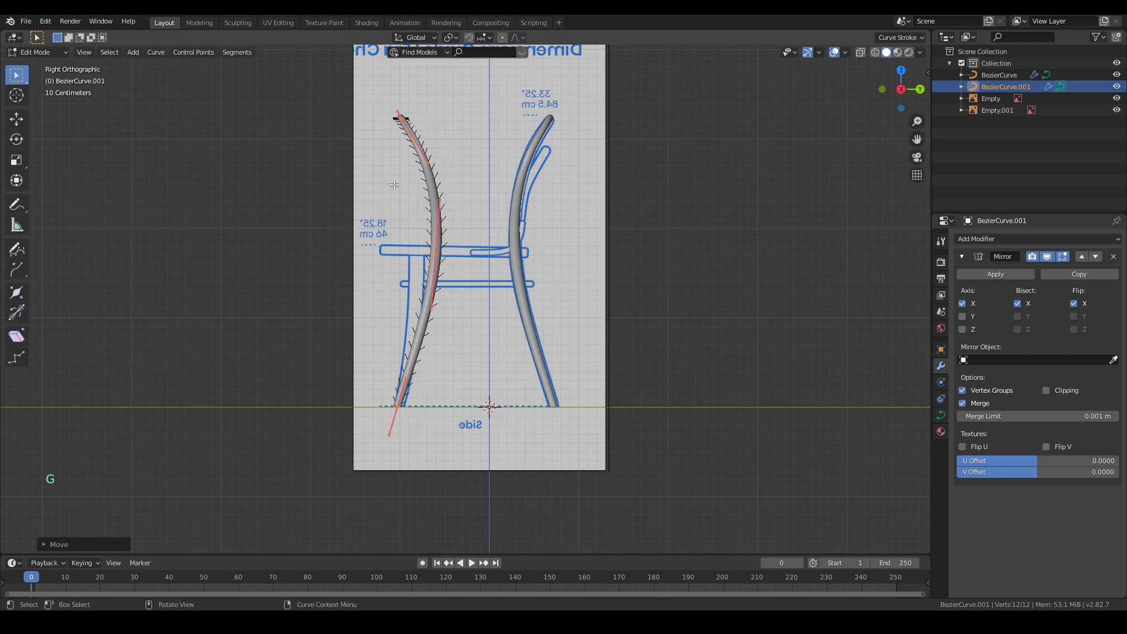
key(KP_1)
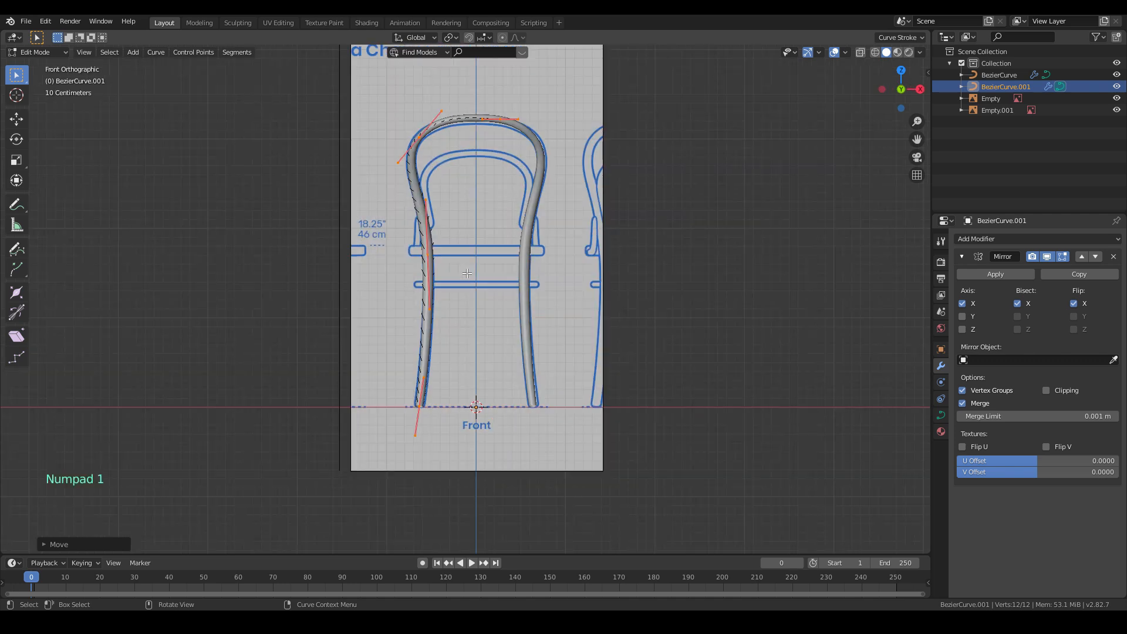
- Delete the front leg duplicate's control points at the top of the backrest in the side view
key(KP_3)
drag(361, 96, 453, 154)
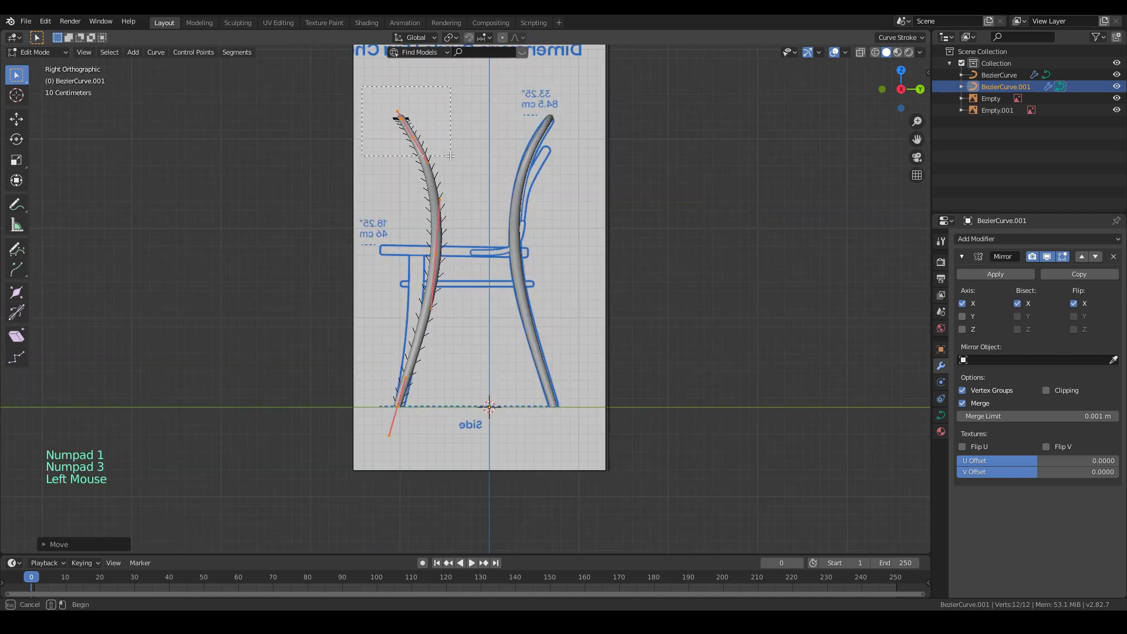
key(x)
click(452, 154)
- Move the front leg's upper point forward to the seat's underside, about -0.21 m along Y, and rotate its handles vertical
click(436, 254)
scroll(435, 254, up, 5)
mouse_move(528, 264)
shift+middle_down()
mouse_move(569, 286)
mouse_move(523, 254)
shift+middle_up()
key(g)
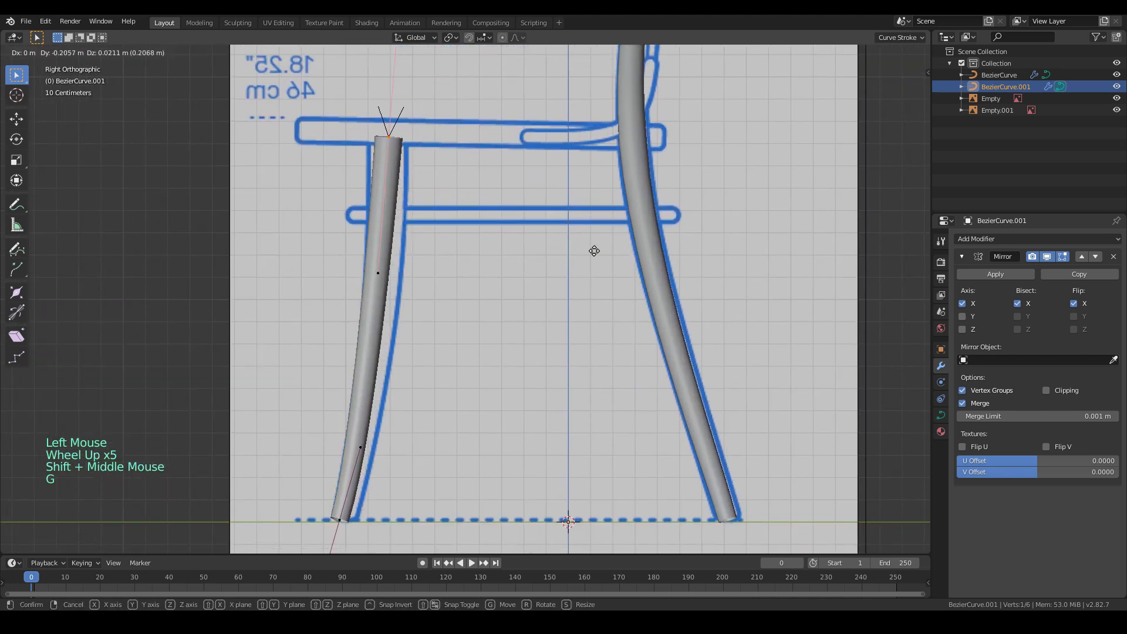
click(596, 282)
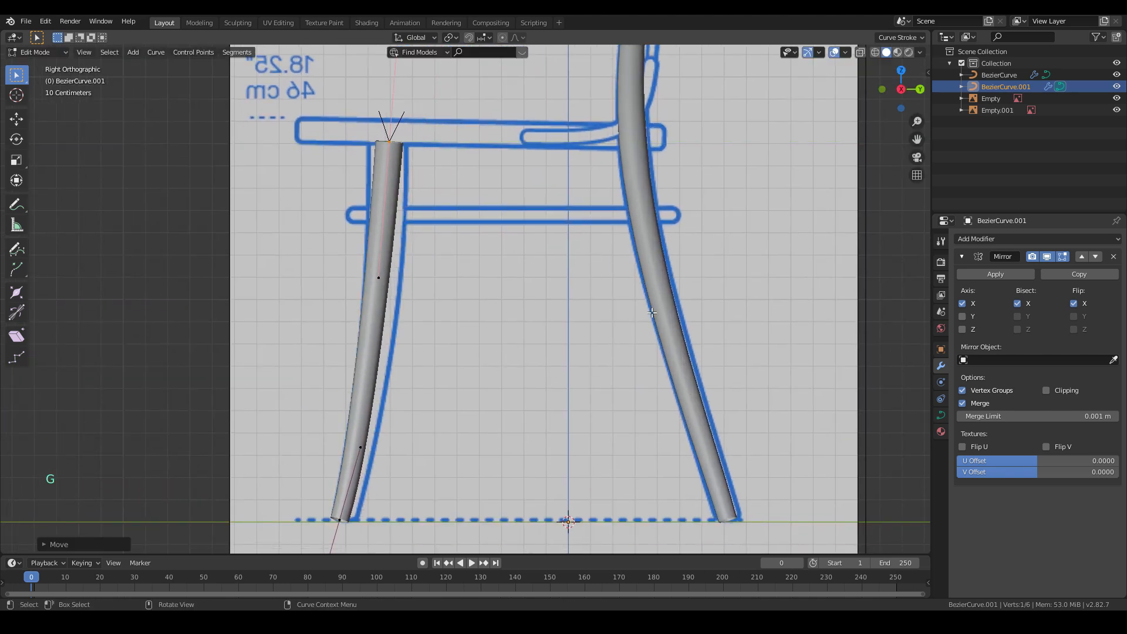
key(r)
click(680, 297)
- Move the front leg's foot point slightly inward so the leg sits inside the side blueprint's outline
click(320, 508)
key(g)
click(320, 507)
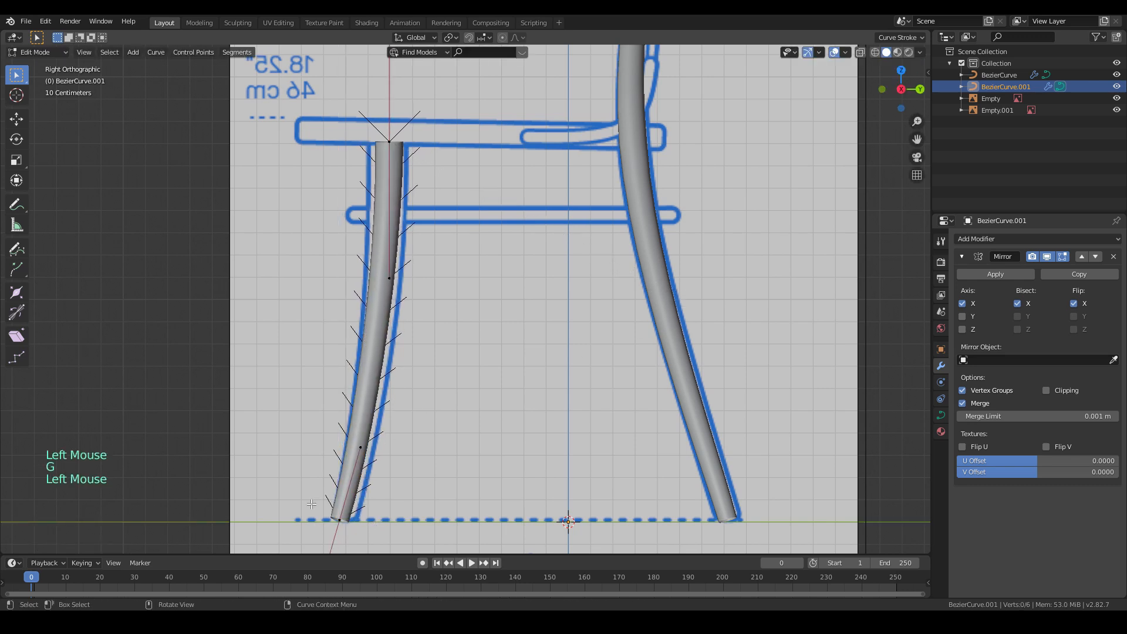
click(354, 523)
key(g)
click(357, 524)
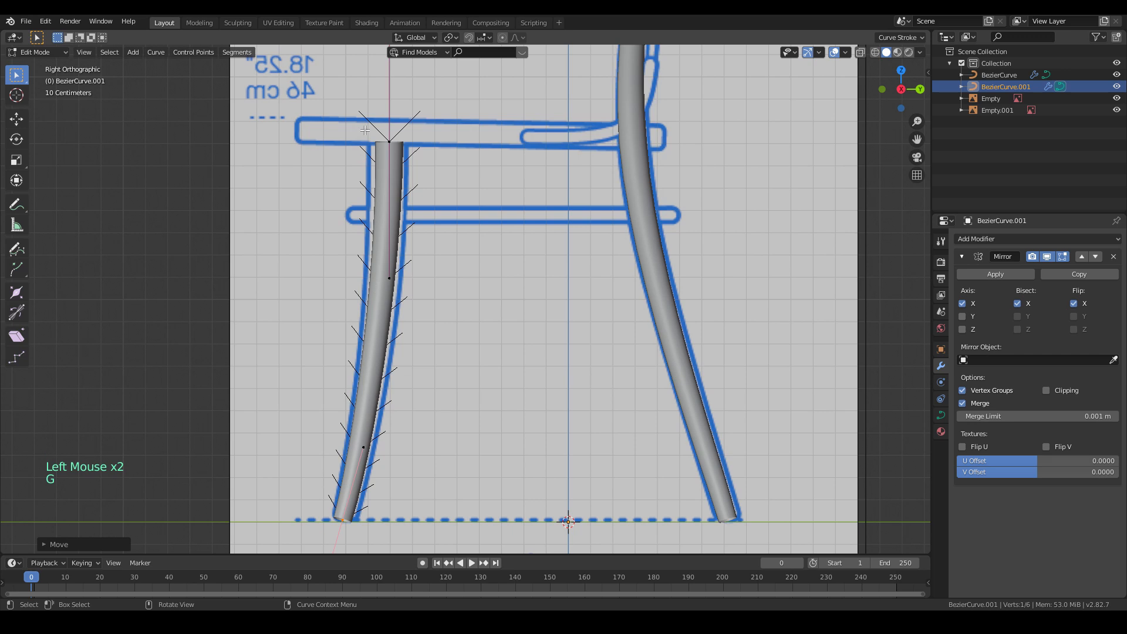
- Fatten the curve at the front leg's top point by a factor of about 1.21
click(386, 144)
key(alt+s)
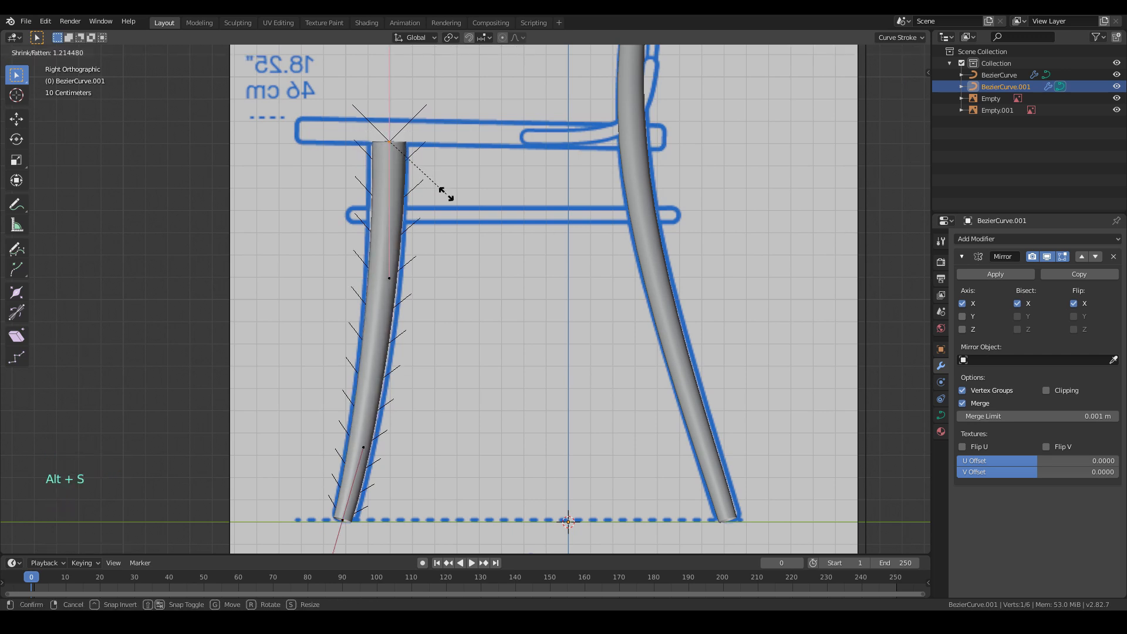
click(446, 194)
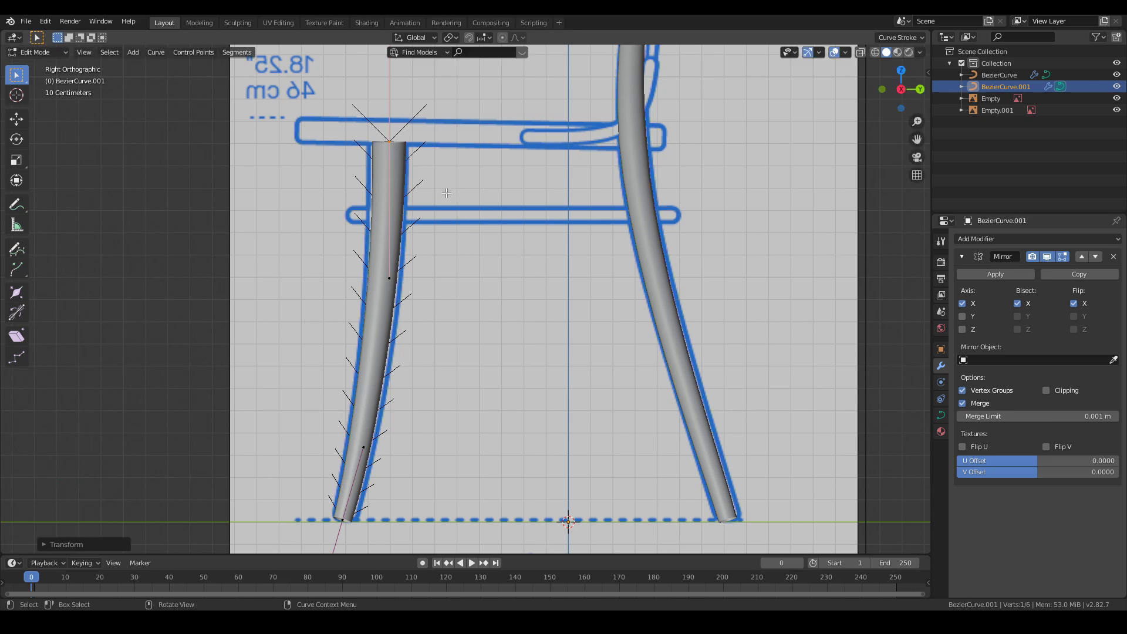
- Leave curve editing and examine the front legs in front, perspective and side views against the blueprints
key(KP_1)
scroll(455, 194, down, 3)
key(z)
mouse_move(497, 287)
middle_down()
mouse_move(420, 300)
mouse_move(506, 307)
mouse_move(411, 290)
mouse_move(501, 297)
middle_up()
scroll(461, 290, down, 1)
key(Tab)
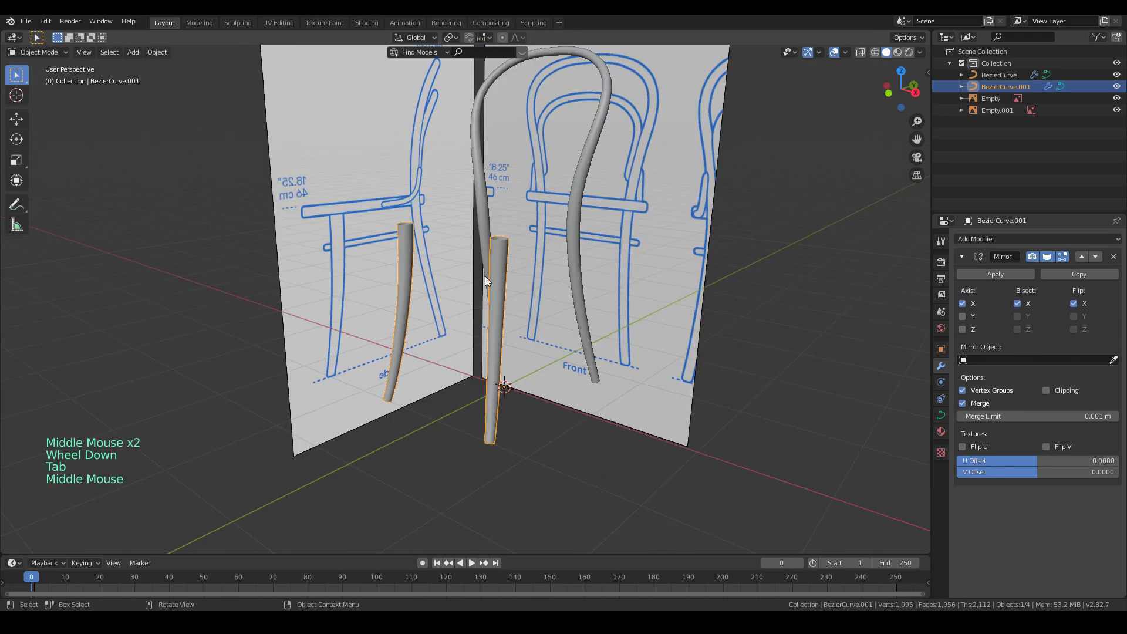
key(KP_1)
key(KP_3)
scroll(485, 276, up, 3)
shift+middle_drag(485, 276, 435, 290)
scroll(432, 241, down, 3)
shift+middle_drag(432, 240, 461, 306)
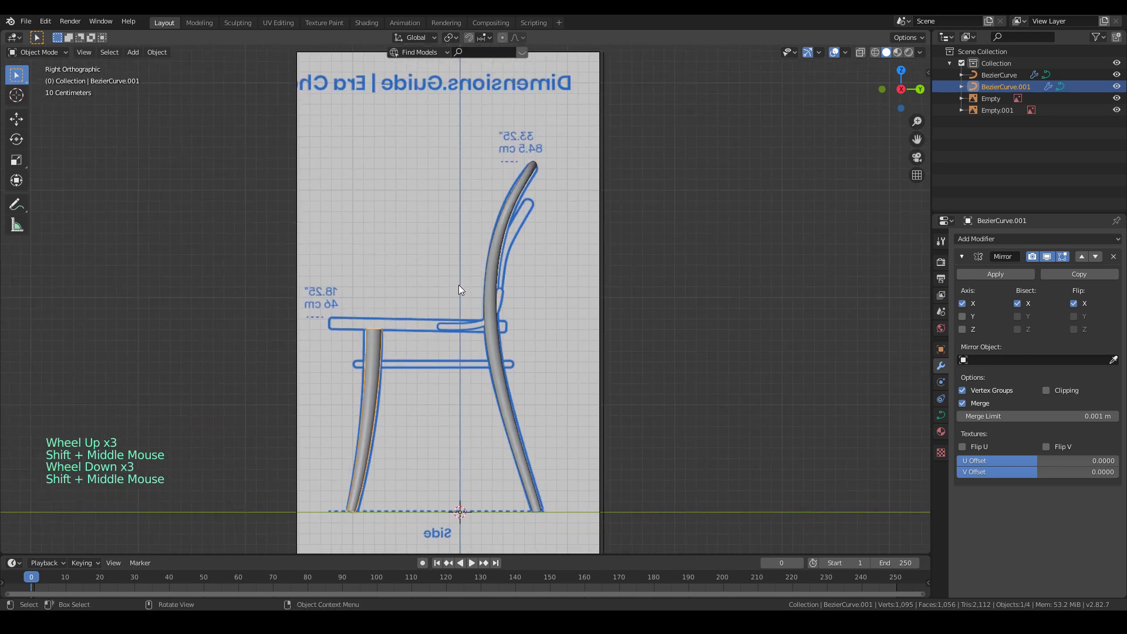
- Switch to the reference image board and examine how the curved braces run beneath the seat between the chair's legs
key(alt+Tab)
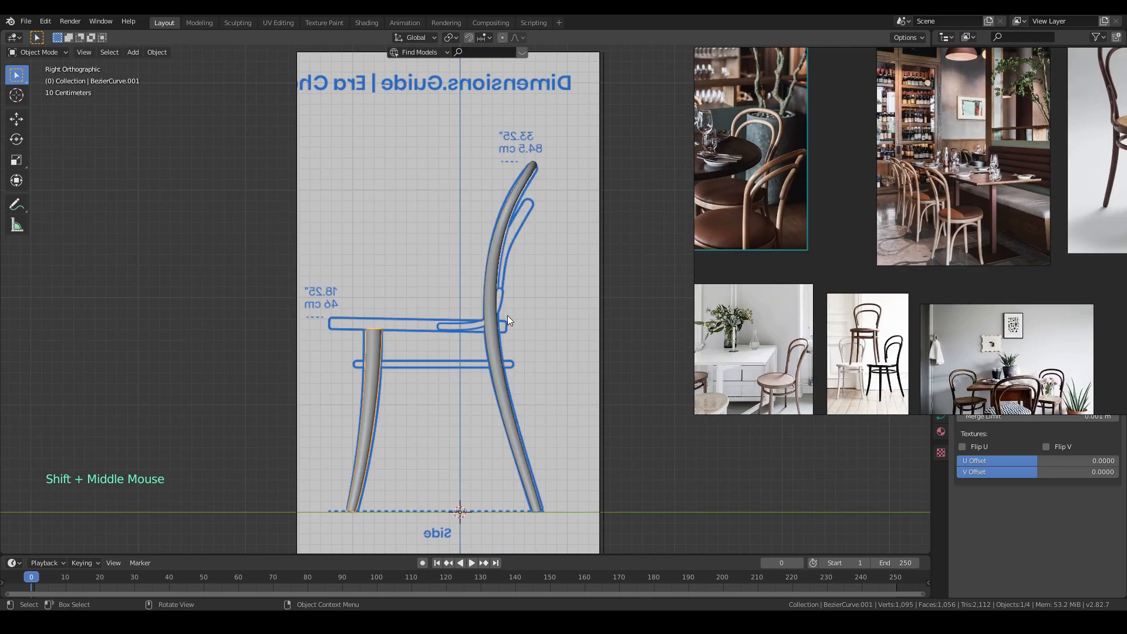
scroll(864, 217, down, 2)
middle_drag(865, 217, 736, 228)
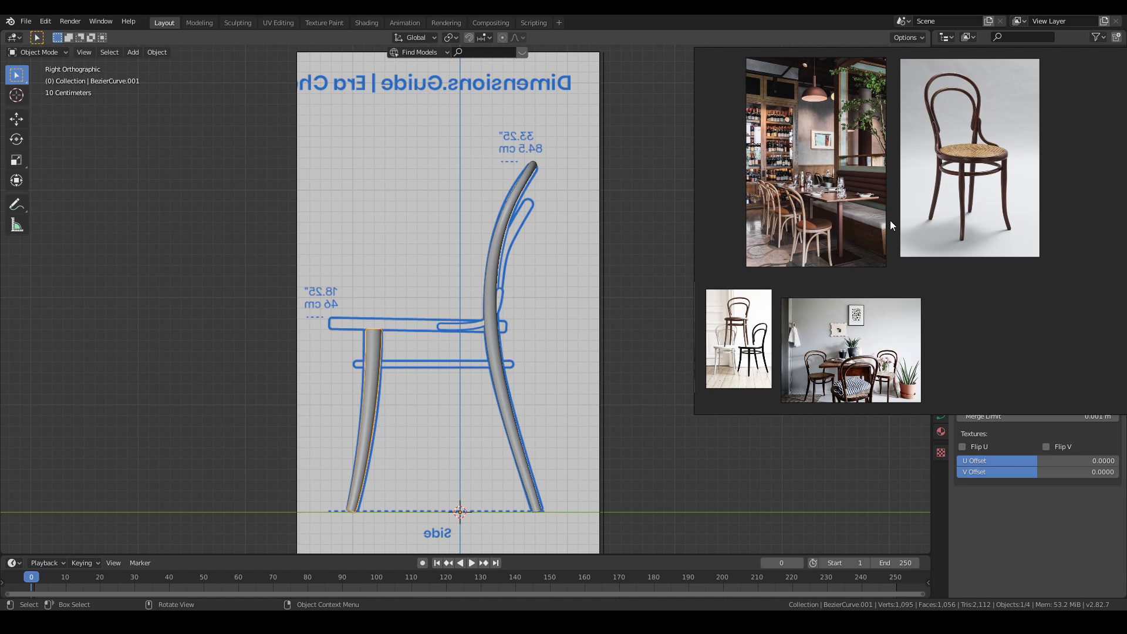
scroll(986, 122, up, 4)
scroll(893, 246, down, 3)
scroll(935, 205, up, 1)
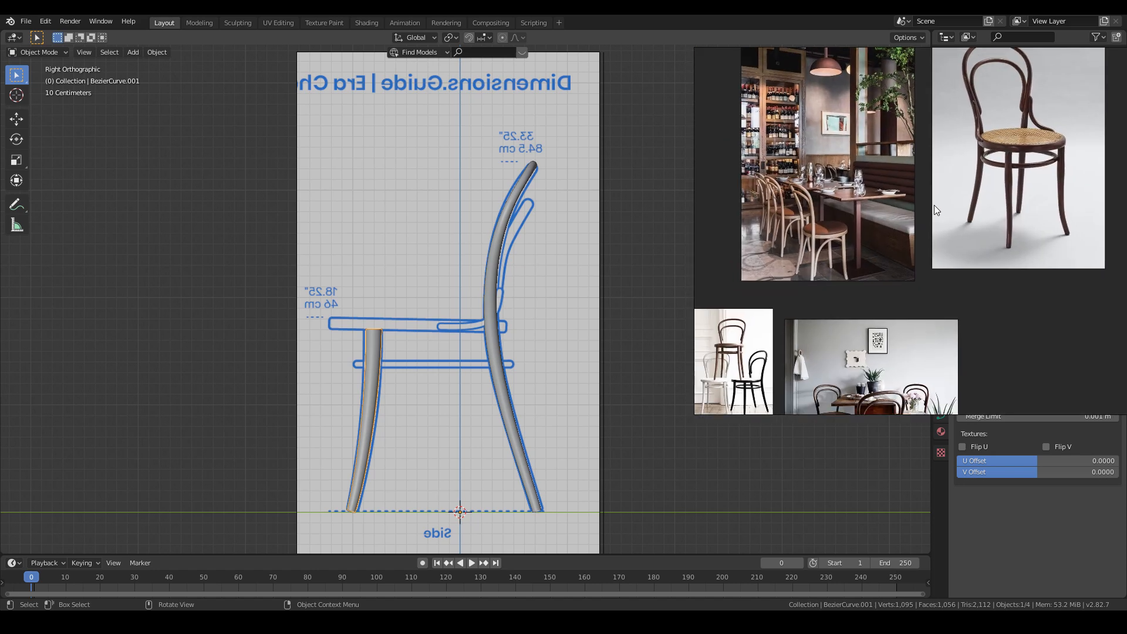
scroll(788, 290, up, 3)
scroll(803, 245, down, 1)
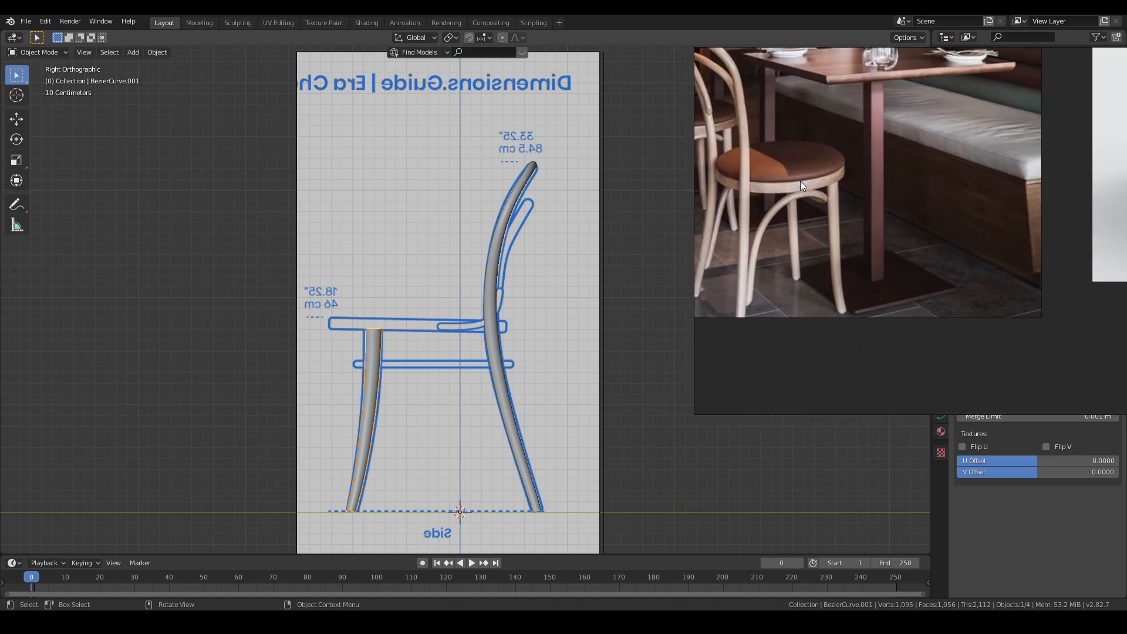
scroll(706, 265, down, 3)
middle_drag(788, 244, 986, 139)
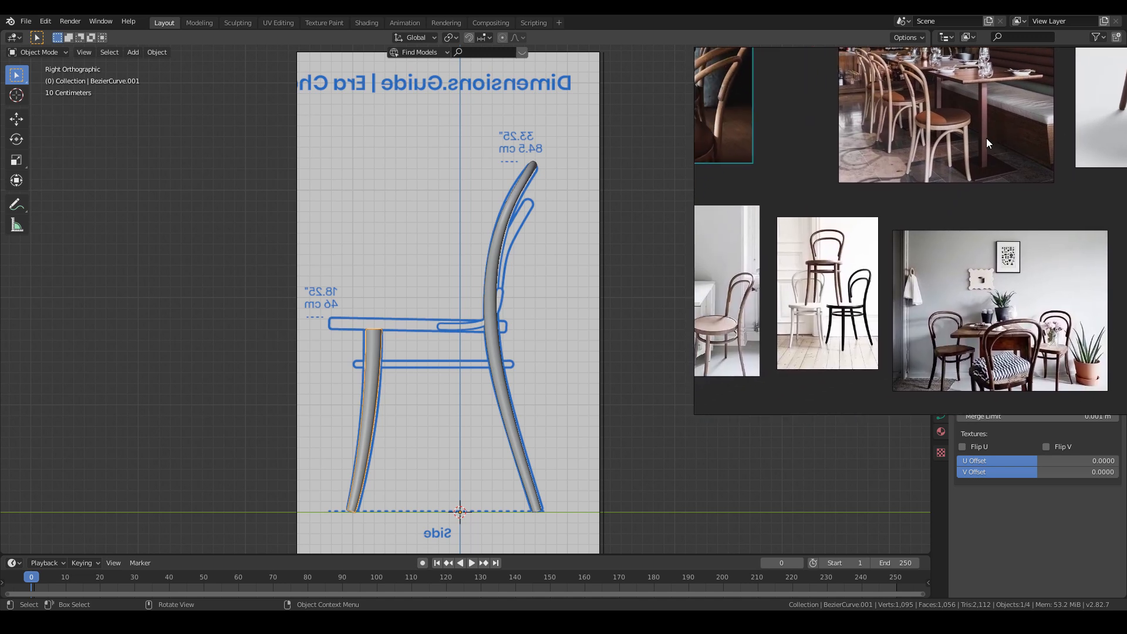
middle_drag(1067, 110, 863, 264)
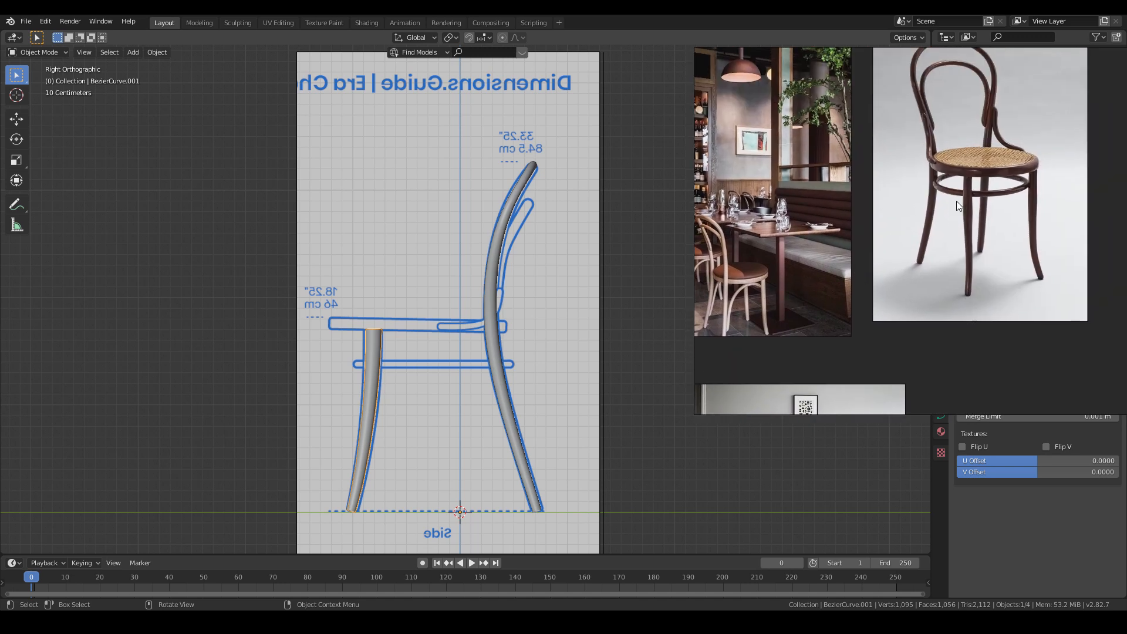
middle_drag(920, 238, 859, 263)
scroll(886, 261, up, 5)
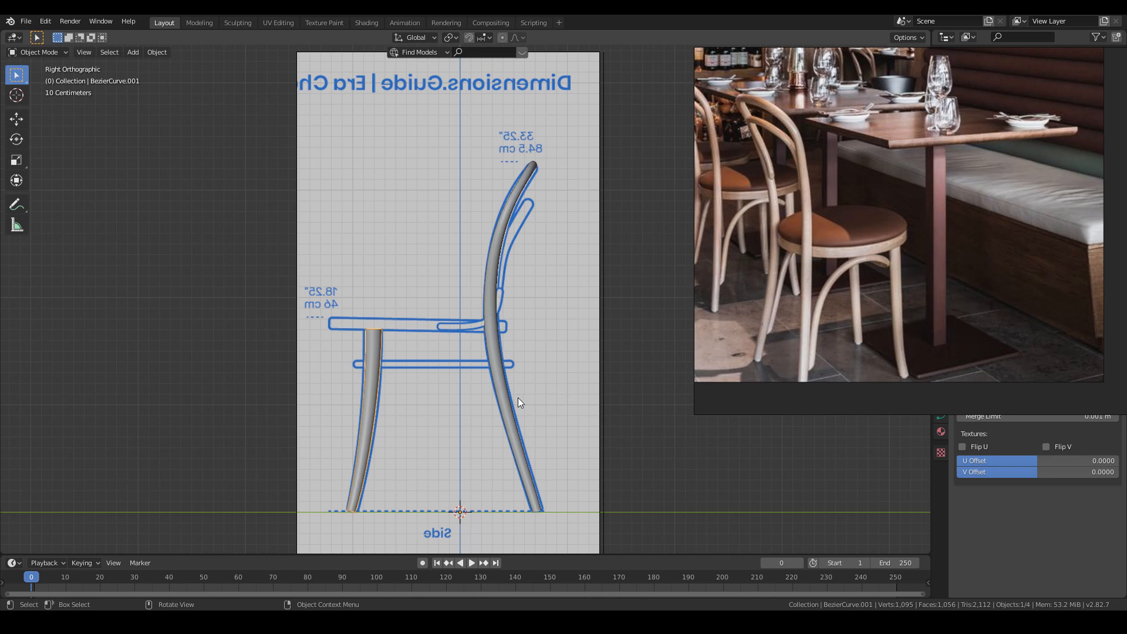
- Duplicate the back frame curve in place and open the copy for point editing
click(512, 414)
shift+middle_drag(548, 421, 568, 305)
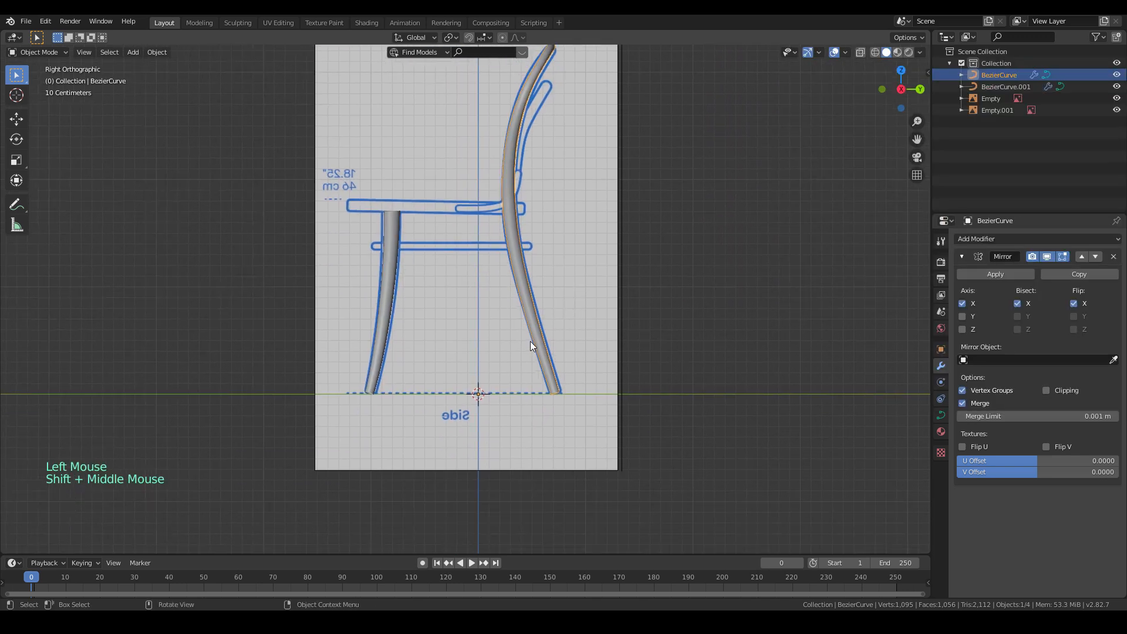
shift+middle_drag(530, 342, 534, 360)
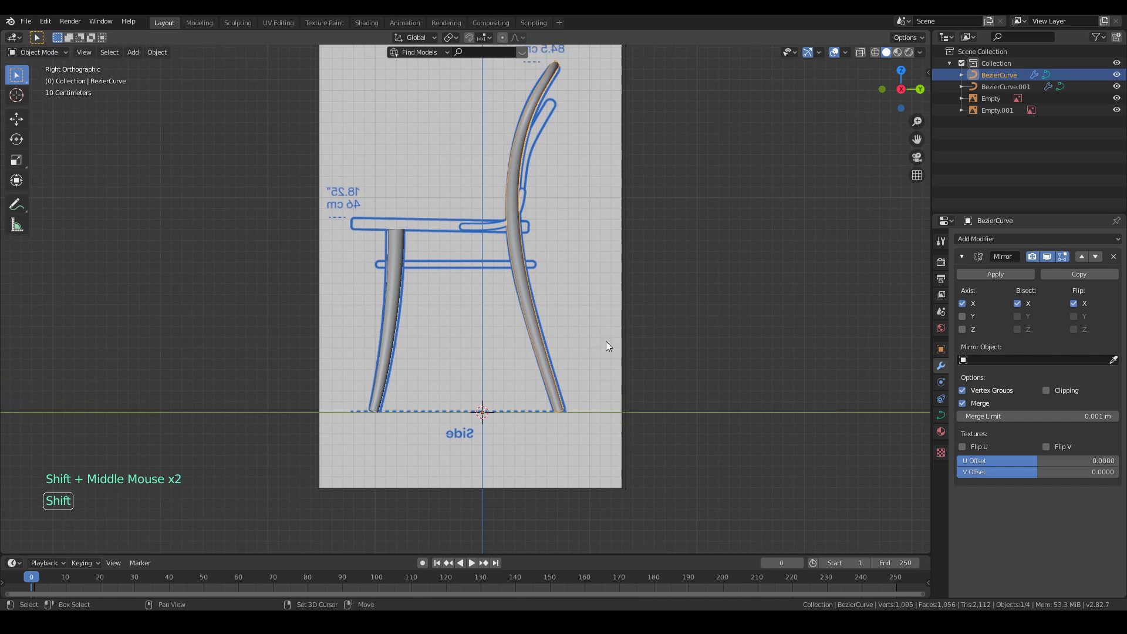
key(shift+d)
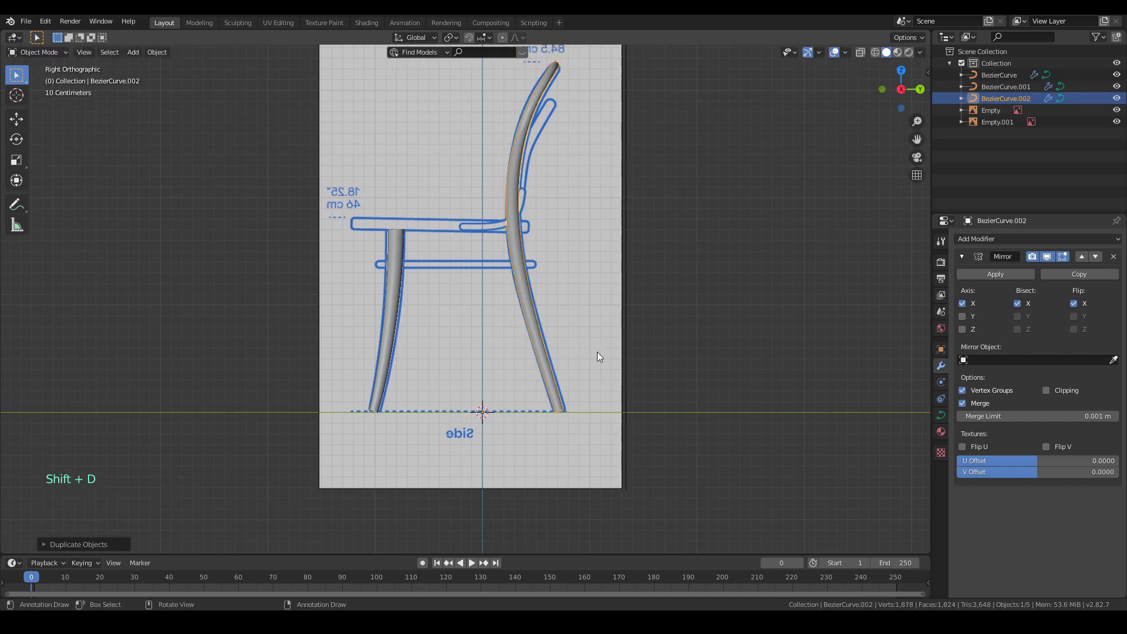
key(Tab)
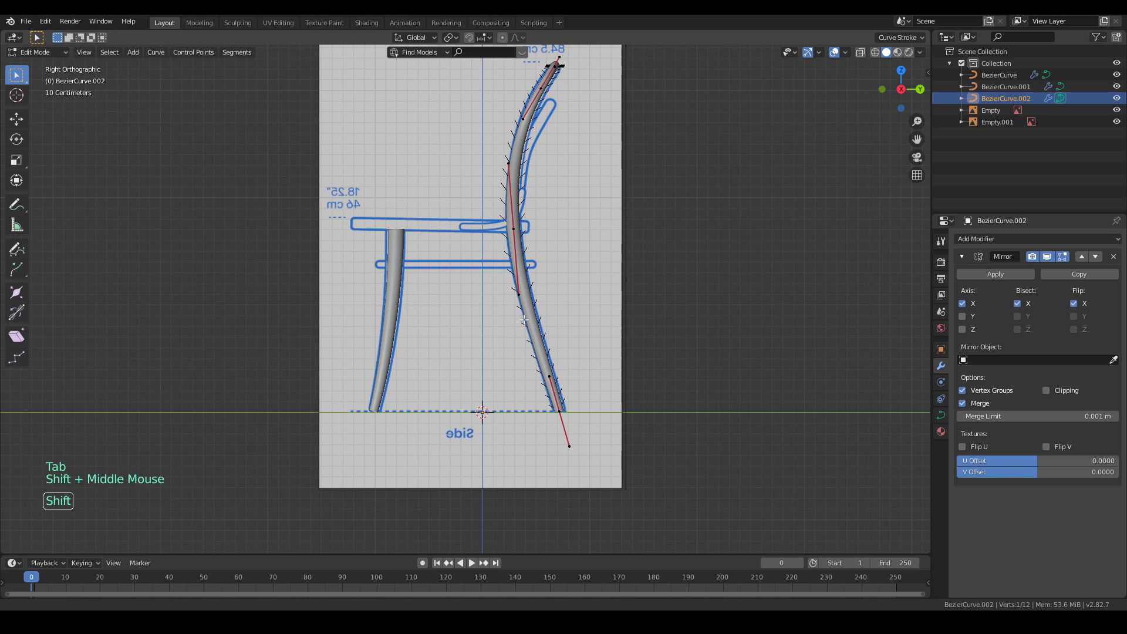
- Delete all of the copy's points except the foot, and move that point partway up the rear leg's inner side
shift+middle_drag(483, 122, 548, 148)
scroll(539, 295, down, 3)
drag(437, 127, 581, 353)
scroll(532, 332, up, 4)
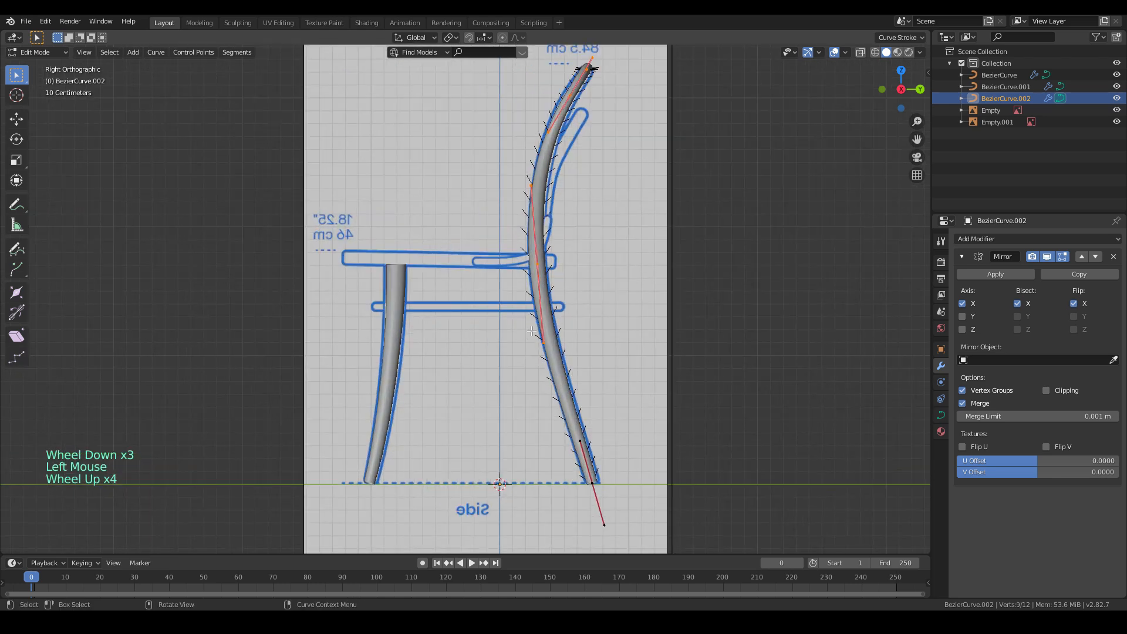
key(x)
click(590, 266)
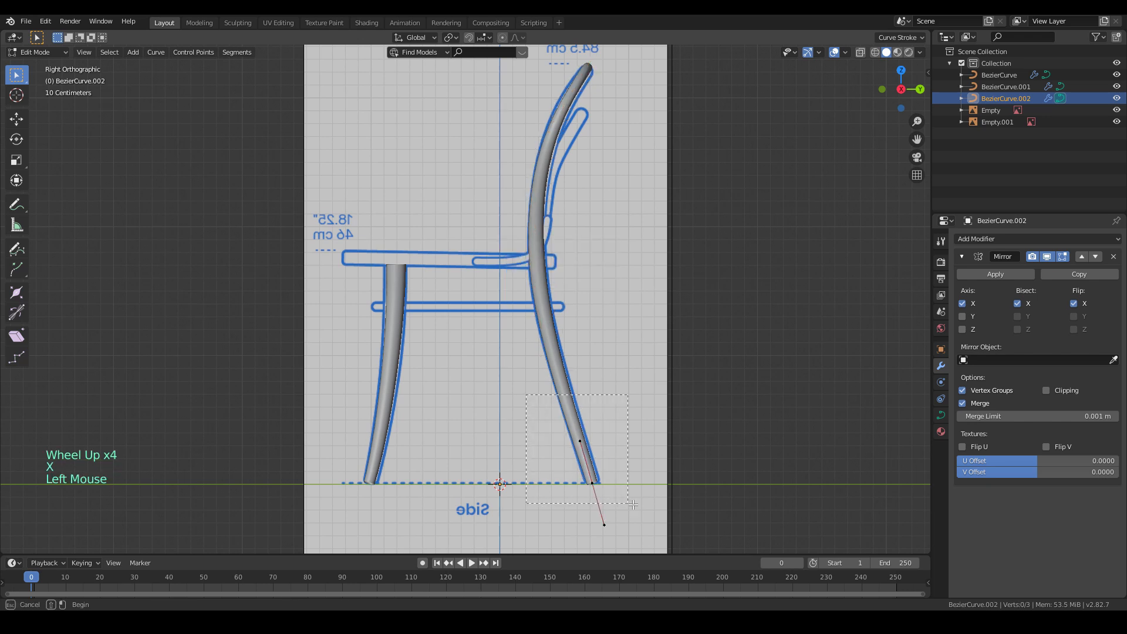
key(g)
click(620, 473)
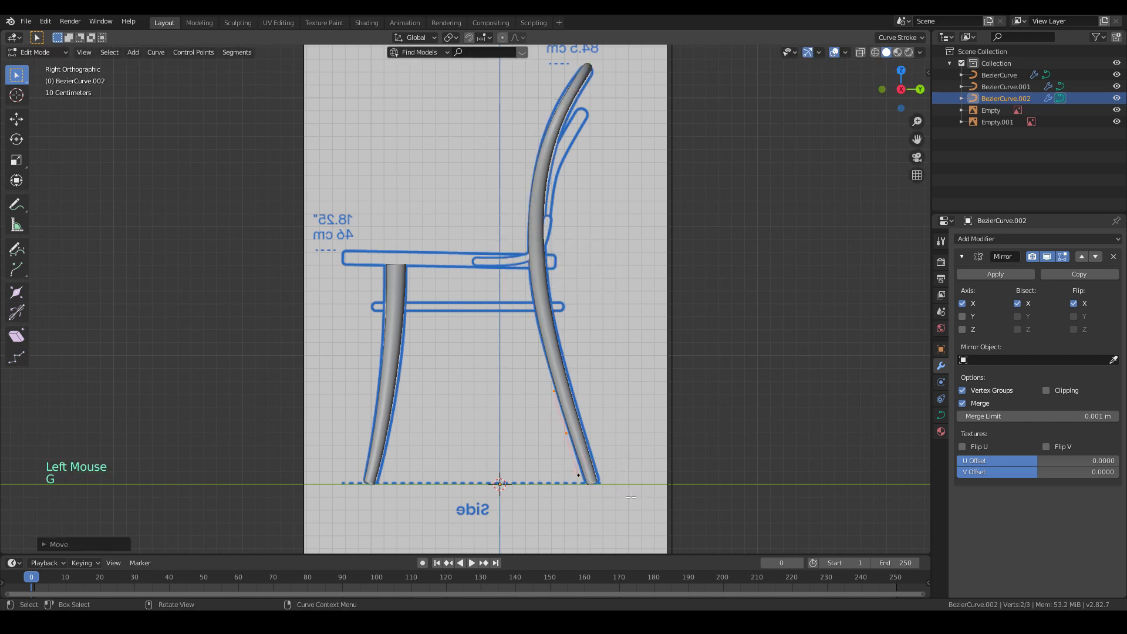
- Extrude a new point to midway beneath the seat, rotate its handles about -74° to horizontal and lengthen them to form an arch
key(e)
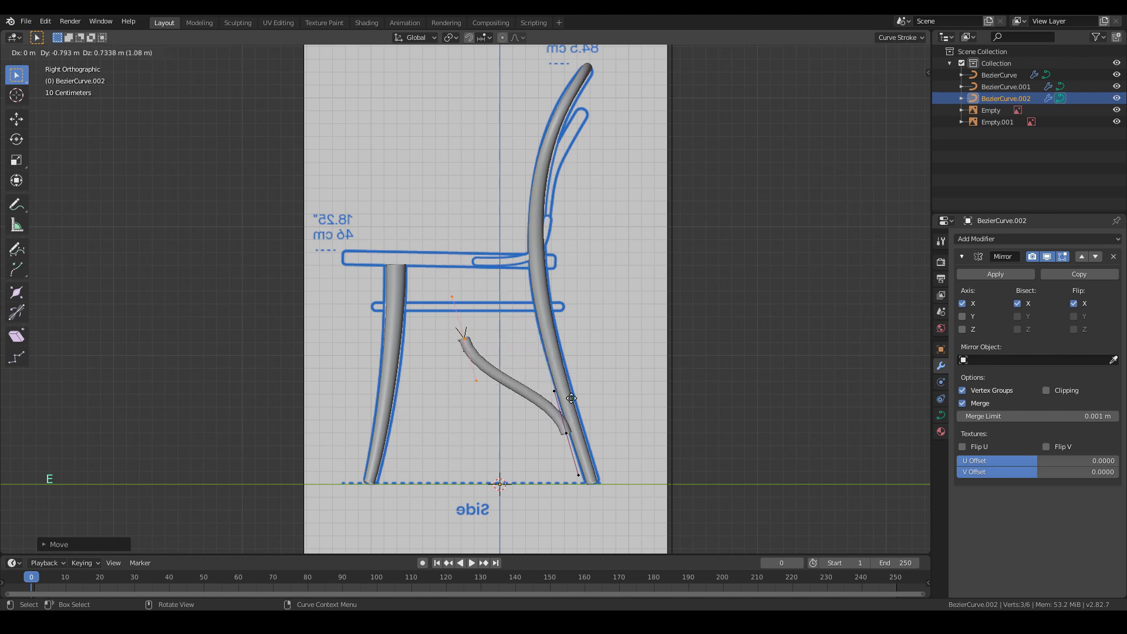
click(531, 359)
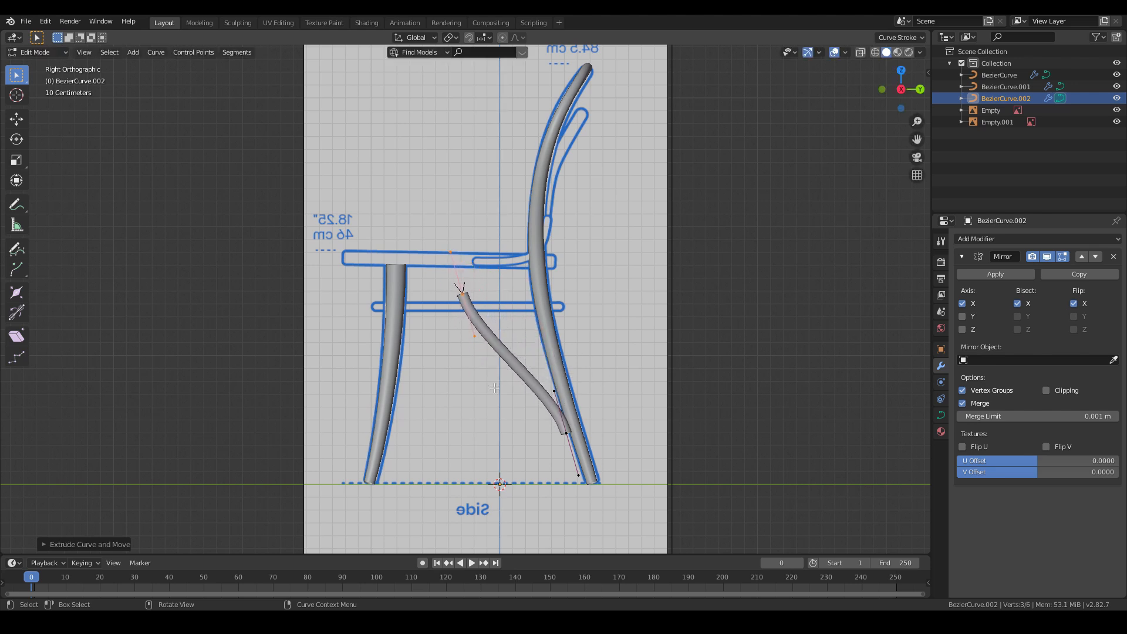
key(r)
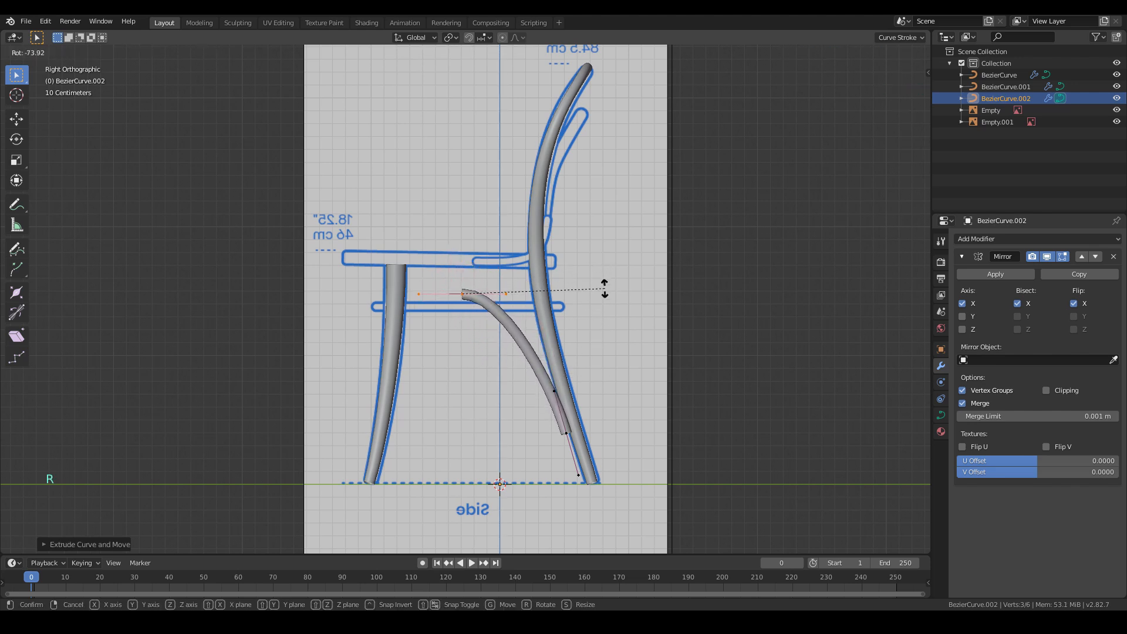
click(606, 290)
key(s)
click(695, 286)
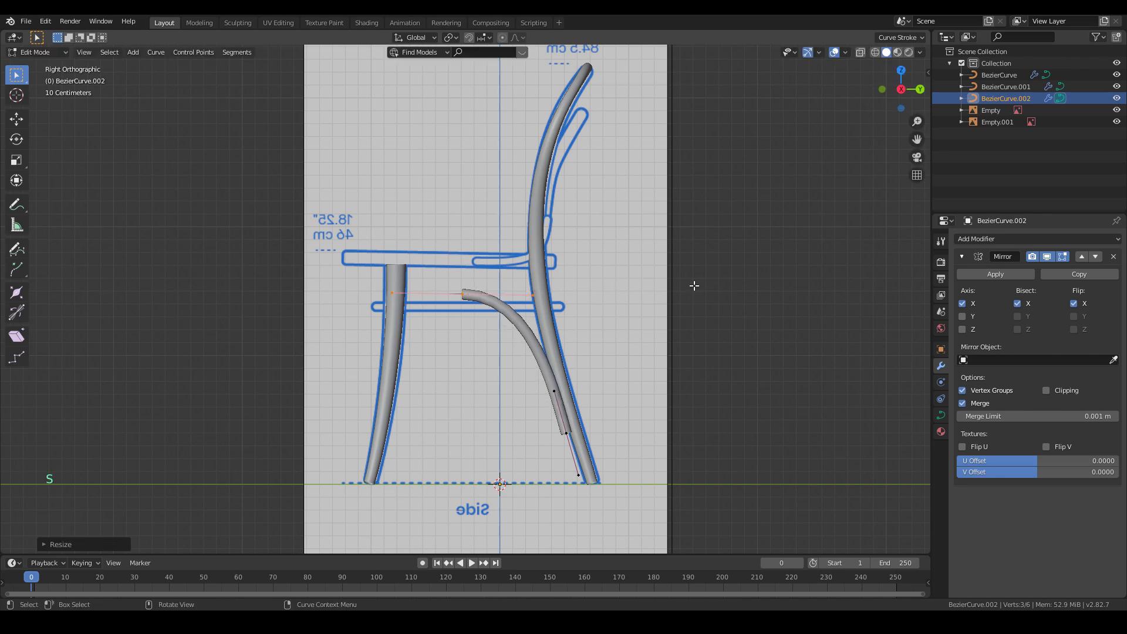
- Extrude the arched brace to the front leg, then rotate the new end point downward along the leg and shorten its handles
key(e)
click(599, 309)
key(r)
click(574, 184)
key(s)
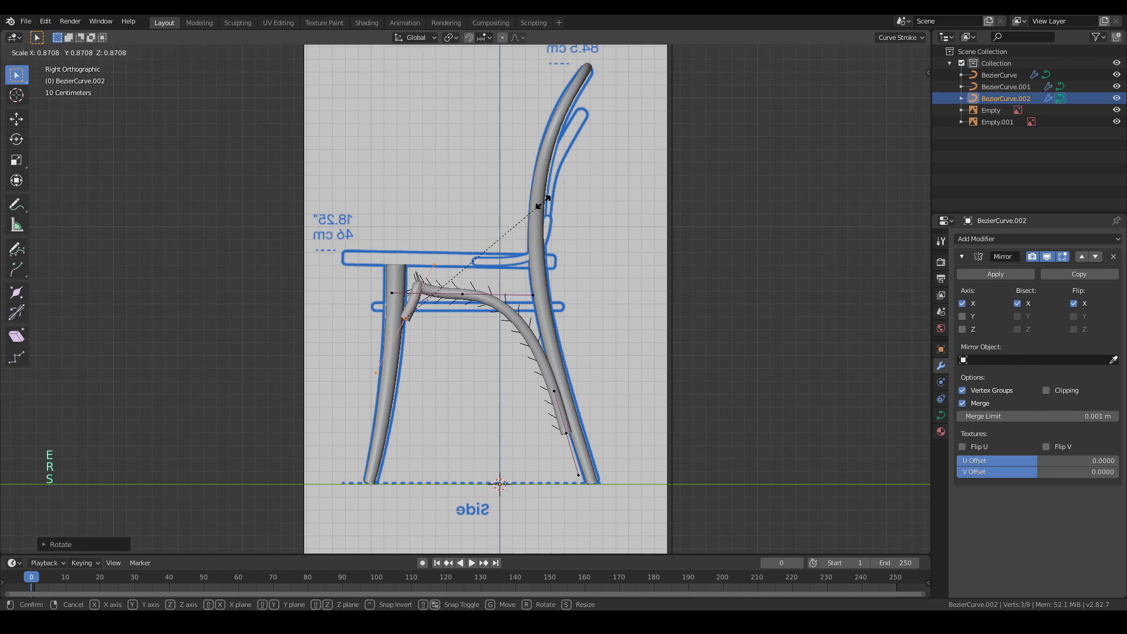
click(477, 260)
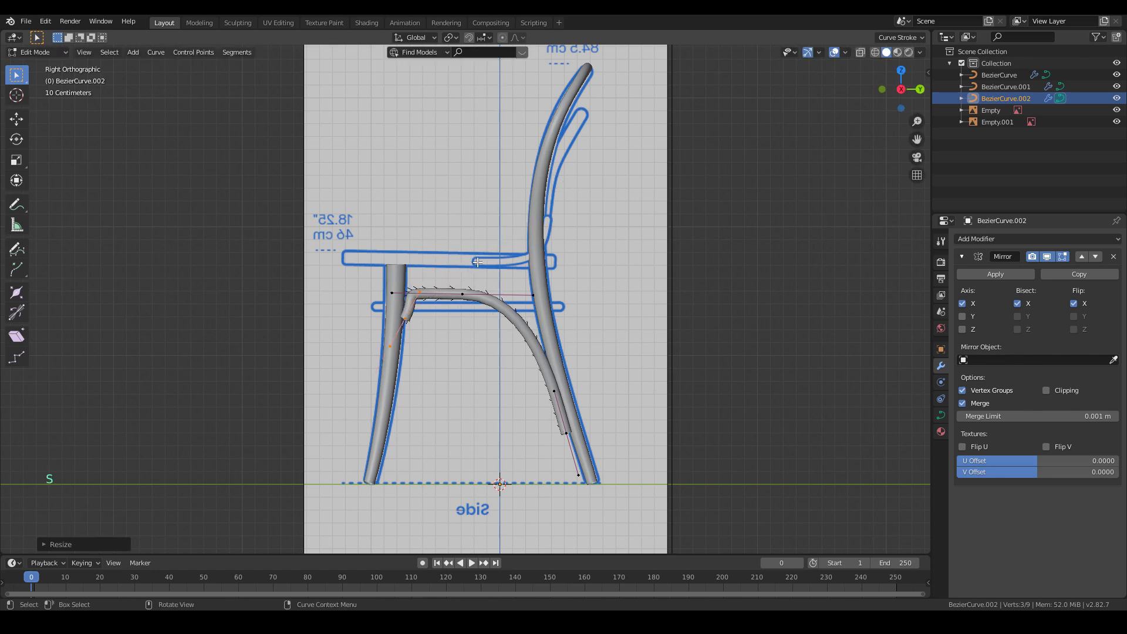
- Raise the brace's middle point along Z to just below the seat and shift it slightly toward the rear leg
click(488, 303)
key(g)
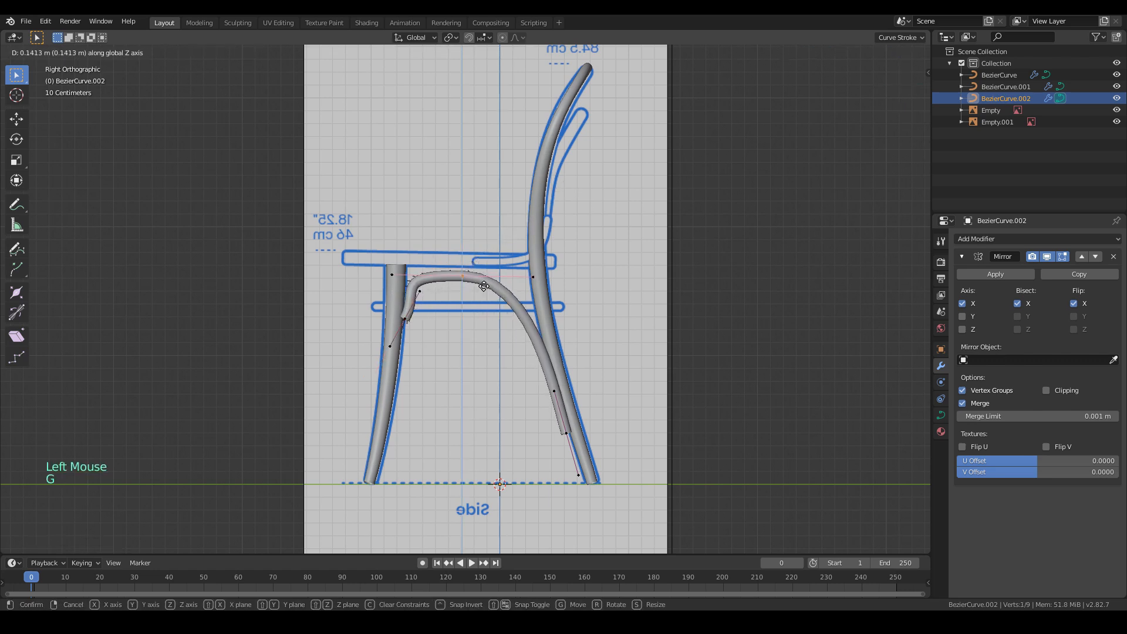
click(487, 285)
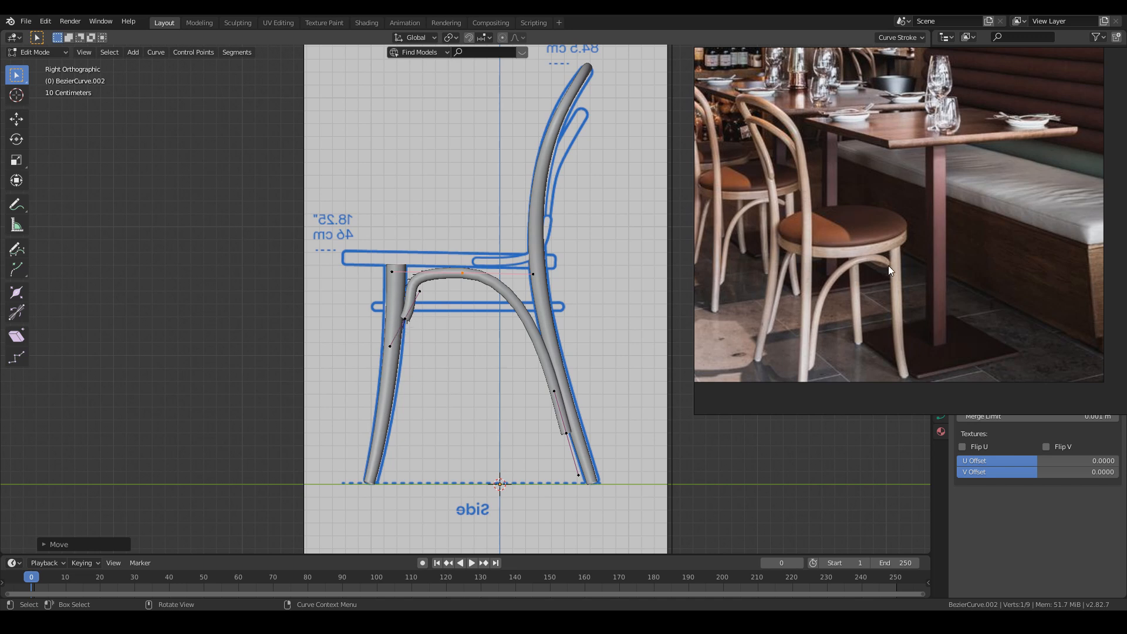
scroll(457, 307, up, 3)
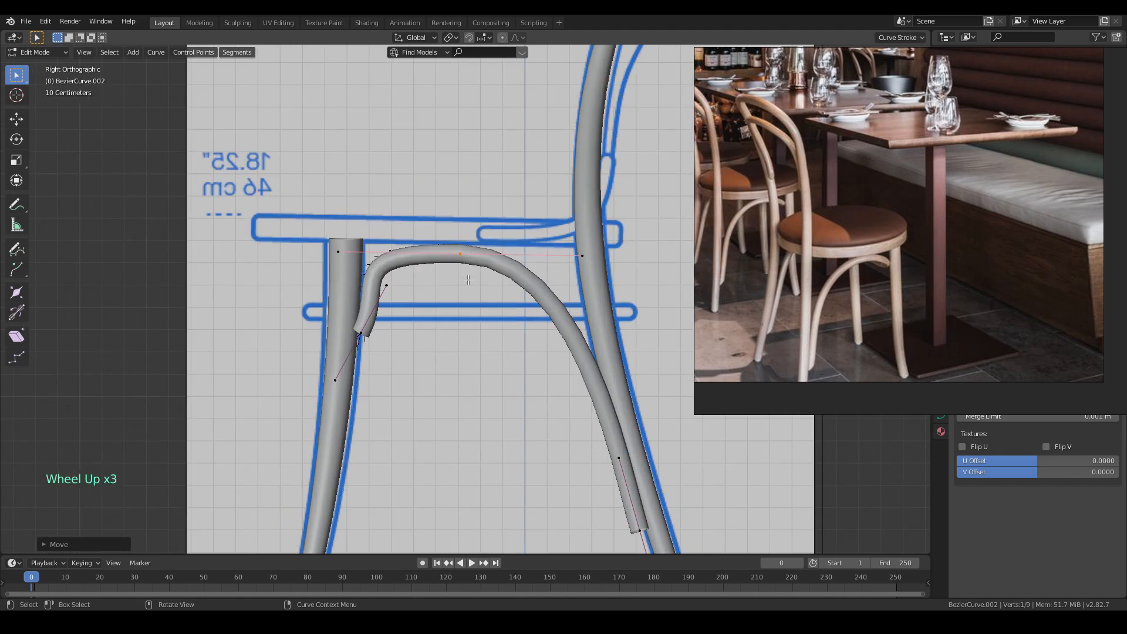
click(479, 253)
key(g)
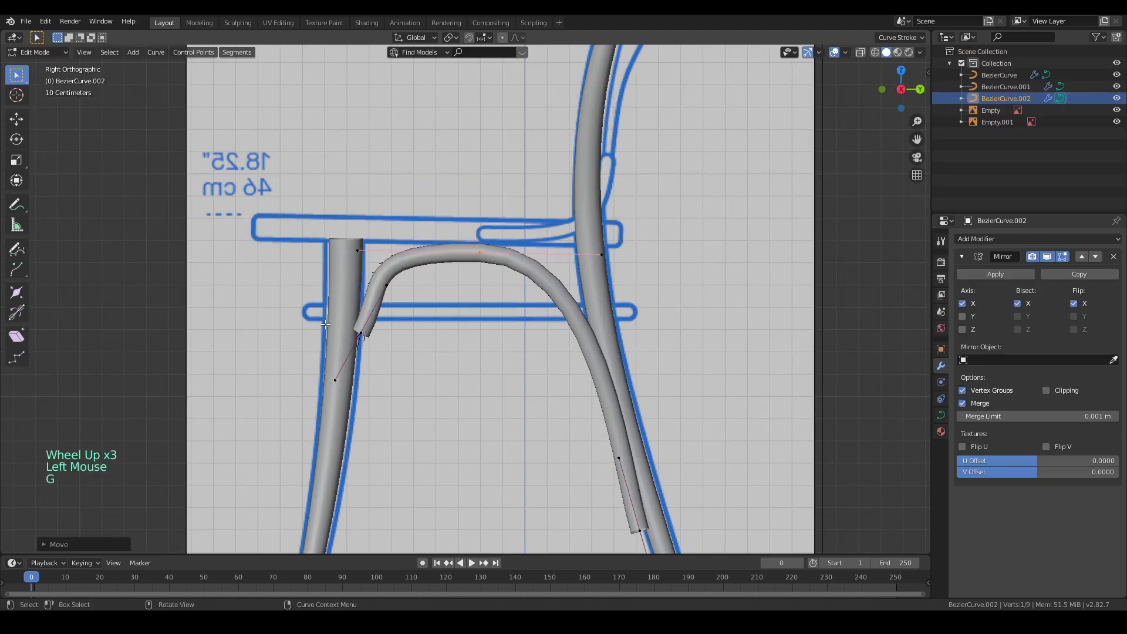
- Move the brace's front end point about 0.62 m along X to the centre line between the front legs
click(442, 321)
key(KP_1)
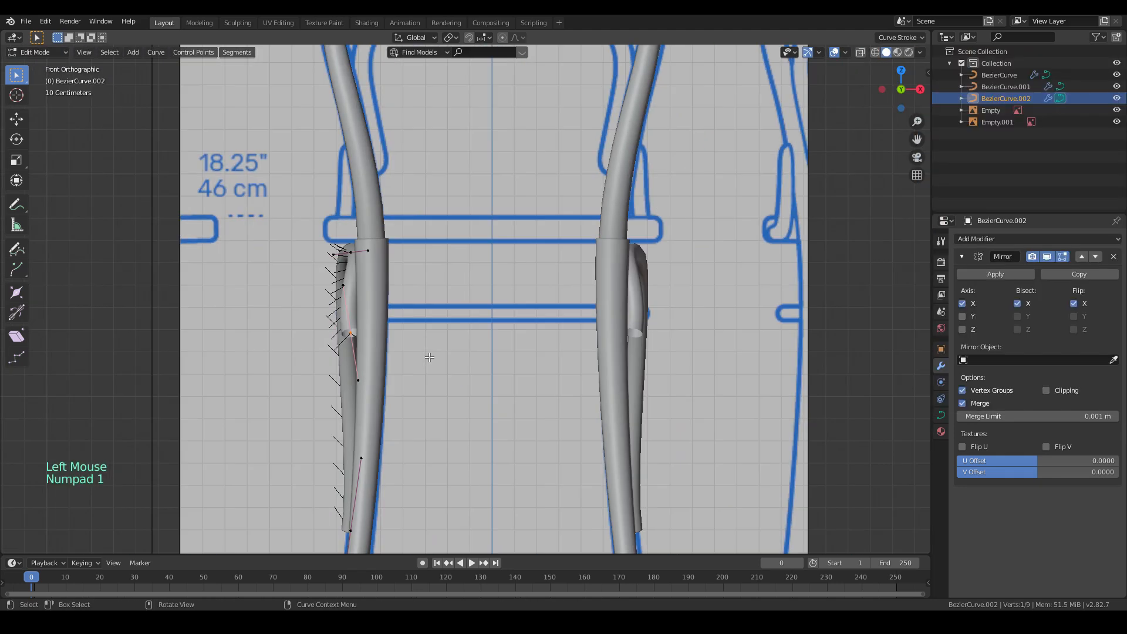
key(g)
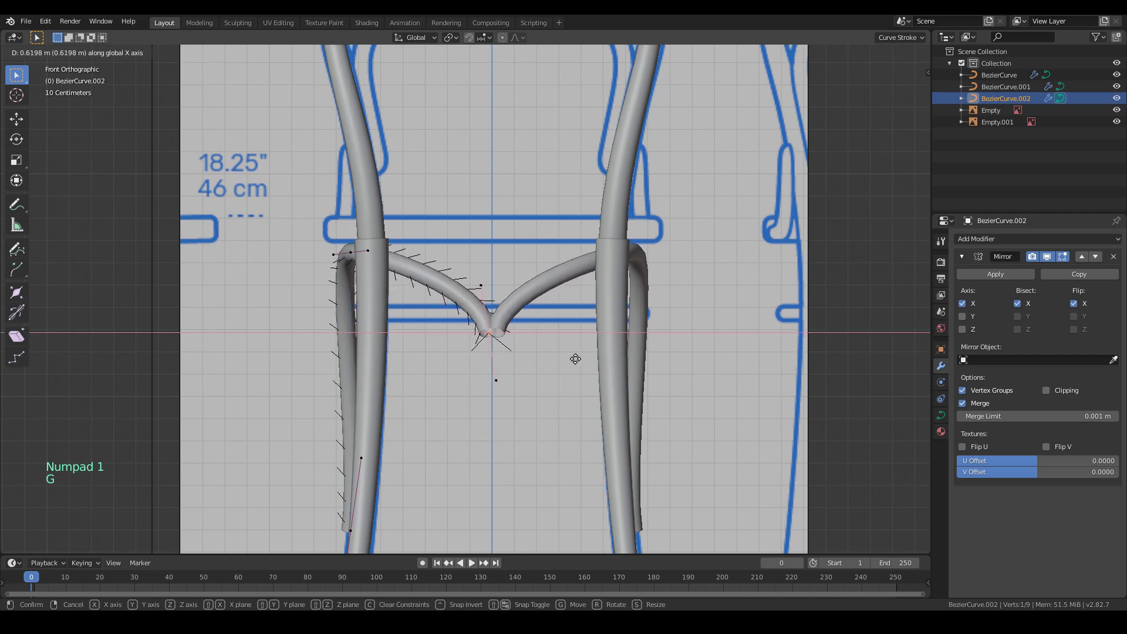
click(577, 359)
key(r)
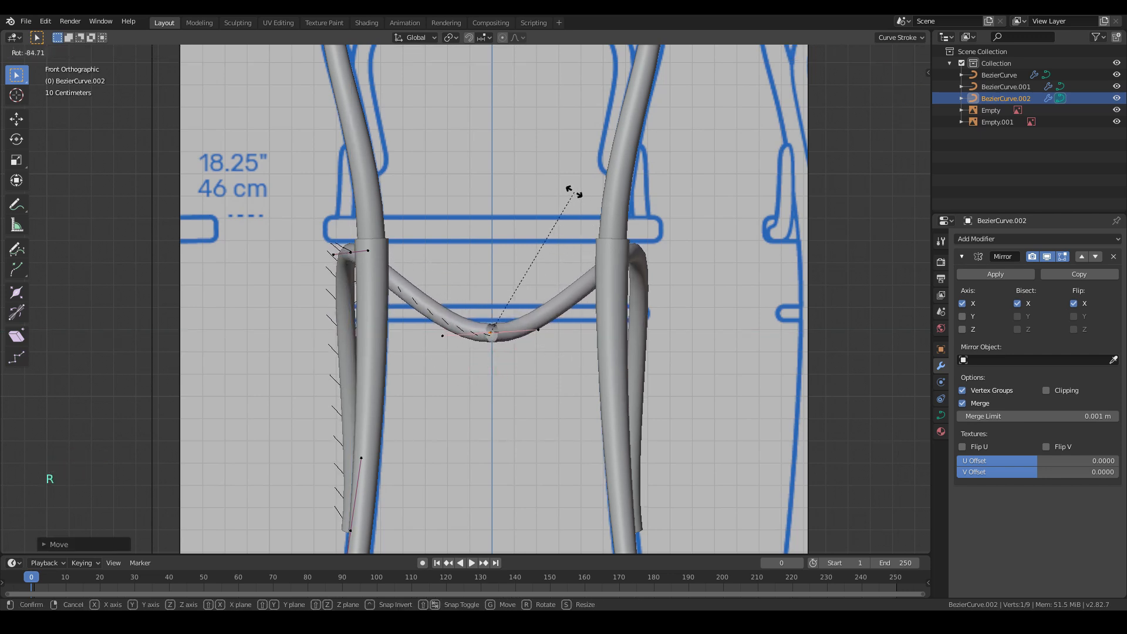
text(90)
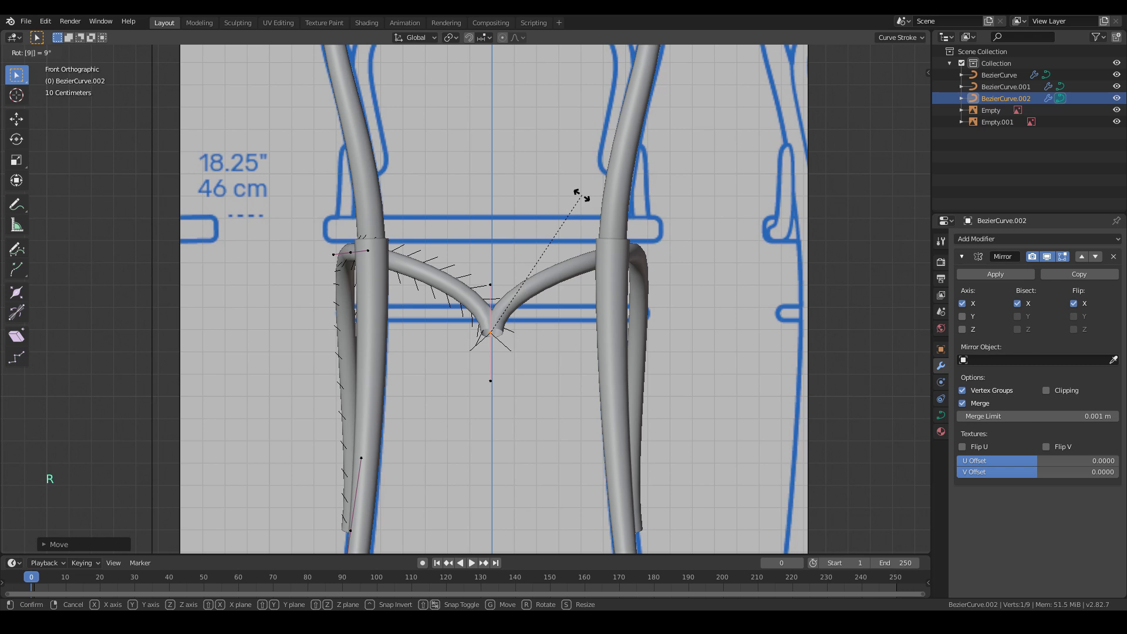
key(Return)
key(ctrl+z)
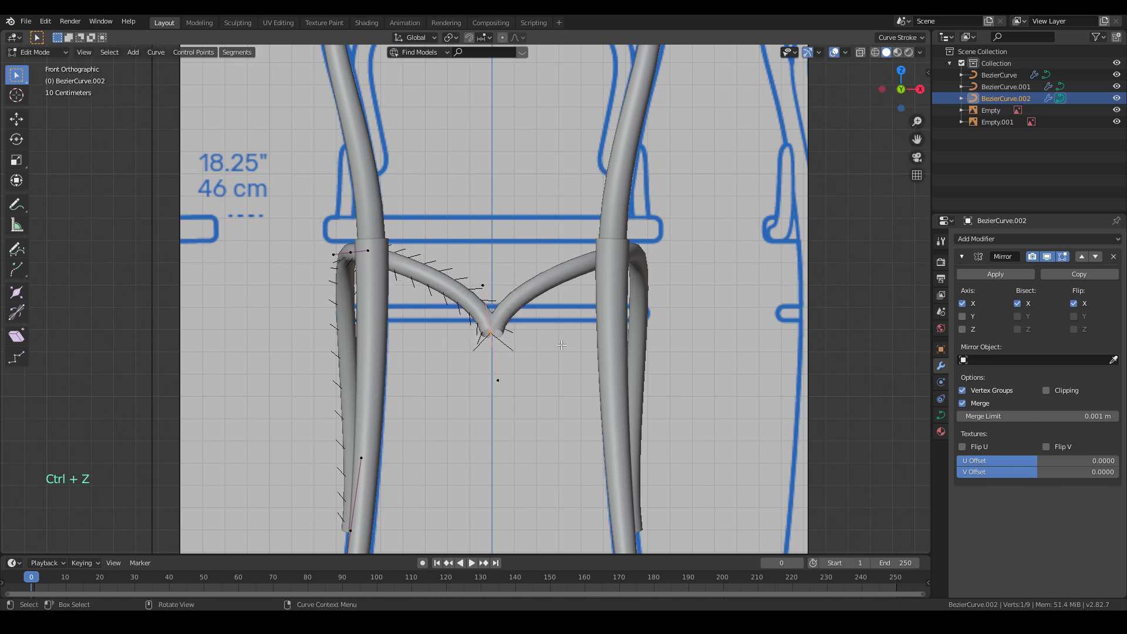
- Rotate the centre end point's handles about -81° to horizontal and lengthen them along X into a smooth sag
key(r)
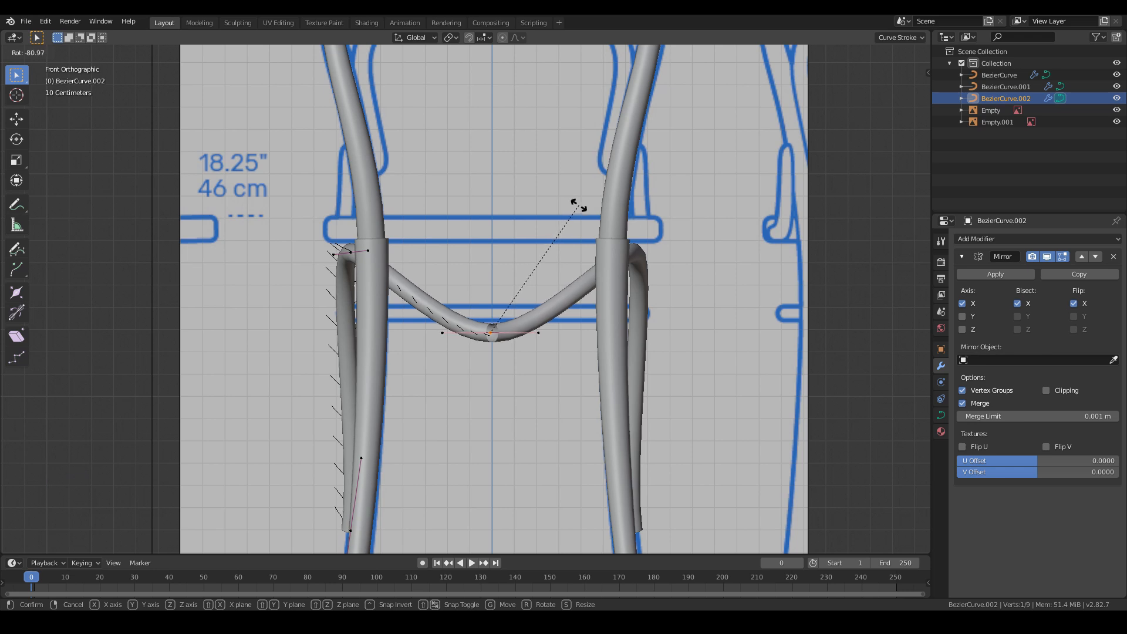
click(579, 206)
key(s)
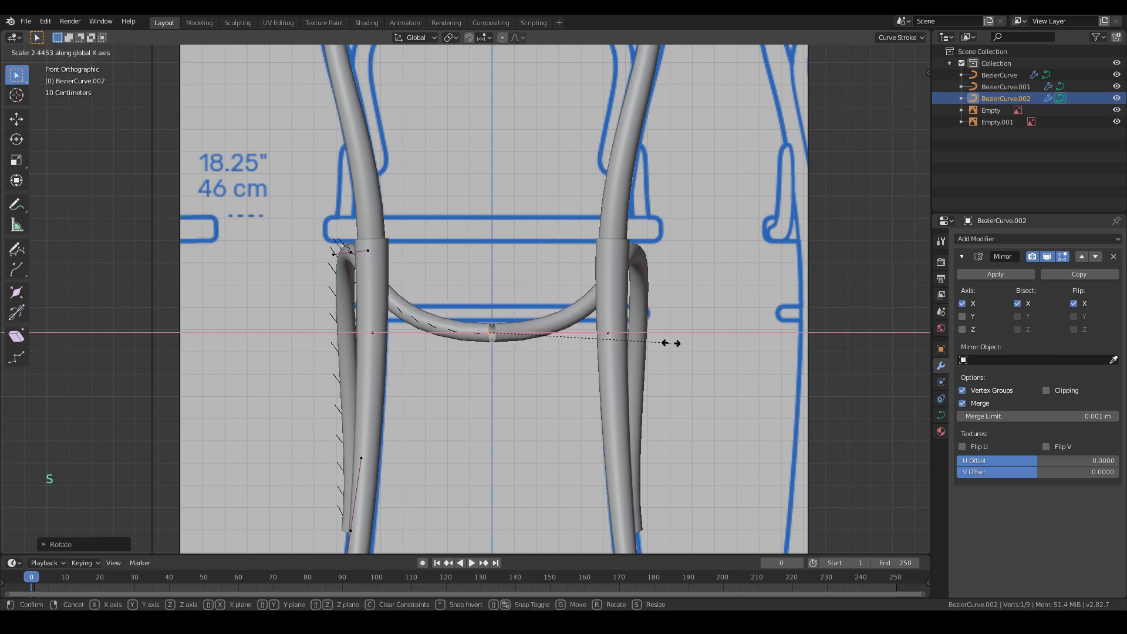
click(697, 343)
- In the top view, rotate the front centre point's handles parallel to the X axis and shorten them to round the brace's corners
key(KP_7)
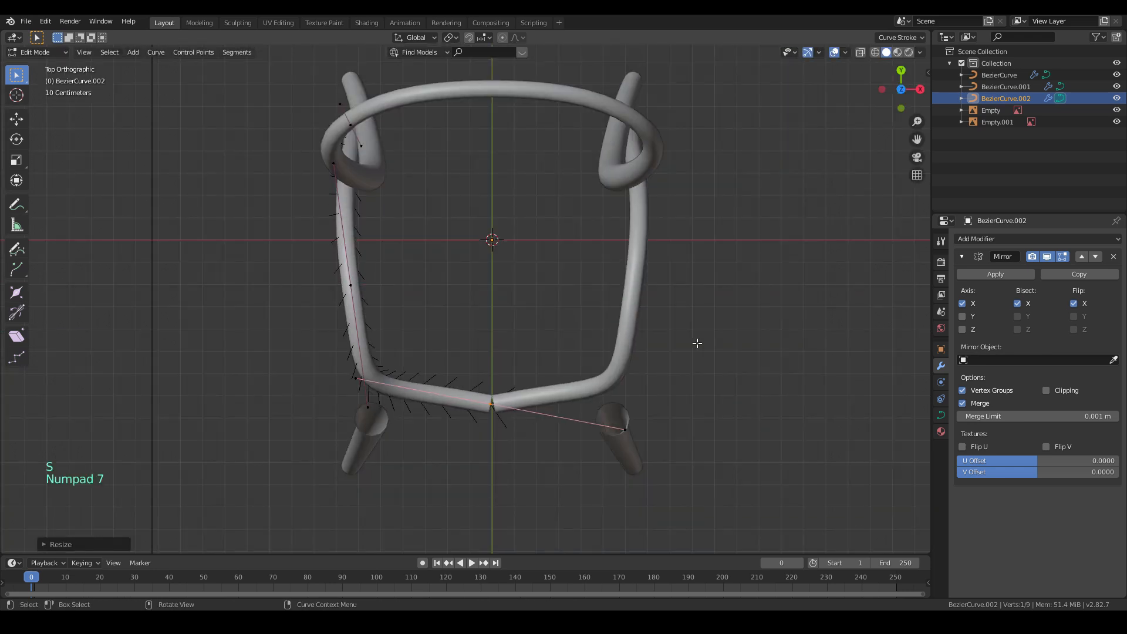
key(r)
click(720, 382)
key(g)
click(725, 382)
key(s)
click(599, 413)
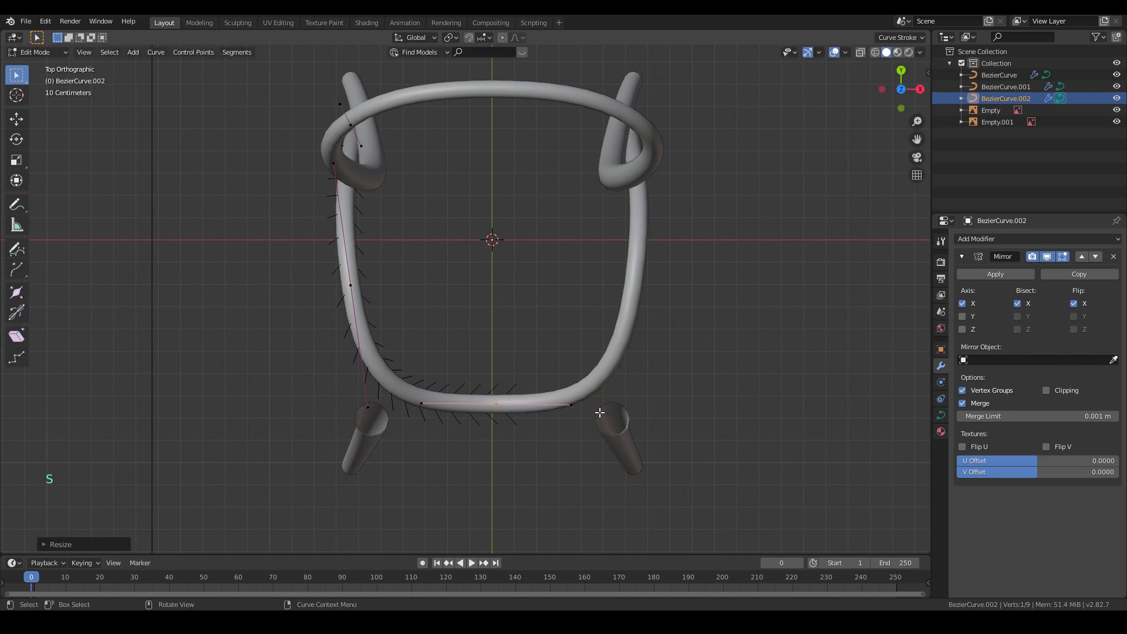
- Move the front centre point forward along Y to just past the tops of the front legs and lengthen its handles
key(g)
key(y)
click(599, 443)
key(s)
click(637, 452)
- Rotate the brace's side point about 7° in the top view, then shift it slightly forward along Y and inward along X
click(351, 285)
key(r)
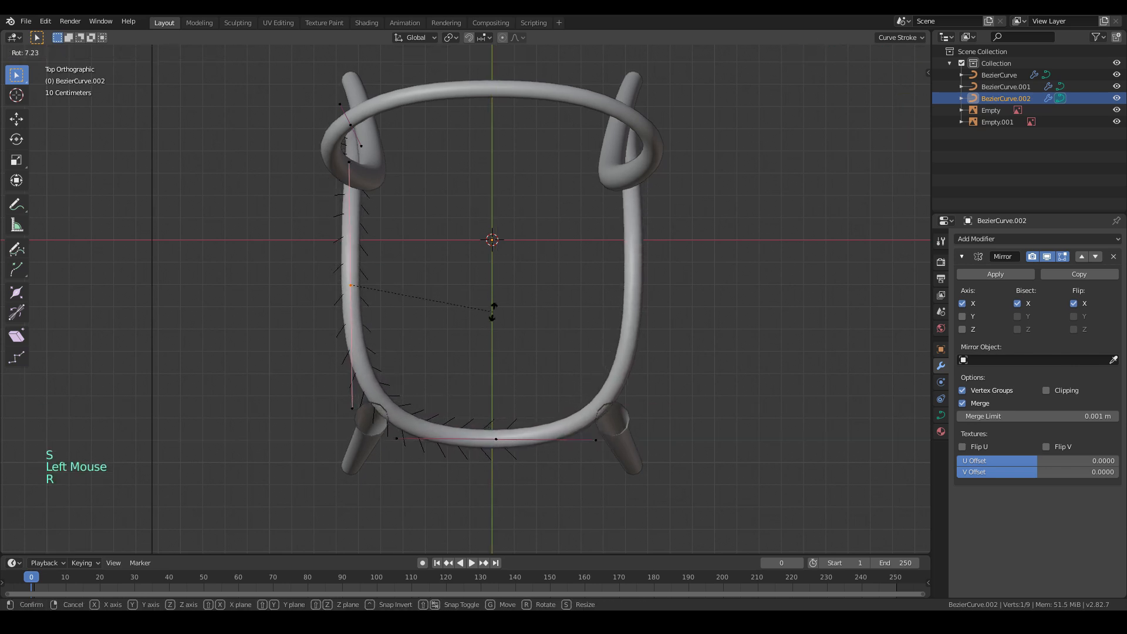
click(493, 307)
key(g)
key(y)
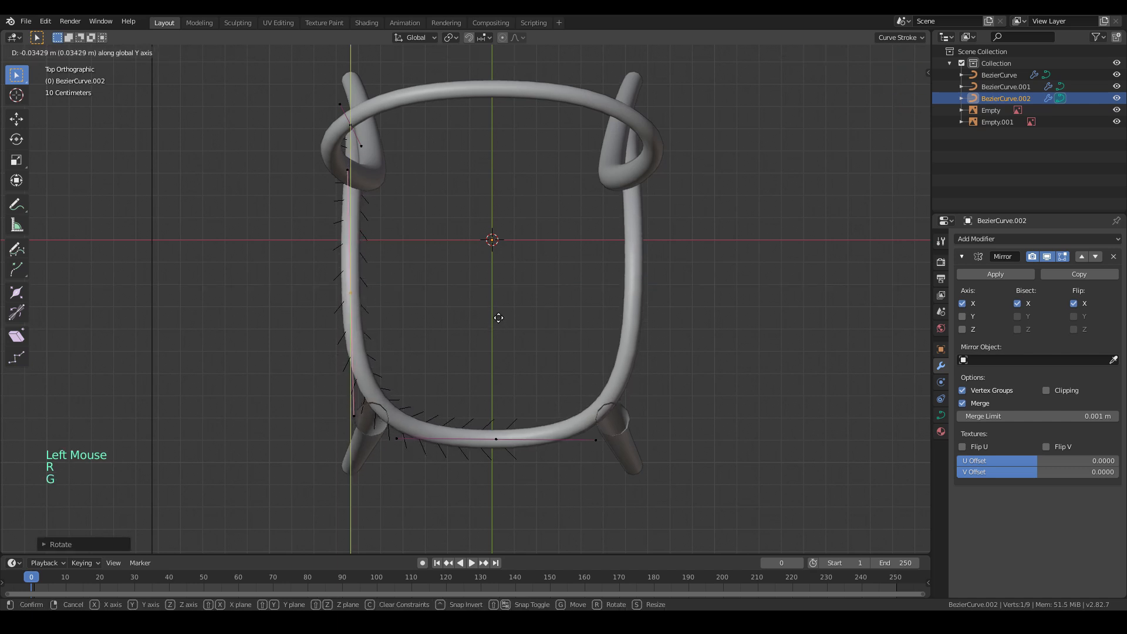
click(495, 317)
key(g)
key(x)
click(509, 320)
key(g)
key(y)
key(Escape)
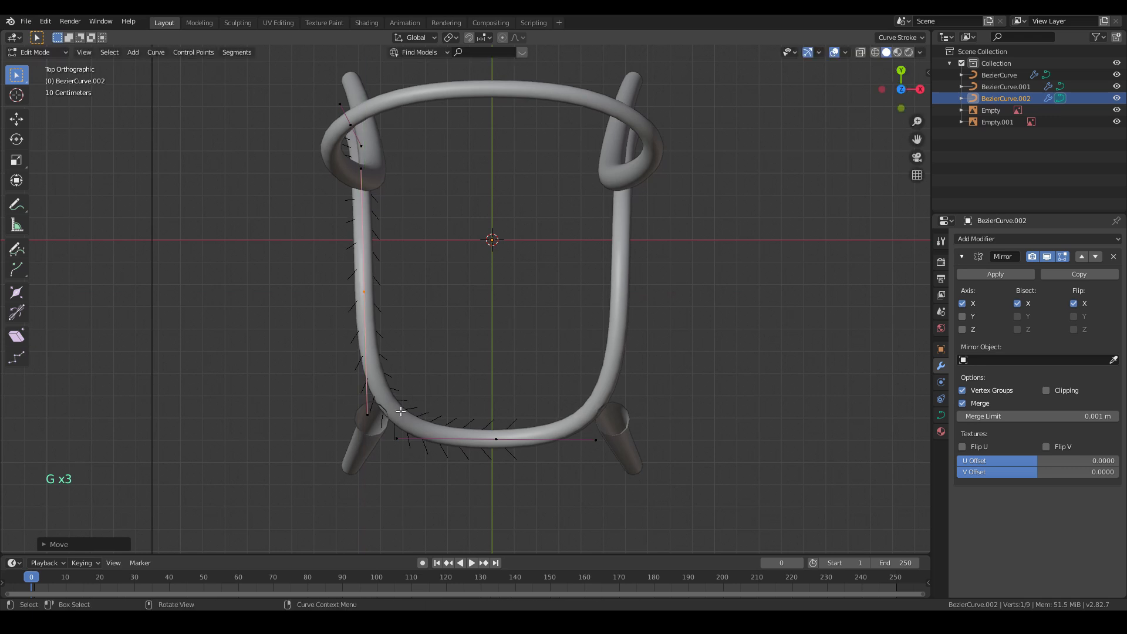
- Shorten the front centre point's handles slightly and nudge the point along Y to fit the curve between the front legs
scroll(403, 419, up, 3)
shift+middle_drag(402, 419, 373, 389)
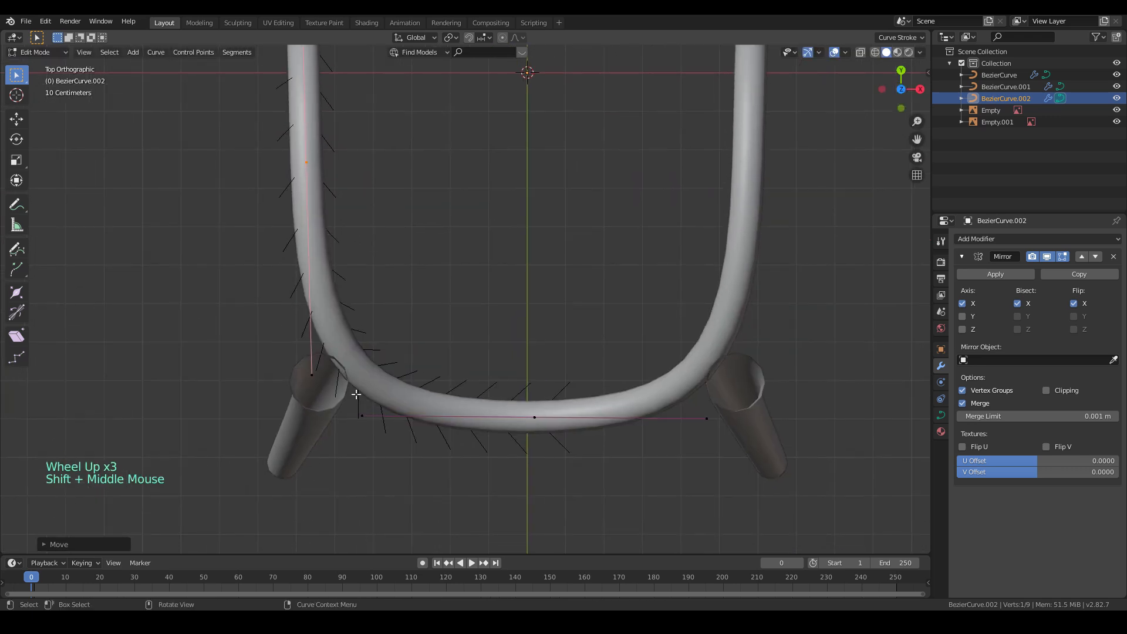
click(568, 437)
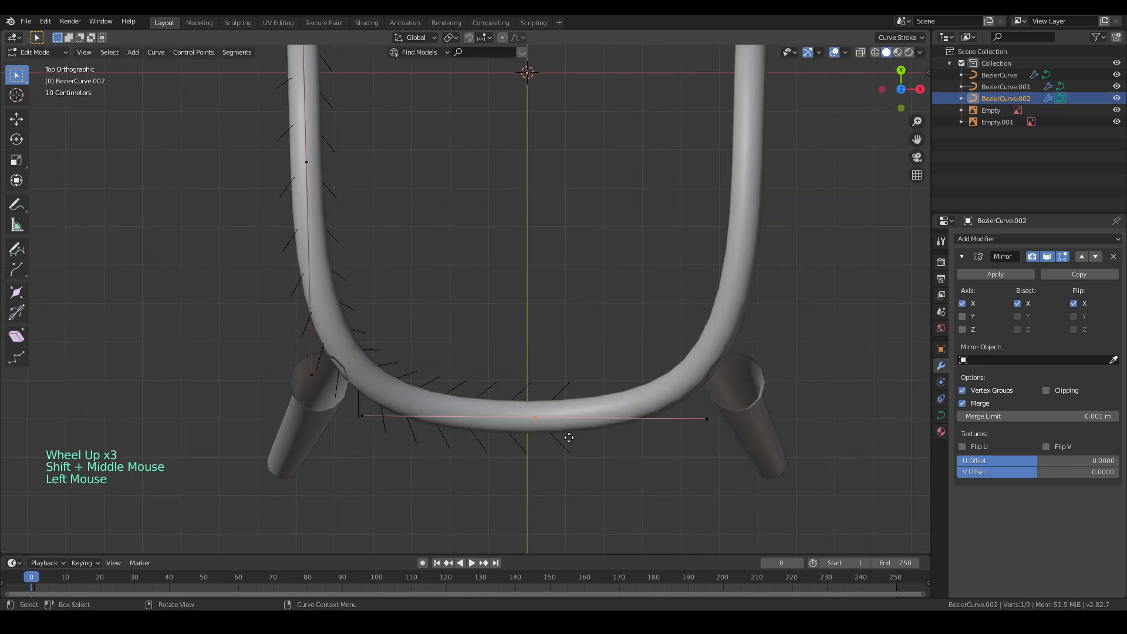
key(g)
click(569, 429)
key(s)
click(720, 438)
key(g)
key(y)
click(722, 442)
- Shift the brace's rear end inward about 0.04 m along X and rotate the end point's handles to follow the rear leg
shift+middle_drag(595, 312, 544, 395)
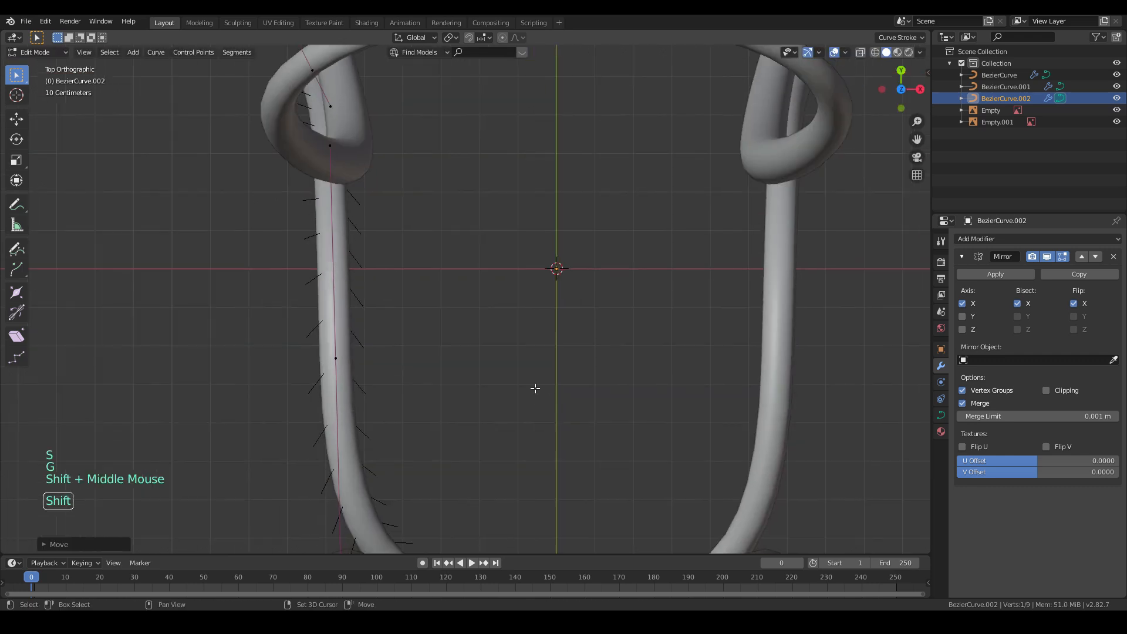
scroll(544, 395, down, 2)
click(359, 141)
key(g)
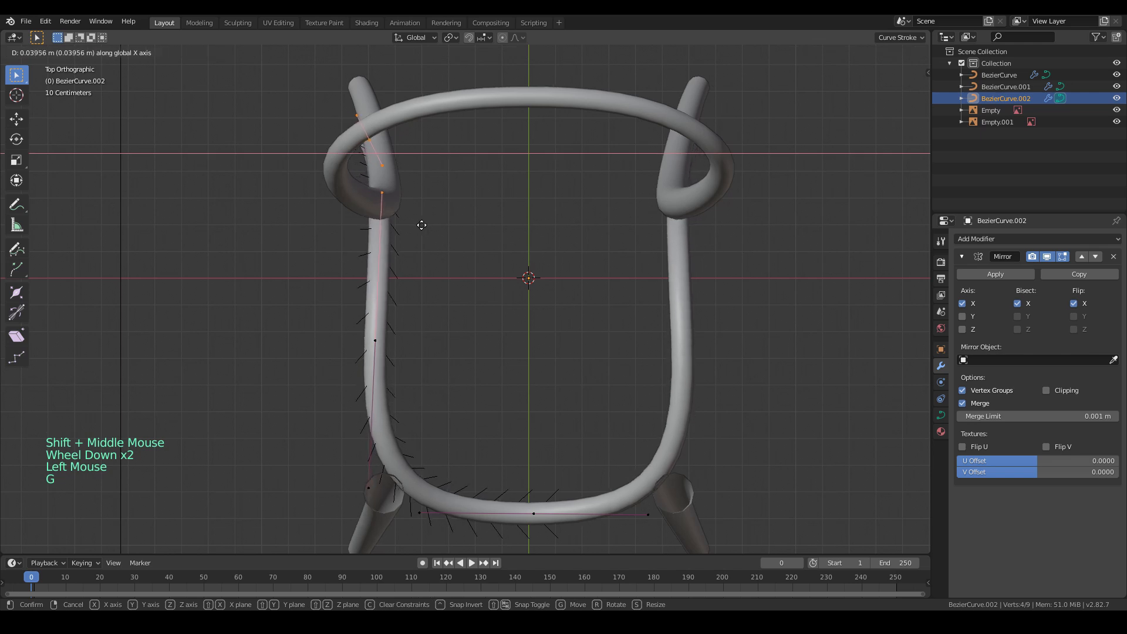
click(425, 227)
drag(351, 128, 394, 148)
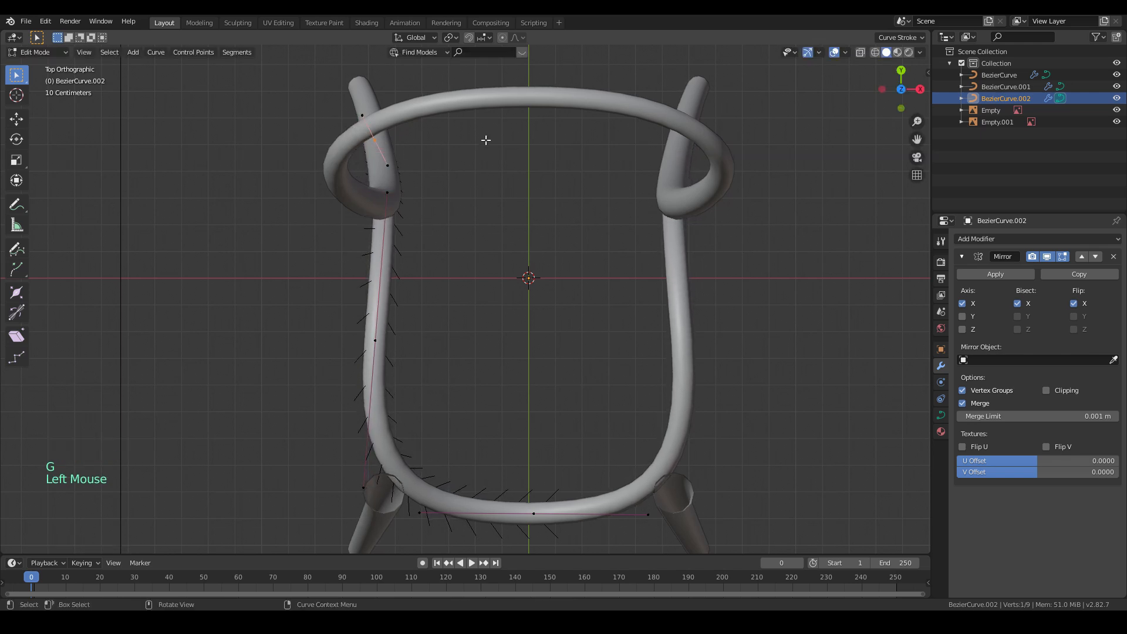
key(r)
click(488, 169)
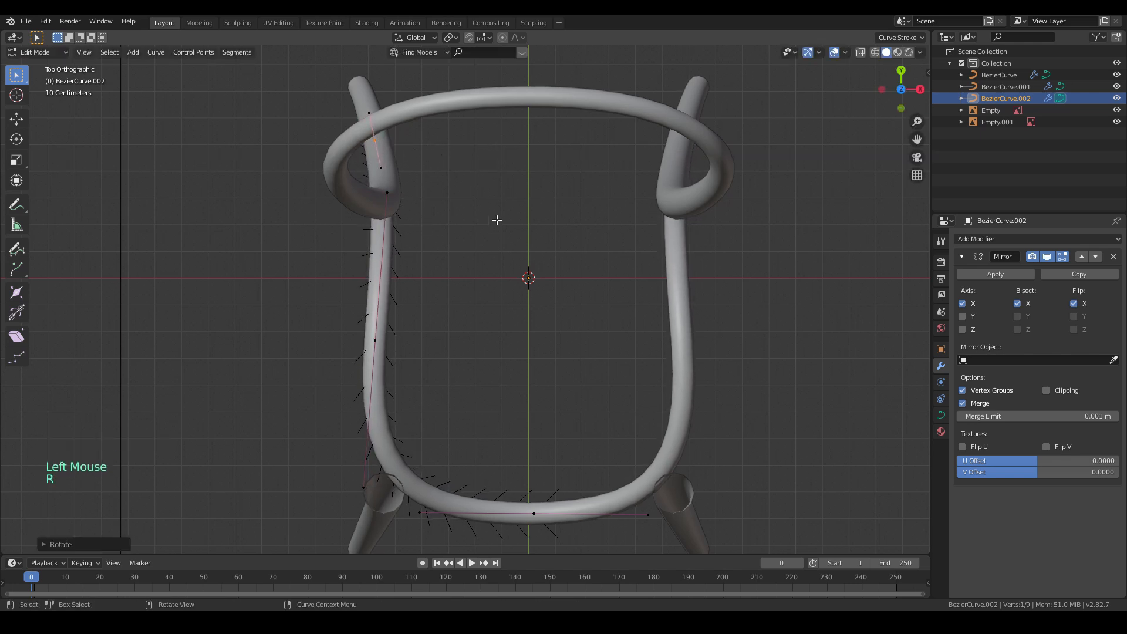
- Move the brace's side point outward in the top view and rotate its handles slightly clockwise to bow the side
click(379, 339)
key(g)
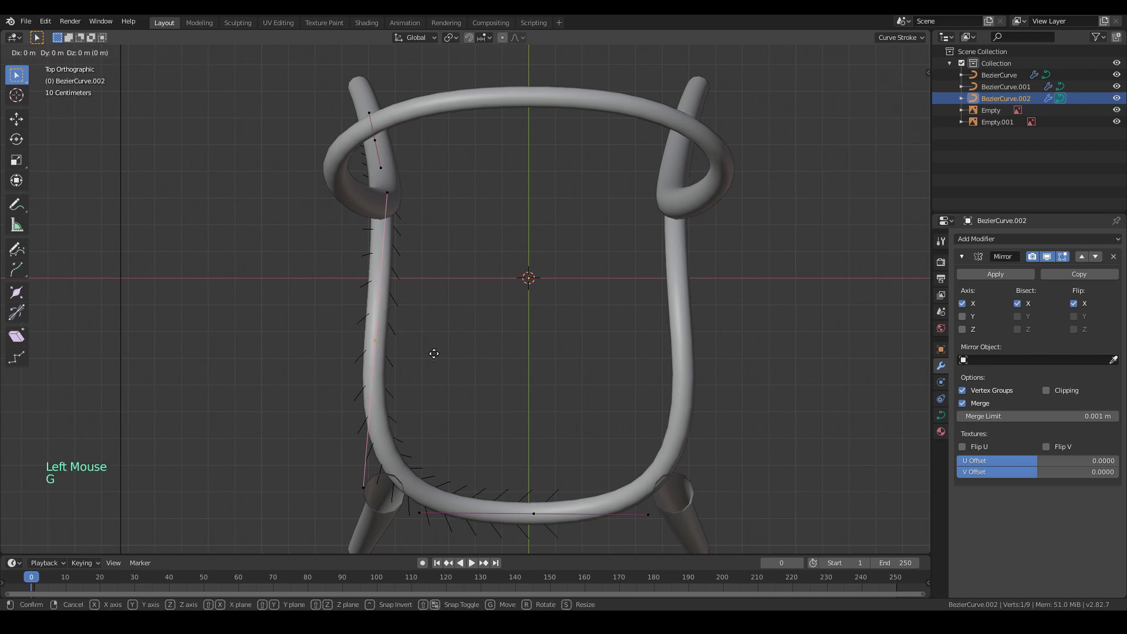
click(418, 353)
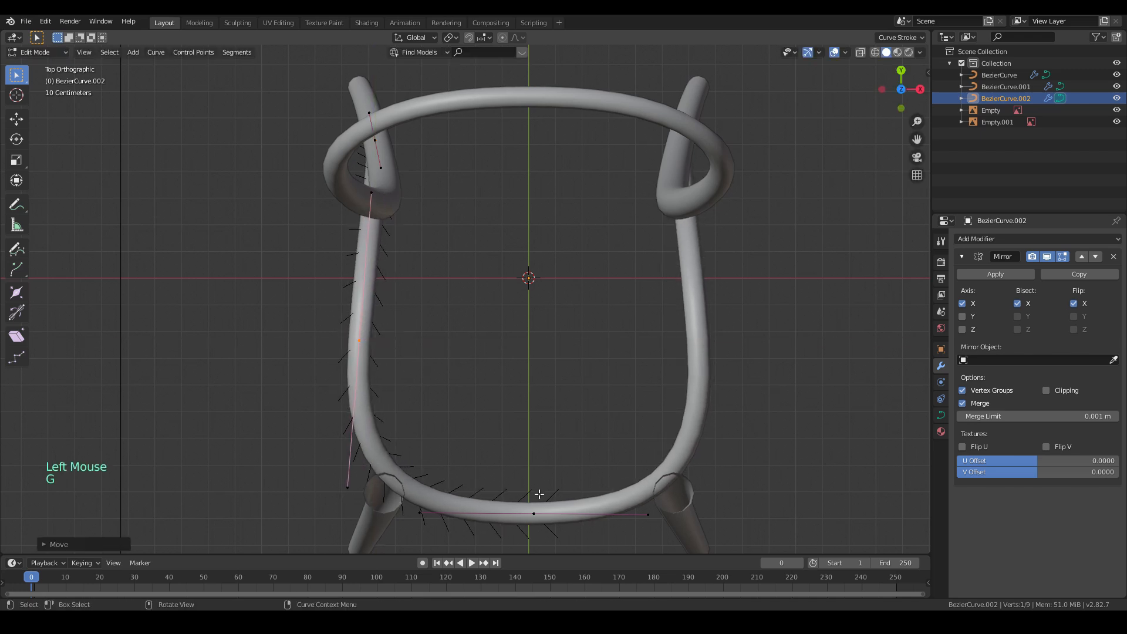
key(r)
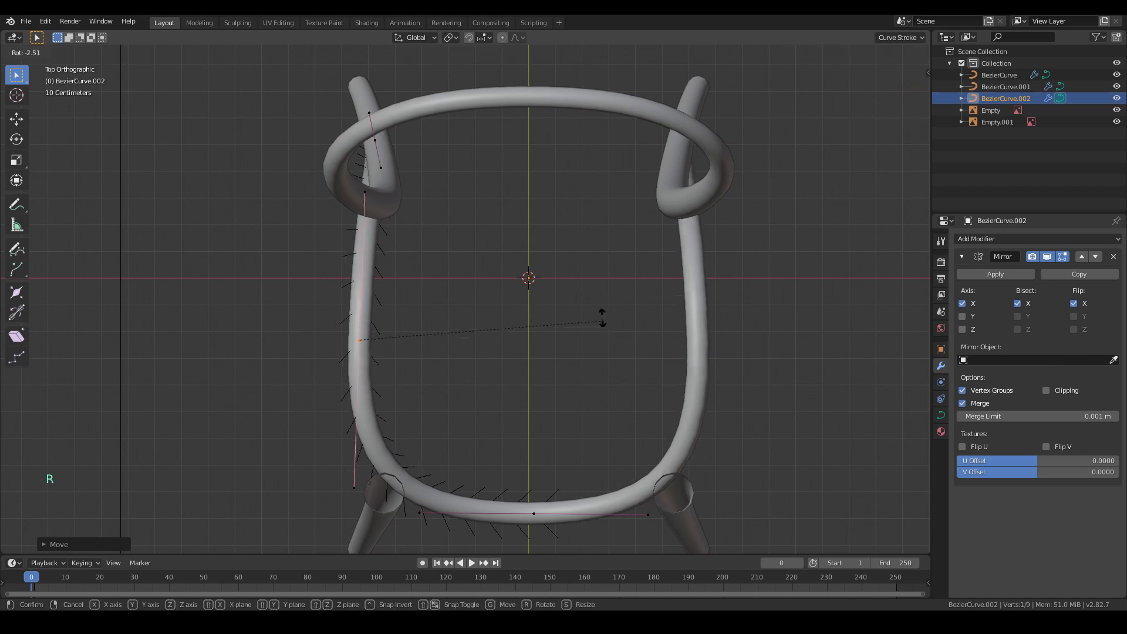
click(596, 310)
key(s)
key(g)
click(559, 319)
- Examine the brace in perspective and from the side, and compare its arch with the reference photo of the chair
key(KP_1)
key(KP_3)
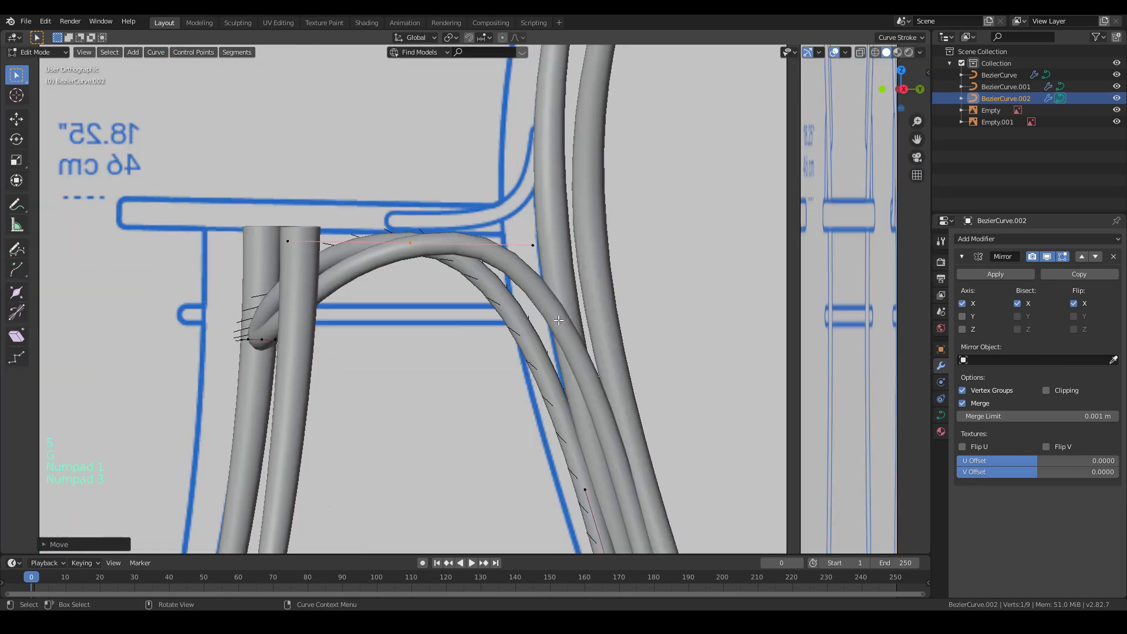
scroll(563, 305, down, 1)
middle_drag(563, 306, 431, 322)
scroll(431, 321, down, 3)
key(Tab)
middle_drag(378, 358, 407, 333)
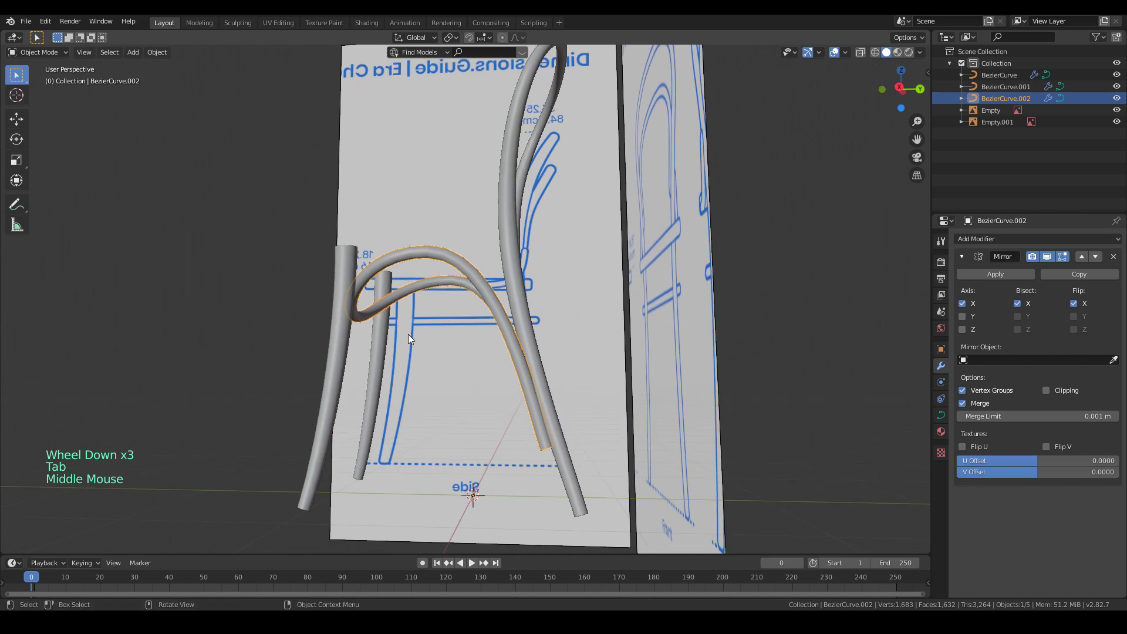
key(KP_1)
key(KP_3)
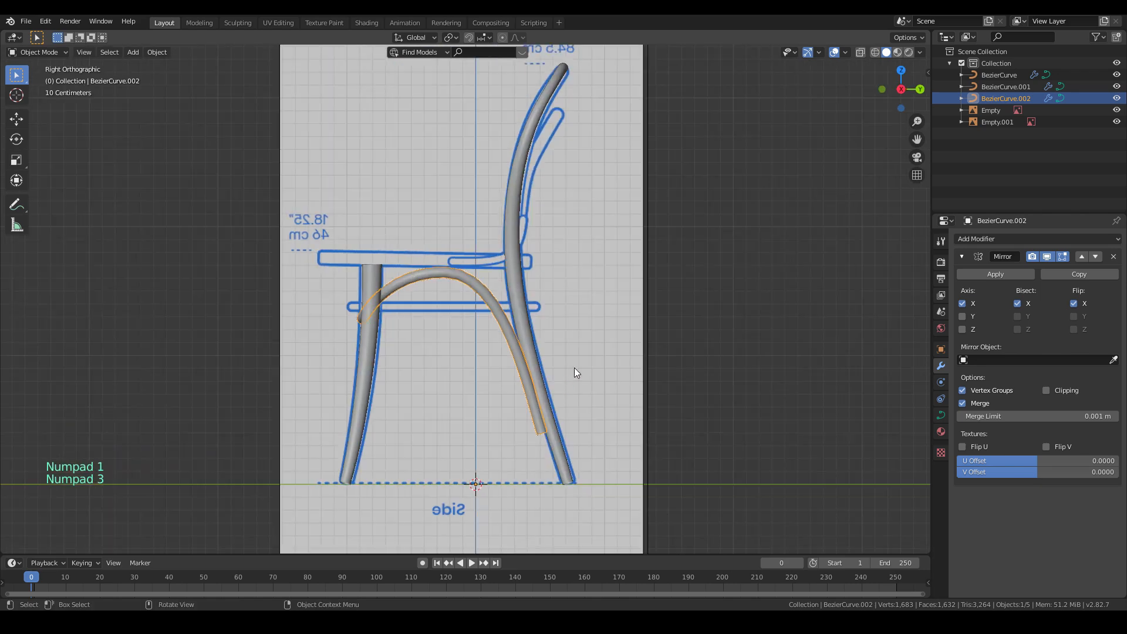
key(alt+Tab)
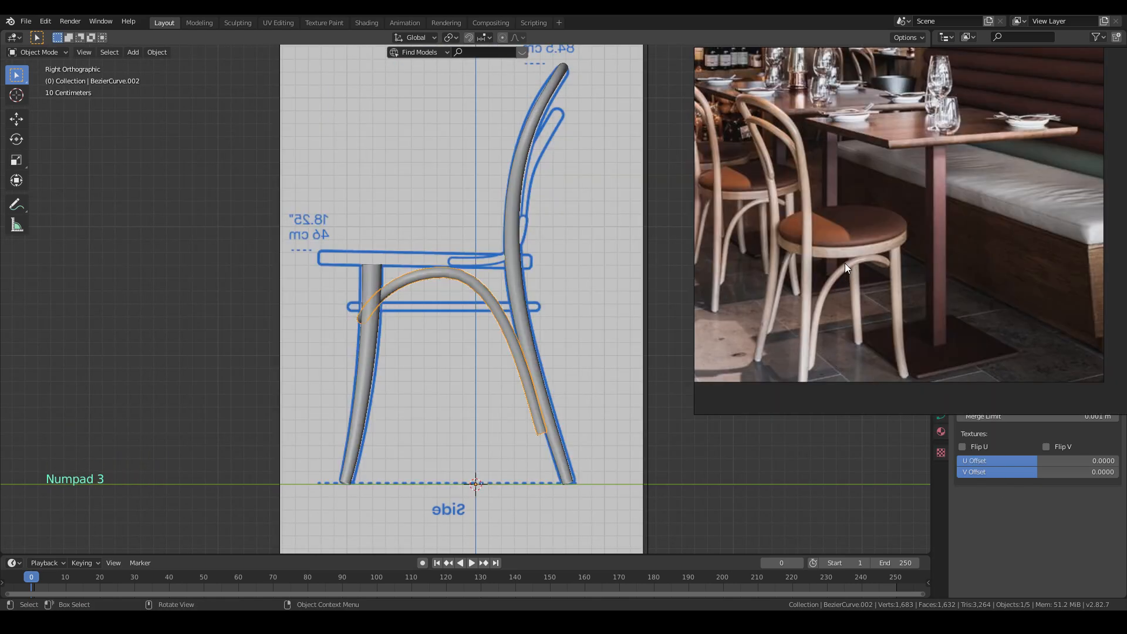
key(alt+Tab)
- In the side view, tilt the arch's top point handles down toward the rear leg and lengthen them slightly
key(Tab)
click(452, 275)
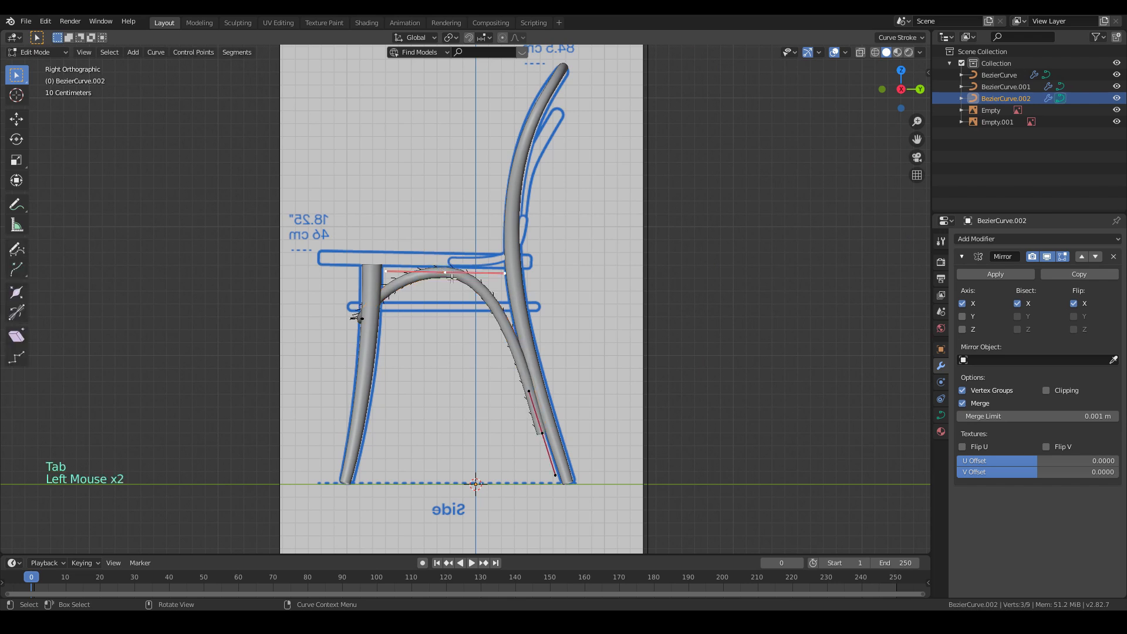
key(r)
key(s)
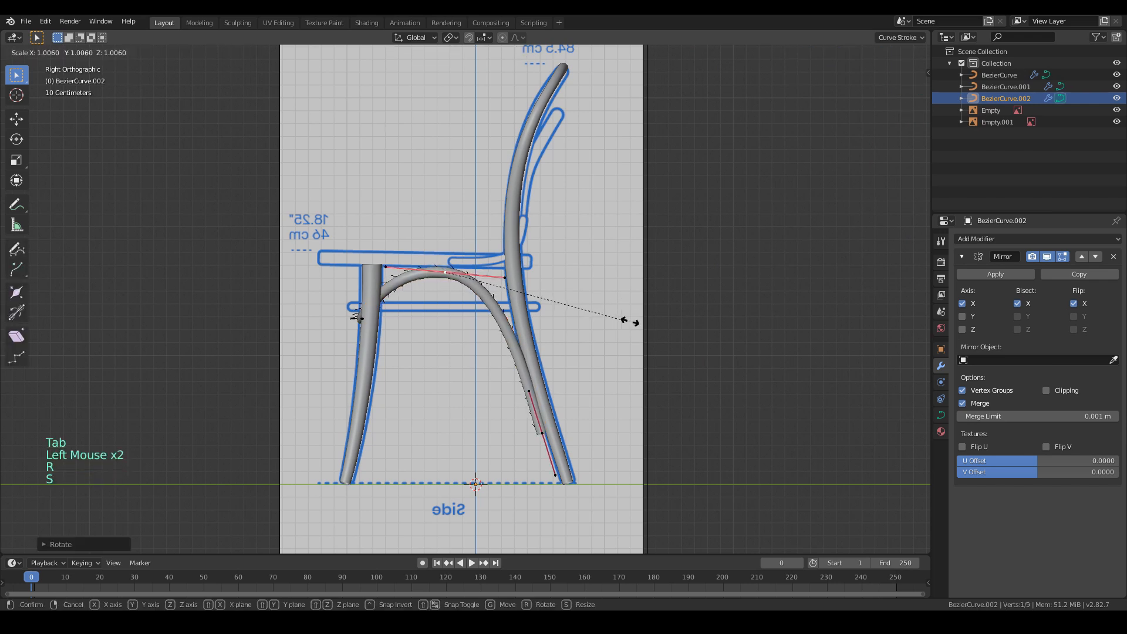
click(674, 330)
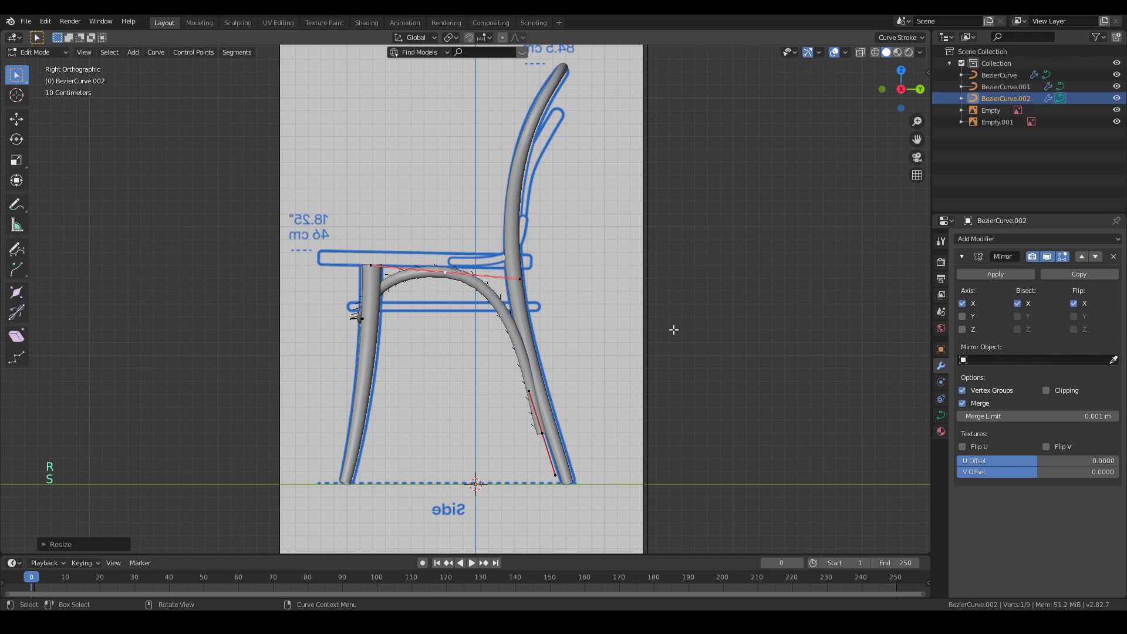
key(r)
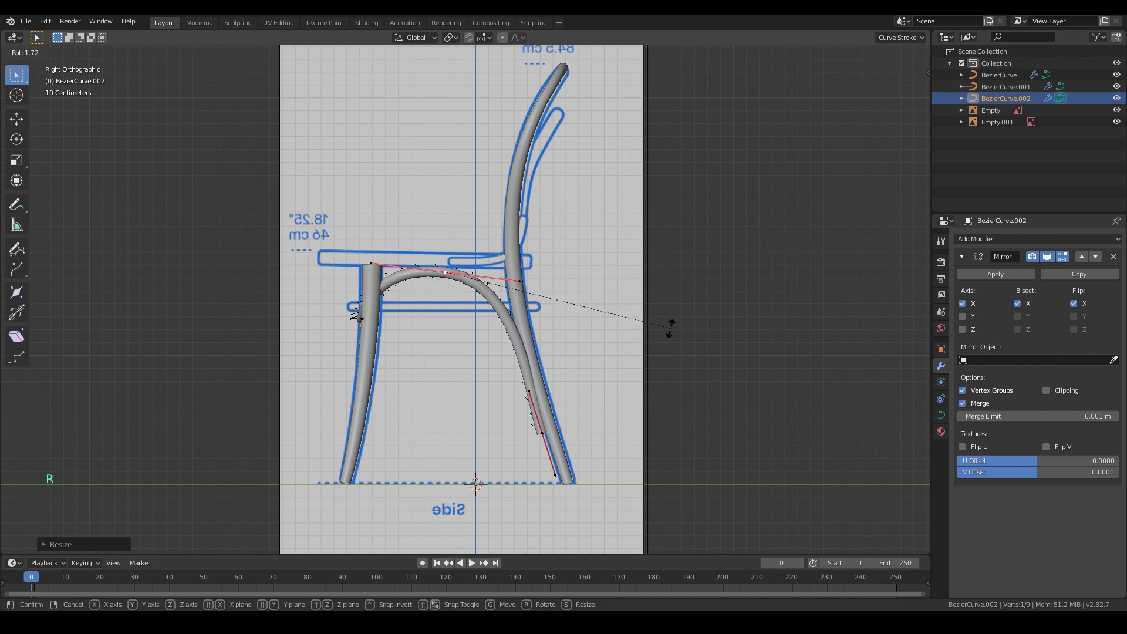
click(680, 324)
key(s)
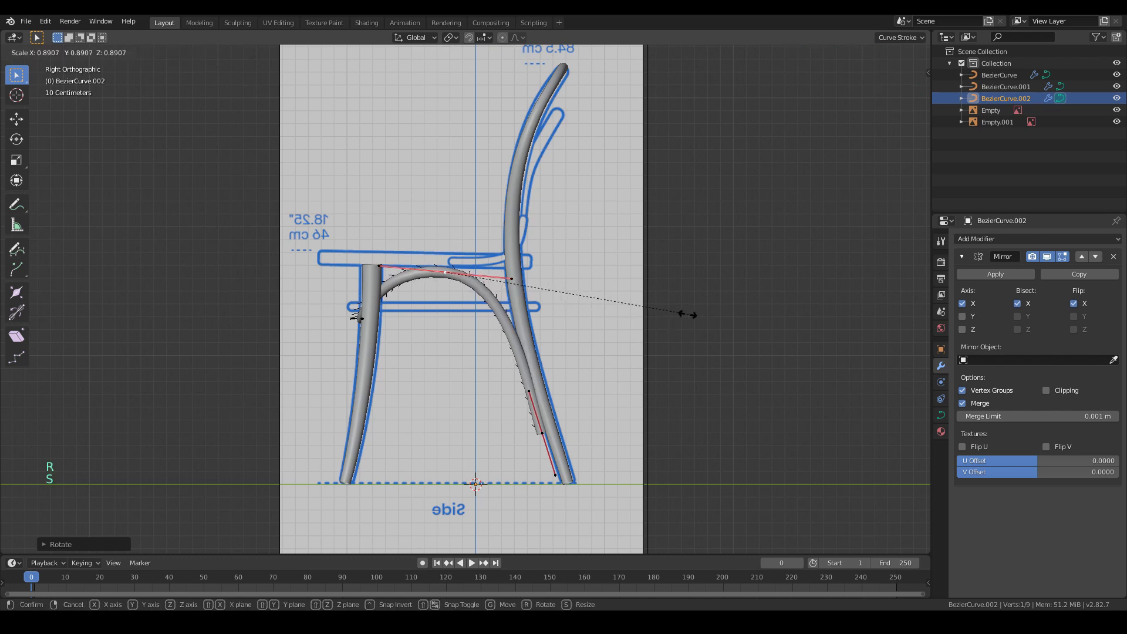
click(679, 312)
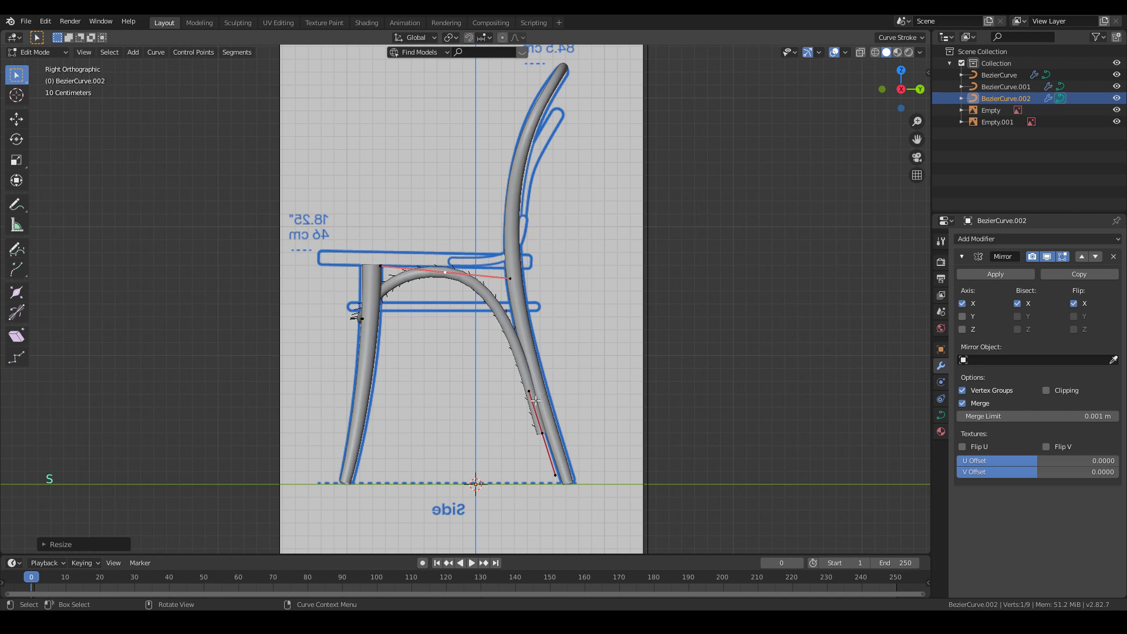
- Rotate the handles of the brace's lower end point on the rear leg slightly and shorten them
key(r)
click(755, 397)
key(s)
click(719, 398)
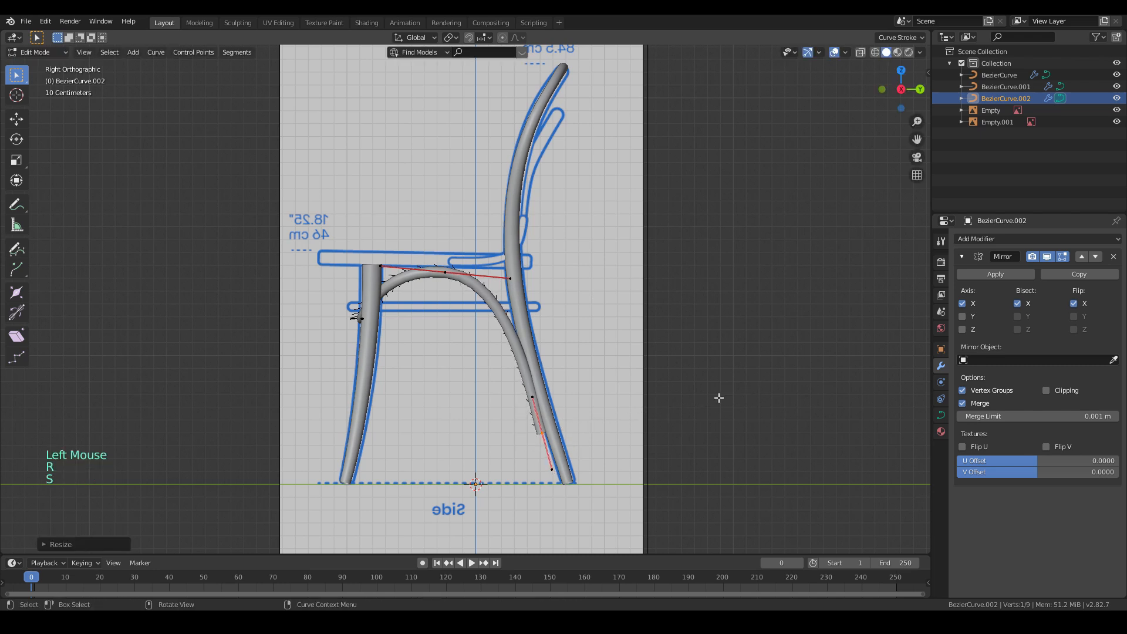
- In the front view, move the arch's top point about 0.02 m outward along X beneath the seat's edge
key(KP_1)
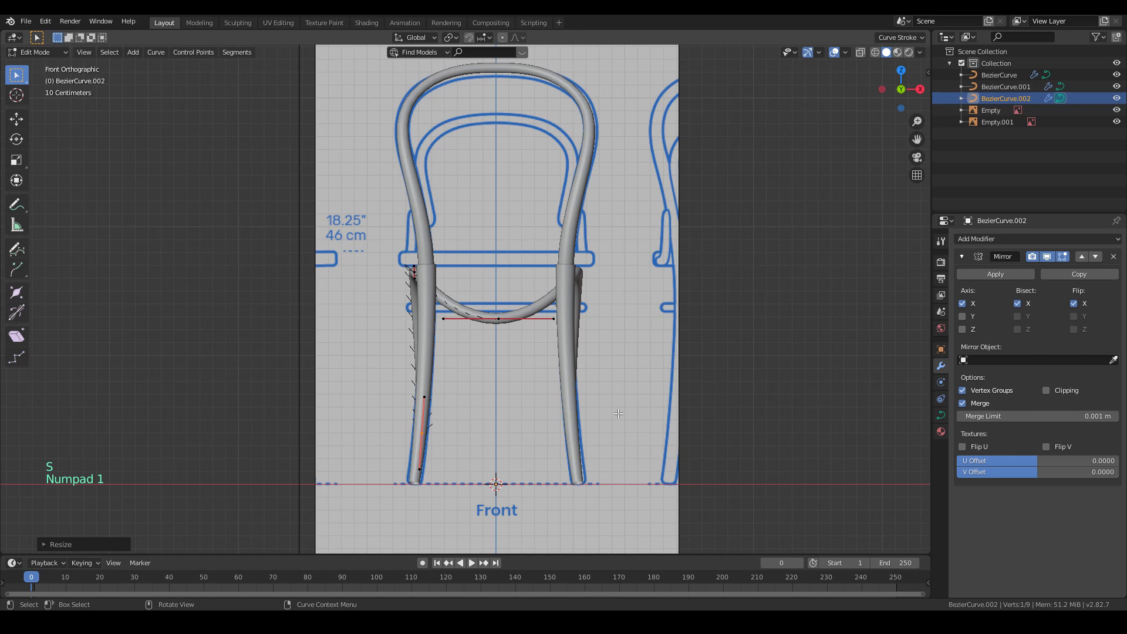
click(397, 268)
scroll(417, 276, up, 3)
click(395, 278)
key(KP_3)
key(KP_1)
key(g)
key(x)
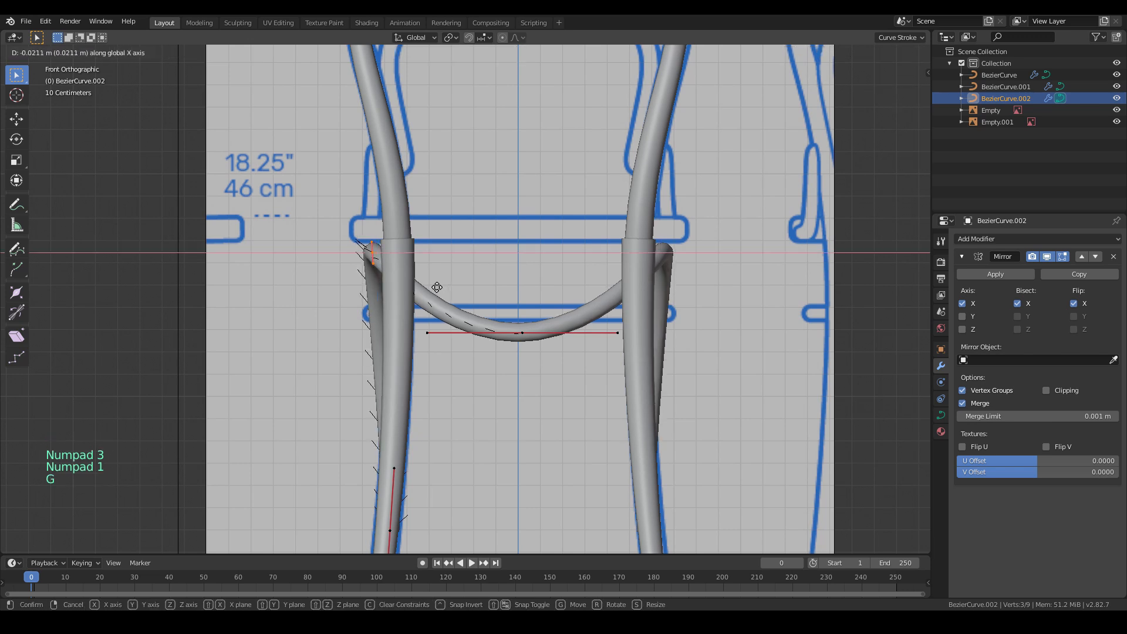
click(437, 286)
key(g)
click(436, 285)
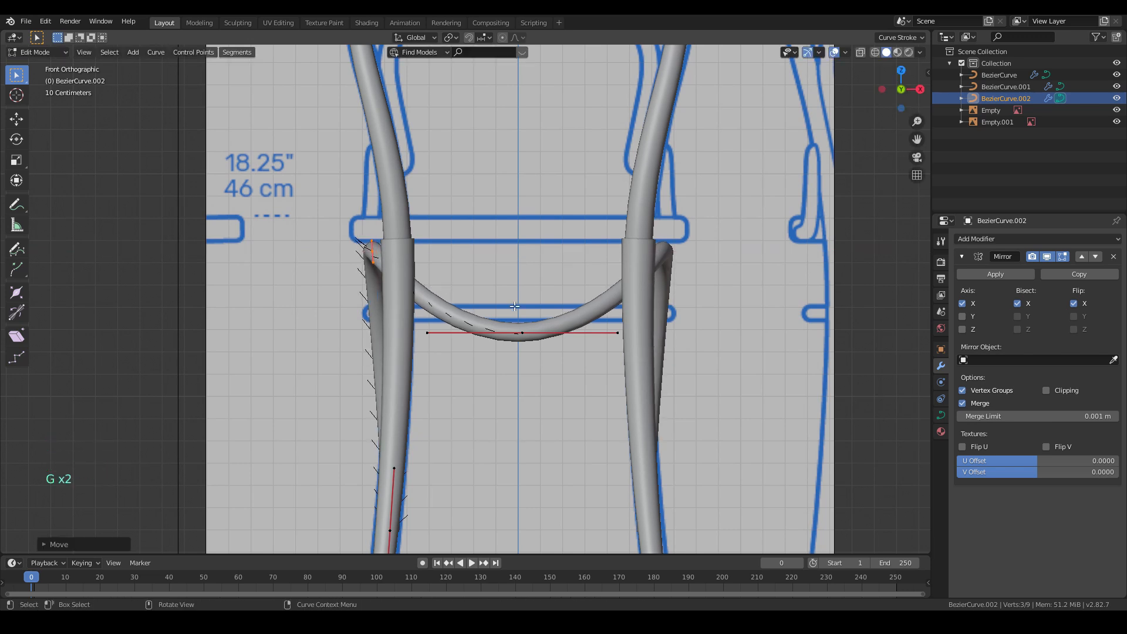
- In the front view, raise the brace's front centre point toward the seat and lengthen its handles by a factor of about 1.6
click(543, 348)
key(g)
click(550, 301)
key(s)
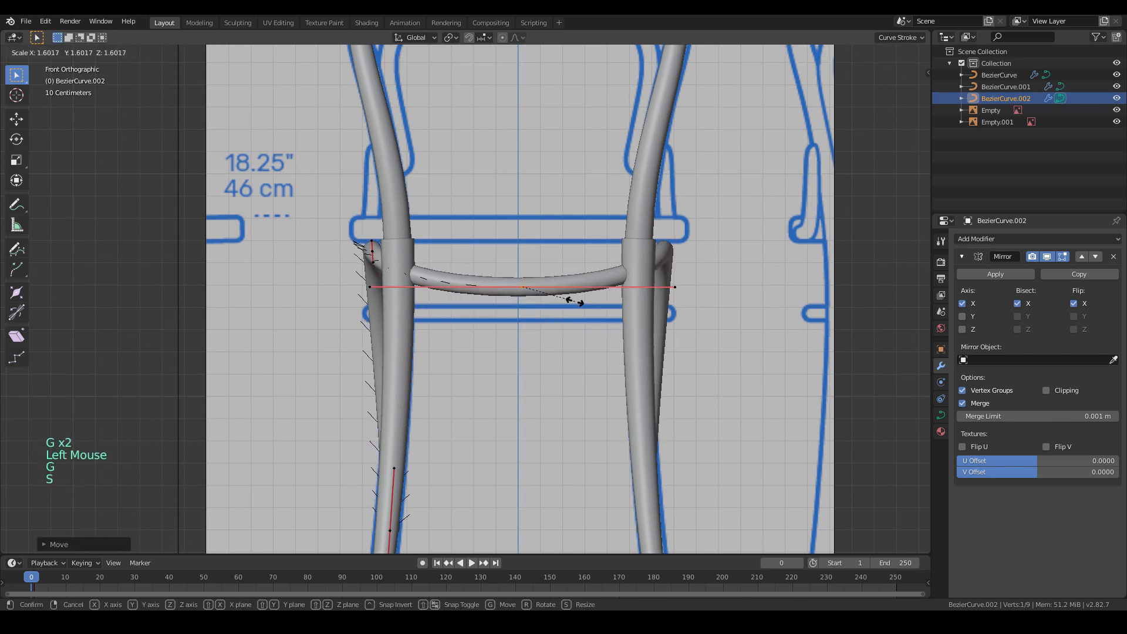
click(568, 301)
- In the top view, move the brace's front centre point slightly back toward the seat's centre and shorten its handles
key(KP_7)
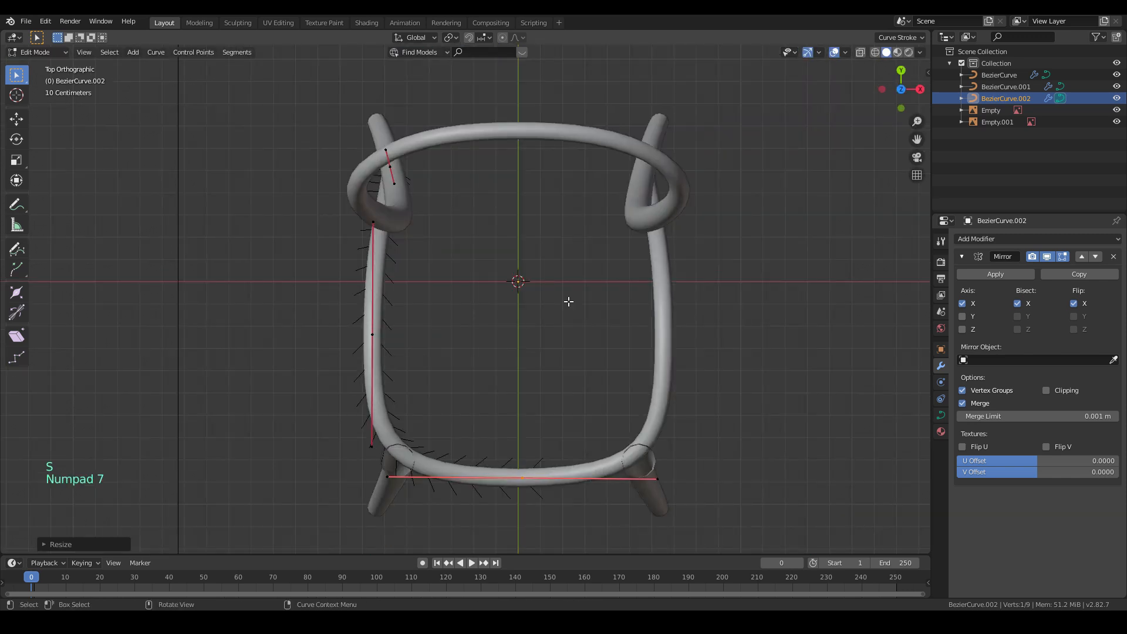
key(g)
click(573, 317)
key(s)
click(535, 333)
key(g)
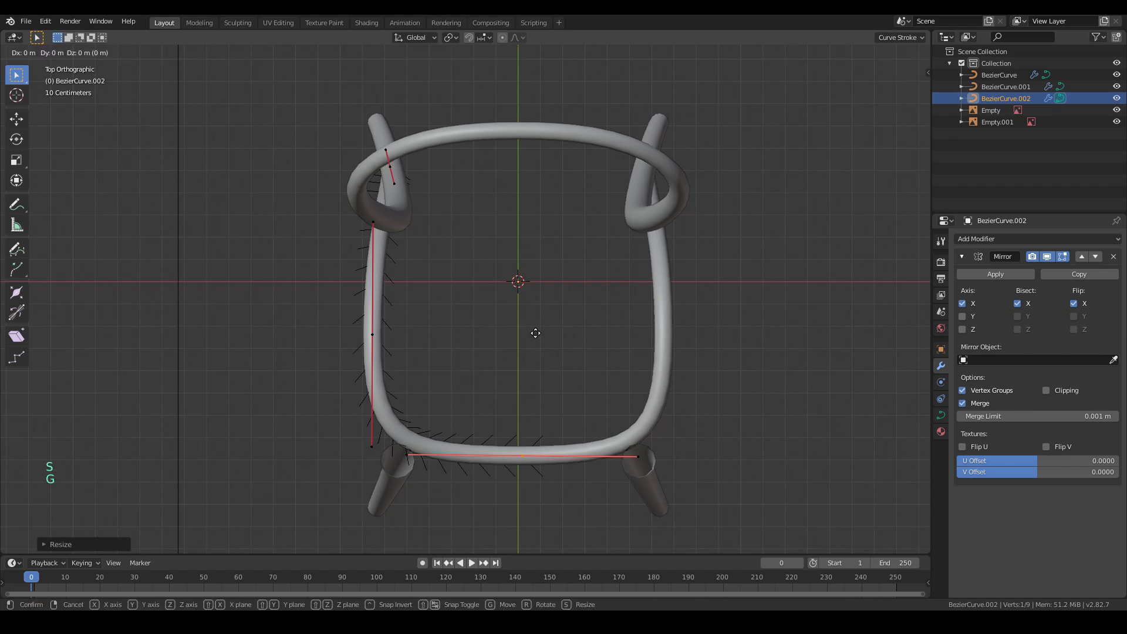
click(536, 335)
key(s)
click(522, 350)
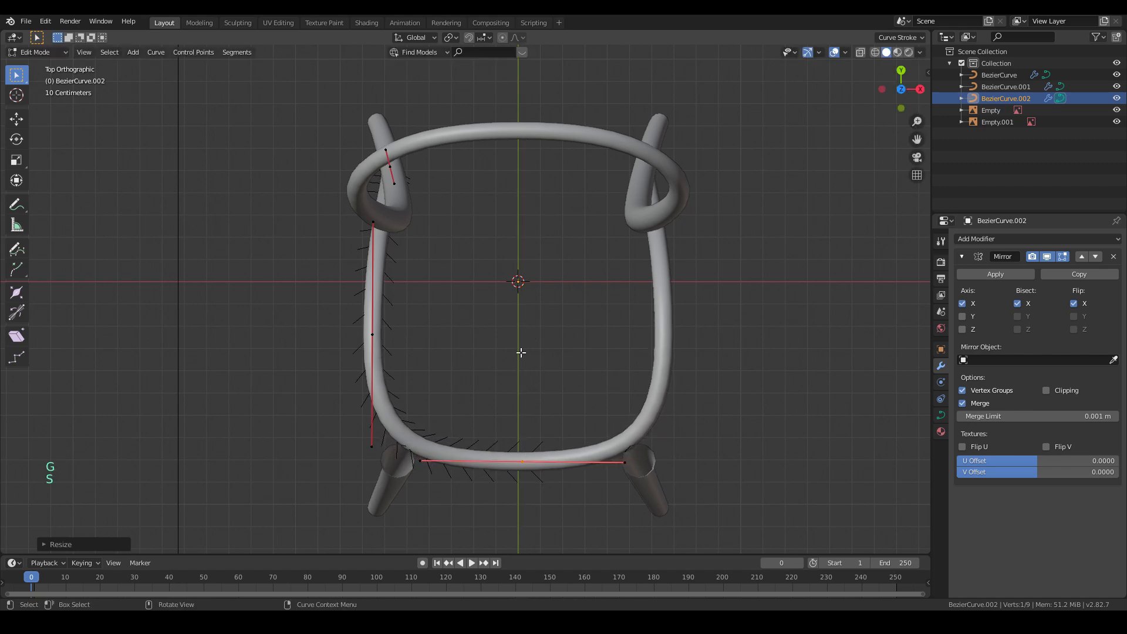
- Leave curve editing and examine the reshaped brace in perspective, front and side views against the reference drawings
key(KP_1)
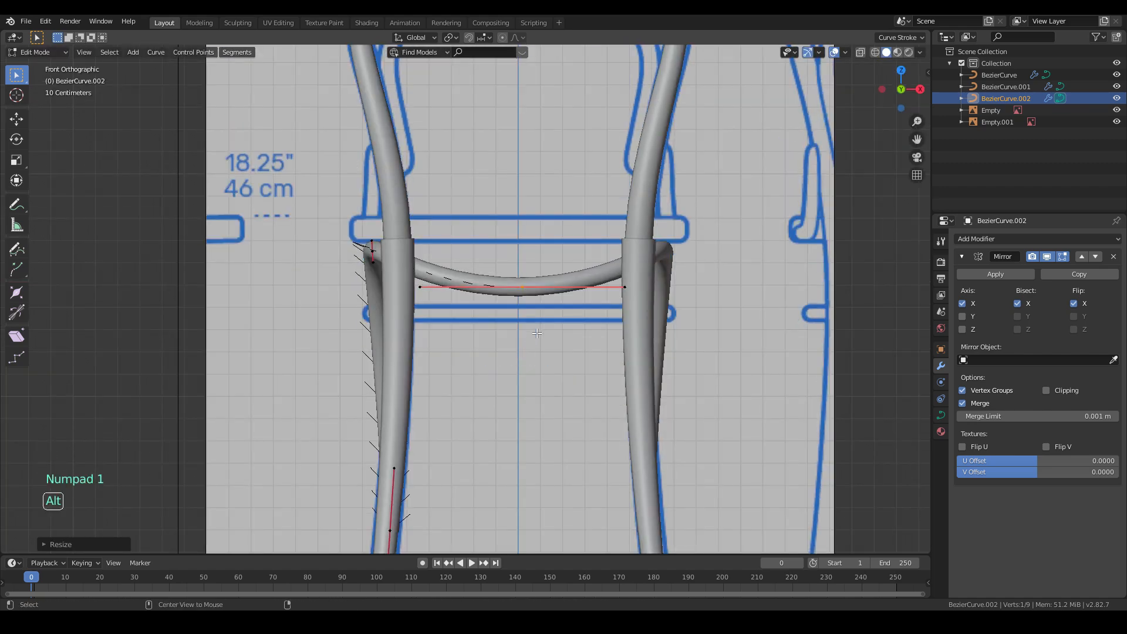
key(KP_3)
middle_drag(537, 333, 475, 399)
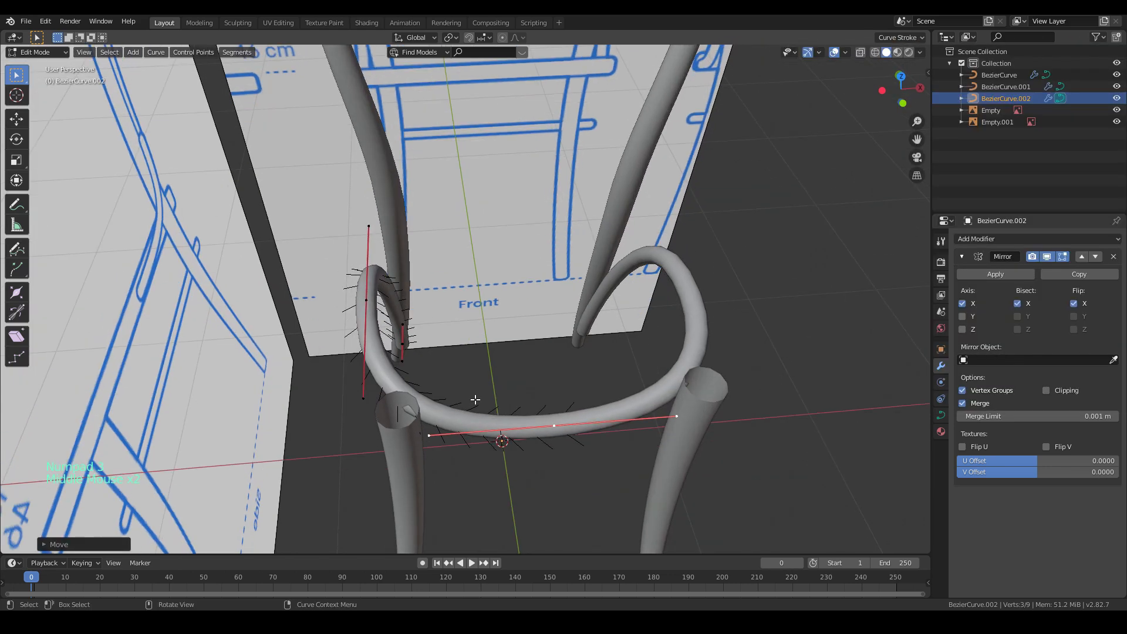
key(KP_7)
key(Tab)
scroll(615, 382, down, 4)
middle_drag(634, 420, 575, 372)
key(KP_1)
key(KP_3)
key(KP_1)
key(KP_3)
key(KP_1)
scroll(499, 336, up, 3)
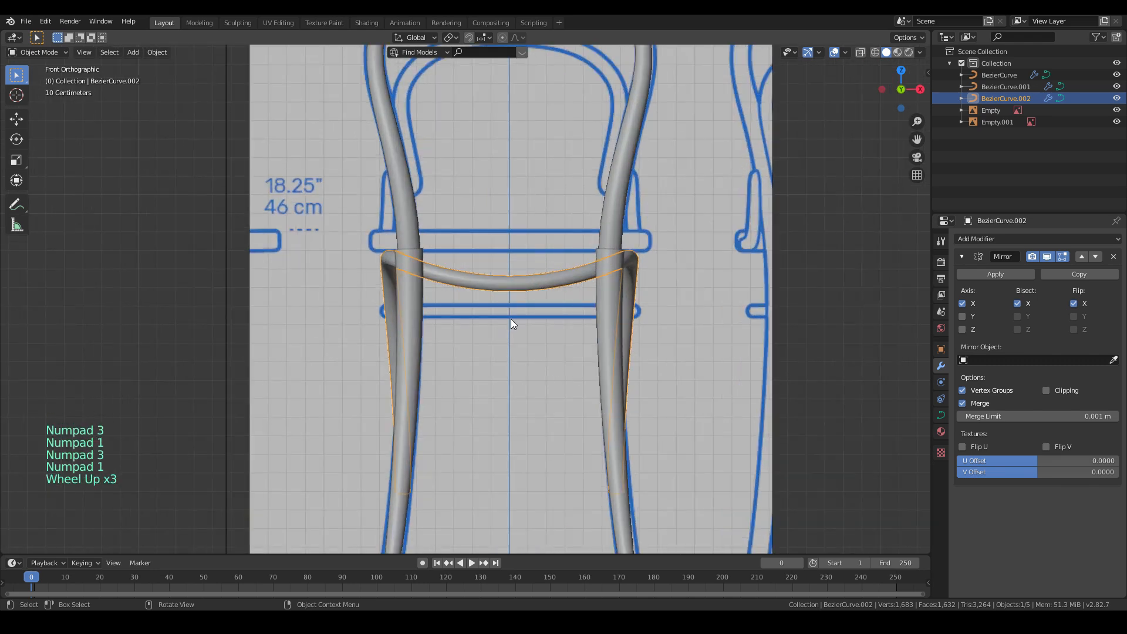
key(KP_3)
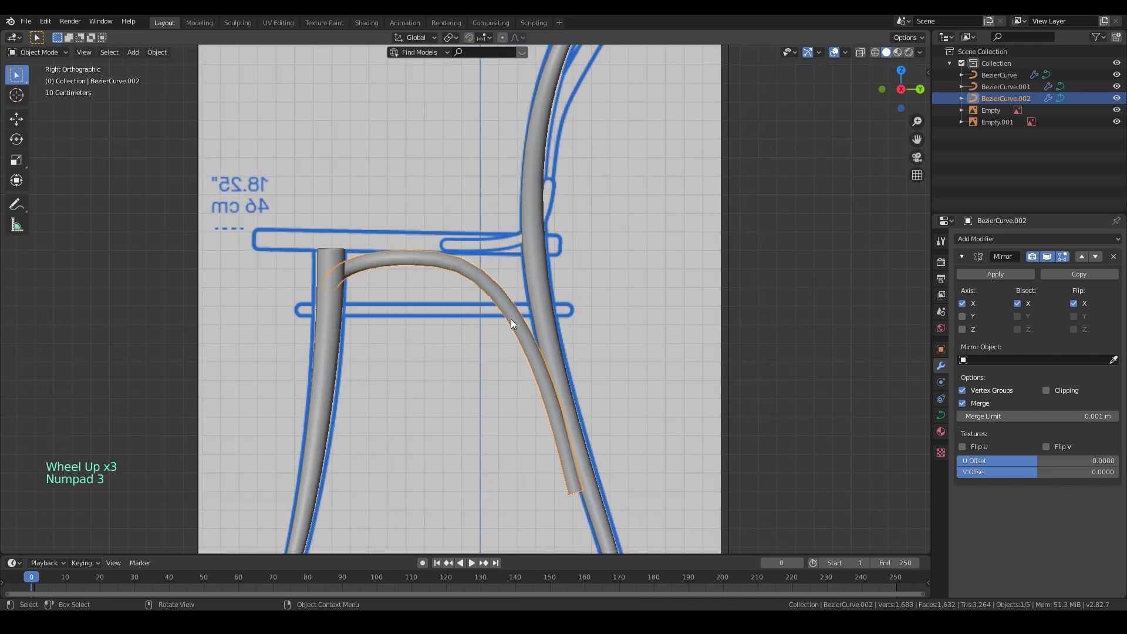
scroll(513, 321, down, 1)
scroll(516, 322, down, 1)
shift+middle_drag(517, 322, 509, 376)
shift+scroll(510, 376, down, 1)
scroll(459, 396, up, 3)
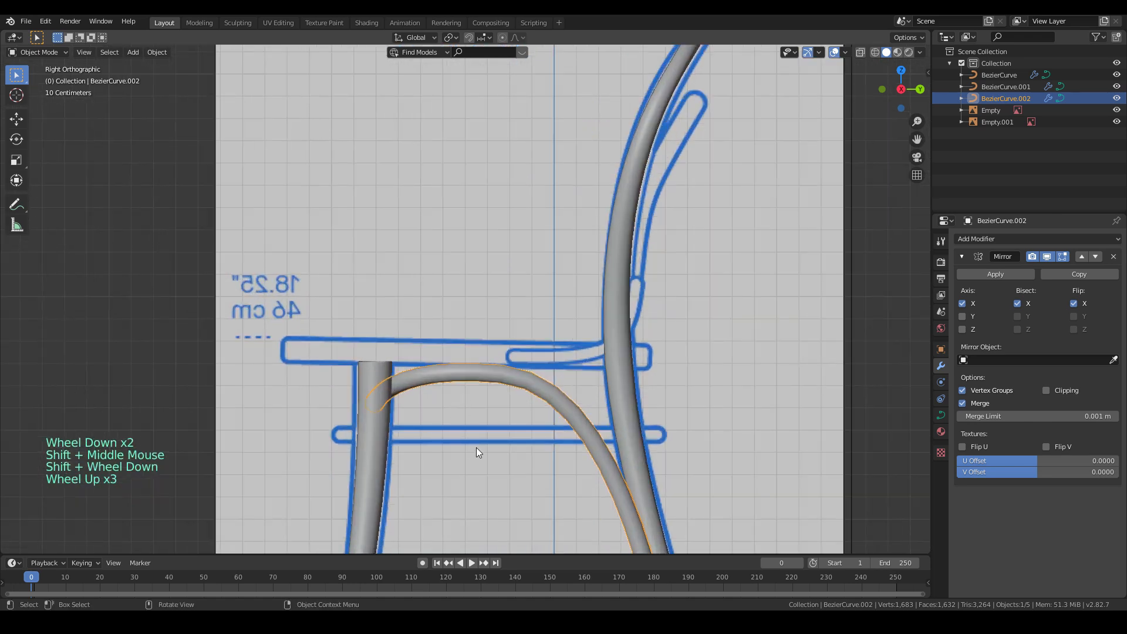
scroll(479, 449, down, 1)
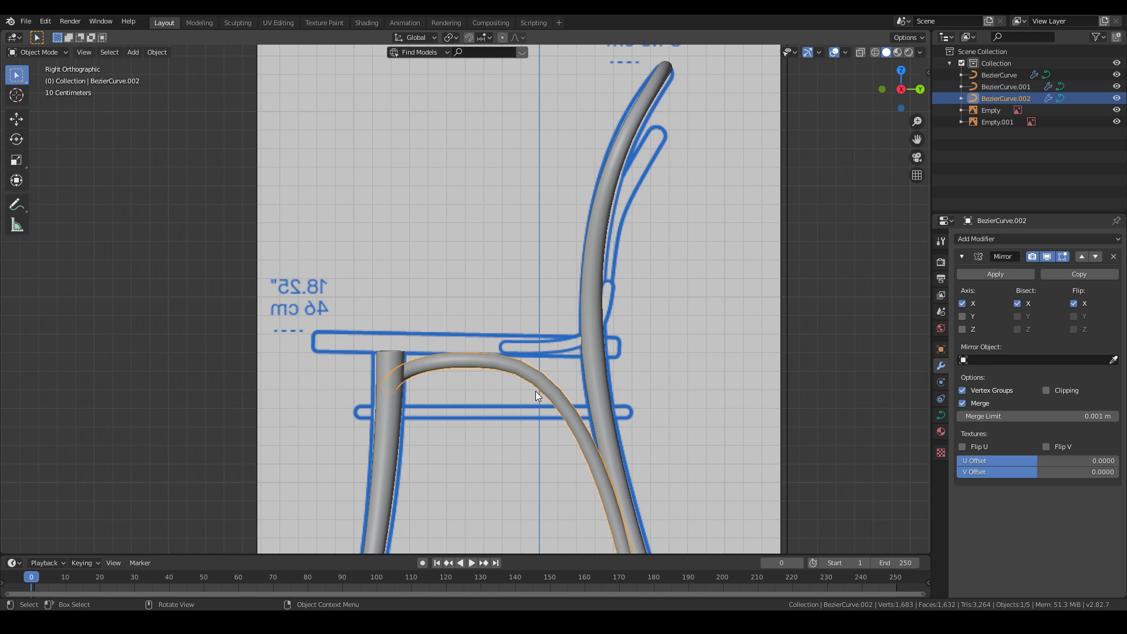
- Thin the under-seat brace by setting its curve bevel depth to 0.042 m, and deselect it
click(941, 416)
scroll(970, 504, down, 3)
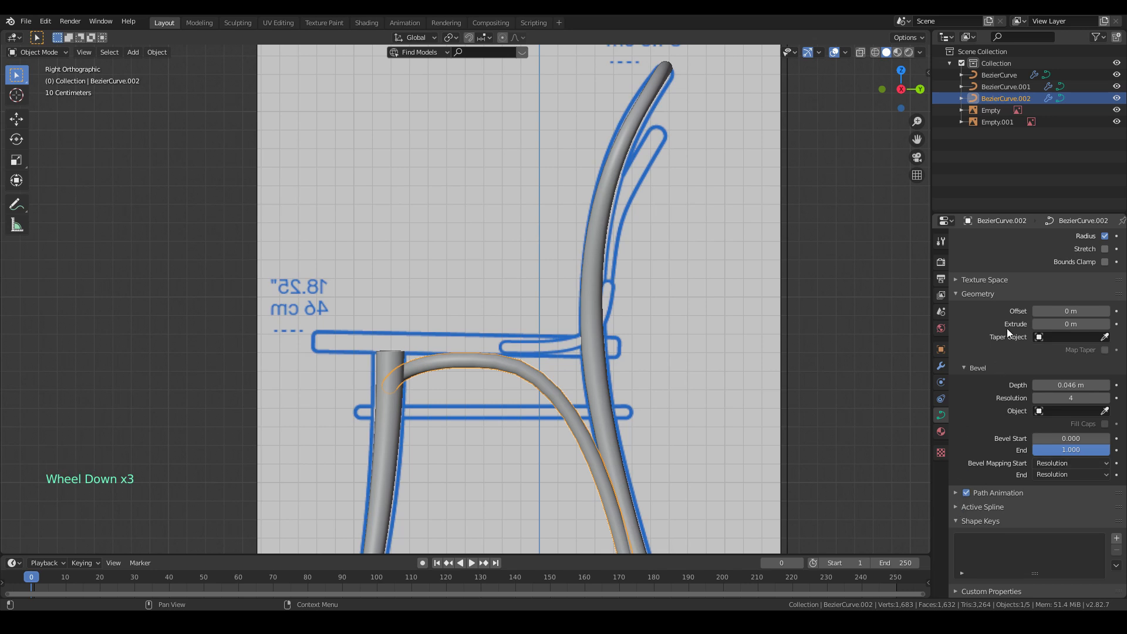
key(shift)
shift+drag(1078, 386, 1068, 386)
click(818, 393)
- In the front view, duplicate the under-seat brace in place and open the copy for curve editing
scroll(644, 397, down, 2)
shift+middle_drag(643, 396, 406, 299)
scroll(397, 302, up, 3)
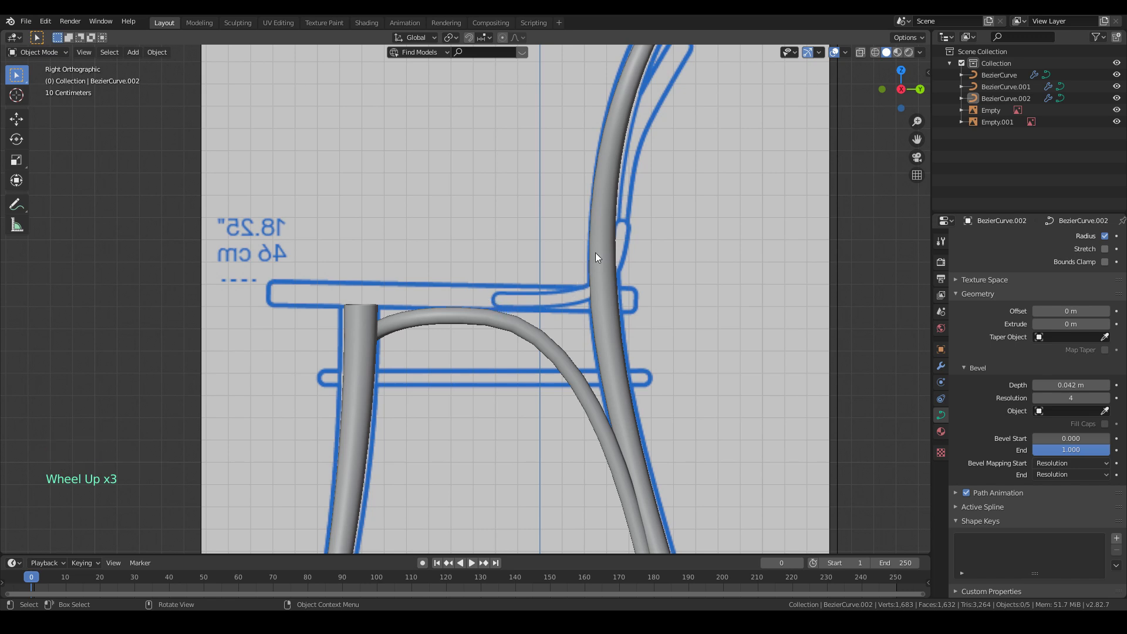
scroll(551, 301, down, 4)
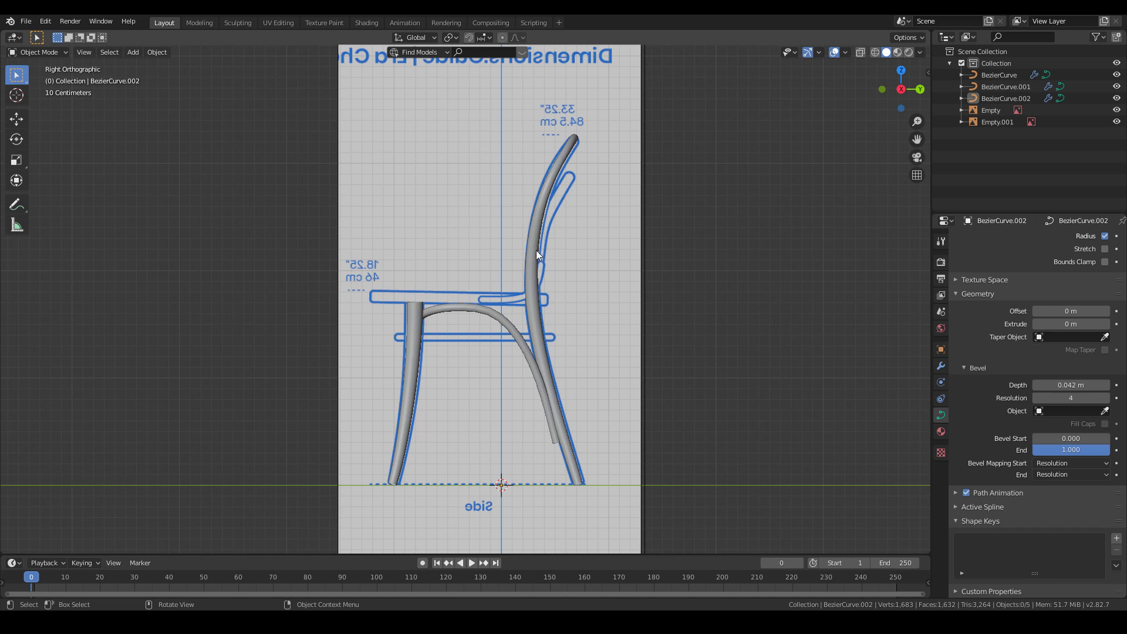
middle_drag(547, 223, 625, 277)
middle_drag(502, 214, 552, 249)
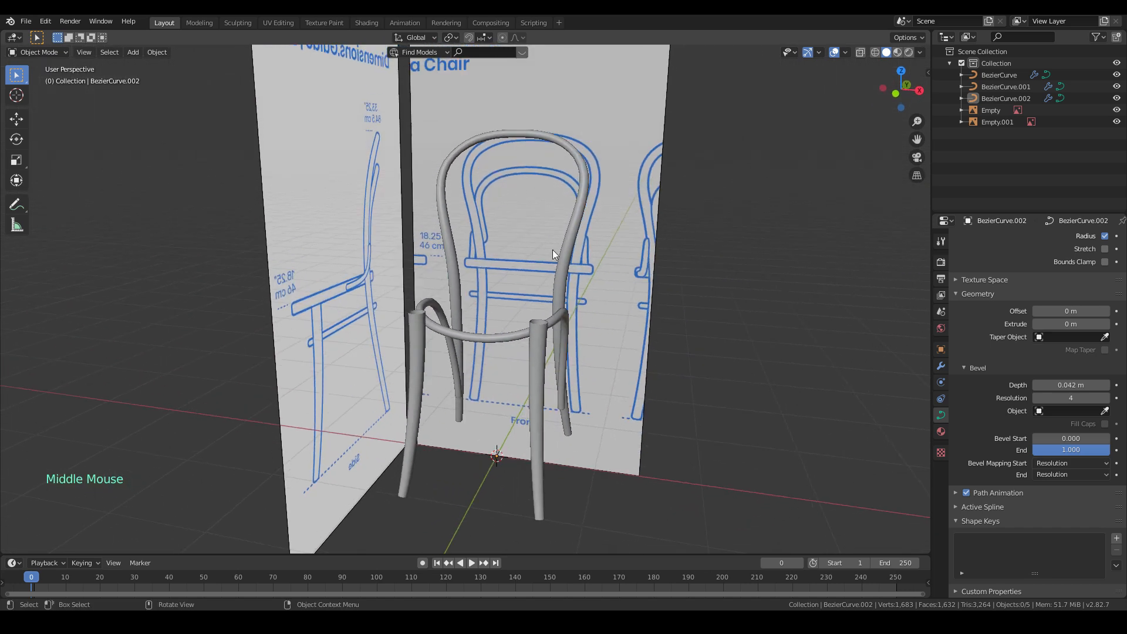
key(KP_1)
click(505, 330)
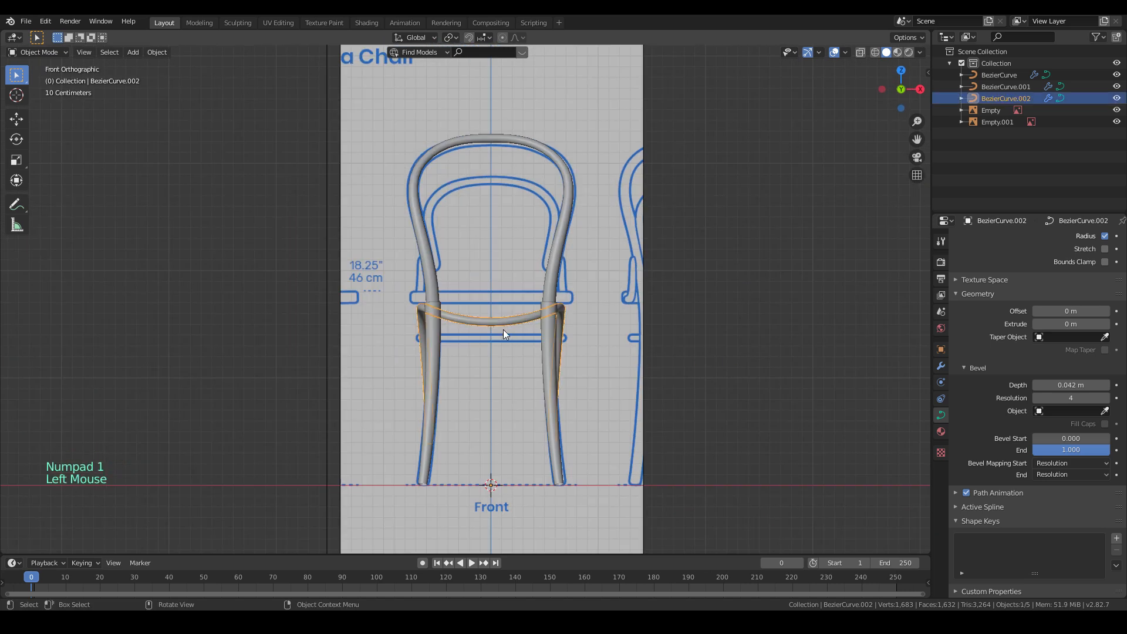
key(shift+d)
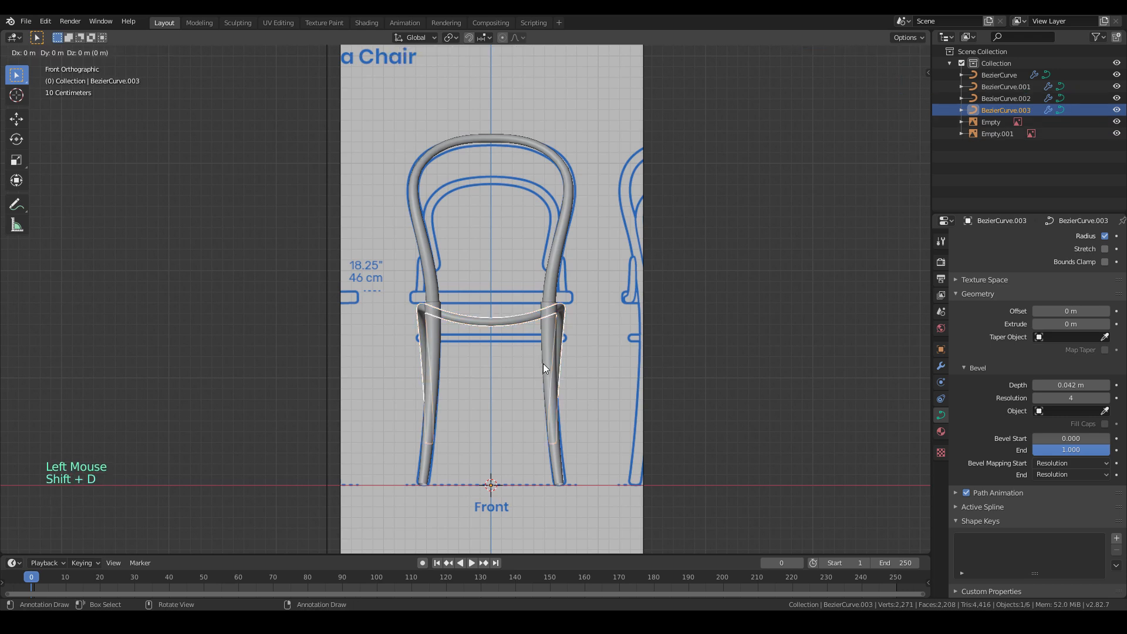
click(543, 364)
key(Tab)
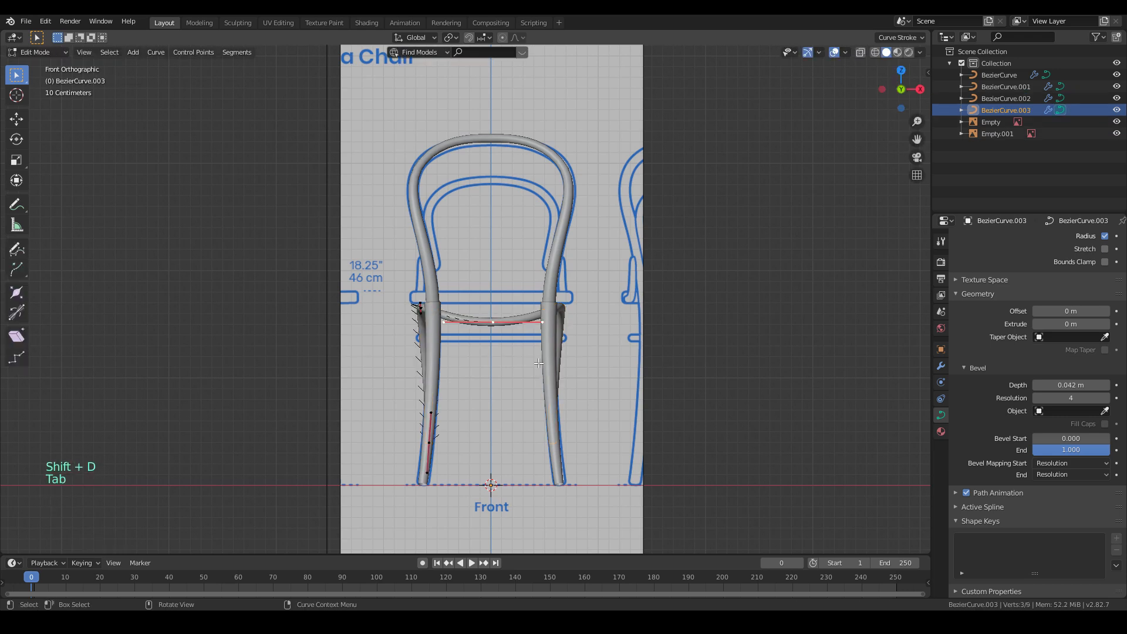
key(a)
key(Tab)
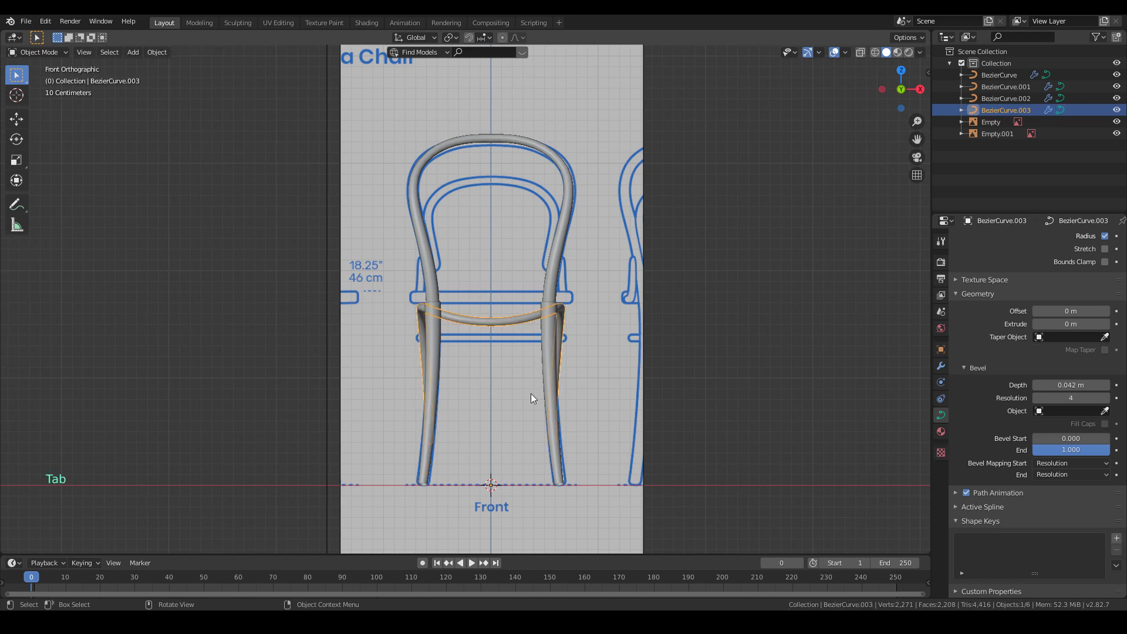
key(g)
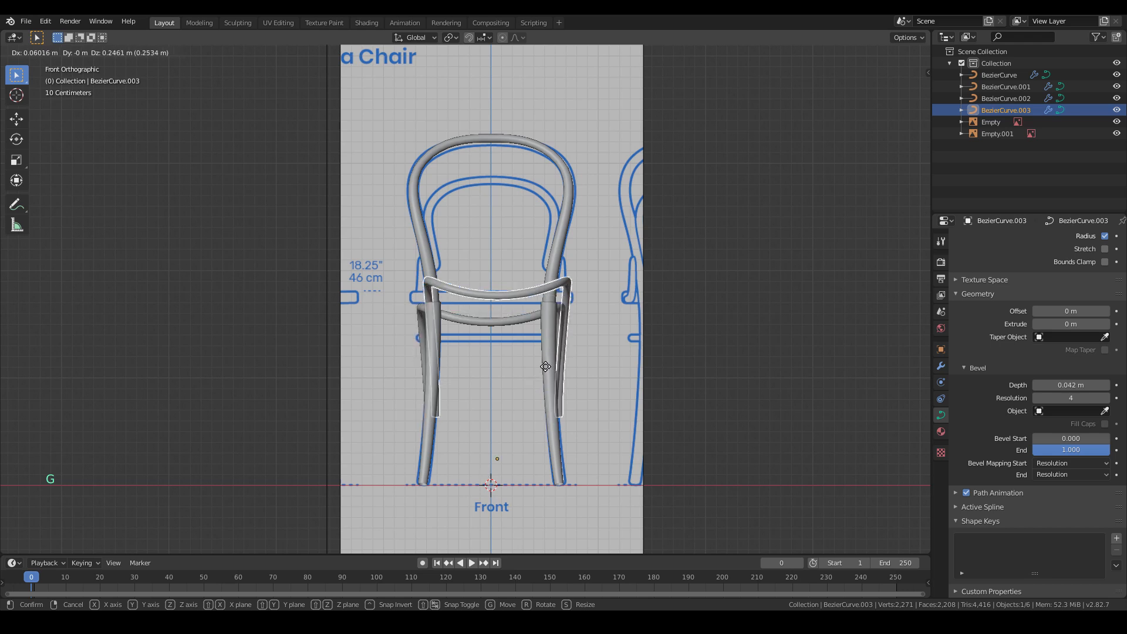
key(Escape)
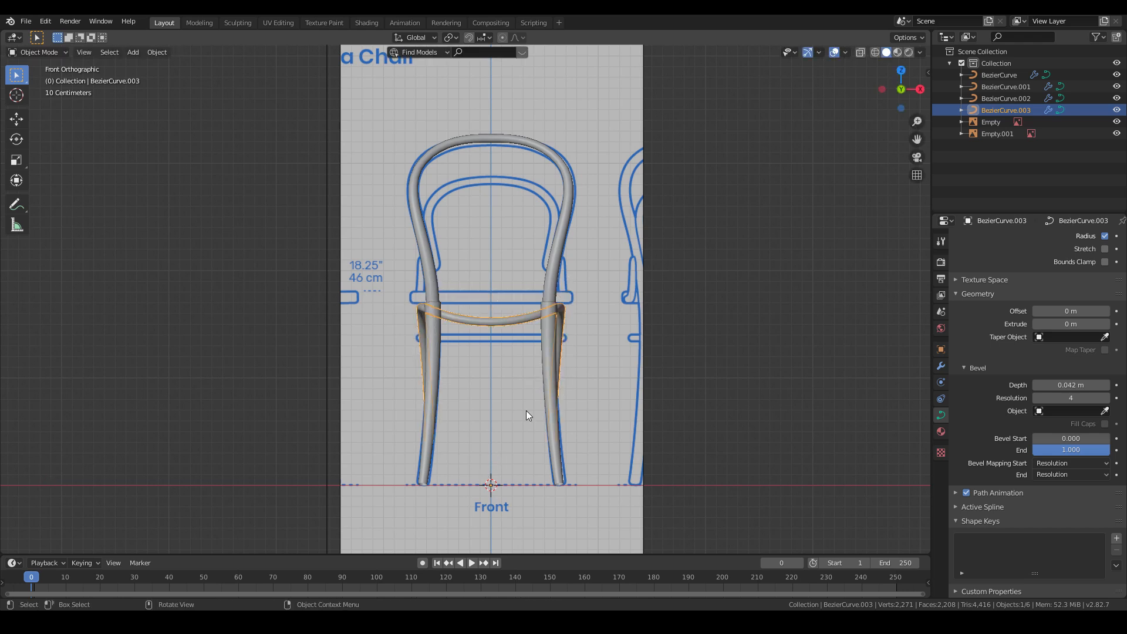
key(Tab)
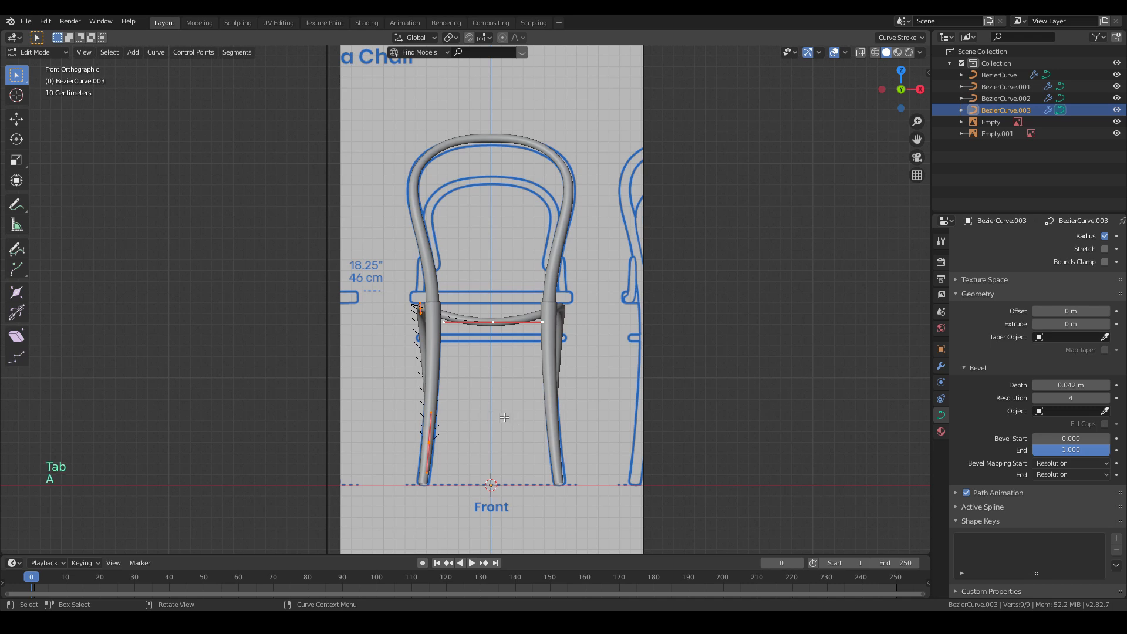
- Move all points of the duplicated curve up into the backrest area and rotate its lower end point
key(g)
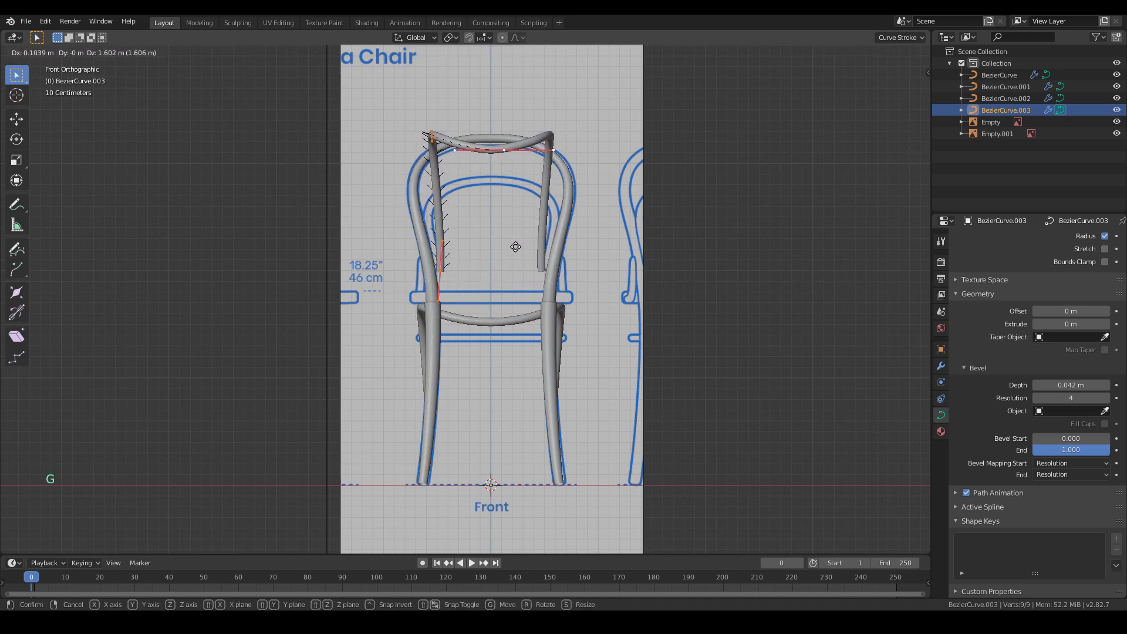
click(516, 247)
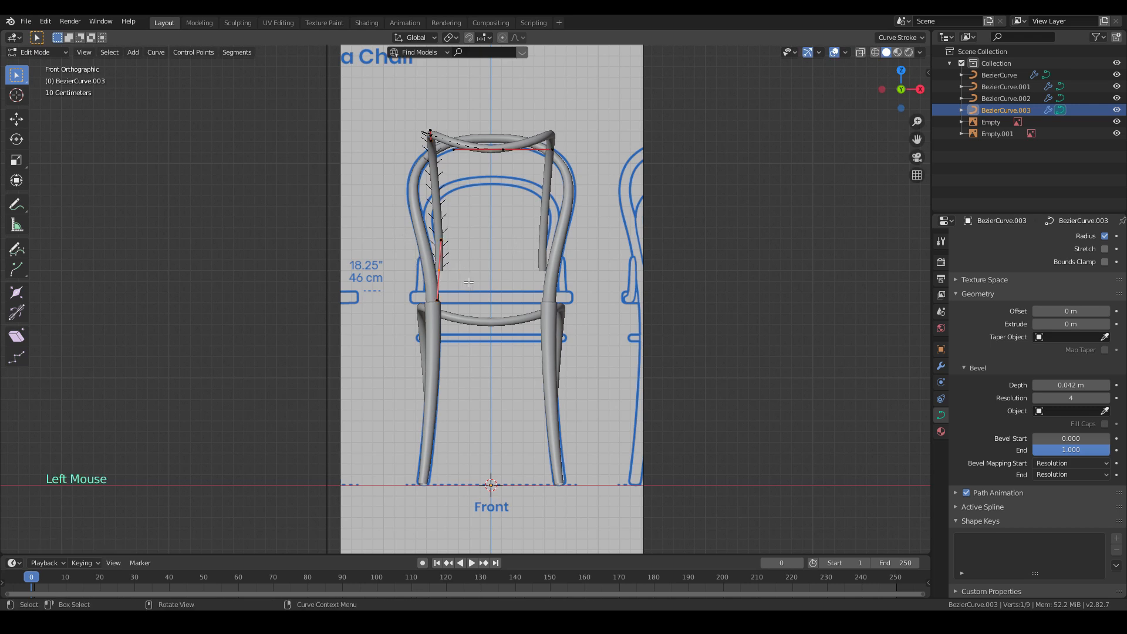
key(r)
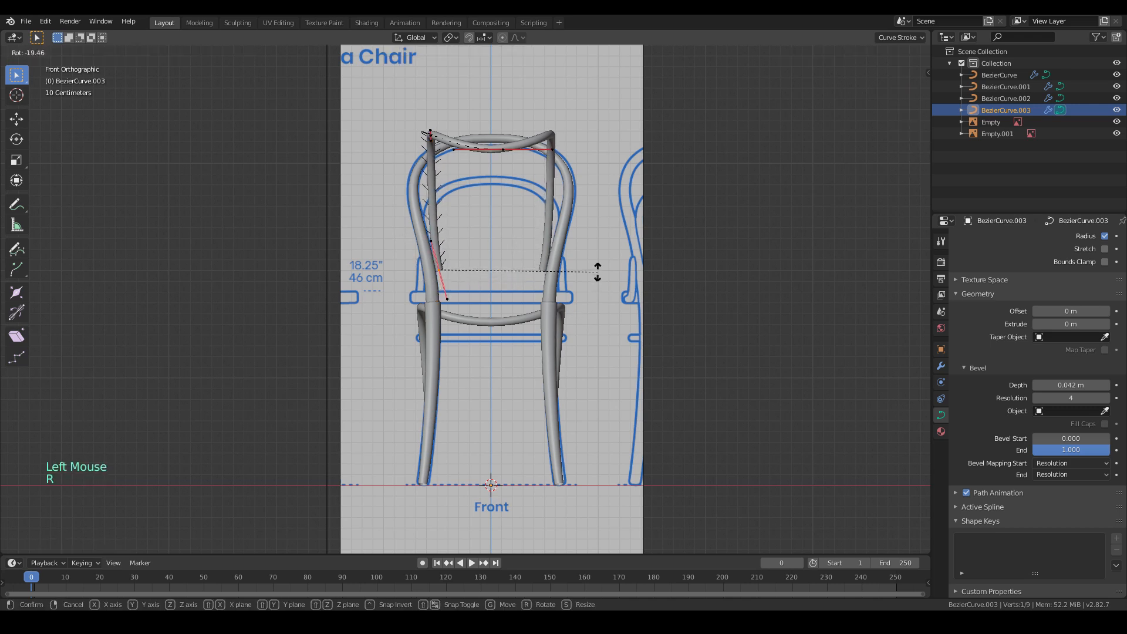
click(596, 272)
- Delete all control points of the duplicated curve except the lower end one, in the front view
click(432, 136)
scroll(439, 151, up, 2)
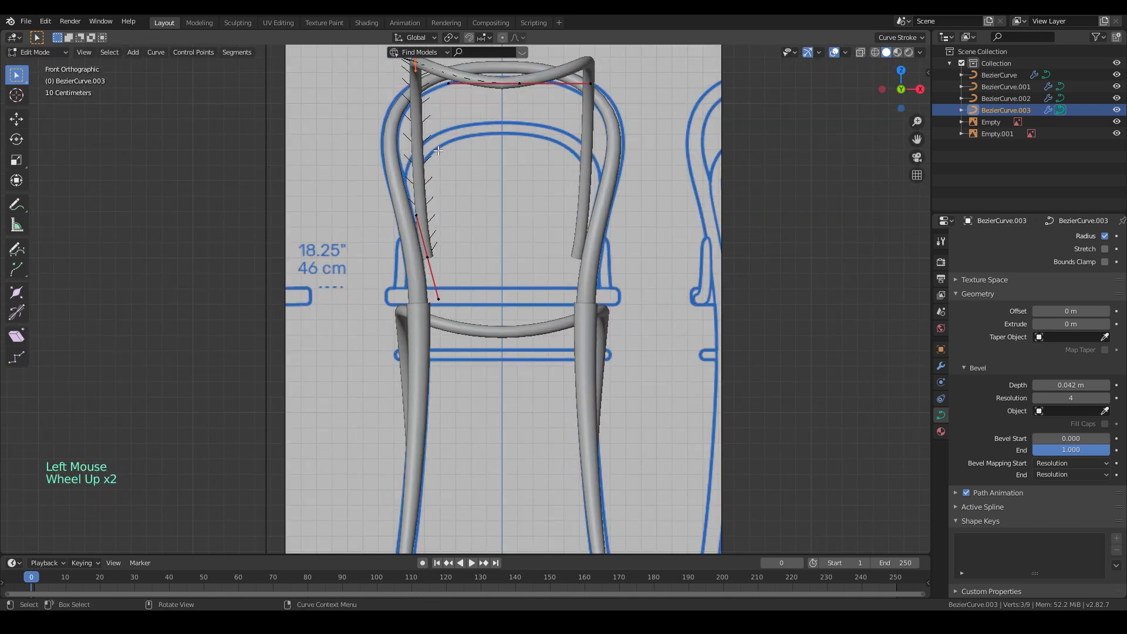
shift+middle_drag(470, 132, 455, 194)
shift+scroll(455, 194, down, 2)
click(568, 175)
key(x)
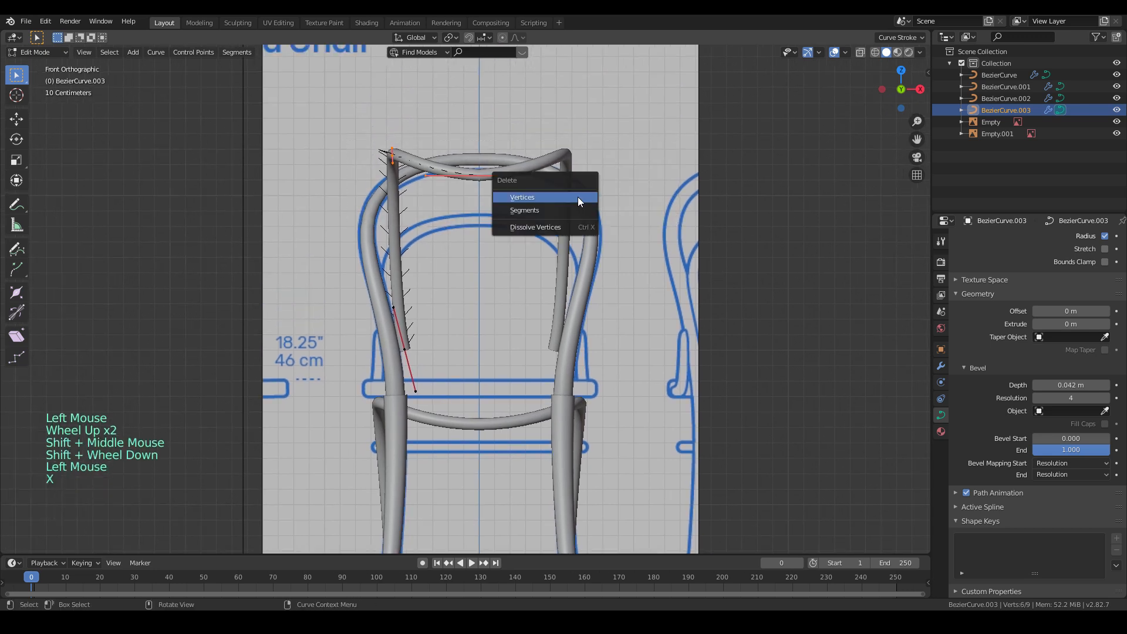
click(570, 218)
- Rotate the remaining control point so its handles follow the lower end of the blueprint's inner backrest
click(404, 349)
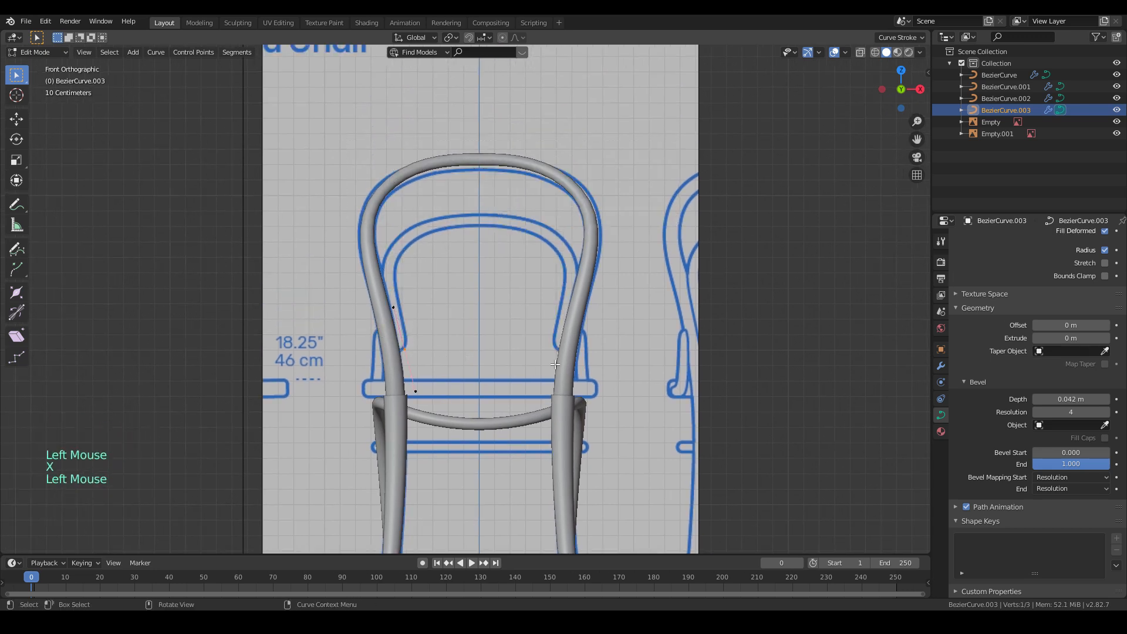
key(r)
click(572, 411)
shift+middle_drag(574, 415, 520, 329)
scroll(520, 329, up, 1)
scroll(520, 329, down, 2)
- Examine which chair part each BezierCurve object in the scene belongs to, finishing with BezierCurve.003 and the legs in the front view
key(Tab)
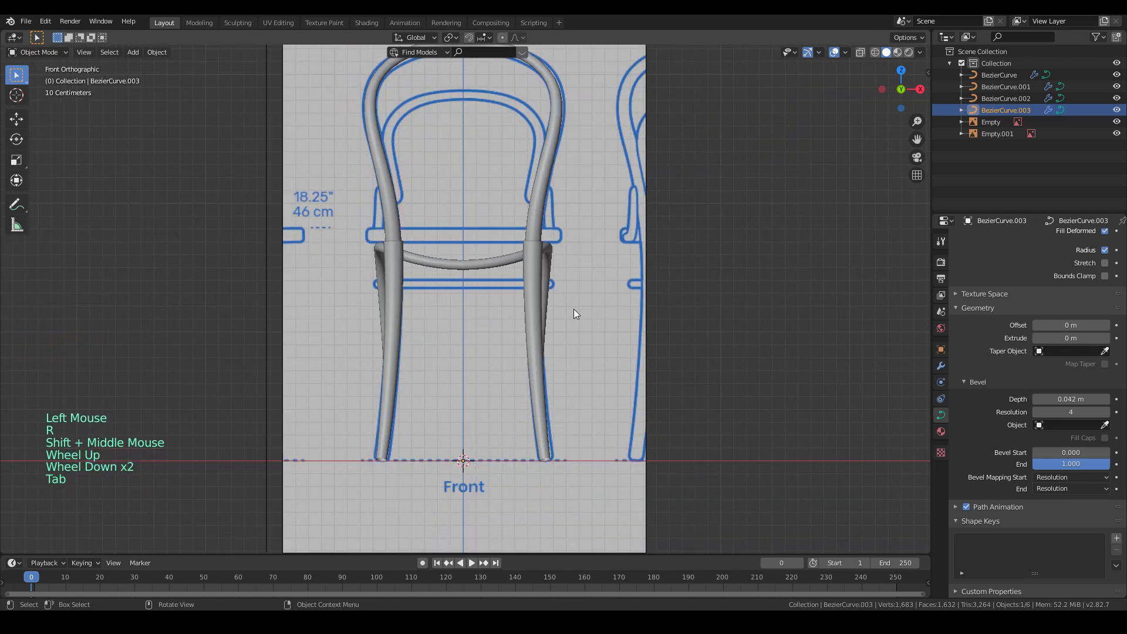
click(1001, 97)
click(1005, 86)
click(1006, 75)
click(999, 99)
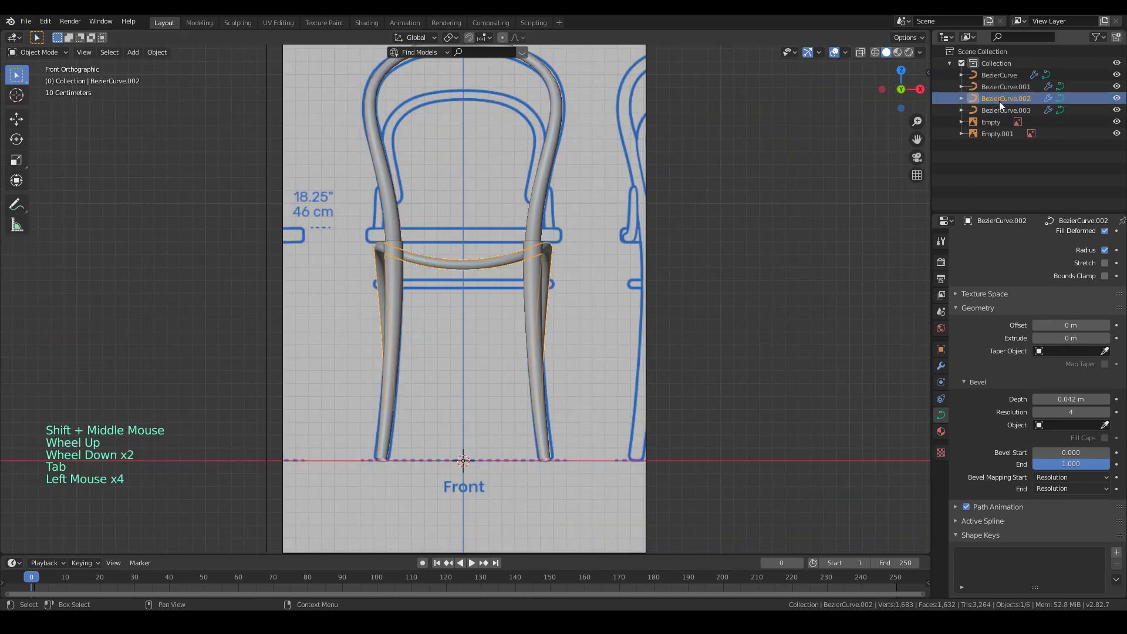
click(999, 110)
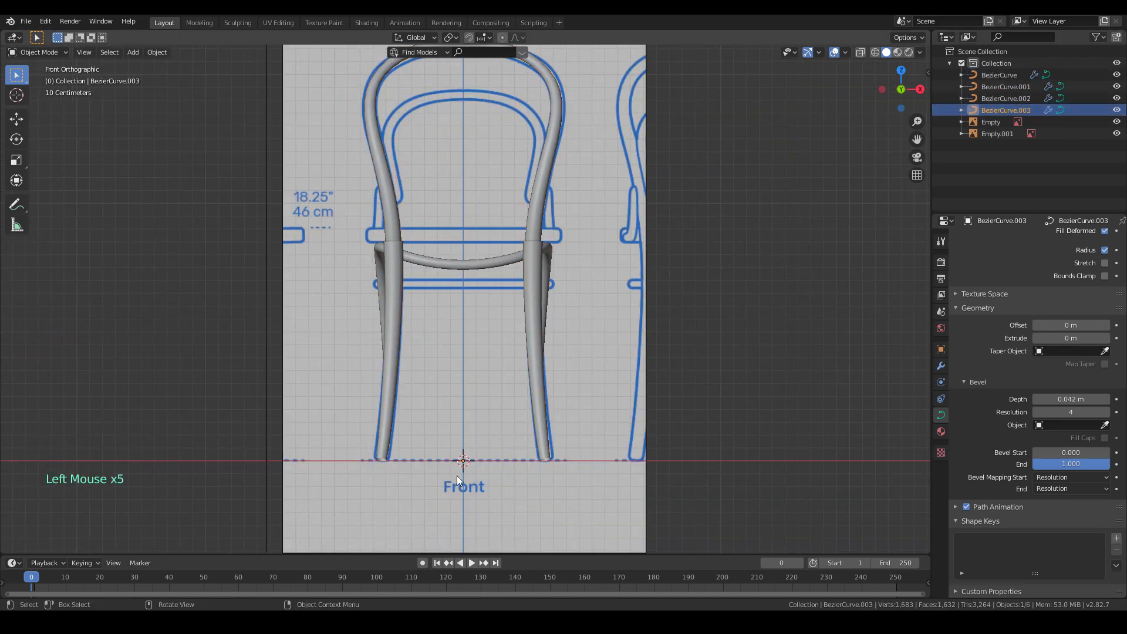
scroll(462, 474, up, 3)
shift+middle_drag(465, 499, 470, 458)
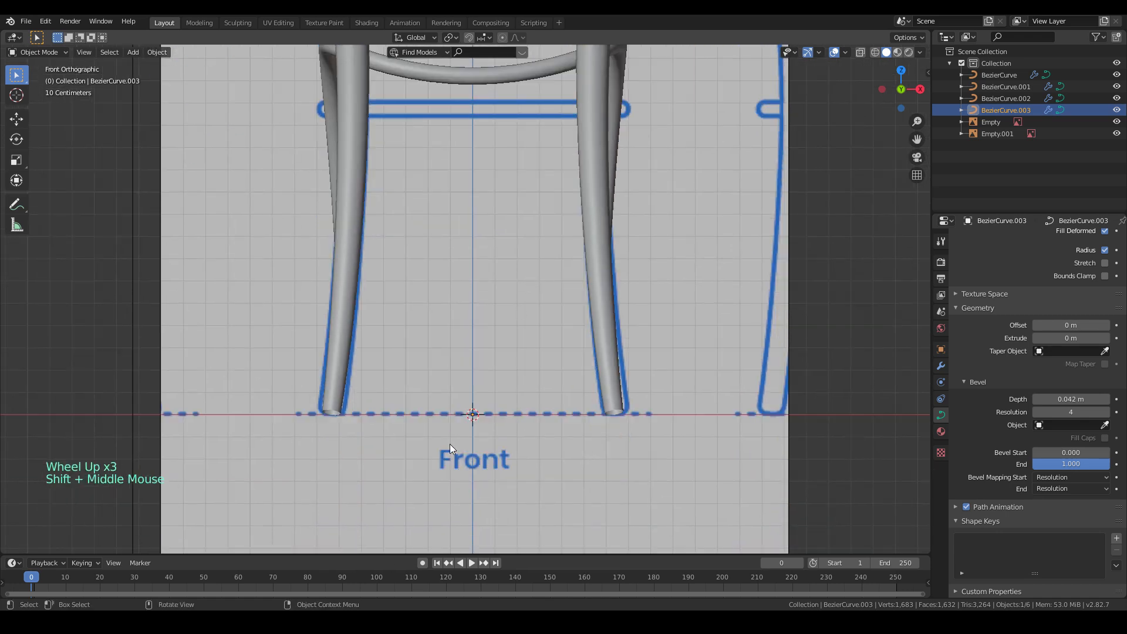
shift+middle_drag(591, 216, 598, 399)
- Extrude a second control point from BezierCurve.003's remaining point, upward along the blueprint's inner backrest in the front view
key(Tab)
shift+middle_drag(383, 99, 412, 335)
key(e)
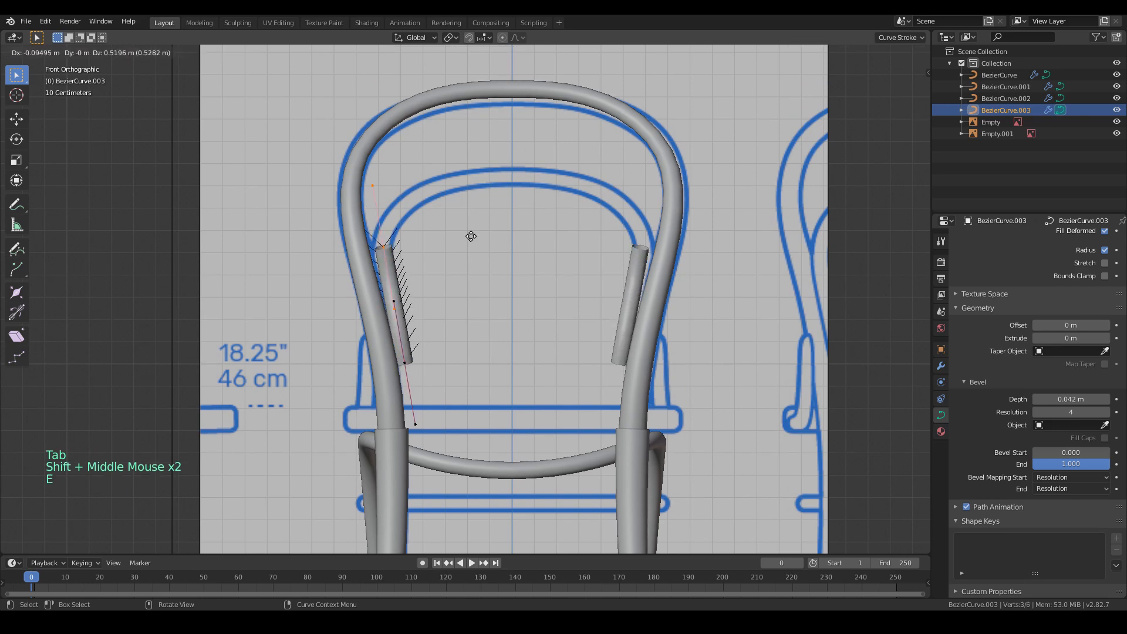
click(473, 221)
- In the right view, shift the lower control point along Y onto the outer backrest tube and rotate it to match the tube's direction
key(KP_3)
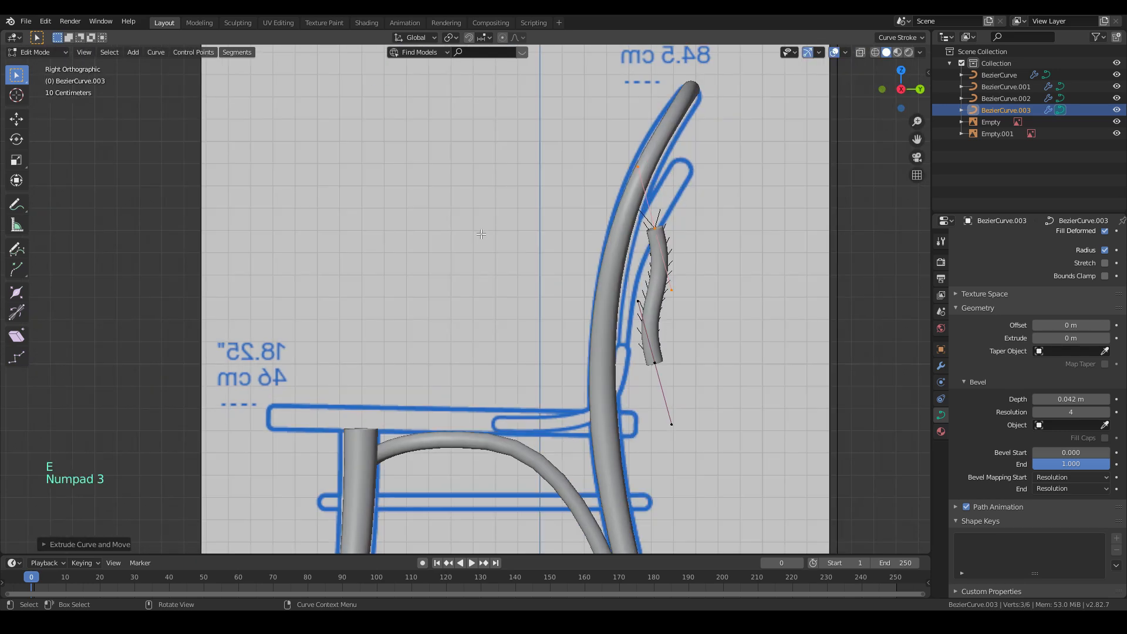
click(678, 366)
key(g)
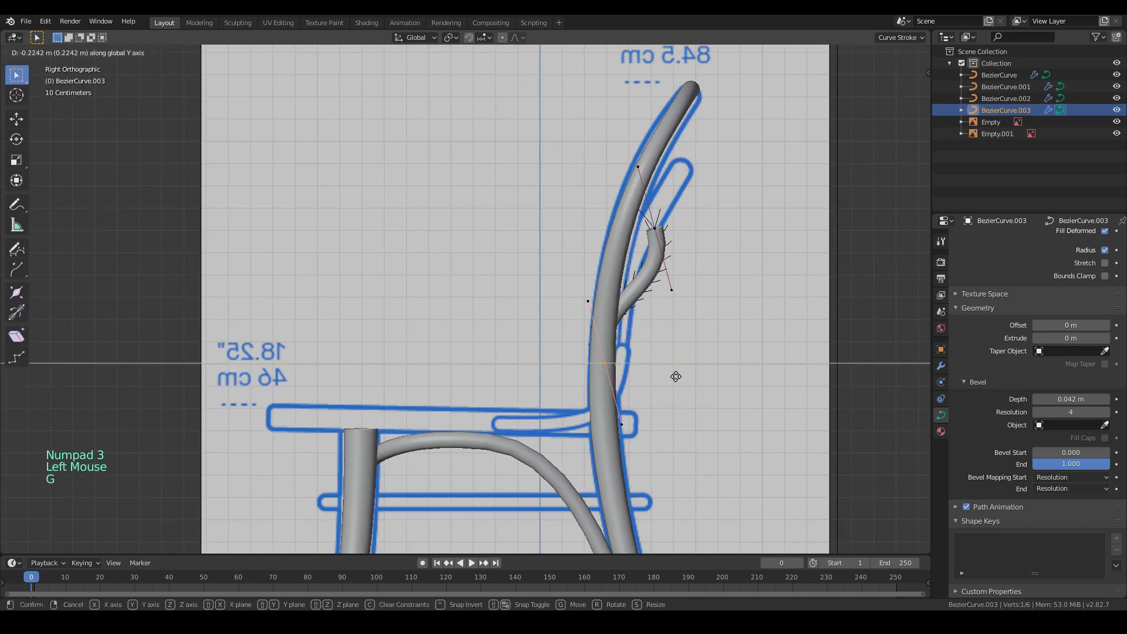
click(675, 378)
key(r)
click(769, 346)
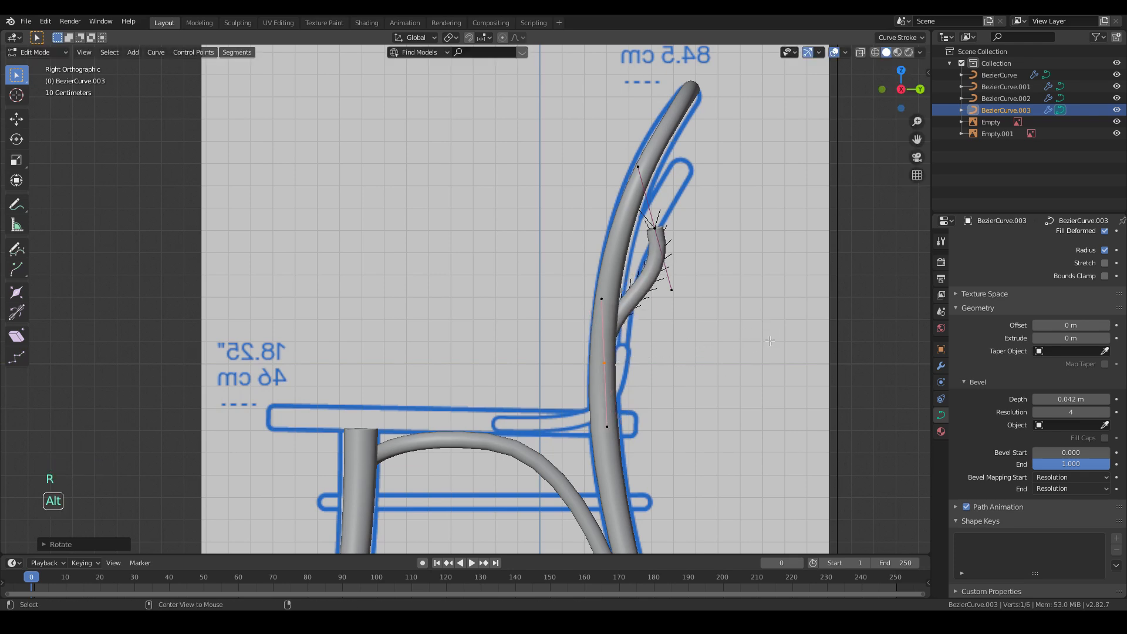
- Check the chair reference photo and move the upper control point higher along the inner backrest in the right view
scroll(795, 319, down, 7)
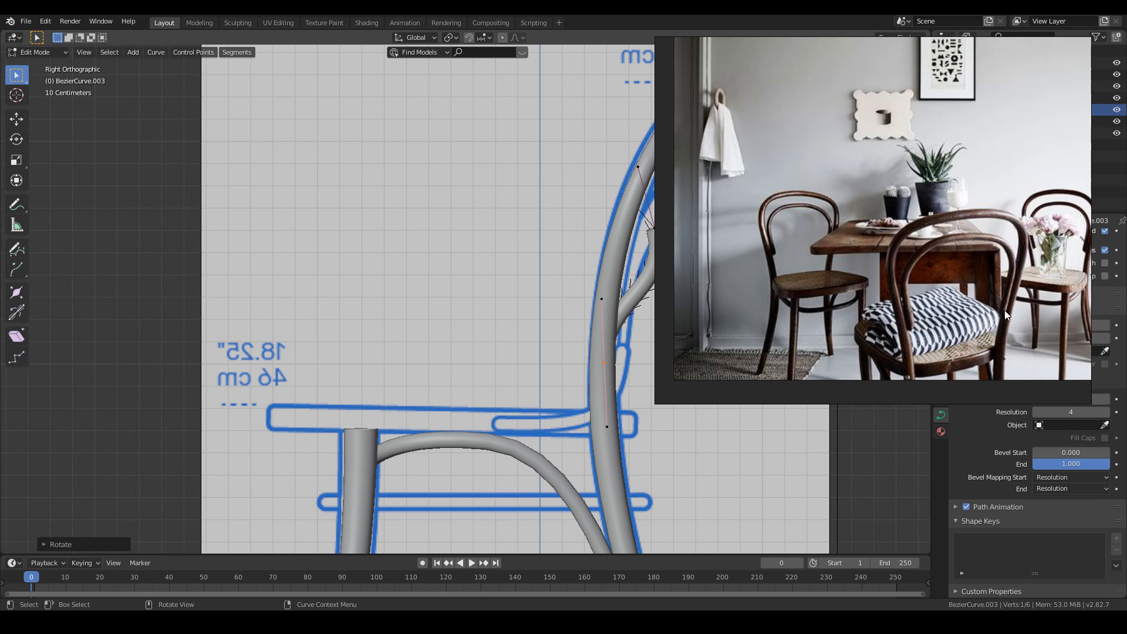
click(678, 22)
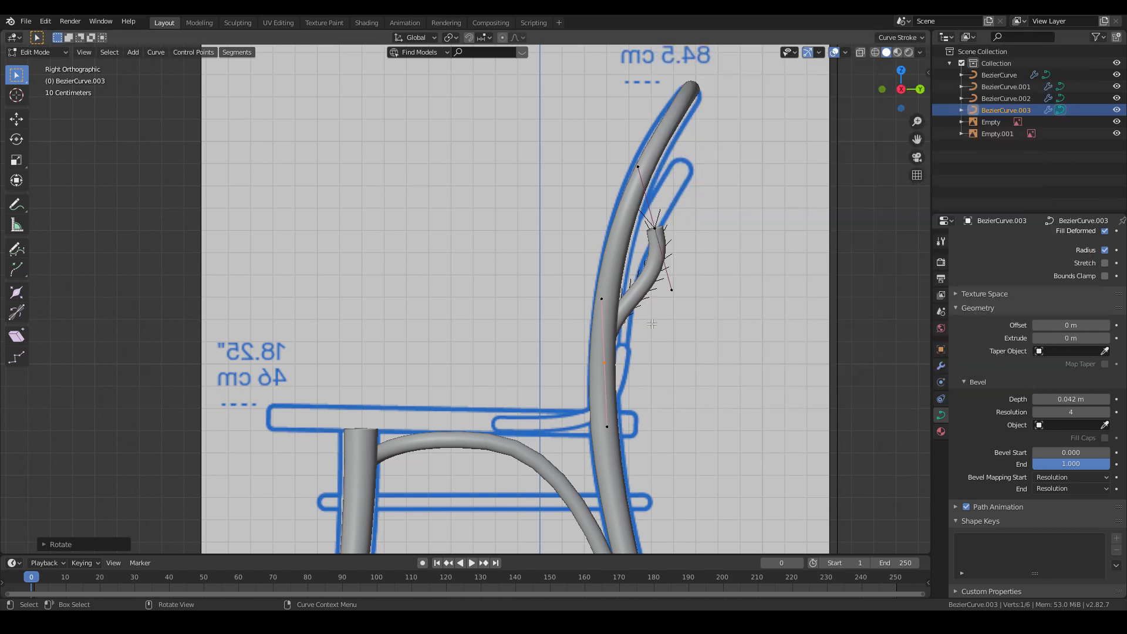
click(652, 247)
key(g)
click(678, 213)
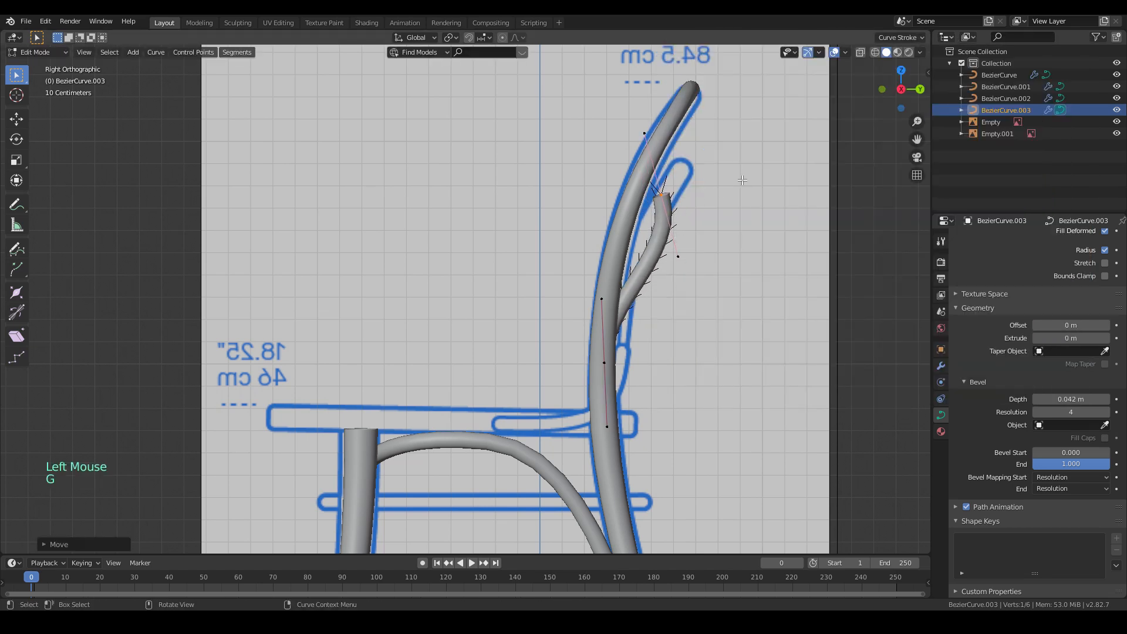
key(r)
key(g)
click(748, 267)
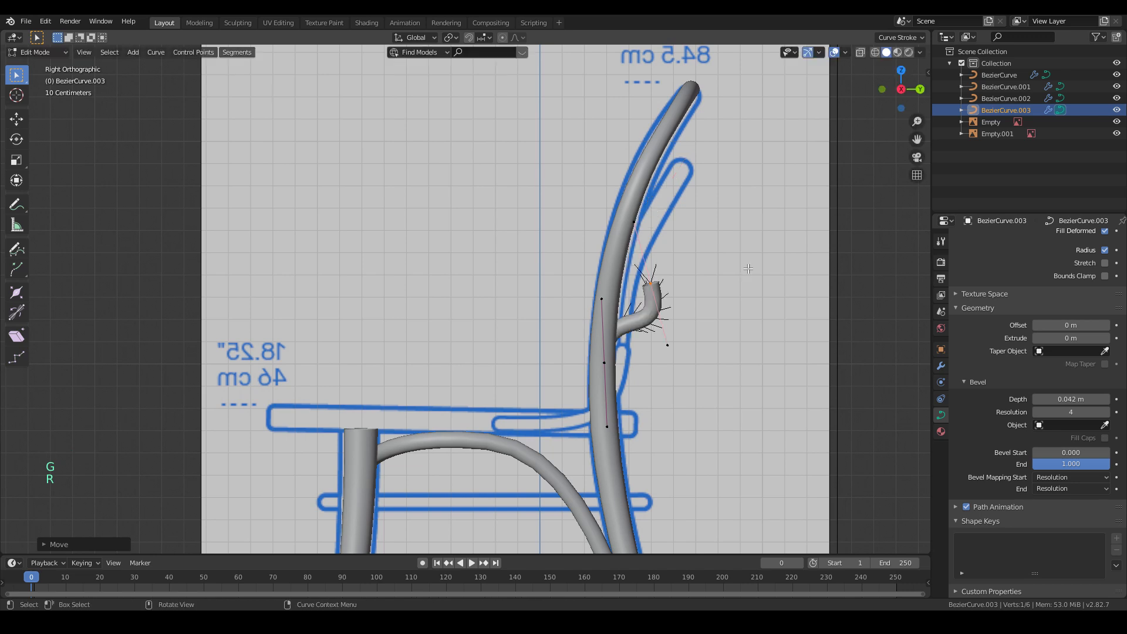
key(ctrl+z)
- Rotate and reposition the upper control point so the curve follows the inner backrest's slanted side profile
key(r)
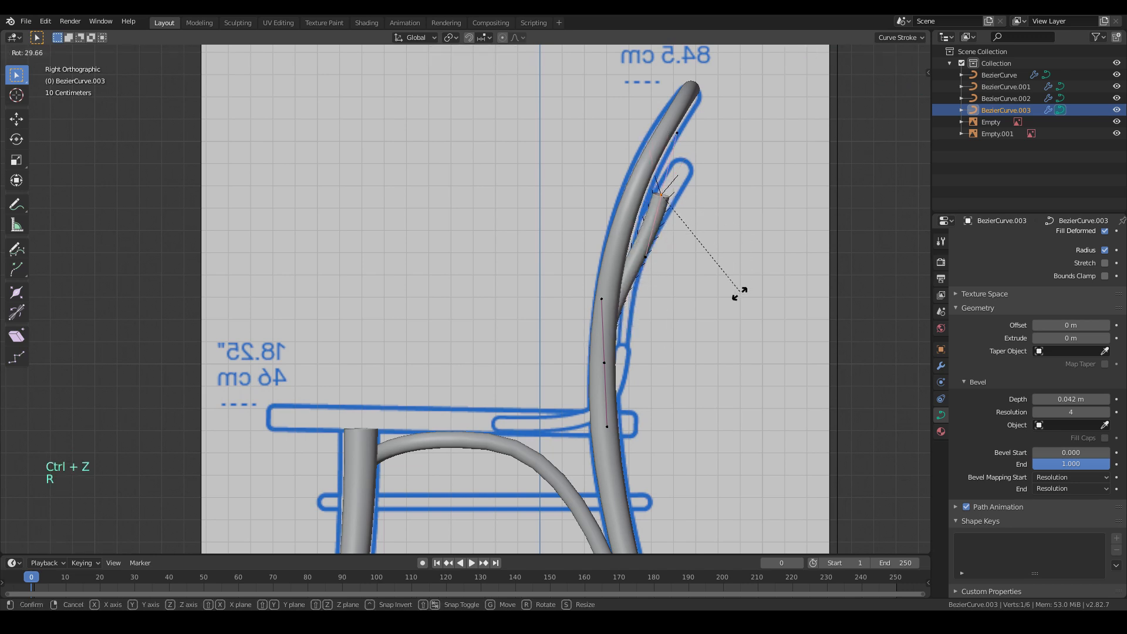
key(g)
click(725, 343)
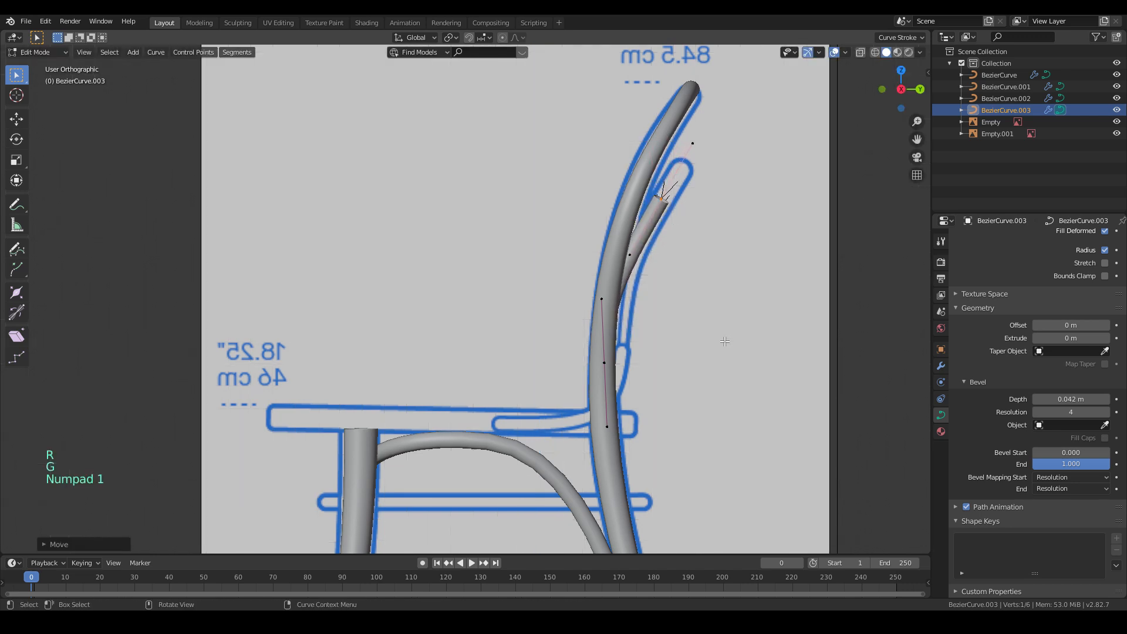
- In the front view, move and rotate the upper control point to fit the bend of the blueprint's inner backrest
key(KP_1)
key(g)
key(r)
click(534, 327)
key(g)
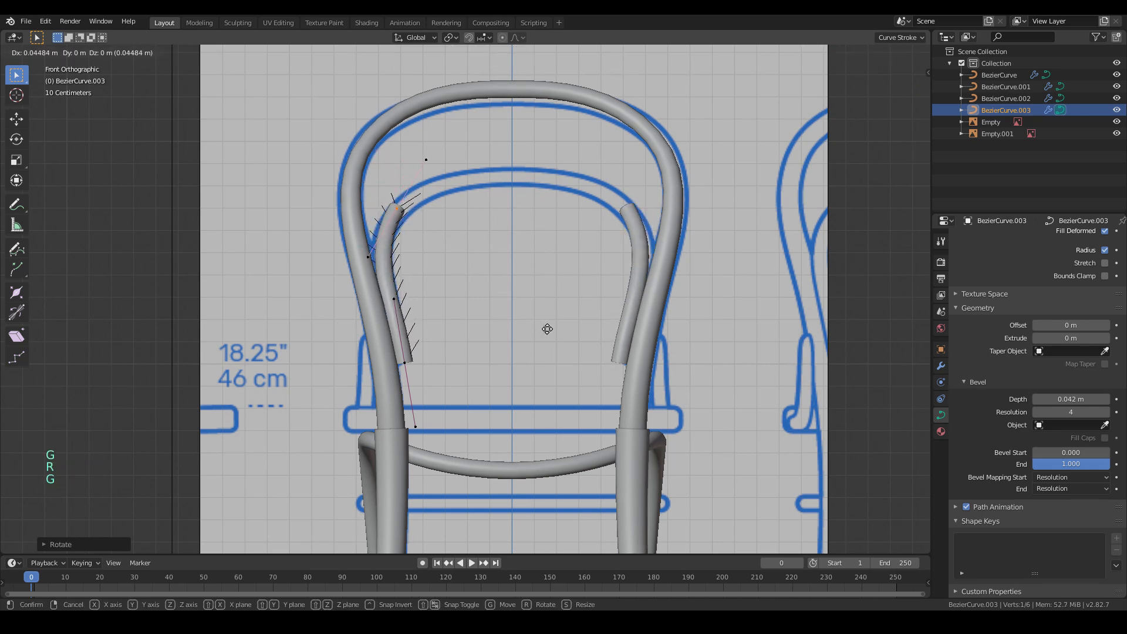
click(548, 326)
key(r)
click(553, 241)
- Extrude a control point to the top centre of the inner backrest, rotate its handles horizontal and align it with the outline
key(e)
key(r)
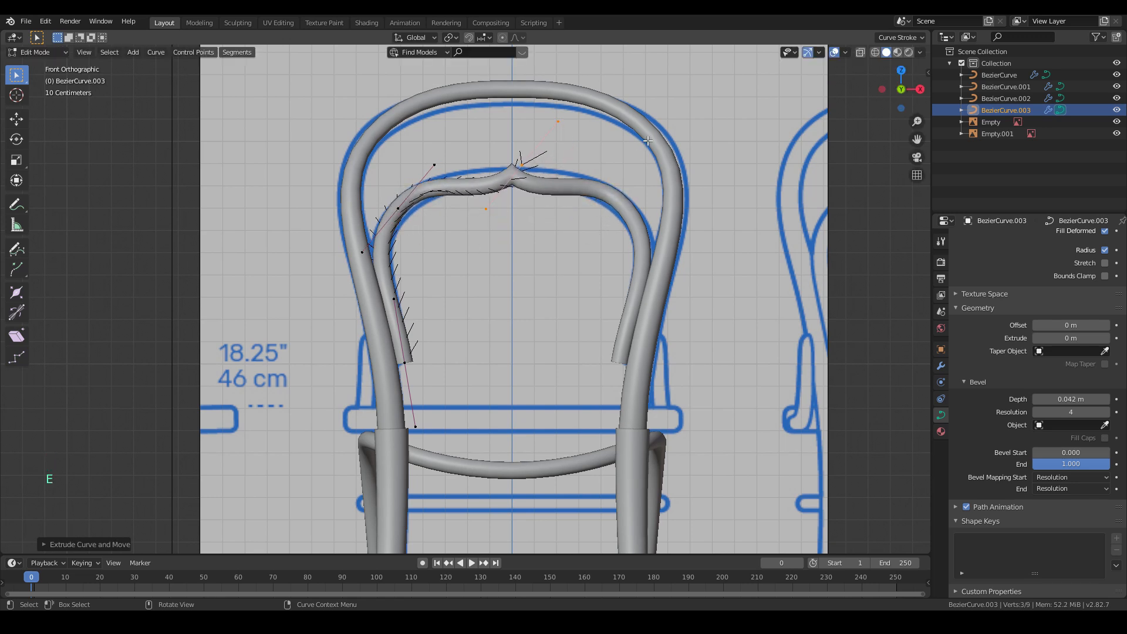
click(626, 257)
key(g)
click(629, 263)
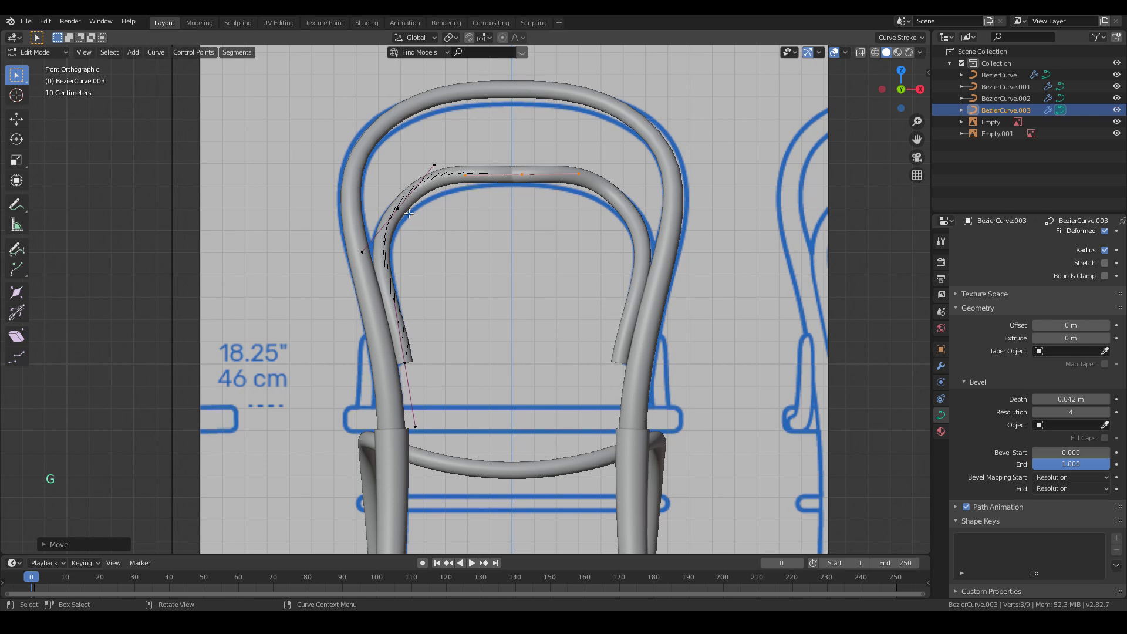
- Scale and shift the control point on the inner backrest's bend so the arch matches the blueprint outline
click(434, 165)
key(s)
key(g)
key(g)
click(456, 233)
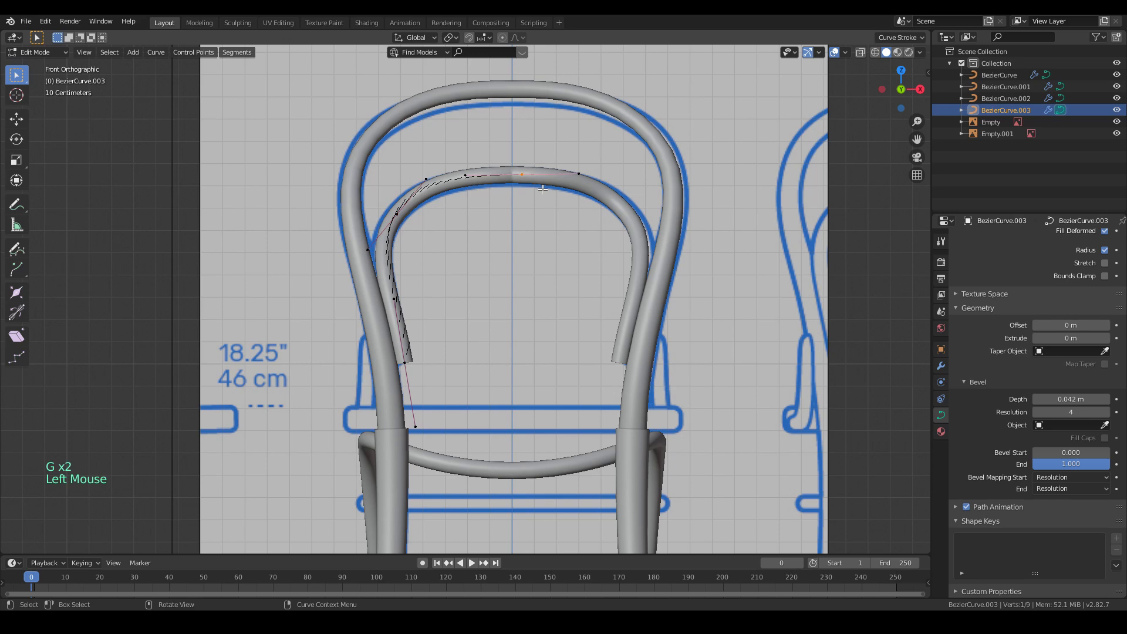
- In the top view, rotate the top centre point parallel to the X axis and move it about 0.116 m back along Y
key(KP_7)
shift+middle_drag(545, 180, 546, 248)
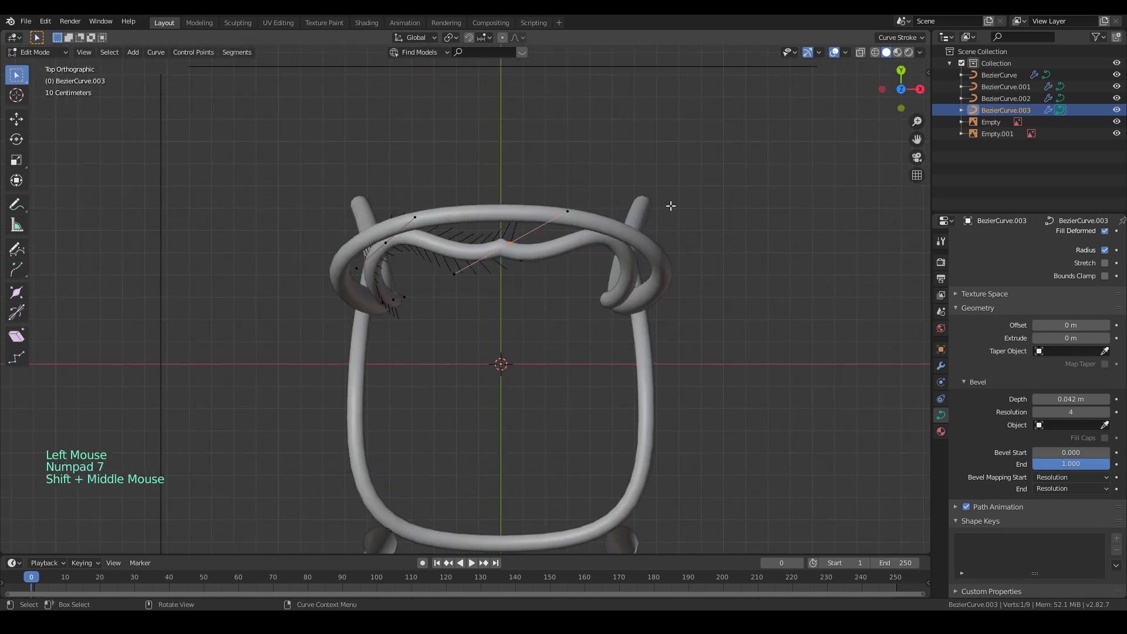
key(r)
click(664, 286)
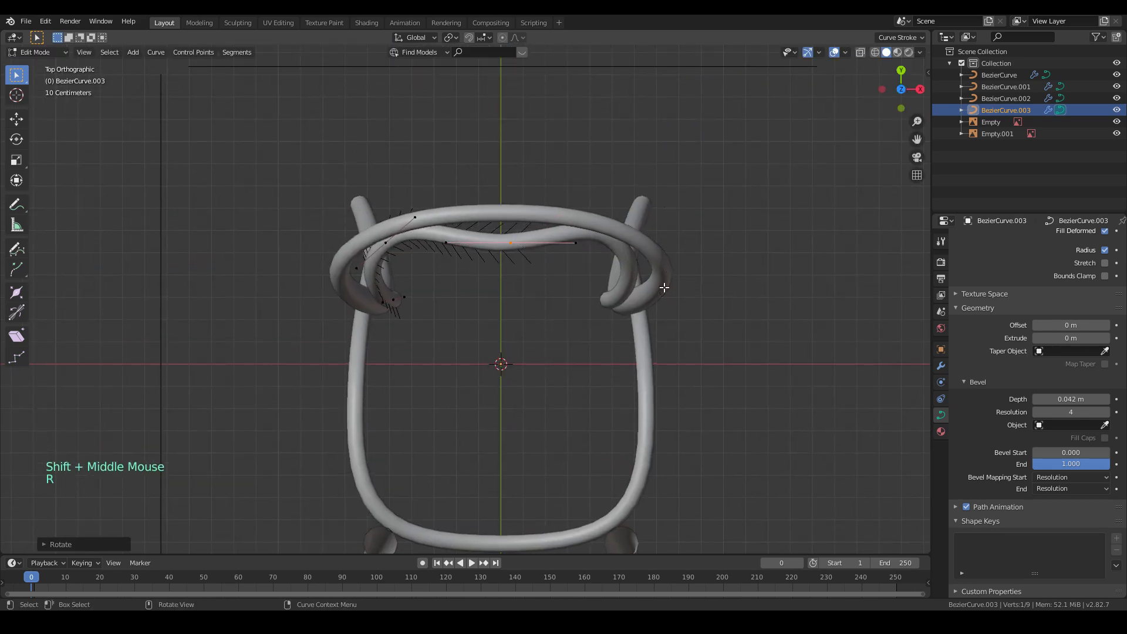
key(g)
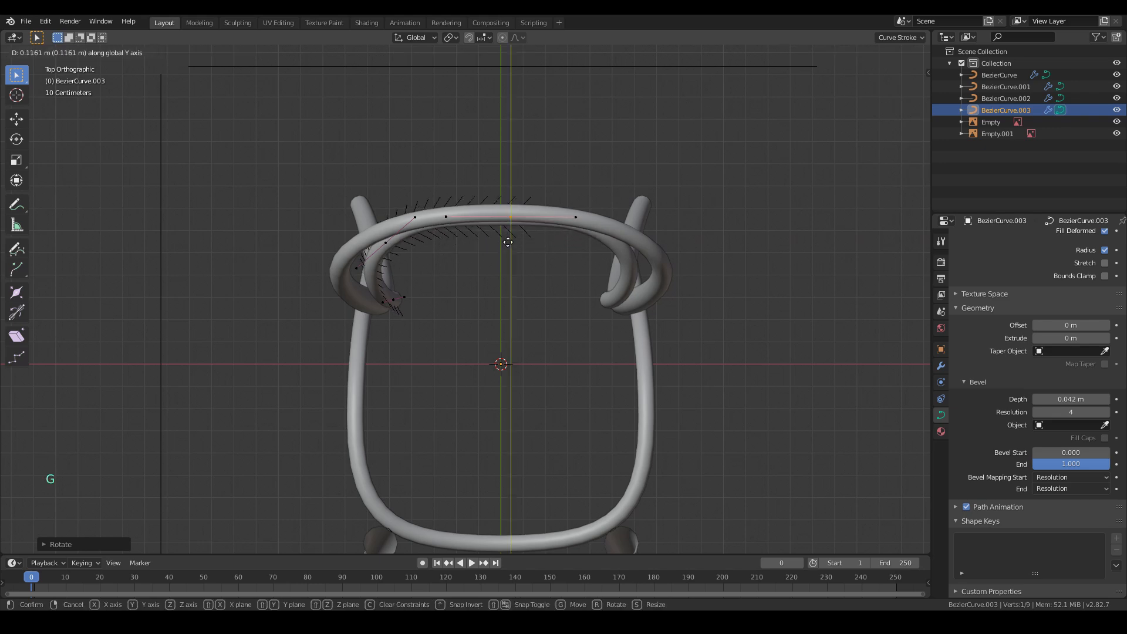
click(508, 241)
- In the right side view, fine-tune the rotation of the inner backrest's top centre control point about the Z axis
key(KP_3)
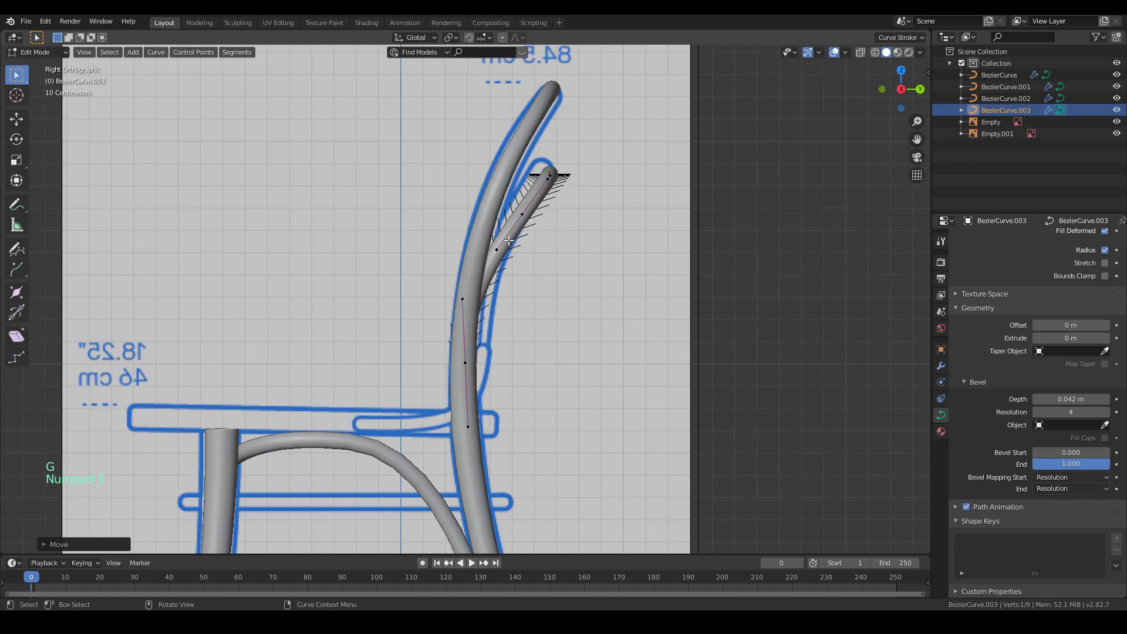
scroll(650, 120, up, 3)
shift+middle_drag(650, 120, 458, 250)
scroll(458, 250, up, 3)
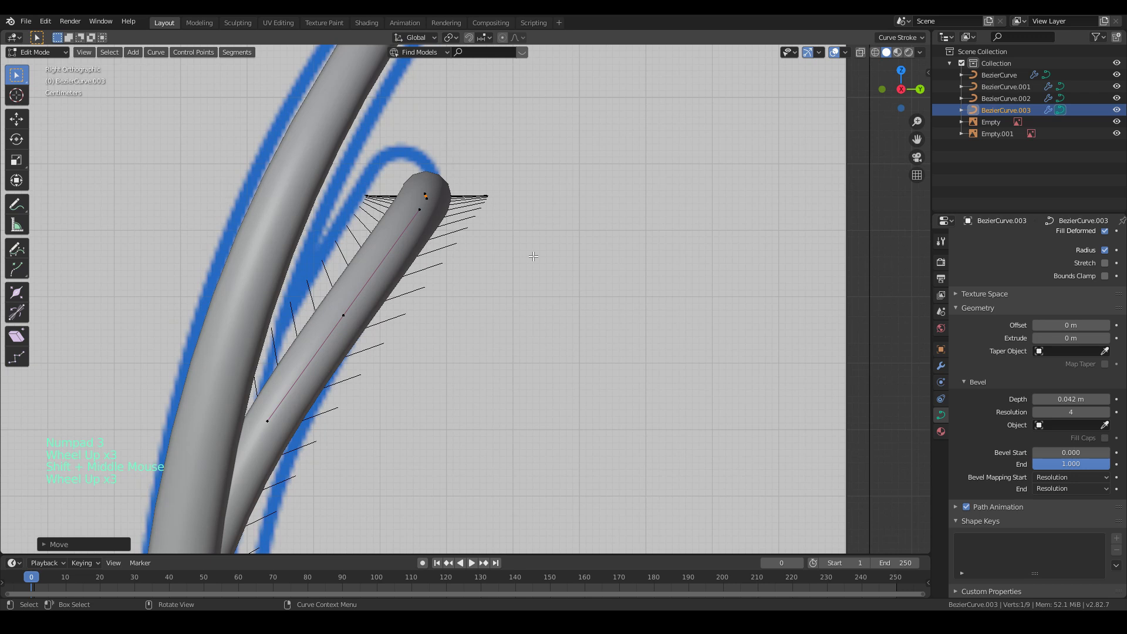
key(r)
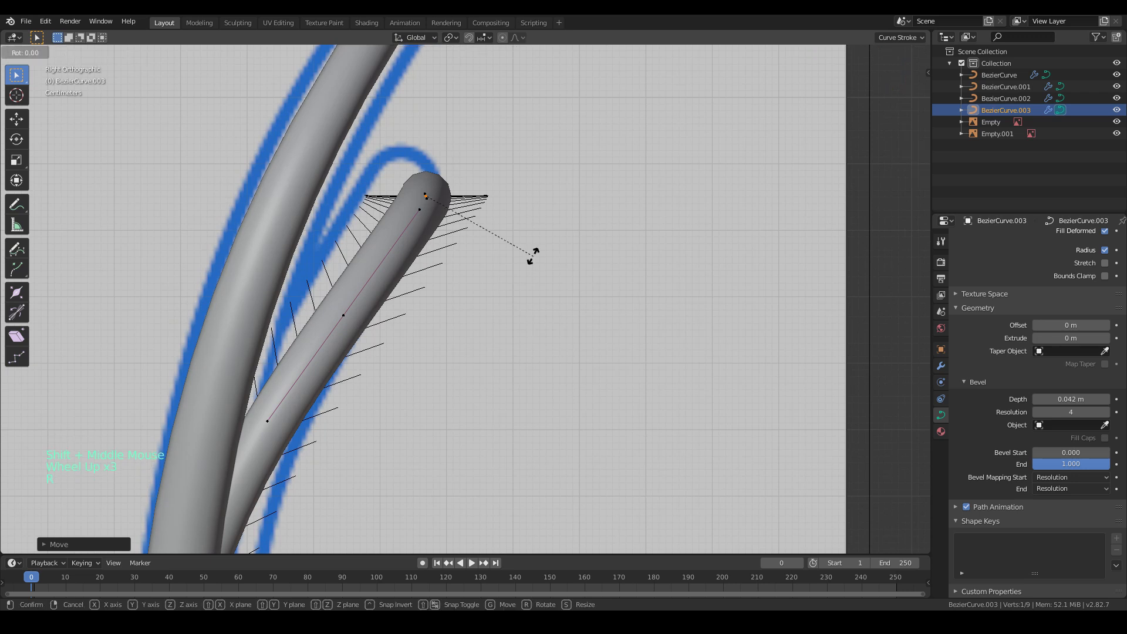
key(z)
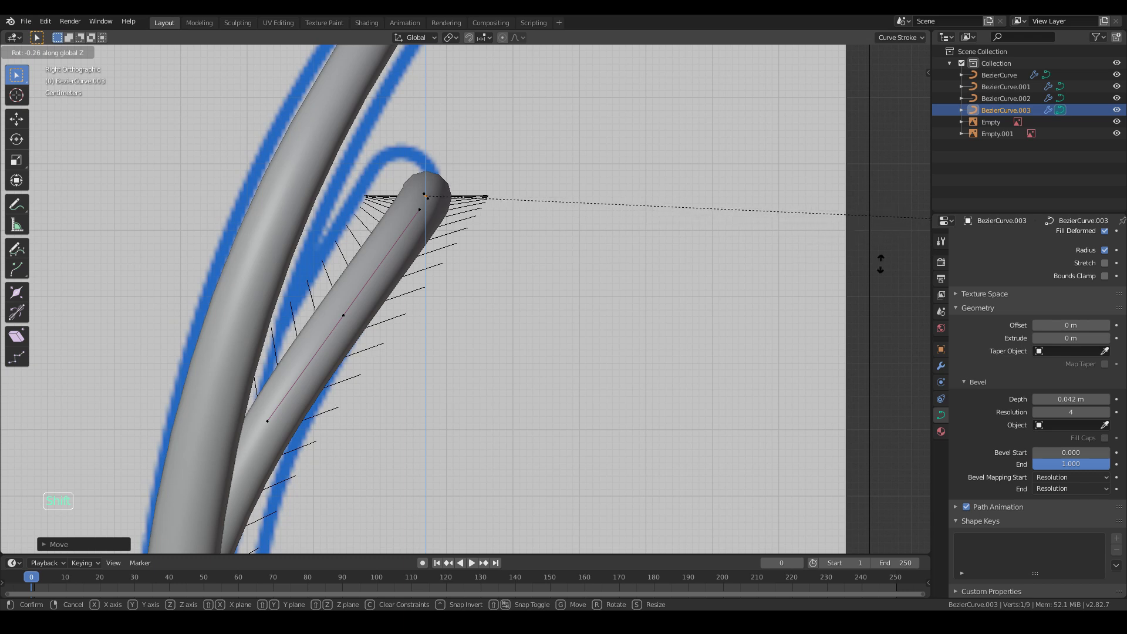
click(562, 317)
key(r)
key(shift)
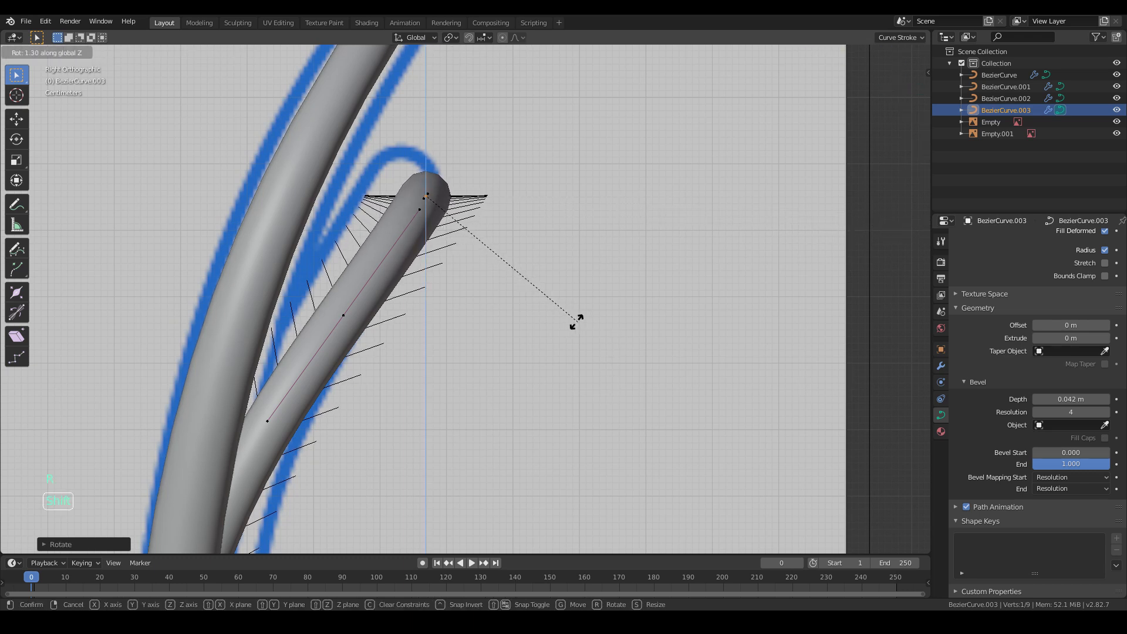
click(505, 310)
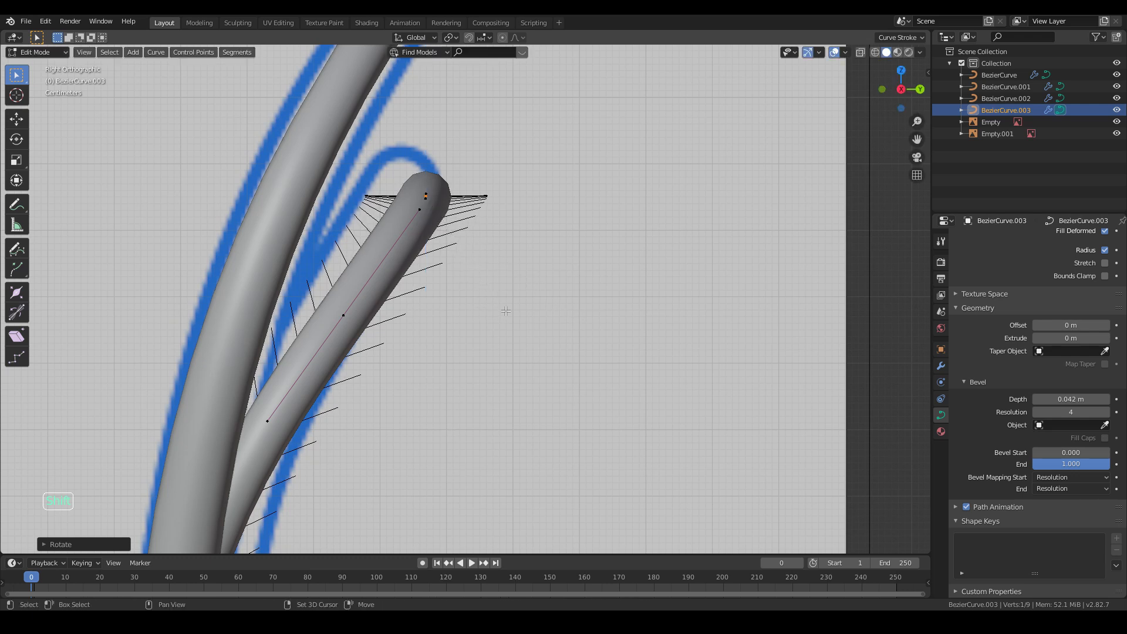
key(r)
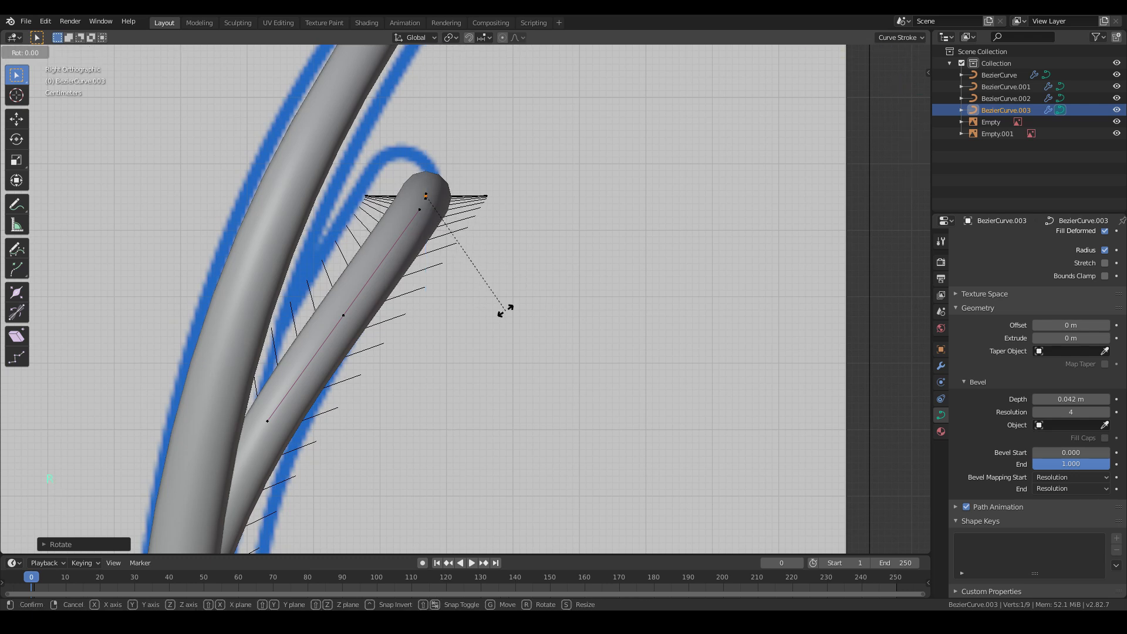
right_click(503, 307)
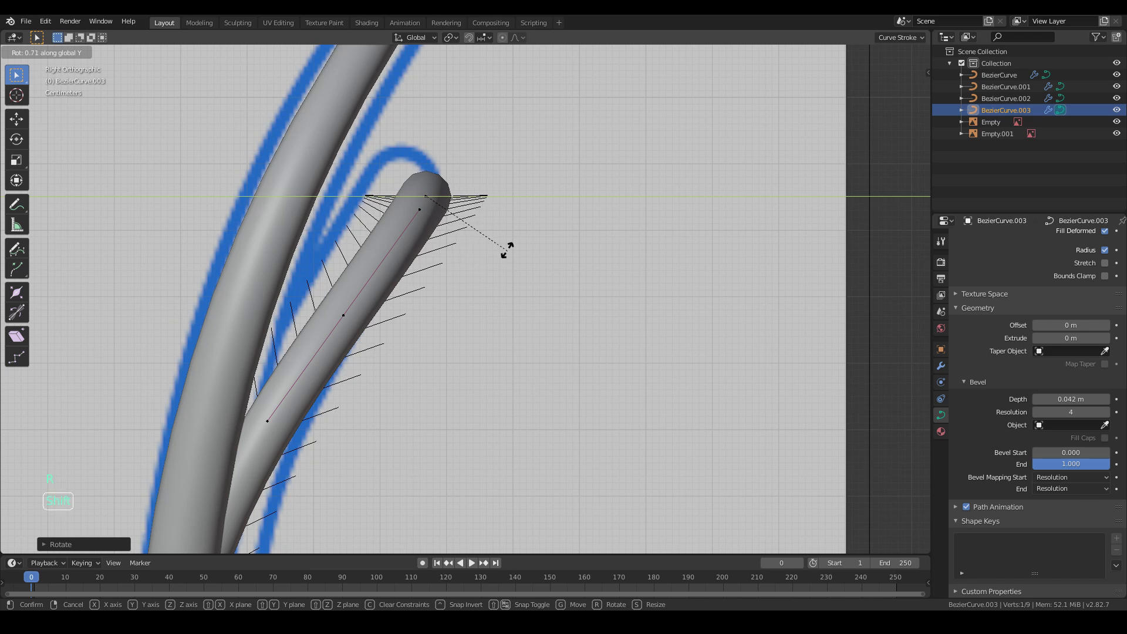
- Rotate and move the control point on the inner backrest's bend so the curve follows the blueprint's side profile
scroll(501, 241, down, 2)
scroll(500, 241, down, 1)
click(432, 331)
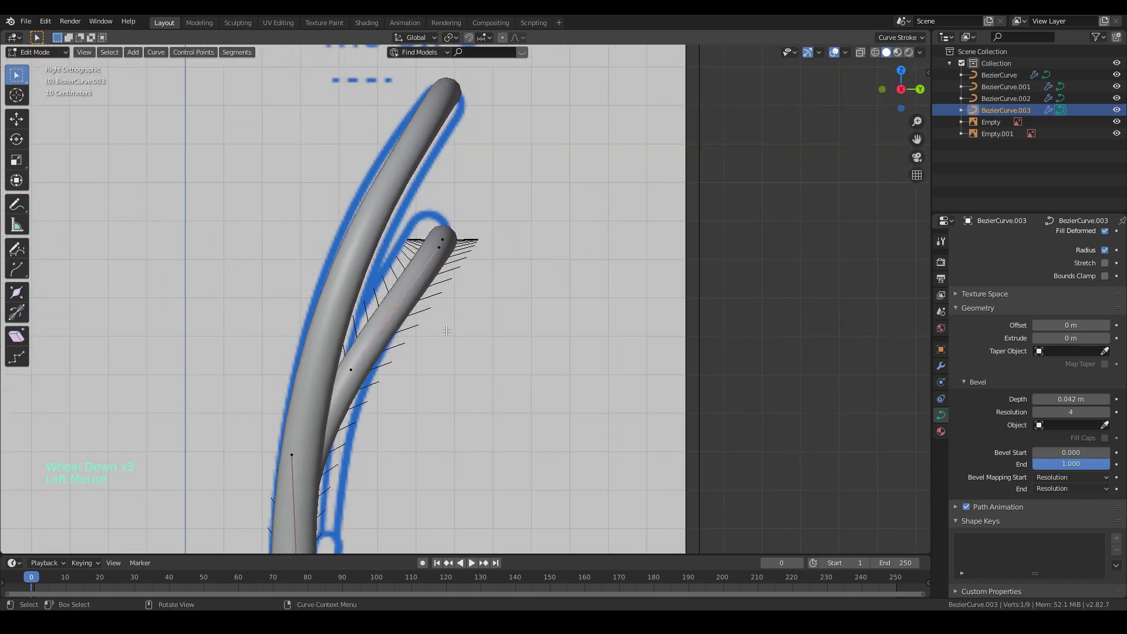
key(r)
click(524, 305)
key(g)
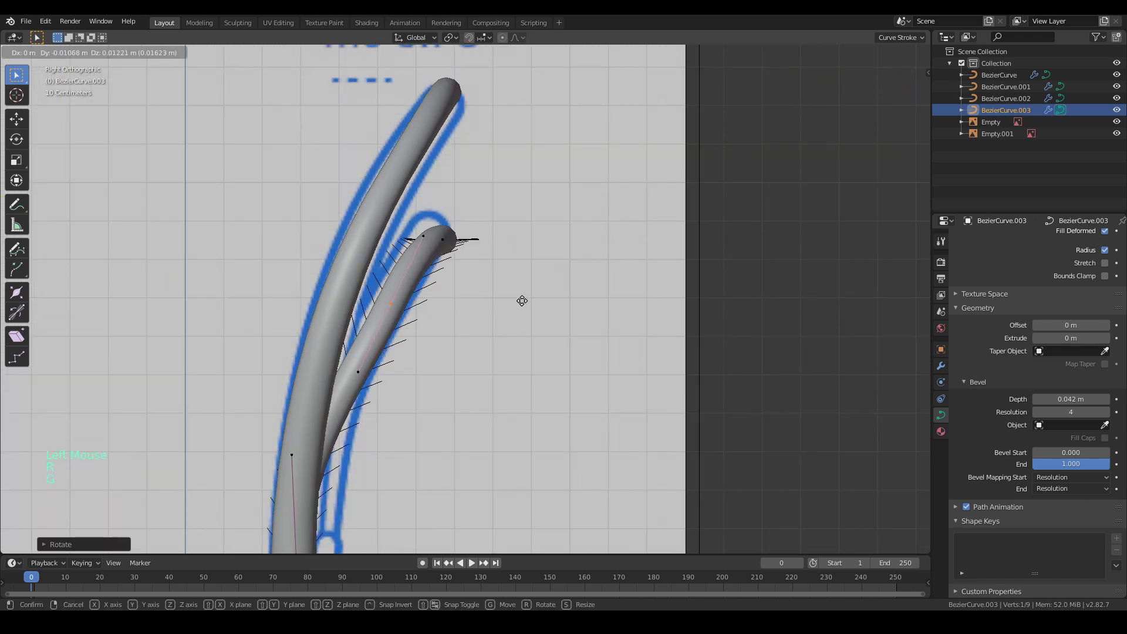
click(512, 299)
key(g)
key(r)
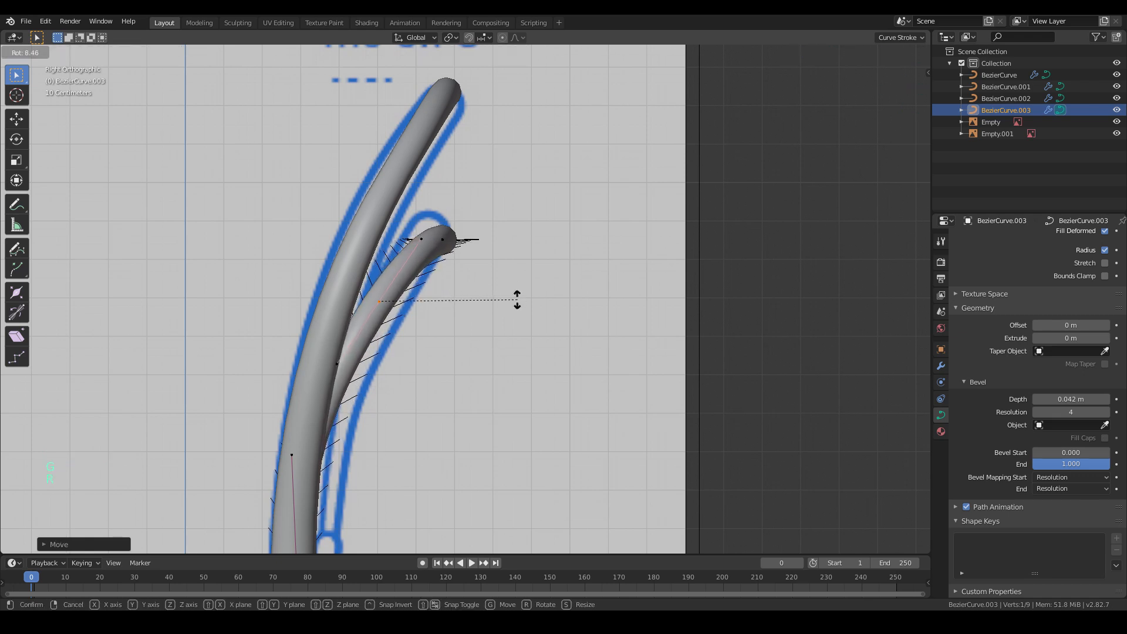
click(518, 300)
- Rotate the inner backrest's lower end control point by about 10° so the curve leans along the outer frame
scroll(479, 305, down, 3)
click(367, 453)
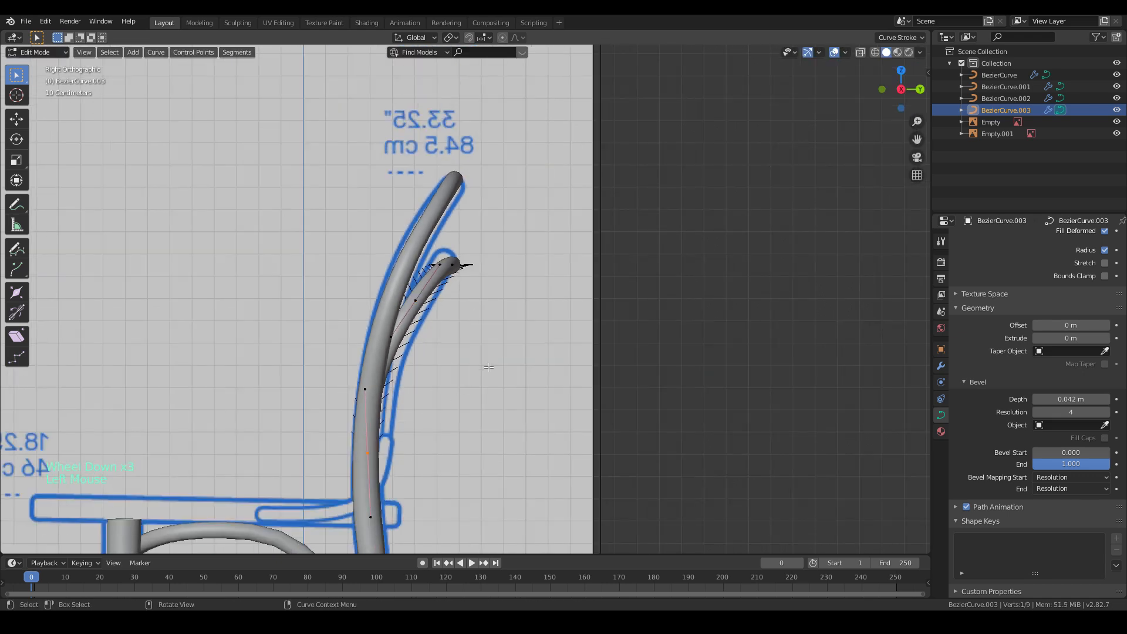
key(r)
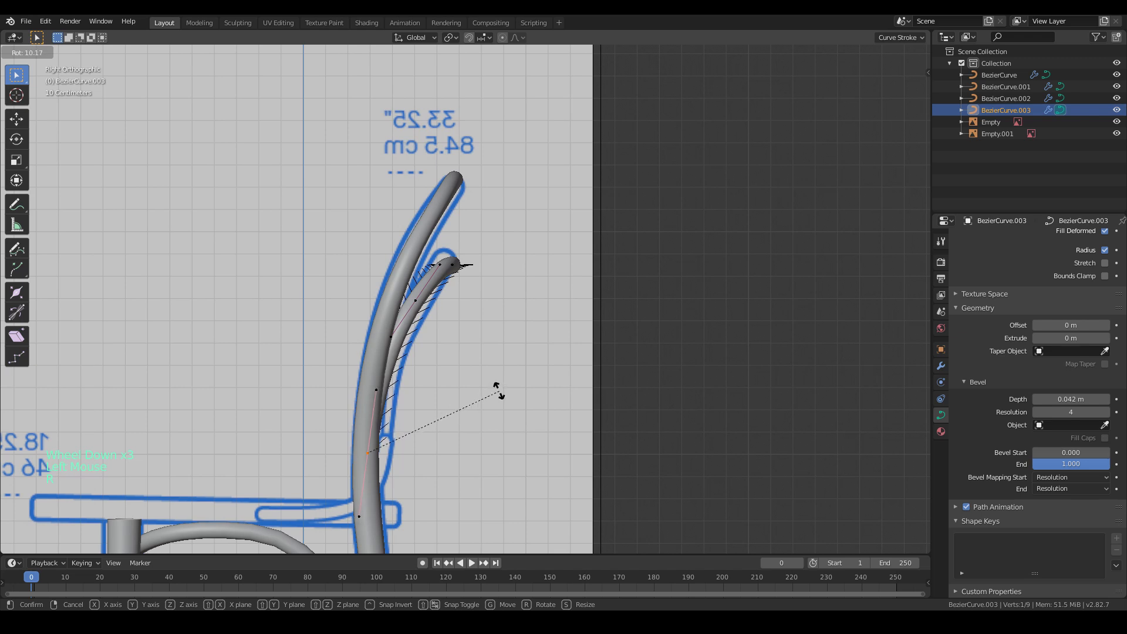
click(497, 387)
- Move the inner backrest's top centre control point slightly upward toward the blueprint outline in the side view
scroll(455, 252, up, 3)
click(455, 250)
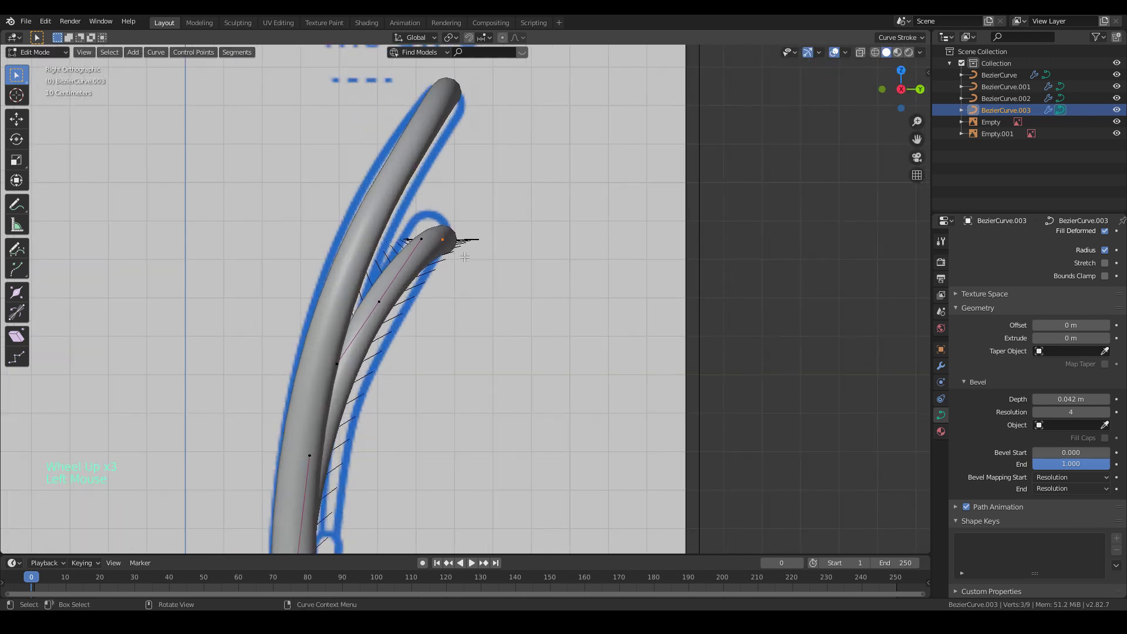
key(g)
click(466, 248)
- Scale down and rotate the handles of the inner backrest's bend control point to smooth the side profile
click(379, 302)
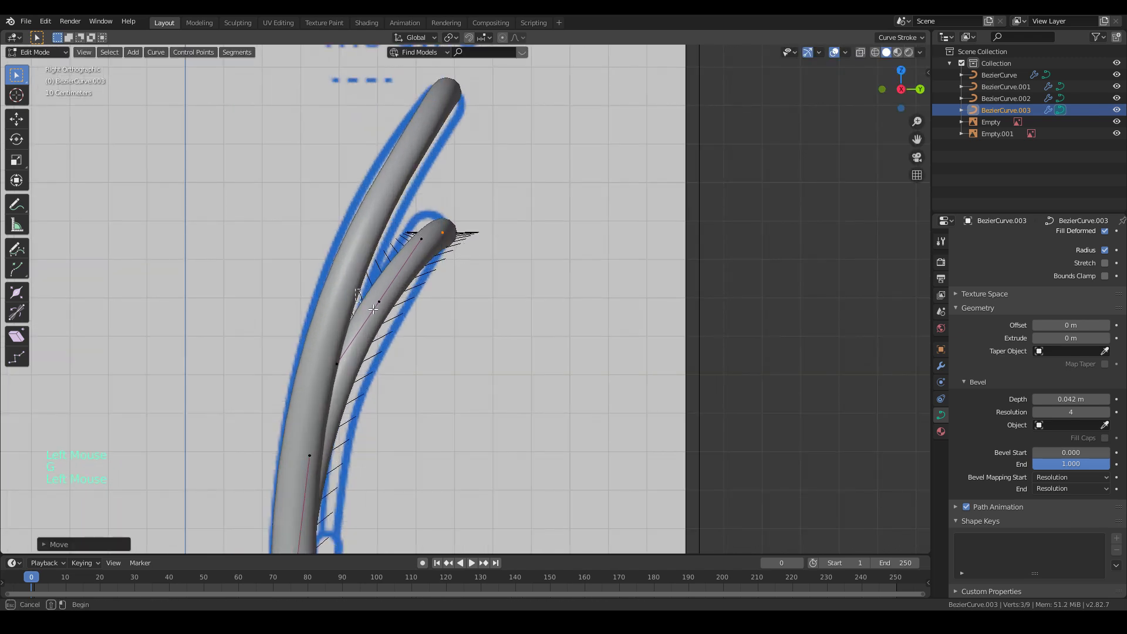
key(s)
click(493, 317)
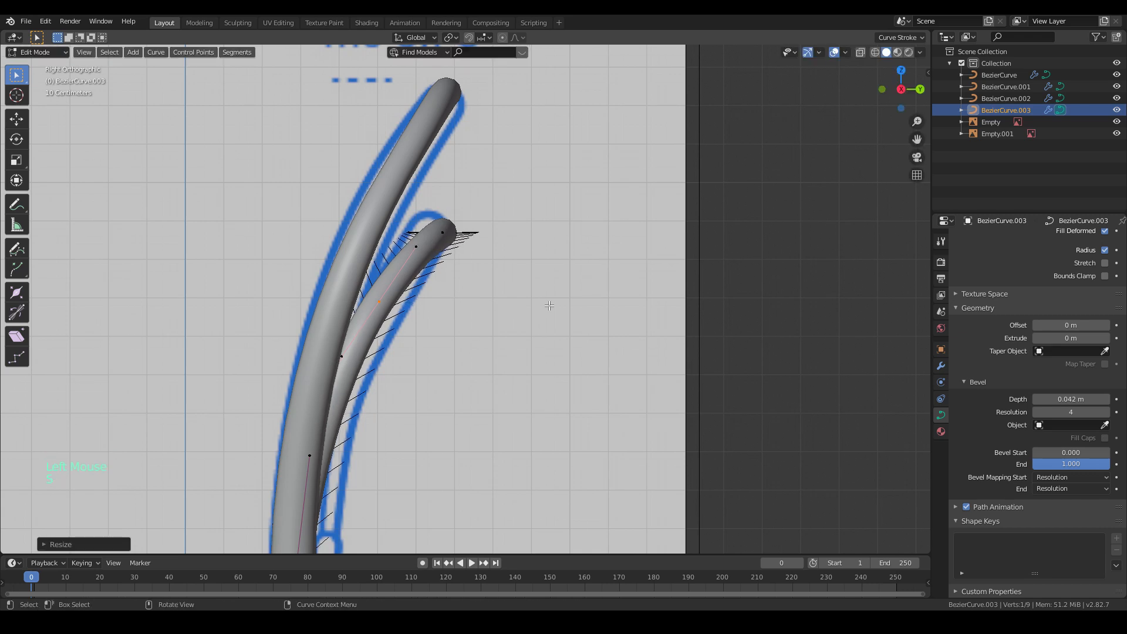
key(r)
click(576, 279)
scroll(439, 288, down, 3)
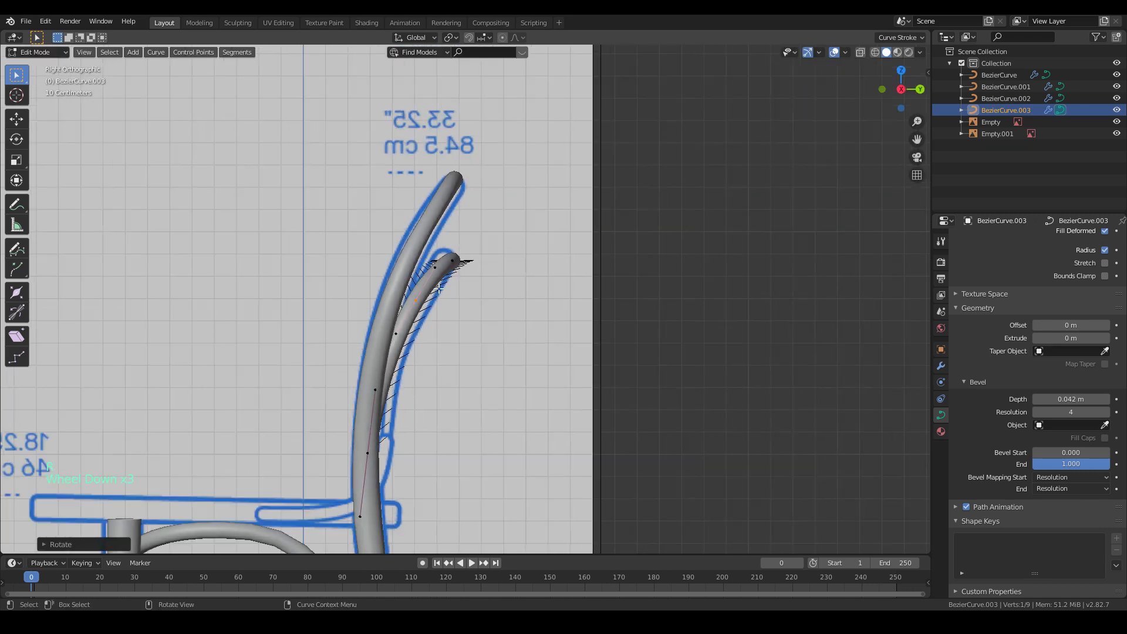
- Compare the inner backrest arch with the blueprint in the front view, from a distance and close up
key(KP_1)
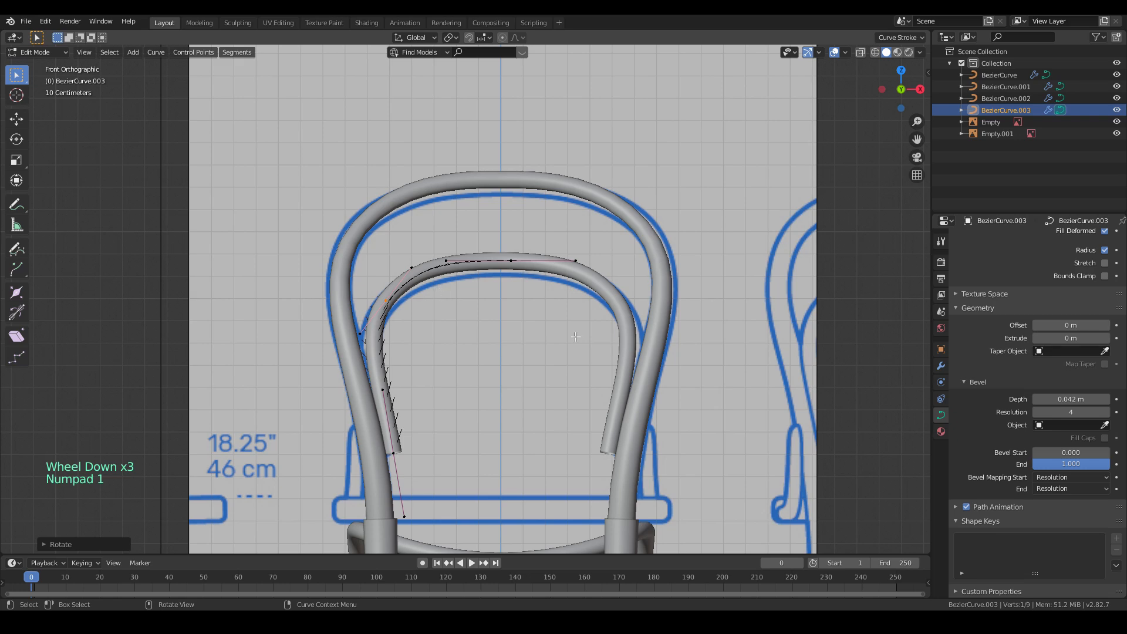
scroll(465, 391, down, 4)
key(Tab)
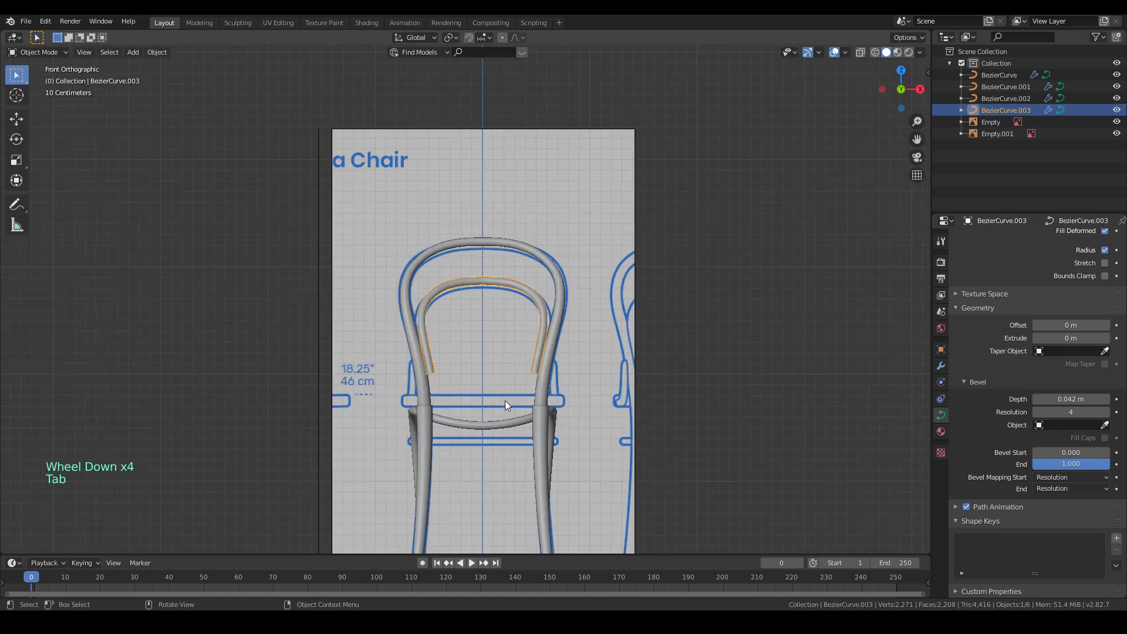
scroll(507, 401, up, 4)
scroll(517, 405, down, 2)
scroll(468, 451, up, 3)
key(Tab)
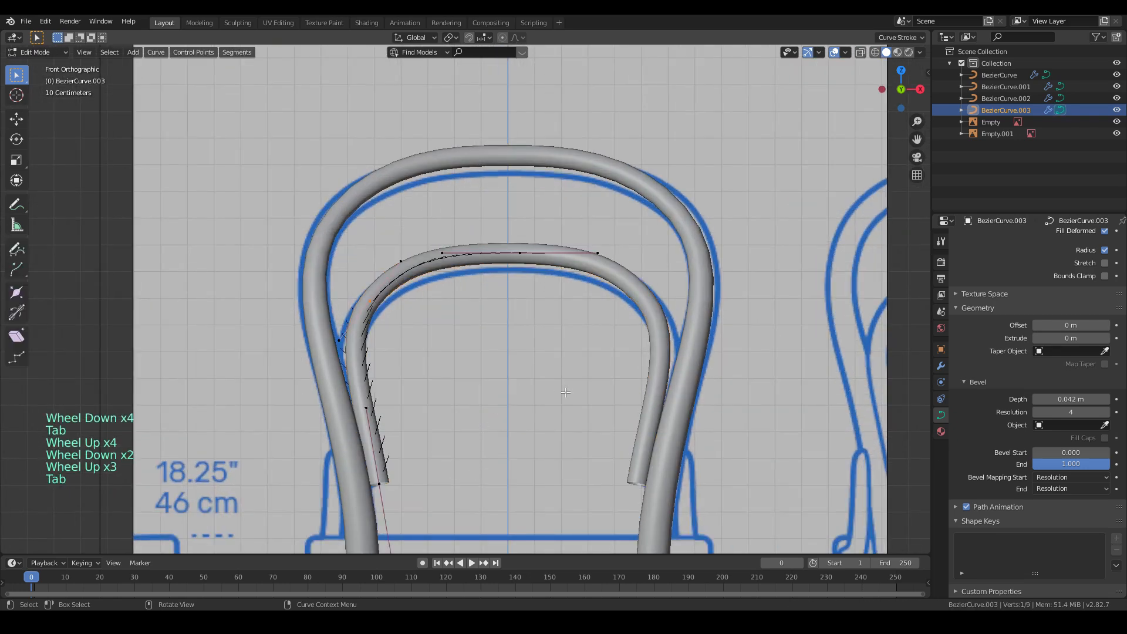
scroll(548, 389, down, 3)
key(Tab)
shift+middle_drag(537, 438, 481, 390)
scroll(481, 390, up, 3)
- Shift the inner backrest's lower end point about 0.009 m outward along X and nudge the bend point outward
key(Tab)
click(417, 382)
key(g)
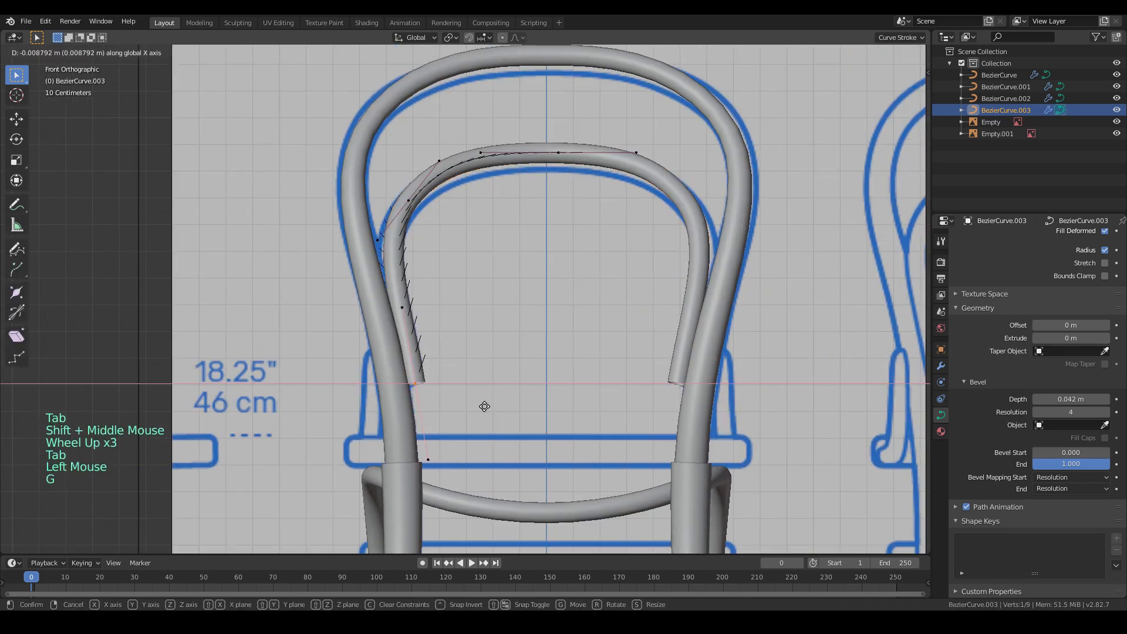
click(409, 200)
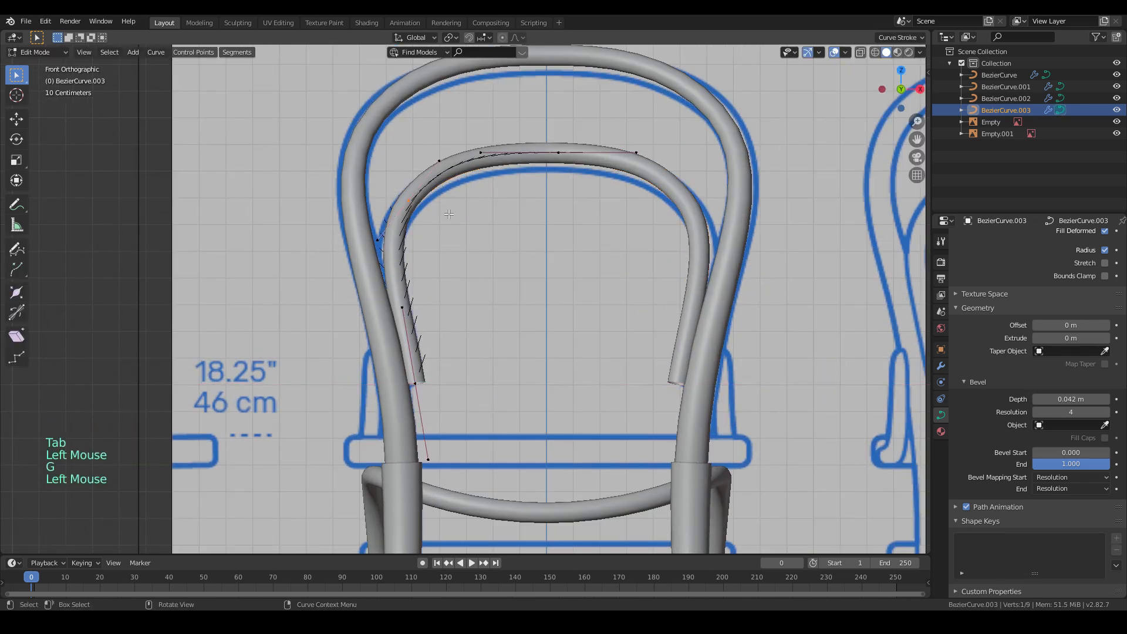
key(g)
click(466, 246)
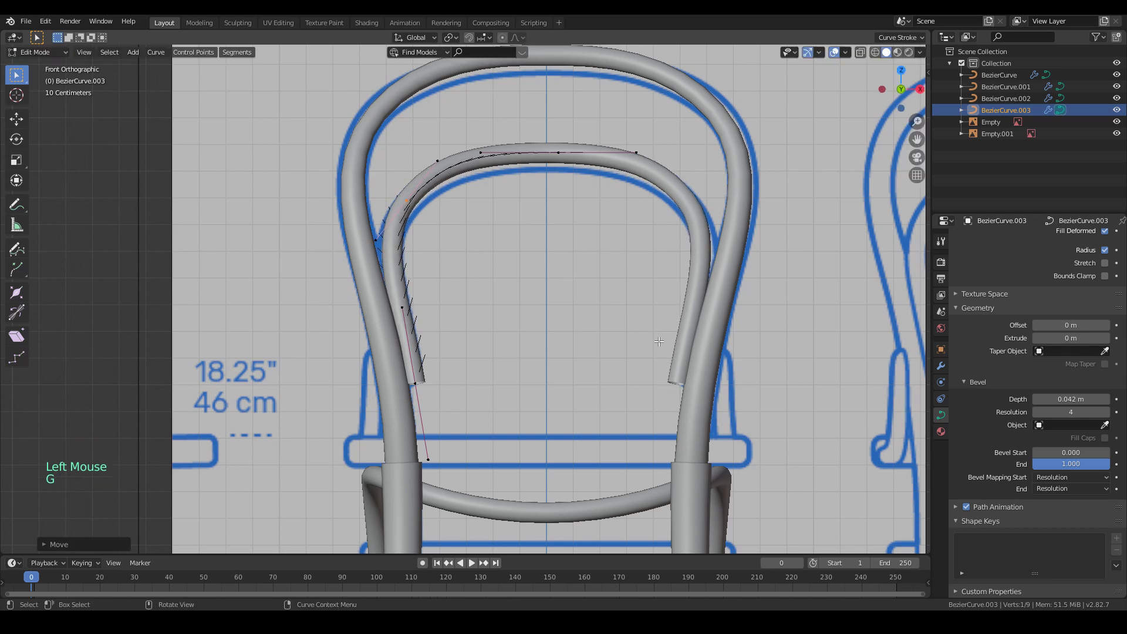
- Finish editing the backrest curve and, in the right side view, add a mesh circle for the seat
key(Tab)
middle_drag(573, 344, 529, 373)
scroll(548, 320, down, 4)
scroll(565, 265, down, 1)
key(KP_1)
key(KP_3)
scroll(438, 266, up, 4)
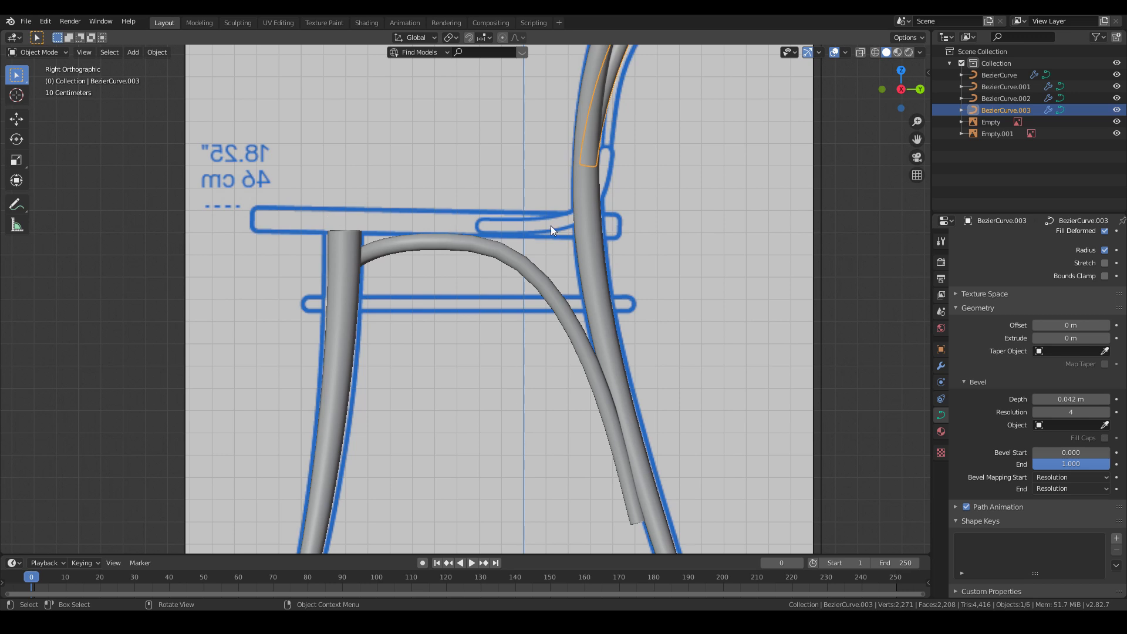
scroll(551, 225, down, 5)
key(shift+a)
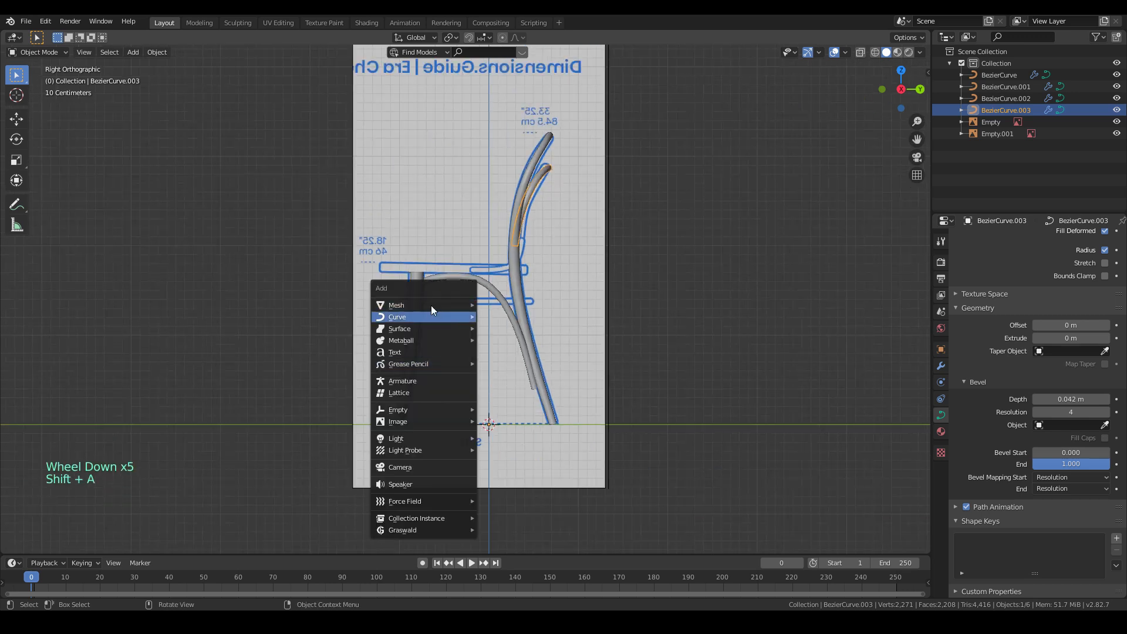
mouse_move(449, 309)
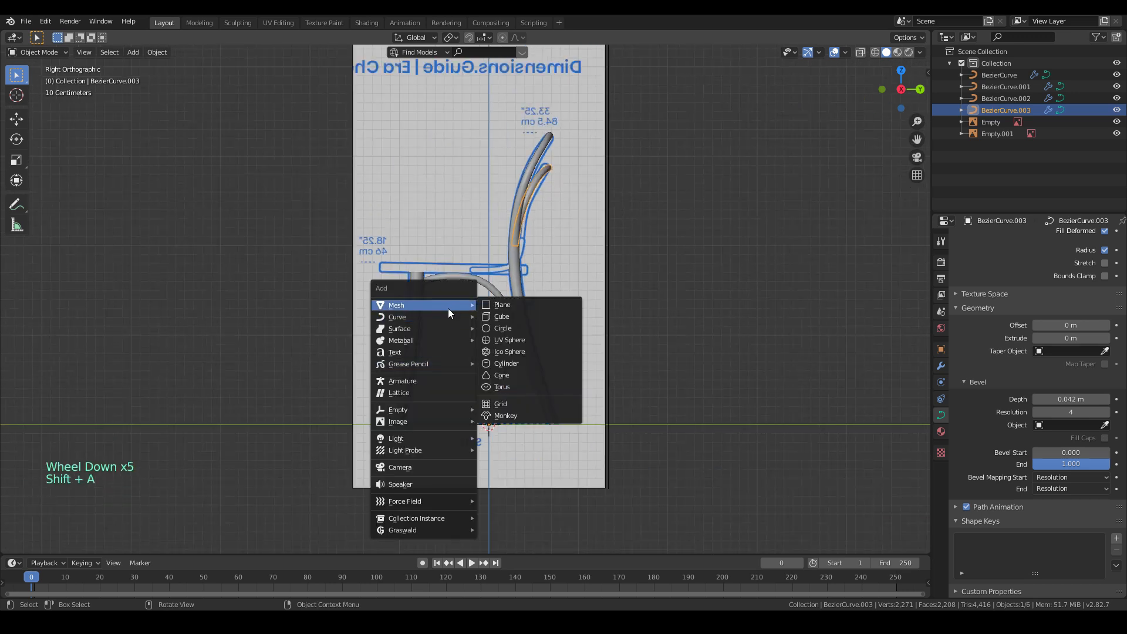
click(502, 330)
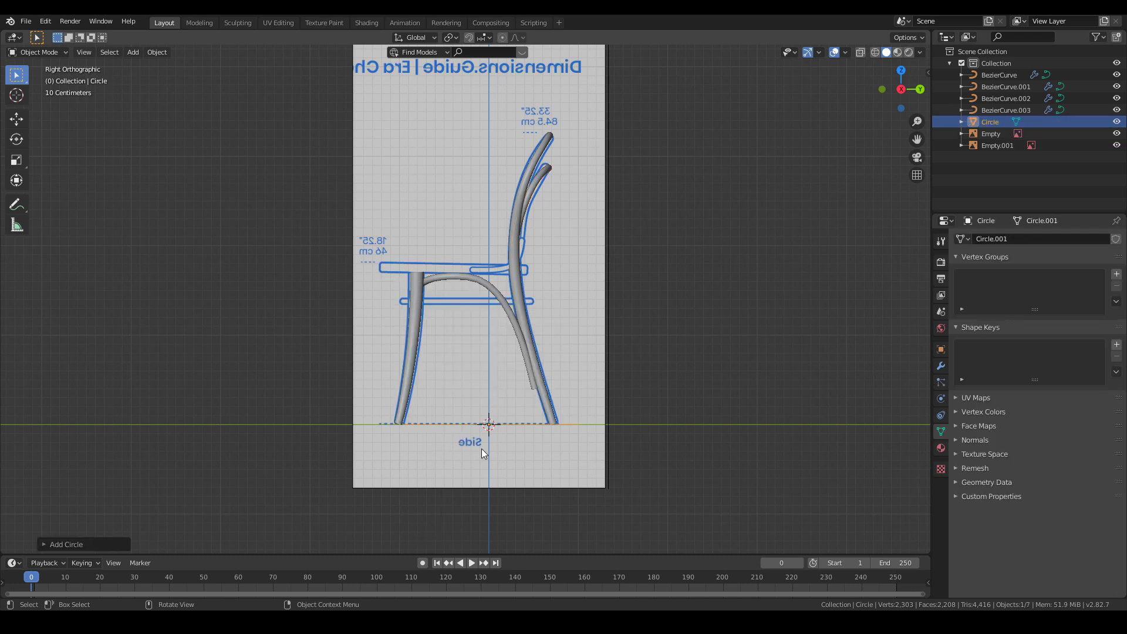
- Move the circle up to the underside of the blueprint's seat and rotate it to match the seat's slope
key(g)
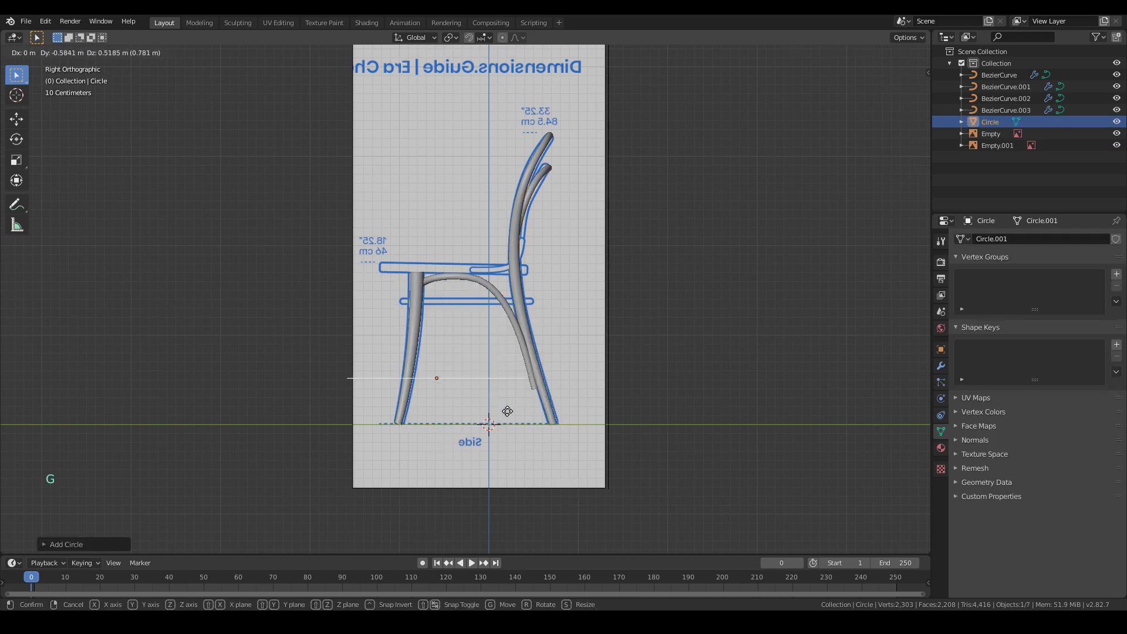
click(545, 340)
scroll(544, 337, up, 5)
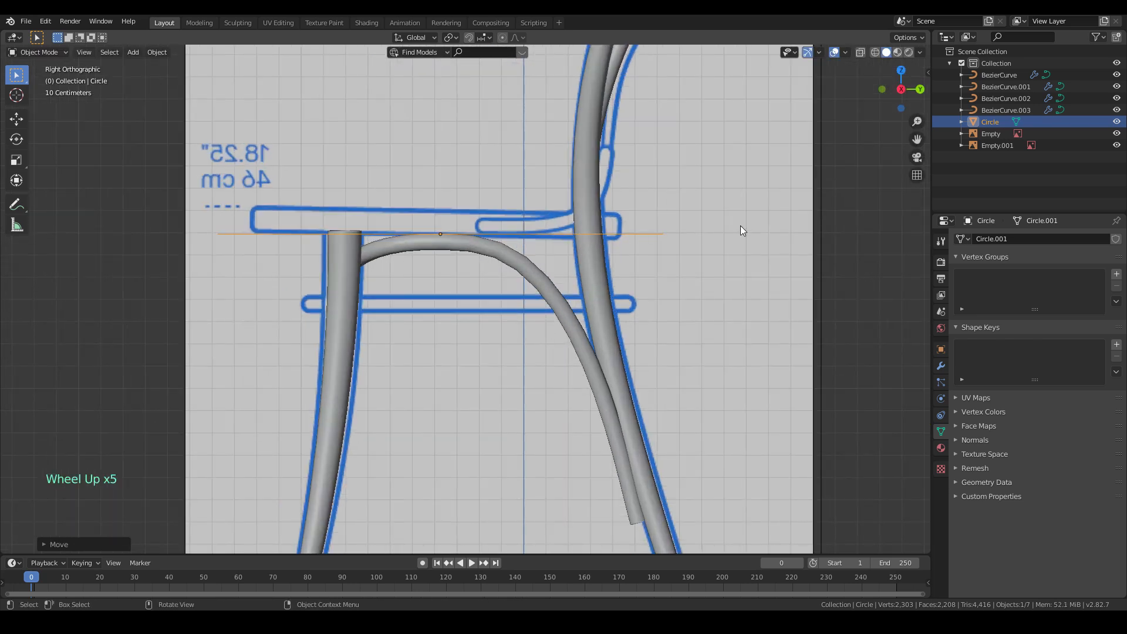
key(r)
click(795, 215)
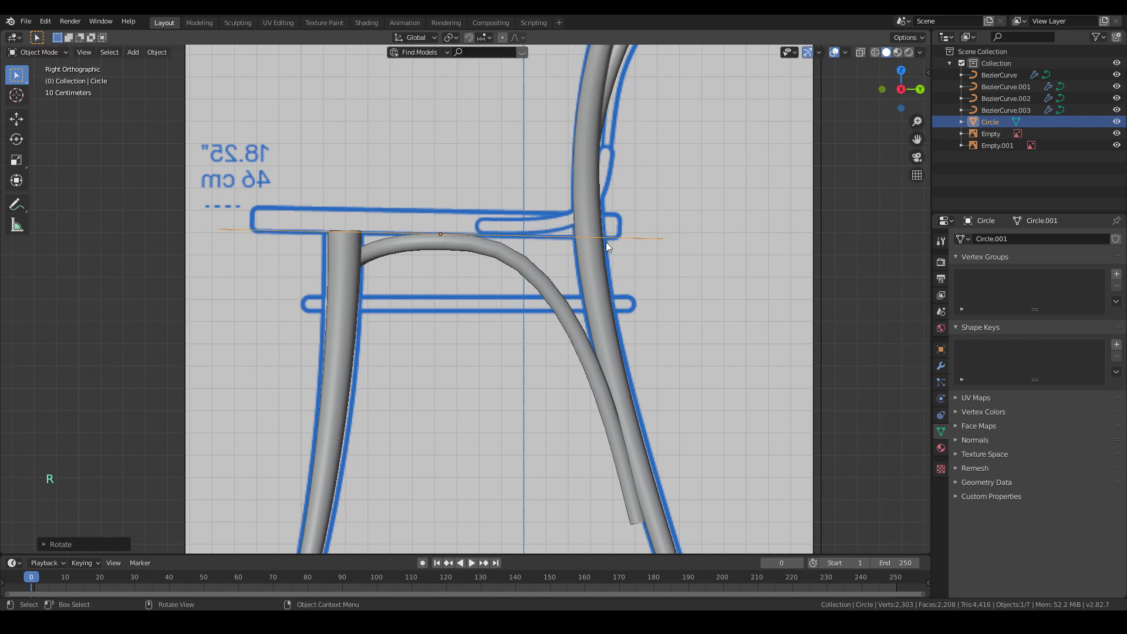
- Scale all the circle's vertices in the side and front views to approximate the blueprint seat's size
key(Tab)
key(s)
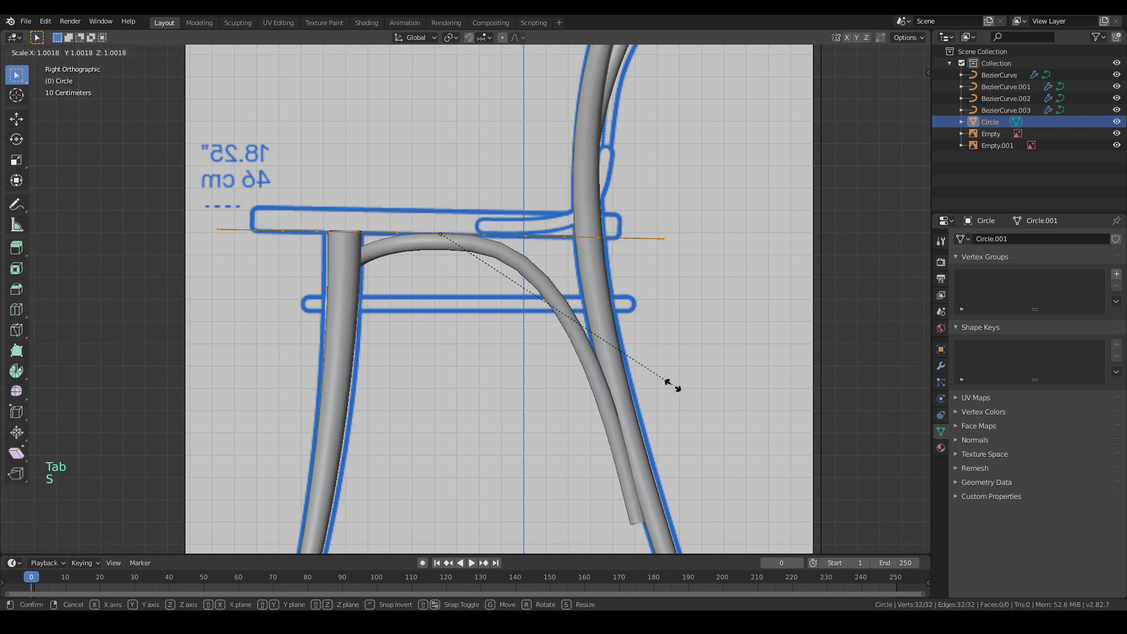
click(622, 358)
key(g)
key(s)
click(623, 359)
key(KP_1)
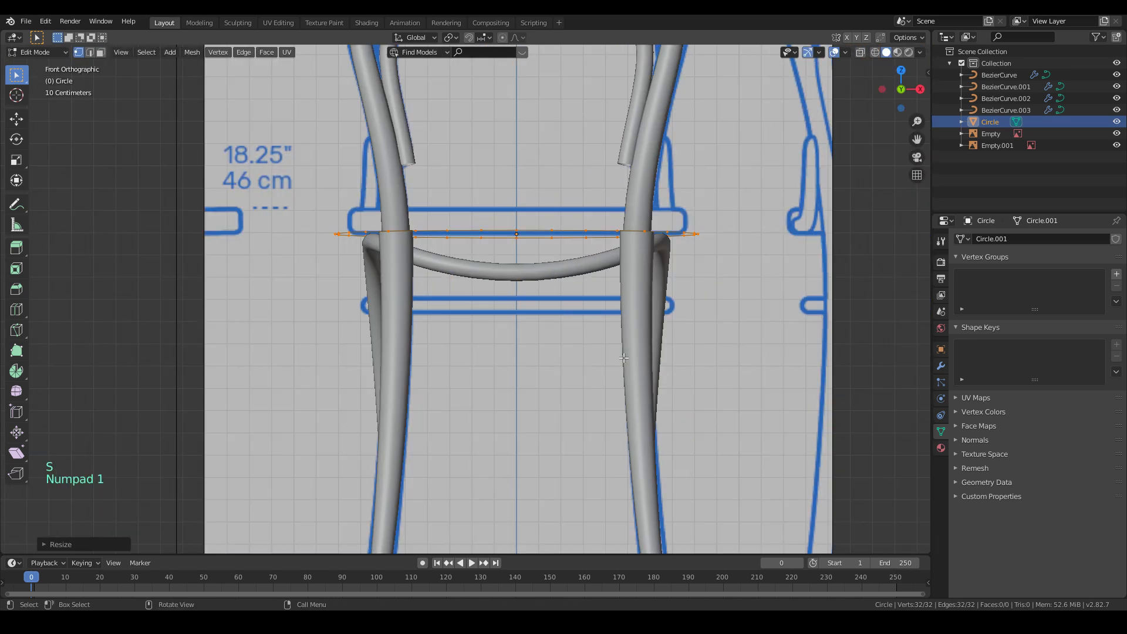
key(s)
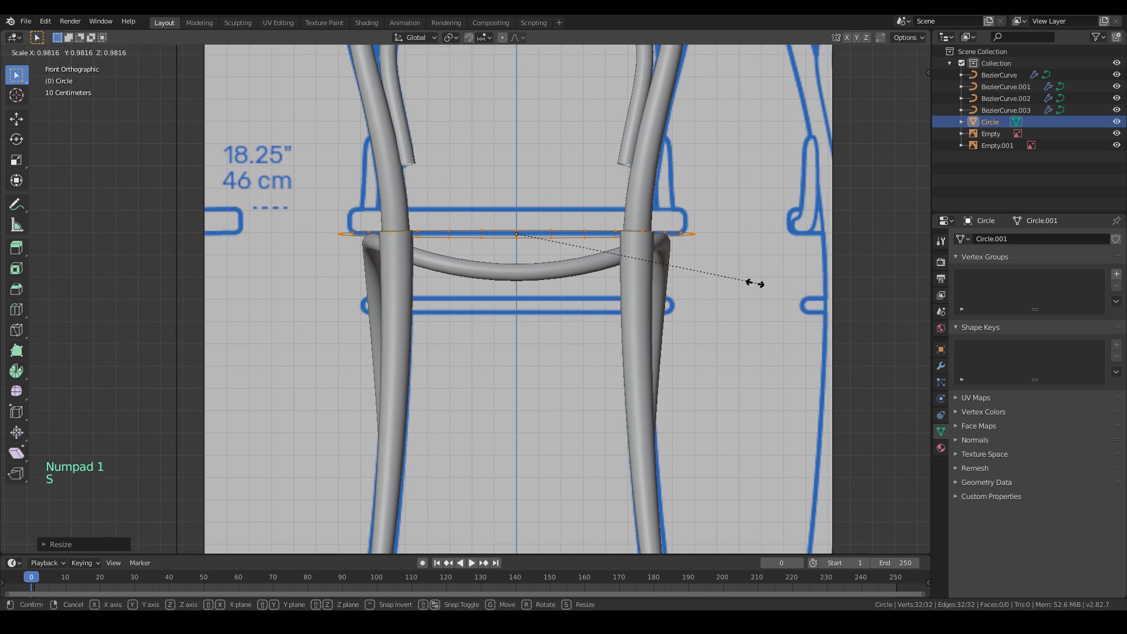
click(752, 284)
- Fill the seat circle with a face
scroll(730, 305, down, 3)
shift+middle_drag(730, 305, 705, 337)
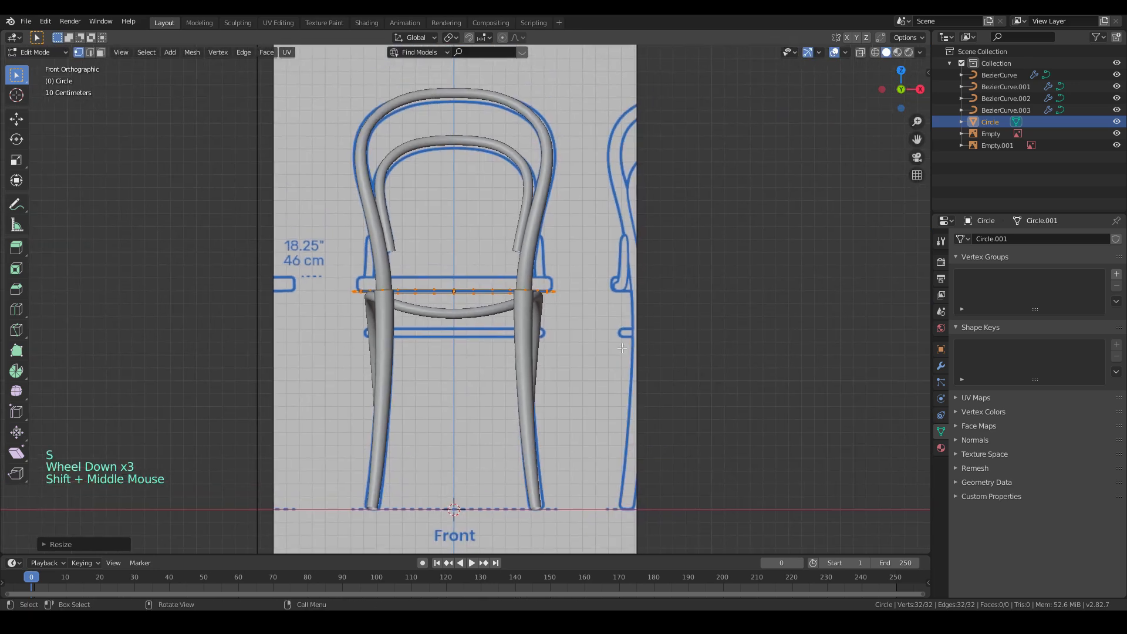
scroll(620, 350, up, 4)
key(f)
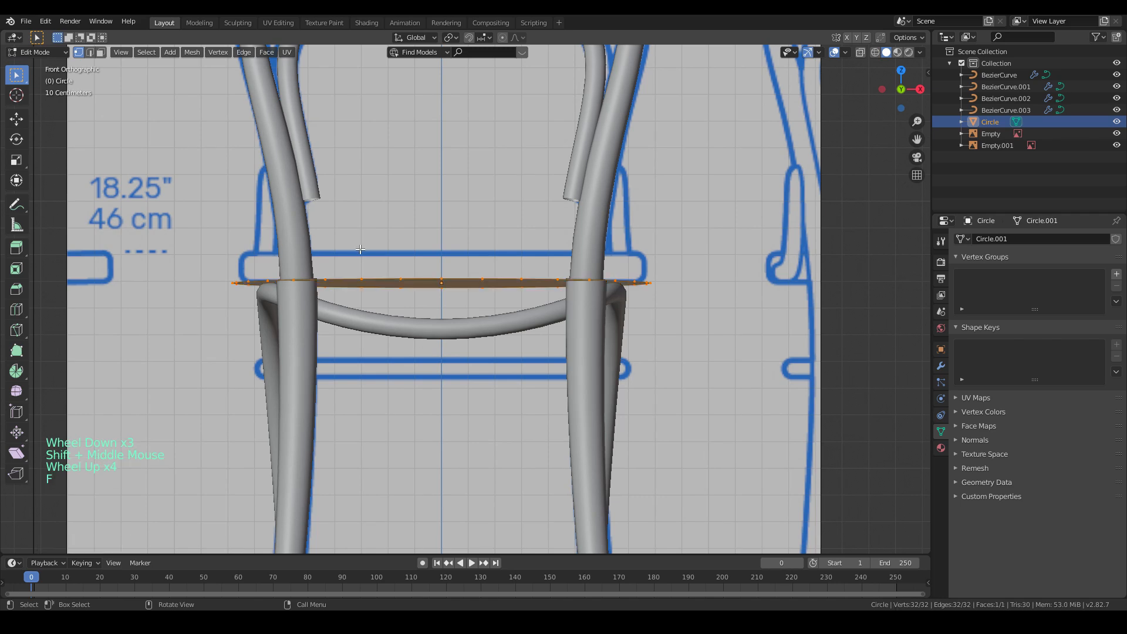
- Extrude the seat circle's face upward to the top of the seat in the front blueprint
middle_drag(433, 307, 401, 349)
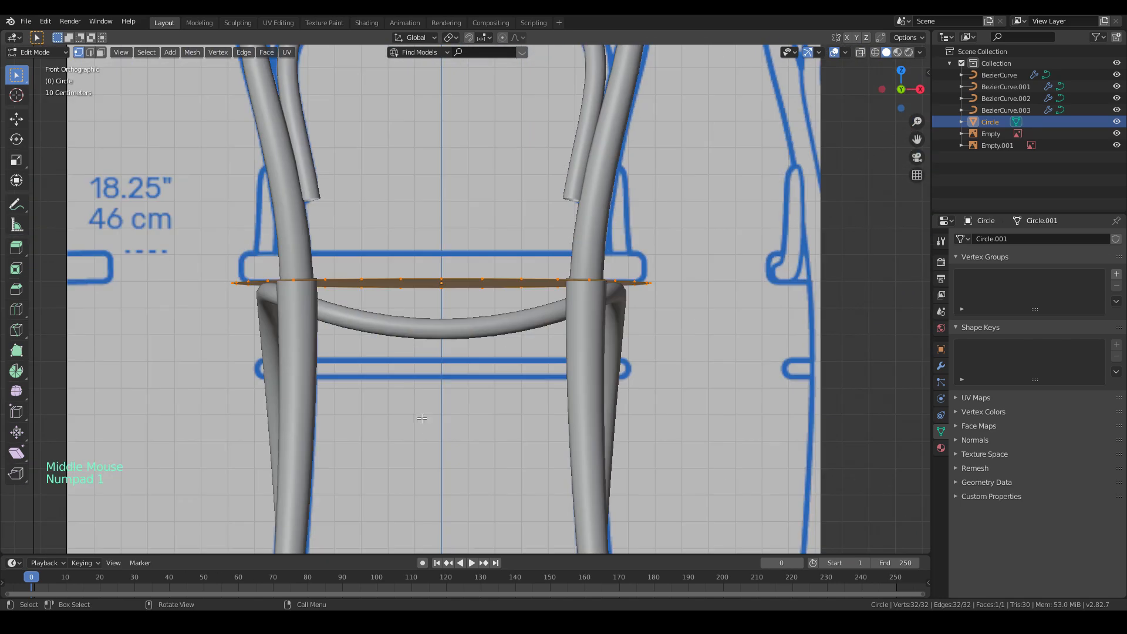
key(e)
click(428, 396)
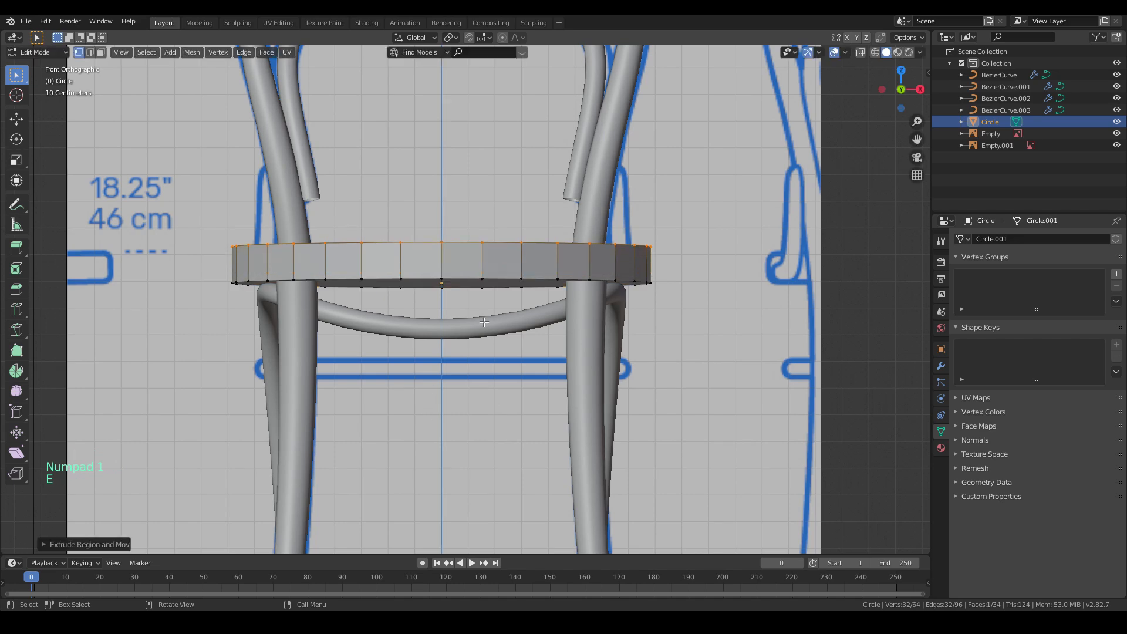
- Examine the extruded seat's thickness from the side and in perspective against the reference photo
key(KP_3)
middle_drag(344, 264, 635, 291)
key(z)
scroll(636, 304, down, 5)
key(Tab)
scroll(473, 288, up, 3)
key(KP_1)
scroll(473, 287, up, 2)
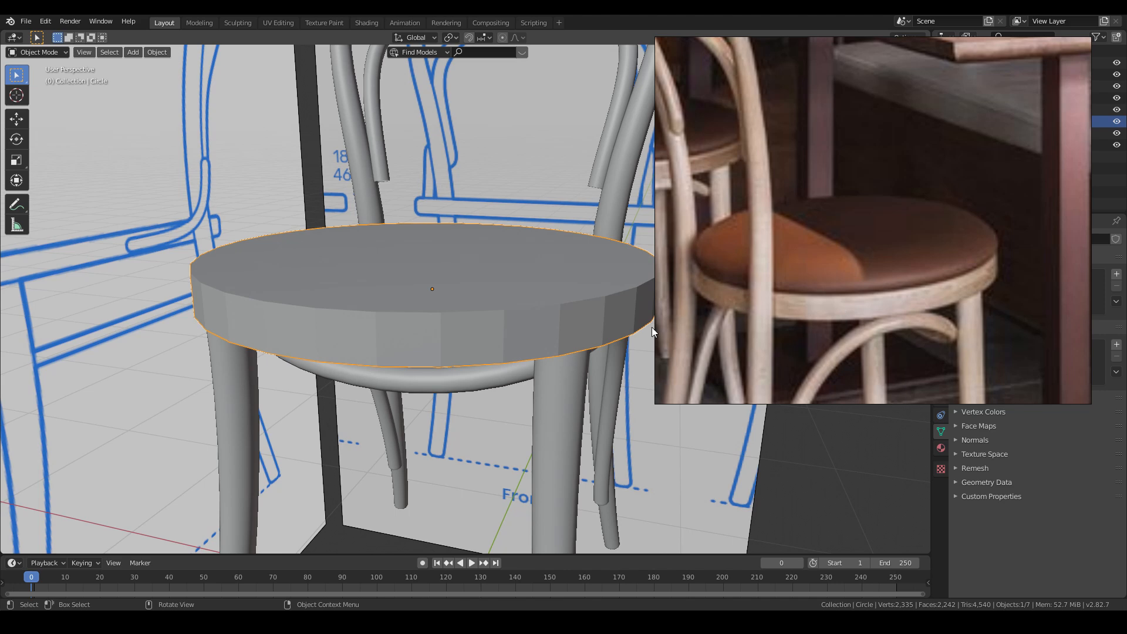
- Lower the seat's top face slightly along its local Z axis to thin the seat
click(537, 327)
key(KP_1)
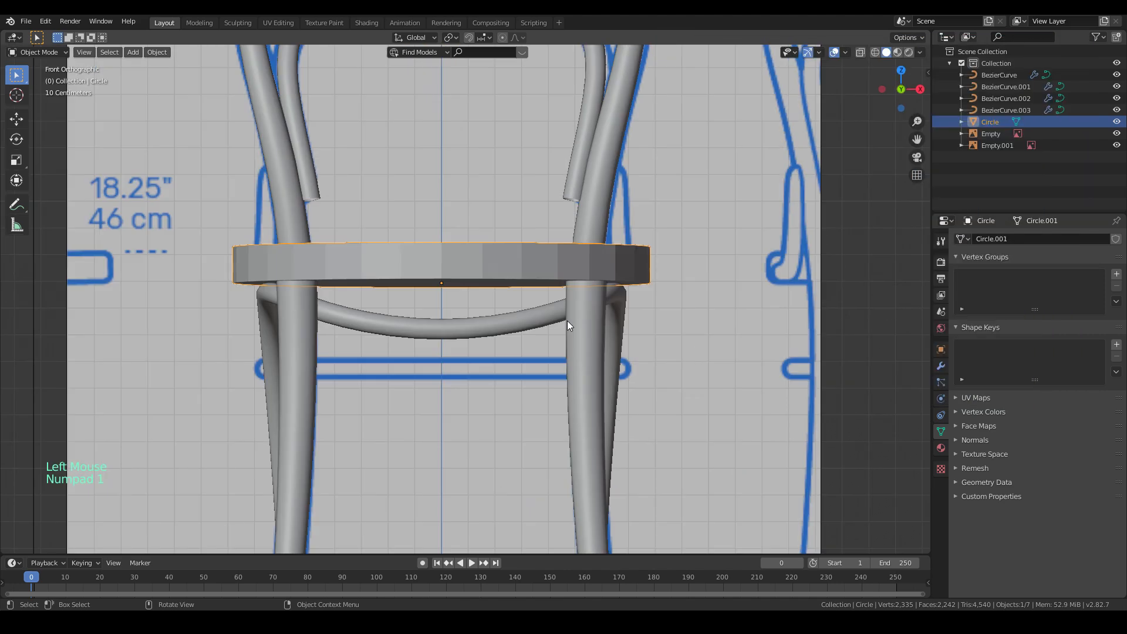
key(Tab)
key(g)
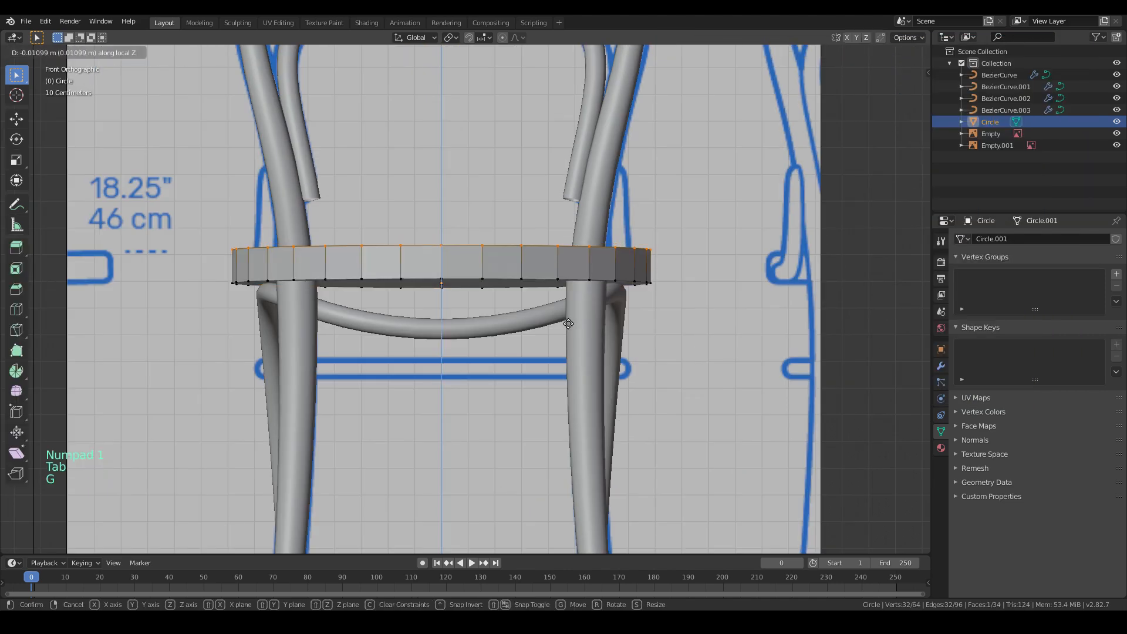
click(620, 326)
key(KP_3)
- Inset the seat's top face to form a narrow rim around its edge
scroll(621, 326, up, 4)
shift+middle_drag(262, 242, 585, 306)
scroll(585, 306, down, 2)
scroll(356, 283, up, 2)
middle_drag(356, 282, 377, 322)
scroll(380, 326, down, 1)
key(i)
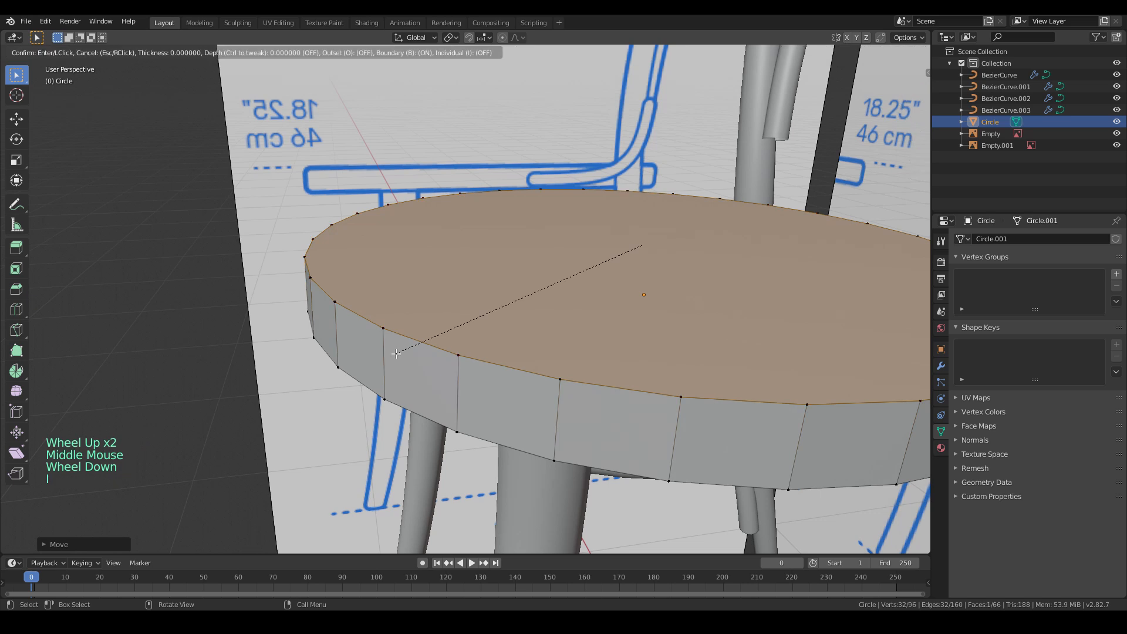
click(418, 345)
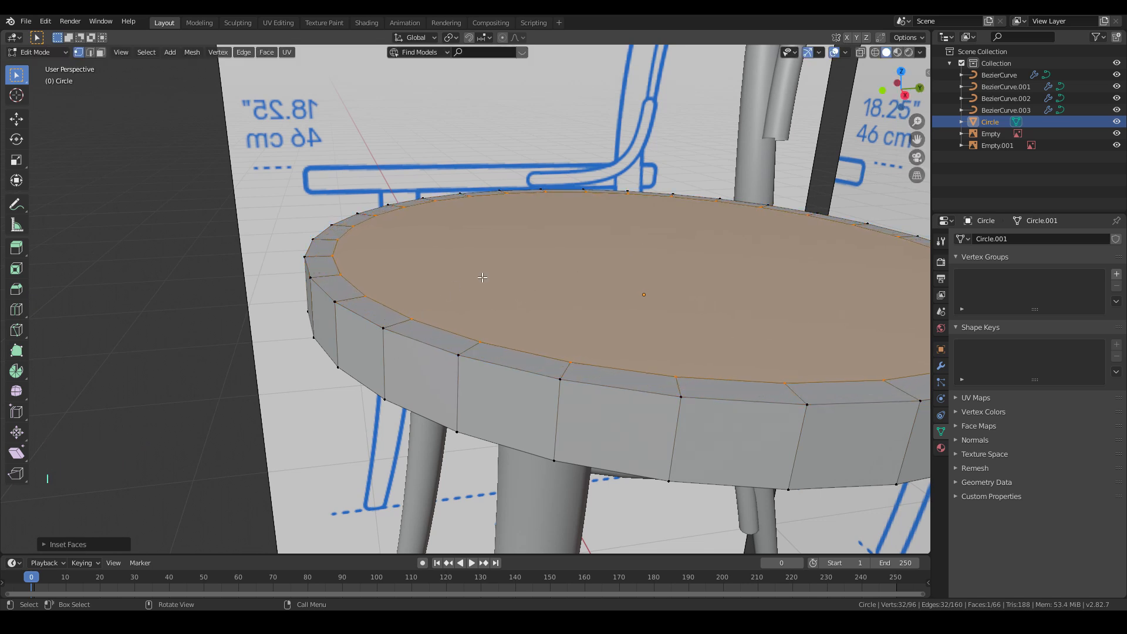
key(i)
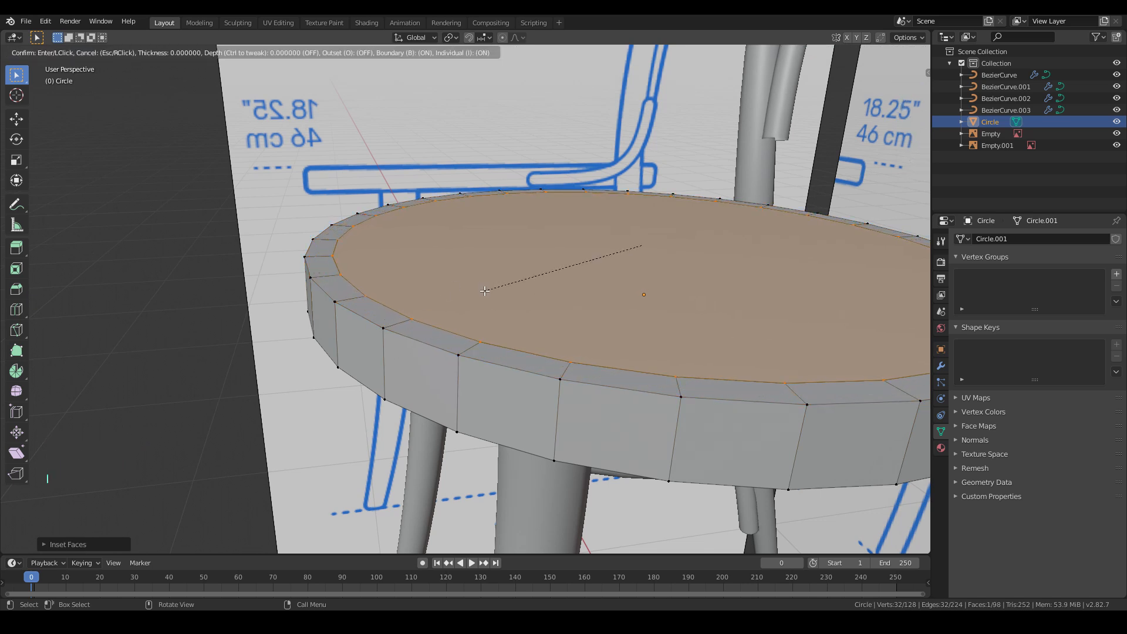
click(488, 292)
key(ctrl+z)
- Extrude the inset face downward to recess the seat's centre inside the rim, and leave mesh editing
key(e)
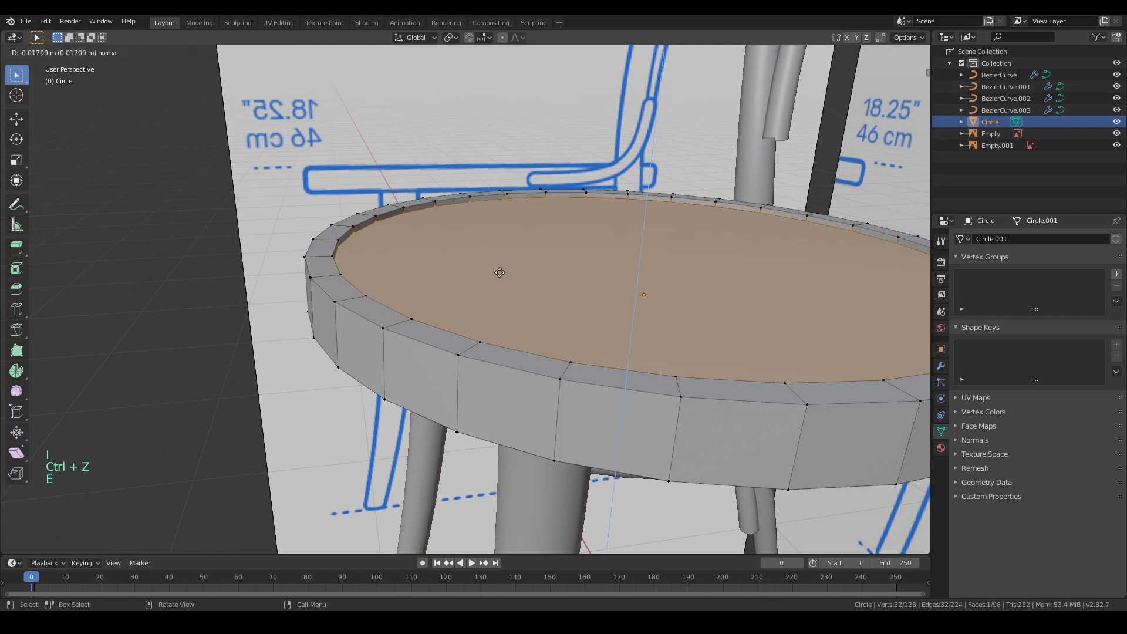
key(Tab)
scroll(498, 273, down, 4)
middle_drag(498, 272, 395, 319)
scroll(466, 292, up, 4)
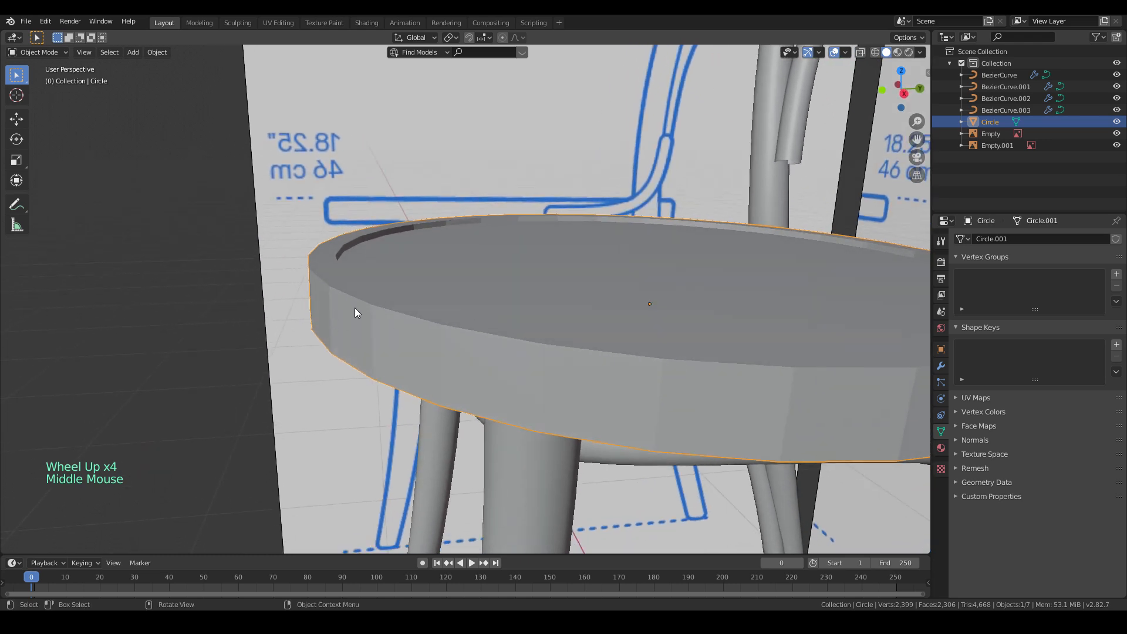
- Add a level 2 Subdivision Surface modifier to the seat and check the shape of its edges
key(ctrl)
key(ctrl+2)
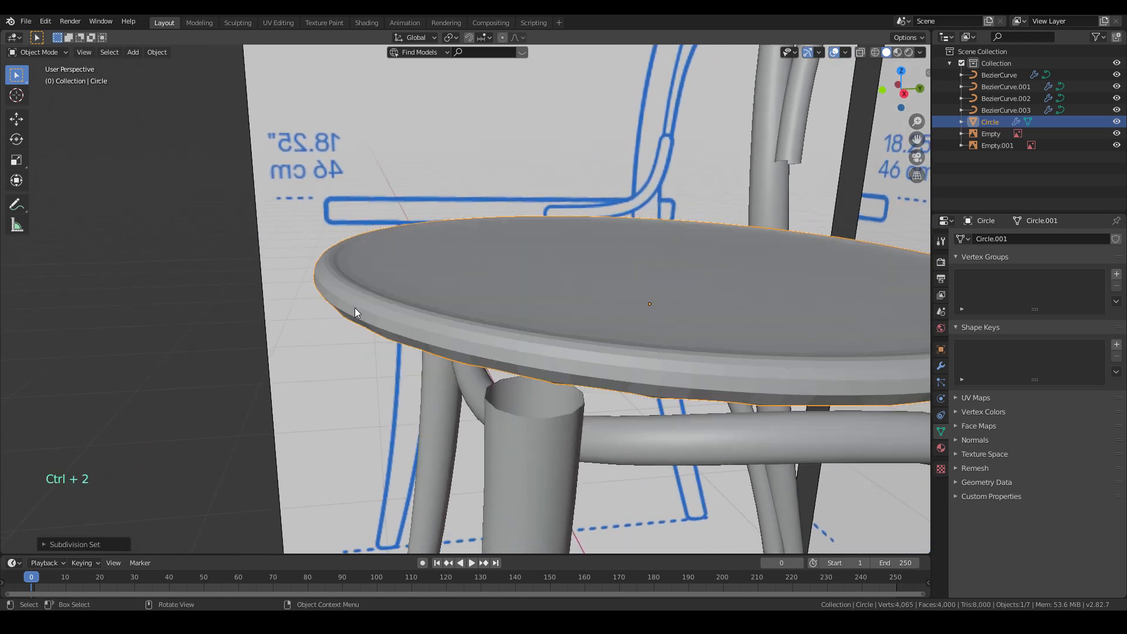
middle_drag(325, 315, 502, 276)
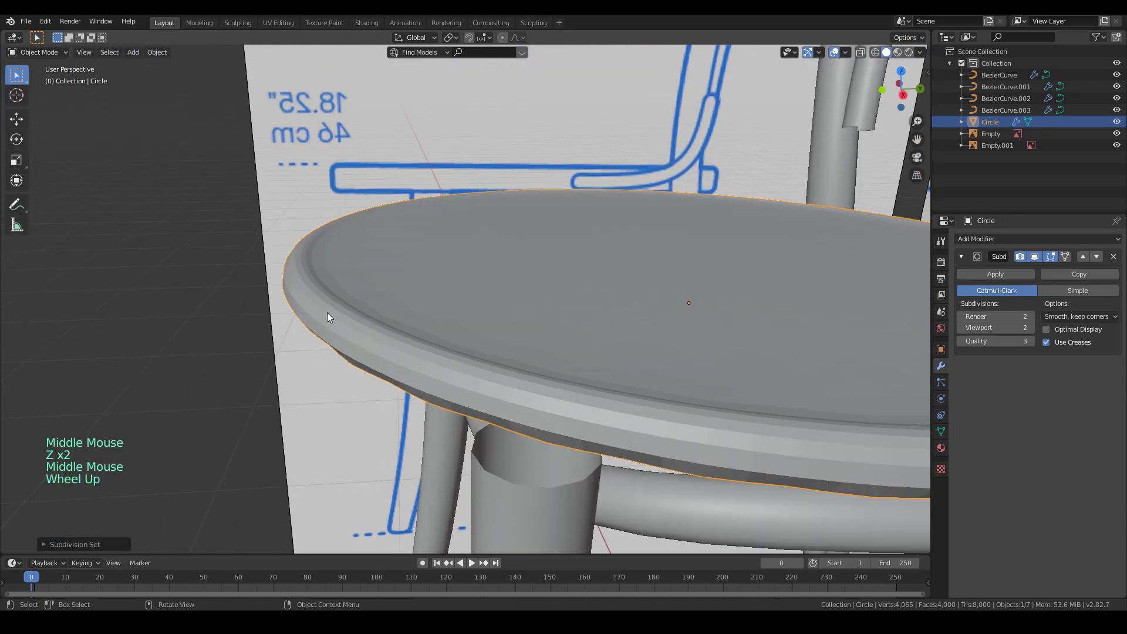
scroll(267, 238, up, 2)
scroll(267, 239, down, 4)
middle_drag(267, 239, 392, 305)
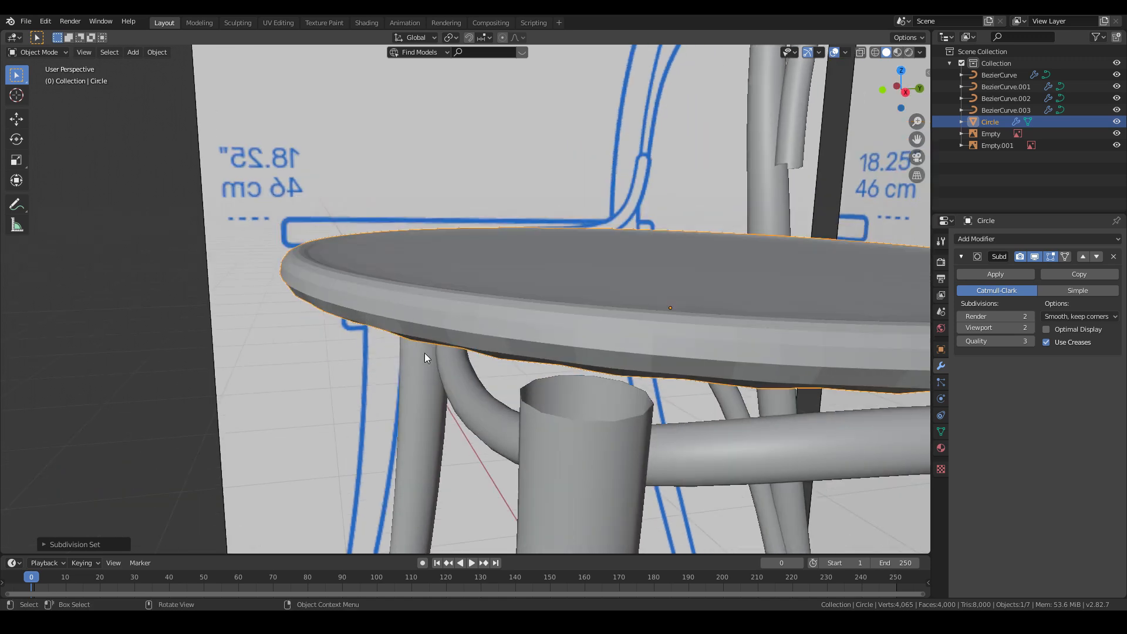
- Disable the seat's subdivision in the viewport, and add a Bevel modifier placed above it in the stack
click(1034, 259)
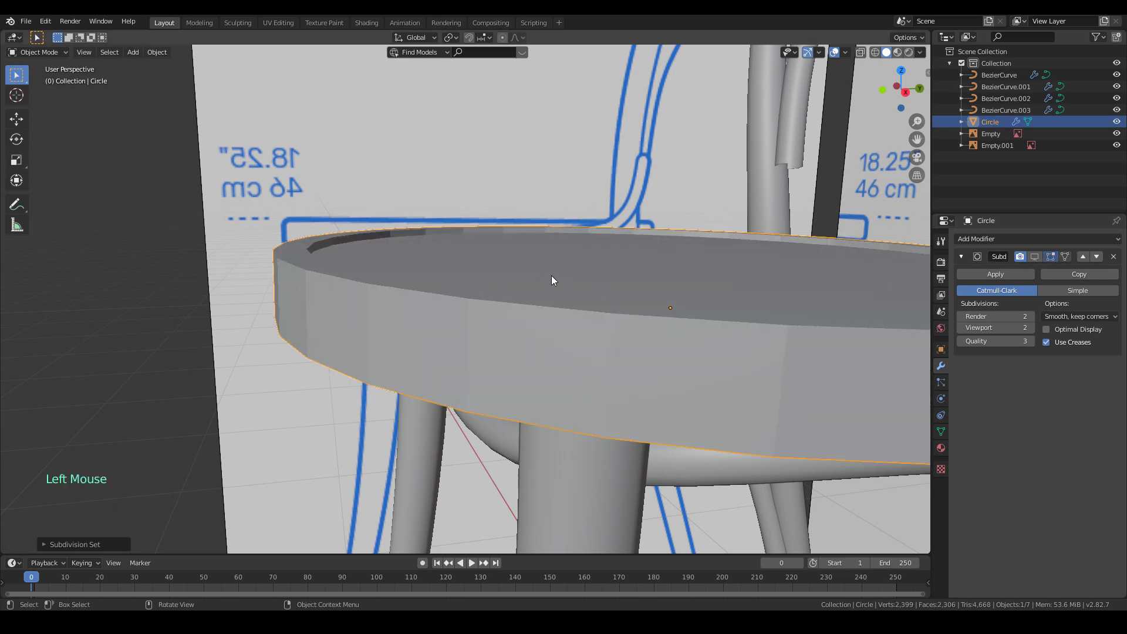
scroll(556, 280, down, 2)
click(1025, 238)
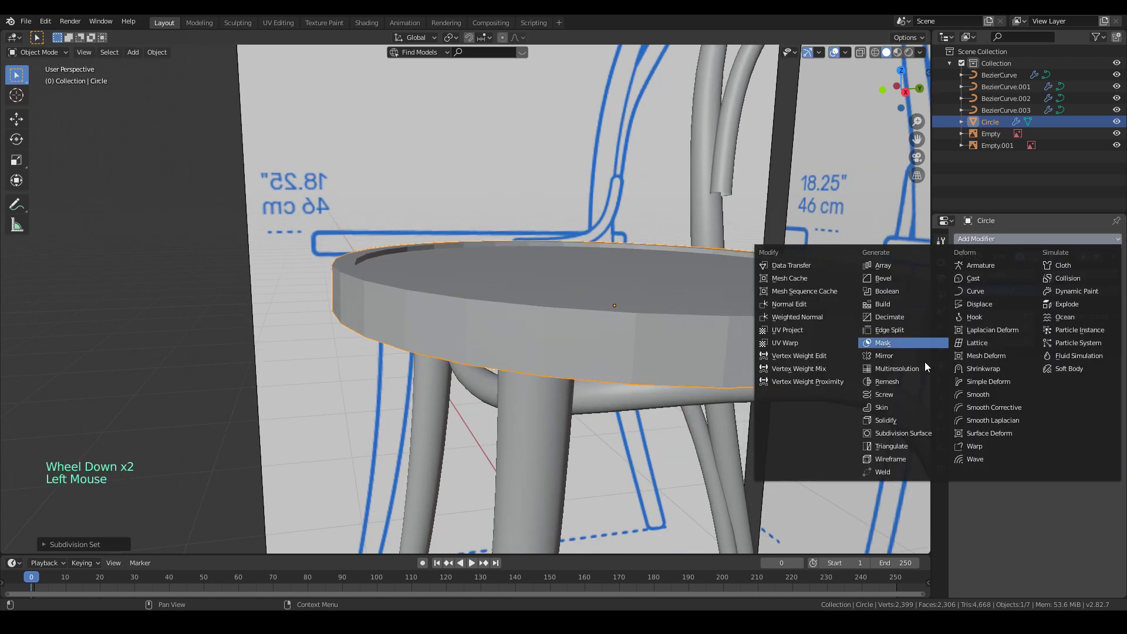
click(881, 279)
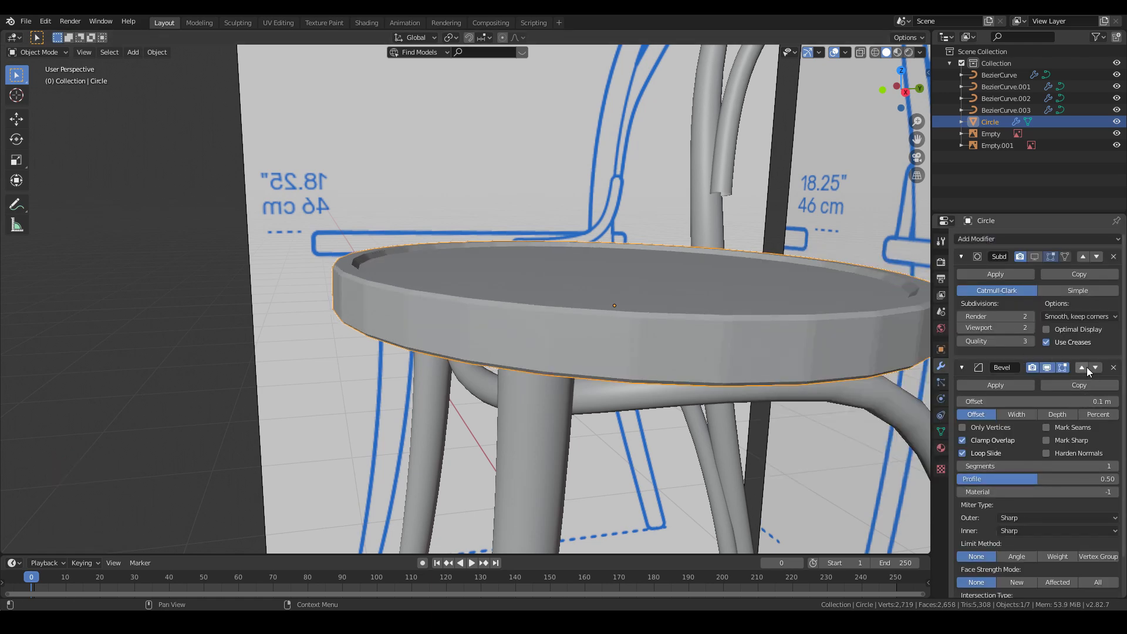
key(z)
scroll(375, 304, up, 2)
key(z)
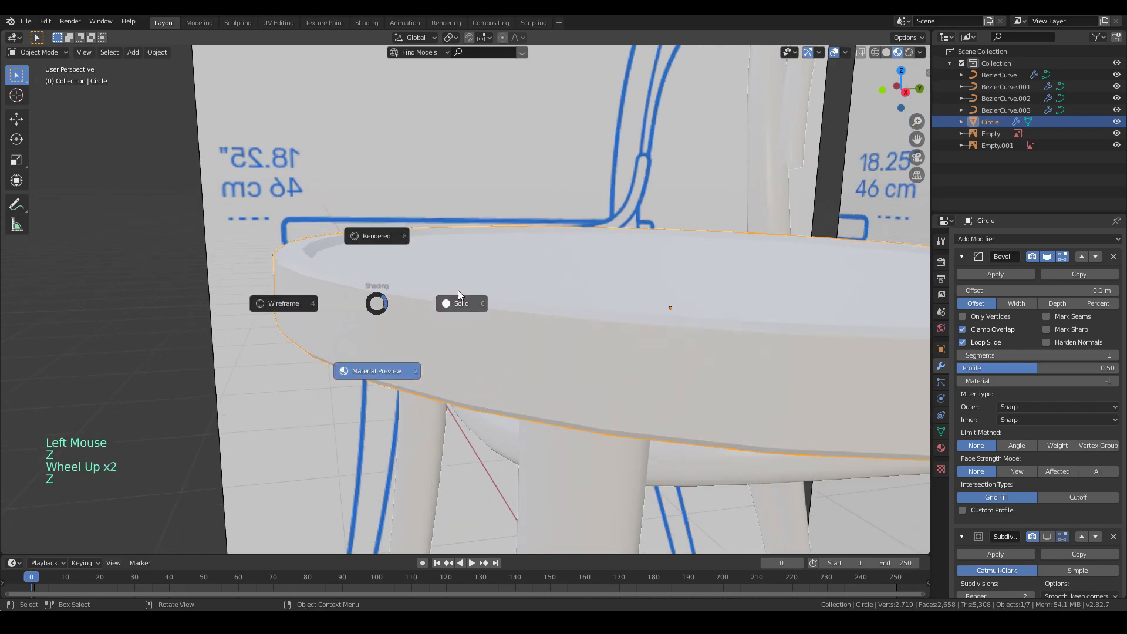
key(z)
middle_drag(301, 294, 388, 294)
key(z)
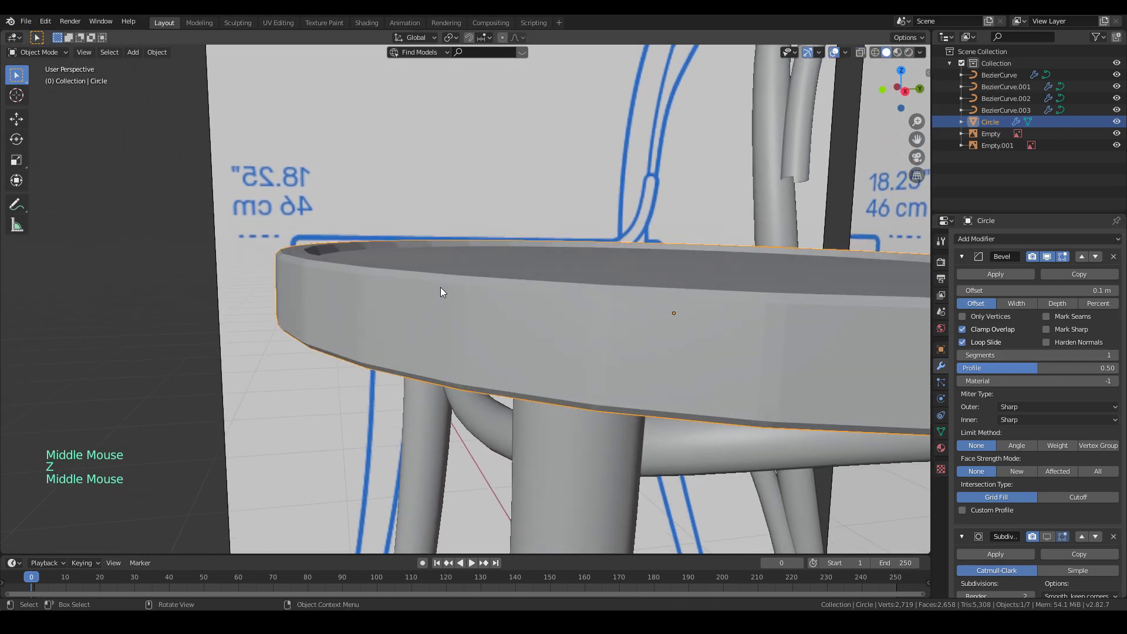
- Set the Bevel modifier's segments to 2 and its limit method to Angle
drag(1049, 362, 1063, 361)
middle_drag(555, 312, 266, 270)
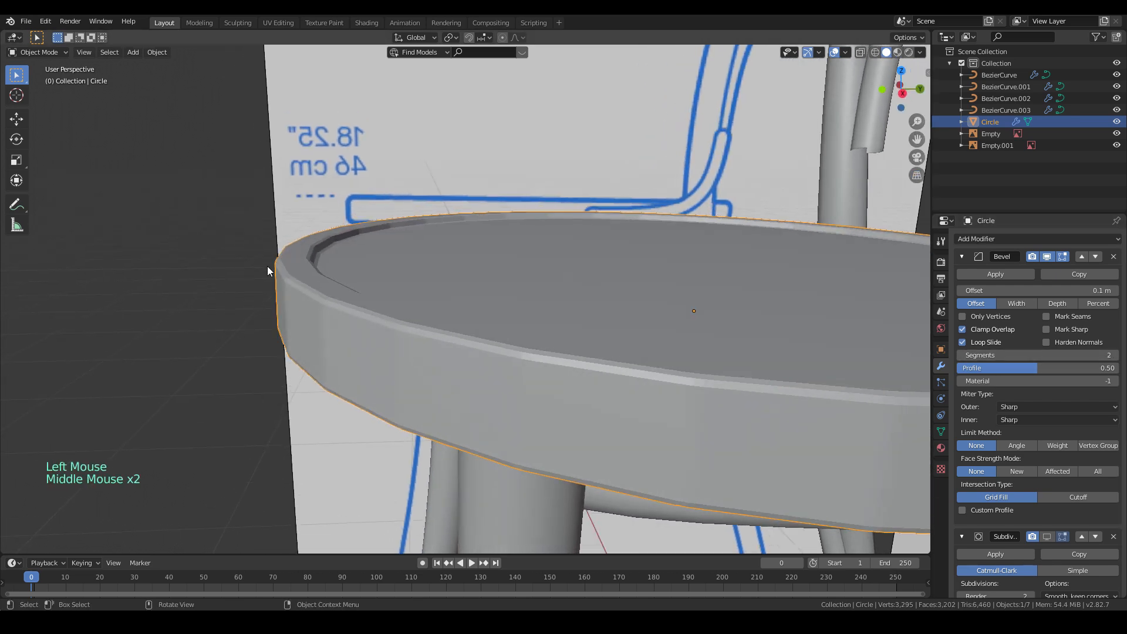
click(1018, 446)
middle_drag(675, 406, 771, 432)
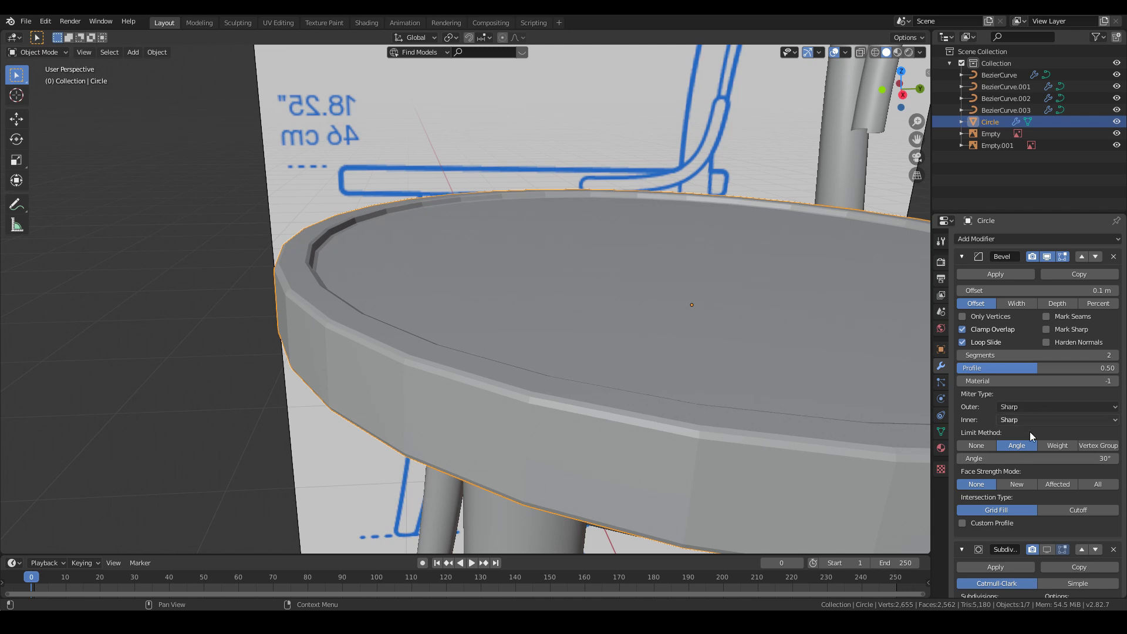
- Set the Bevel modifier's profile to 1.00 to keep the rim's edges sharp
scroll(313, 360, up, 1)
scroll(563, 367, up, 2)
shift+middle_drag(313, 360, 609, 323)
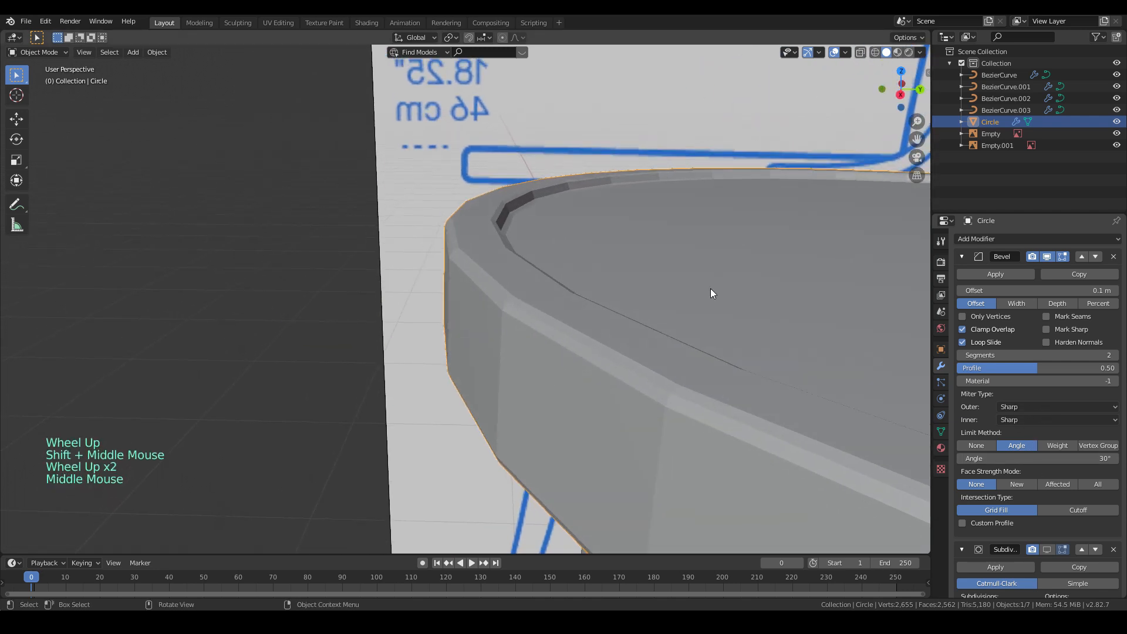
middle_drag(552, 354, 541, 341)
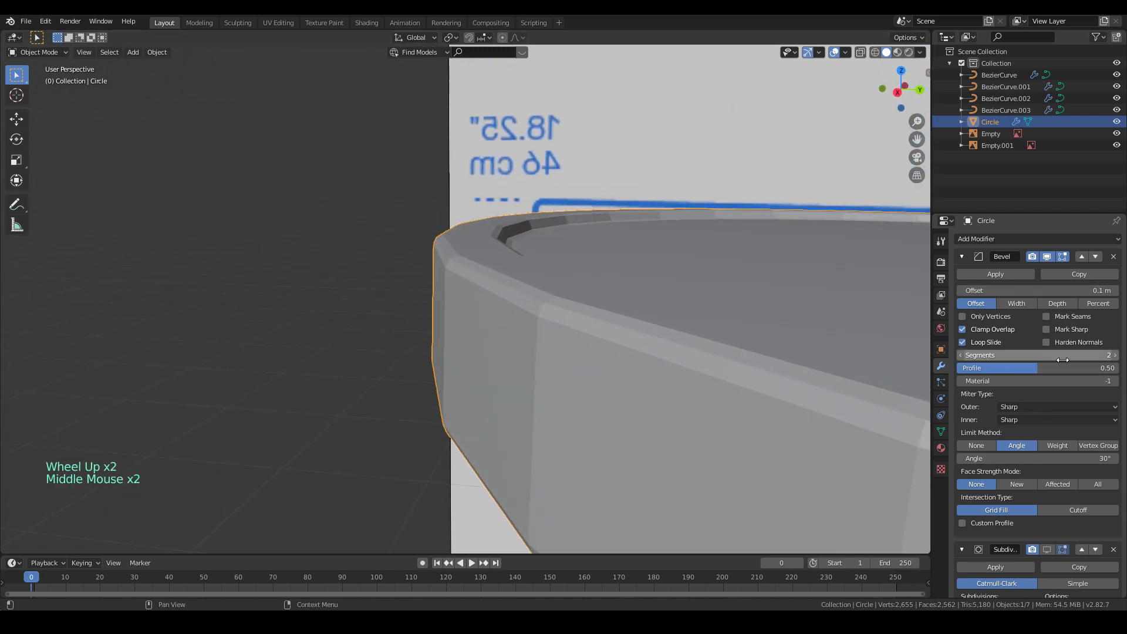
drag(1007, 369, 1081, 369)
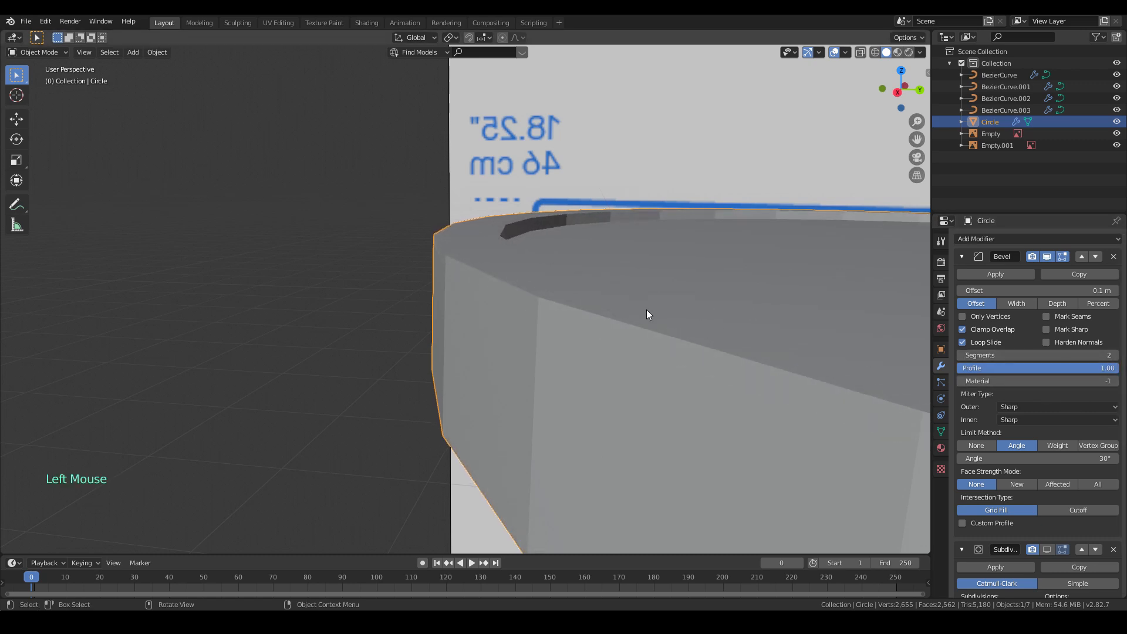
- Isolate the seat in local view and examine the bevelled rim's edge loops in wireframe
key(z)
key(z)
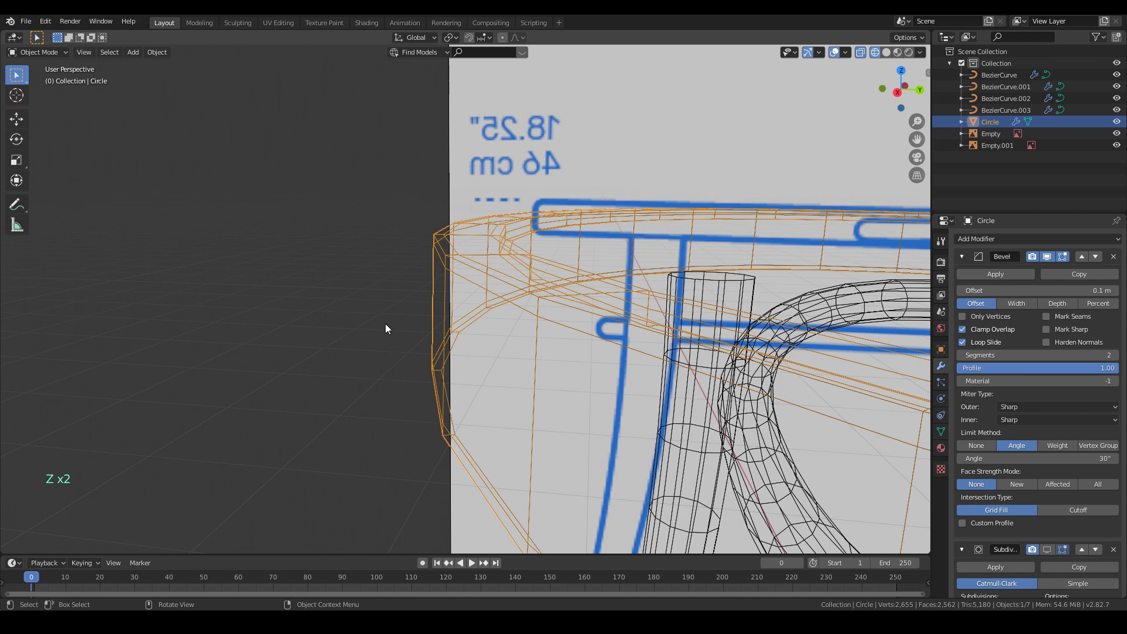
key(KP_Divide)
scroll(385, 323, up, 4)
shift+middle_drag(385, 323, 388, 299)
scroll(421, 252, up, 5)
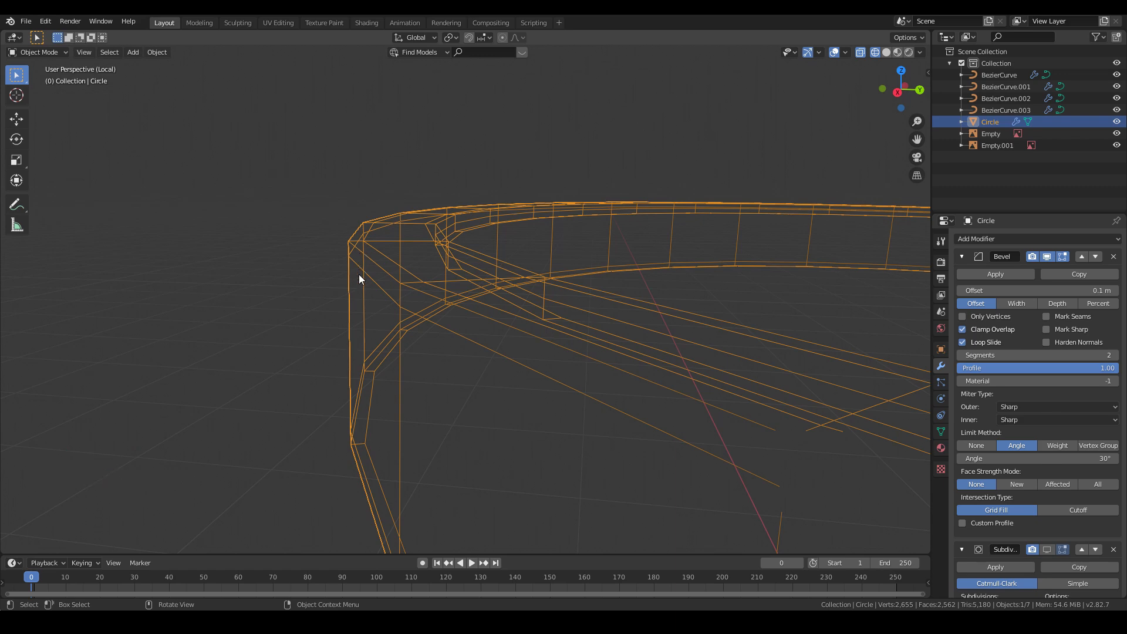
middle_drag(390, 255, 342, 293)
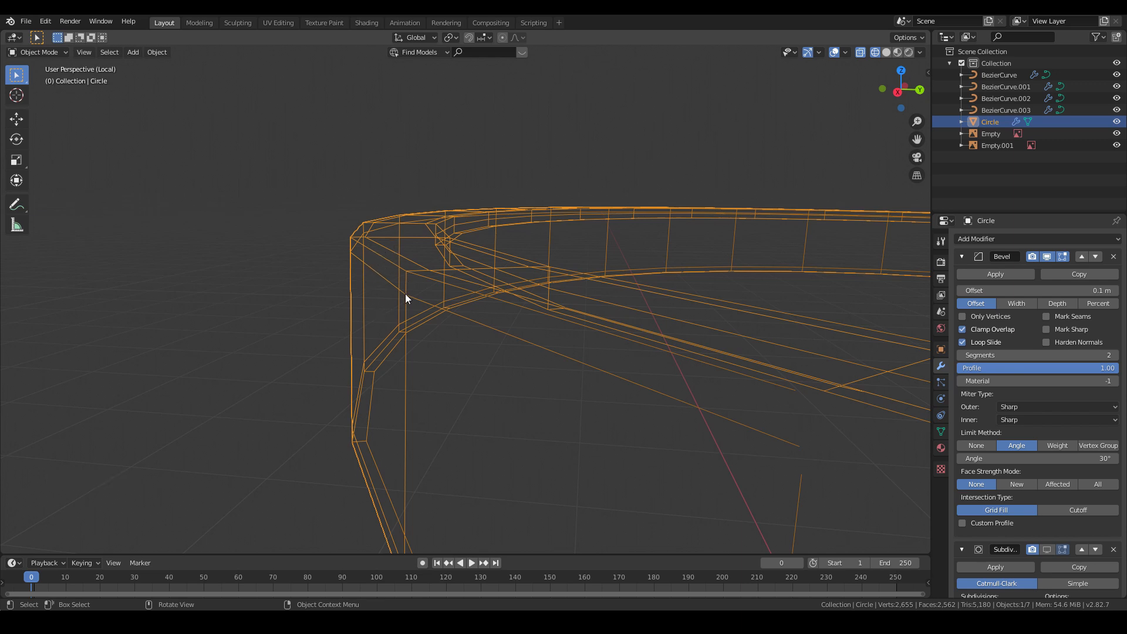
key(z)
key(z)
middle_drag(371, 266, 370, 268)
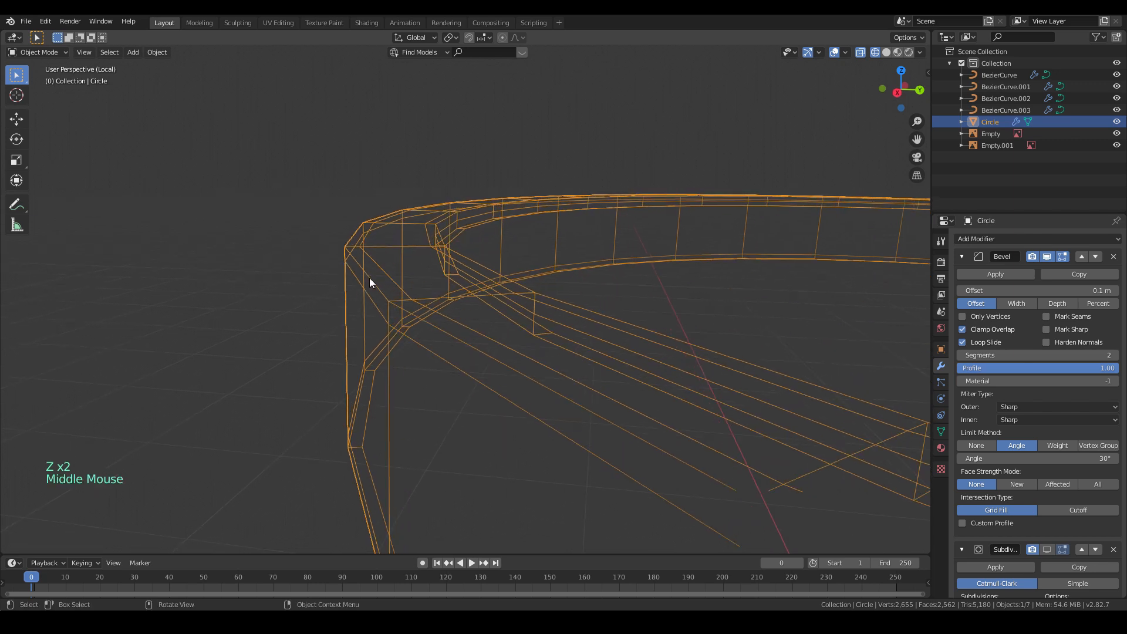
- Try to add a loop cut around the top of the seat's rim
key(Tab)
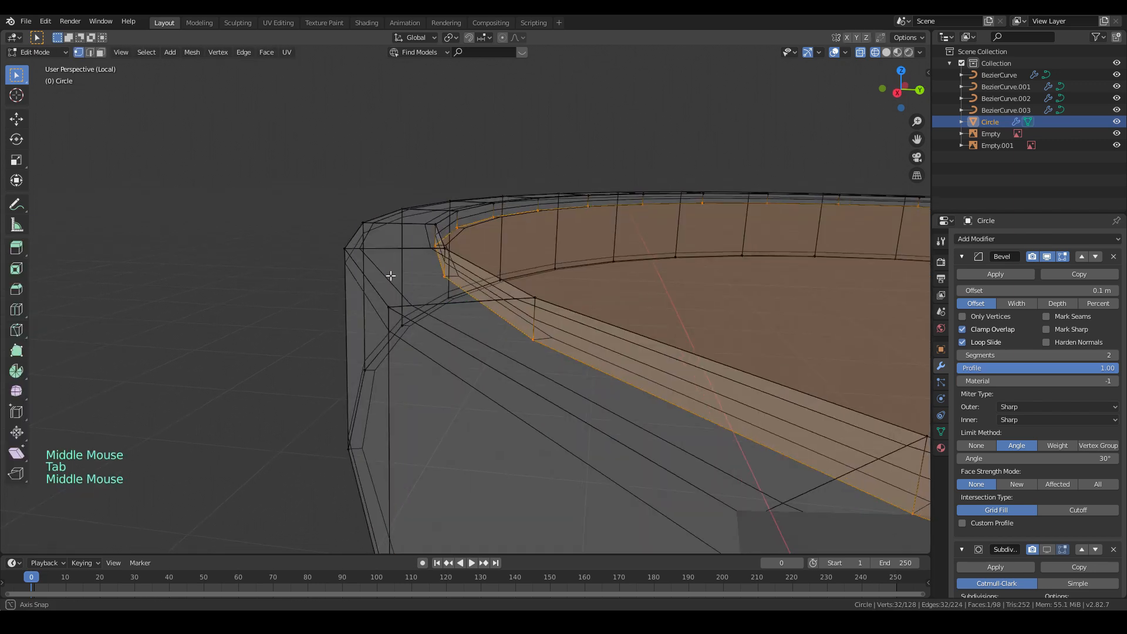
middle_drag(393, 271, 374, 258)
key(ctrl+r)
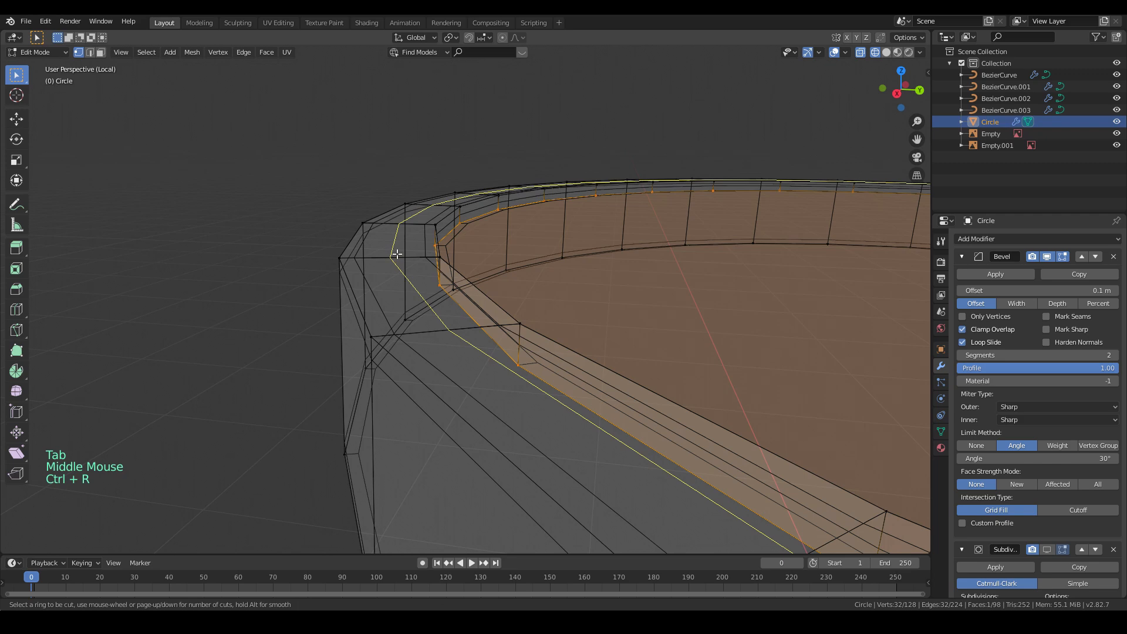
click(389, 256)
key(ctrl+z)
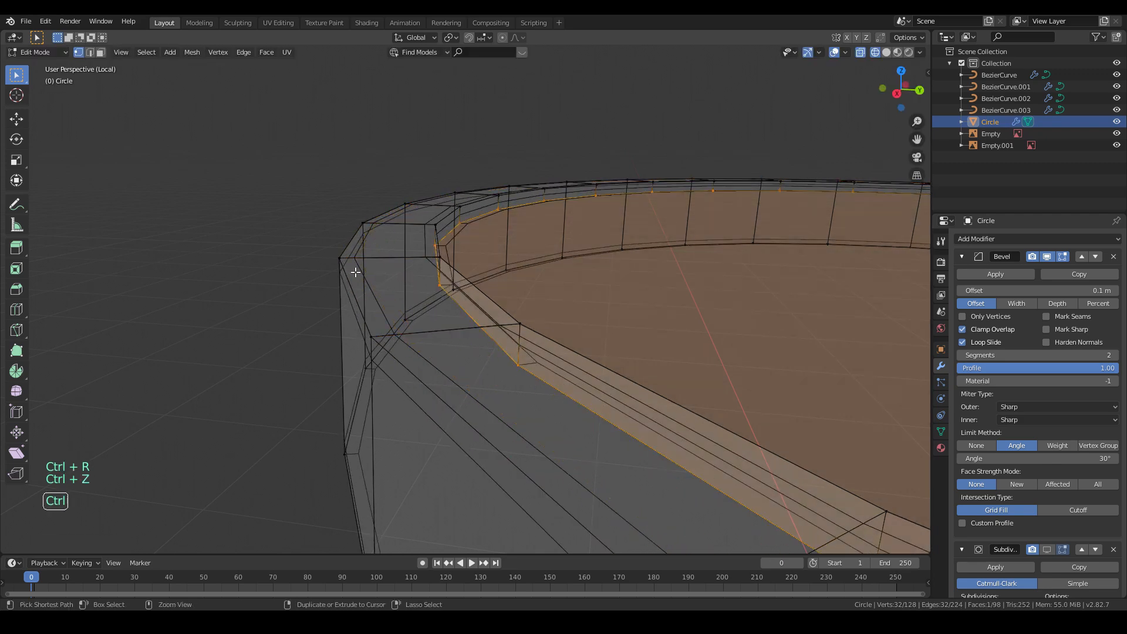
key(Tab)
- Collapse the Bevel modifier, enable the subdivision in the viewport and show the seat in solid shading
middle_drag(358, 290, 238, 316)
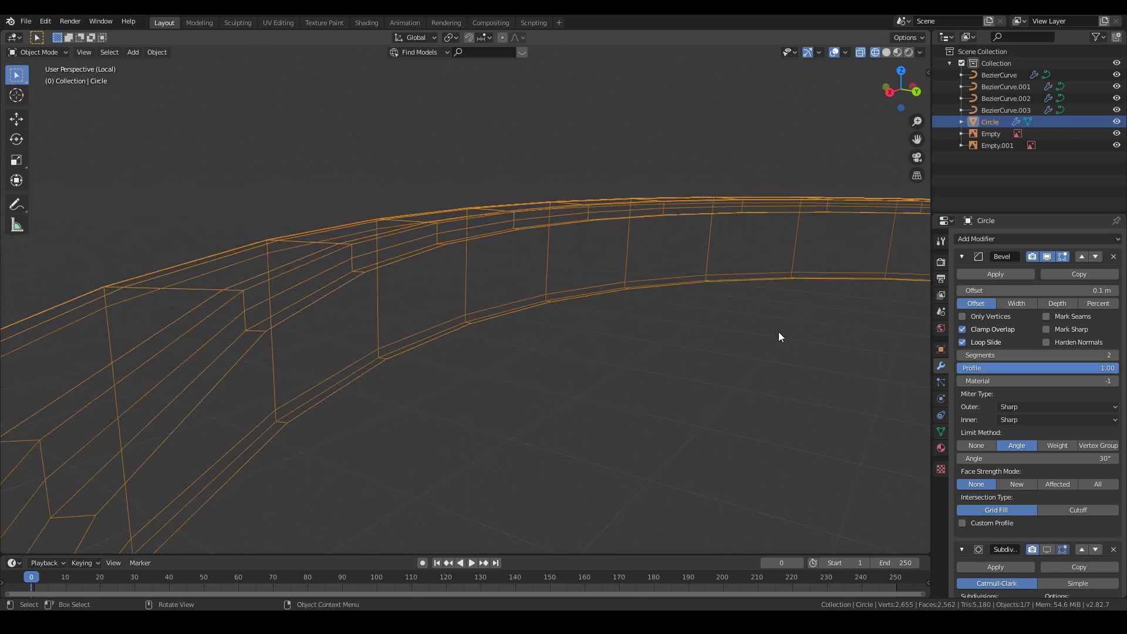
middle_drag(702, 356, 758, 370)
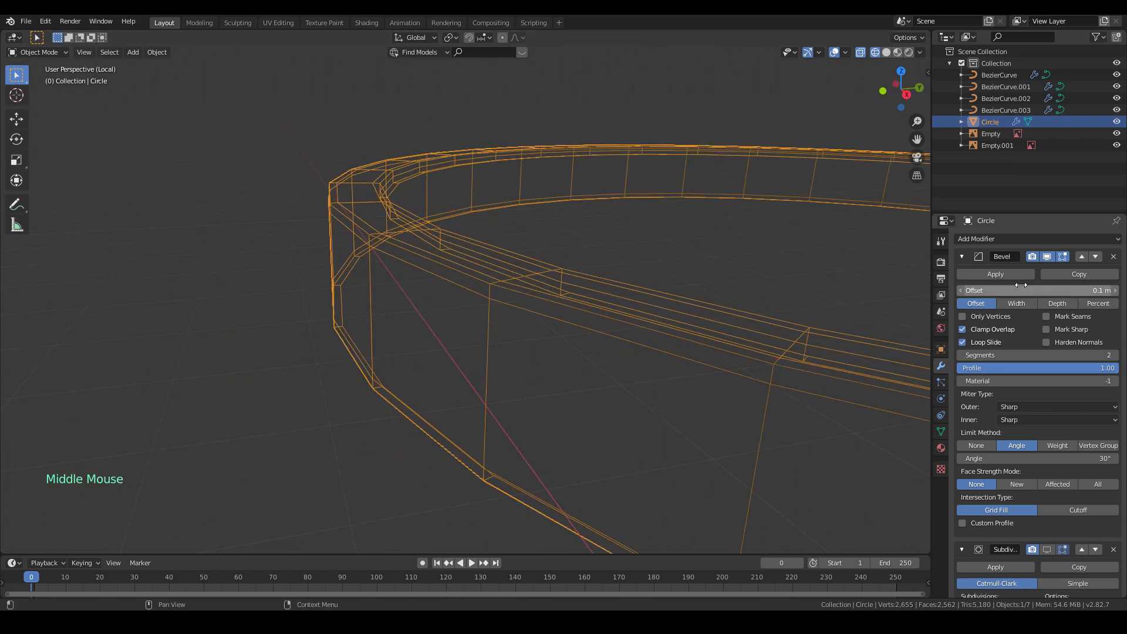
click(961, 256)
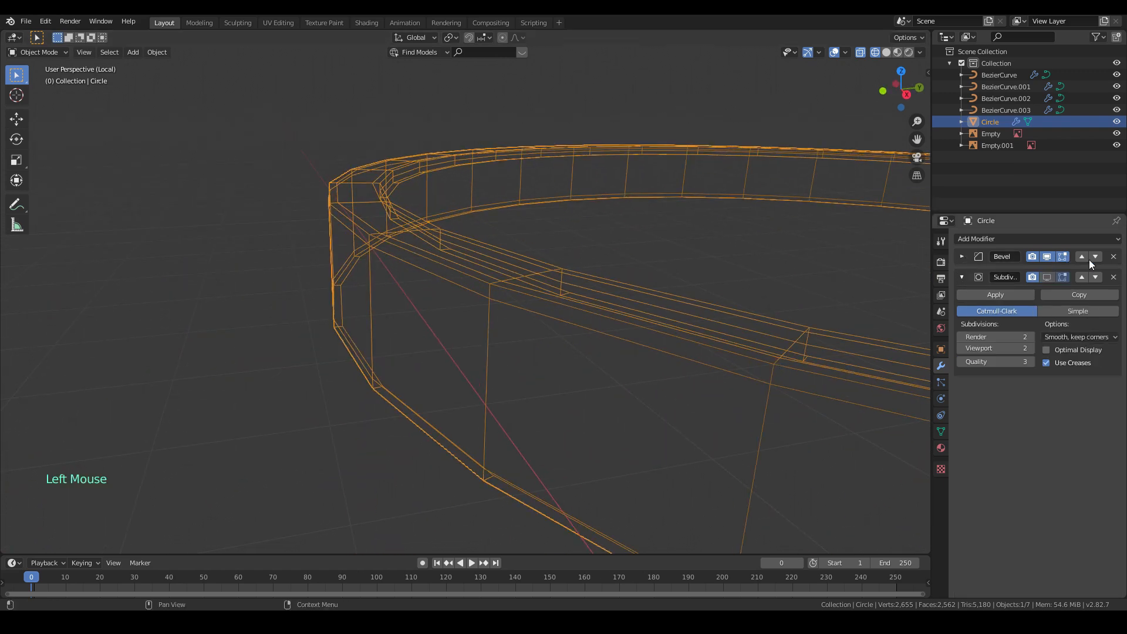
click(1047, 277)
key(z)
mouse_move(594, 294)
middle_down()
mouse_move(530, 298)
mouse_move(672, 290)
middle_up()
scroll(671, 290, down, 4)
- Apply smooth shading to the seat and bring back the whole chair in the front view
right_click(672, 290)
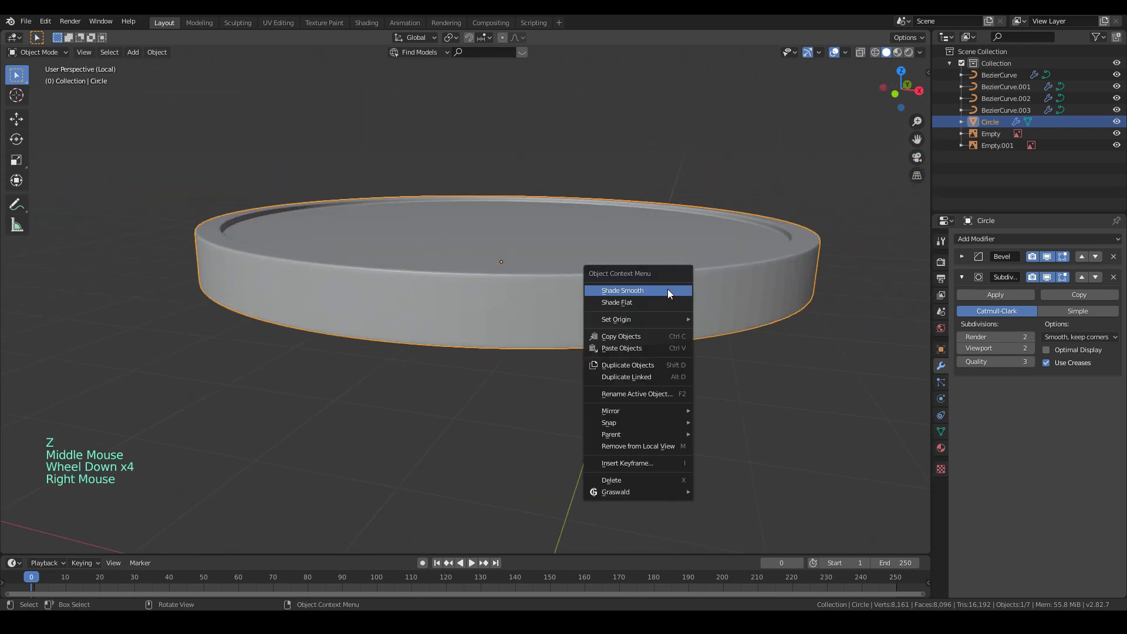
middle_drag(750, 312, 730, 301)
scroll(725, 288, down, 3)
mouse_move(713, 259)
middle_down()
mouse_move(702, 235)
mouse_move(716, 239)
middle_up()
key(KP_Divide)
key(KP_1)
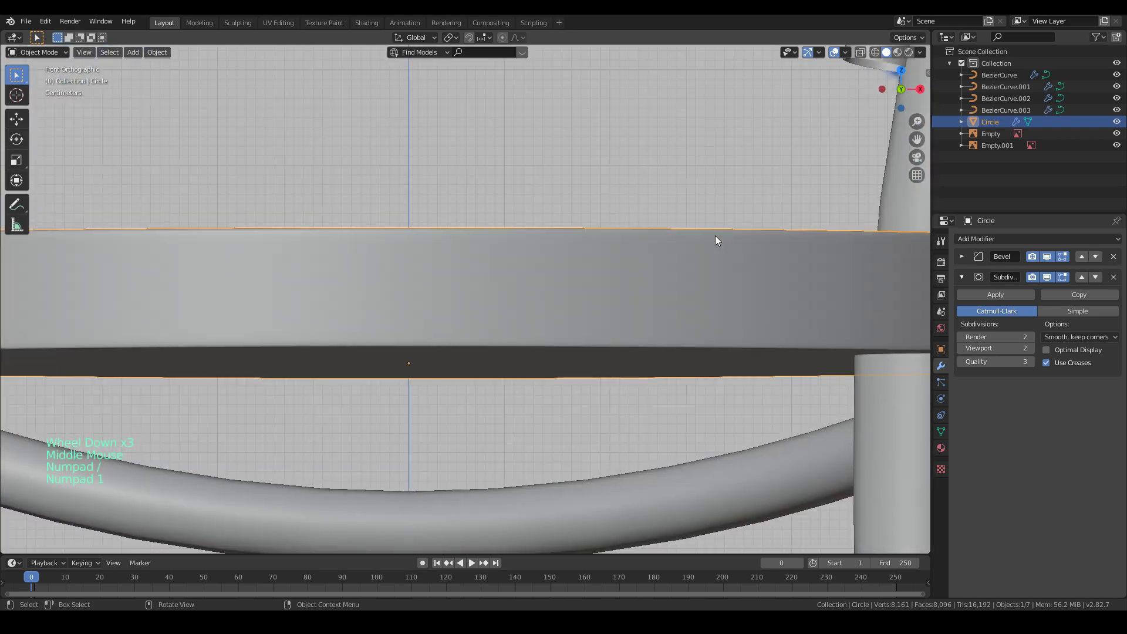
- Examine the seat against the front and side blueprints and in perspective with the rest of the chair
scroll(716, 240, down, 3)
scroll(715, 235, down, 3)
key(KP_3)
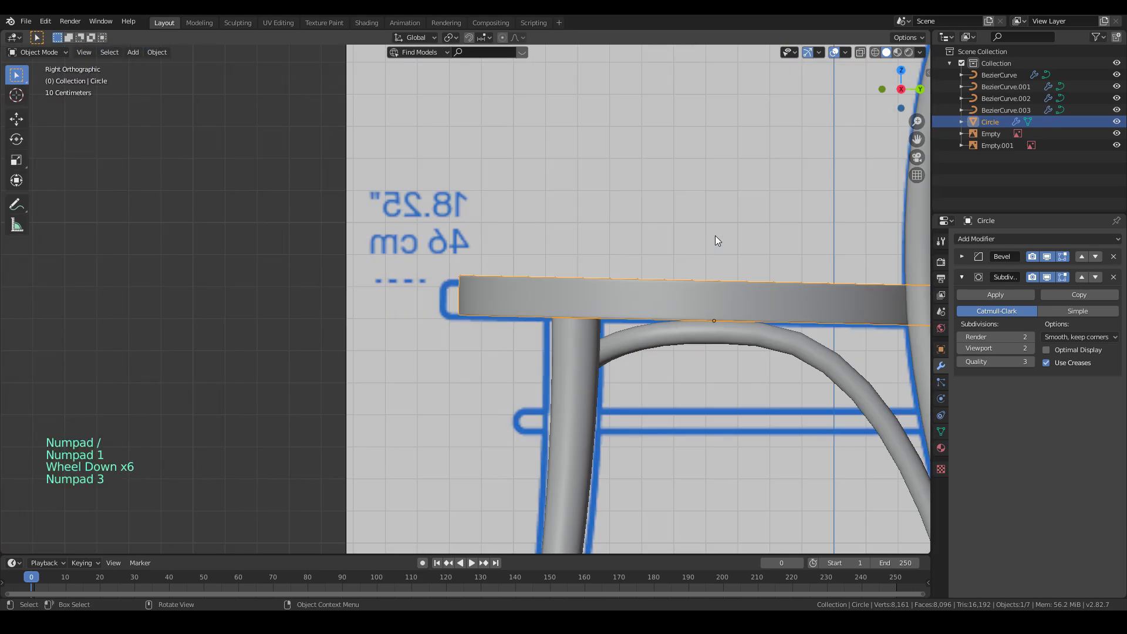
scroll(715, 235, down, 3)
shift+middle_drag(722, 254, 679, 324)
scroll(590, 309, up, 3)
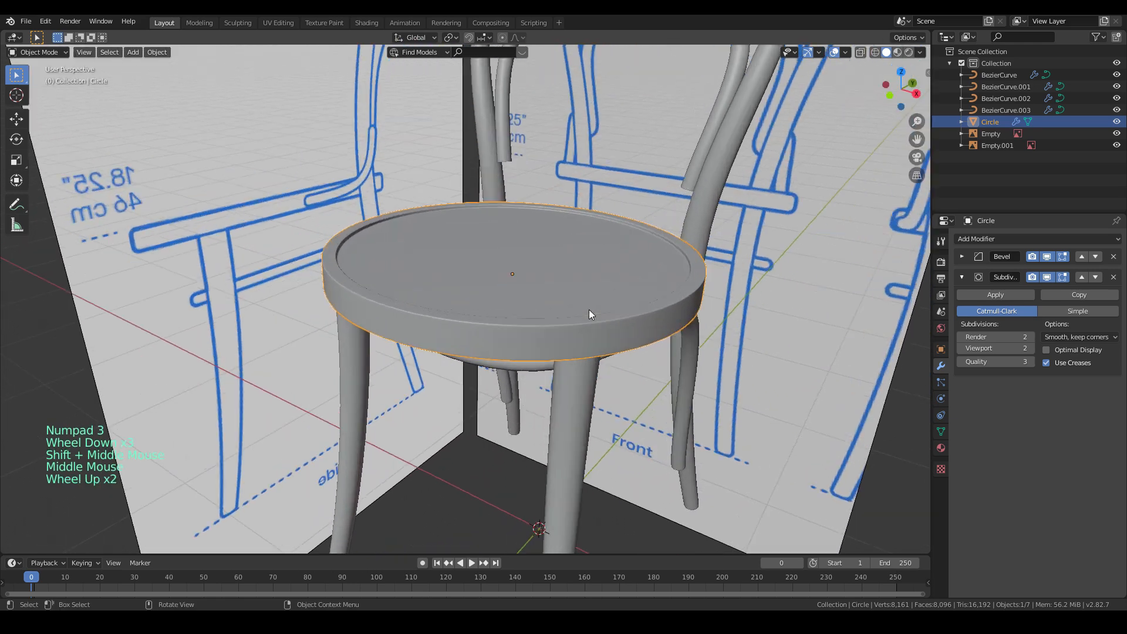
key(KP_1)
key(KP_3)
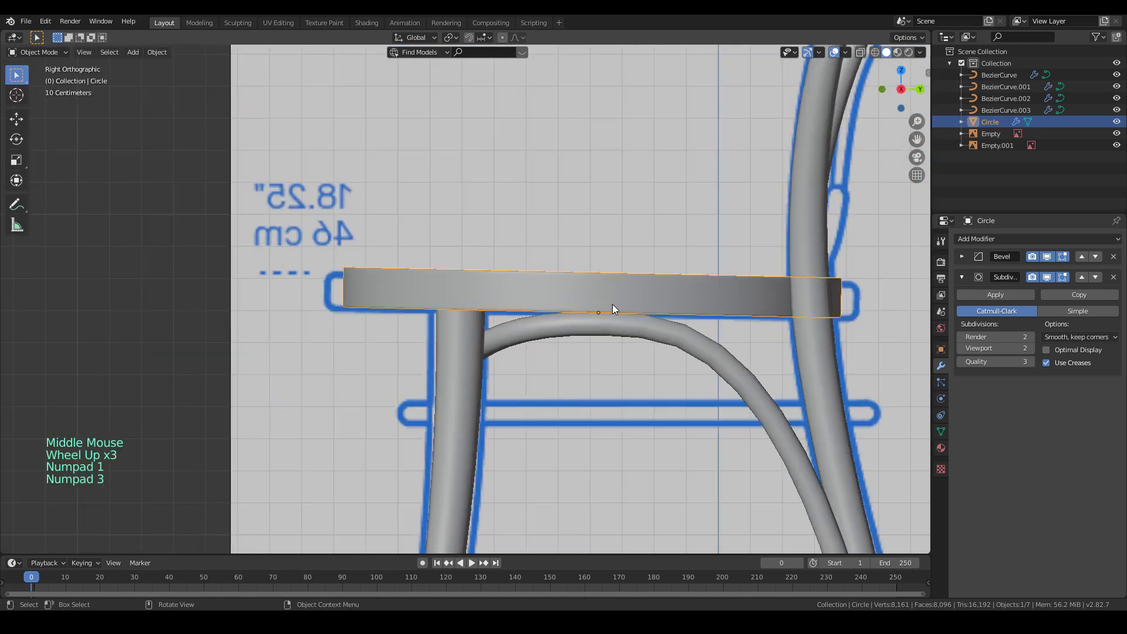
click(612, 304)
shift+middle_drag(649, 294, 458, 356)
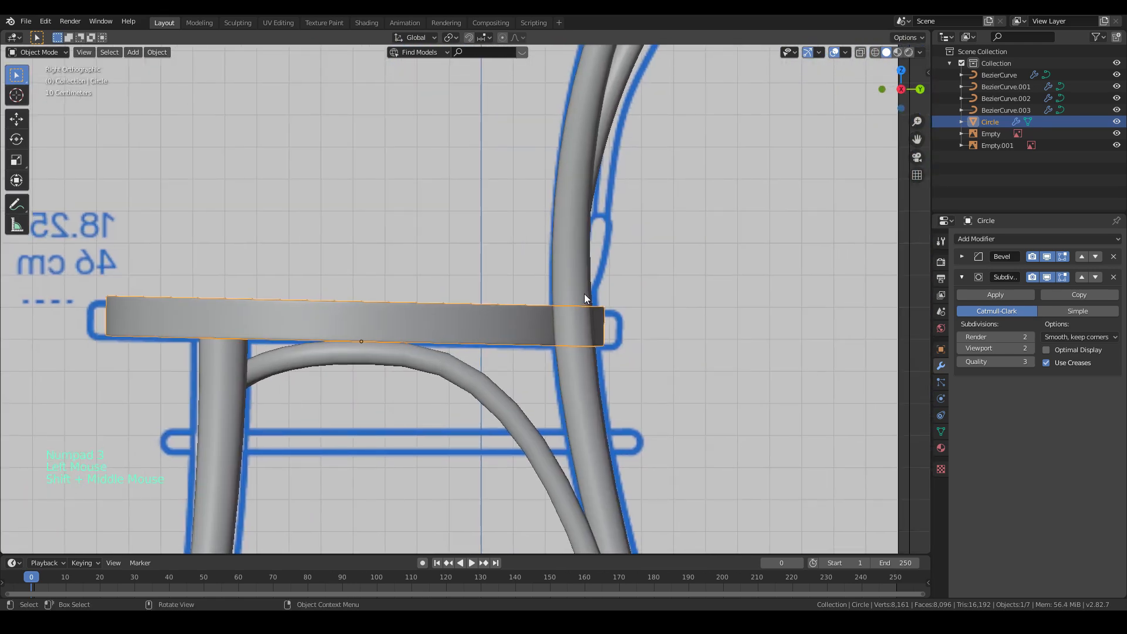
- Show the chair in wireframe and duplicate the inner backrest curve in place
key(z)
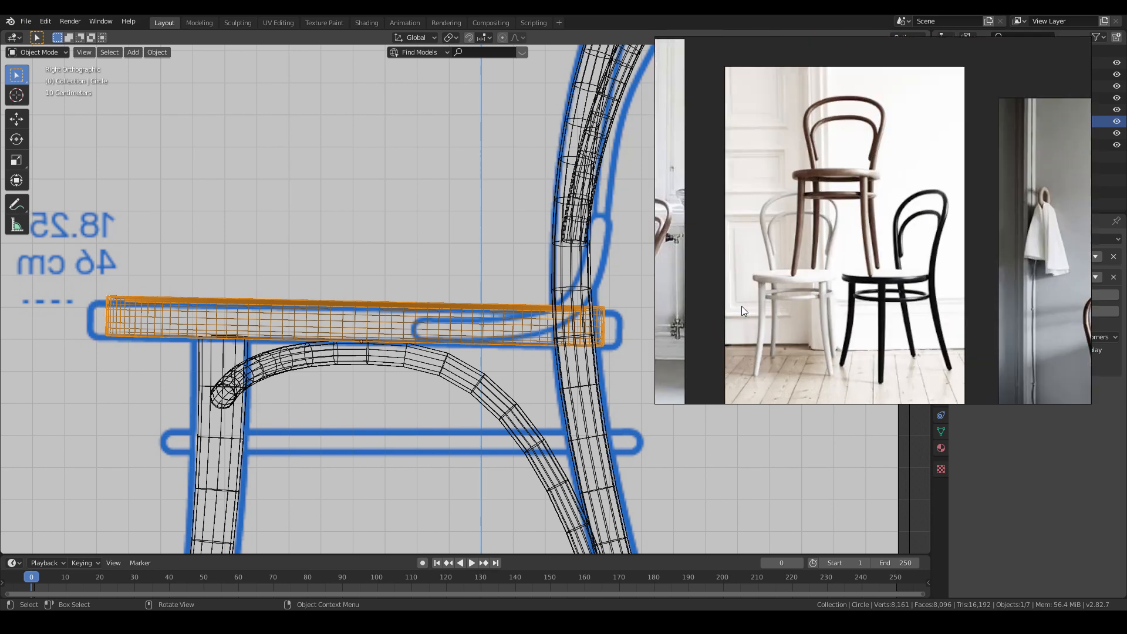
click(495, 301)
click(559, 291)
scroll(559, 290, down, 3)
click(540, 218)
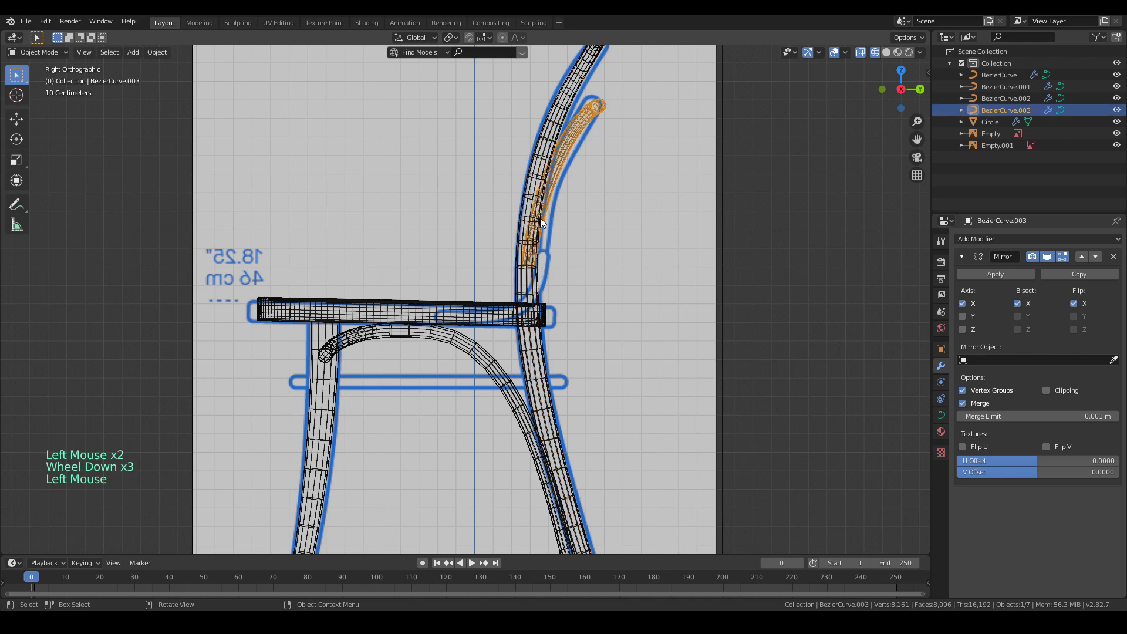
key(shift+d)
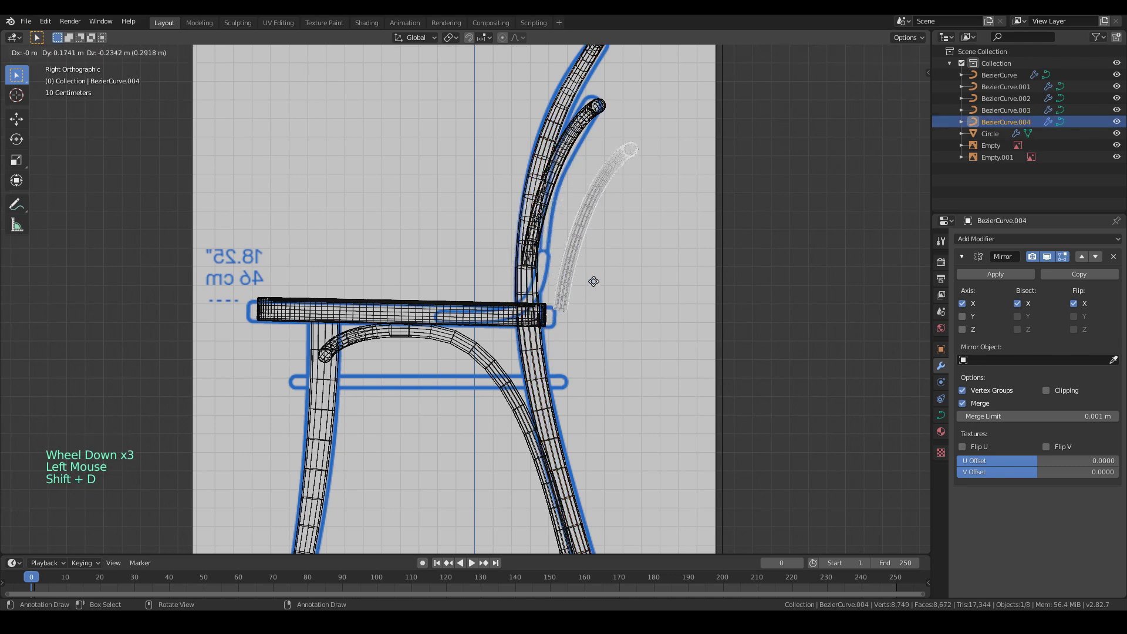
right_click(594, 281)
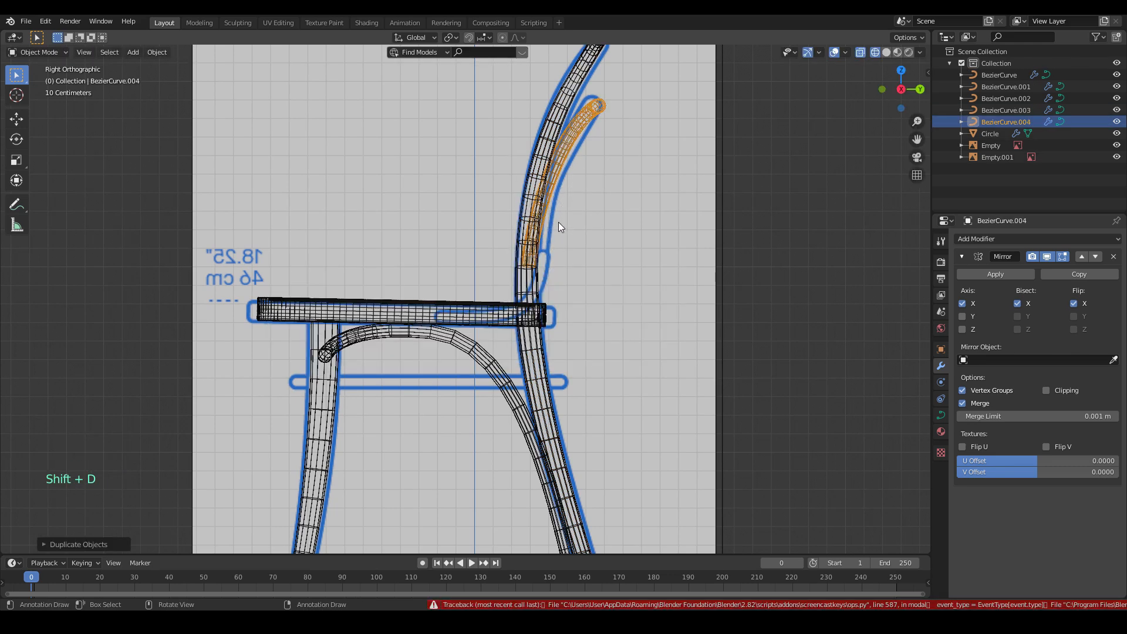
- In the front view, move the lower end point of the duplicated curve down to the outer edge of the seat
key(Tab)
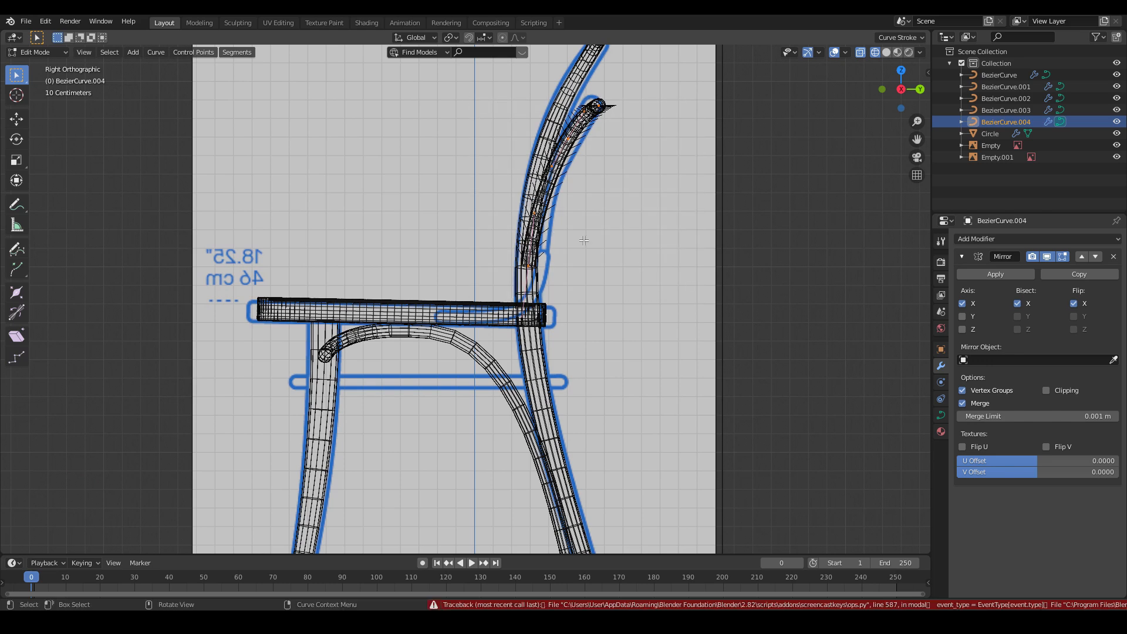
key(KP_1)
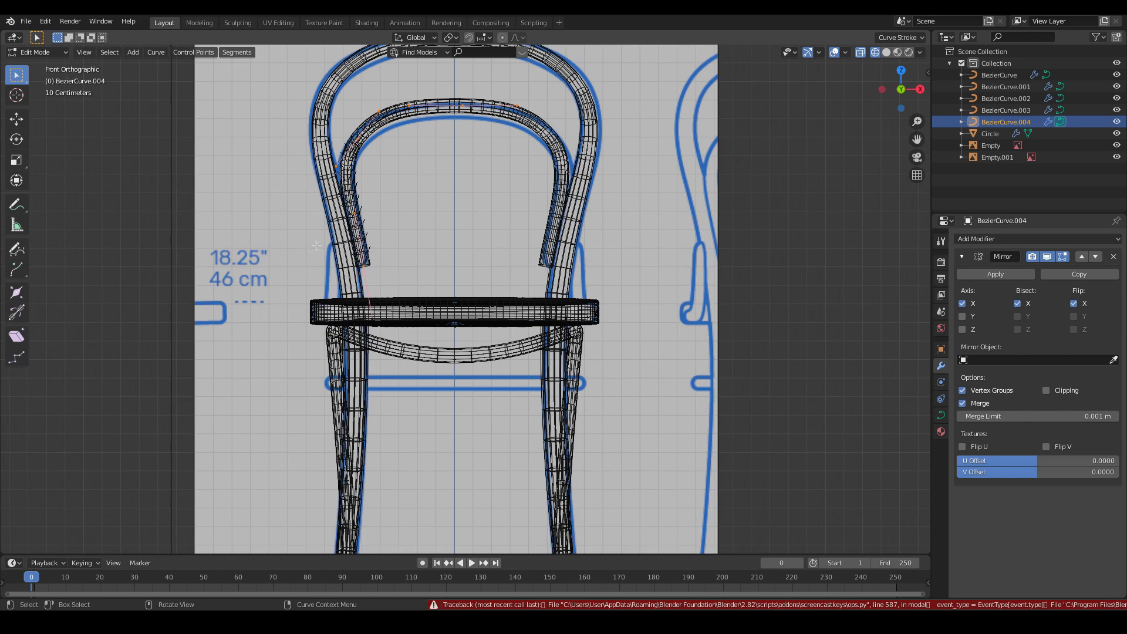
key(g)
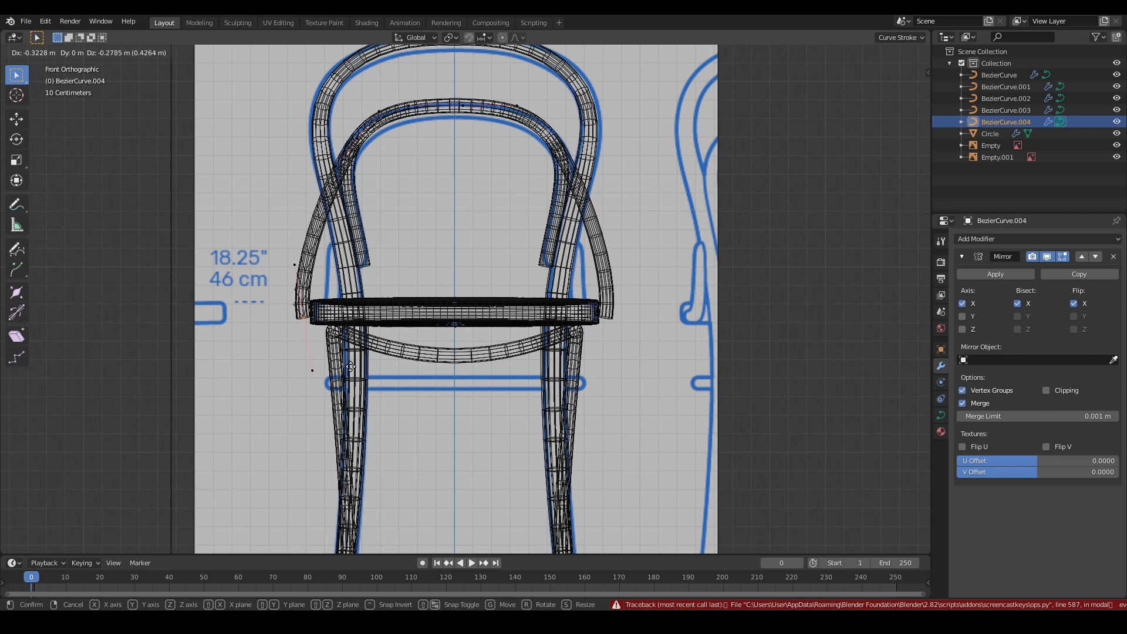
click(352, 364)
key(l)
key(x)
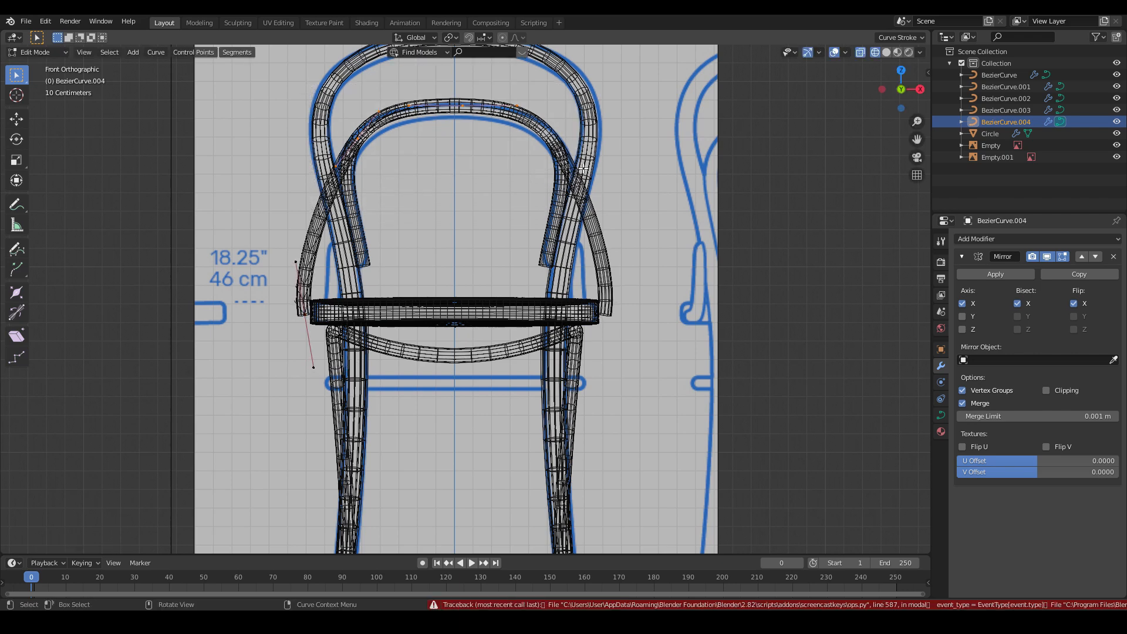
click(581, 172)
key(ctrl+z)
- Delete the control point at the top centre of the duplicated curve, leaving a short side brace
key(b)
drag(394, 90, 492, 132)
key(g)
click(494, 131)
right_click(495, 131)
key(x)
click(561, 108)
- Move the brace's upper point down to the top of the blueprint's bracket, then rotate and enlarge its handles
key(g)
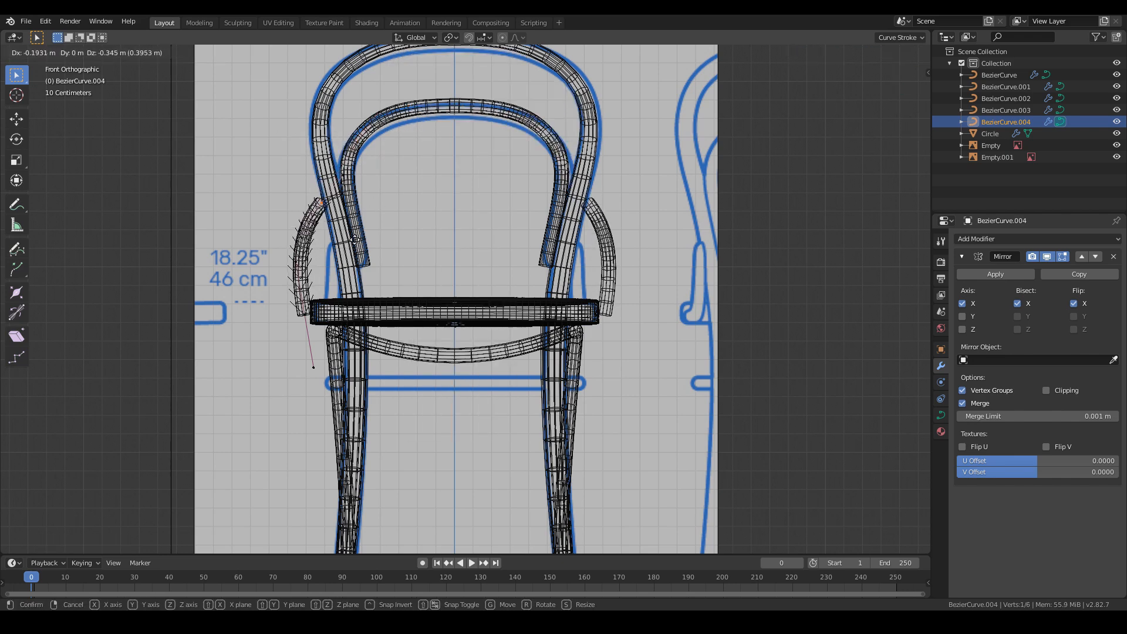
click(366, 272)
key(r)
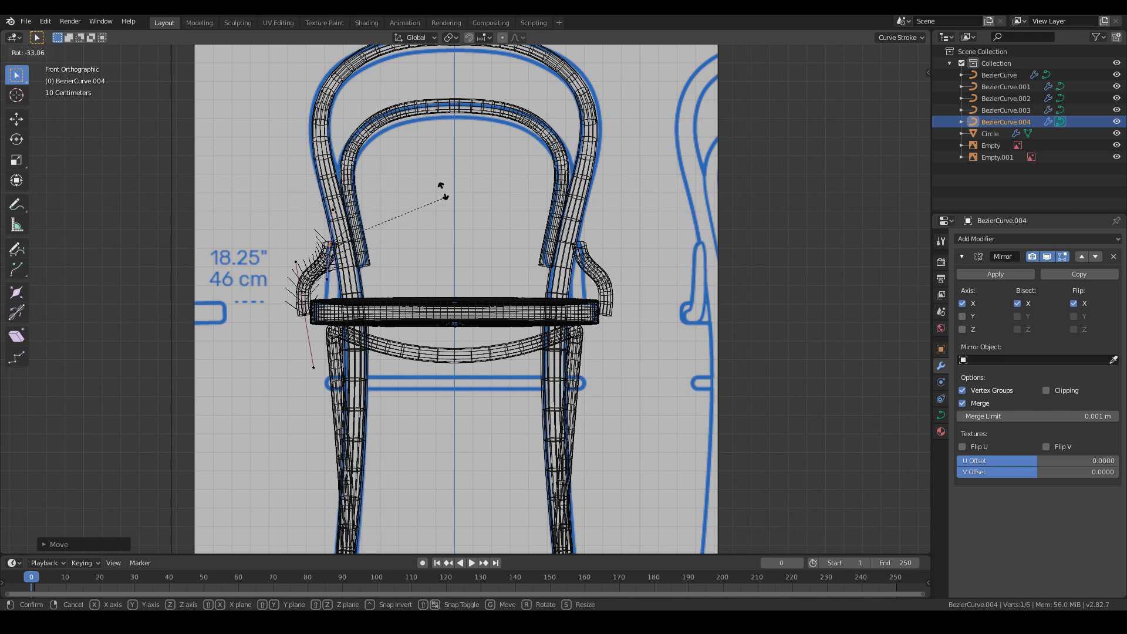
key(s)
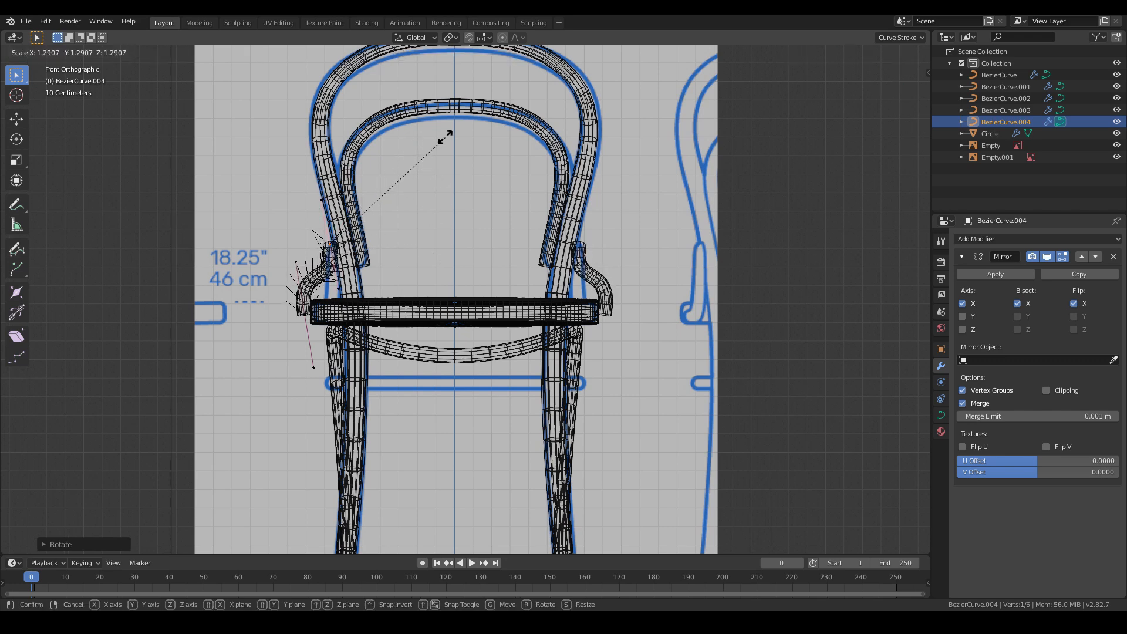
click(447, 115)
scroll(189, 137, up, 4)
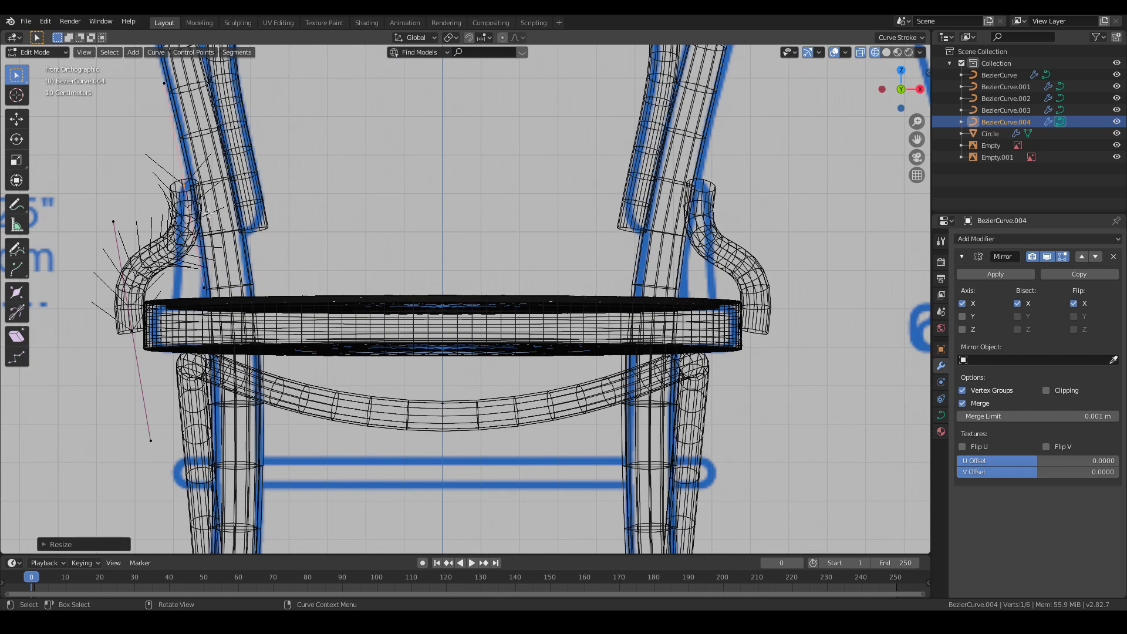
- In the side view, move the brace's upper point onto the back upright and rotate it to follow the upright
key(KP_3)
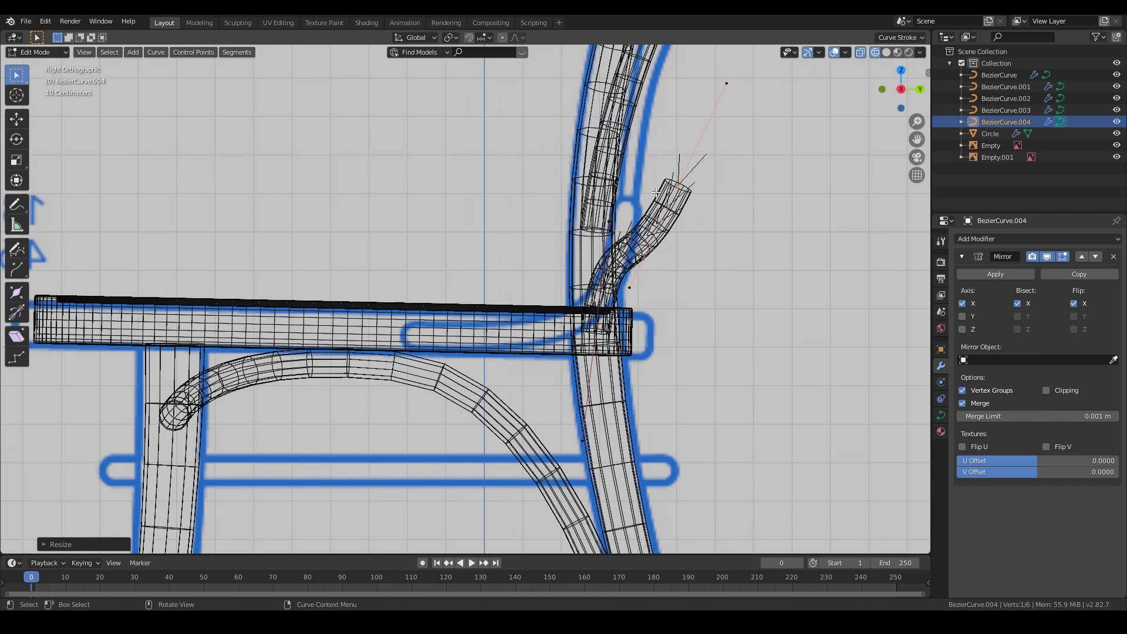
key(g)
click(575, 189)
key(r)
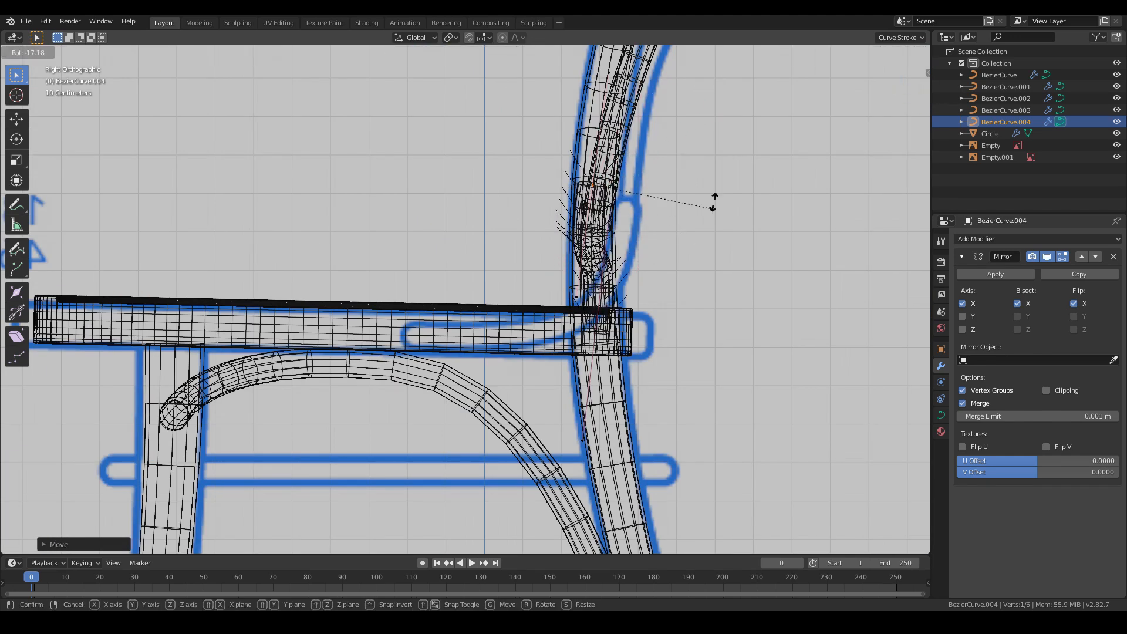
click(706, 200)
- Move the brace's lower point to the front end of the blueprint's bracket and rotate and scale its handles to match the bend
key(g)
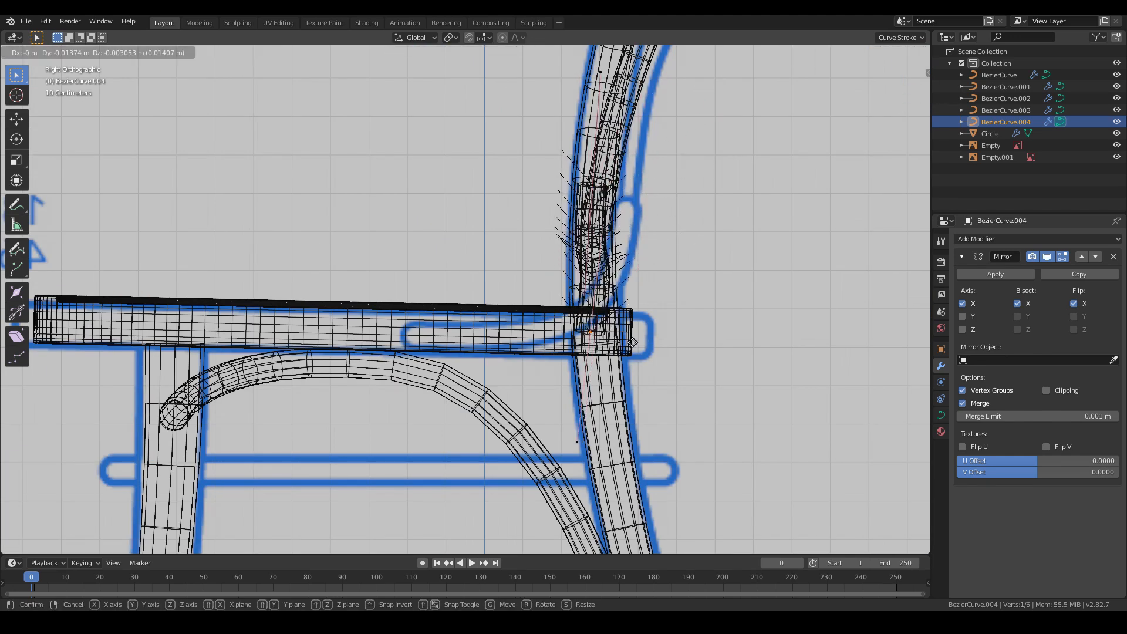
click(414, 341)
key(r)
click(517, 448)
key(g)
click(516, 440)
key(s)
click(640, 373)
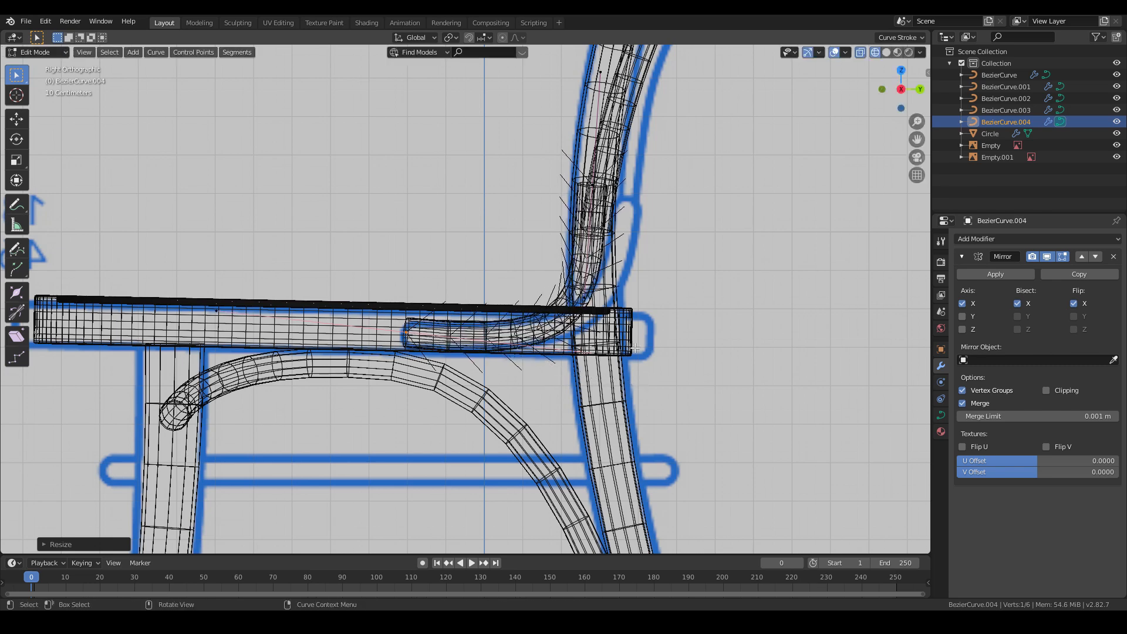
- In solid shading from above, scale, rotate and move the brace's front end so it runs alongside the seat's rim
key(z)
click(661, 295)
middle_drag(600, 302, 631, 331)
key(KP_7)
shift+middle_drag(326, 244, 464, 218)
key(s)
key(r)
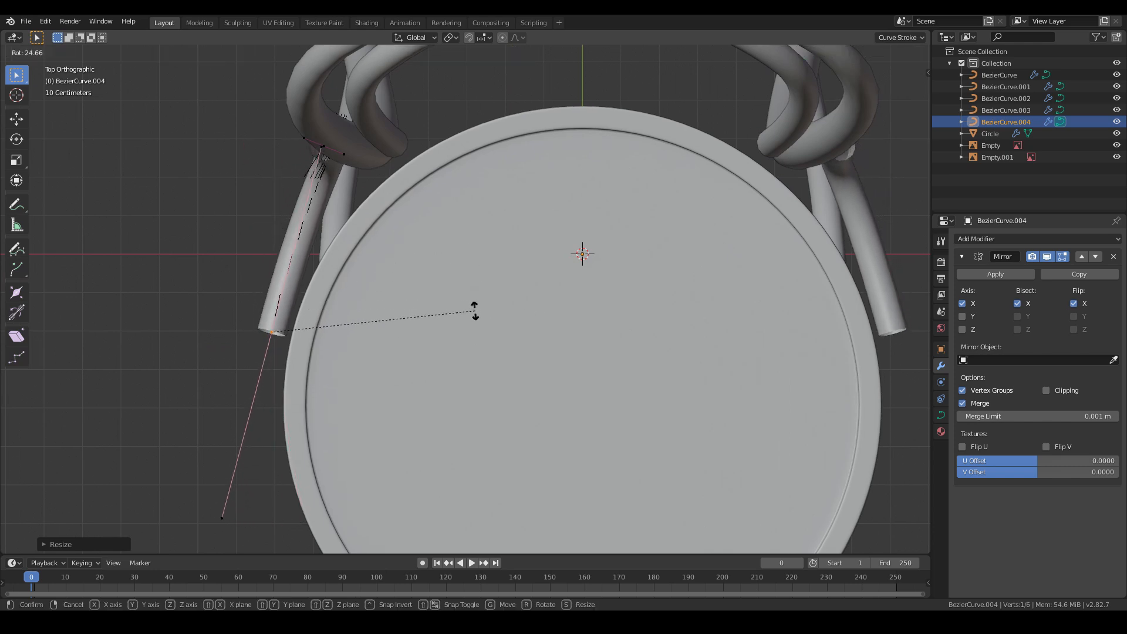
click(478, 290)
key(g)
click(485, 292)
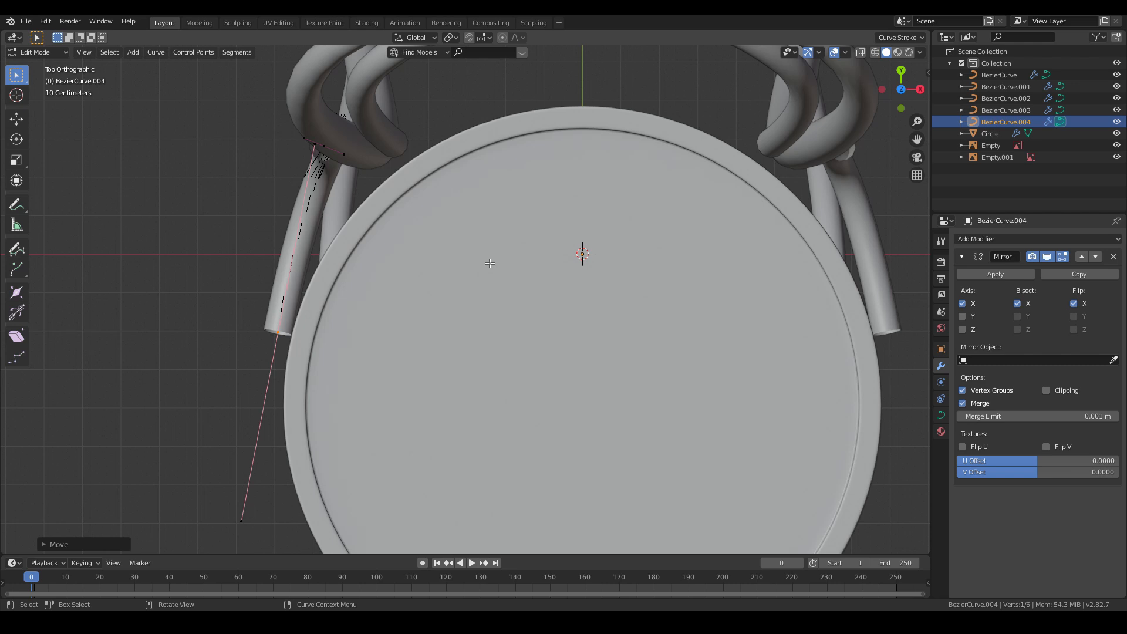
key(r)
click(565, 295)
- In the front view, rotate and reposition the brace's upper end next to the back upright and finish editing the curve
key(KP_1)
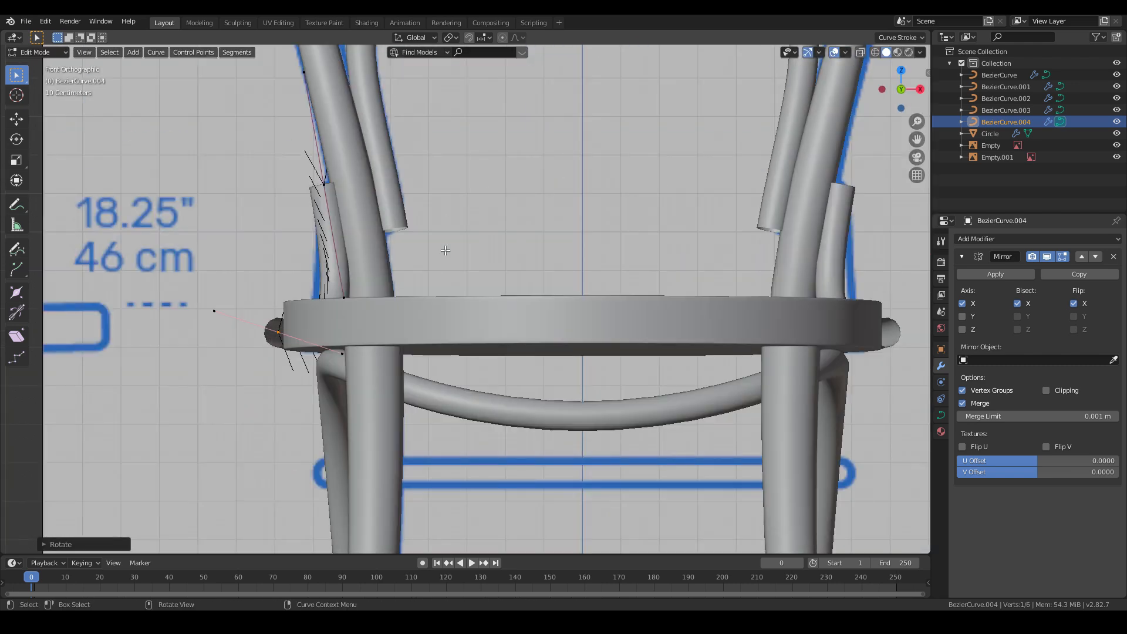
drag(367, 212, 376, 215)
key(r)
click(503, 221)
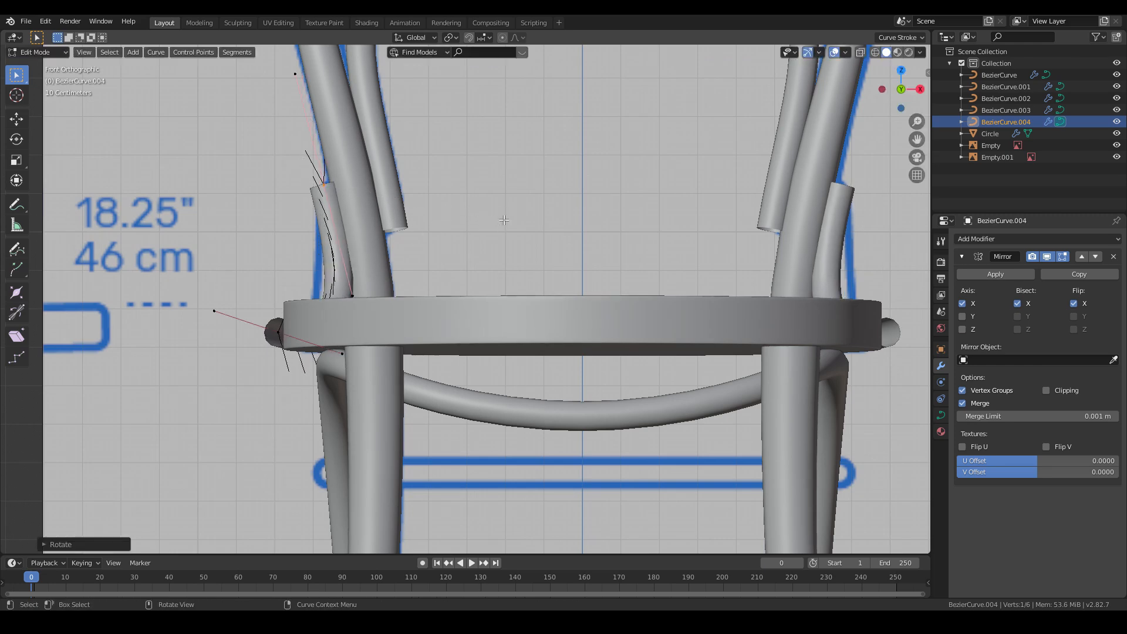
key(g)
click(499, 220)
middle_drag(499, 220, 562, 350)
key(Tab)
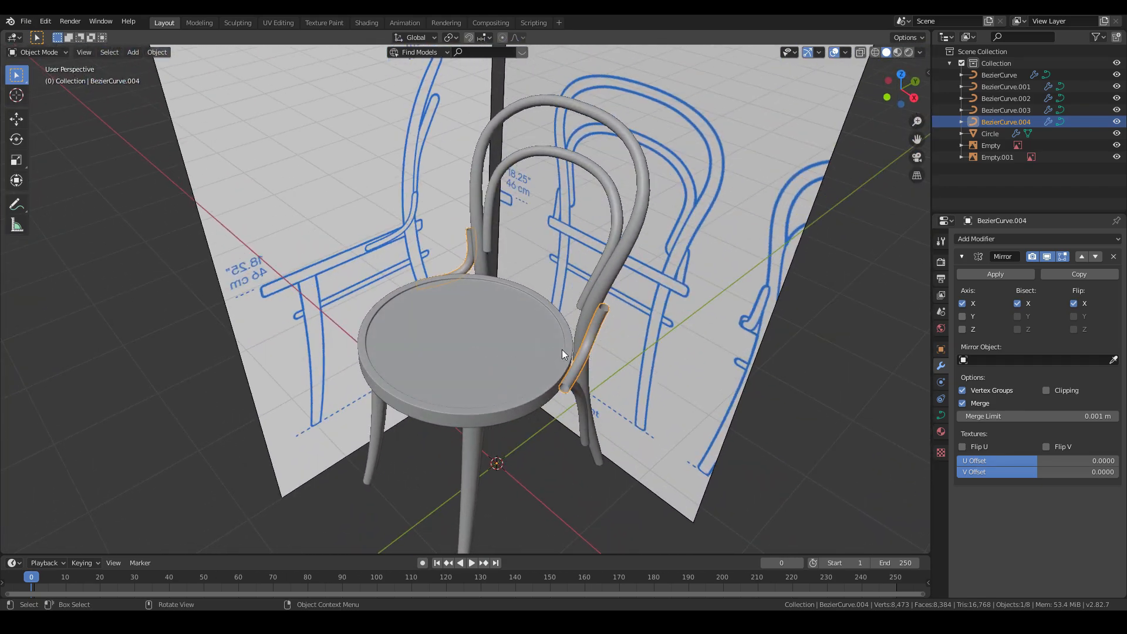
- Shift the brace's upper end along the X axis to refine its fit against the back upright
key(KP_1)
key(Tab)
scroll(562, 350, up, 4)
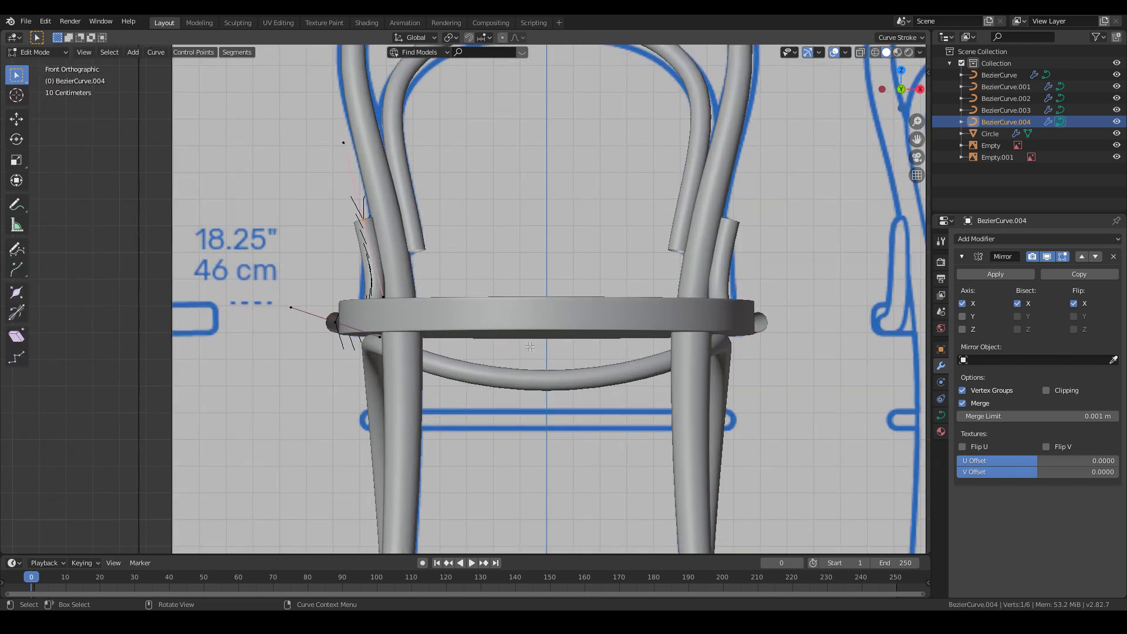
key(g)
key(x)
click(455, 268)
middle_drag(454, 267, 450, 286)
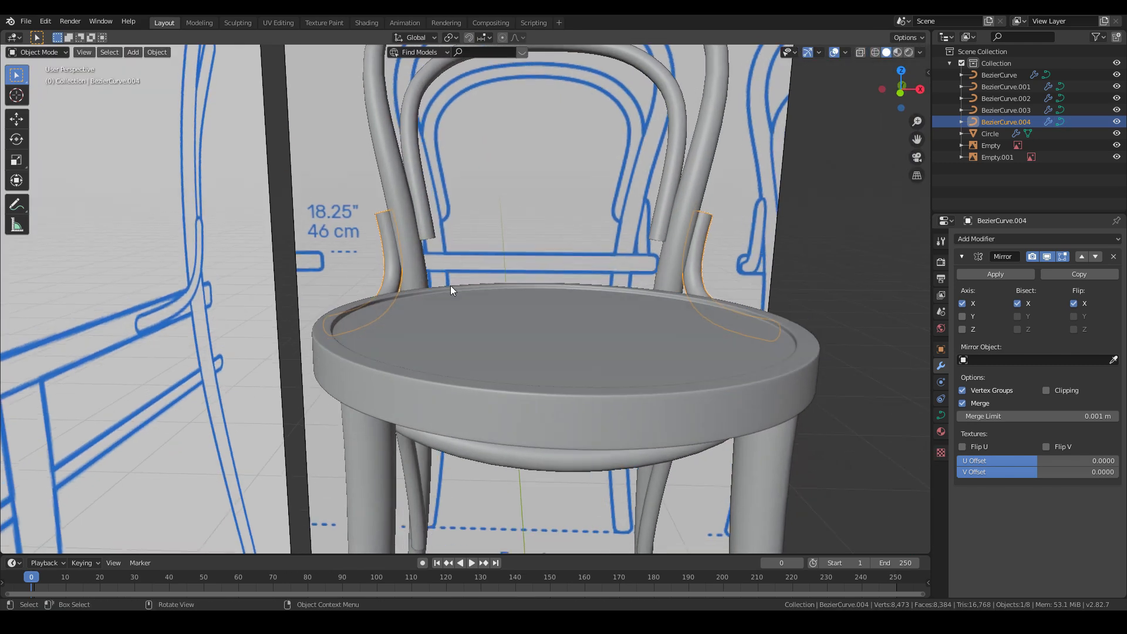
- Select all control points of the brace curve and subdivide it
drag(247, 164, 432, 357)
right_click(448, 271)
click(433, 258)
middle_drag(423, 259, 436, 292)
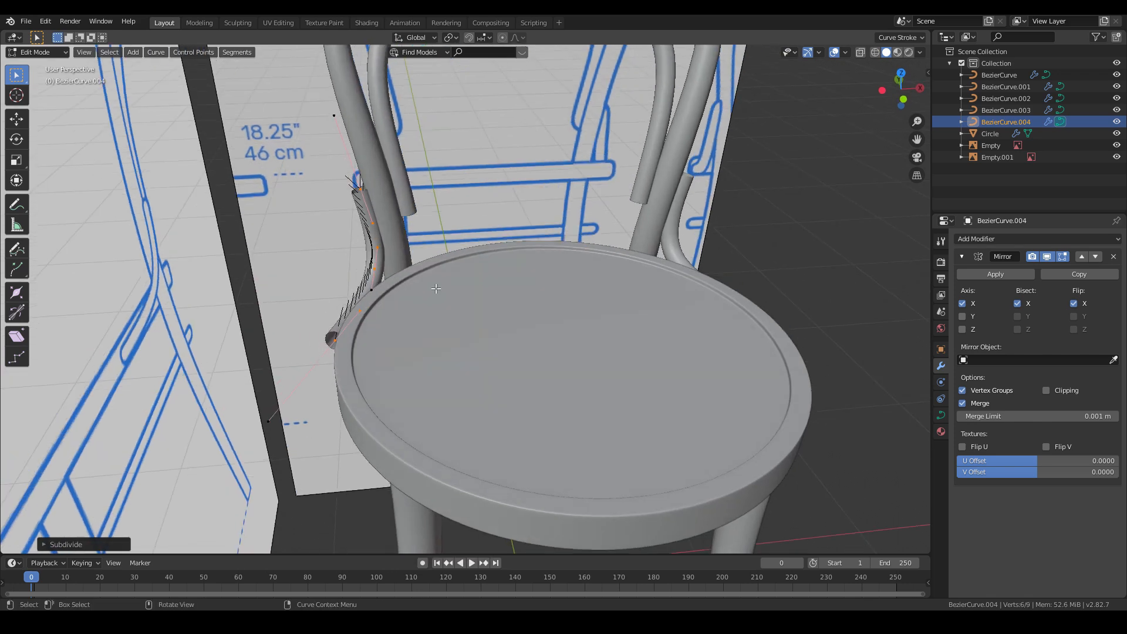
- Select both end points of the brace and shrink their radius to about 0.6 so the ends taper
drag(390, 290, 395, 293)
scroll(396, 293, up, 3)
middle_drag(395, 293, 449, 277)
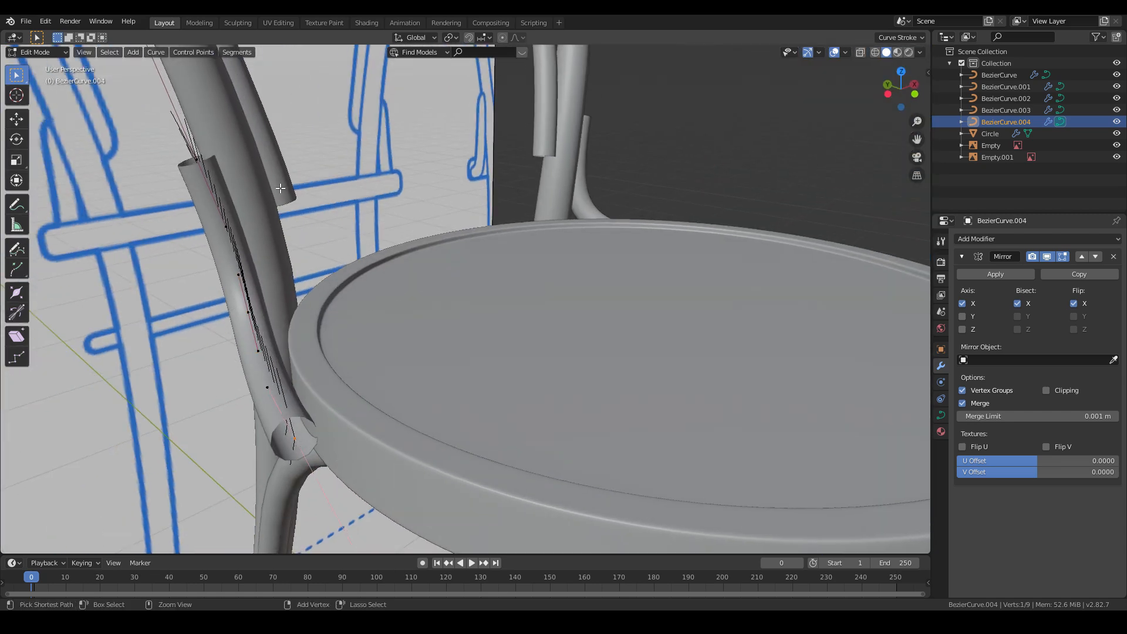
middle_drag(237, 175, 284, 178)
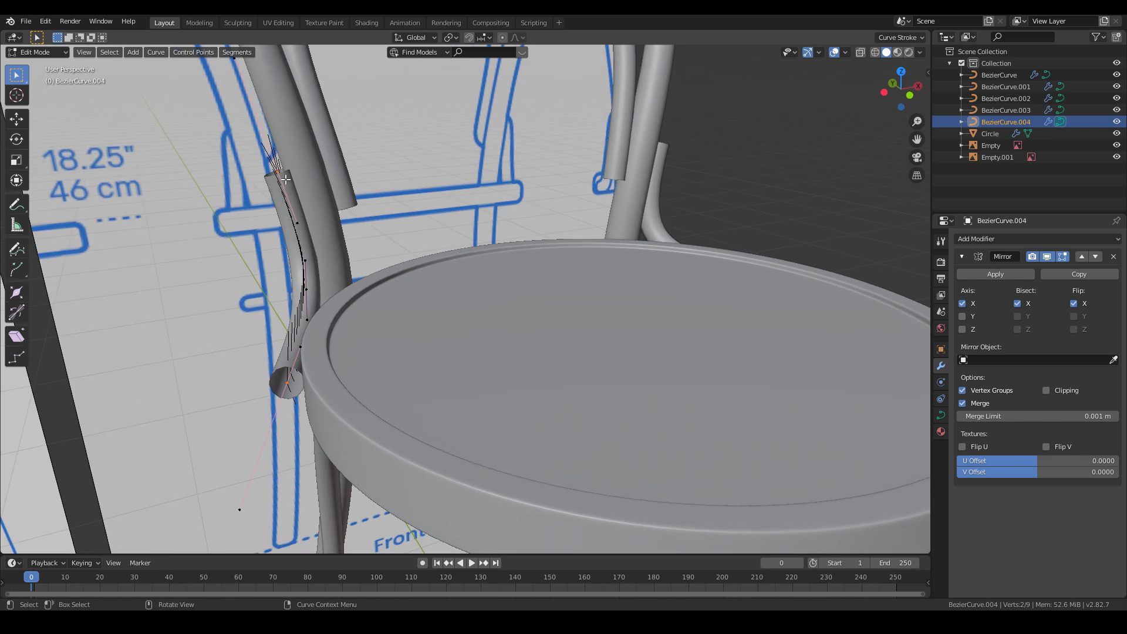
key(alt+s)
right_click(481, 381)
key(n)
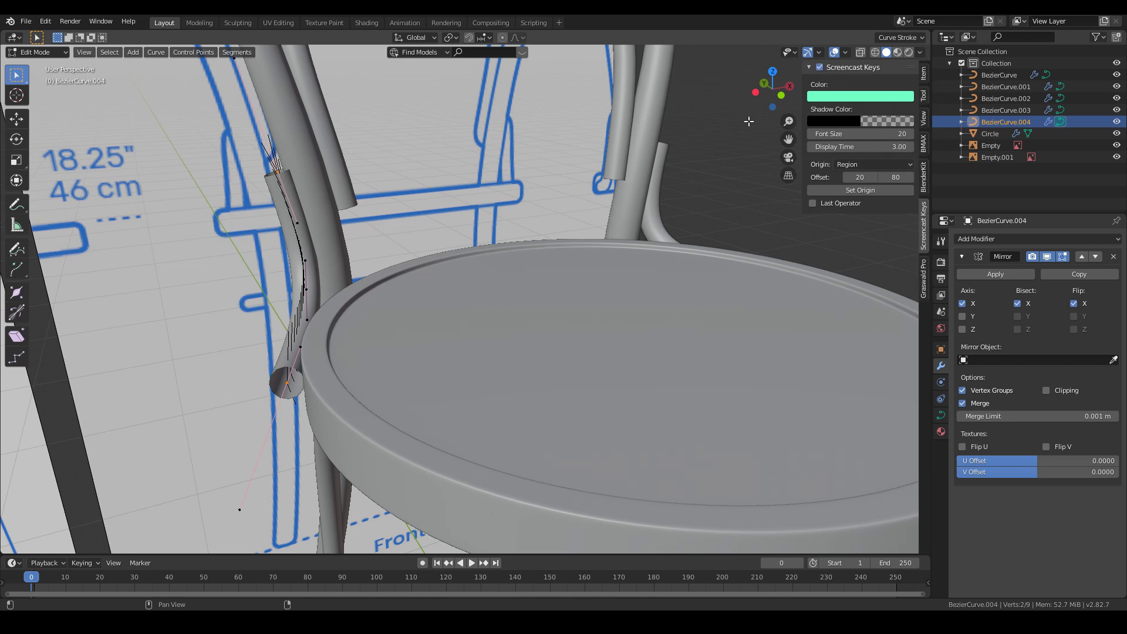
middle_drag(409, 366, 397, 365)
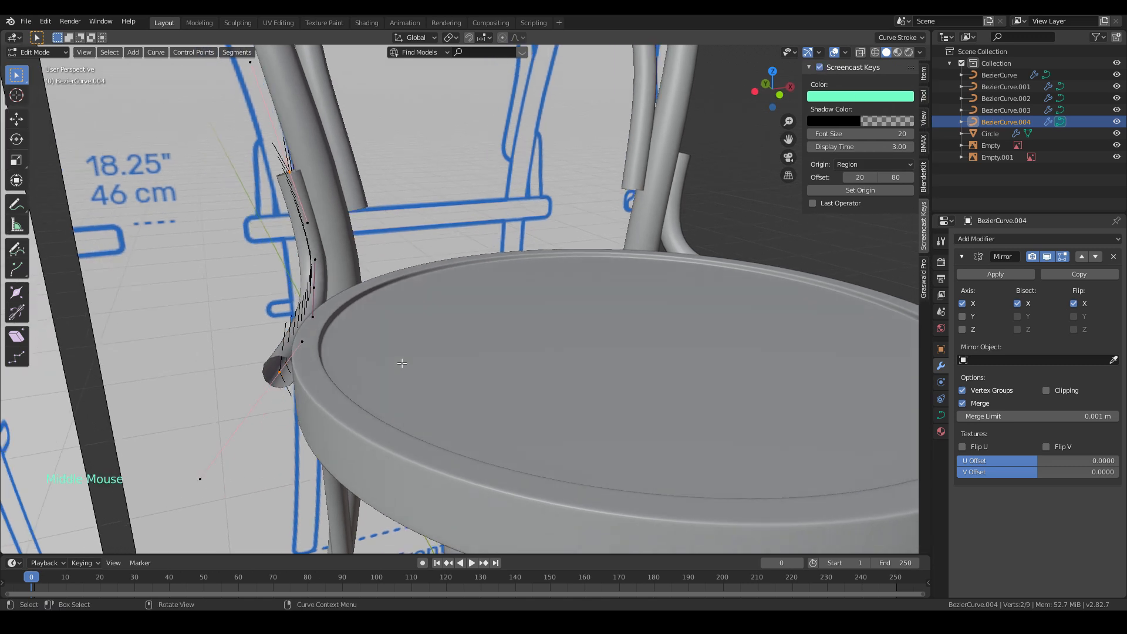
key(alt+s)
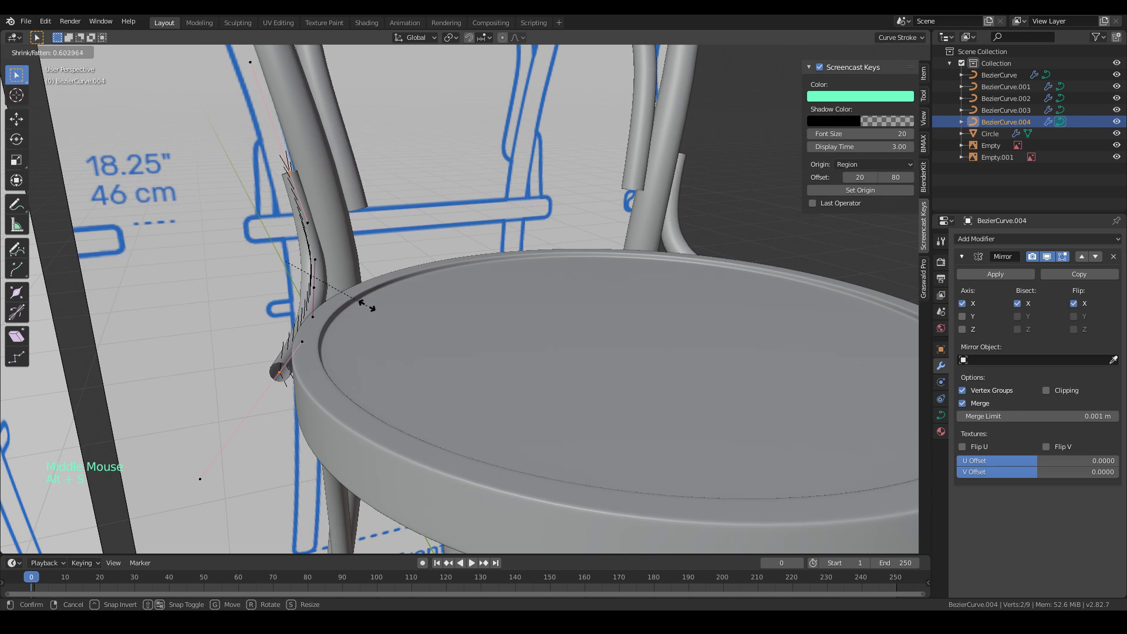
click(366, 301)
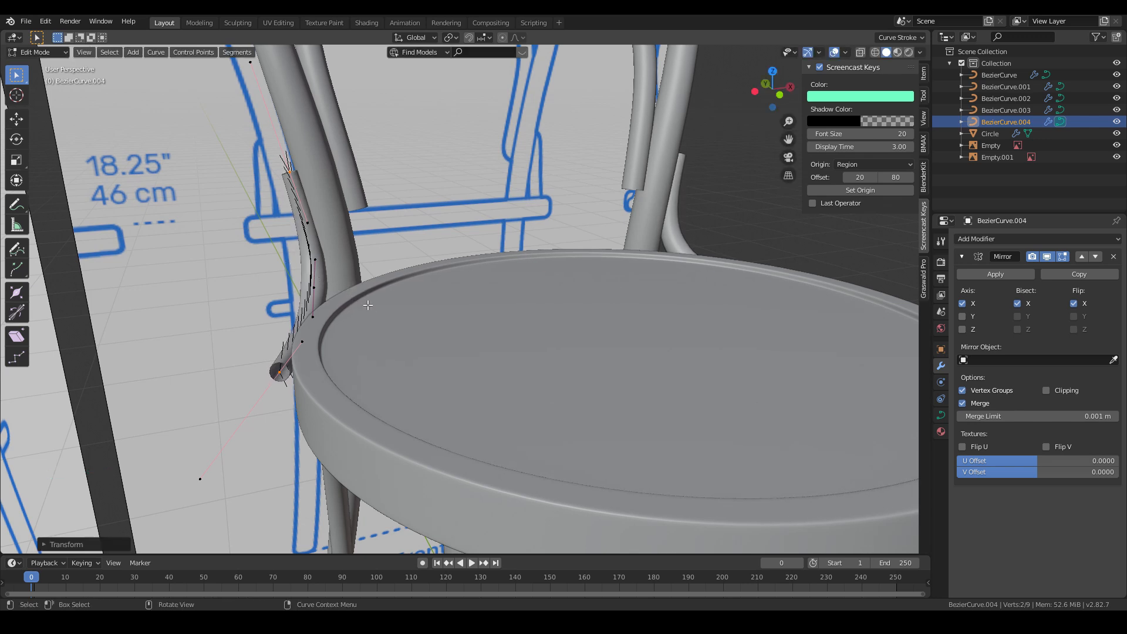
- Nudge both end points of the side brace slightly in the front view to improve their fit against the seat and back upright
key(KP_1)
key(g)
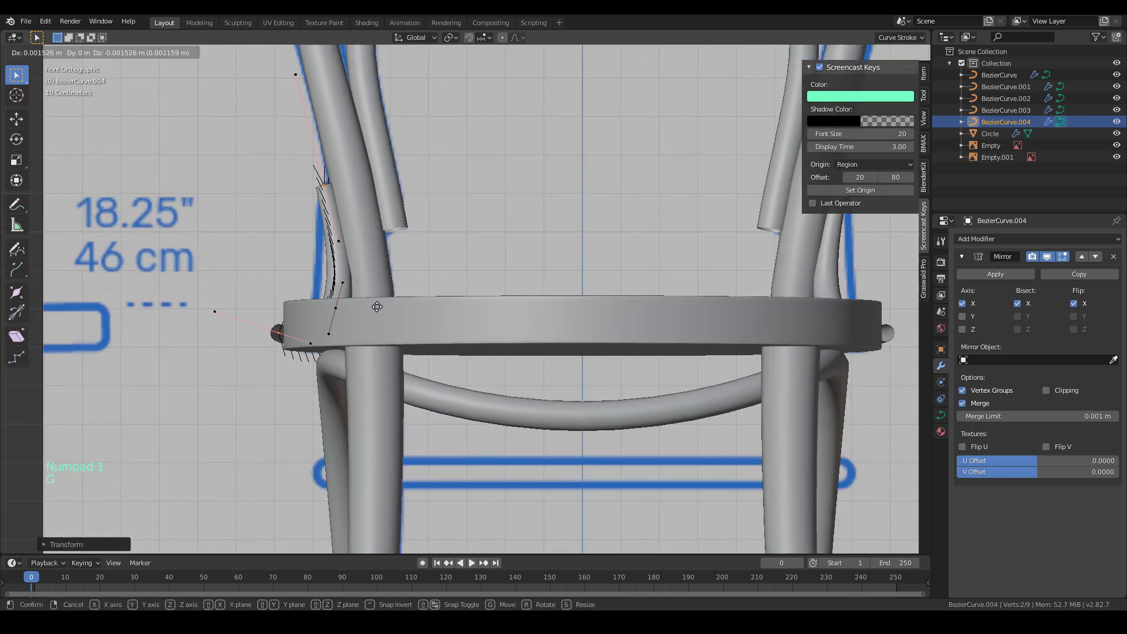
click(382, 307)
middle_drag(382, 308, 468, 300)
key(KP_3)
key(z)
scroll(495, 347, up, 2)
key(z)
scroll(495, 347, down, 3)
mouse_move(495, 347)
middle_down()
mouse_move(546, 329)
mouse_move(542, 364)
mouse_move(537, 324)
mouse_move(604, 351)
mouse_move(547, 336)
middle_up()
- Enlarge the radius of the brace's two end points slightly and finish editing the curve
key(Tab)
scroll(549, 322, down, 4)
key(Tab)
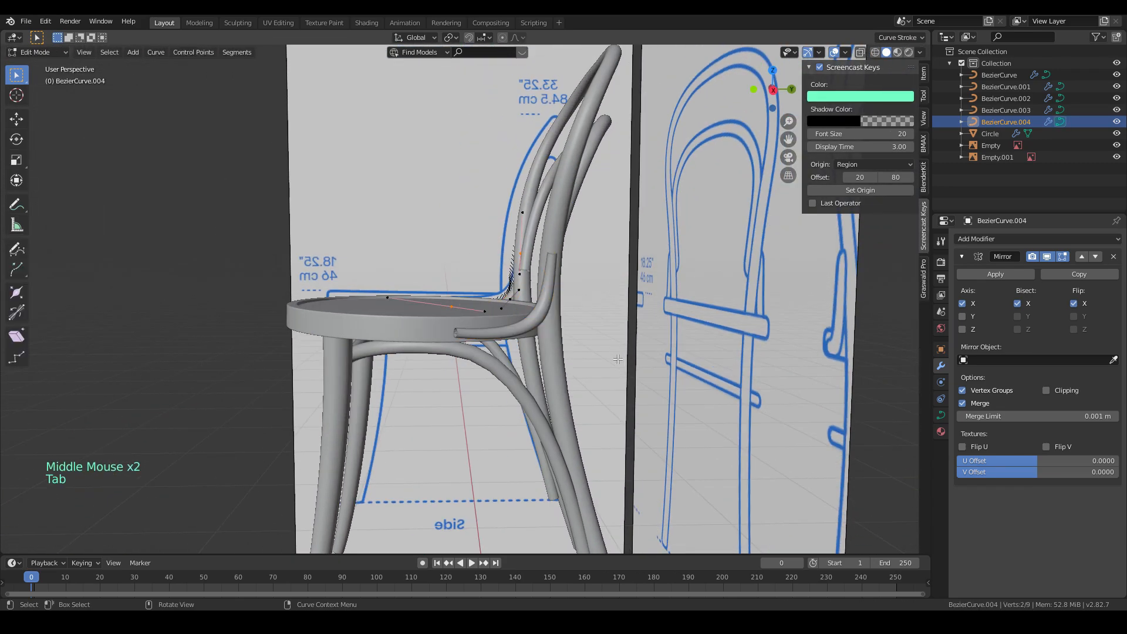
key(alt+s)
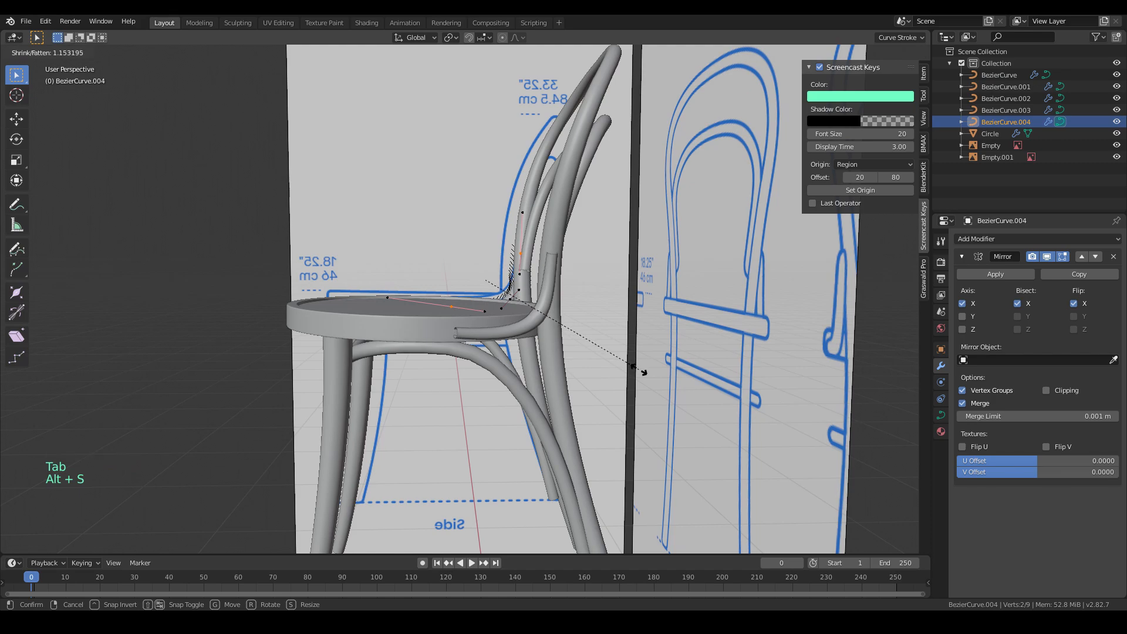
click(629, 364)
key(Tab)
- Select both blueprint reference images and hide them
middle_drag(629, 365, 558, 392)
click(701, 379)
scroll(703, 386, down, 3)
click(562, 145)
shift+click(364, 180)
key(h)
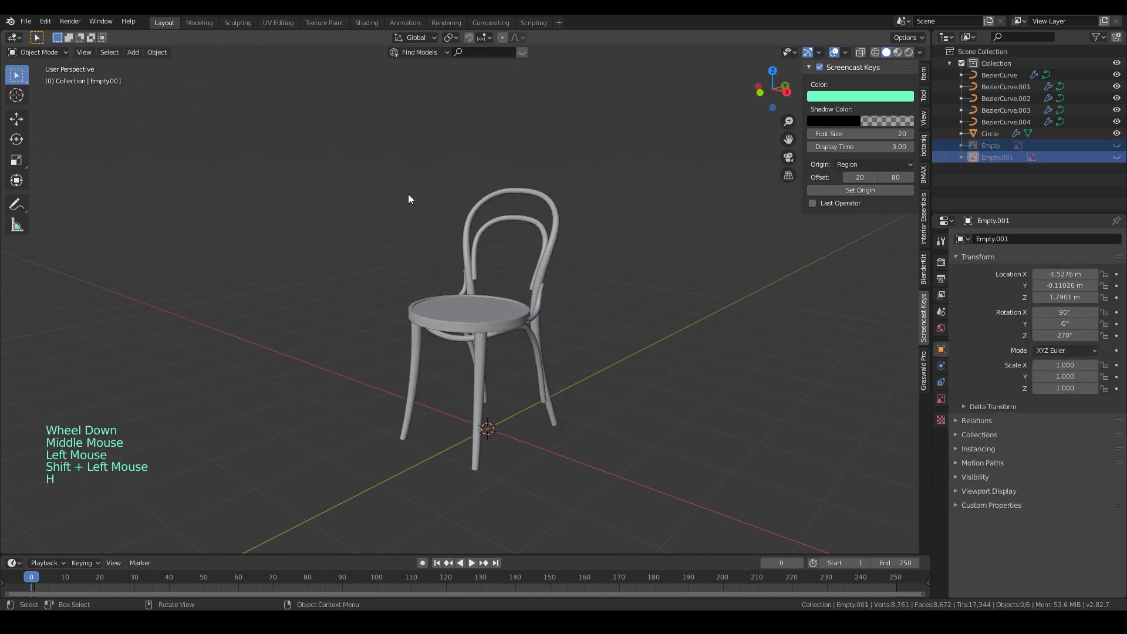
- Select the round seat and open its mesh for editing
middle_drag(604, 336, 355, 333)
scroll(548, 365, up, 4)
scroll(548, 365, up, 1)
click(424, 298)
scroll(354, 335, up, 3)
scroll(266, 306, down, 1)
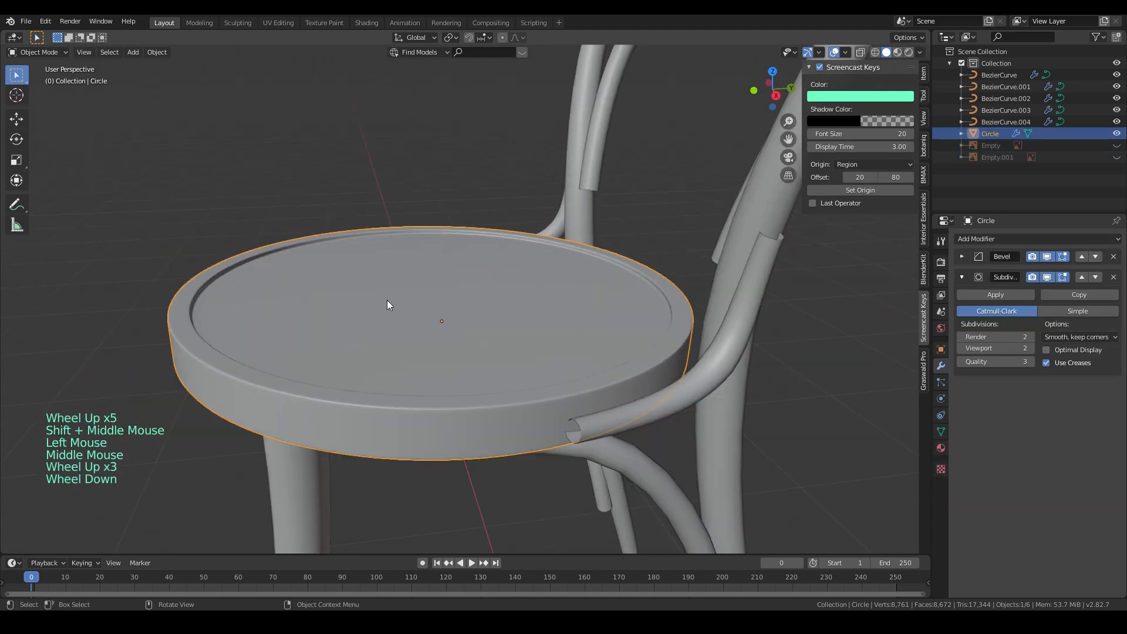
key(Tab)
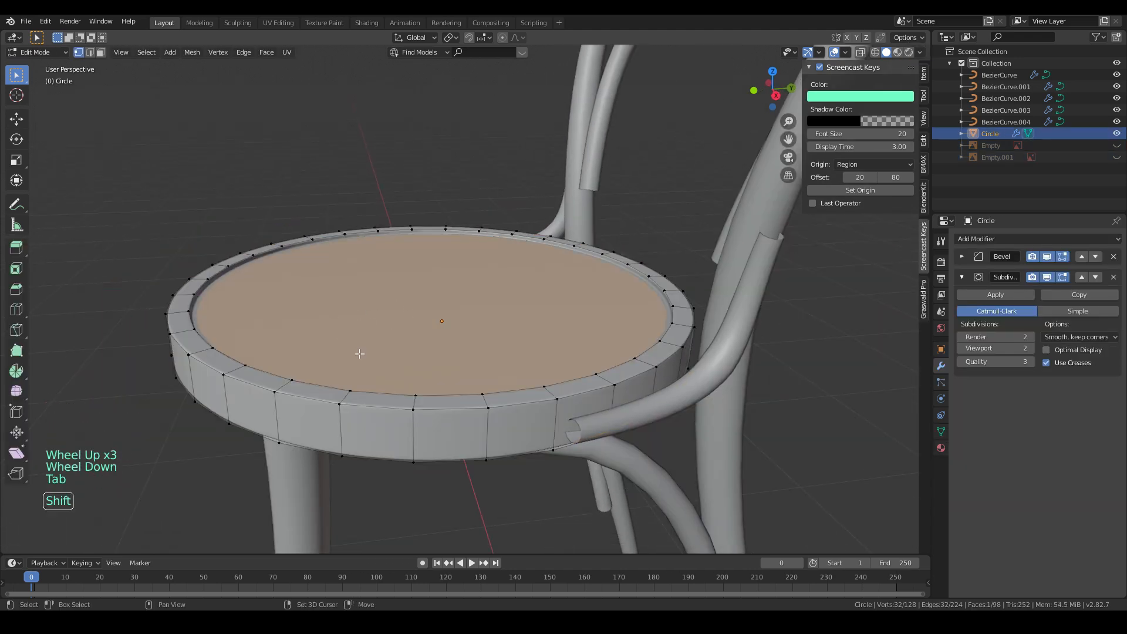
key(shift+d)
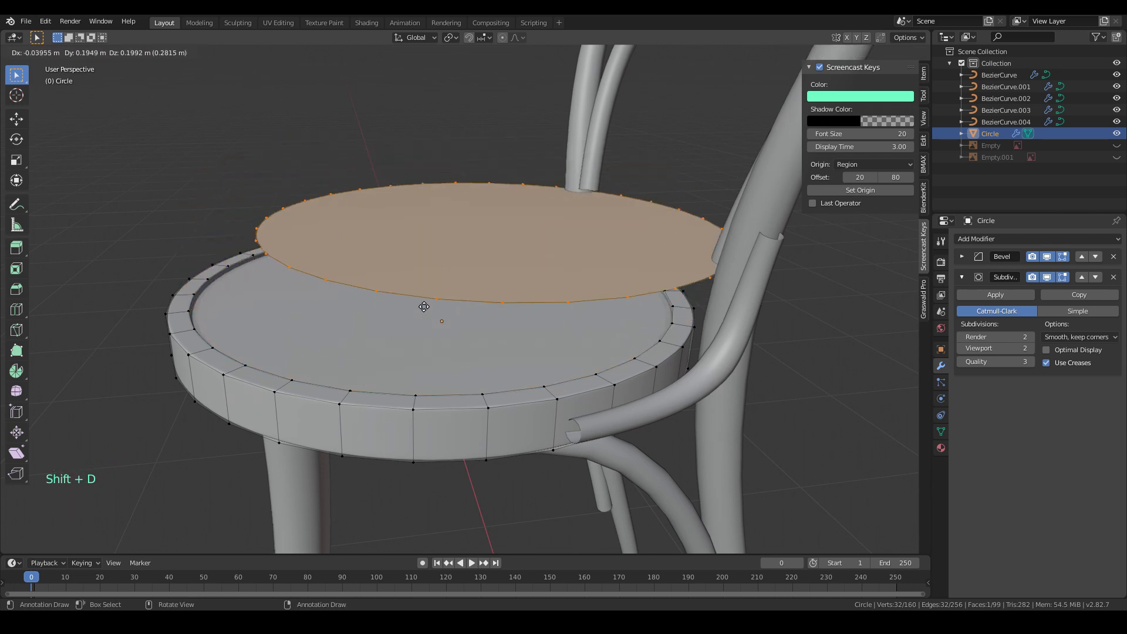
click(360, 203)
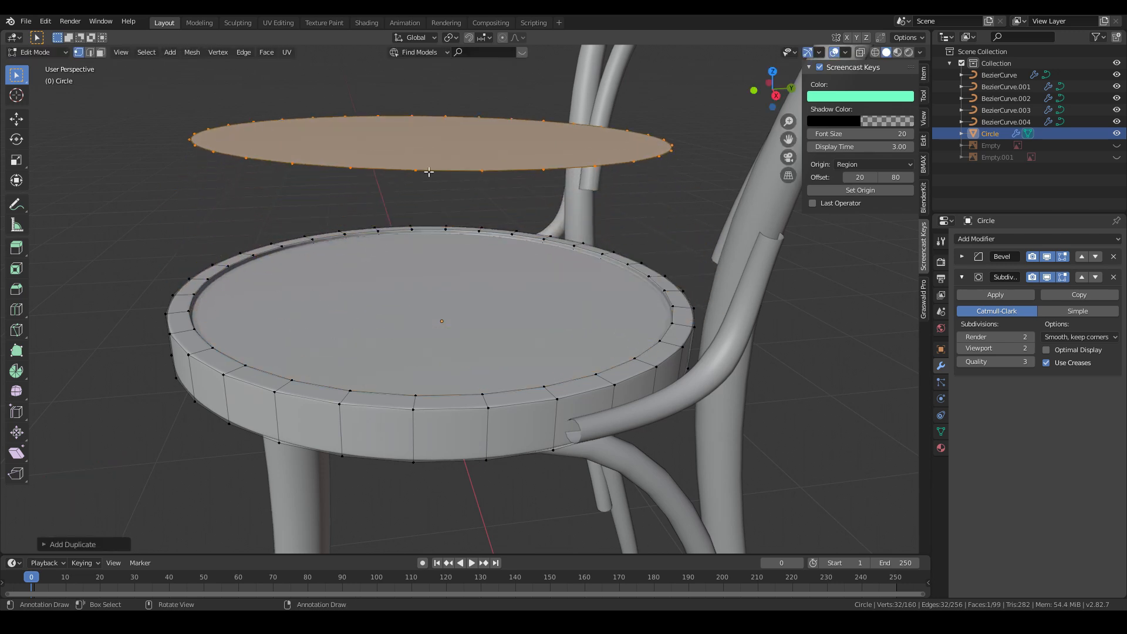
key(ctrl+z)
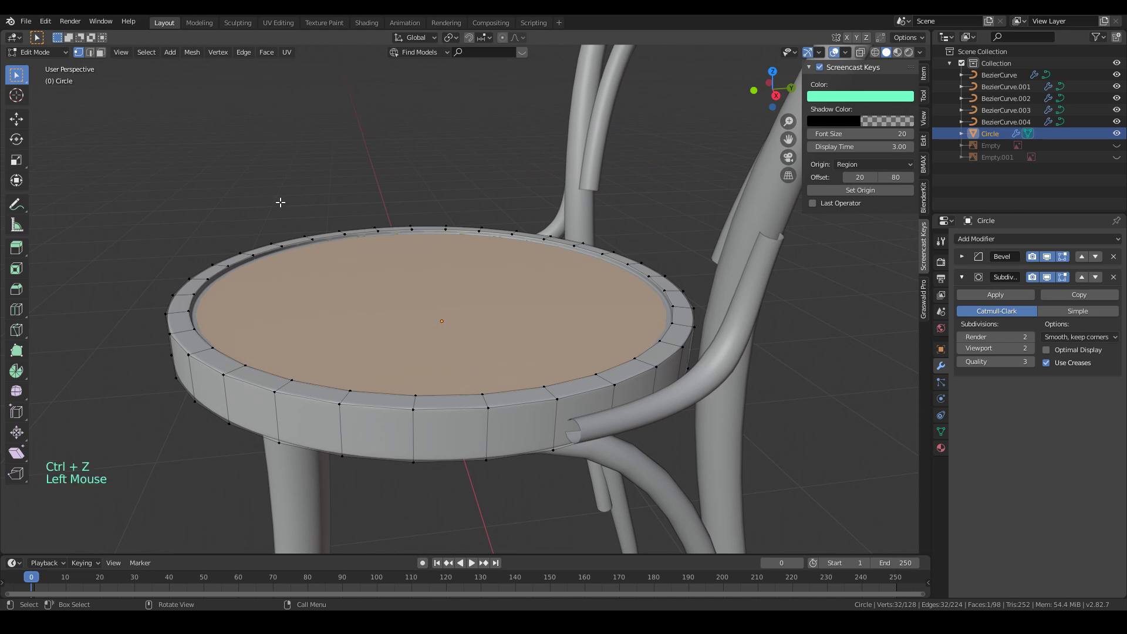
- Select the seat's top face in face mode, duplicate it in place and separate the selection into its own object
click(100, 52)
click(262, 285)
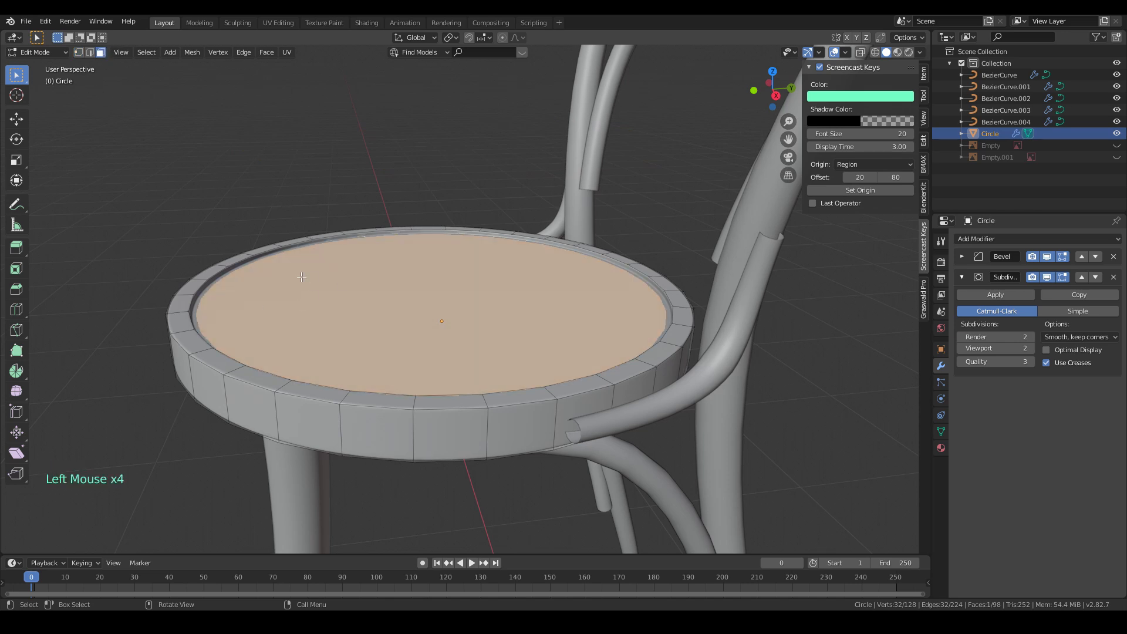
key(shift+d)
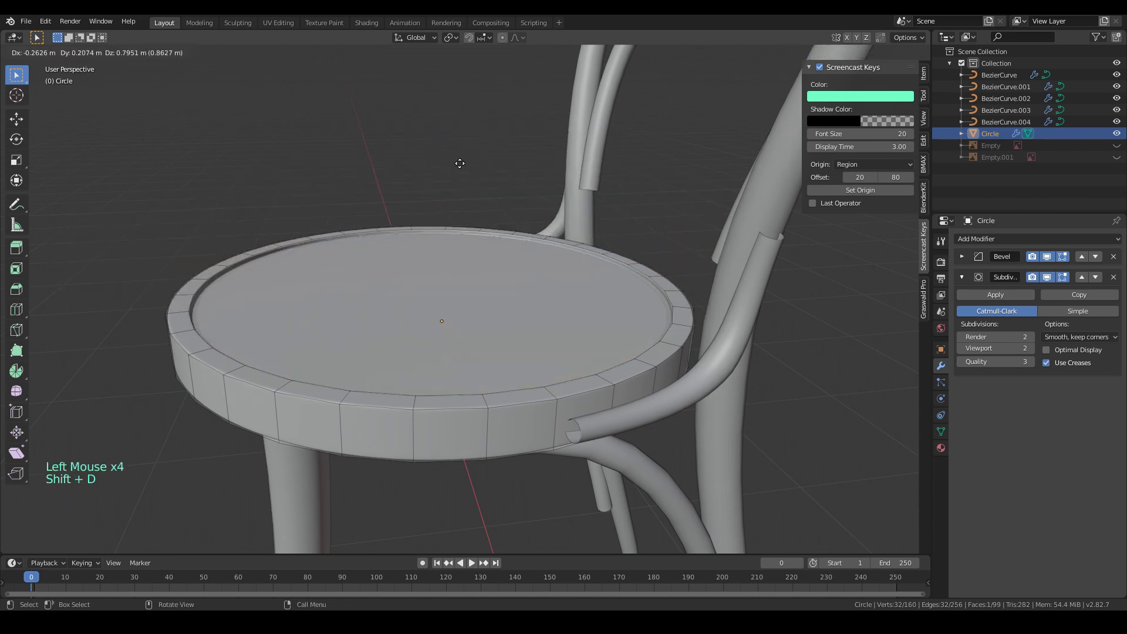
right_click(409, 284)
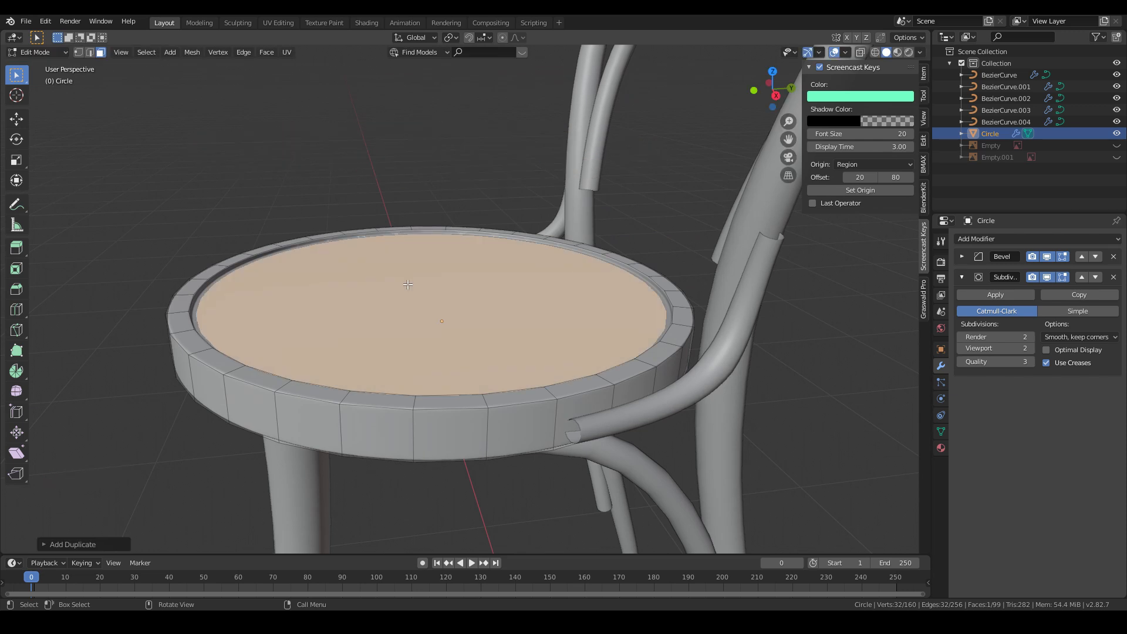
key(p)
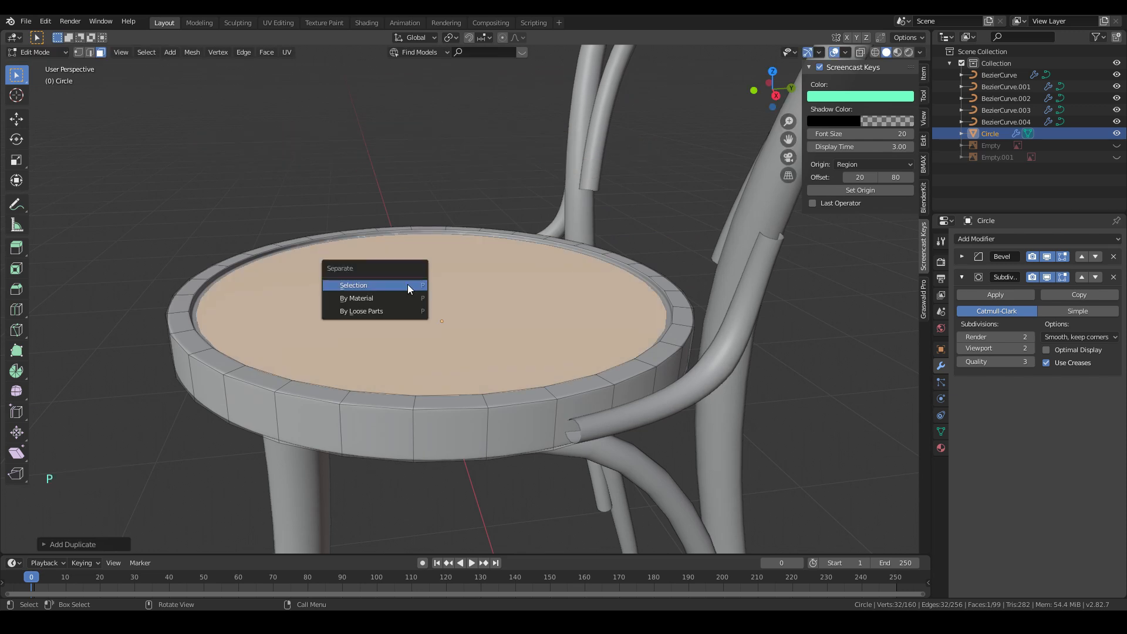
click(407, 284)
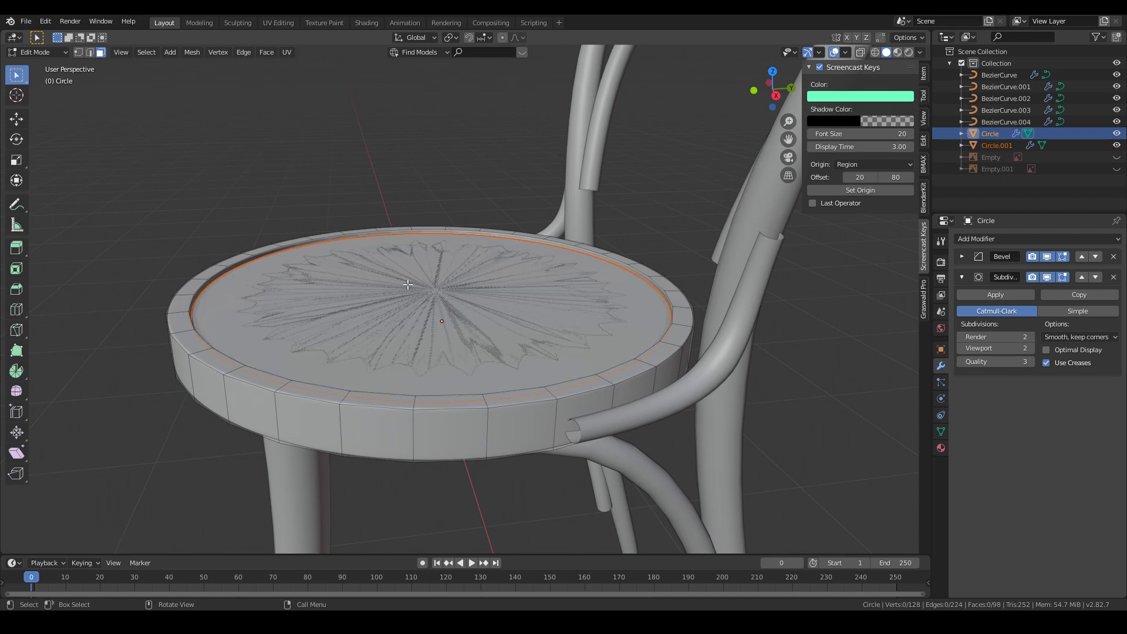
- Leave the seat mesh, select the separated disc and remove its Bevel modifier
key(Tab)
click(985, 146)
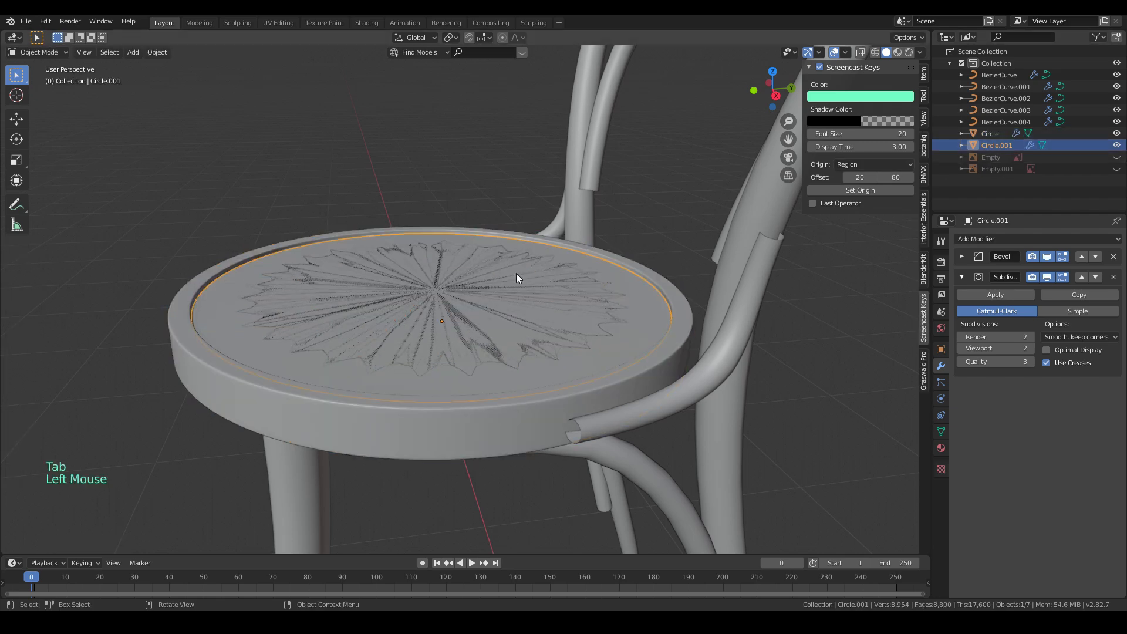
click(1114, 256)
- In the right side view, extrude the entire disc slightly upward to the height of the seat's rim
key(Tab)
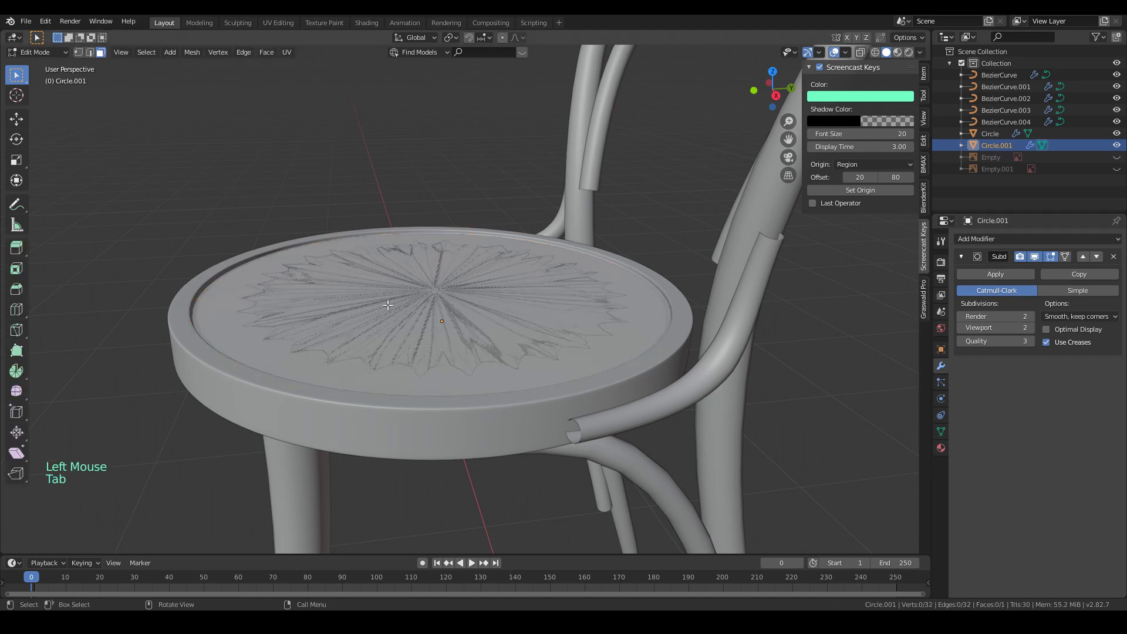
key(a)
key(KP_1)
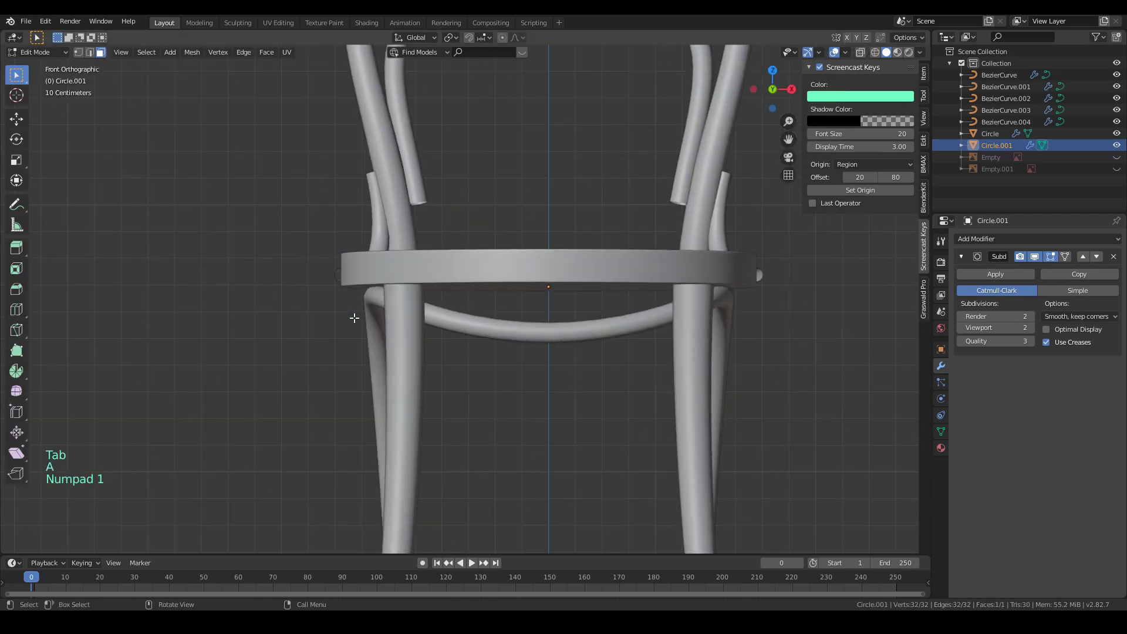
key(KP_3)
key(z)
scroll(307, 292, up, 2)
shift+middle_drag(307, 292, 389, 355)
scroll(398, 383, up, 1)
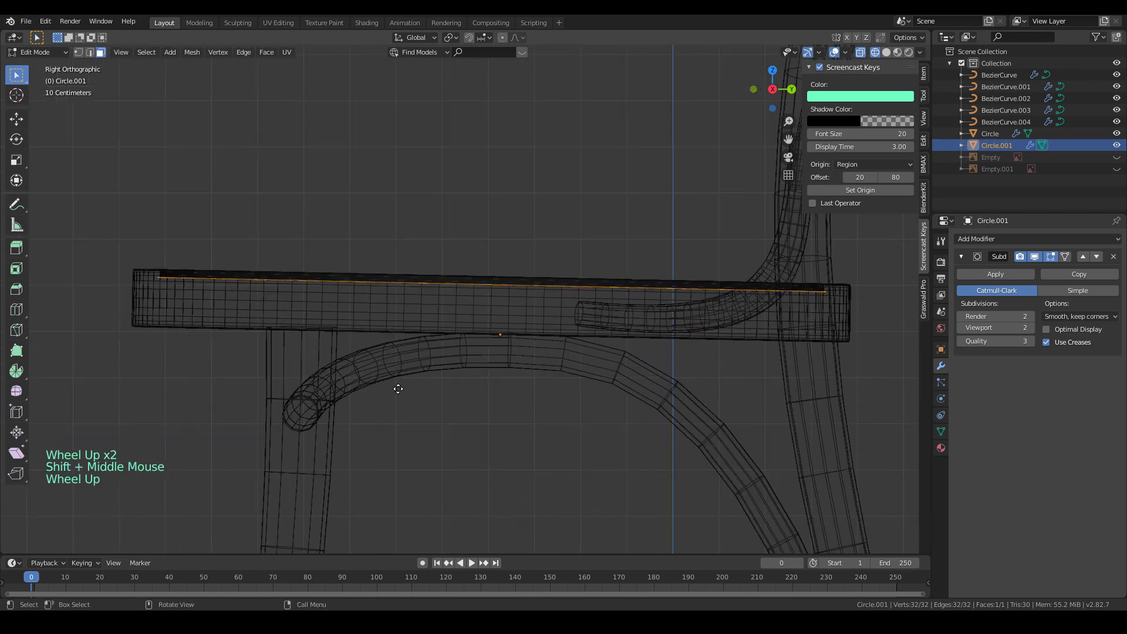
key(e)
click(400, 381)
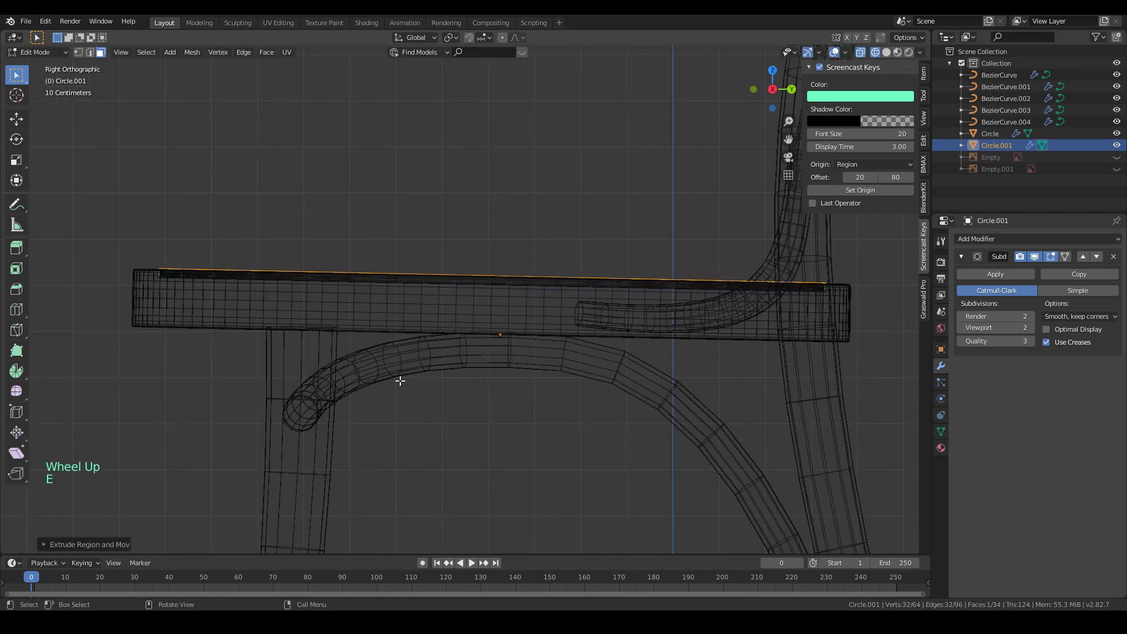
- Extrude the disc again, scale it out to nearly the seat's width, and extrude it upward twice to form the cushion's side
key(e)
click(501, 398)
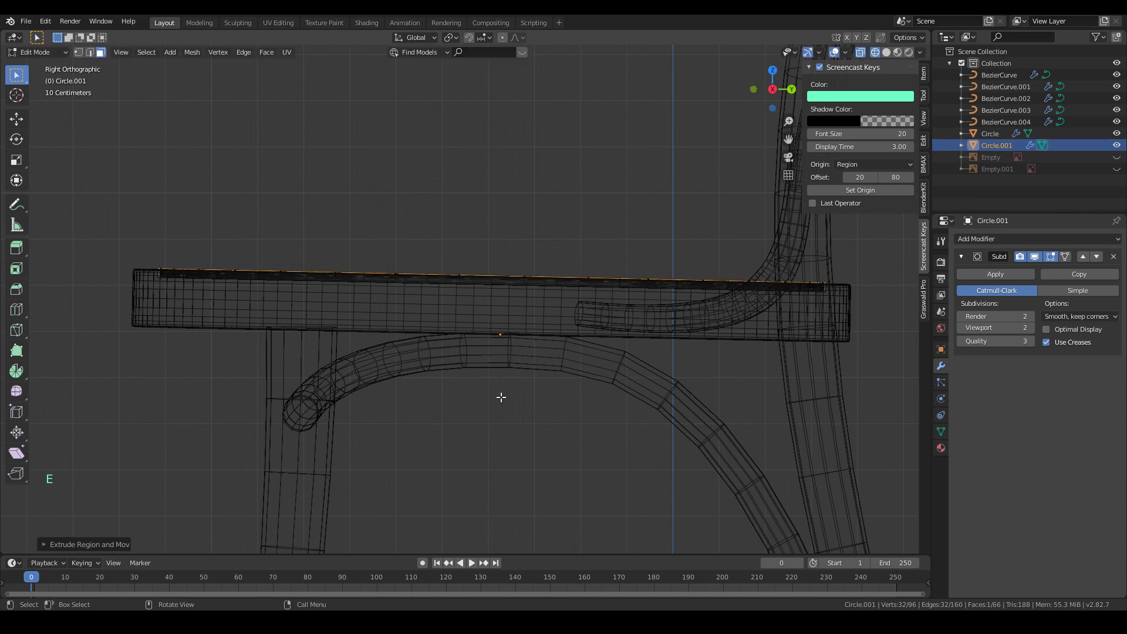
key(s)
click(516, 405)
key(e)
click(523, 431)
key(e)
click(526, 412)
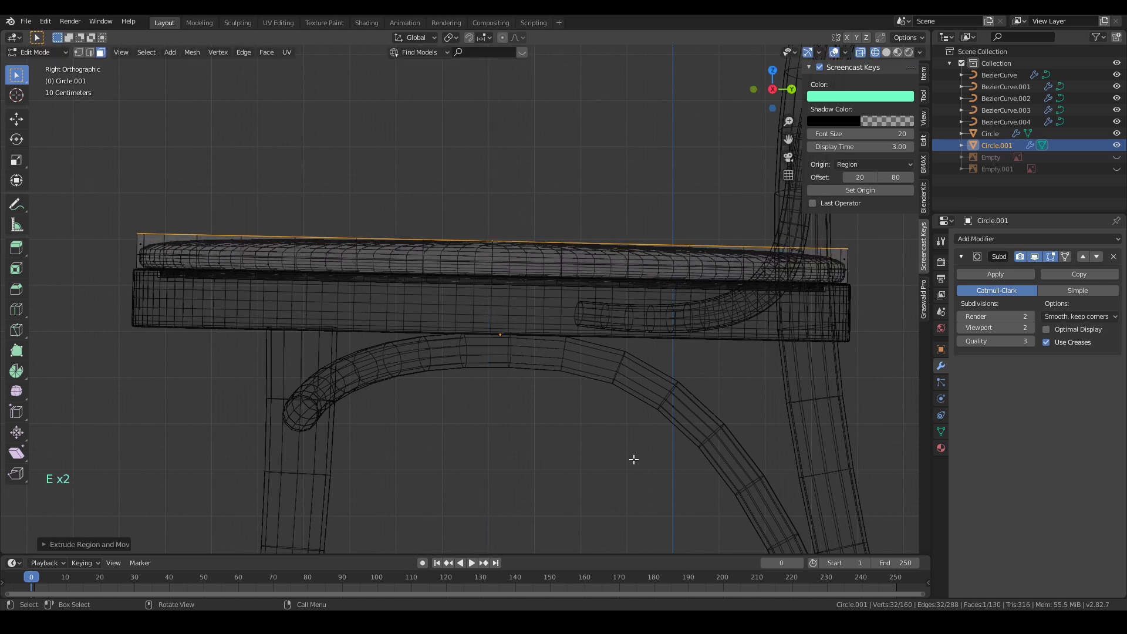
- Scale the cushion's top face inward, extrude it upward and scale it inward again to slope the top edge
key(s)
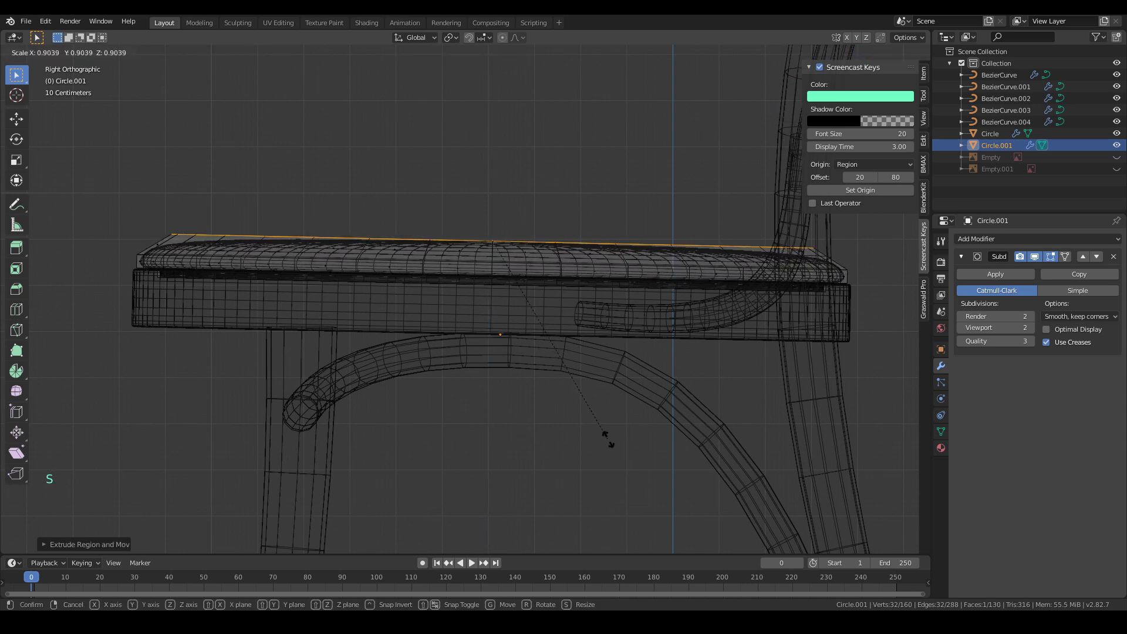
click(614, 453)
key(e)
click(621, 431)
key(s)
click(574, 383)
- Examine the smoothed cushion in solid shading from several angles, checking its top surface
key(z)
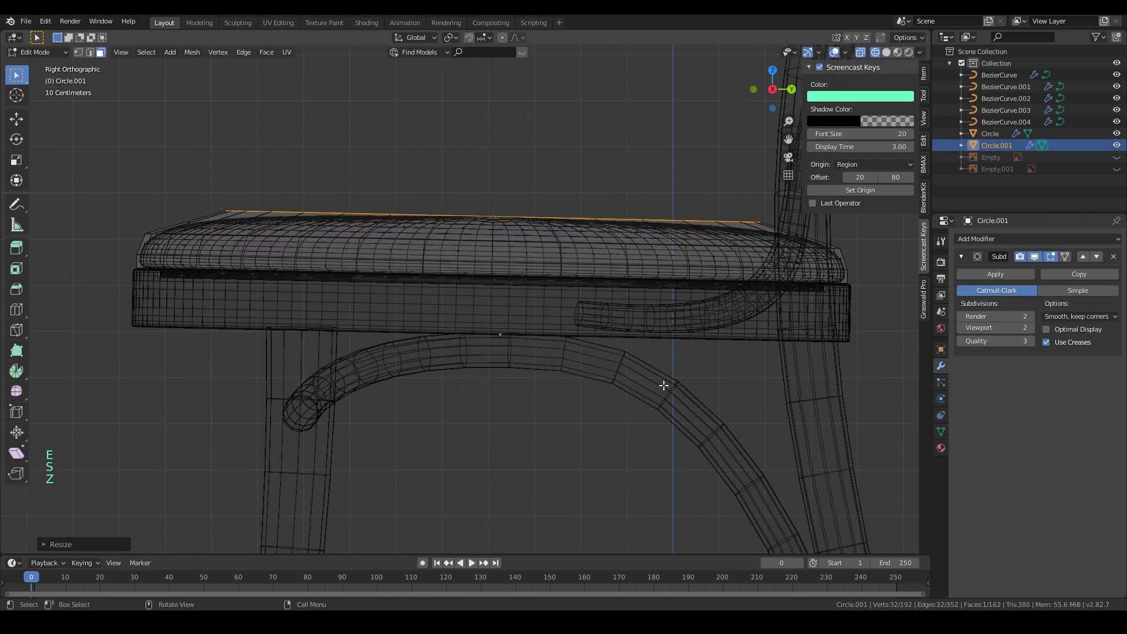
middle_drag(562, 331, 602, 368)
key(z)
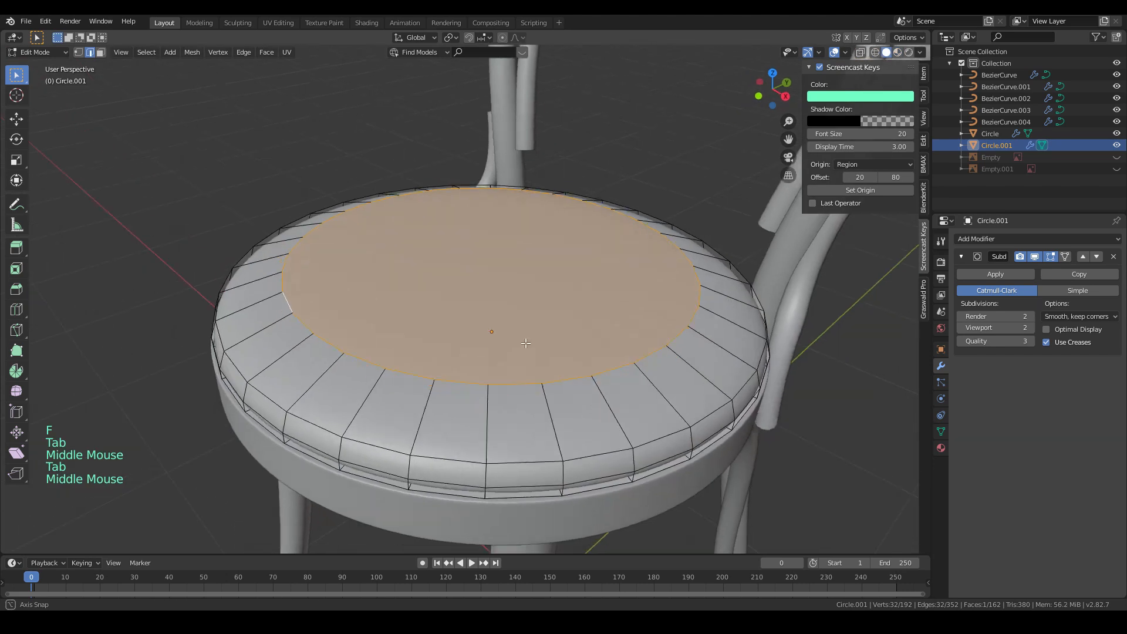
mouse_move(522, 343)
middle_down()
mouse_move(558, 354)
mouse_move(517, 349)
middle_up()
key(Tab)
middle_drag(656, 291, 632, 284)
scroll(631, 284, down, 1)
scroll(634, 294, up, 3)
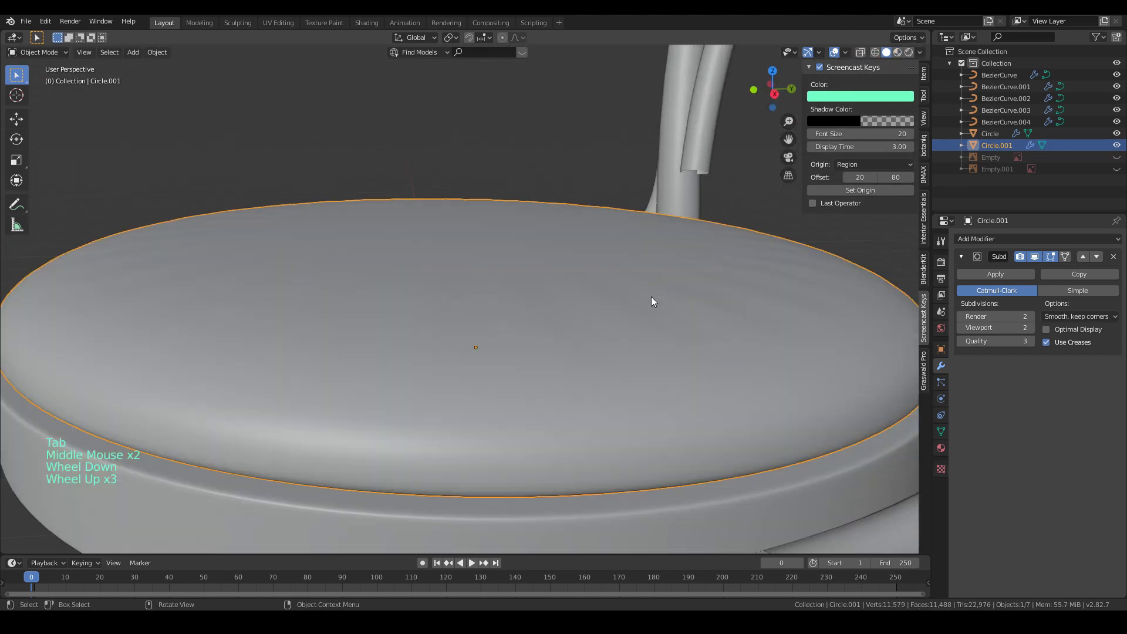
- Switch the viewport lighting to MatCap and choose the glossy red material sphere
click(921, 51)
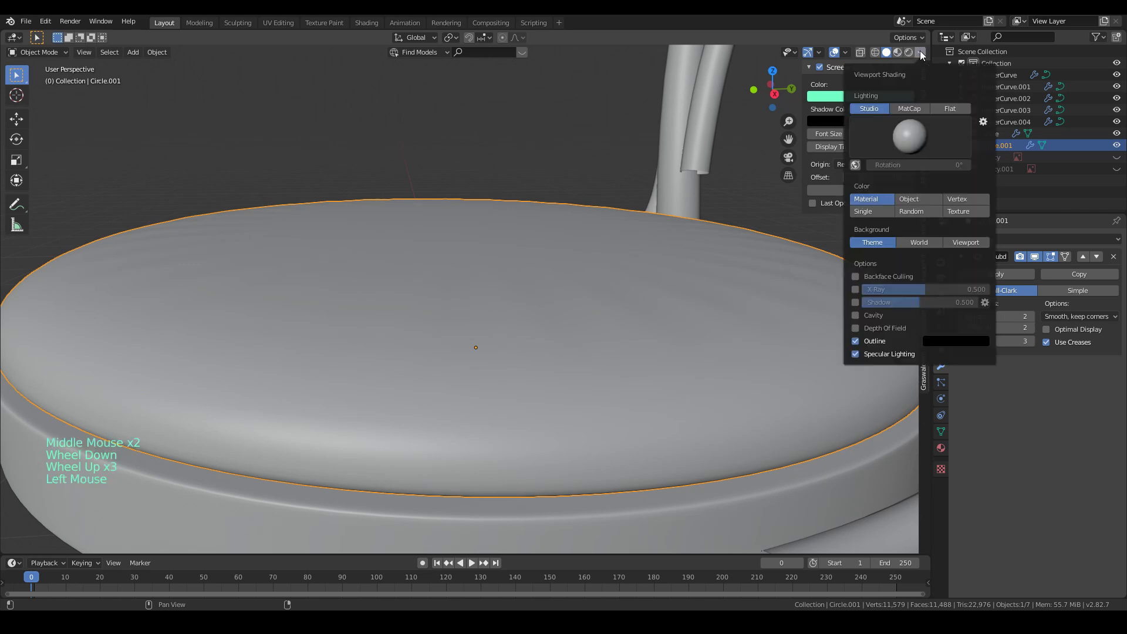
click(909, 109)
click(907, 136)
click(746, 215)
mouse_move(702, 273)
middle_down()
mouse_move(692, 284)
mouse_move(714, 271)
middle_up()
- Delete the large top face of the cushion
key(Tab)
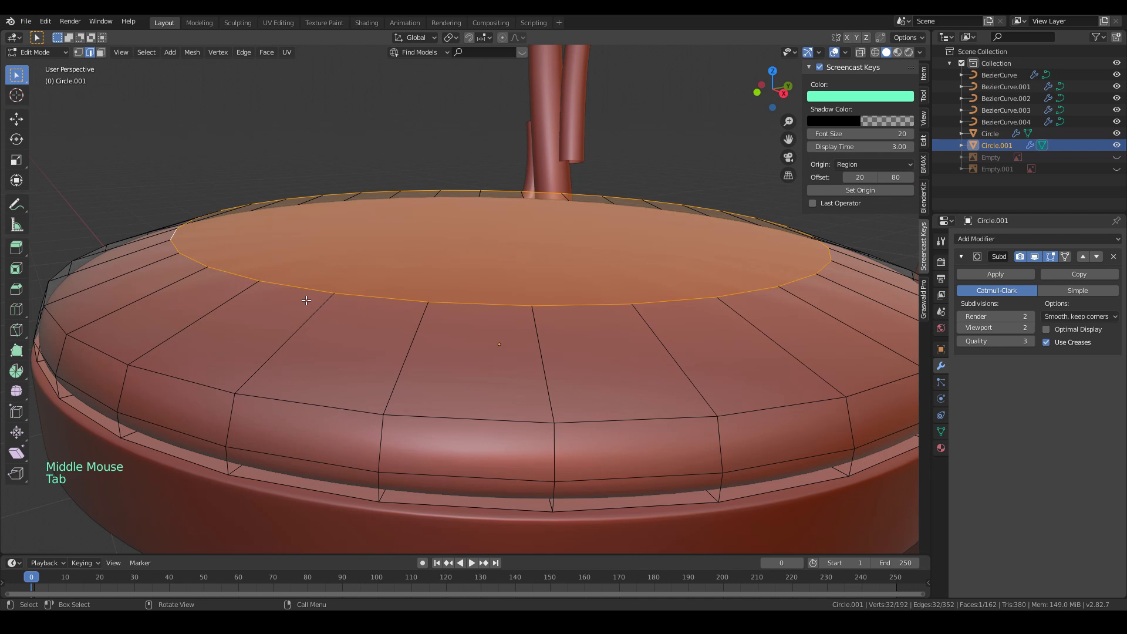
key(x)
click(382, 298)
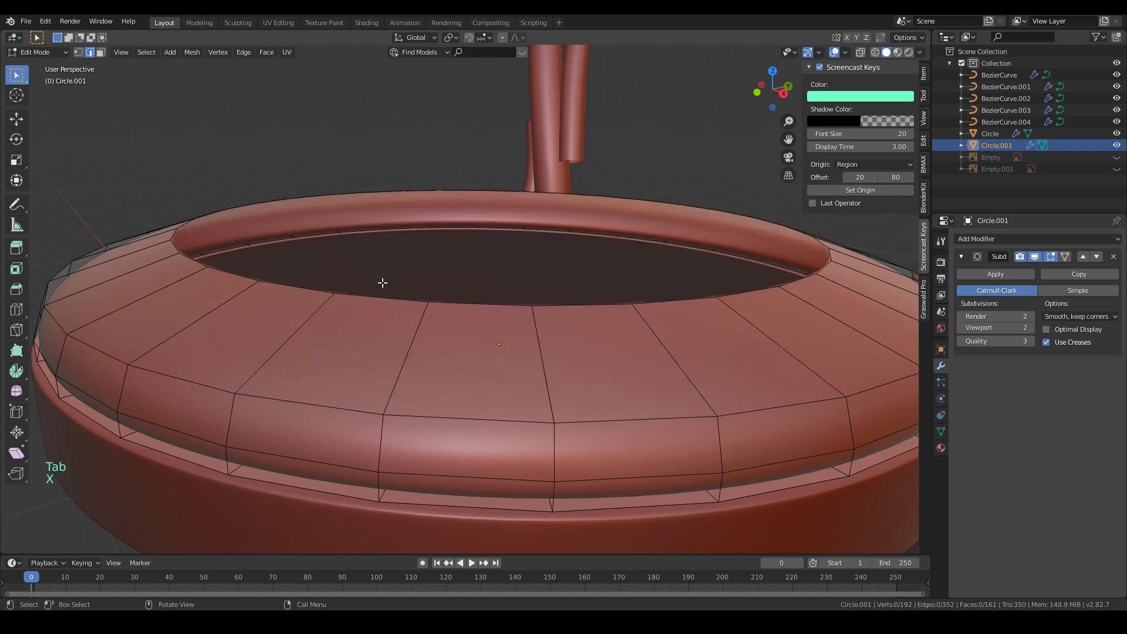
- Select the edge loop around the cushion's open top and close it with Grid Fill
alt+click(349, 297)
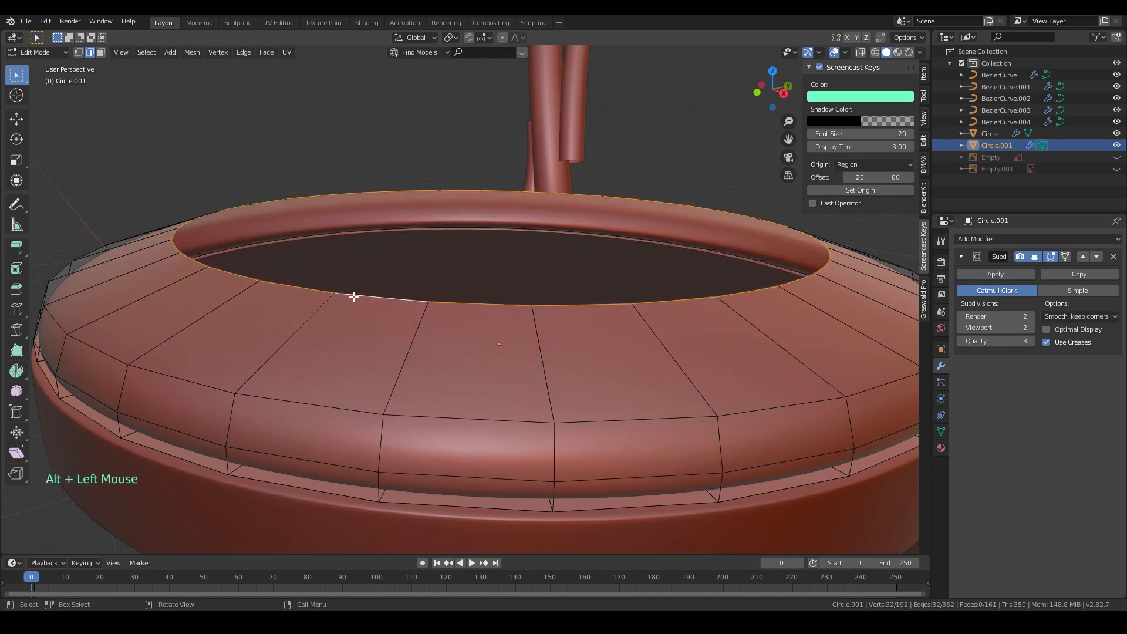
key(f)
key(ctrl+z)
middle_drag(356, 286, 427, 273)
key(ctrl+f)
click(435, 318)
- In the right side view, scale up the gridded patch to widen the cushion's flat top, and inspect the smoothed shape
key(Tab)
scroll(388, 326, down, 3)
scroll(361, 290, up, 3)
scroll(388, 260, down, 3)
key(KP_1)
key(KP_3)
scroll(428, 274, up, 2)
key(Tab)
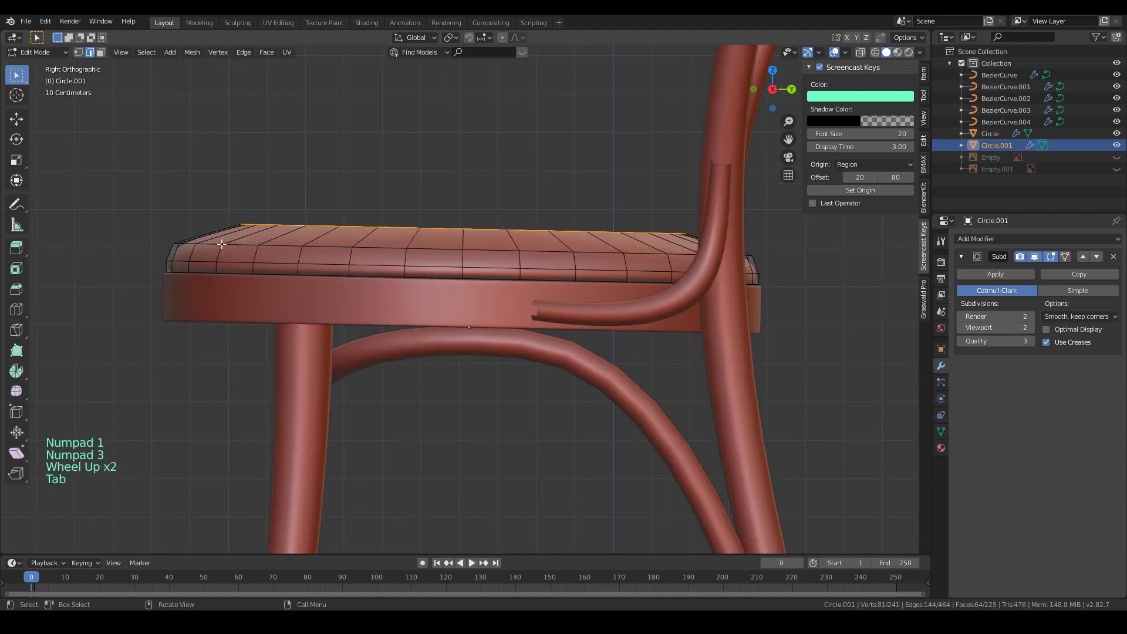
scroll(221, 244, up, 2)
key(s)
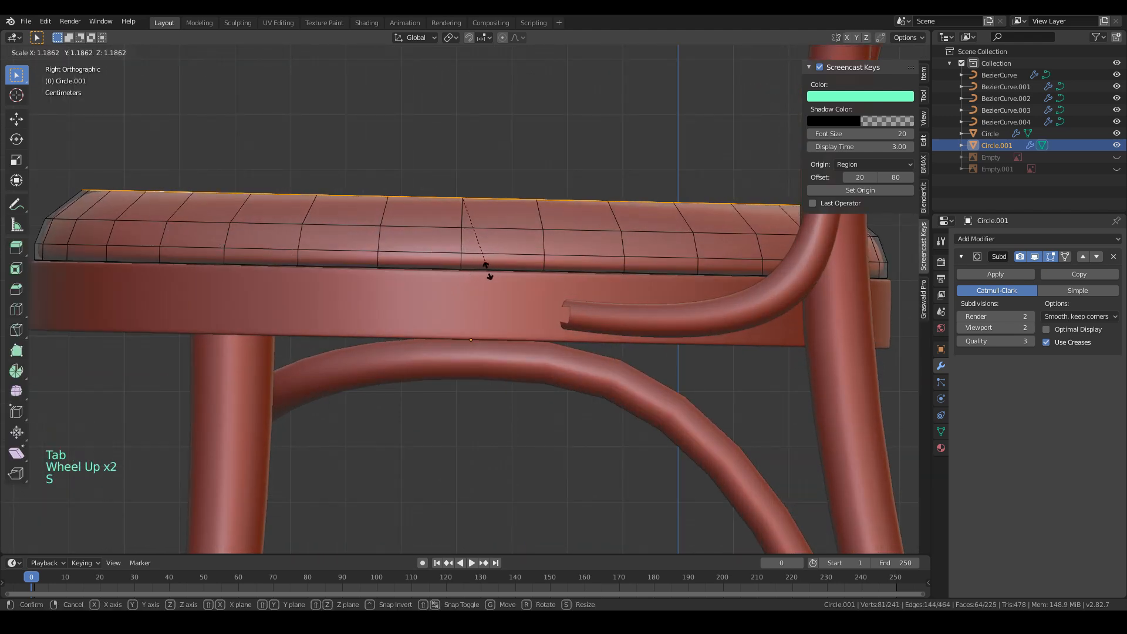
key(Tab)
scroll(474, 259, down, 3)
middle_drag(474, 260, 559, 303)
scroll(577, 284, up, 2)
- Undo the changes to the cushion's top back to the open hole, including the scaling and Grid Fill
key(Tab)
key(ctrl+z)
key(ctrl+z)
key(ctrl+z)
key(ctrl+z)
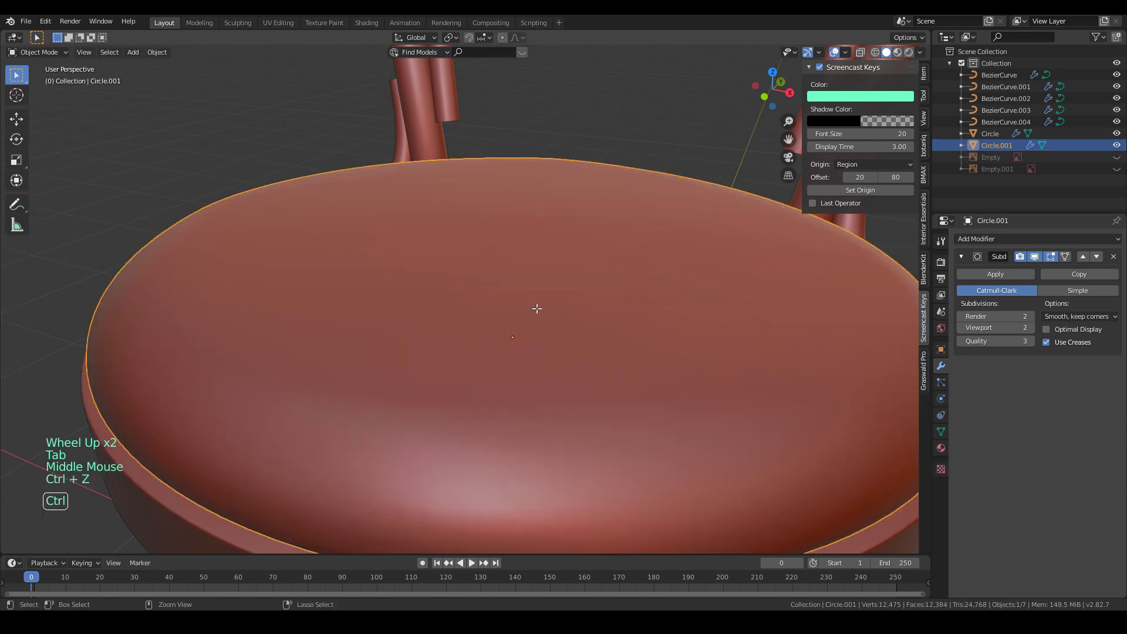
key(ctrl+z)
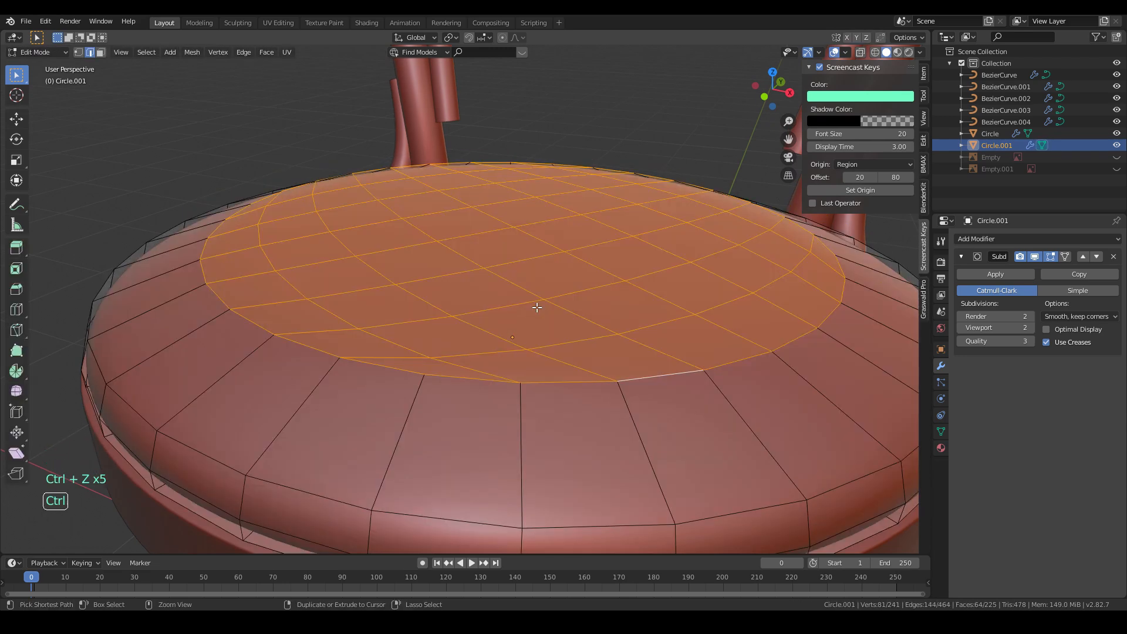
key(ctrl+z)
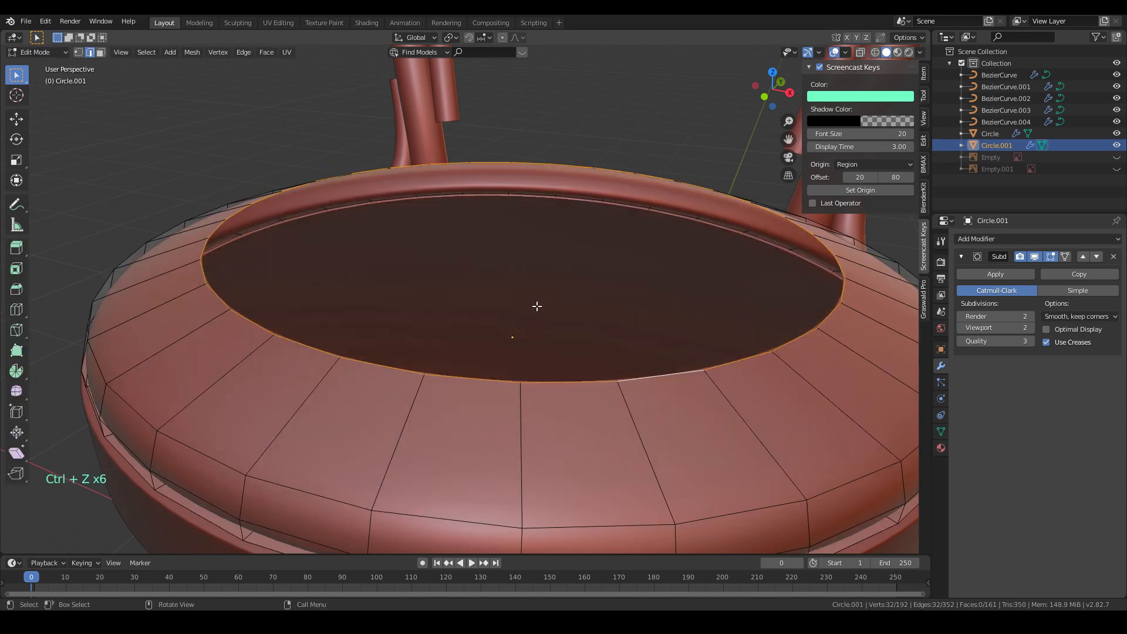
- Fill the cushion's open top with a single face and inset it to a smaller central disc
key(f)
key(i)
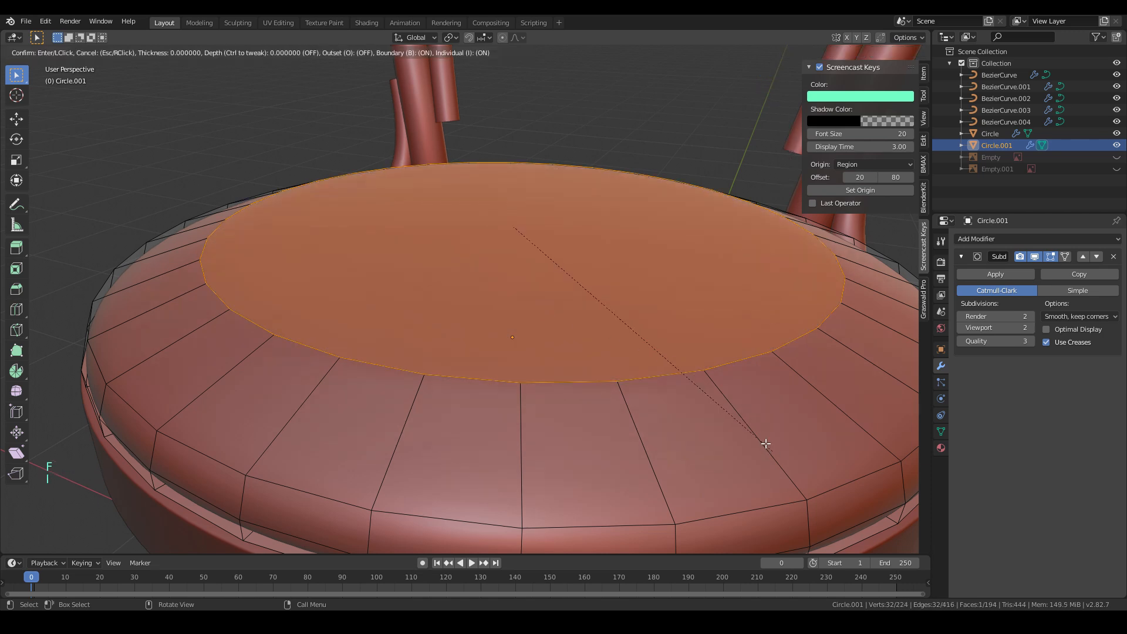
click(693, 339)
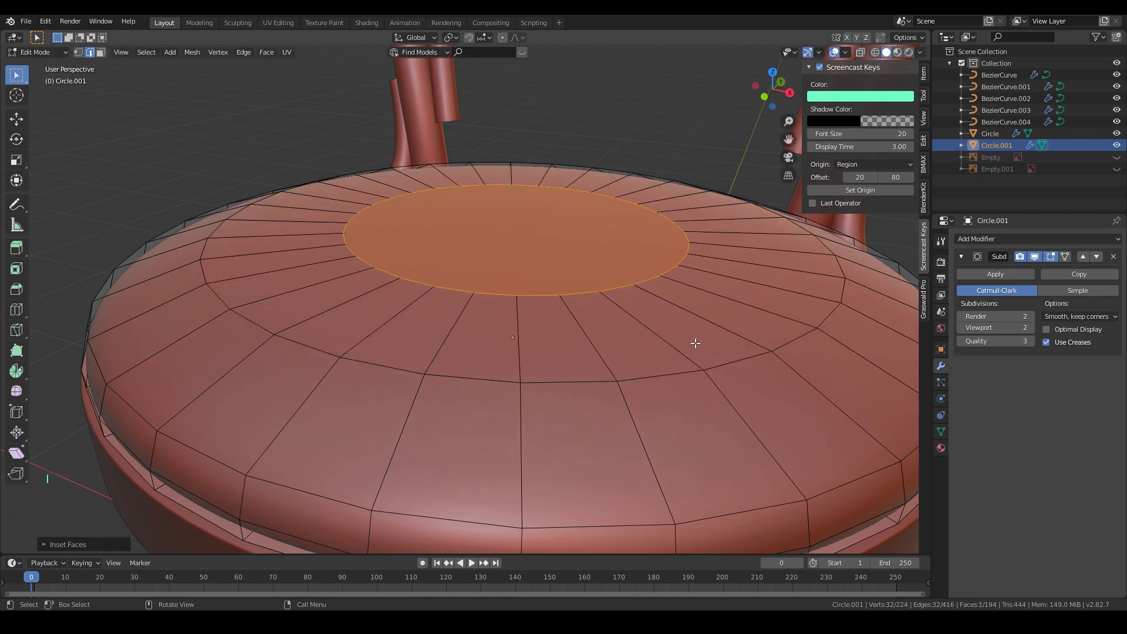
- In the right side view, raise the central top face slightly and scale it up to widen the cushion's crown
key(KP_3)
key(g)
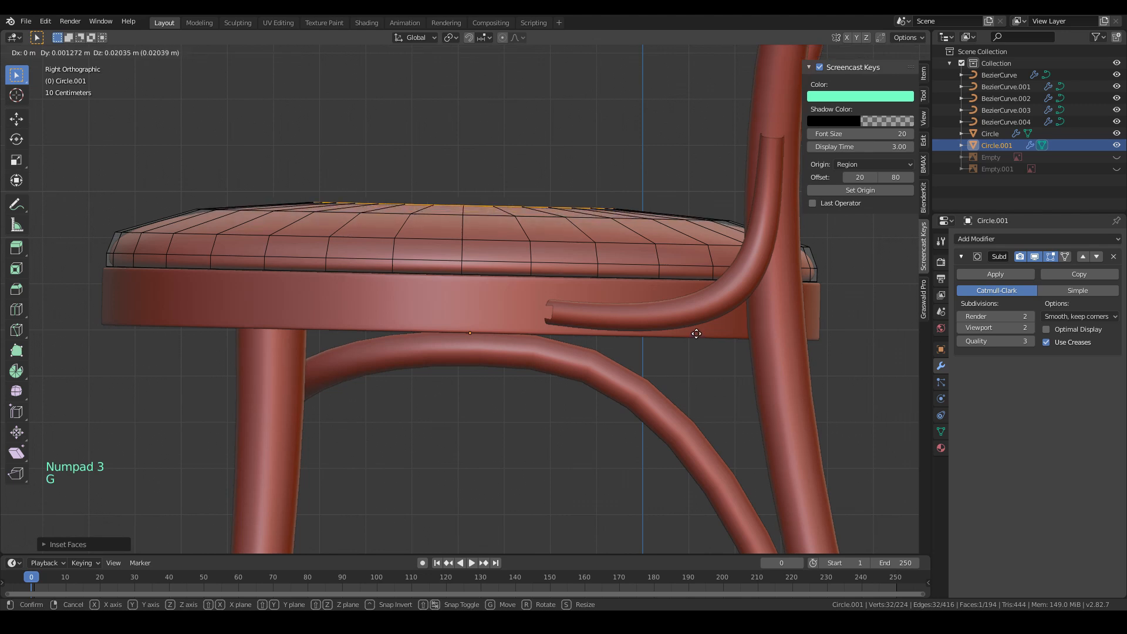
click(696, 339)
key(s)
click(519, 278)
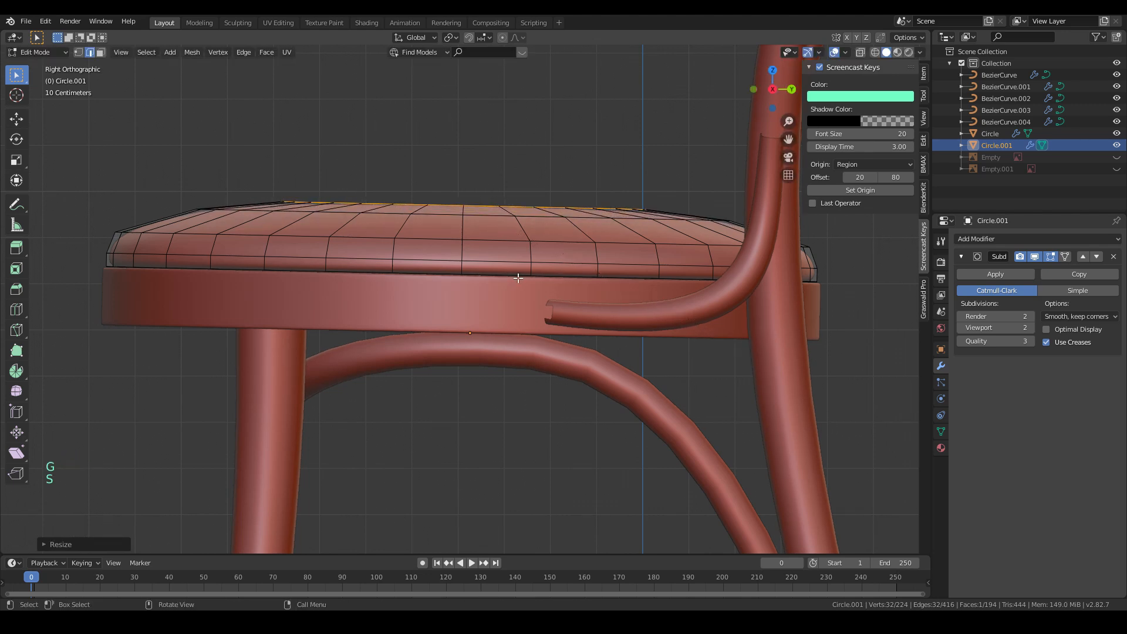
alt+click(355, 213)
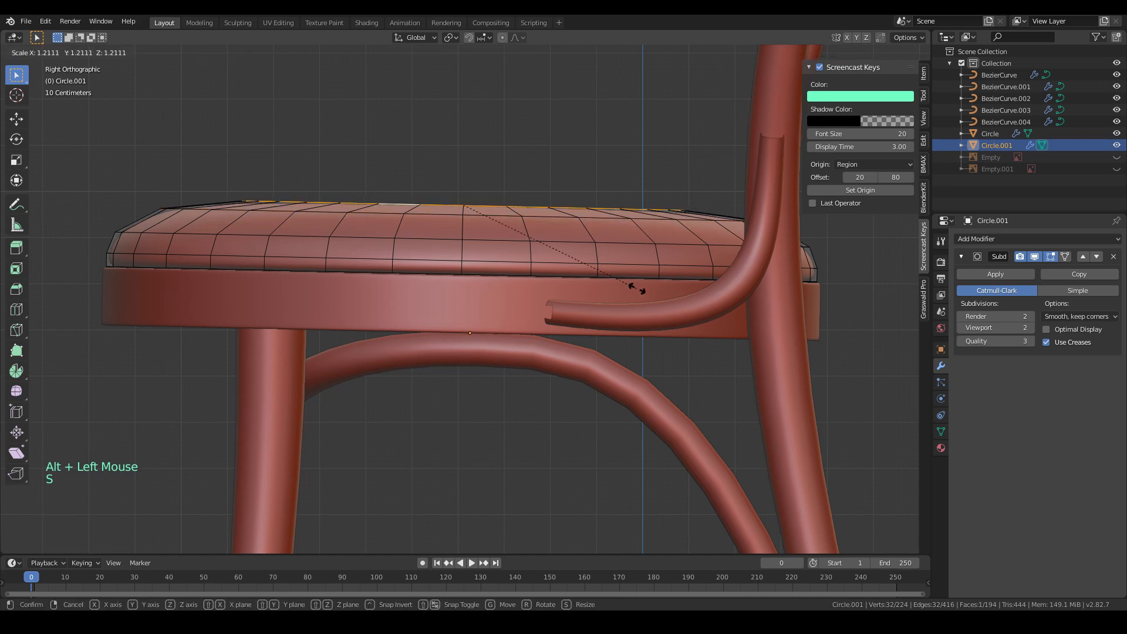
middle_drag(646, 285, 595, 310)
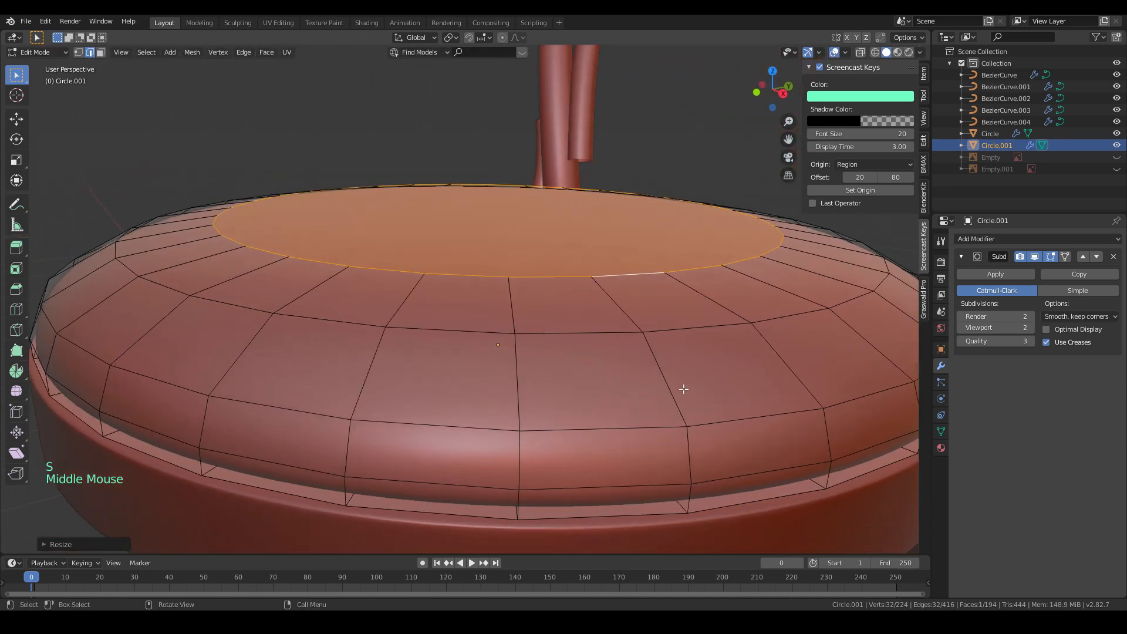
- Inset the cushion's central top face once more and check the smoothed cushion in Object Mode
key(i)
key(Tab)
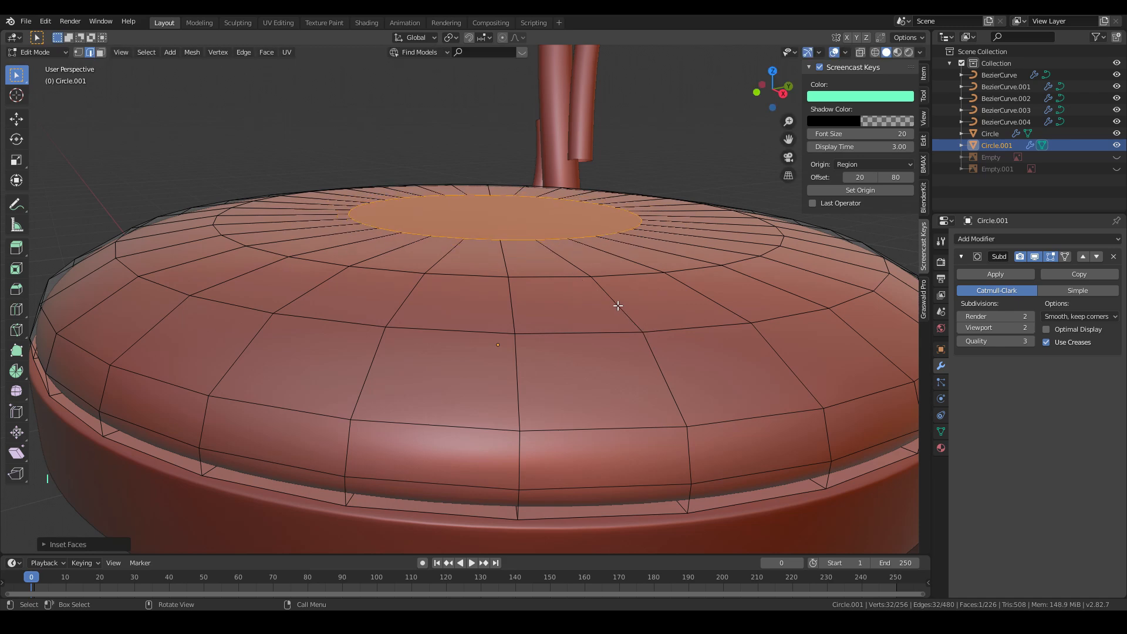
middle_drag(515, 303, 561, 297)
scroll(594, 294, down, 3)
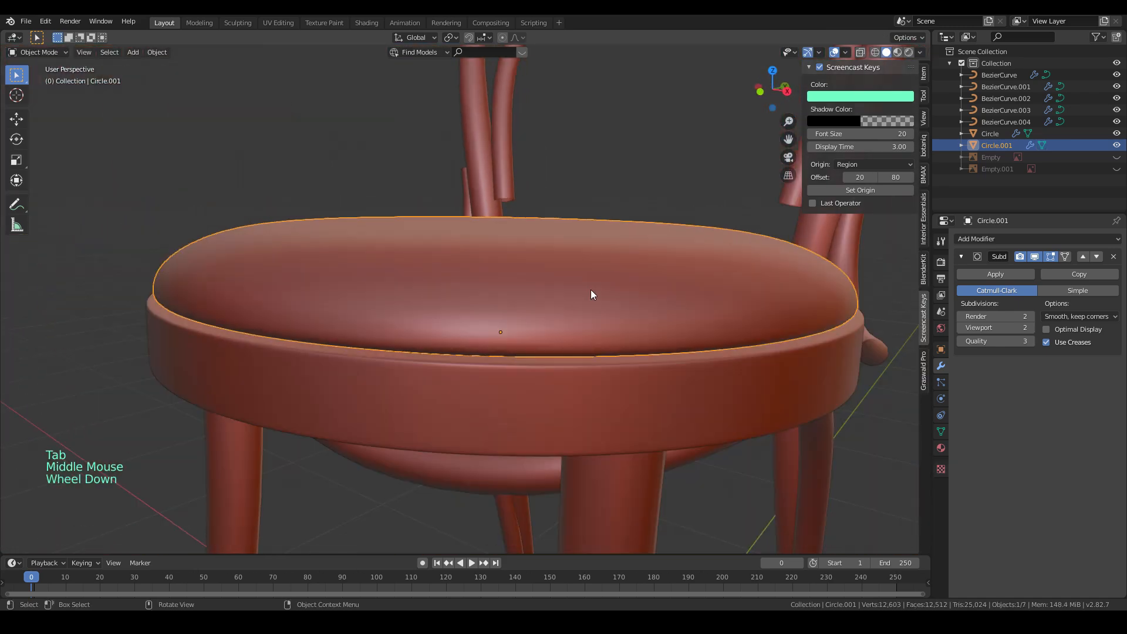
key(KP_3)
scroll(610, 321, down, 3)
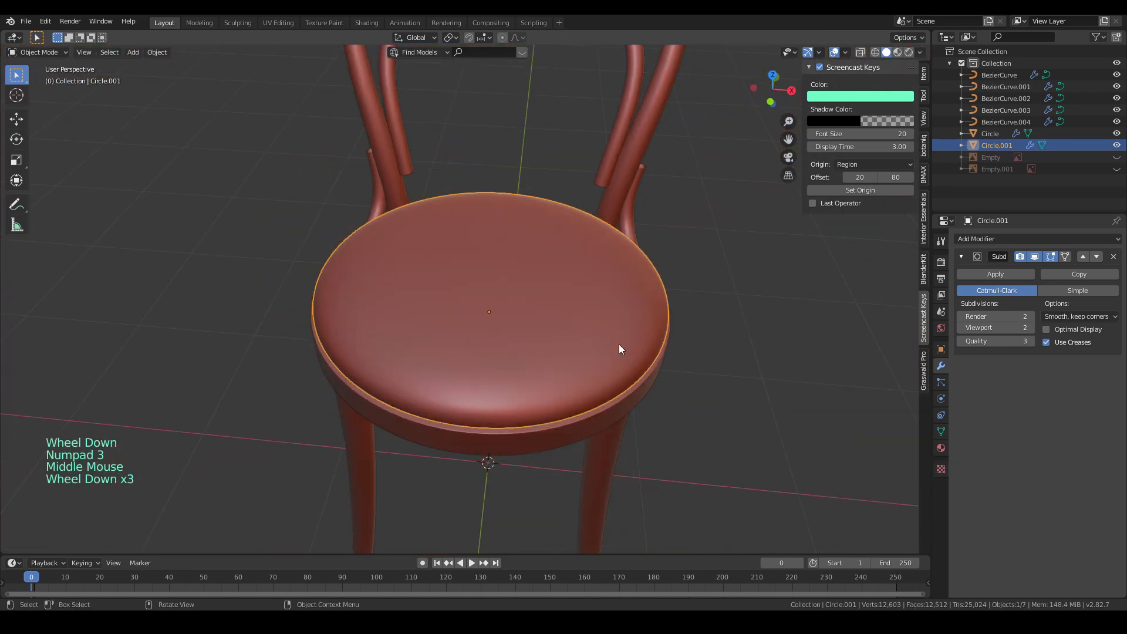
- Add a horizontal edge loop around the lower side of the cushion, just above its base, and return to Object Mode
middle_drag(624, 333, 524, 297)
scroll(437, 293, up, 4)
key(Tab)
middle_drag(605, 340, 594, 335)
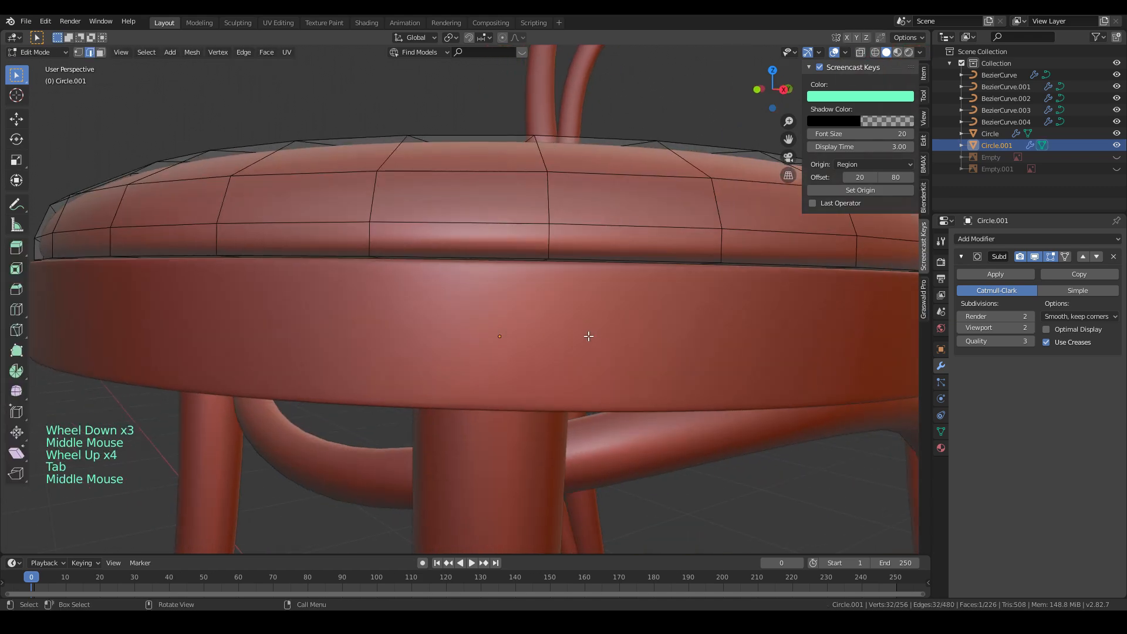
key(ctrl+r)
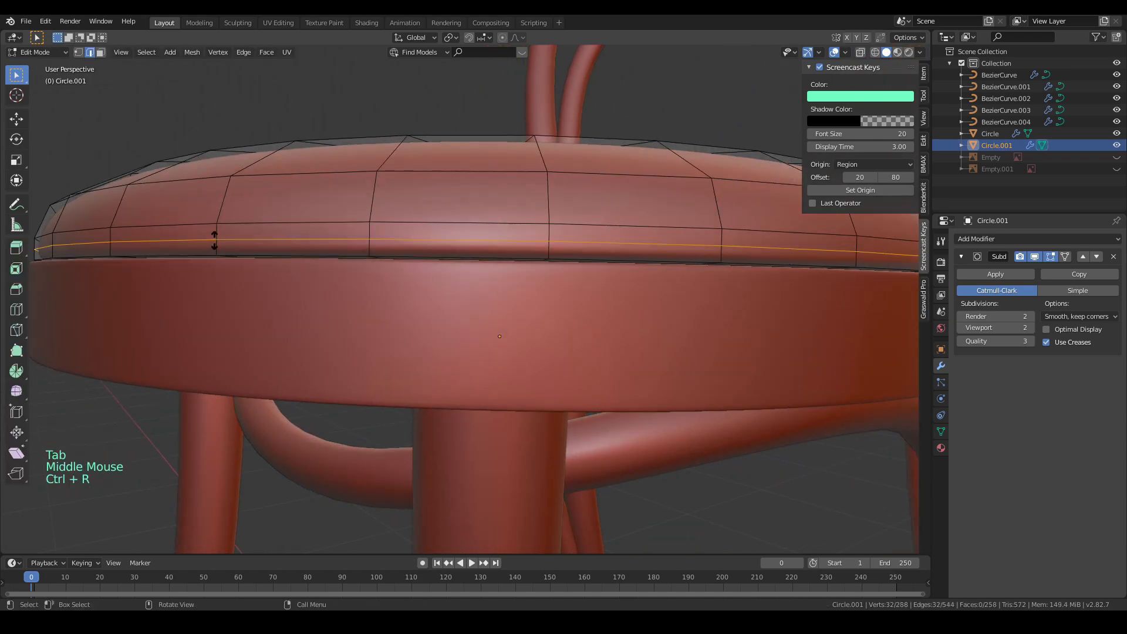
key(Tab)
- Examine the whole chair with its cushion from all sides, including underneath the seat
middle_drag(214, 242, 347, 285)
scroll(436, 325, down, 3)
scroll(344, 322, down, 5)
middle_drag(437, 325, 651, 312)
click(650, 312)
middle_drag(504, 309, 640, 303)
scroll(459, 296, up, 4)
click(482, 273)
scroll(629, 275, down, 4)
click(618, 389)
middle_drag(594, 338, 456, 353)
shift+scroll(618, 389, down, 1)
middle_drag(528, 354, 546, 335)
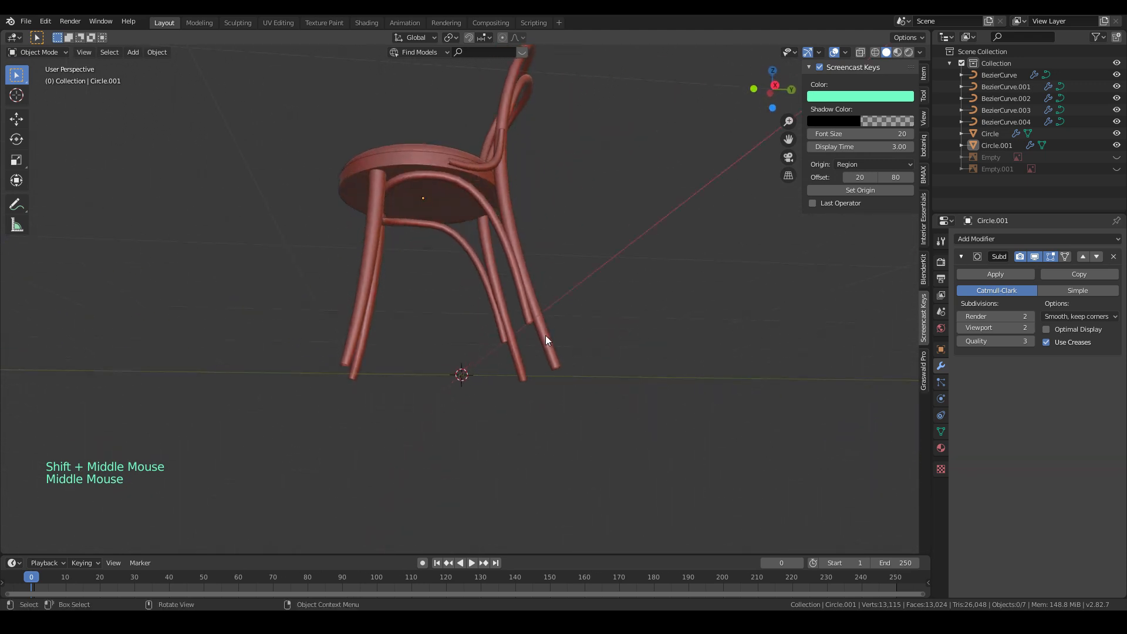
- Select the rear leg and backrest curve and examine its shape and bevel settings along with the leg ends
scroll(563, 352, up, 4)
click(571, 401)
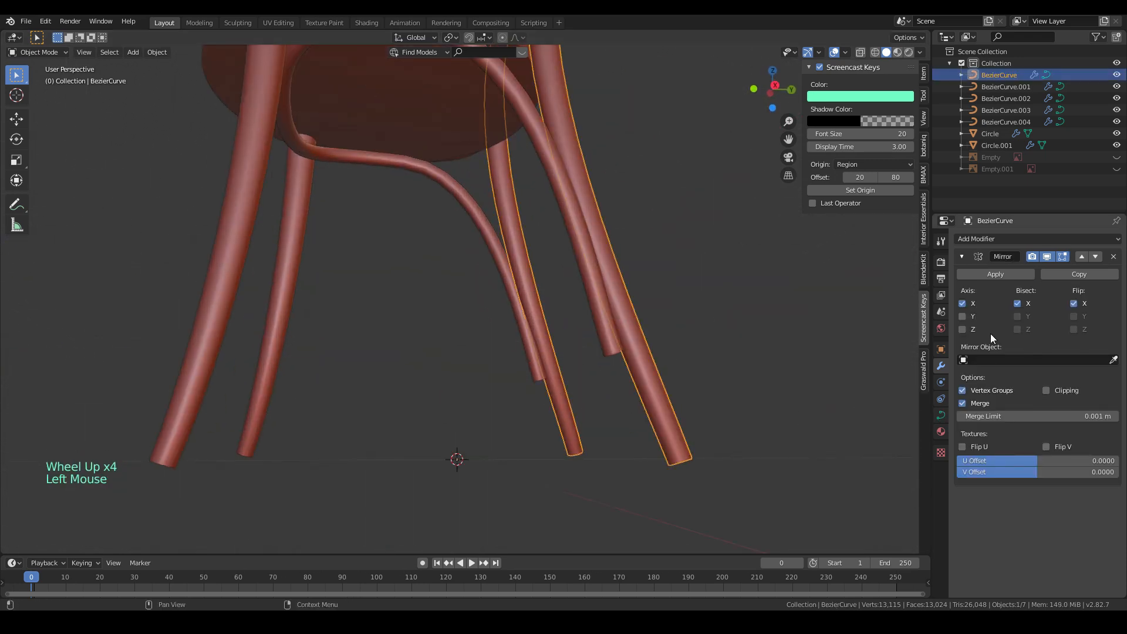
click(941, 415)
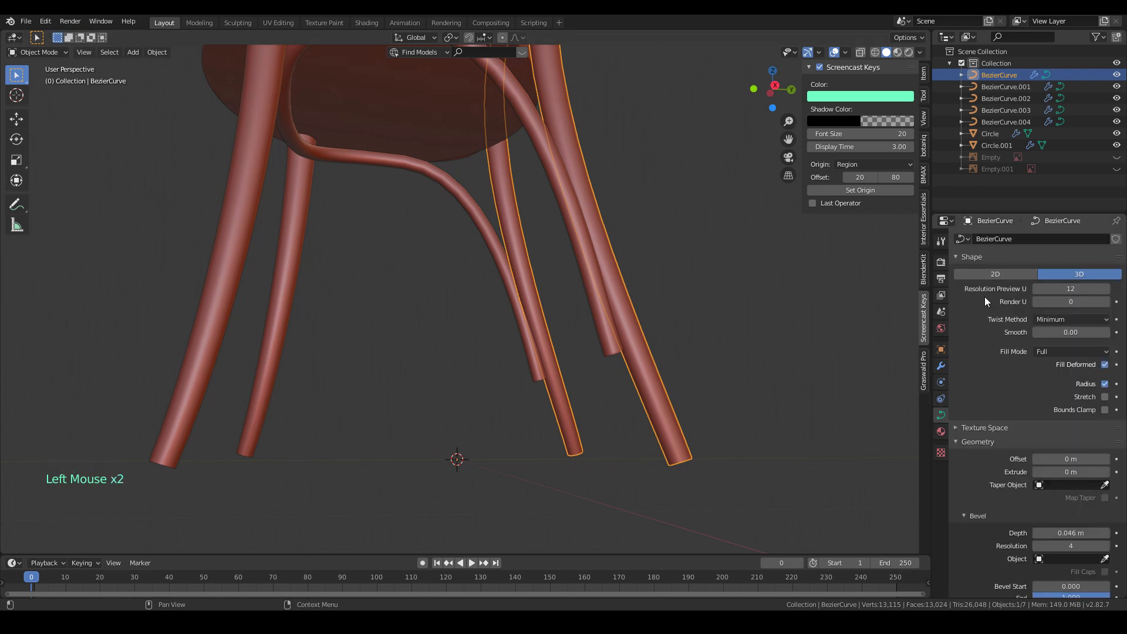
key(KP_1)
key(KP_3)
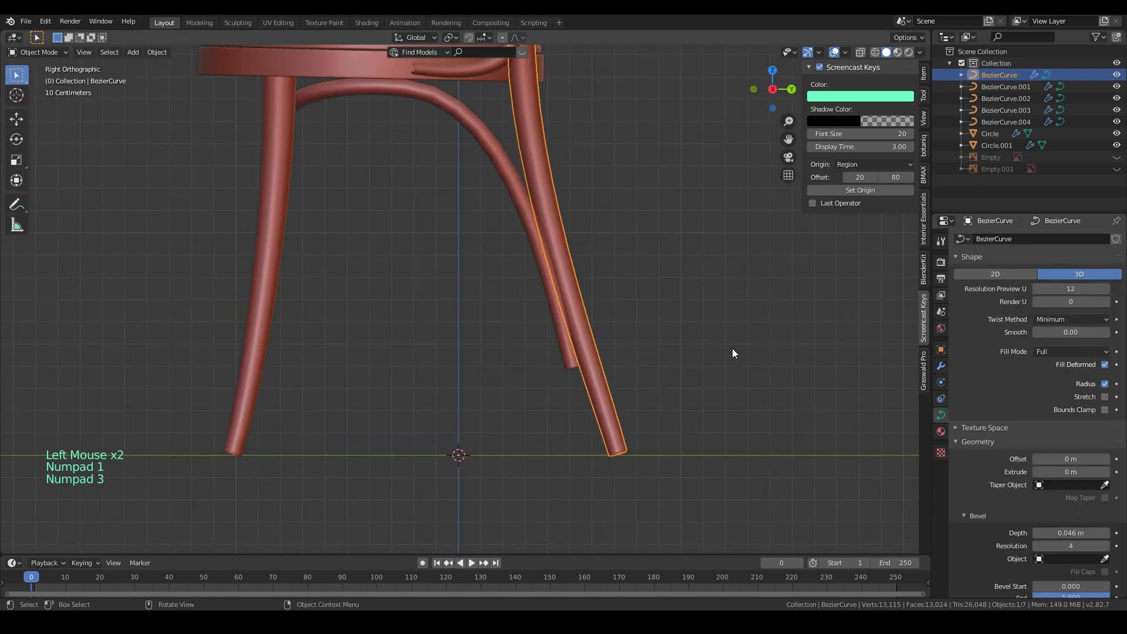
shift+middle_click(977, 388)
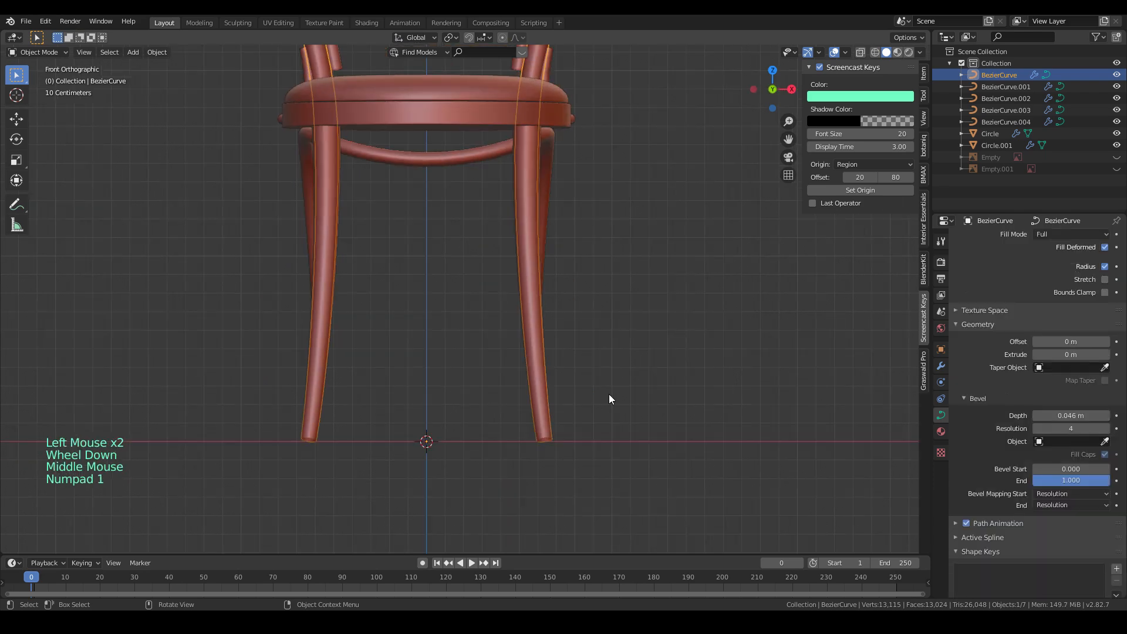
- Select all parts of the chair in the front view
scroll(608, 398, down, 6)
shift+middle_drag(460, 224, 443, 160)
click(463, 246)
mouse_move(353, 123)
mouse_down()
mouse_move(554, 443)
mouse_move(578, 455)
mouse_up()
drag(363, 139, 604, 404)
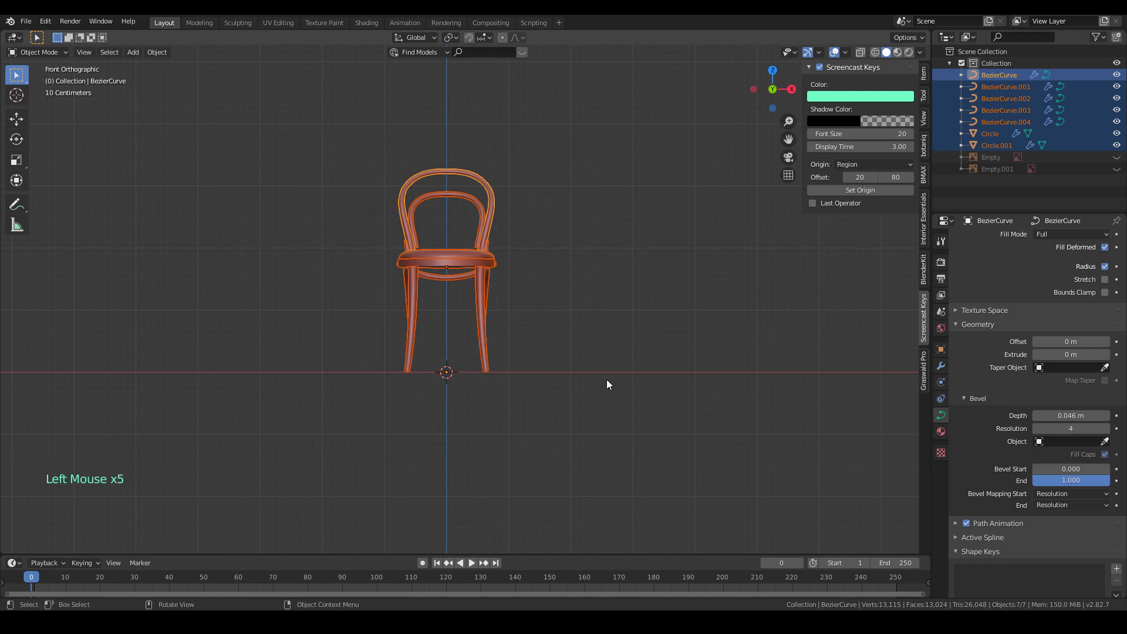
key(shift+d)
click(331, 365)
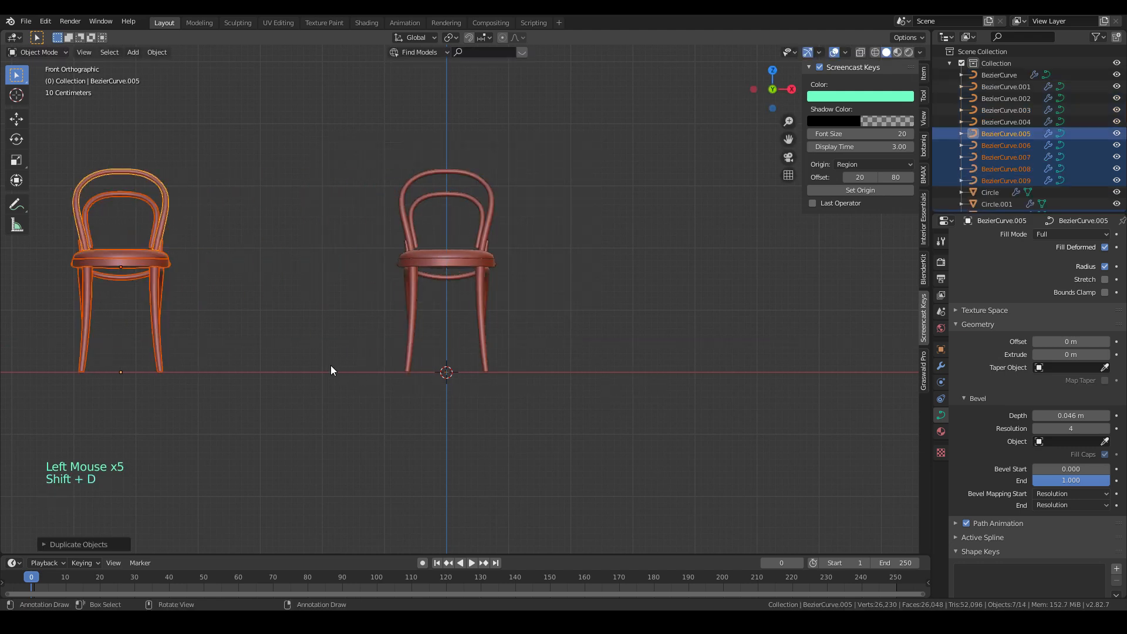
key(ctrl+z)
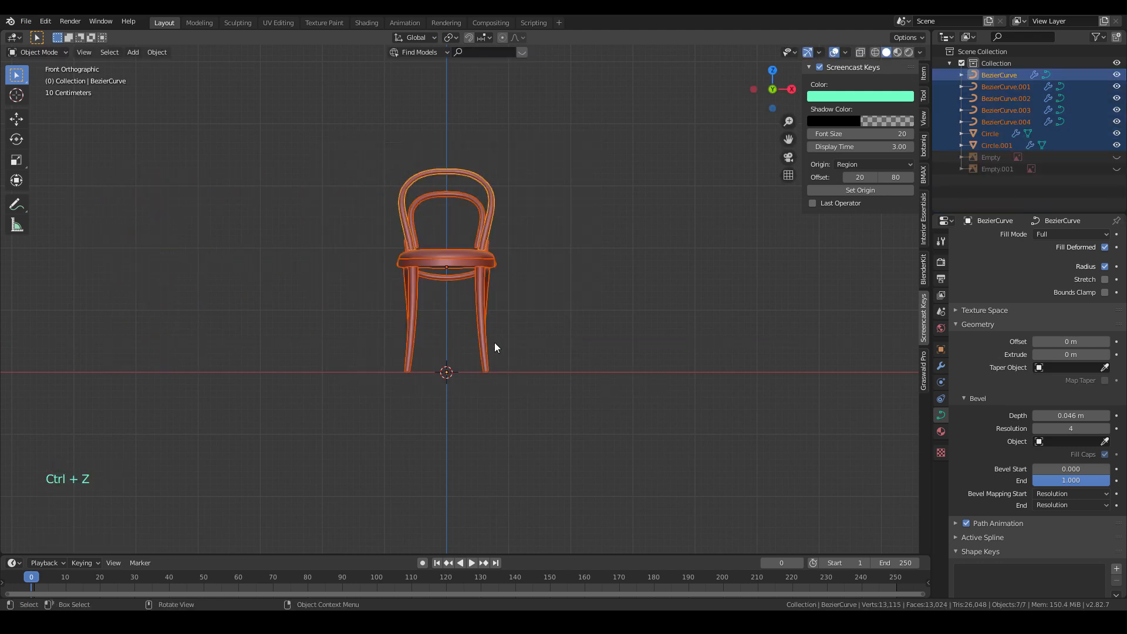
- Duplicate all chair parts in place into a new collection named TRASH, and exclude that collection from the view layer
key(shift+d)
right_click(559, 355)
key(m)
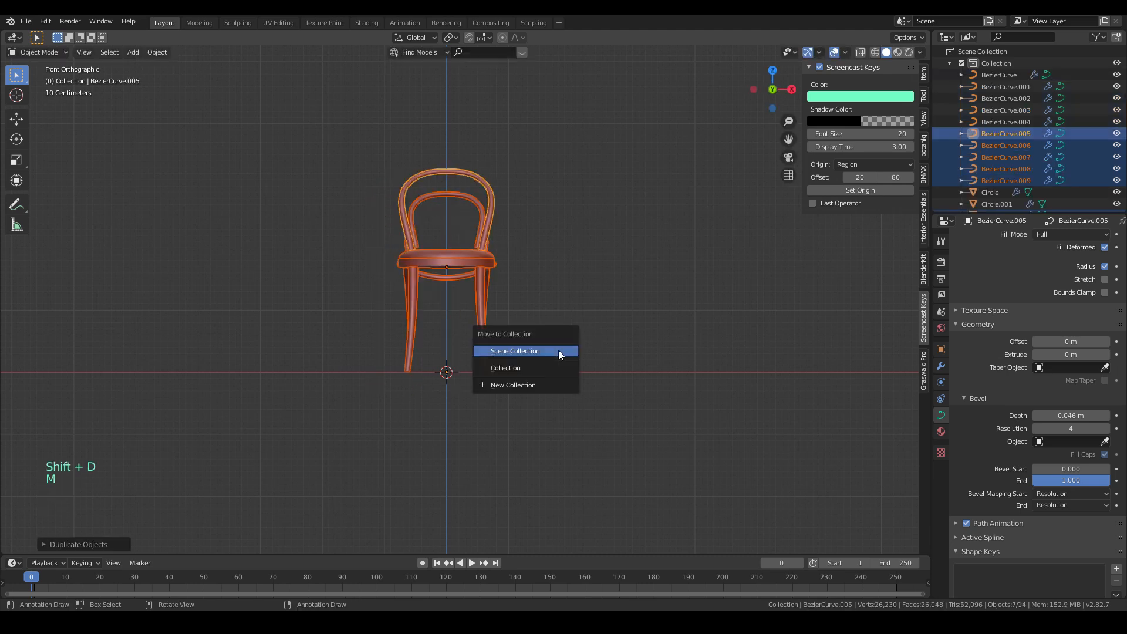
click(548, 384)
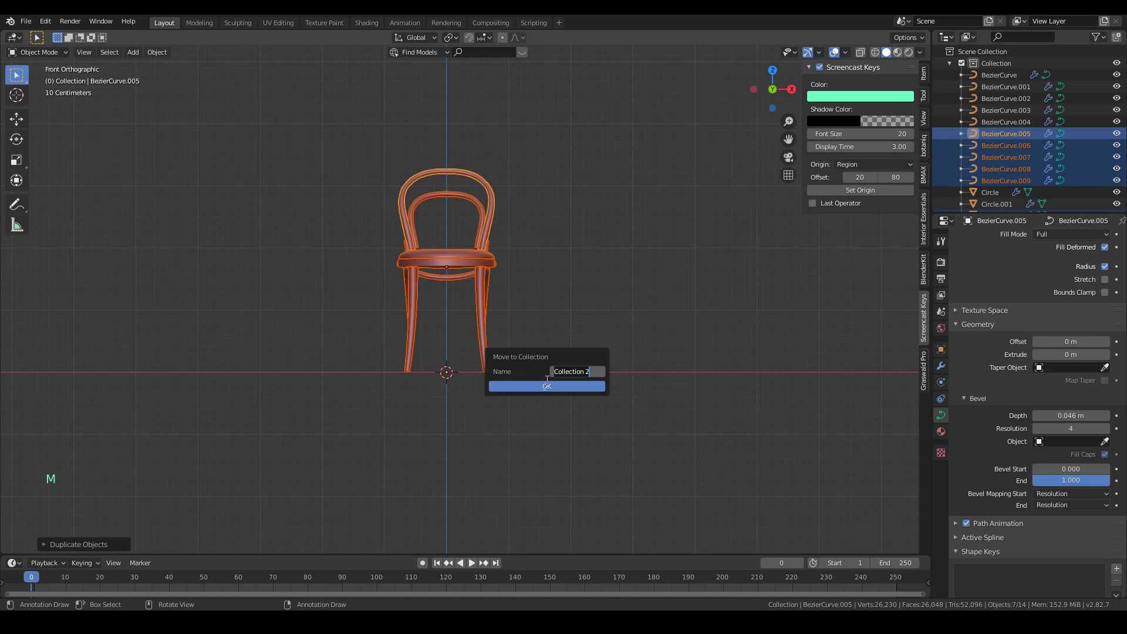
text(TRACH)
key(BackSpace)
key(BackSpace)
text(S)
click(547, 383)
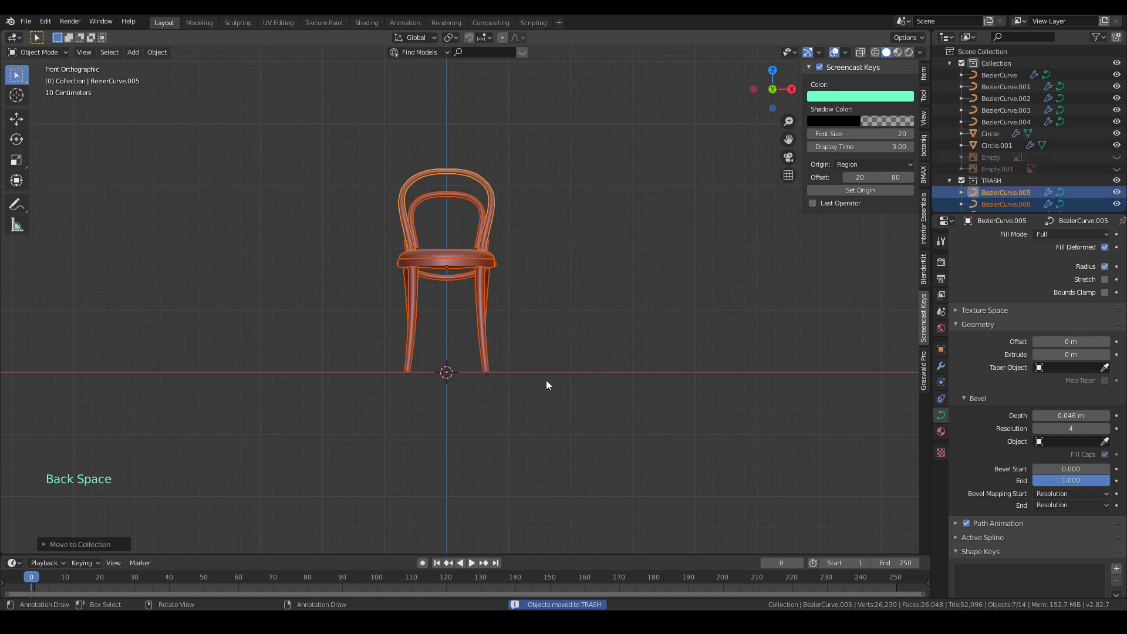
click(962, 180)
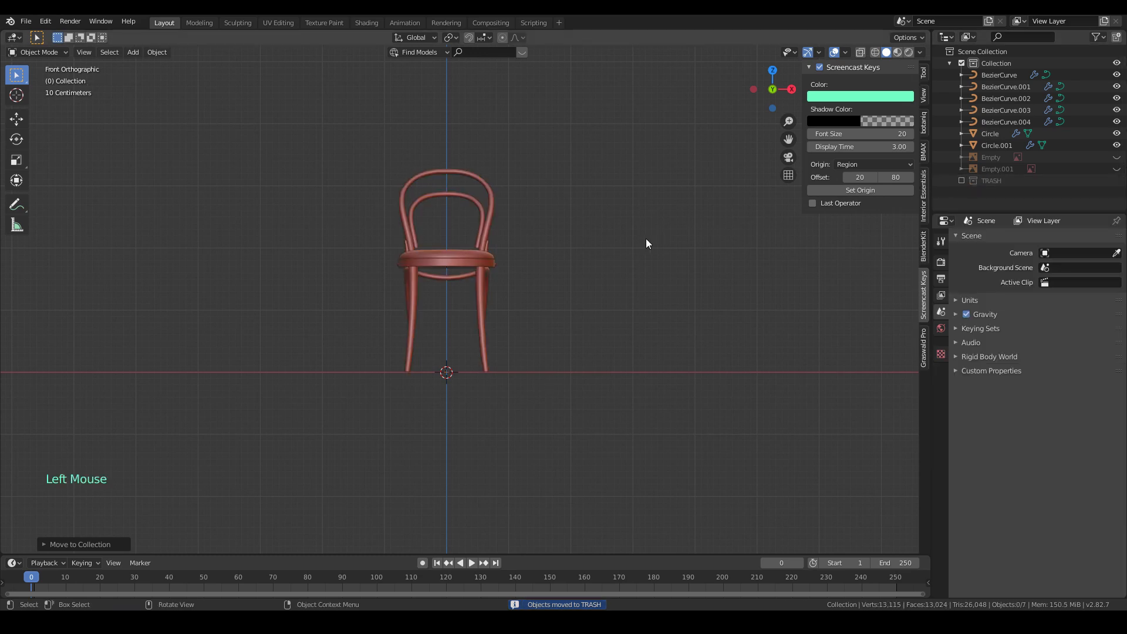
- Select the arched brace curve beneath the seat and bring up its object operations
scroll(527, 319, up, 4)
middle_drag(527, 319, 408, 354)
key(KP_1)
key(KP_3)
scroll(407, 329, down, 4)
middle_drag(408, 354, 456, 358)
scroll(426, 391, up, 4)
shift+middle_drag(425, 401, 512, 221)
click(410, 256)
middle_drag(452, 262, 450, 247)
right_click(450, 247)
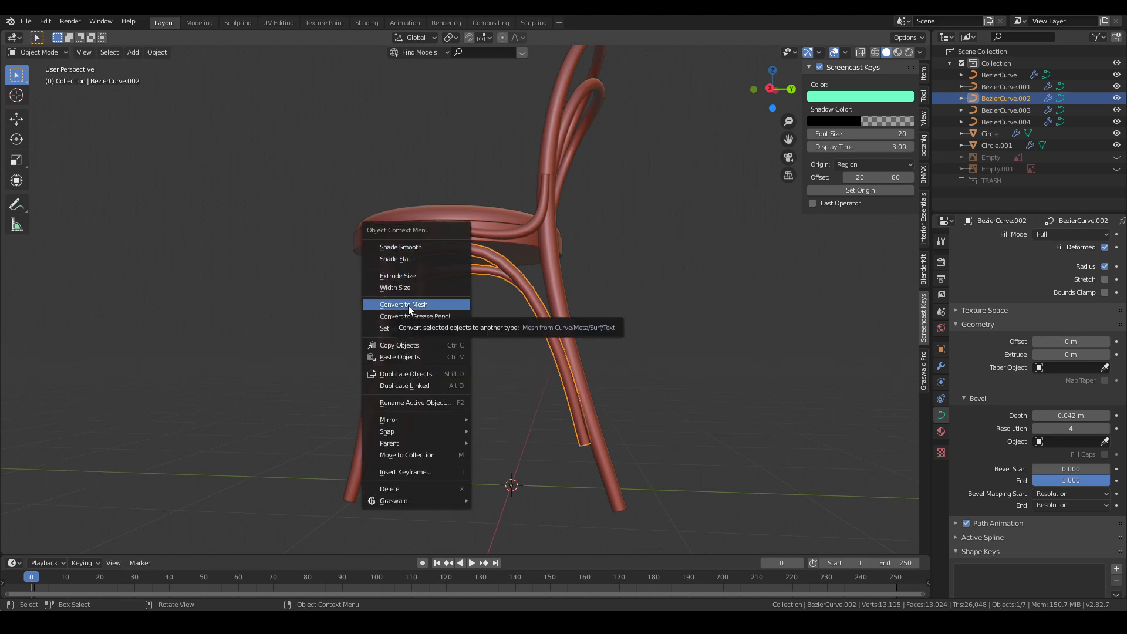
- Examine the arched brace's segmented outline up close in the right side view
middle_drag(572, 289, 569, 290)
key(KP_3)
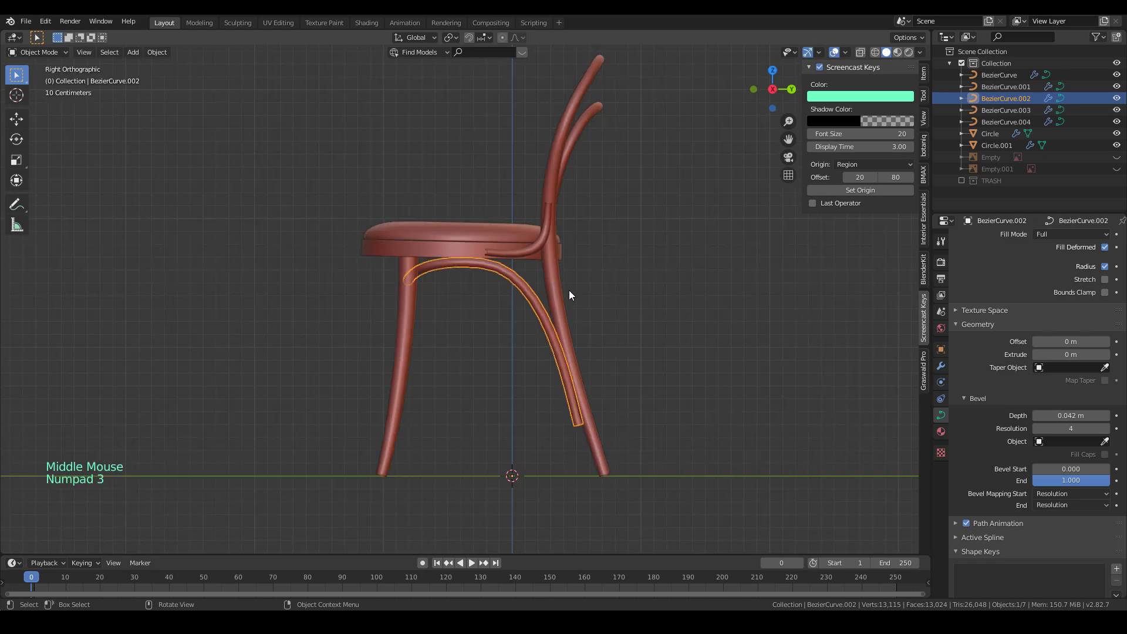
scroll(569, 290, up, 5)
shift+middle_drag(576, 231, 547, 254)
shift+scroll(547, 253, up, 1)
scroll(547, 253, up, 1)
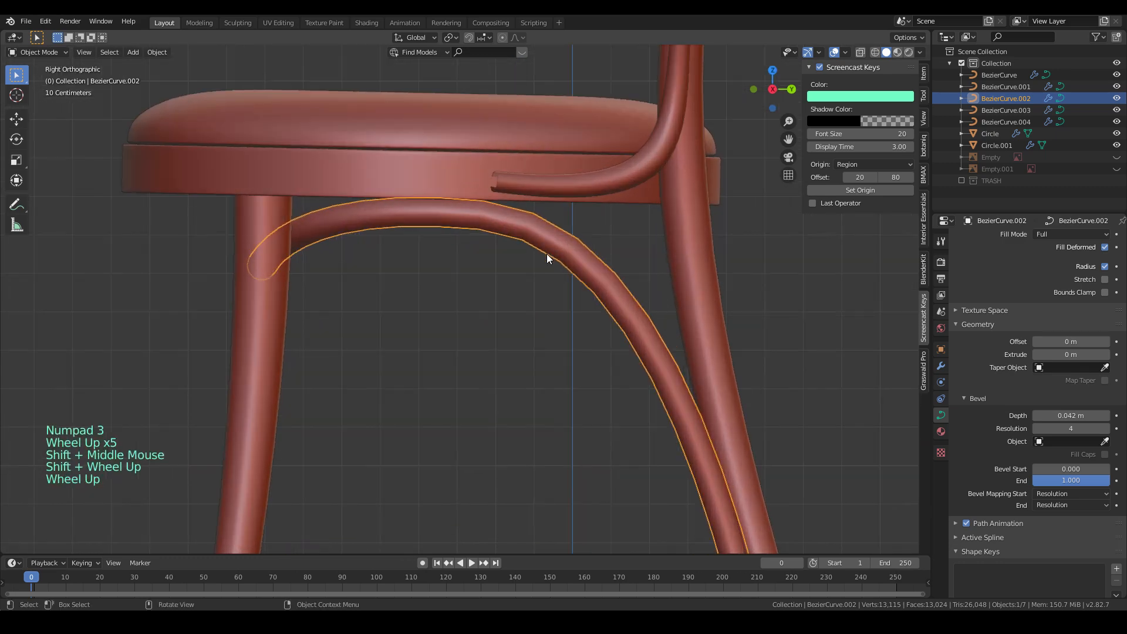
scroll(547, 253, up, 2)
key(z)
scroll(560, 196, up, 2)
scroll(560, 203, down, 5)
key(z)
scroll(534, 266, up, 2)
key(z)
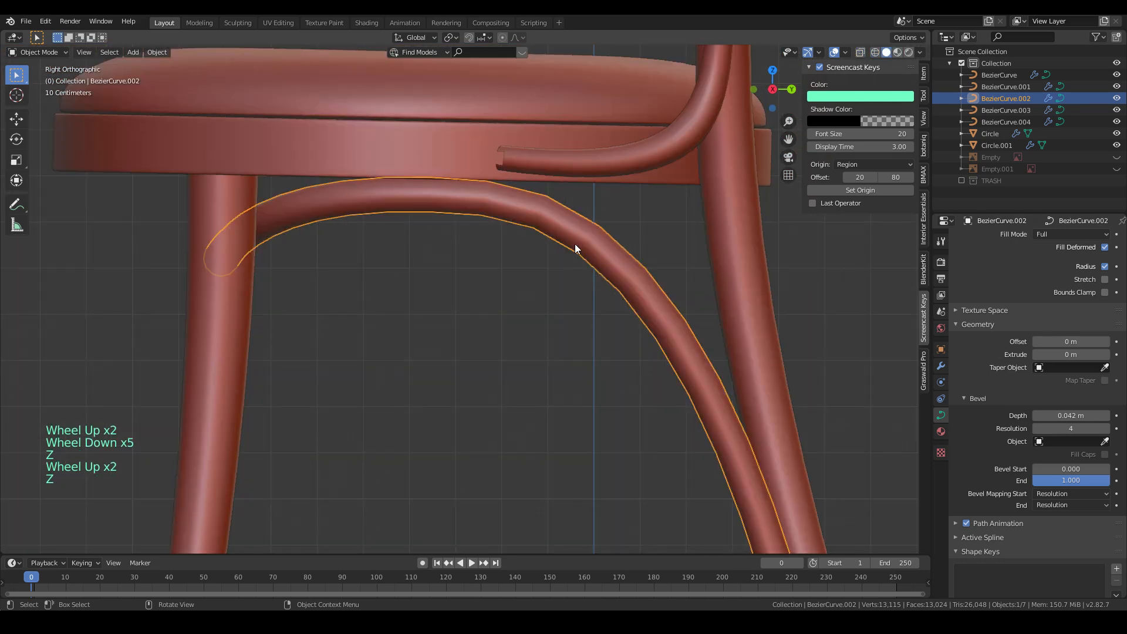
scroll(528, 226, up, 1)
scroll(582, 255, down, 1)
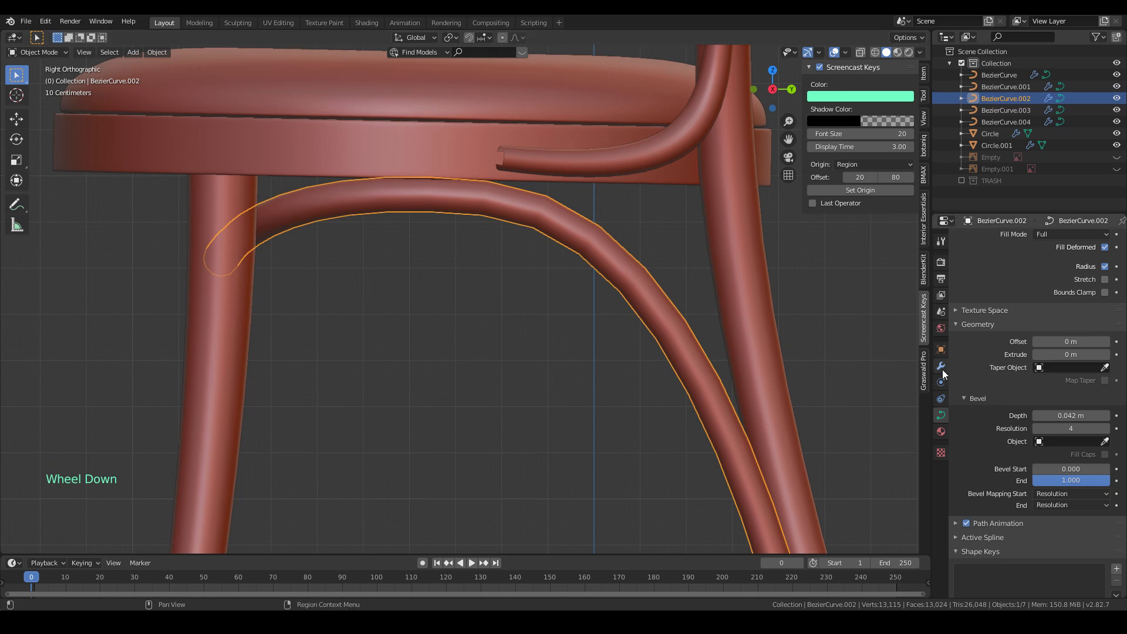
- Show the arched brace's modifiers and look through the available modifier types
click(942, 366)
click(1003, 239)
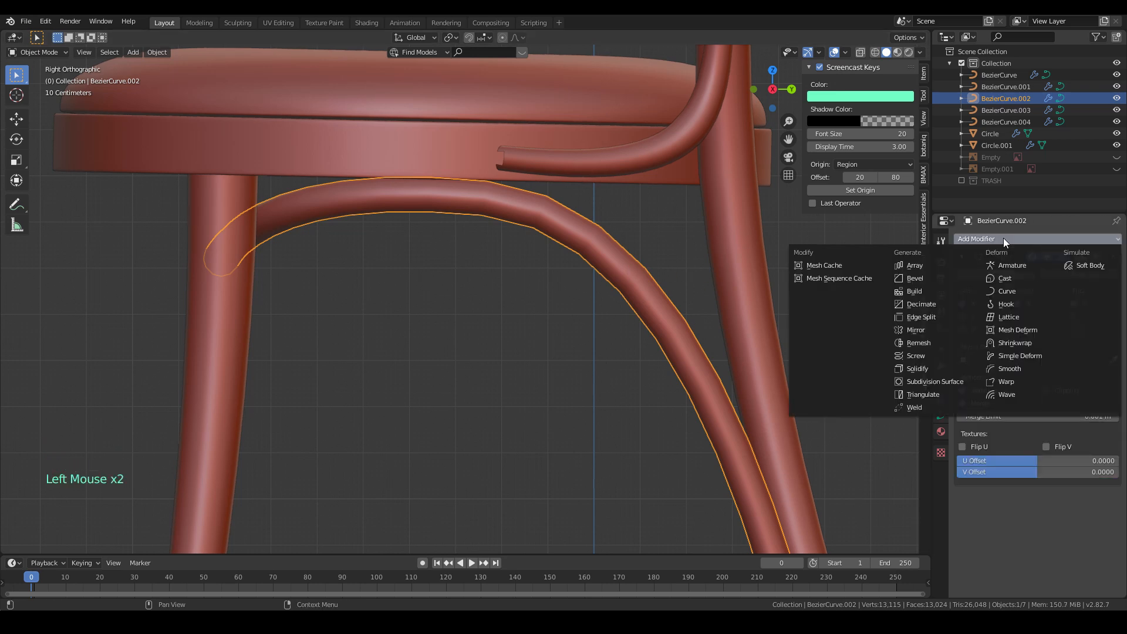
click(916, 330)
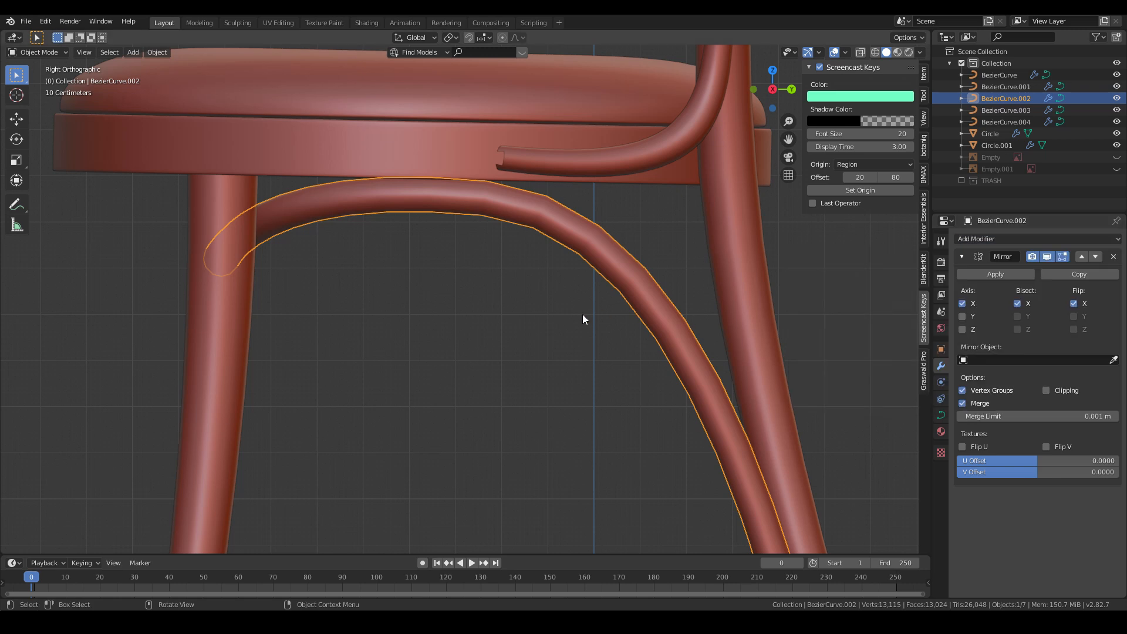
- Convert the arched brace curve to a mesh and add a level 2 Subdivision Surface modifier to it
right_click(561, 241)
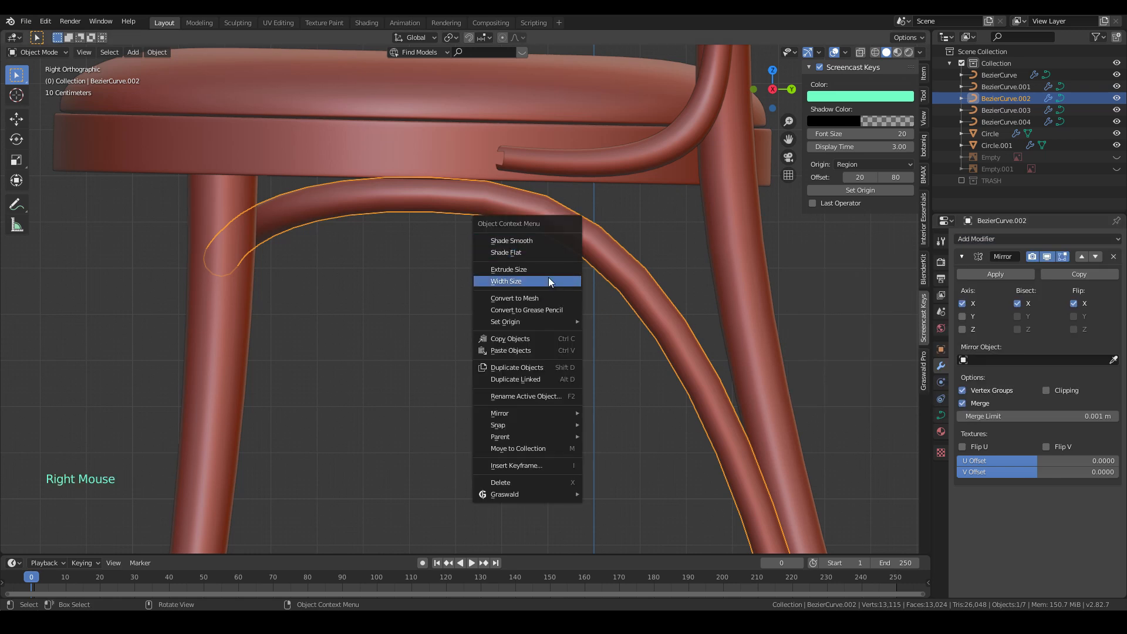
click(527, 298)
key(ctrl)
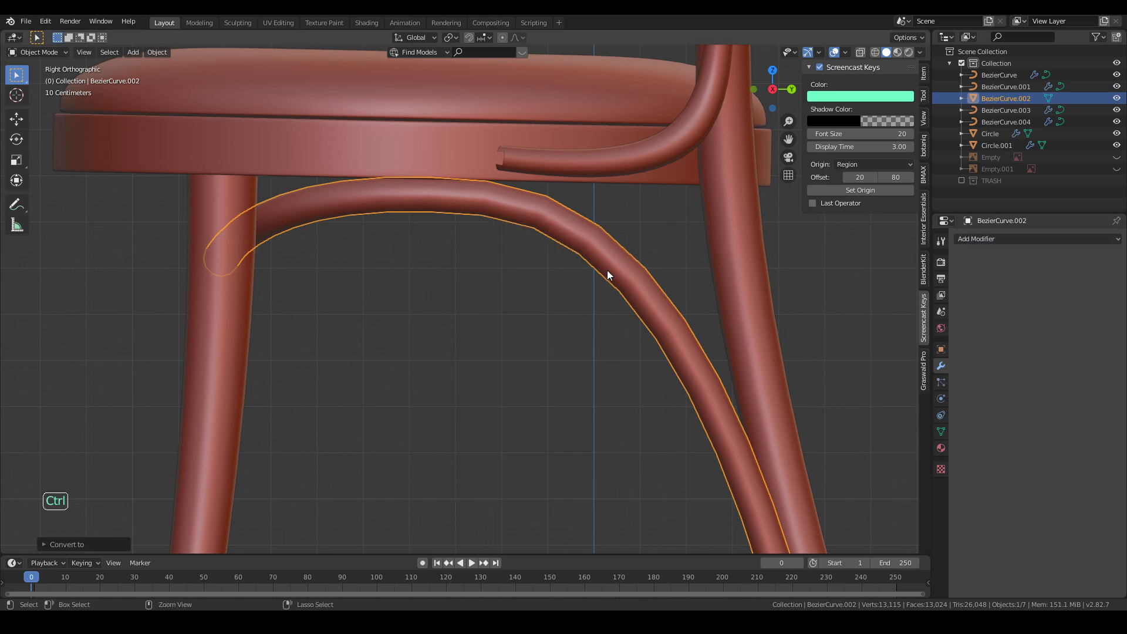
key(ctrl+2)
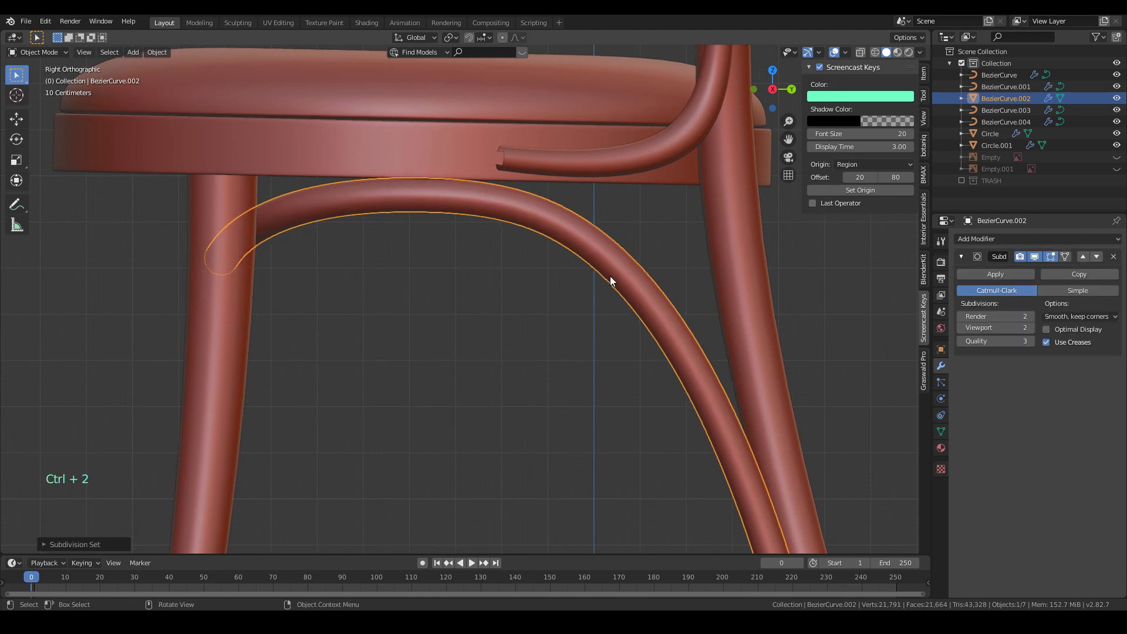
scroll(376, 258, down, 3)
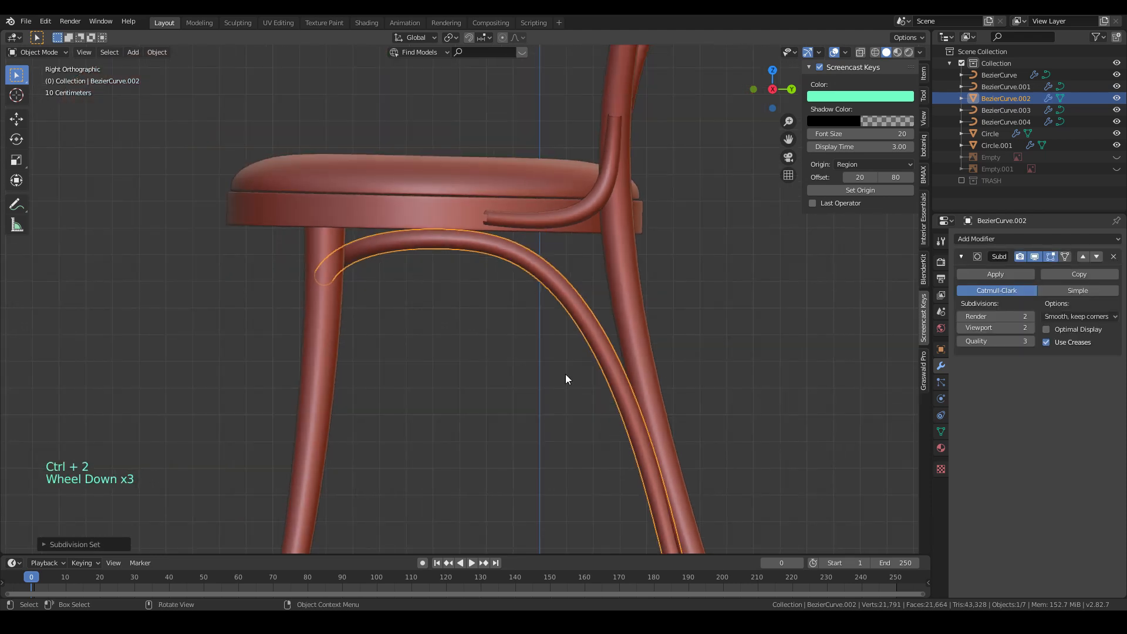
- Select the open lower ends of the arched brace mesh and fill them with cap faces
shift+middle_drag(692, 289, 625, 302)
key(Tab)
key(KP_1)
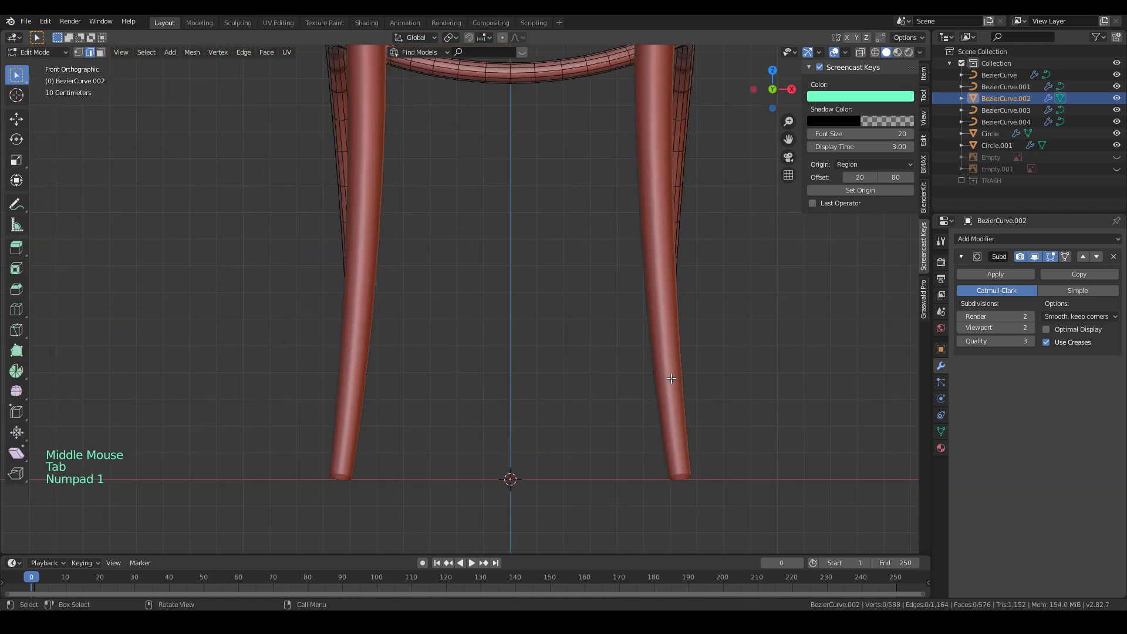
key(KP_3)
key(z)
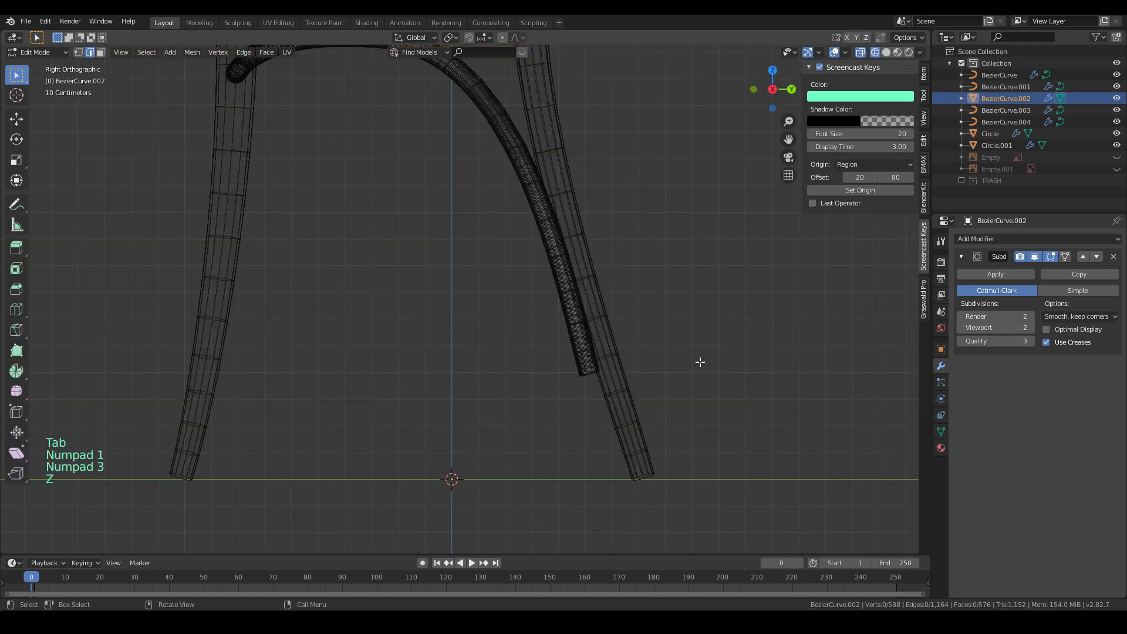
scroll(676, 361, up, 2)
click(78, 52)
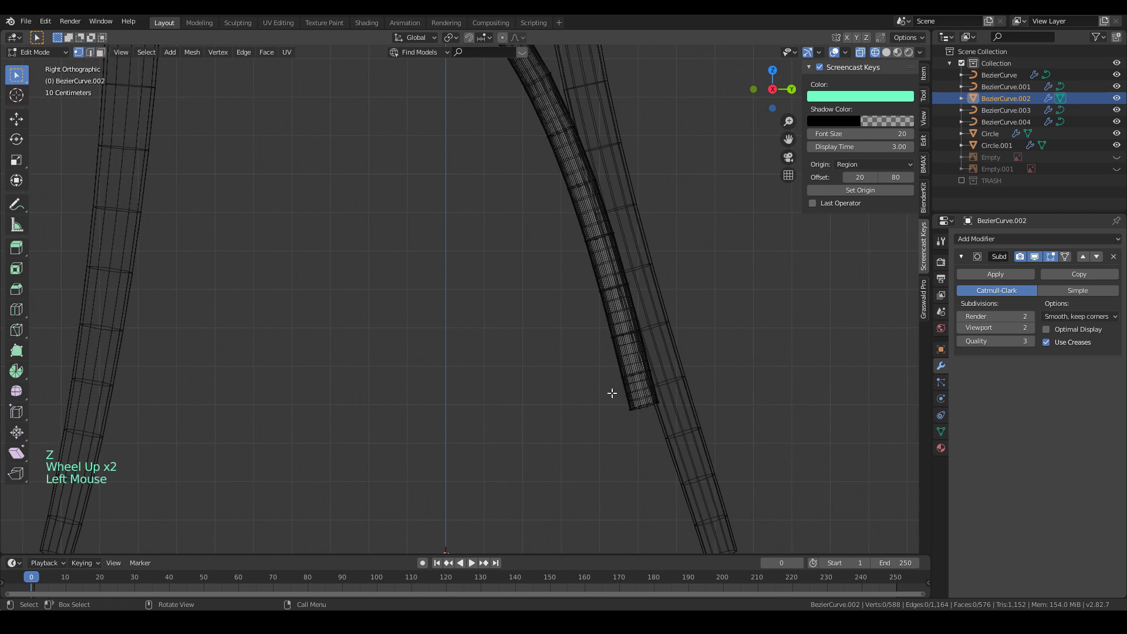
drag(611, 361, 736, 450)
drag(646, 414, 698, 443)
key(f)
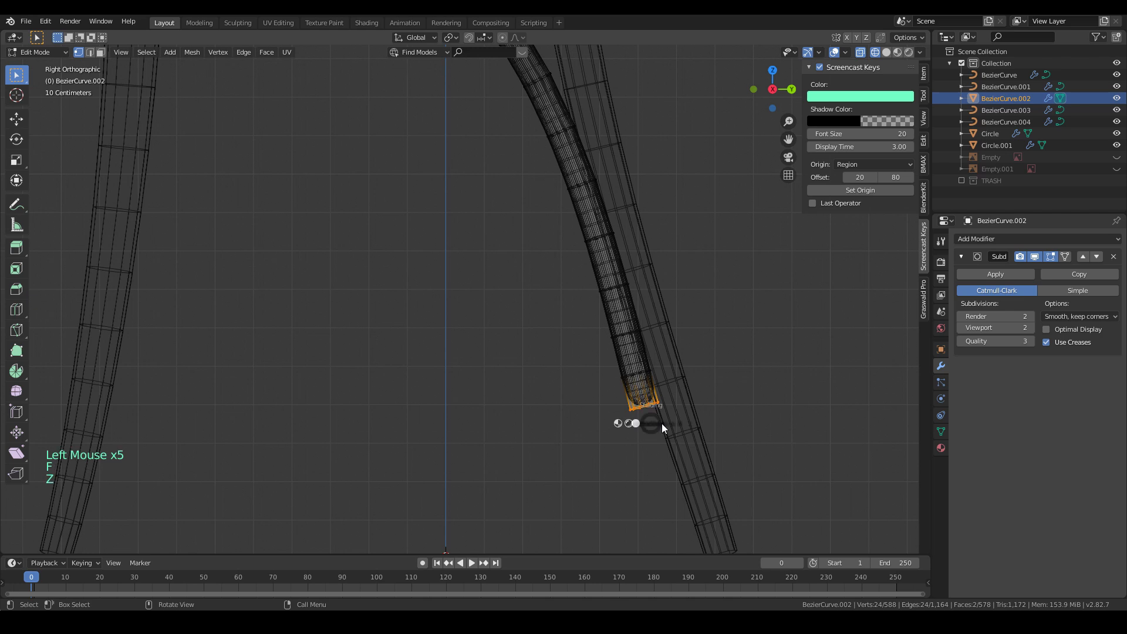
key(z)
key(Tab)
middle_drag(671, 421, 649, 381)
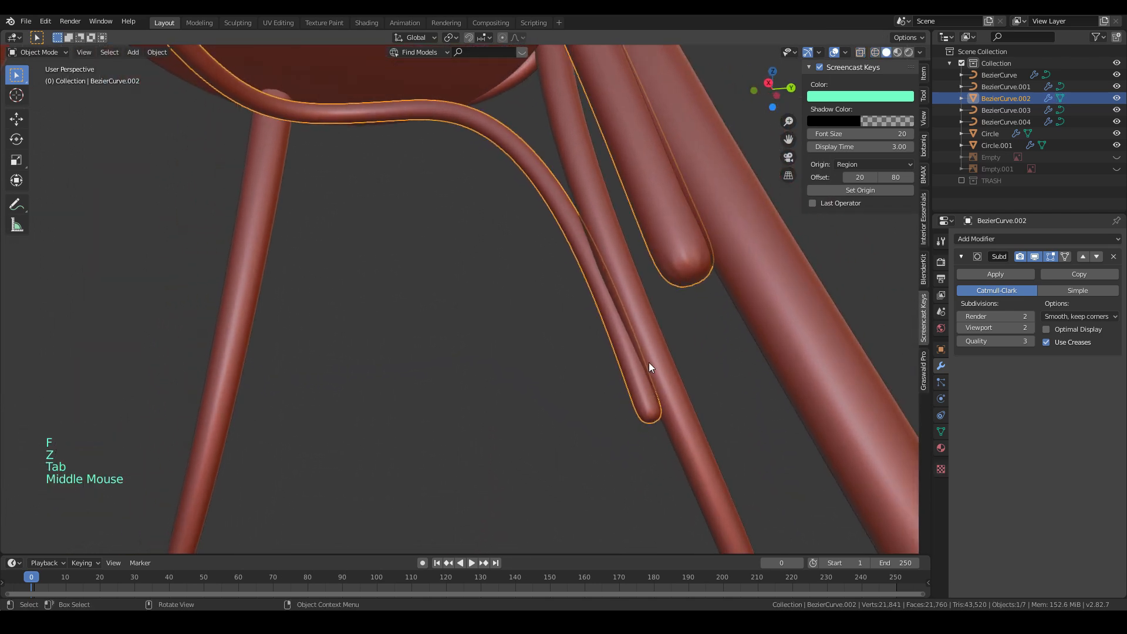
- Bevel the rim edges of both brace end caps about 0.0068 m wide with 2 segments
key(Tab)
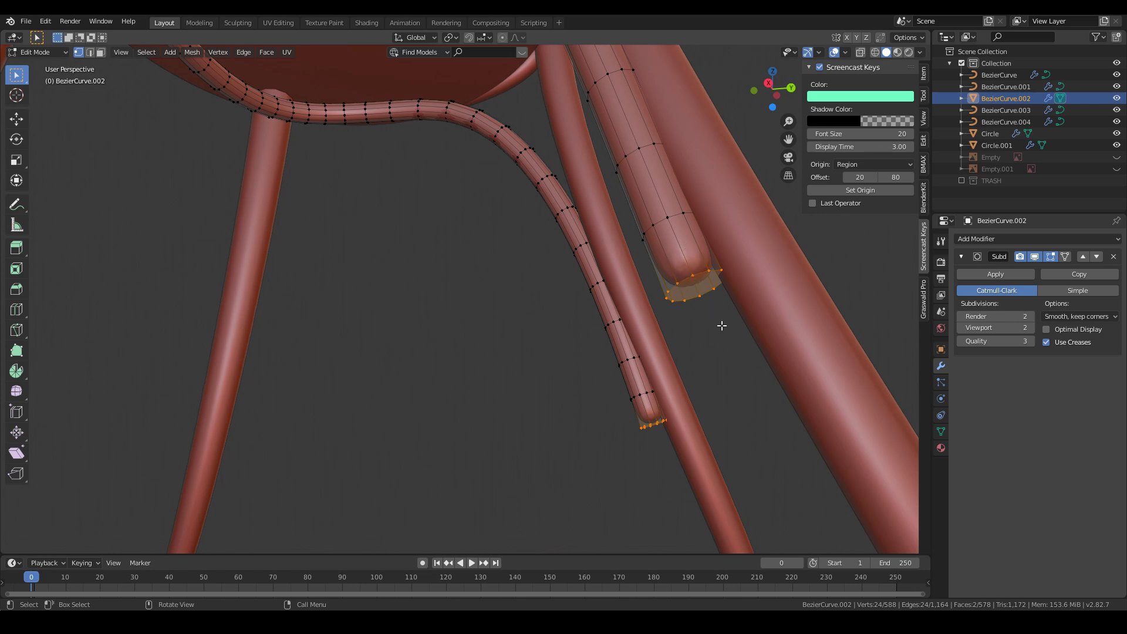
click(90, 53)
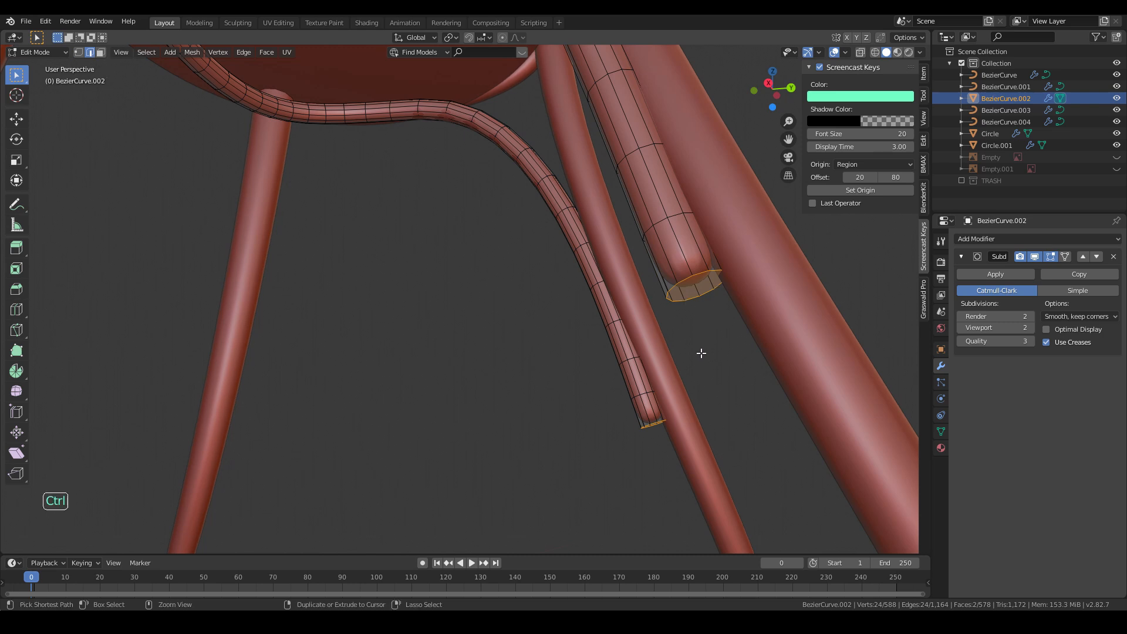
key(ctrl+b)
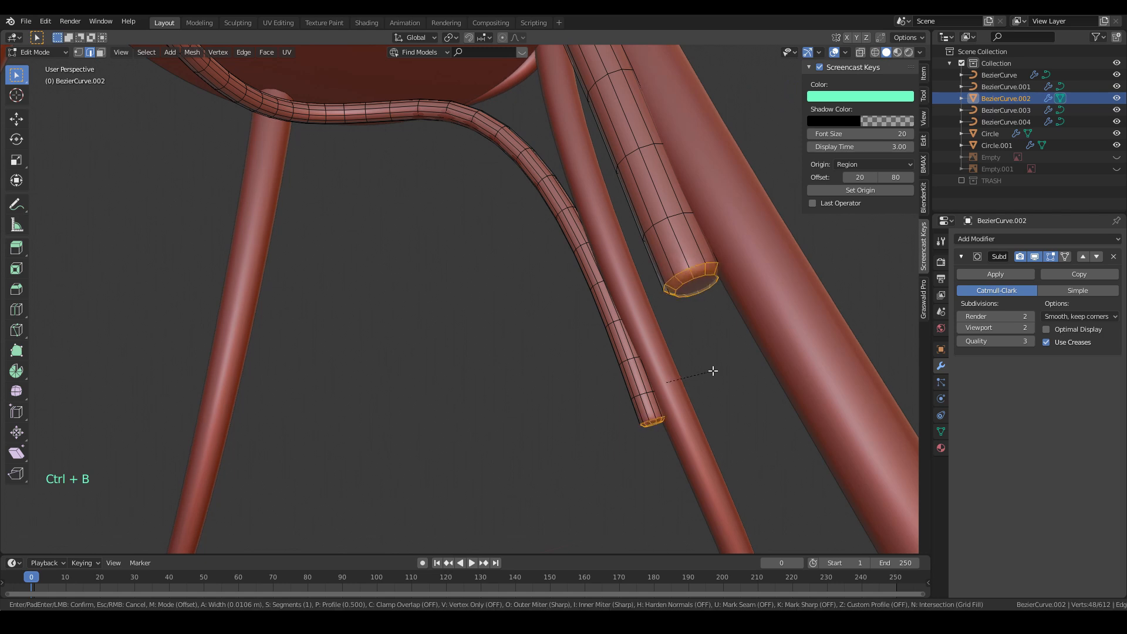
scroll(712, 371, up, 2)
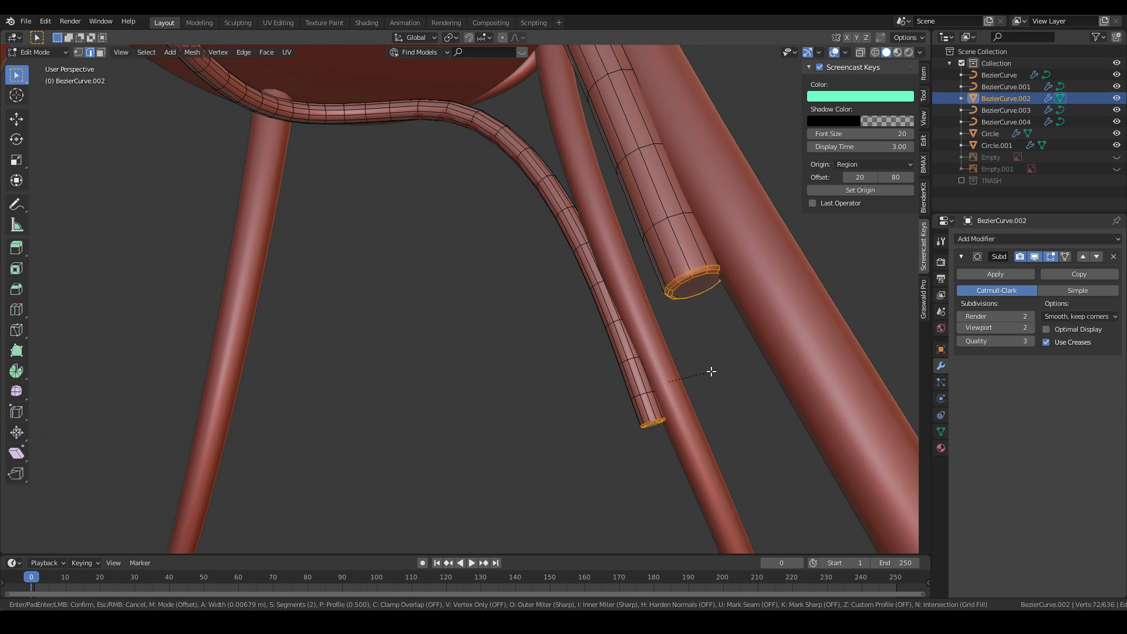
click(711, 372)
- Check the beveled brace ends in the right side view and undo the bevel
key(Tab)
middle_drag(556, 336, 376, 242)
key(KP_3)
scroll(624, 351, up, 2)
scroll(446, 306, up, 1)
key(ctrl+z)
key(ctrl+z)
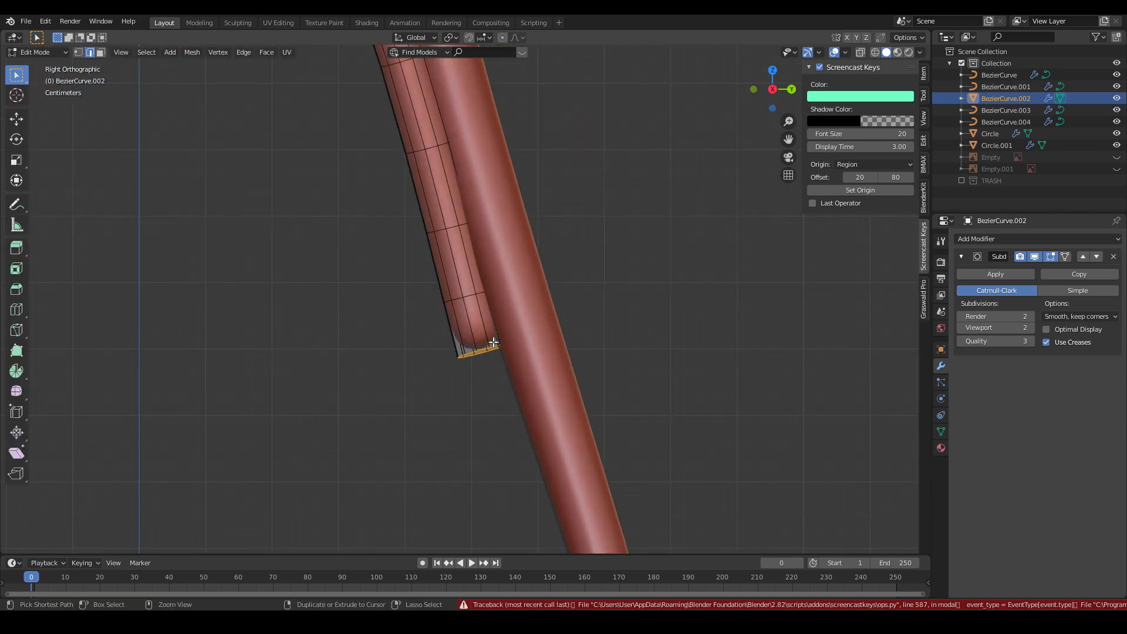
- Switch to the reference image board and examine the café chair photos for how the brace ends meet the rear legs
scroll(494, 342, up, 3)
click(385, 622)
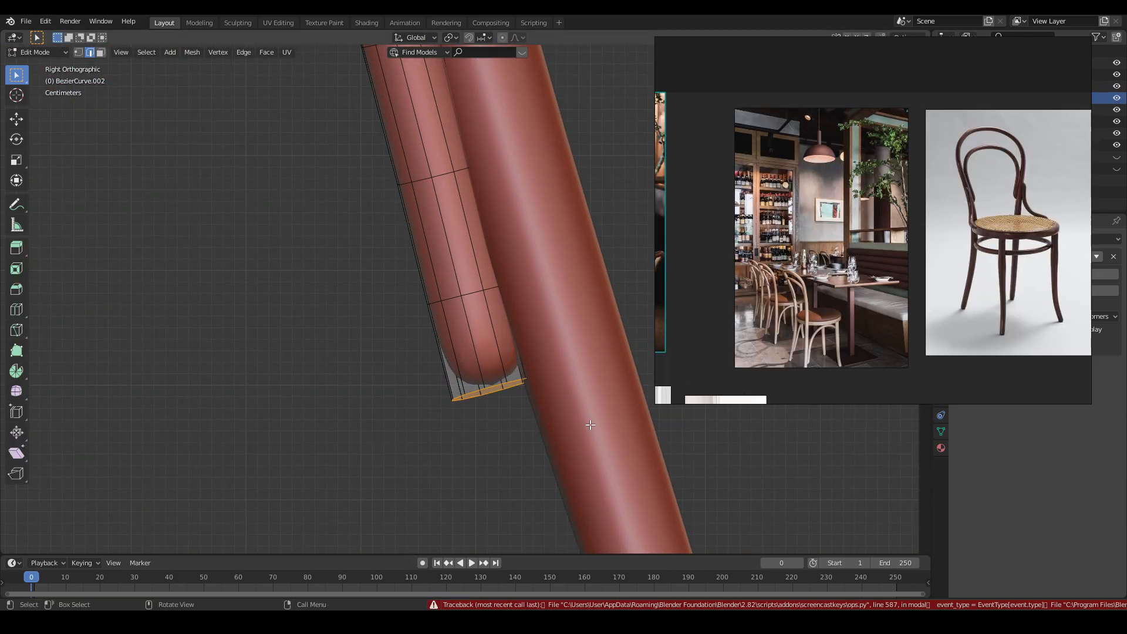
scroll(898, 302, up, 4)
scroll(841, 270, up, 2)
scroll(875, 209, up, 2)
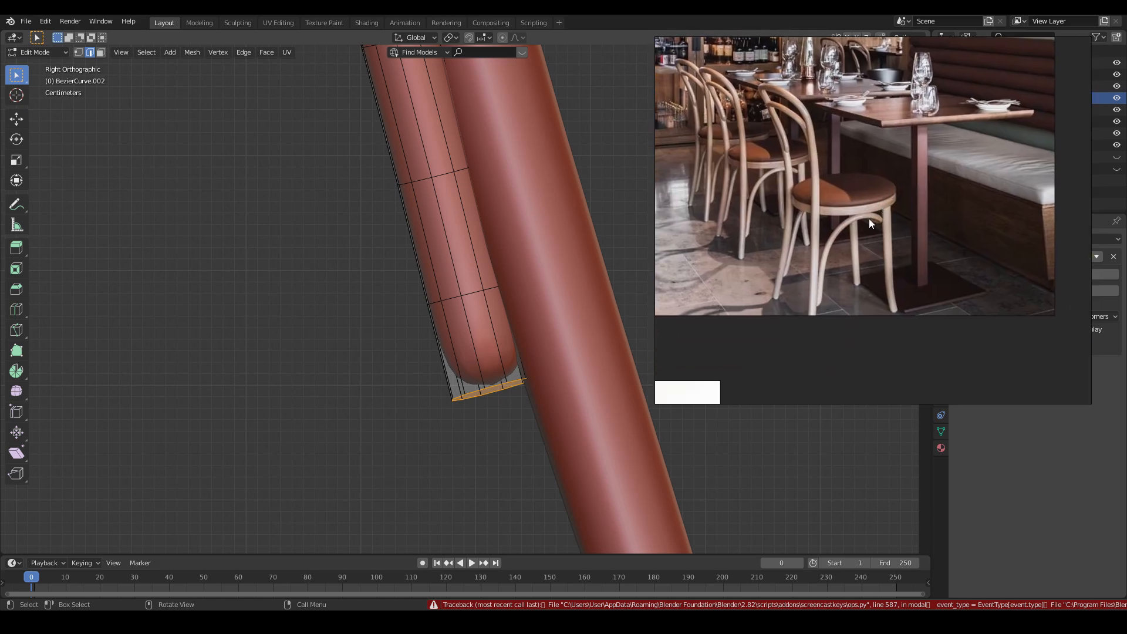
scroll(834, 295, up, 2)
scroll(863, 290, up, 1)
scroll(741, 195, up, 2)
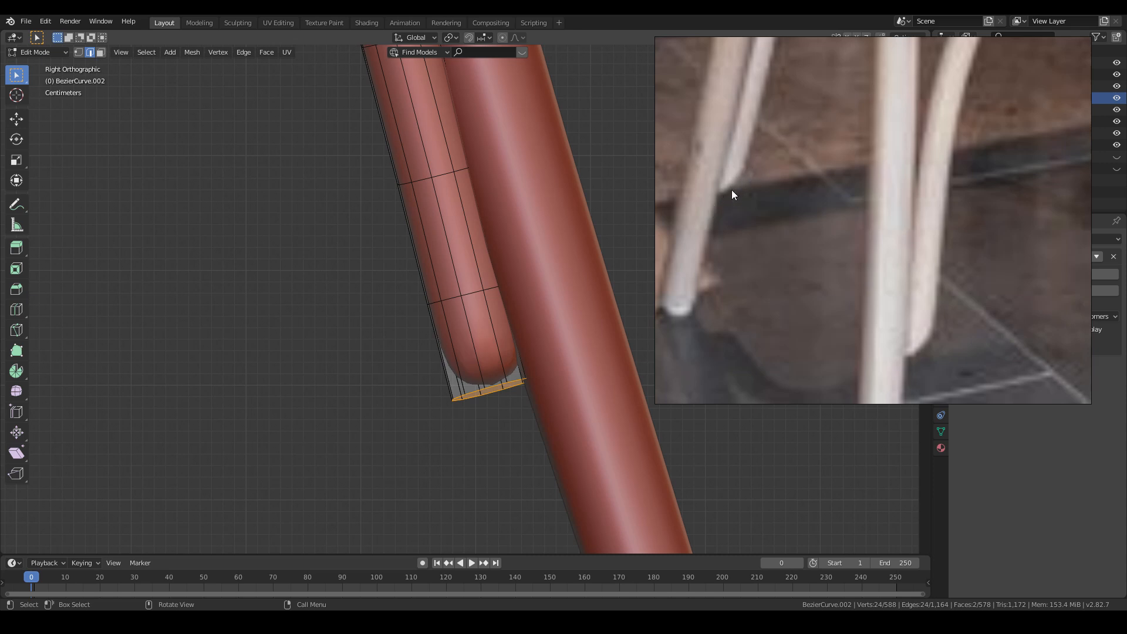
scroll(763, 215, down, 5)
middle_drag(819, 264, 1022, 251)
middle_drag(846, 245, 1086, 280)
scroll(855, 238, down, 4)
middle_drag(938, 309, 764, 268)
scroll(963, 142, up, 5)
middle_drag(930, 202, 1041, 81)
middle_drag(749, 351, 1079, 94)
middle_drag(846, 210, 822, 284)
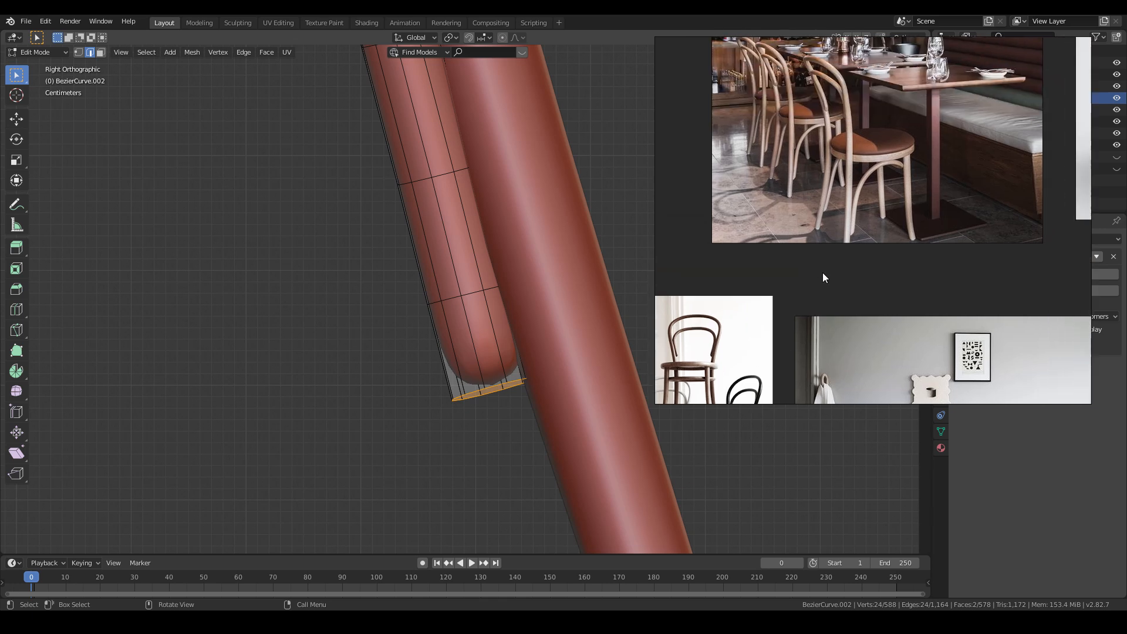
scroll(834, 247, up, 7)
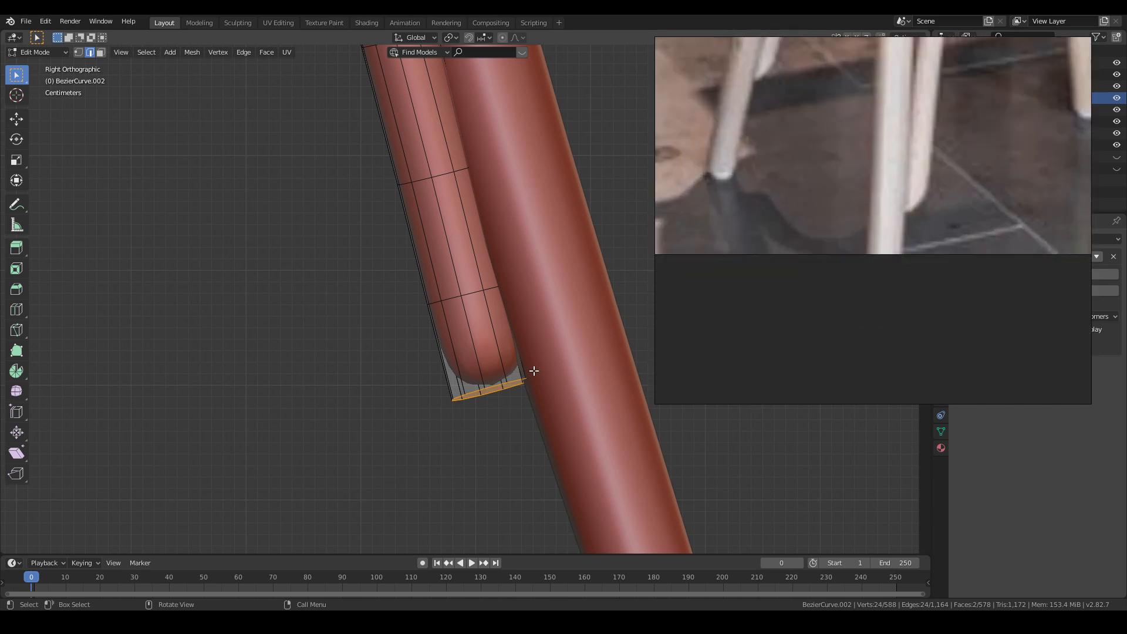
- Activate the Shear tool in the right side view and reselect both end caps of the arched brace
middle_click(492, 420)
key(KP_1)
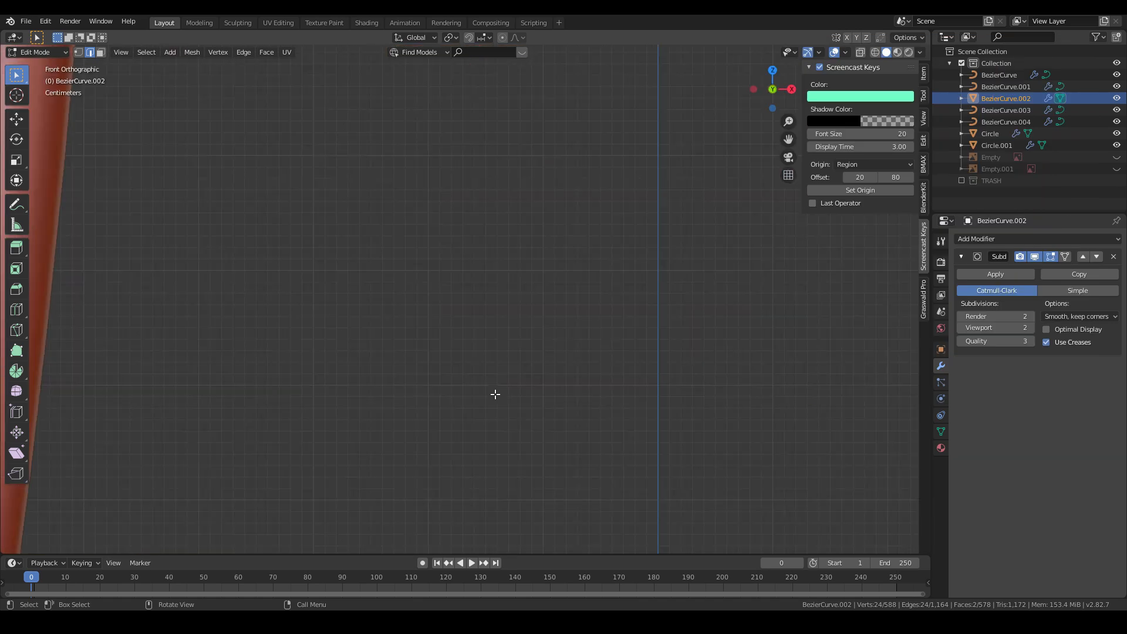
key(KP_3)
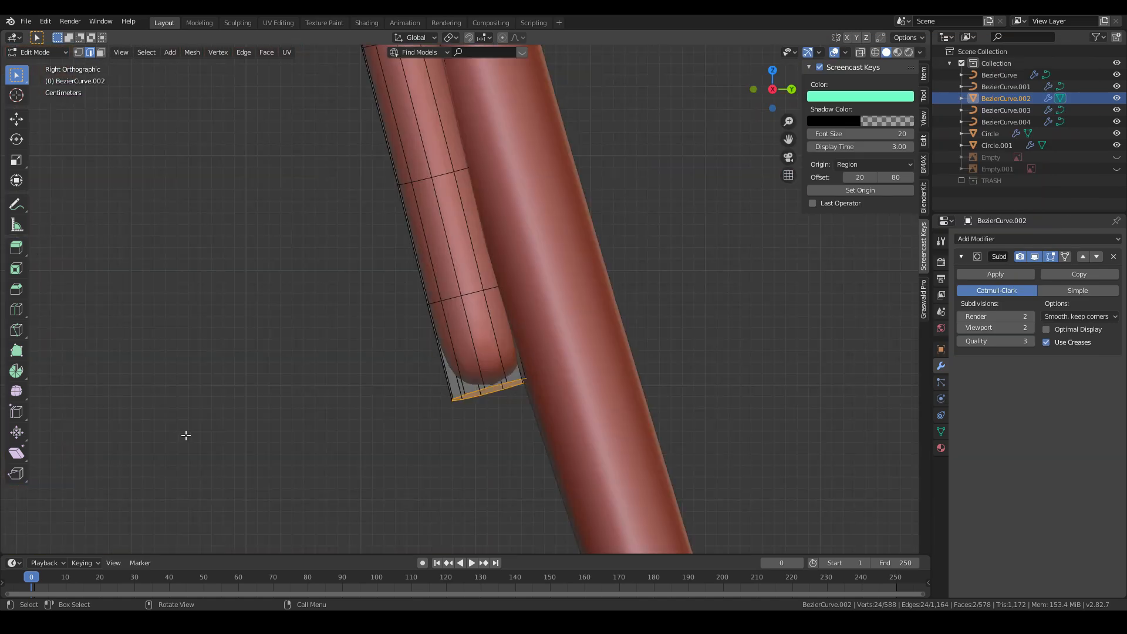
click(17, 453)
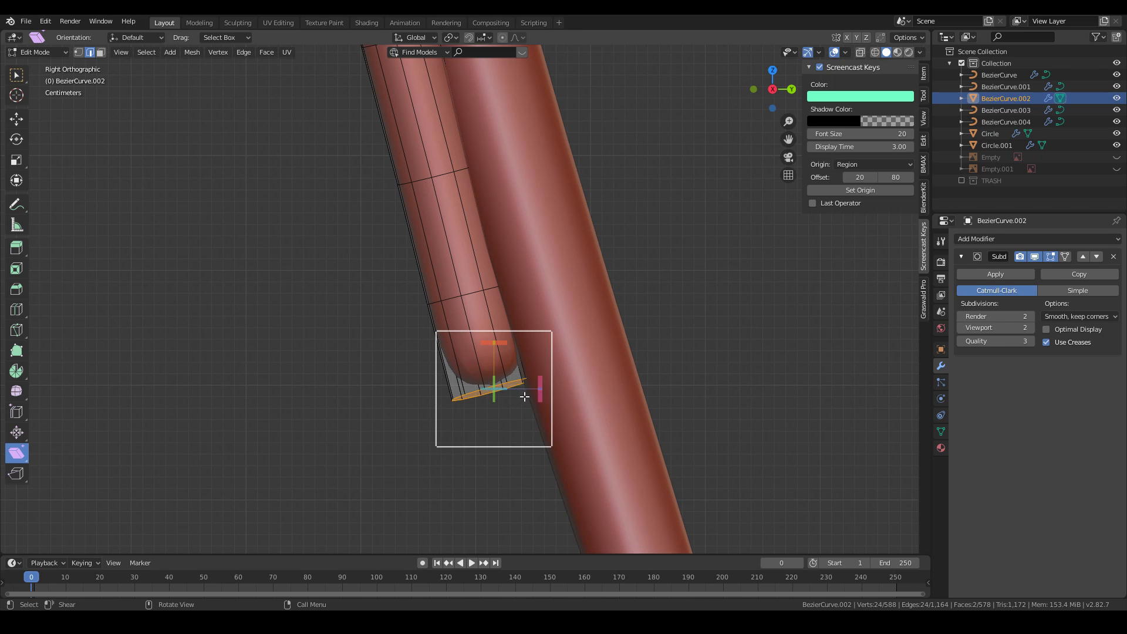
click(541, 387)
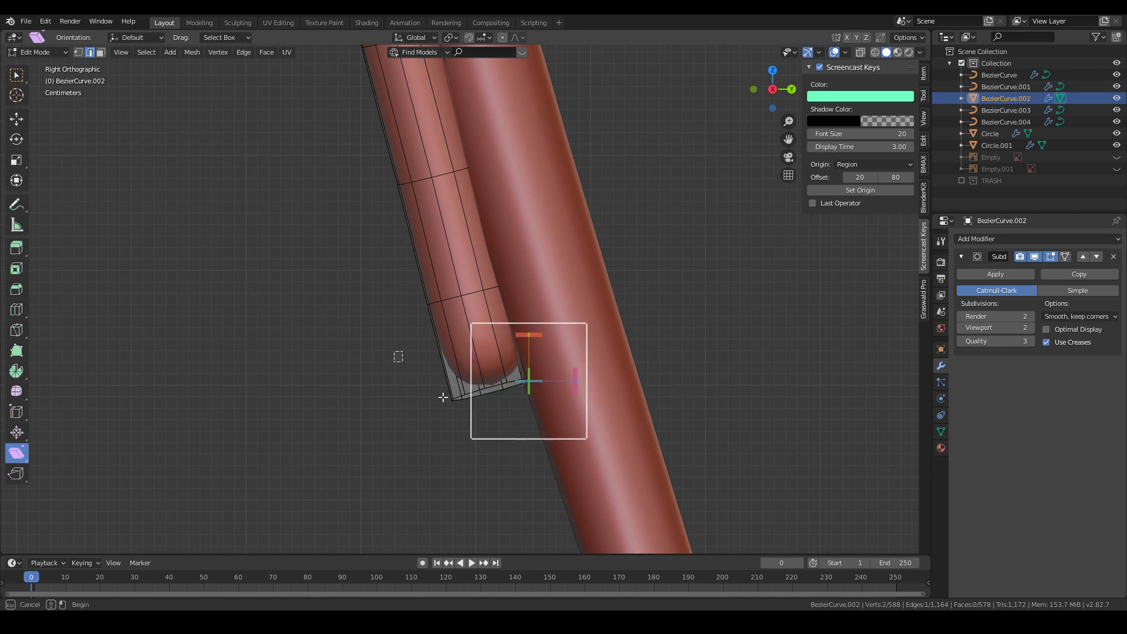
drag(403, 362, 607, 472)
key(z)
click(421, 395)
drag(411, 361, 609, 461)
key(z)
click(622, 433)
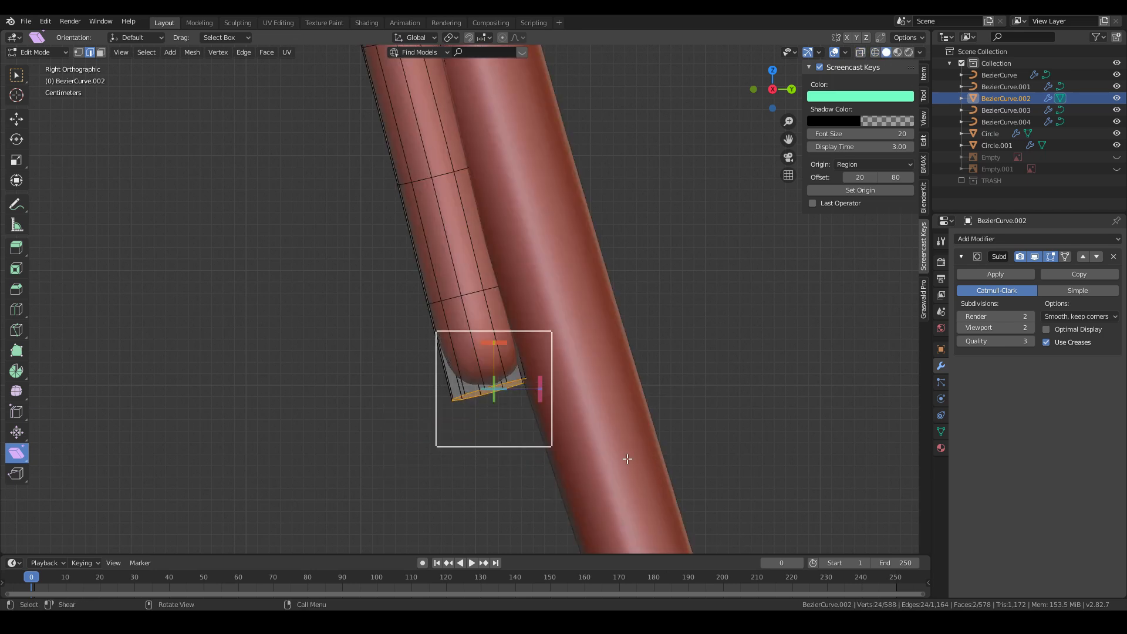
- Set the transform orientation to Normal and shear the brace end caps so they slant down toward the rear legs
click(426, 37)
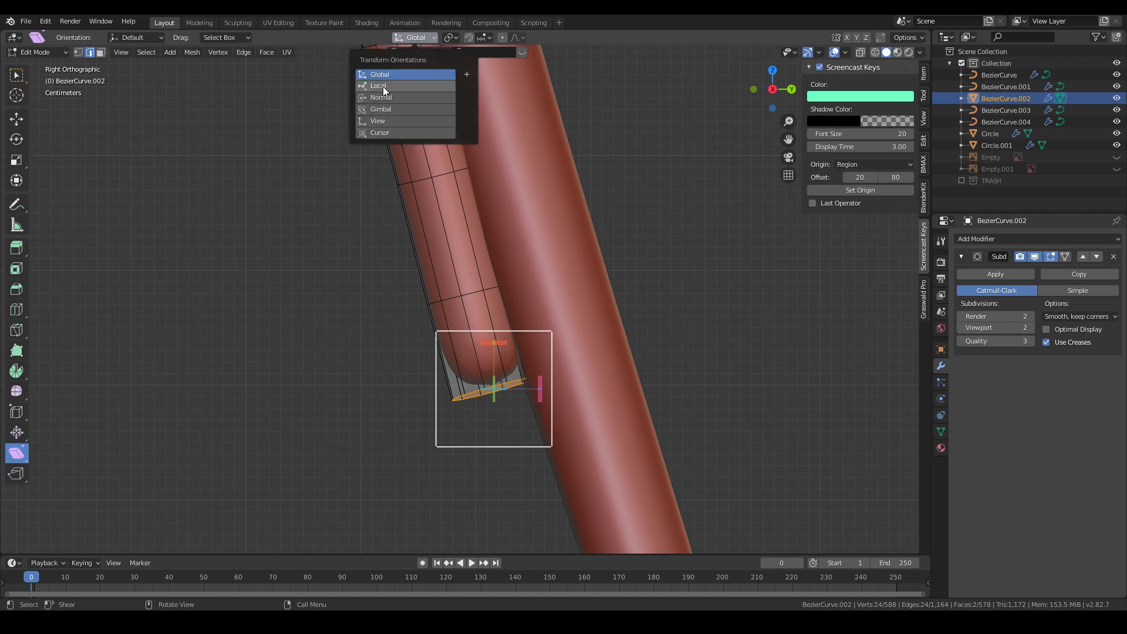
click(380, 97)
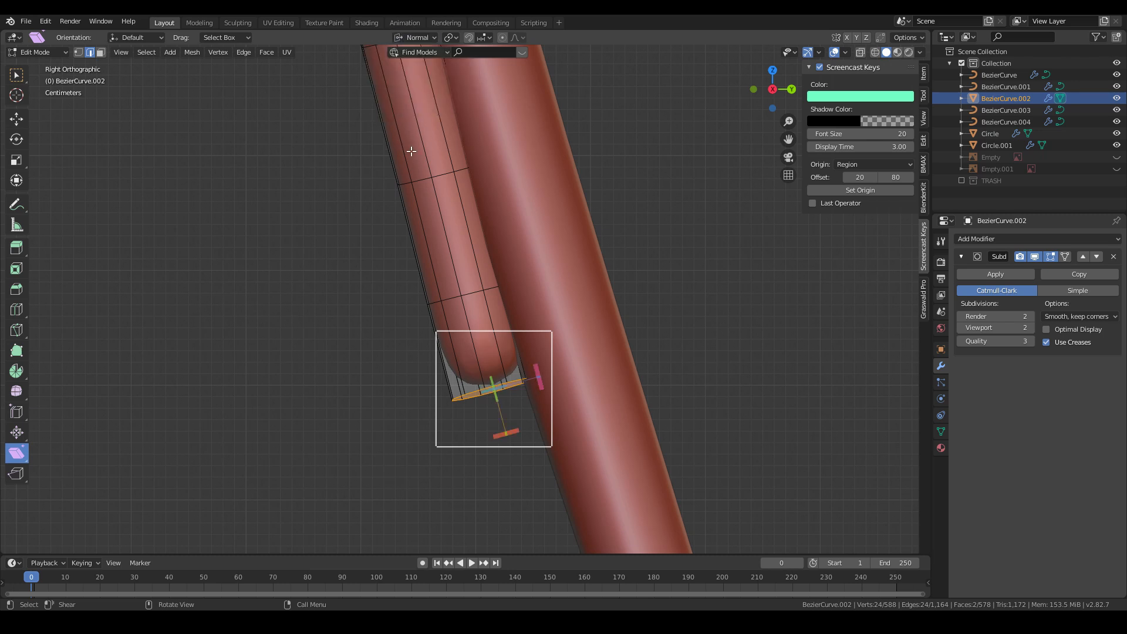
click(418, 37)
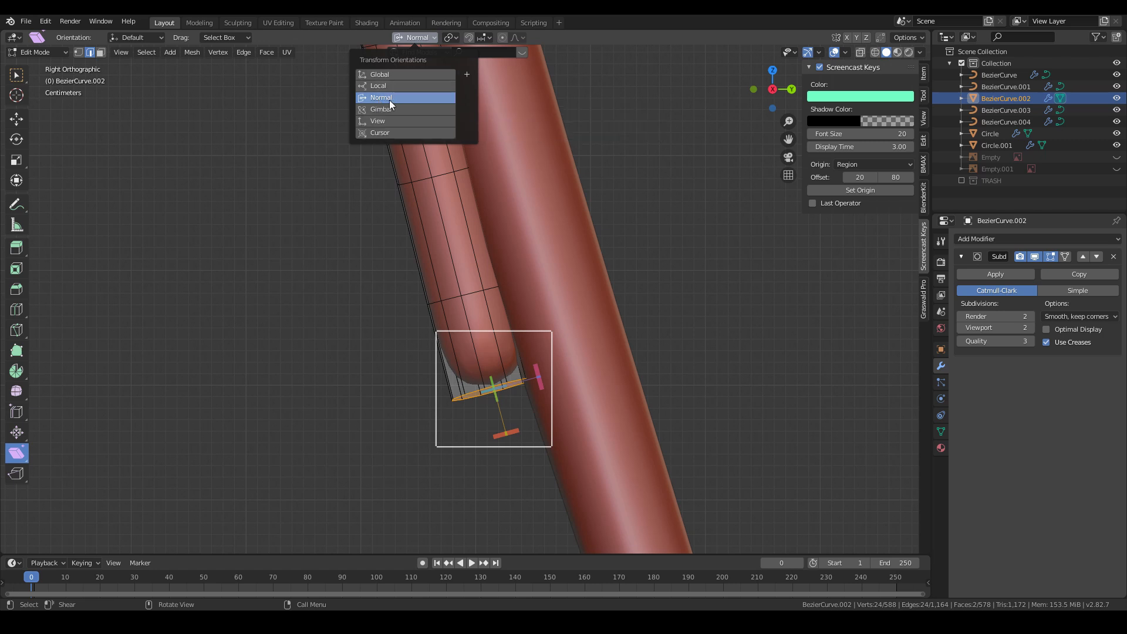
drag(538, 376, 813, 323)
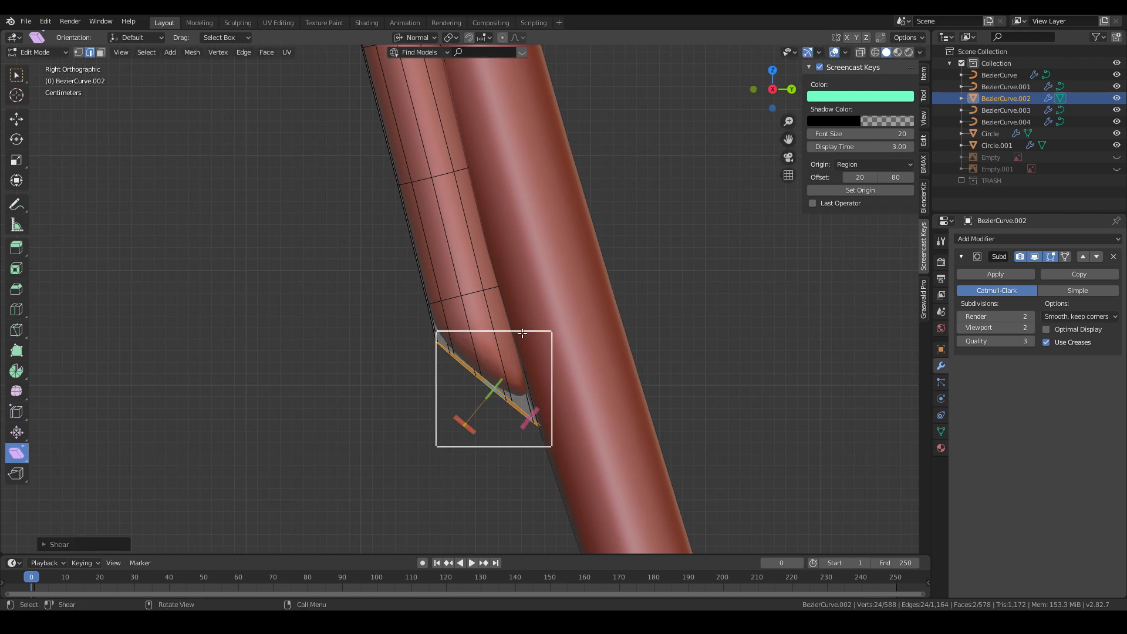
scroll(477, 296, down, 3)
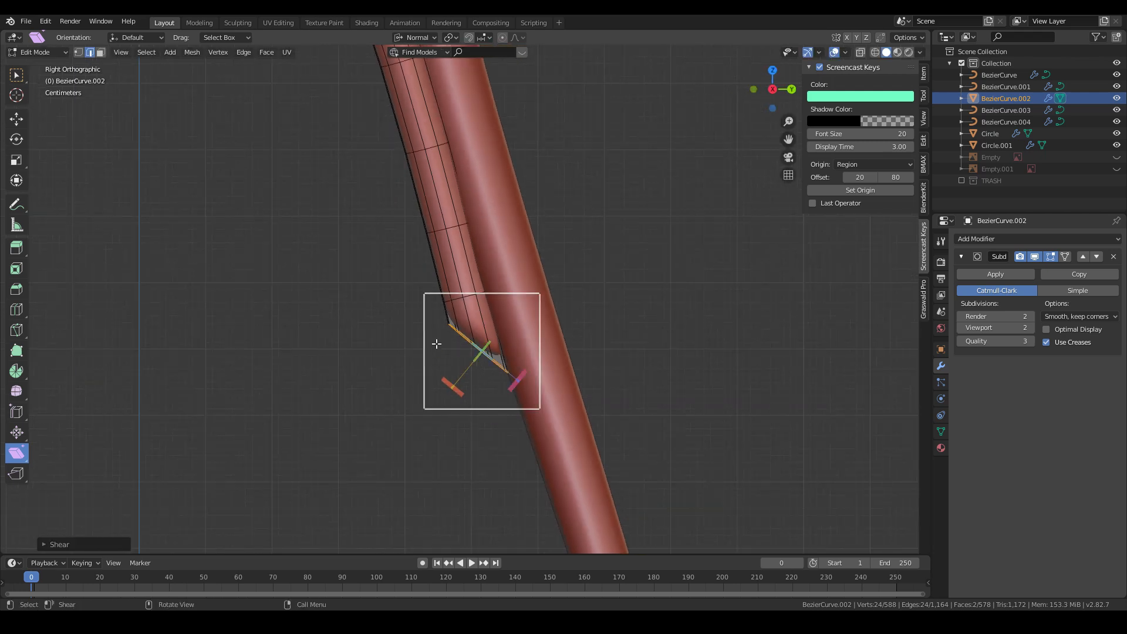
scroll(447, 348, up, 3)
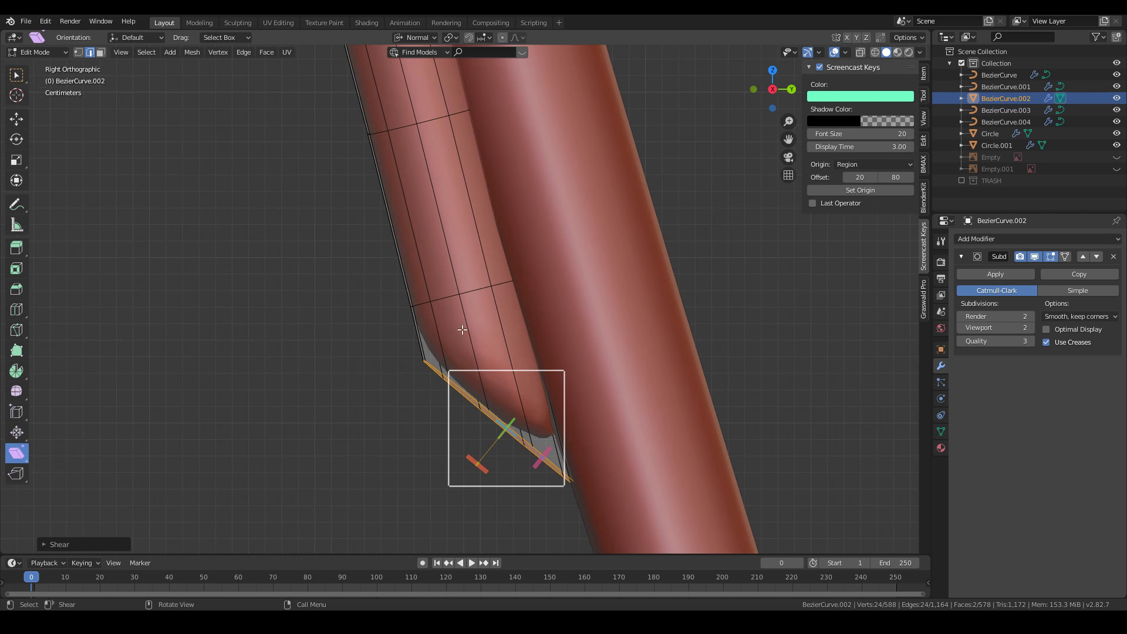
scroll(529, 358, down, 2)
scroll(562, 383, up, 1)
key(ctrl)
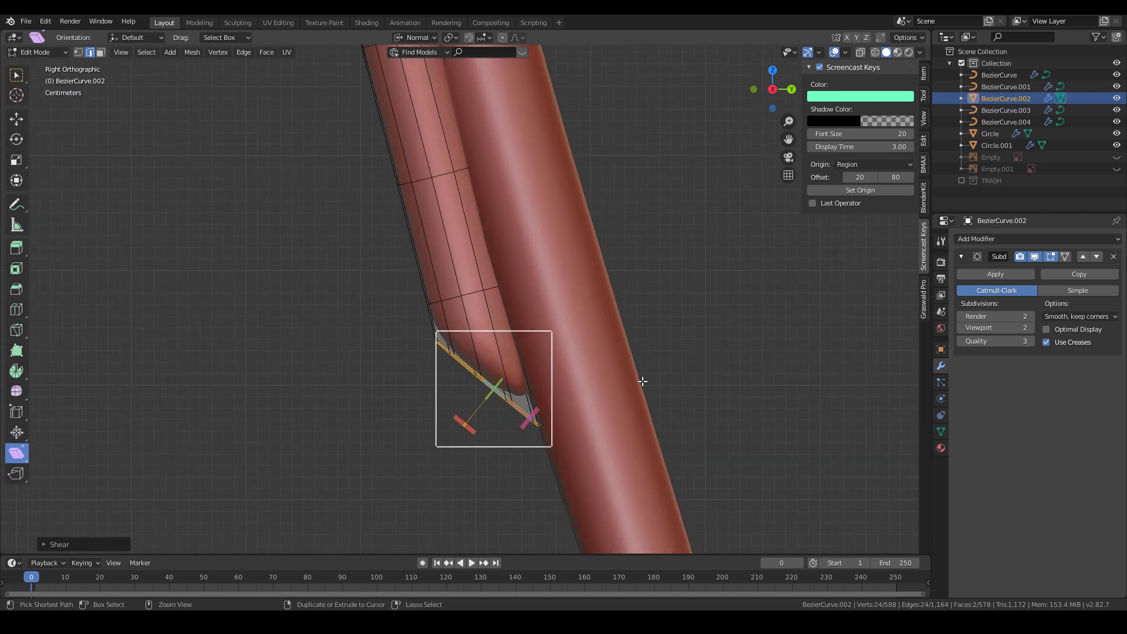
key(ctrl+b)
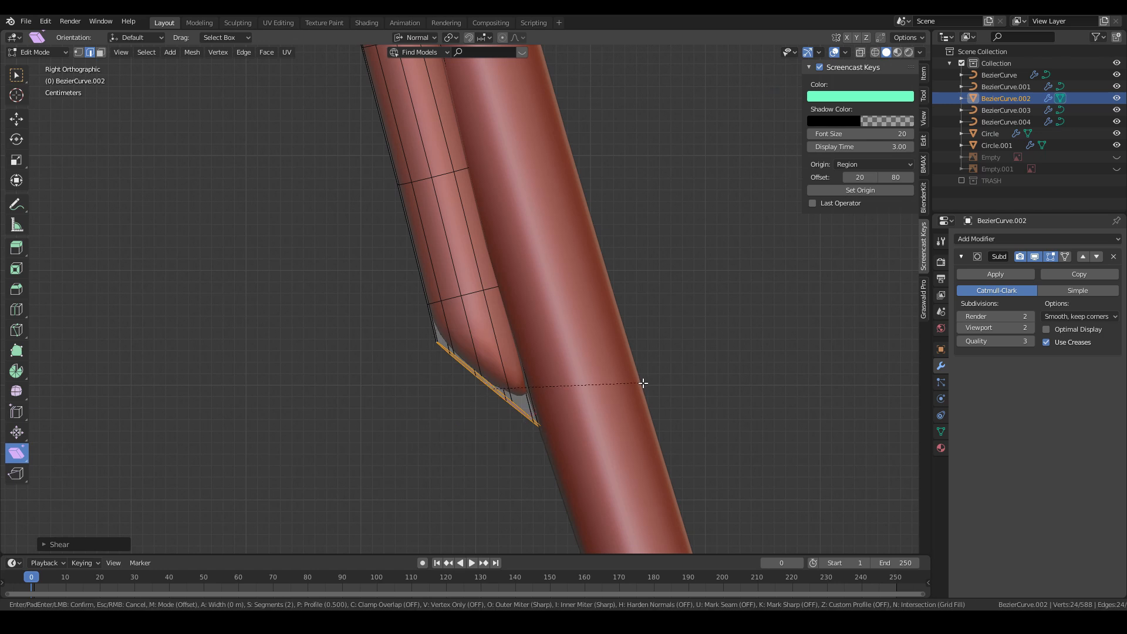
click(652, 388)
click(819, 67)
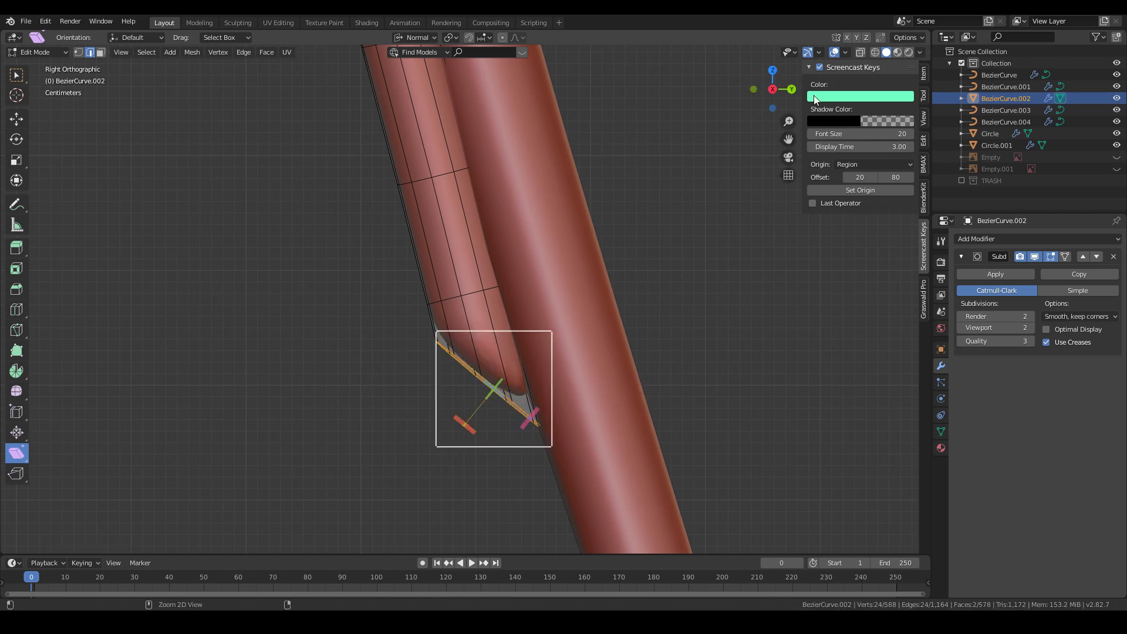
key(ctrl+b)
click(666, 344)
- Bevel the rim edges of the slanted brace end caps about 0.0068 m wide with 2 segments and leave Edit Mode
key(ctrl+b)
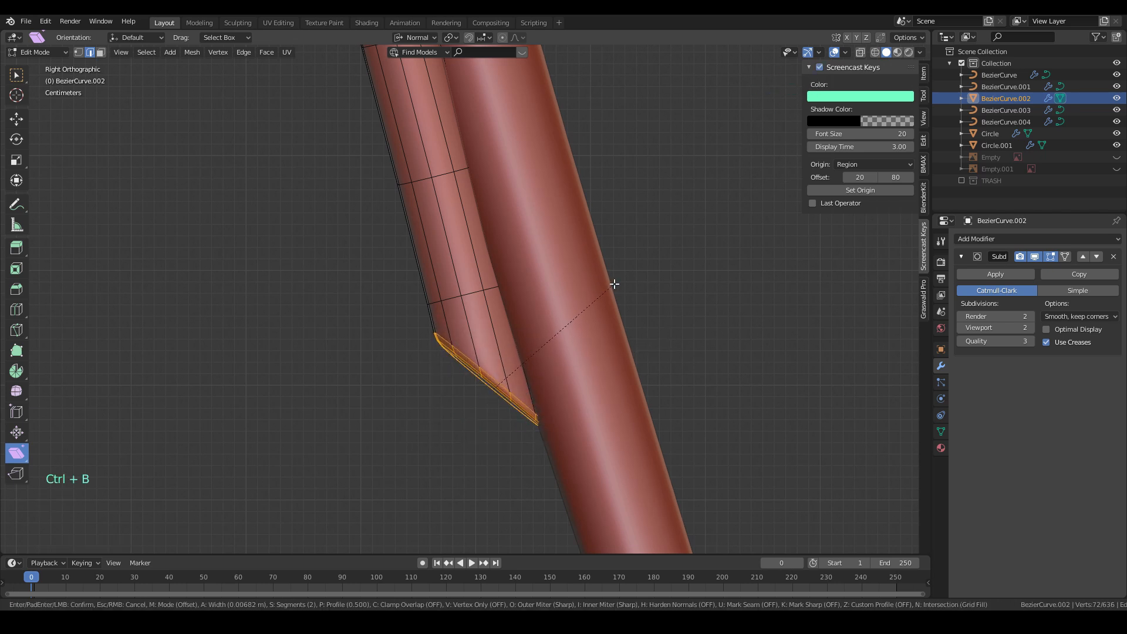
click(613, 284)
key(z)
middle_drag(550, 341, 600, 319)
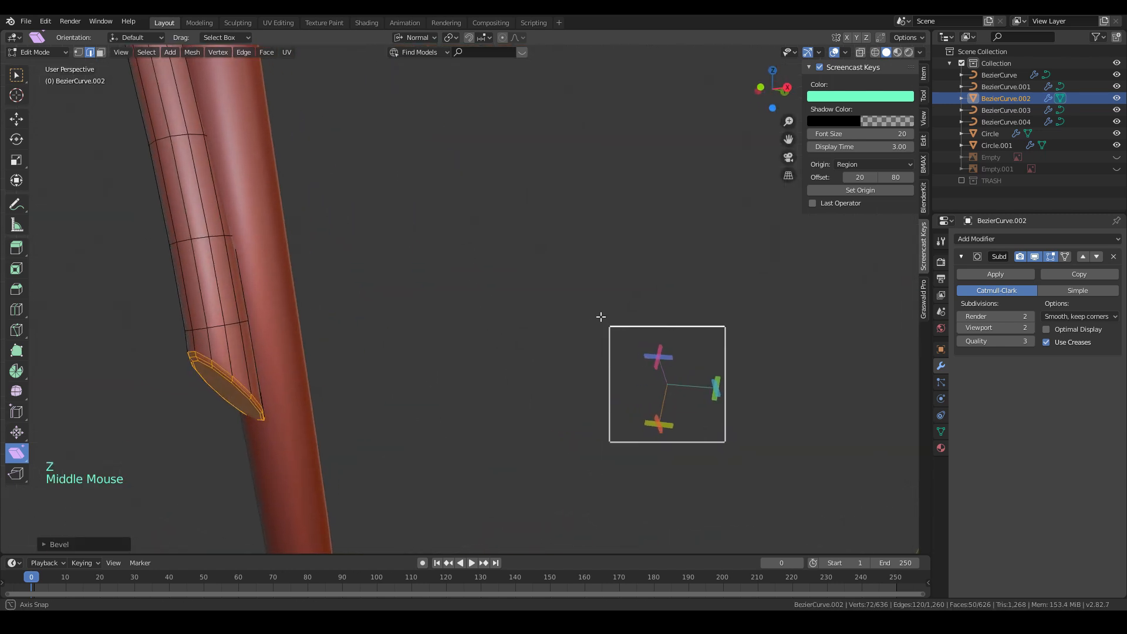
key(Tab)
scroll(600, 319, down, 9)
mouse_move(551, 349)
middle_down()
mouse_move(682, 354)
mouse_move(650, 337)
mouse_move(554, 352)
middle_up()
scroll(487, 298, down, 3)
shift+middle_drag(486, 299, 499, 392)
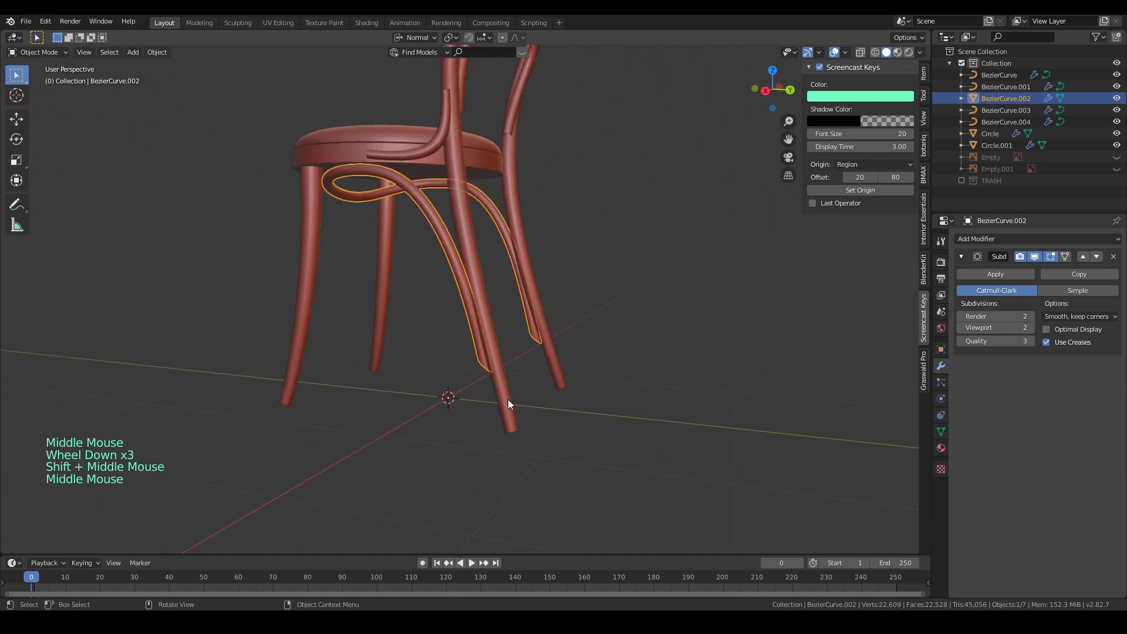
- Select the curve forming the rear legs and backrest and convert it to a mesh
click(512, 410)
scroll(512, 410, up, 2)
key(Tab)
key(Tab)
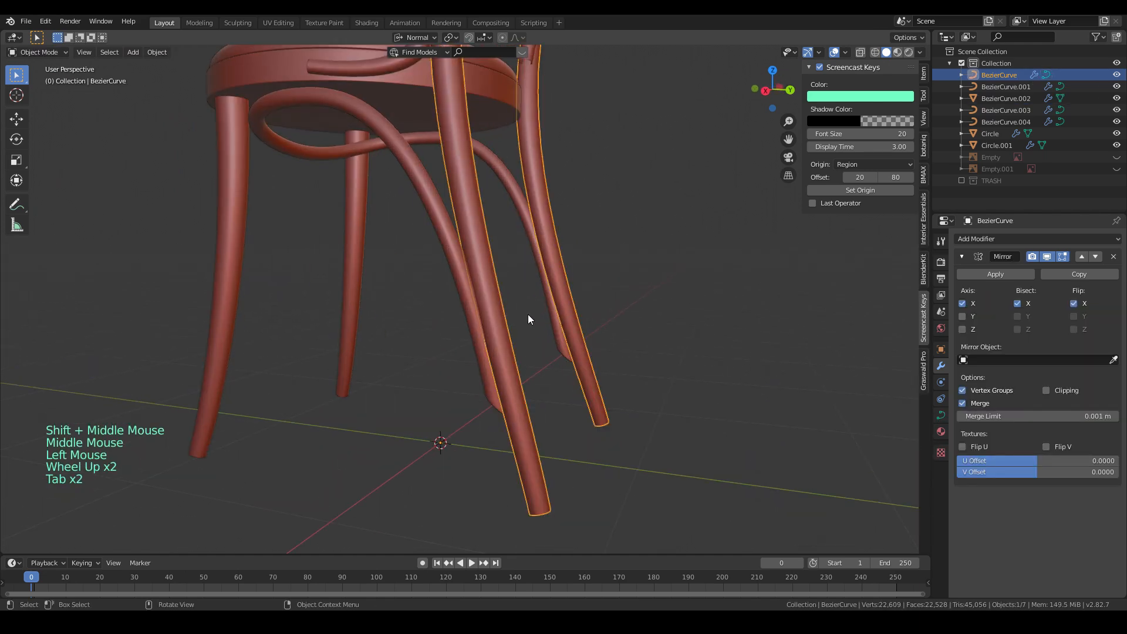
right_click(469, 258)
click(474, 315)
middle_drag(567, 400, 541, 367)
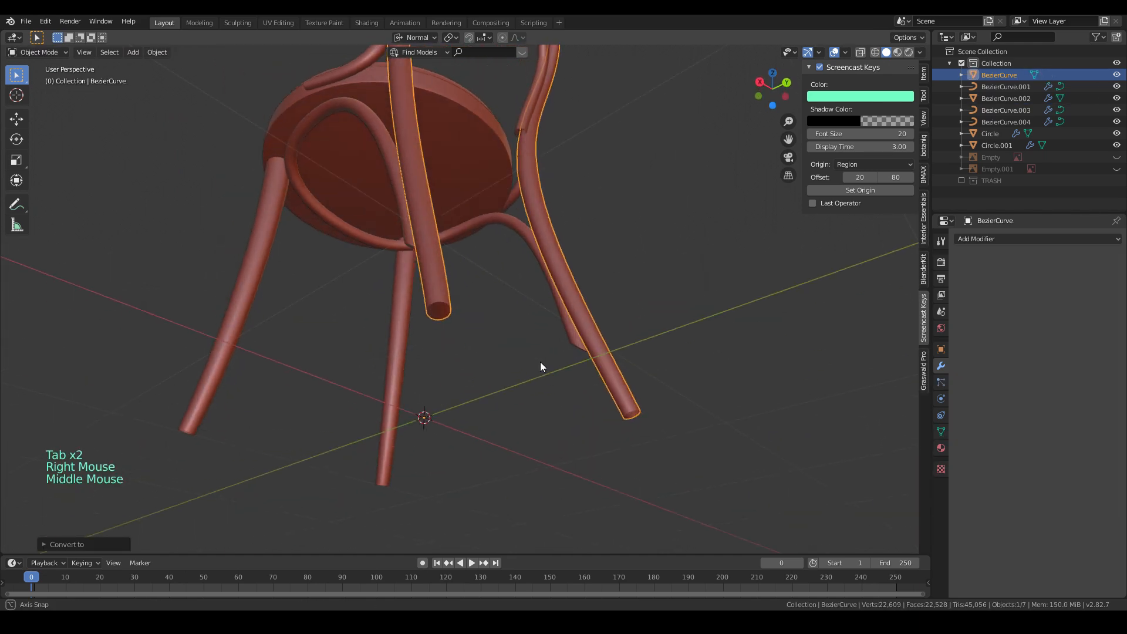
- Select the open rims at the bottom of both rear legs in Edit Mode and fill them with faces
key(Tab)
middle_drag(473, 355, 486, 345)
drag(442, 298, 559, 388)
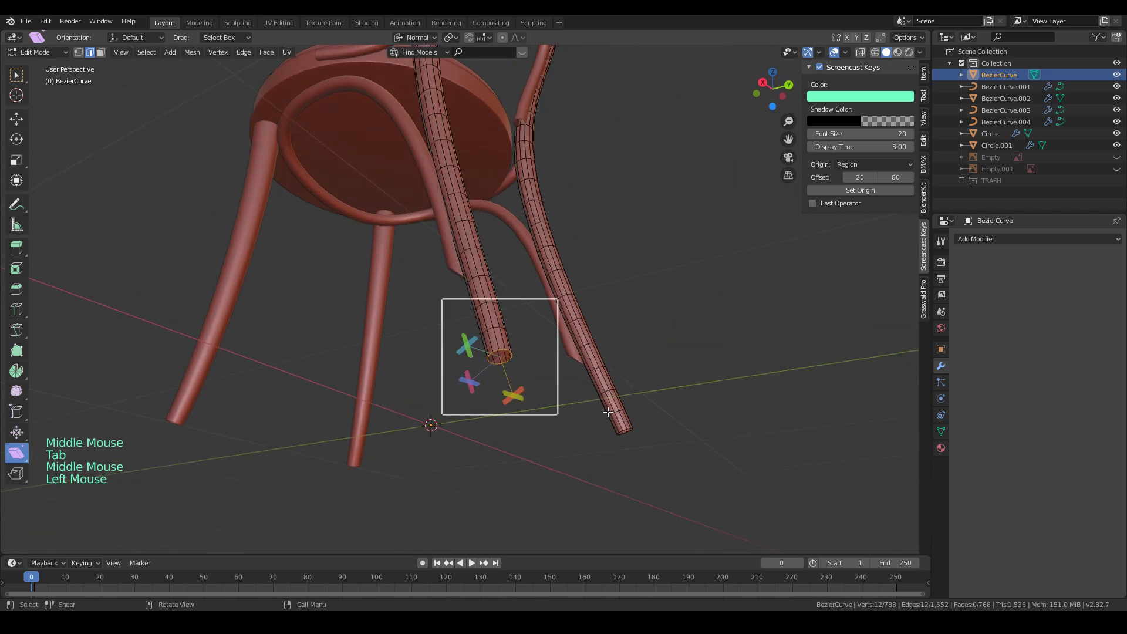
shift+drag(609, 424, 671, 458)
middle_drag(672, 458, 626, 426)
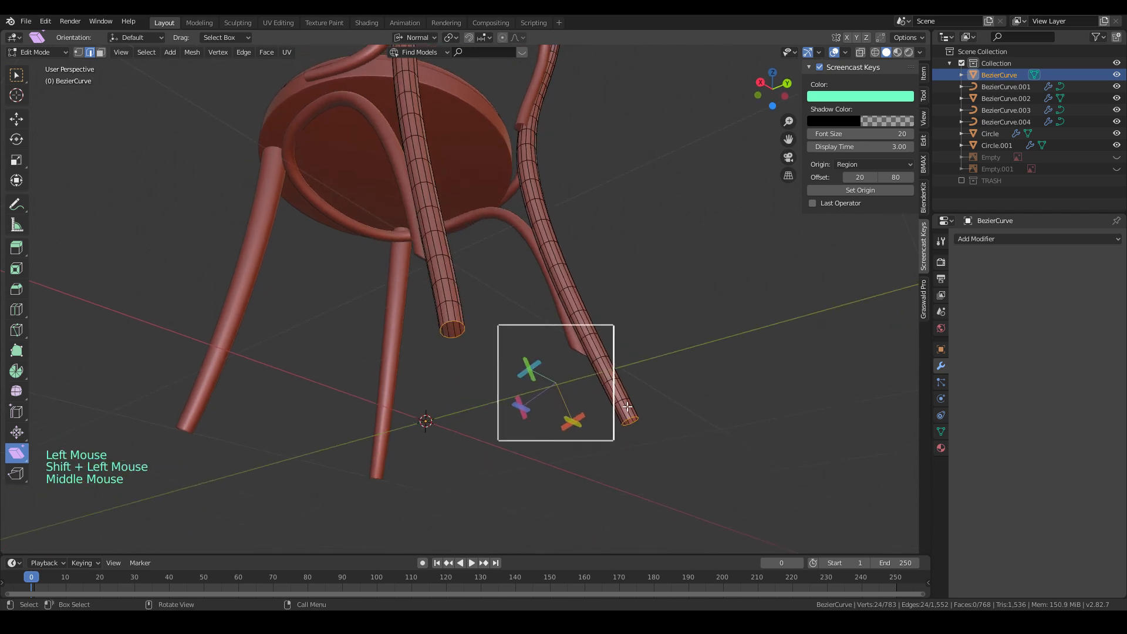
key(f)
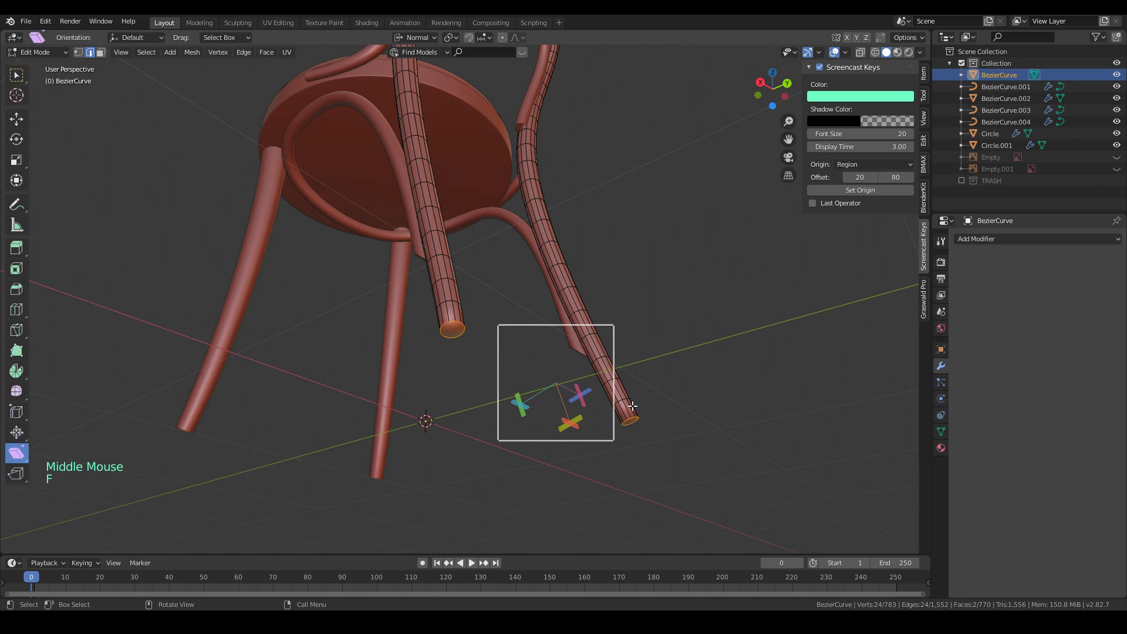
- Shear the rear leg end caps in the right side view until they run parallel to the floor
key(KP_1)
key(KP_3)
shift+middle_drag(455, 432, 447, 269)
scroll(448, 269, up, 10)
shift+middle_drag(352, 257, 594, 328)
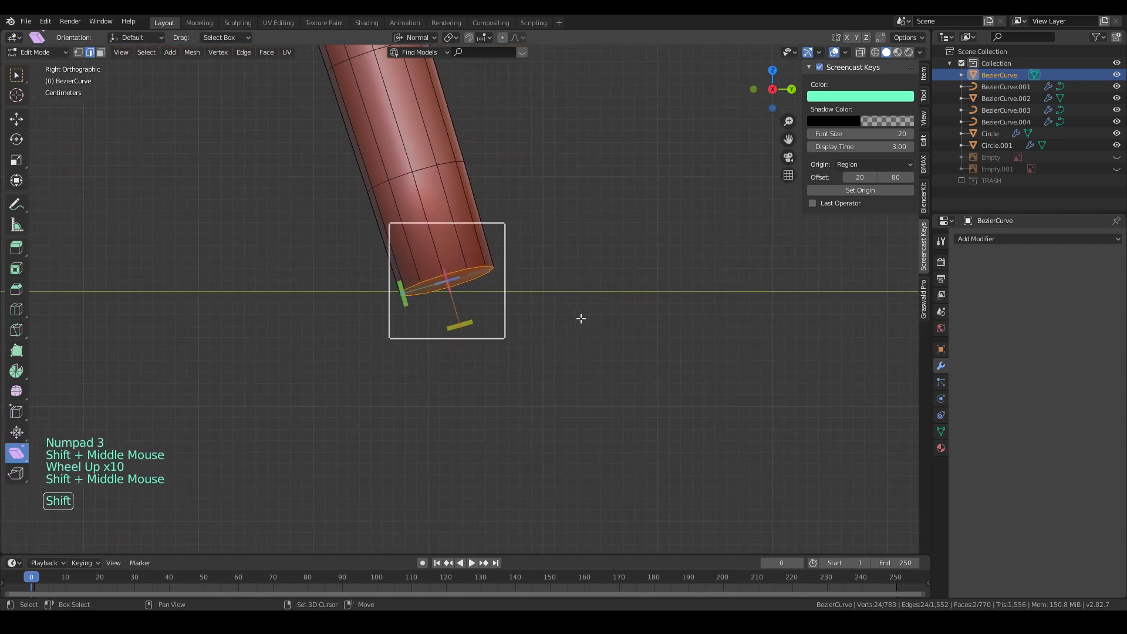
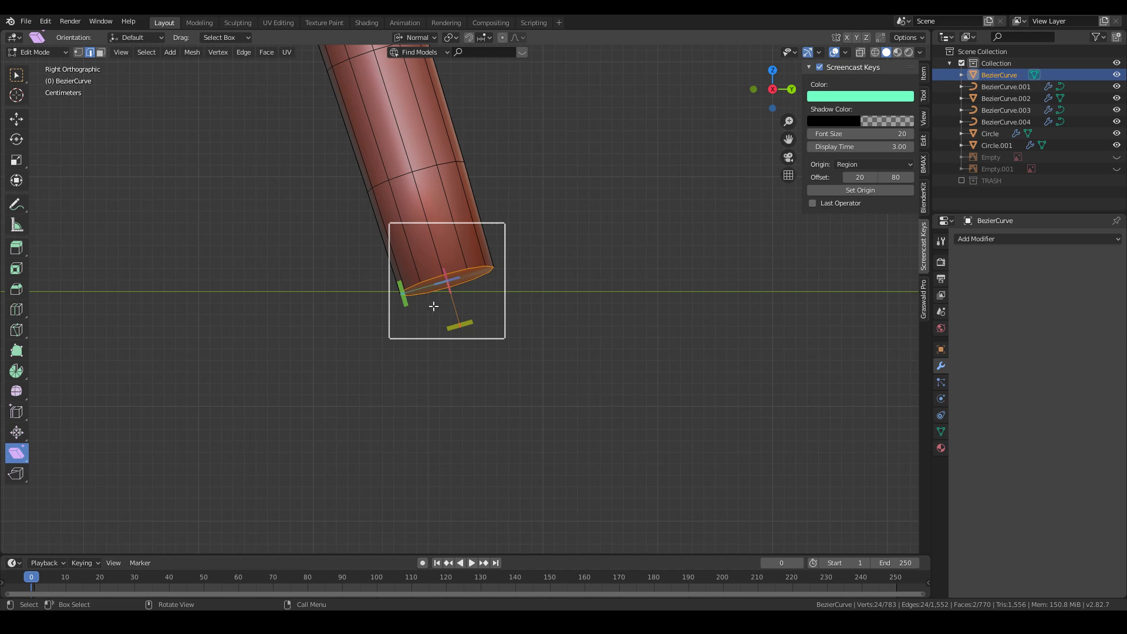
drag(406, 304, 380, 208)
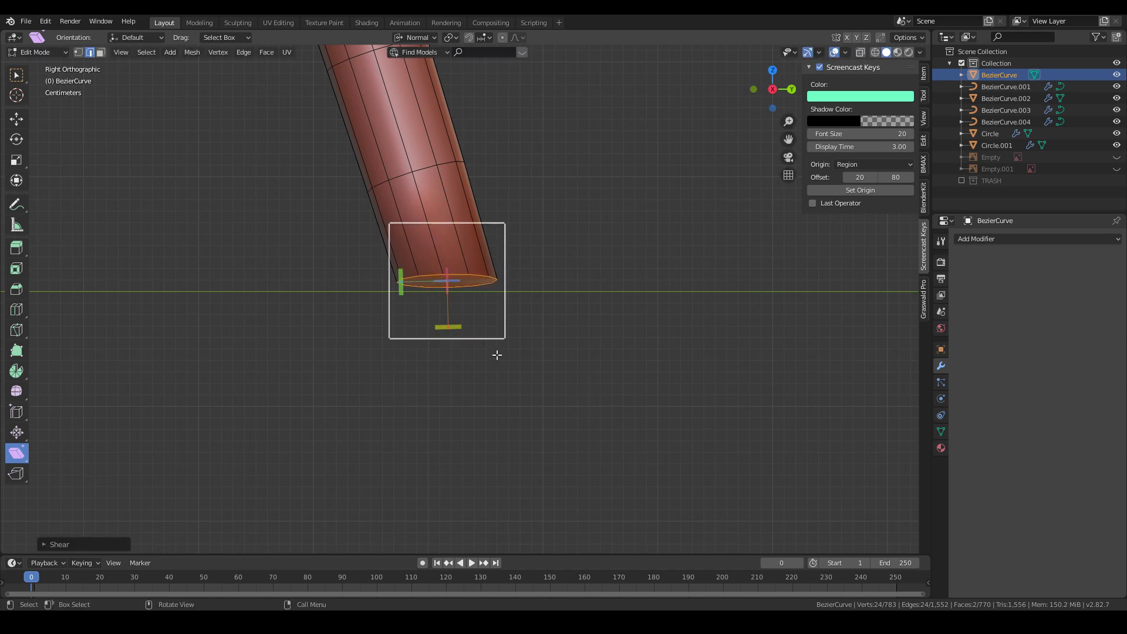
- Try to shear the rear leg end caps in the front wireframe view and undo the shear
key(KP_1)
scroll(498, 347, down, 7)
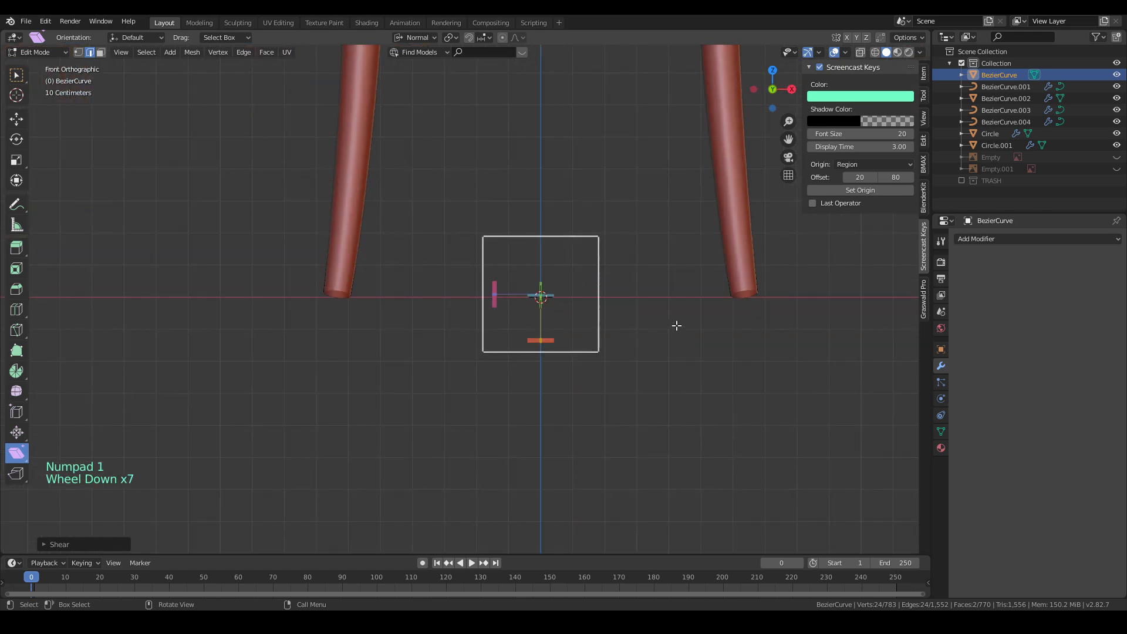
key(z)
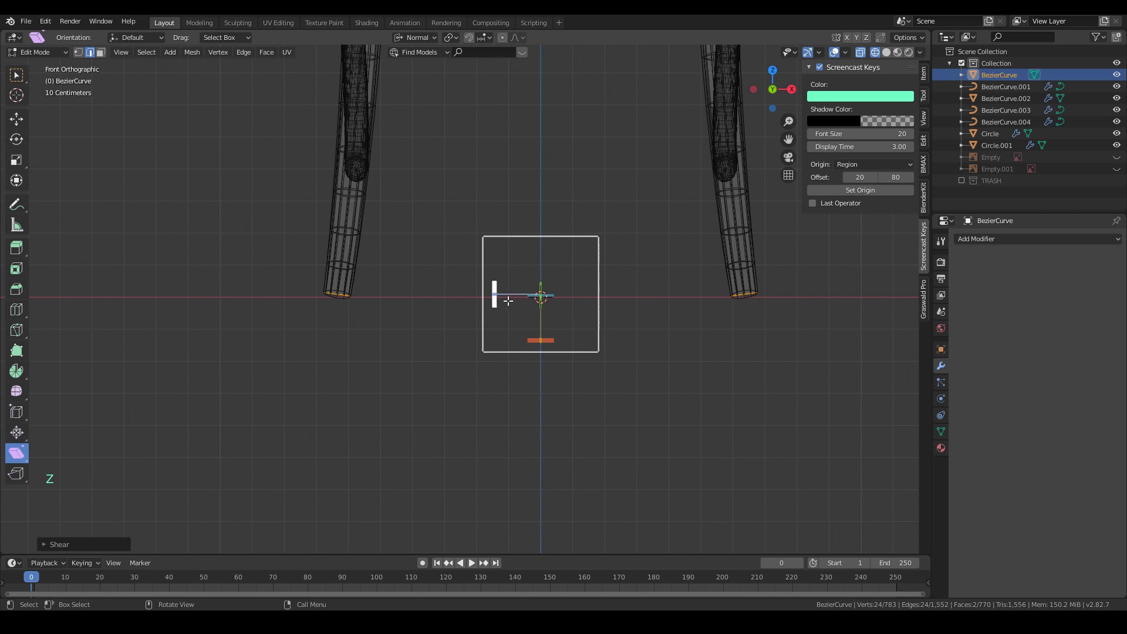
mouse_move(495, 305)
mouse_down()
mouse_move(494, 295)
mouse_move(496, 327)
mouse_move(495, 307)
mouse_up()
key(ctrl+z)
- Scale the rear leg end caps along the Z axis to flatten them
key(s)
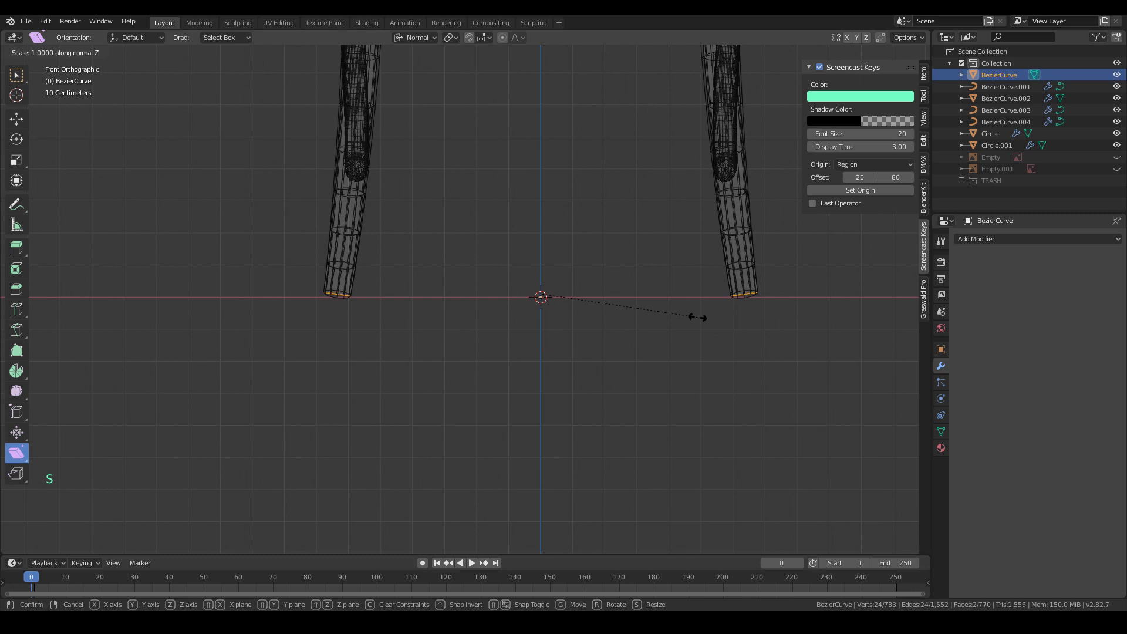
key(z)
key(z)
click(698, 317)
- Move the rear leg end caps down to the floor line in the right side view and scale them along Z again
key(KP_3)
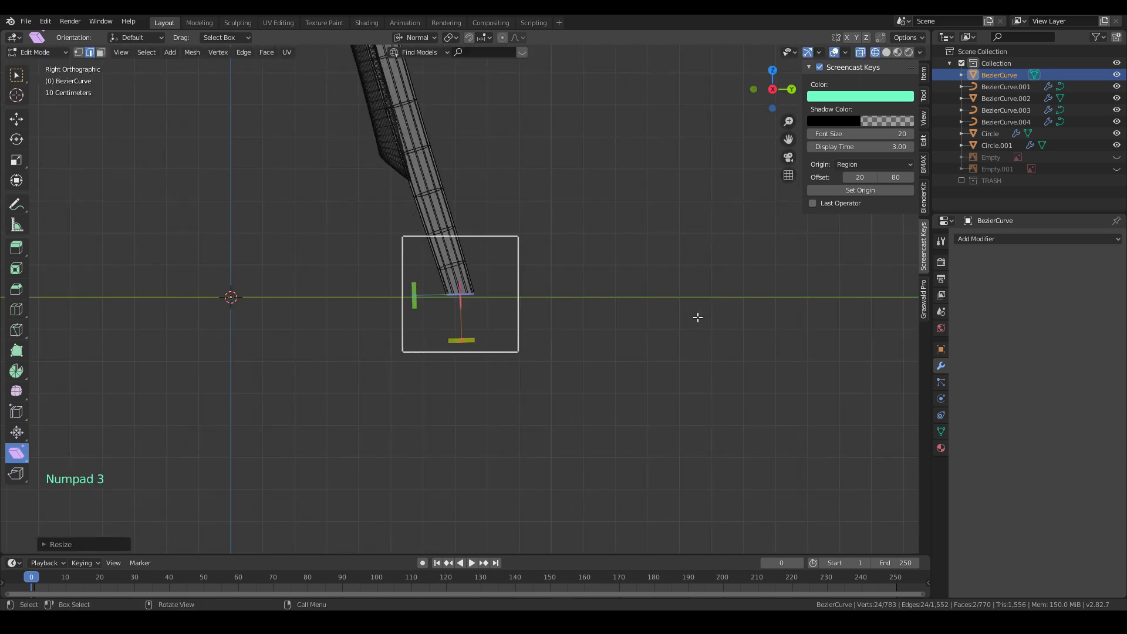
scroll(698, 317, up, 3)
key(z)
scroll(473, 302, up, 3)
key(g)
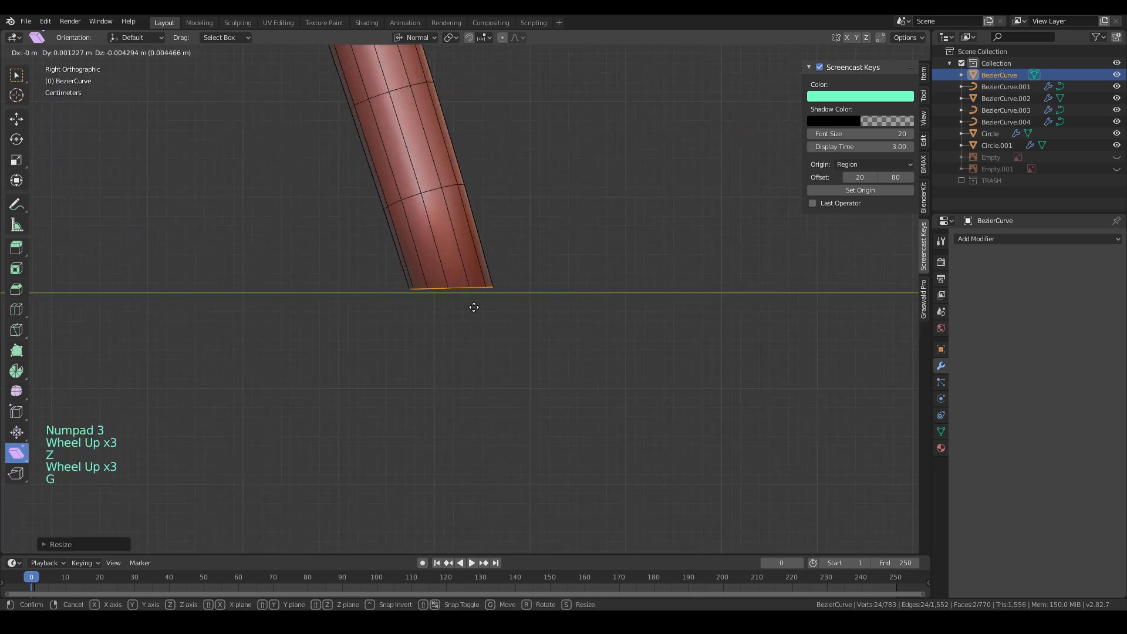
click(472, 307)
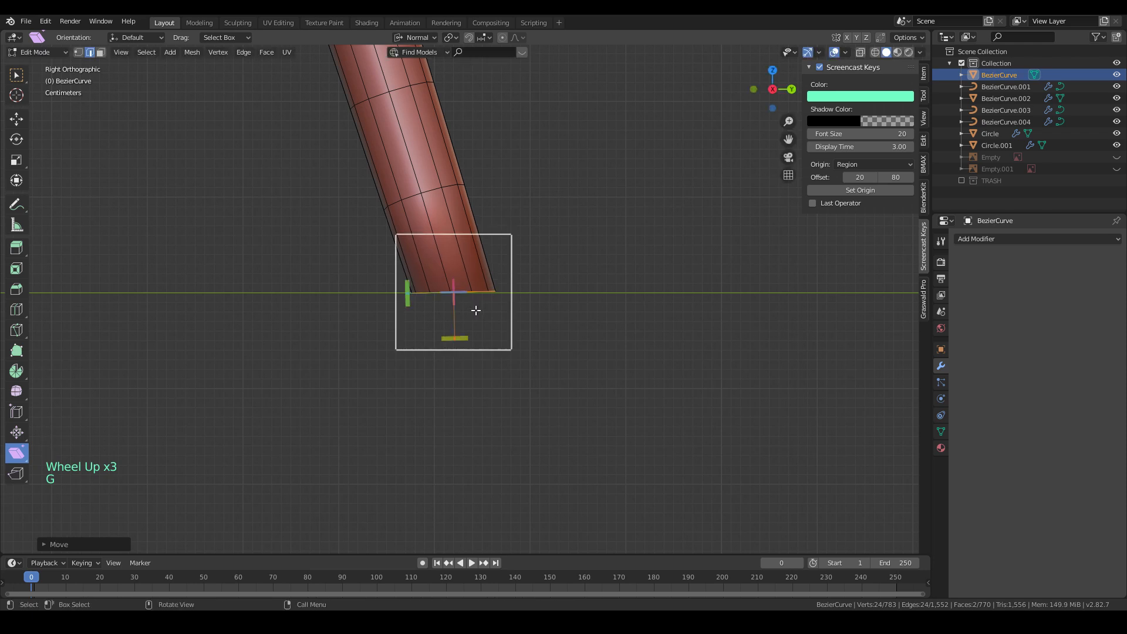
key(s)
key(z)
click(527, 305)
- Switch to the Select tool and vertex mode and box-select the rear leg end vertices in wireframe
click(16, 75)
scroll(450, 302, up, 2)
key(z)
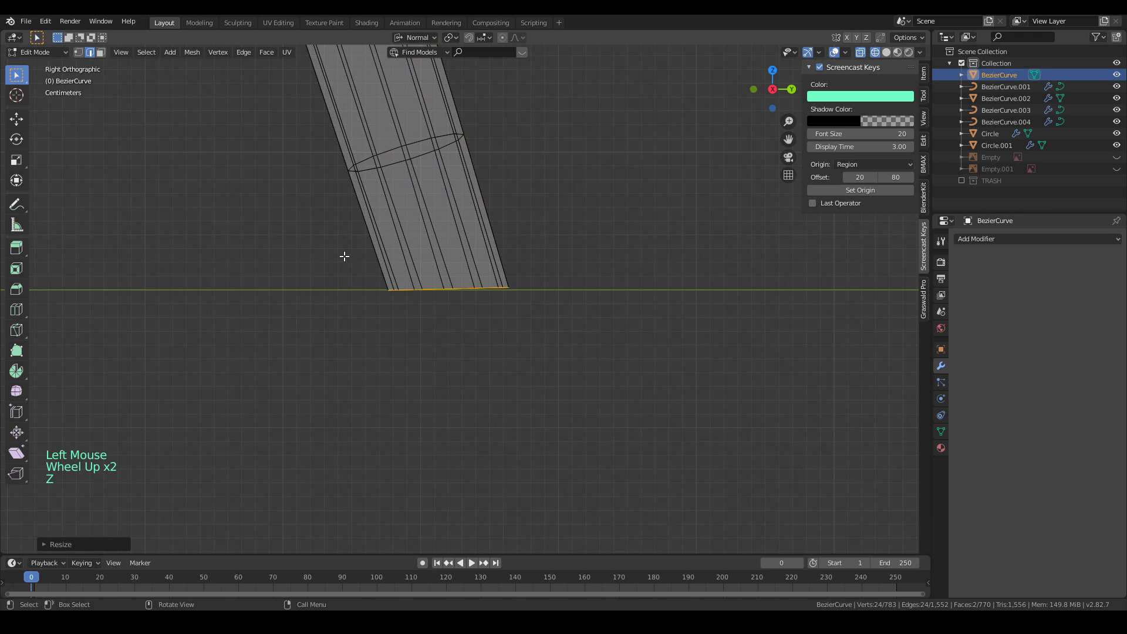
key(1)
drag(360, 259, 649, 372)
- Try to flatten the selected leg end vertices by scaling them to 0 along the normal Z axis
key(s)
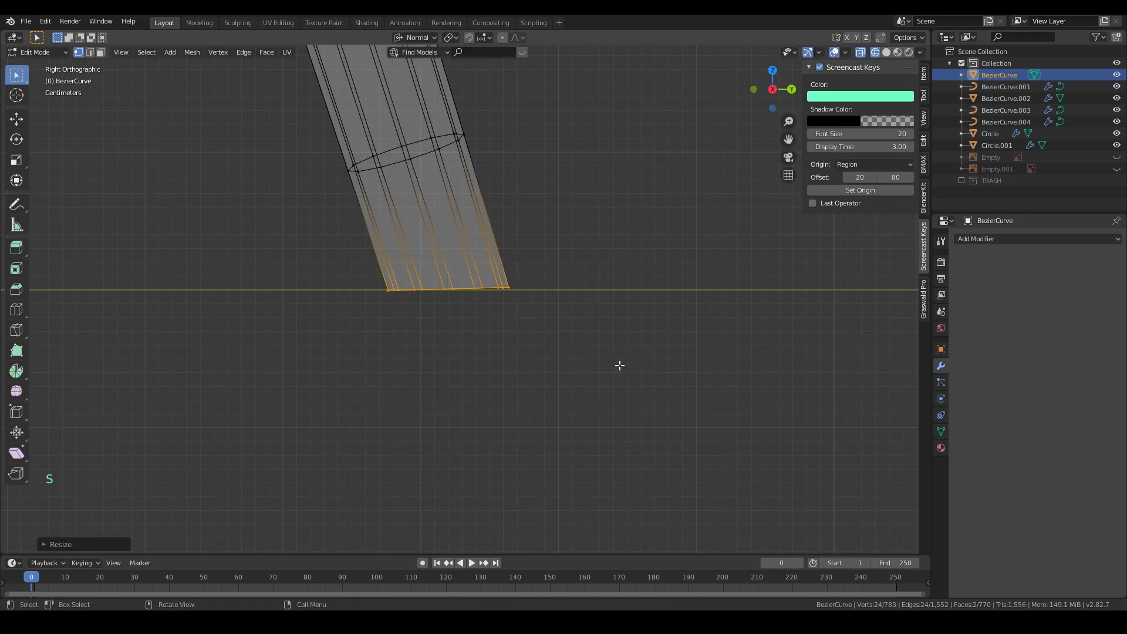
click(526, 279)
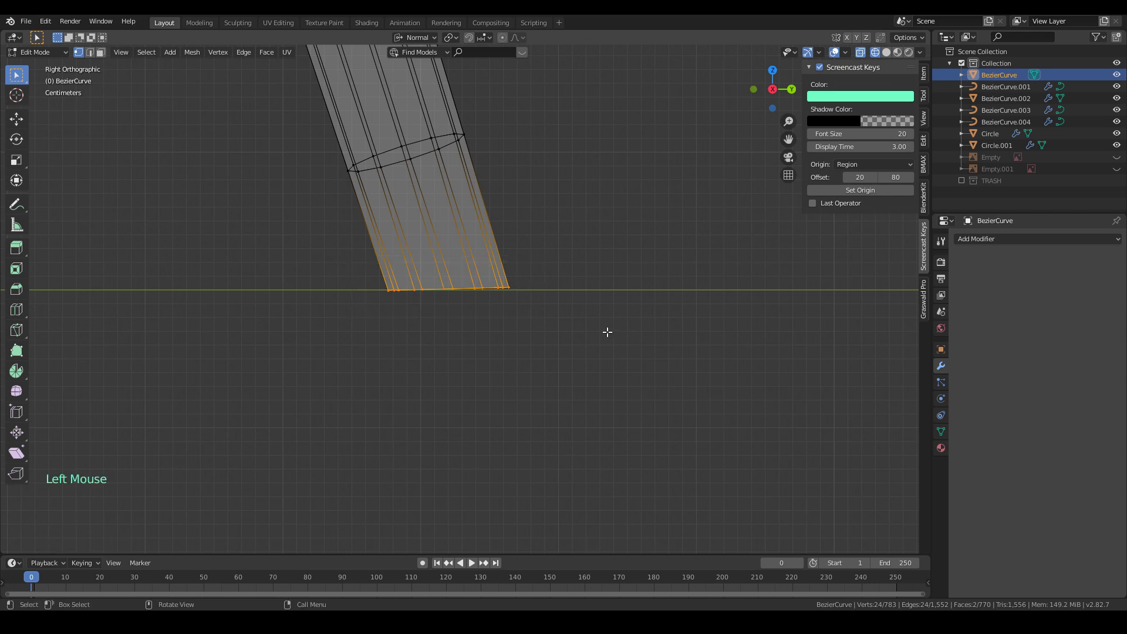
key(g)
key(s)
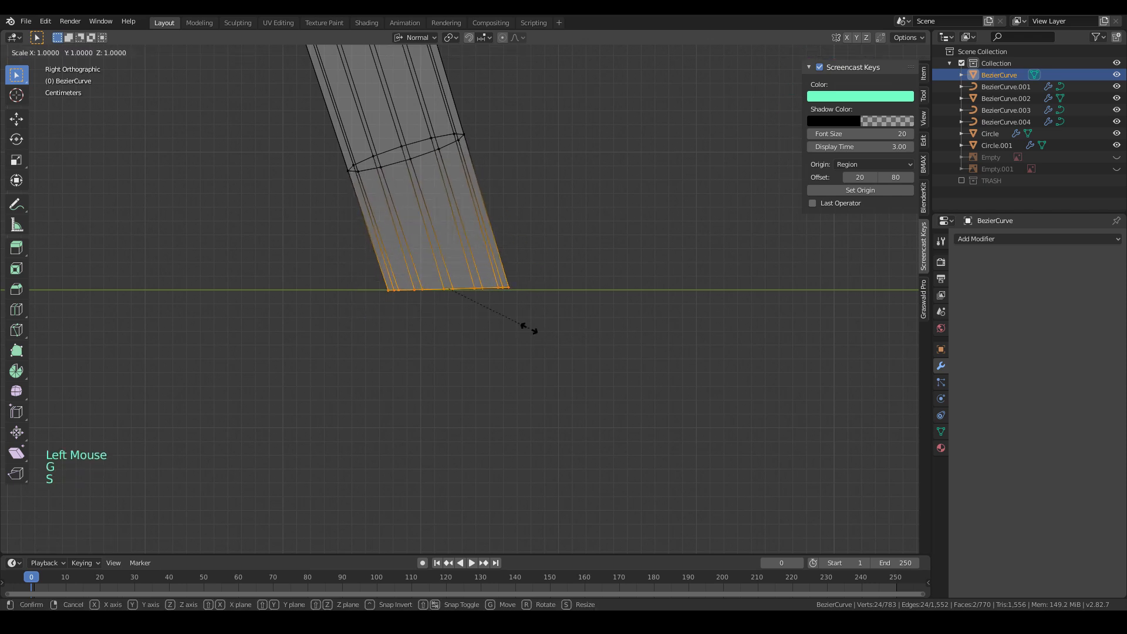
key(z)
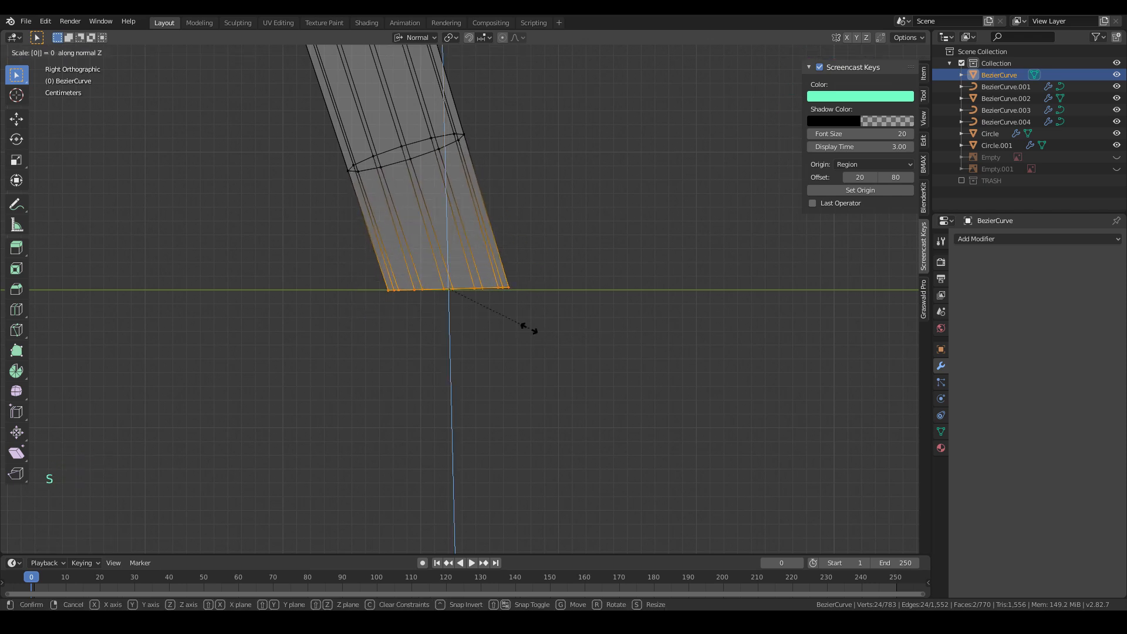
key(Return)
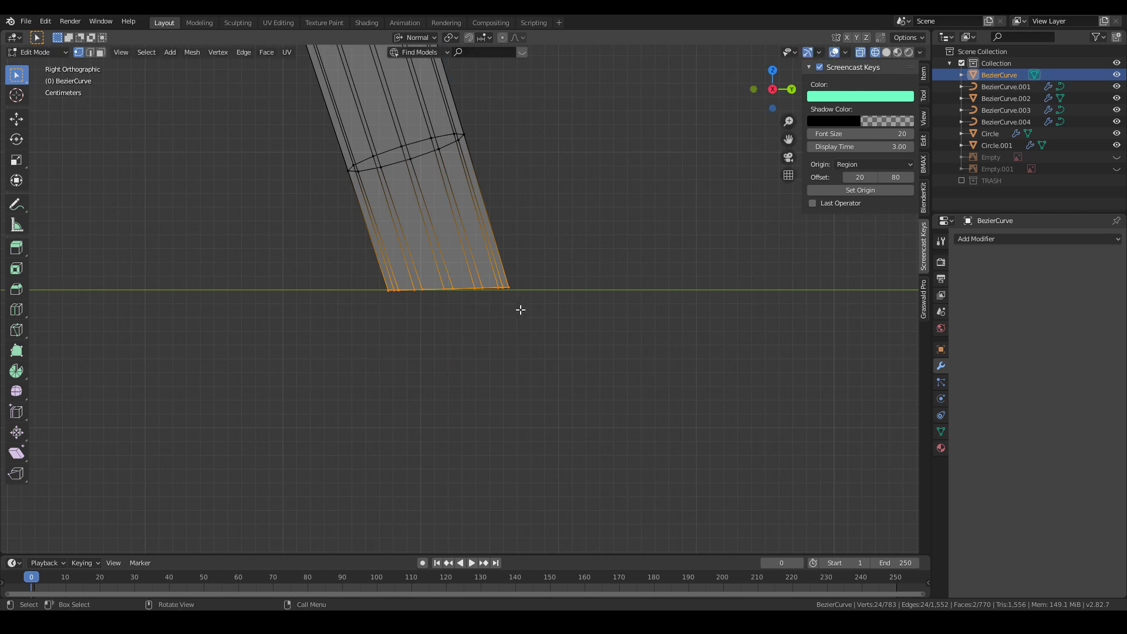
- Set the transform orientation to Global and scale the leg end vertices to 0 along Z
click(418, 37)
click(422, 75)
key(s)
key(z)
key(0)
key(Return)
- Bevel the rims of the flattened rear leg ends about 0.0038 m wide with 2 segments and leave Edit Mode
key(z)
click(780, 300)
key(ctrl)
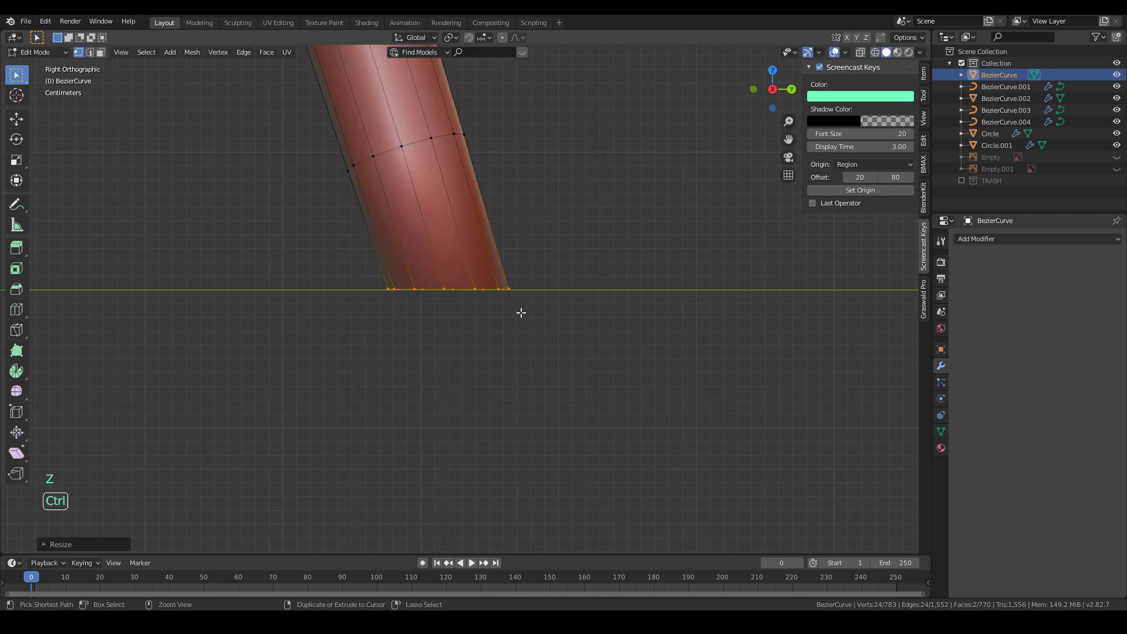
key(ctrl+b)
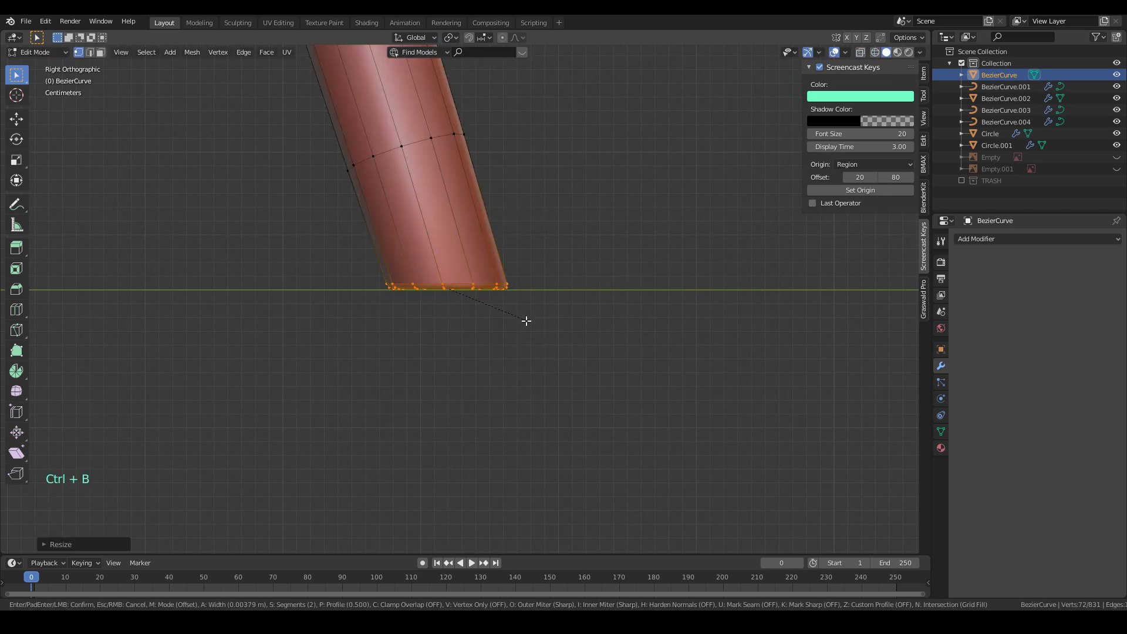
key(Tab)
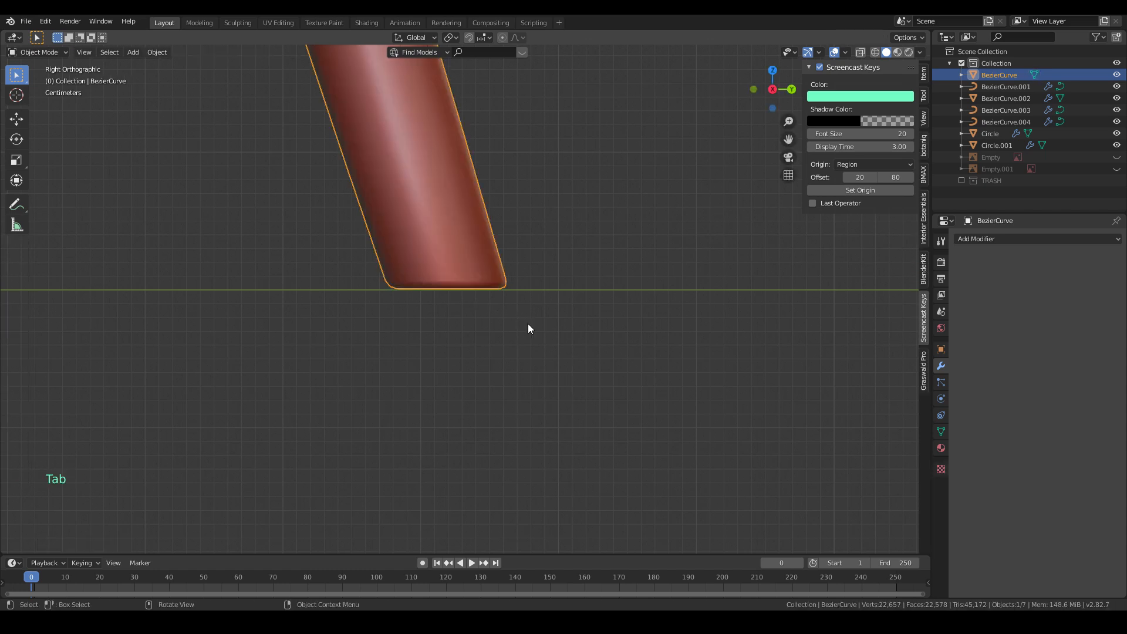
- Add a level 2 Subdivision Surface modifier to the rear legs and backrest
scroll(540, 334, down, 5)
shift+middle_drag(551, 343, 674, 523)
scroll(622, 476, down, 5)
scroll(623, 476, down, 3)
shift+middle_drag(523, 378, 883, 360)
shift+scroll(511, 162, up, 4)
scroll(540, 205, up, 5)
middle_drag(540, 206, 699, 240)
middle_drag(699, 240, 669, 282)
mouse_move(675, 242)
middle_down()
mouse_move(636, 229)
mouse_move(647, 264)
mouse_move(664, 235)
middle_up()
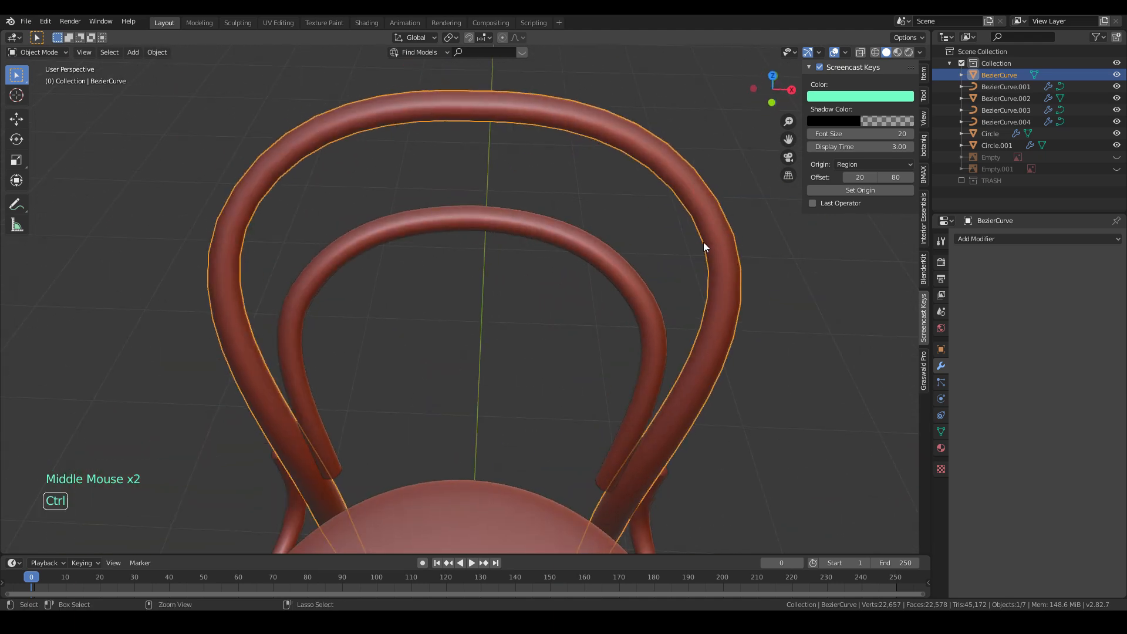
key(ctrl+2)
- Box-select the seam vertices at the top centre of the outer backrest in Edit Mode, using the front wireframe view
scroll(629, 199, down, 2)
middle_drag(719, 294, 430, 268)
scroll(630, 200, down, 2)
scroll(430, 268, up, 2)
scroll(582, 269, up, 8)
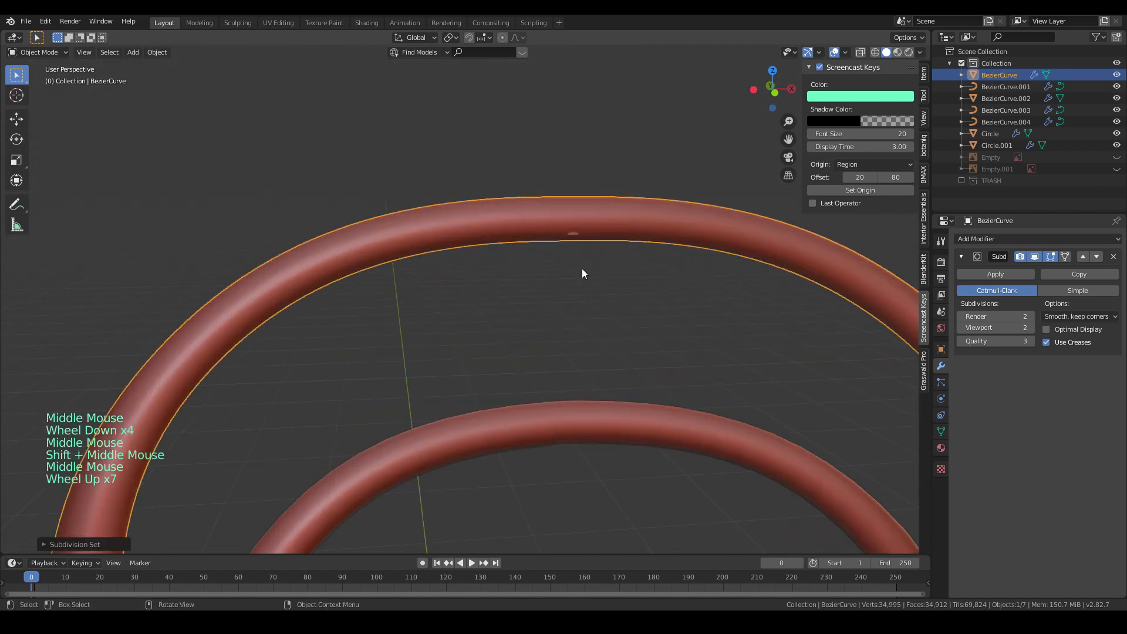
key(Tab)
mouse_move(617, 234)
shift+middle_down()
mouse_move(667, 196)
mouse_move(474, 302)
mouse_move(428, 231)
shift+middle_up()
key(z)
key(KP_1)
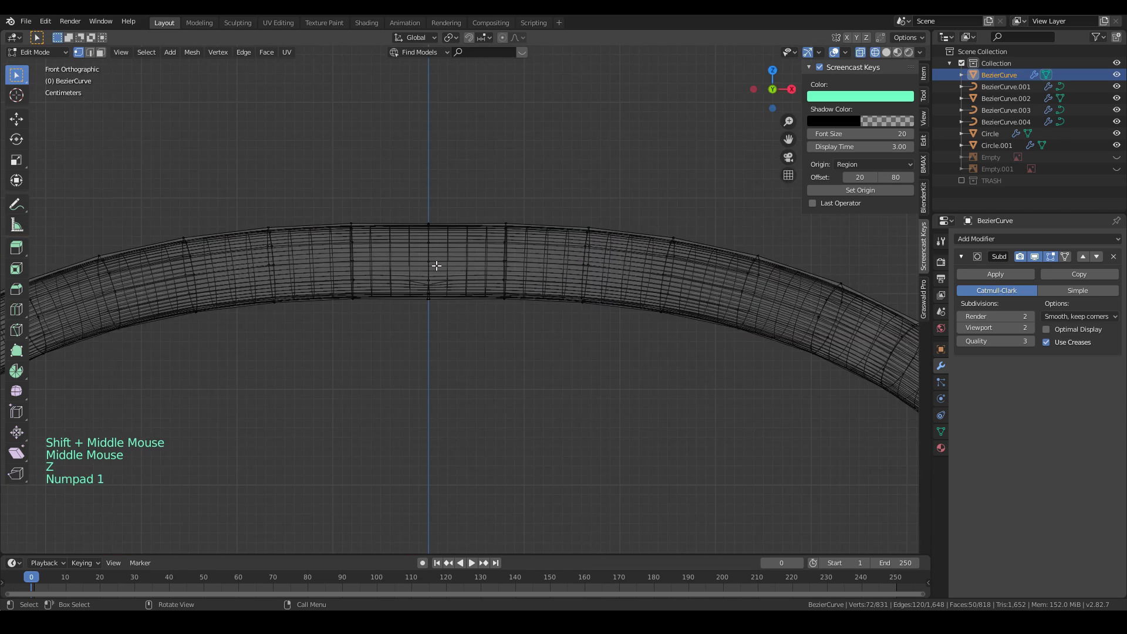
key(z)
scroll(411, 287, up, 4)
key(z)
drag(362, 123, 448, 372)
key(z)
drag(350, 132, 449, 368)
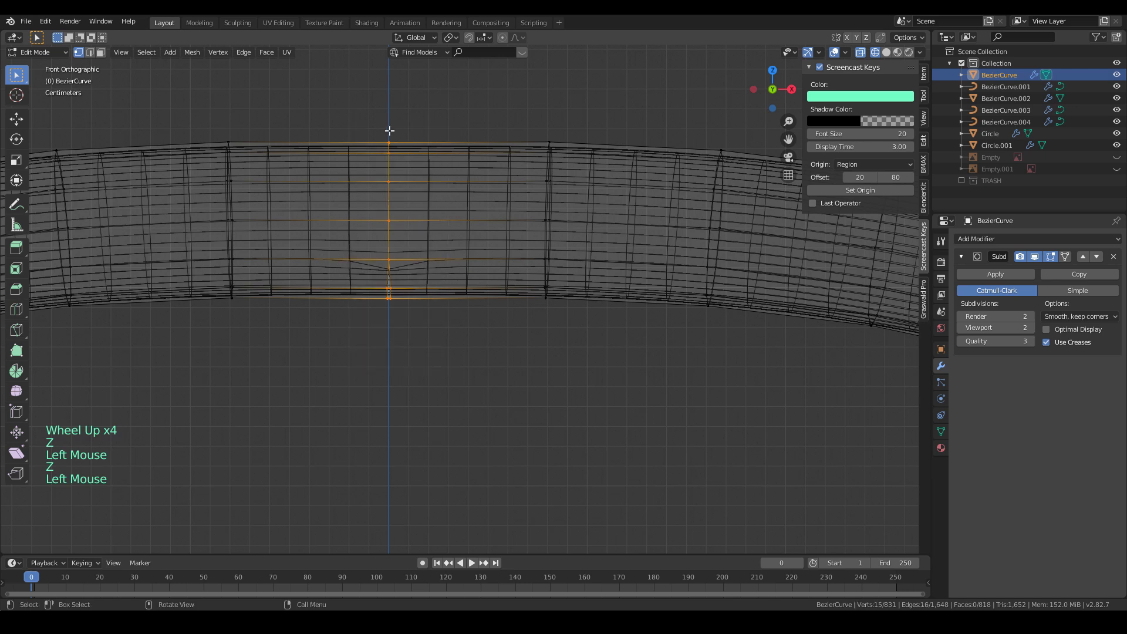
drag(360, 98, 435, 401)
drag(360, 137, 428, 361)
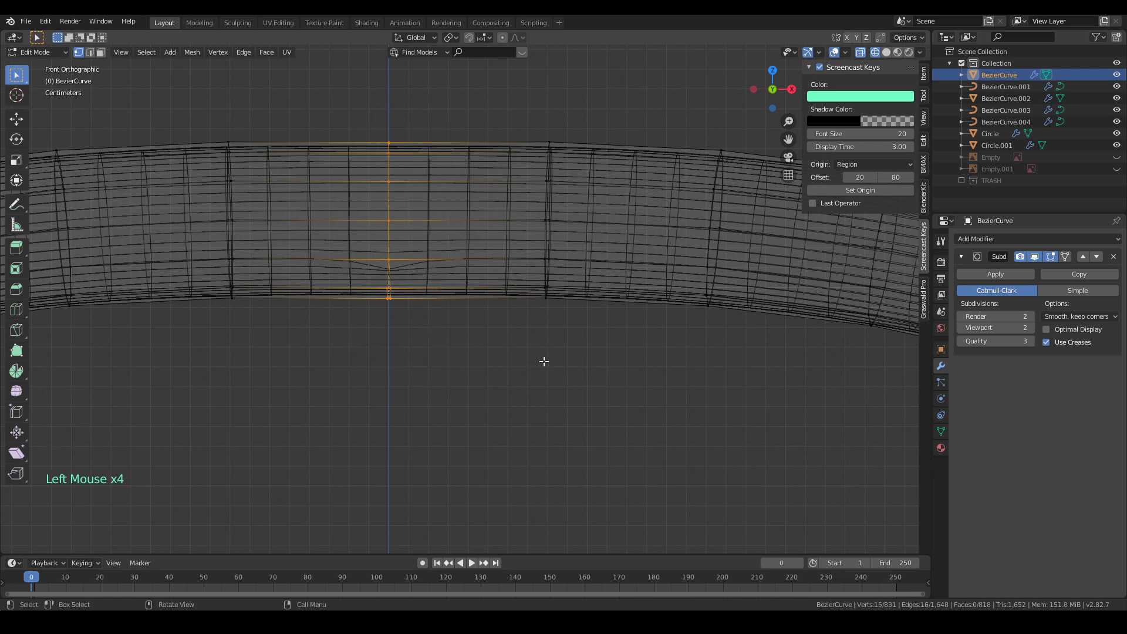
- Scale the backrest seam vertices to 0 along X to align them on the centre line
key(s)
key(x)
key(0)
key(Return)
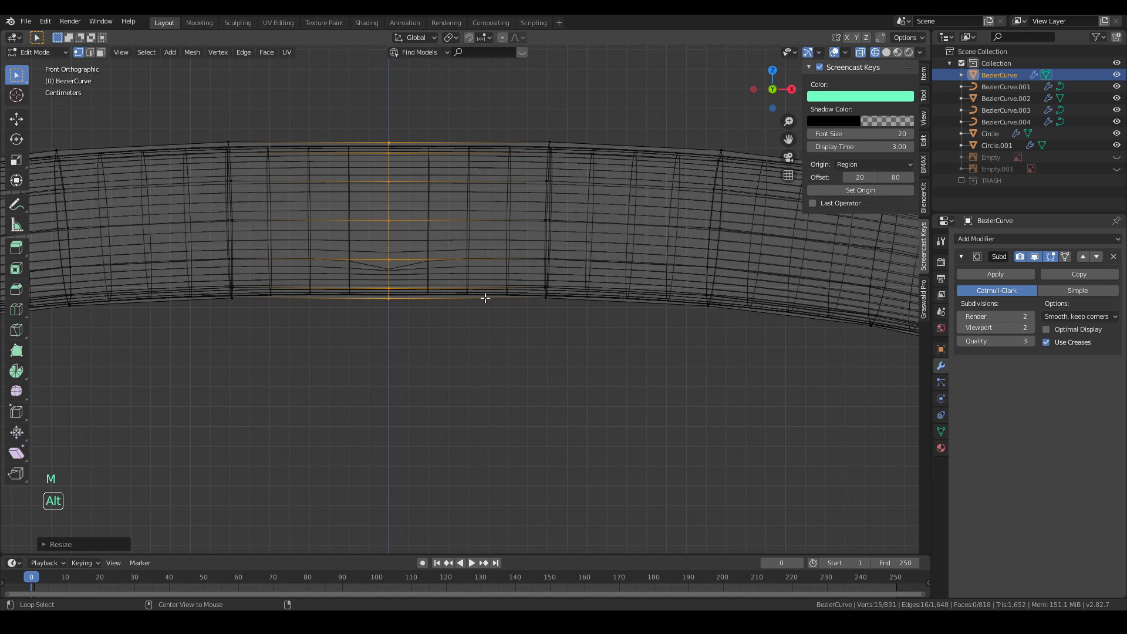
- Merge the backrest seam vertices by distance, return to solid shading and leave Edit Mode
key(alt+m)
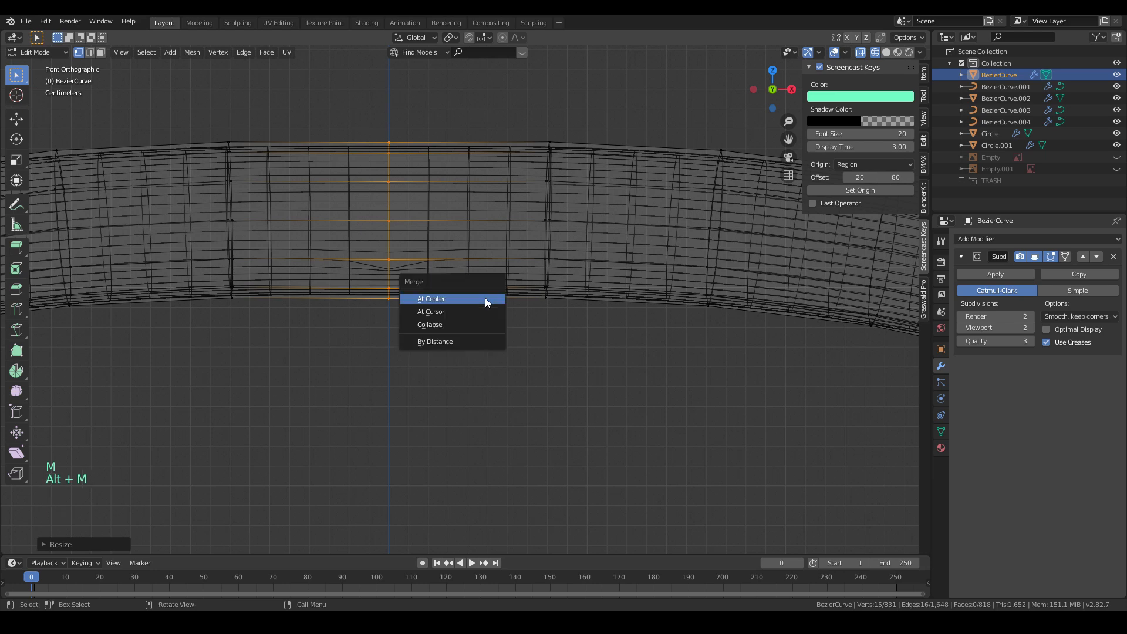
click(459, 341)
scroll(435, 261, down, 3)
key(z)
scroll(502, 272, down, 4)
key(Tab)
- Select the inner backrest arch curve and convert it to a mesh
scroll(501, 273, down, 4)
shift+middle_drag(546, 385, 511, 306)
scroll(558, 166, down, 5)
middle_drag(511, 306, 607, 288)
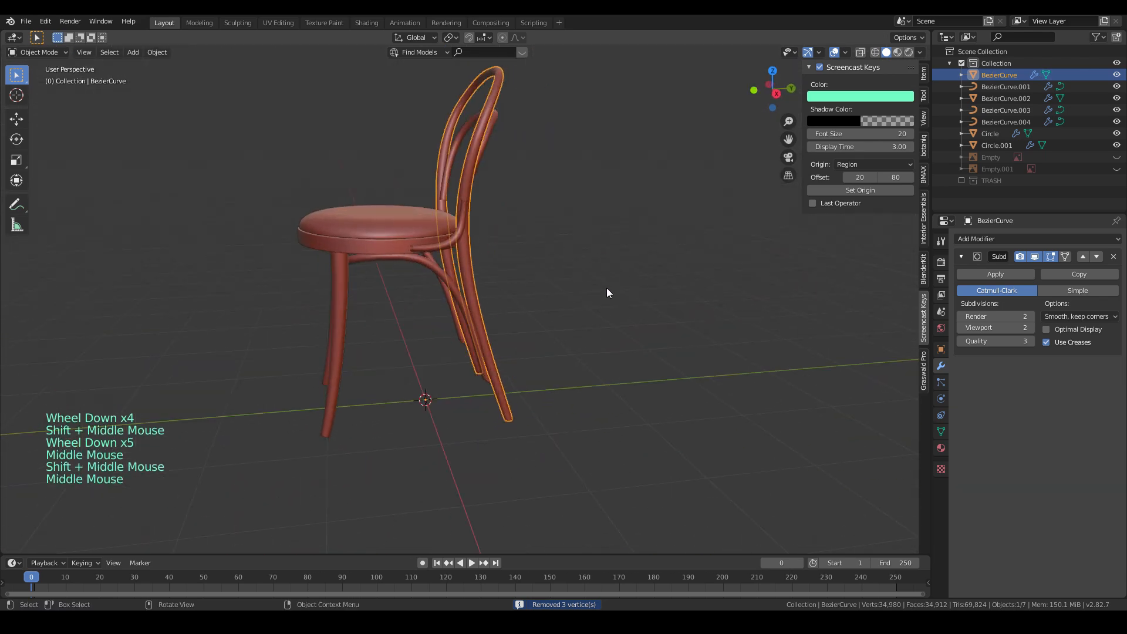
key(KP_1)
key(KP_3)
key(KP_1)
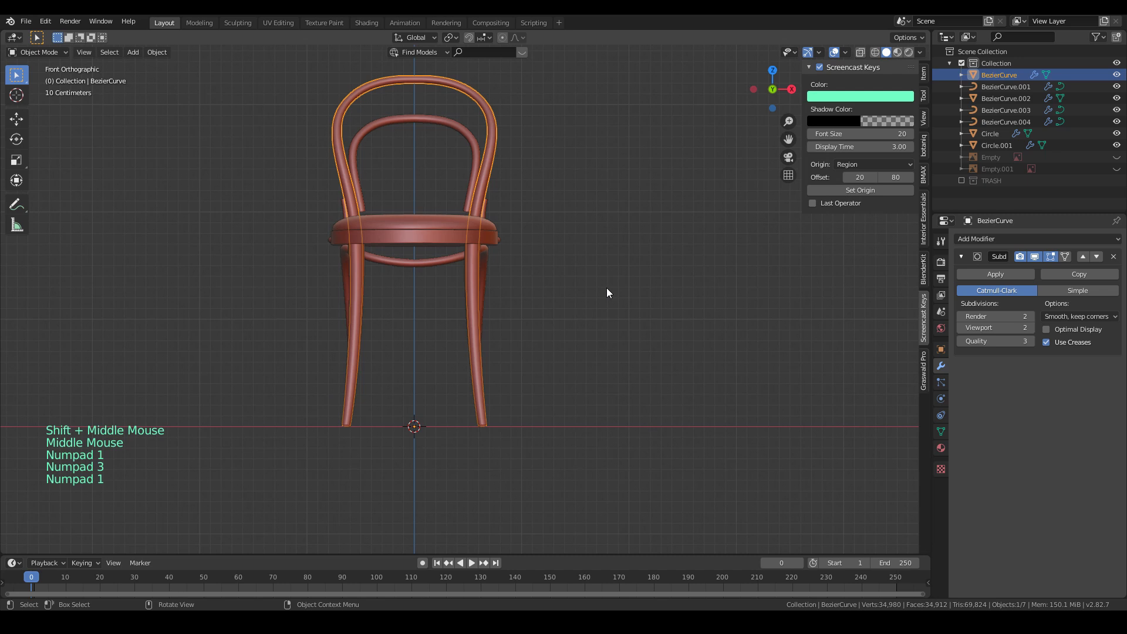
shift+middle_drag(607, 288, 529, 290)
scroll(529, 290, up, 4)
click(523, 150)
click(523, 150)
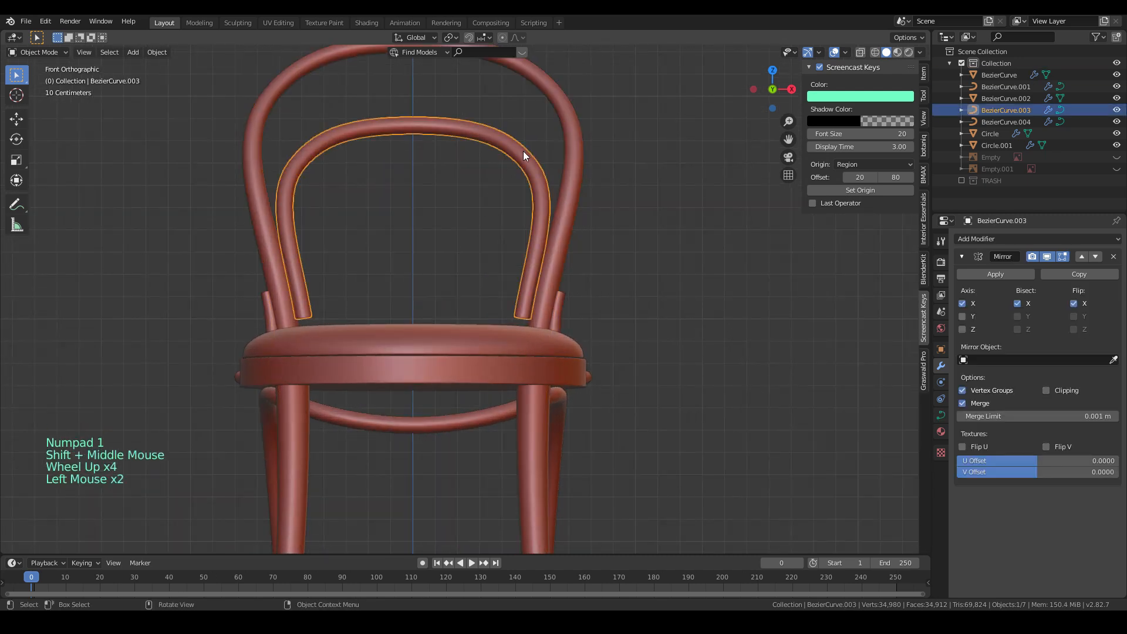
right_click(498, 178)
click(471, 152)
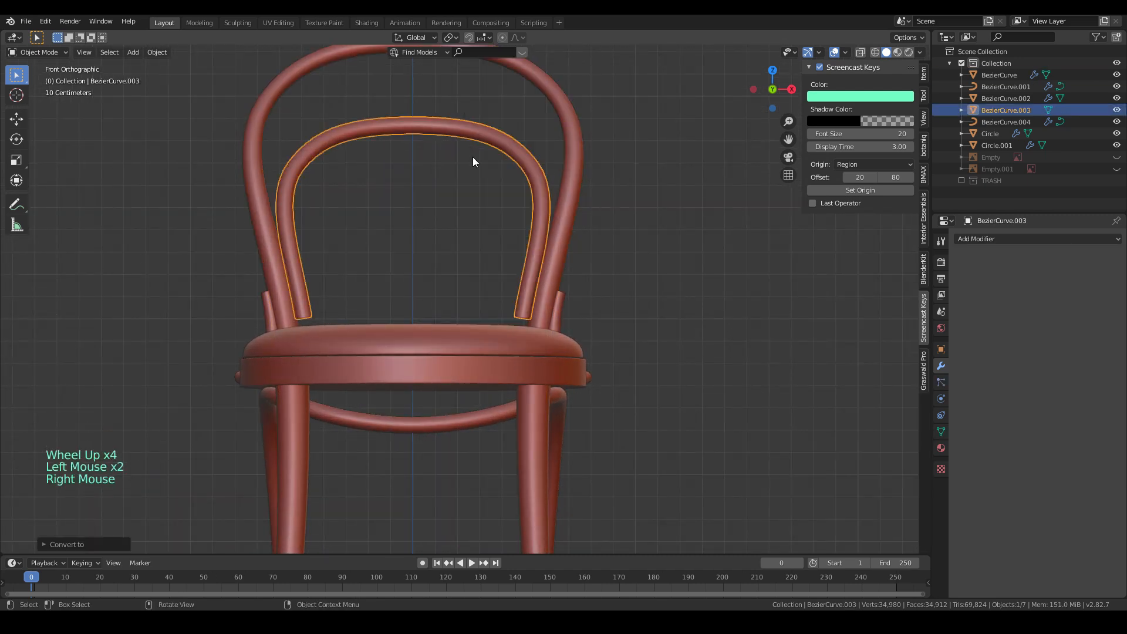
- Fill both open lower ends of the inner backrest arch with faces in Edit Mode
scroll(517, 276, up, 4)
key(Tab)
key(z)
click(468, 345)
drag(529, 322, 610, 359)
key(f)
drag(90, 319, 222, 365)
key(f)
- Check the reference photo for the shape of the inner arch's end and return to the front view
key(alt+Tab)
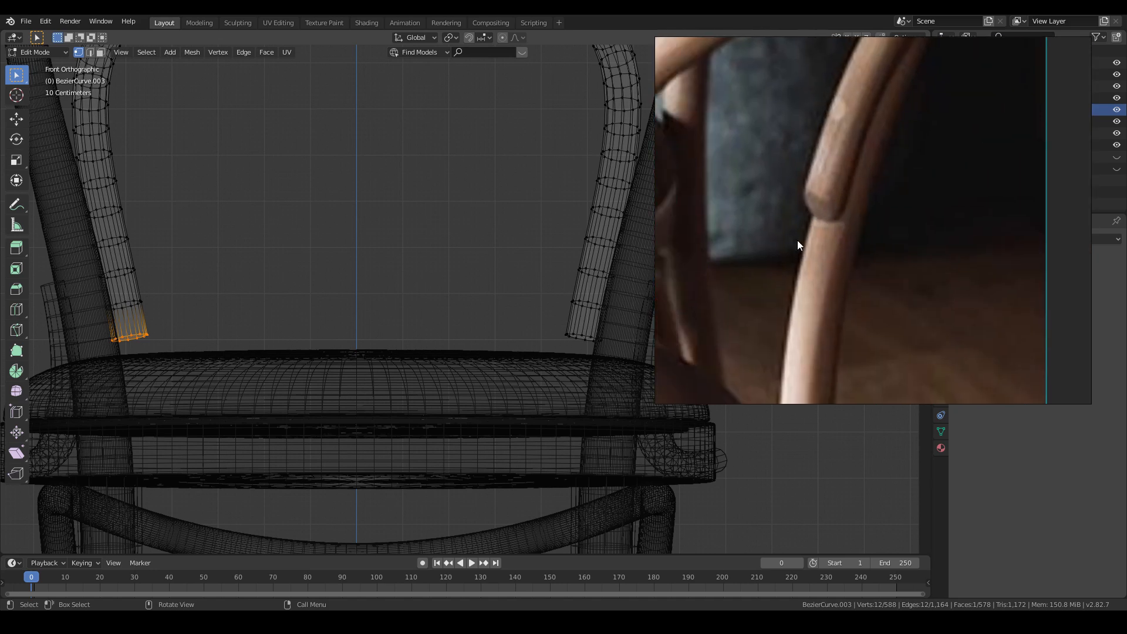
middle_drag(449, 266, 378, 254)
key(KP_1)
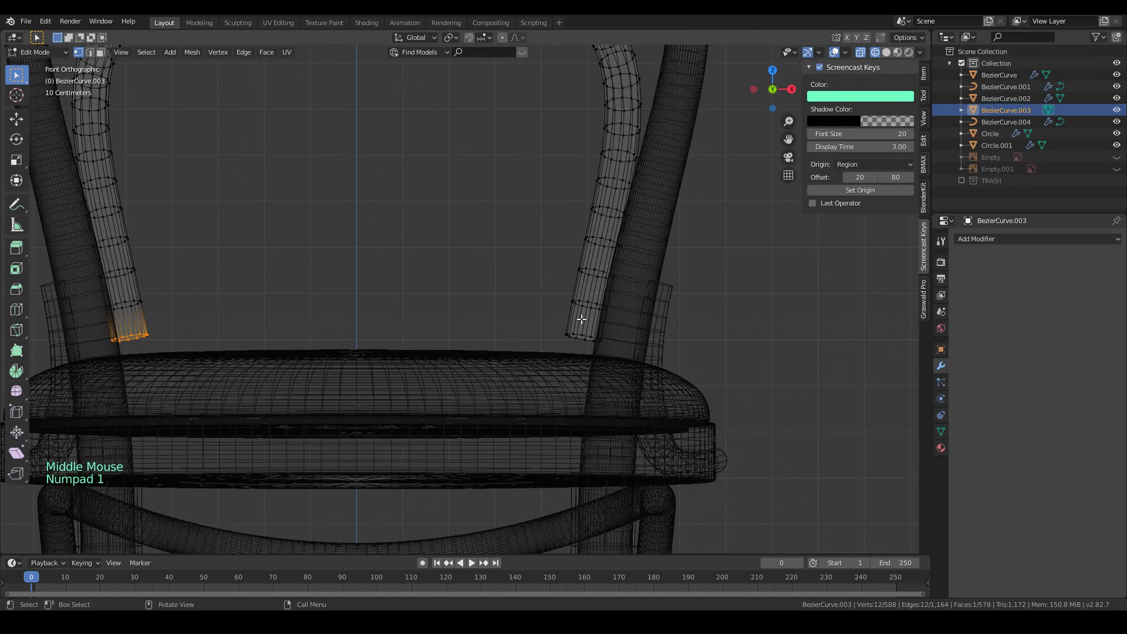
shift+middle_drag(391, 301, 484, 301)
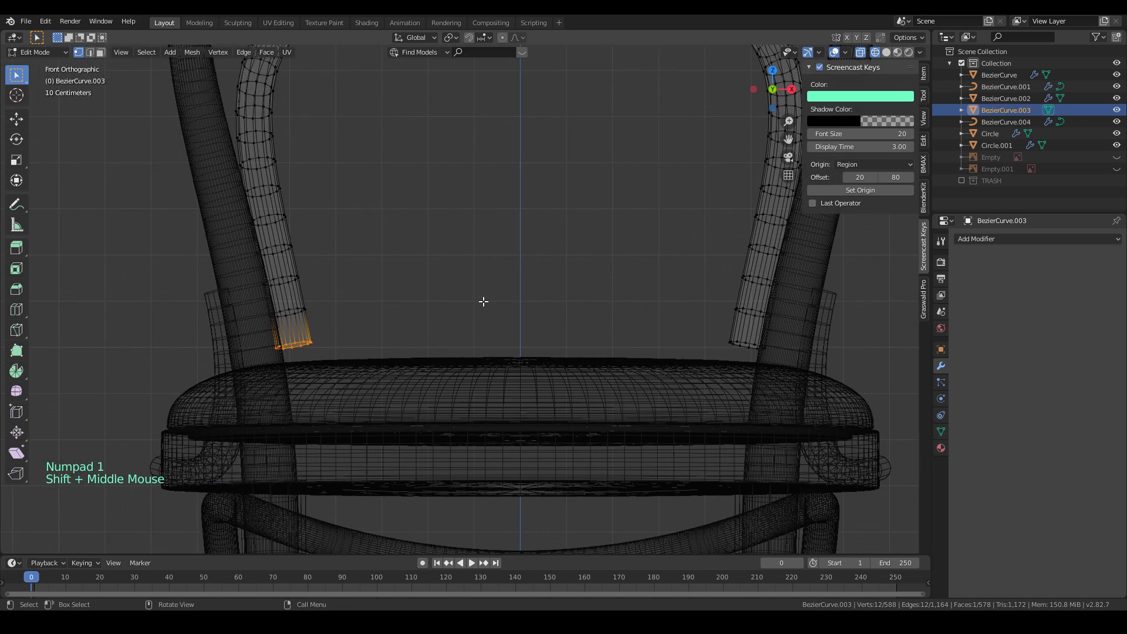
- Set the transform orientation to Normal and activate the Shear tool for the selected end of the inner backrest arch
click(410, 42)
click(389, 96)
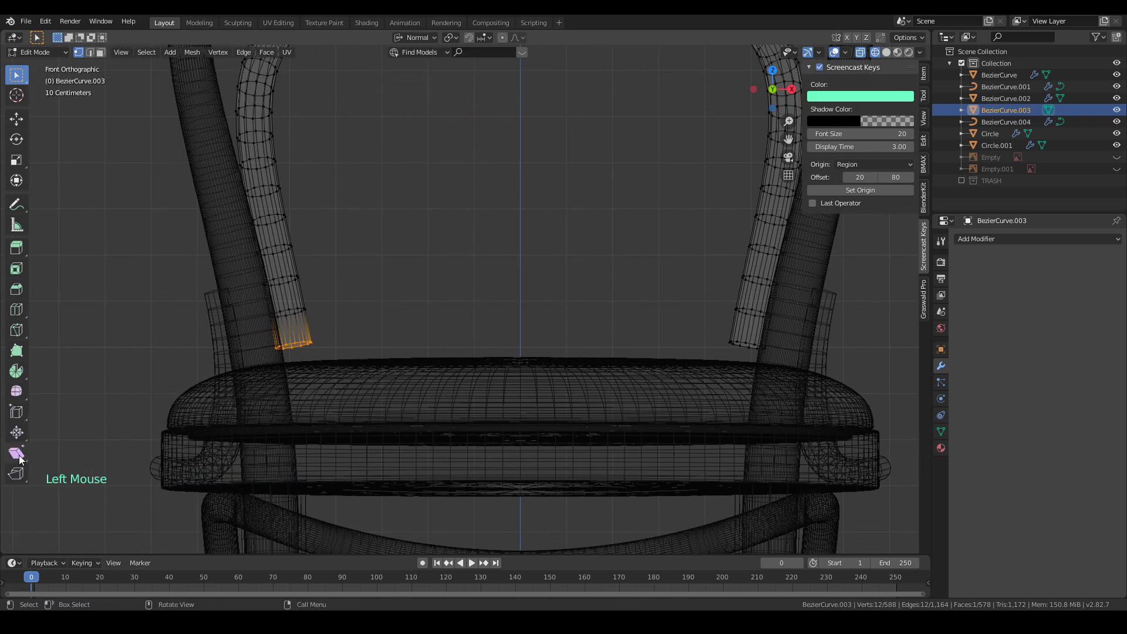
click(16, 452)
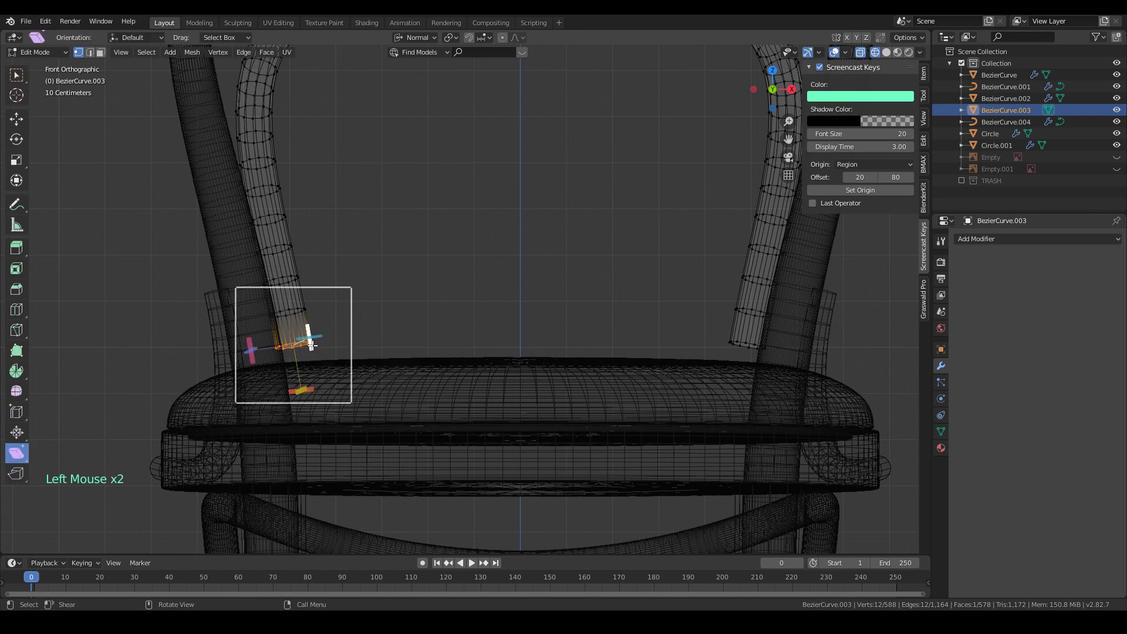
- Try to shear the selected end of the inner arch, inspect it in solid shading and undo the shear
mouse_move(251, 352)
mouse_down()
mouse_move(335, 54)
mouse_move(364, 84)
mouse_up()
key(z)
middle_drag(465, 307, 262, 304)
key(ctrl+z)
- Shear the selected lower end of the inner arch into a diagonal slant and check it from the front
middle_drag(538, 340, 614, 405)
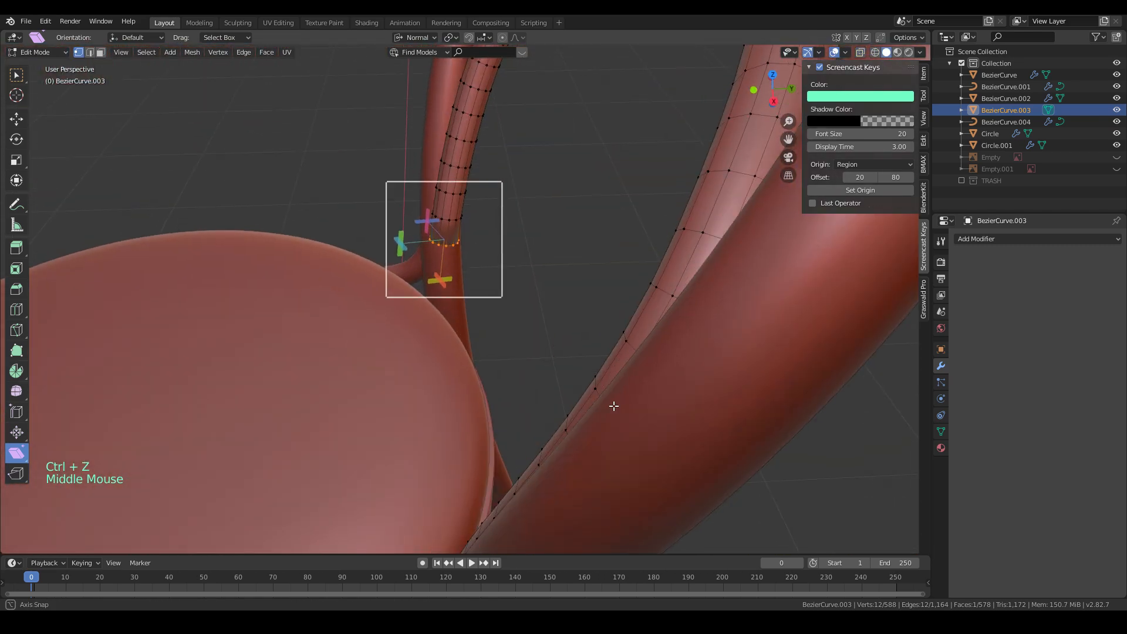
mouse_move(428, 221)
mouse_down()
mouse_move(421, 235)
mouse_move(435, 206)
mouse_up()
middle_drag(490, 244, 659, 205)
key(KP_1)
- Select the inner arch's opposite lower end in wireframe, shear it to a mirrored slant and inspect both ends in solid shading
key(z)
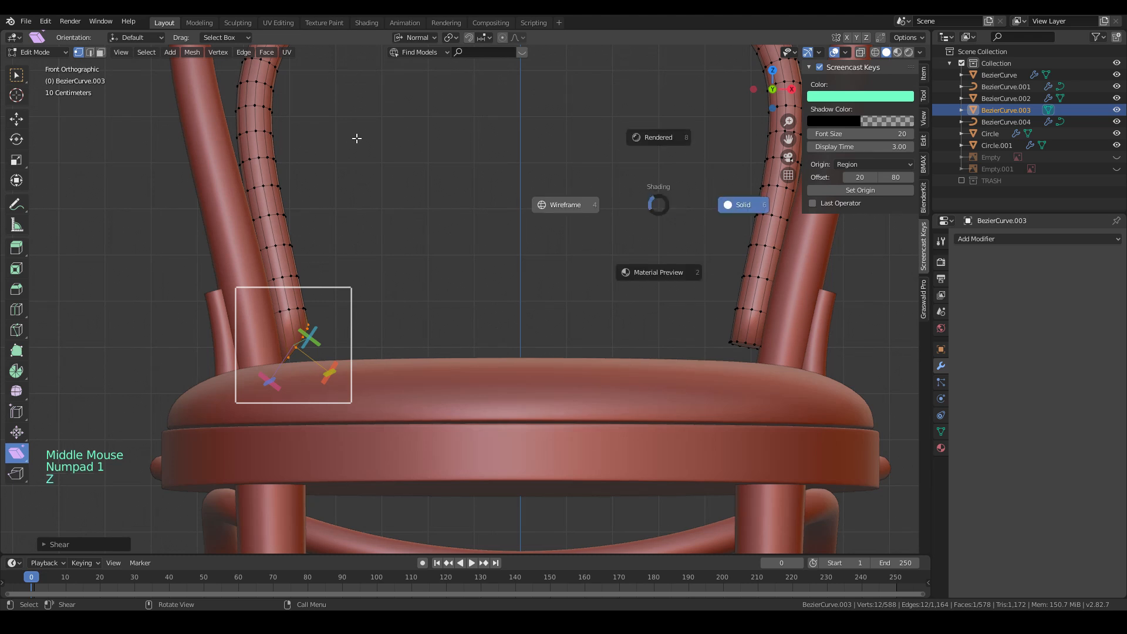
drag(724, 333, 789, 349)
mouse_move(703, 341)
mouse_down()
mouse_move(714, 342)
mouse_move(657, 373)
mouse_up()
key(z)
middle_drag(643, 362, 465, 358)
scroll(528, 368, down, 3)
scroll(397, 373, up, 4)
key(Tab)
key(Tab)
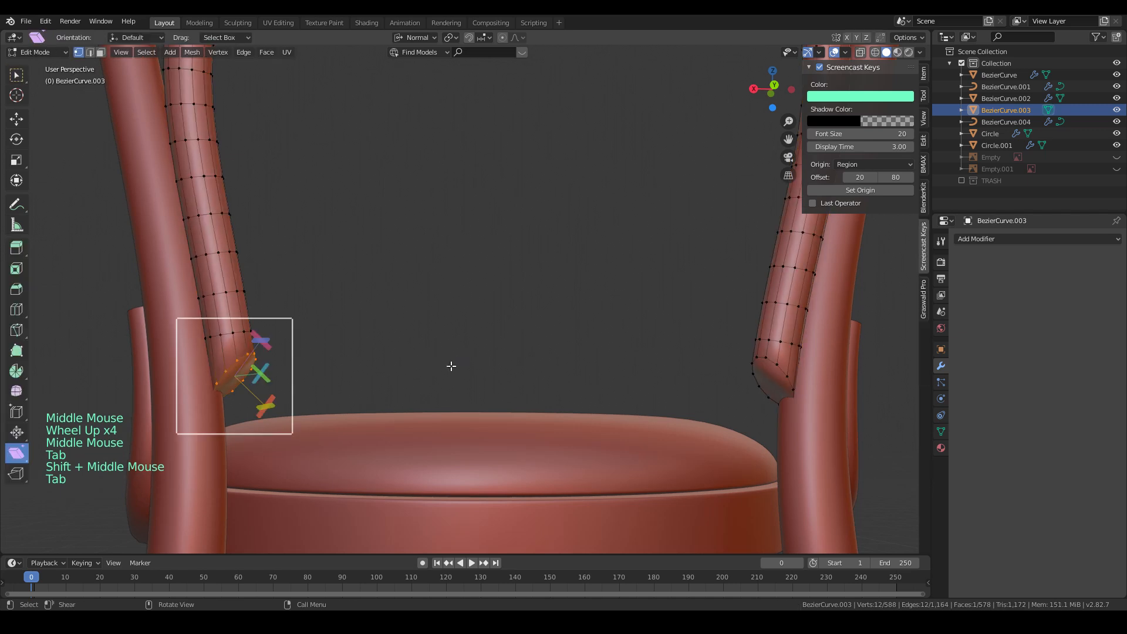
- Switch to edge selection and bevel the rim of the selected slanted arch end with two segments
click(90, 52)
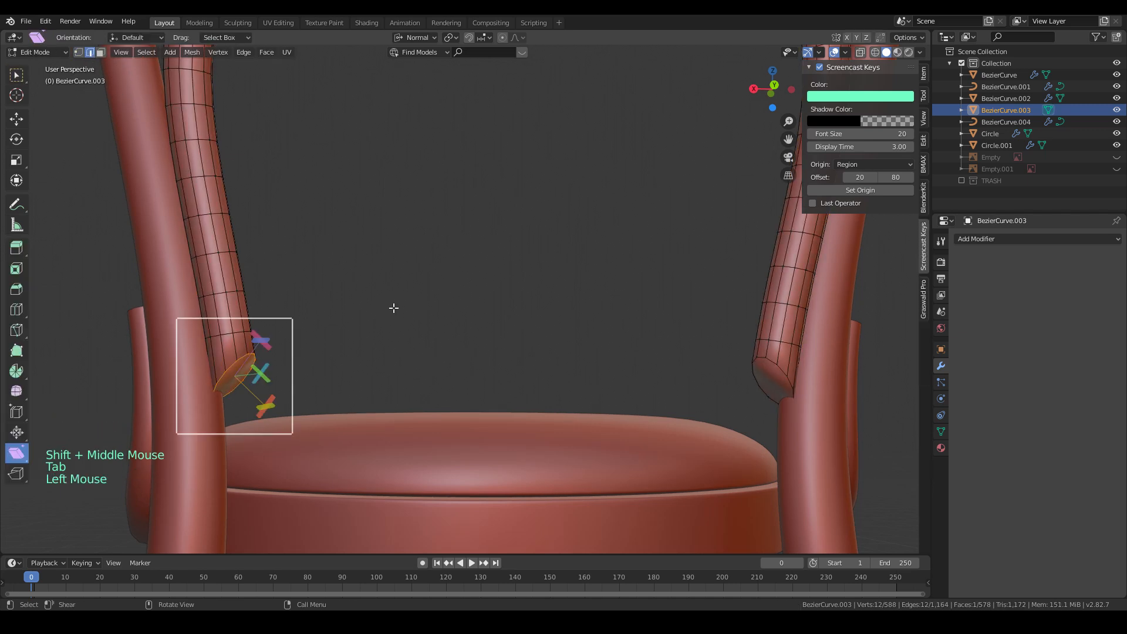
key(ctrl+b)
click(422, 327)
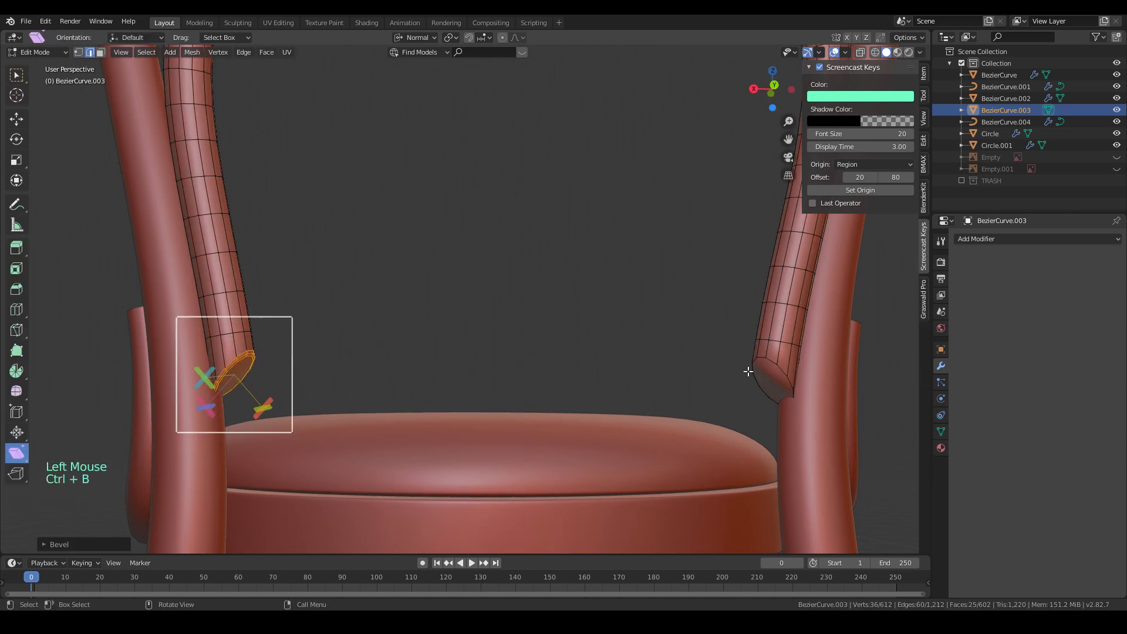
- Try to bevel the rim of the other slanted arch end, undoing back to the first end's bevel
alt+click(772, 361)
key(ctrl+b)
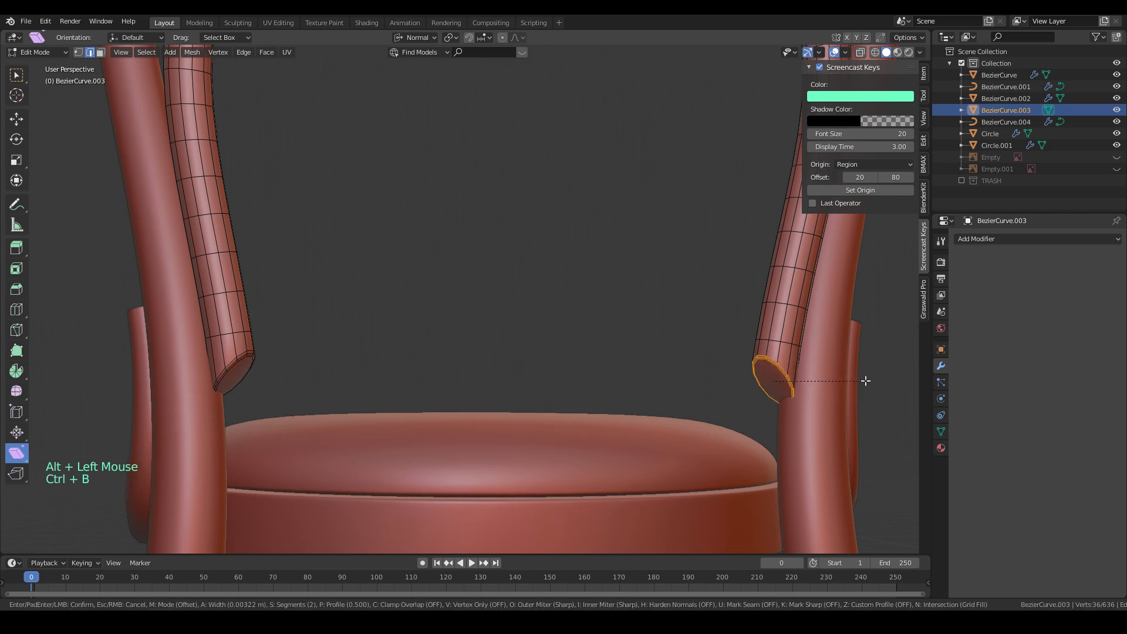
key(Escape)
key(ctrl+z)
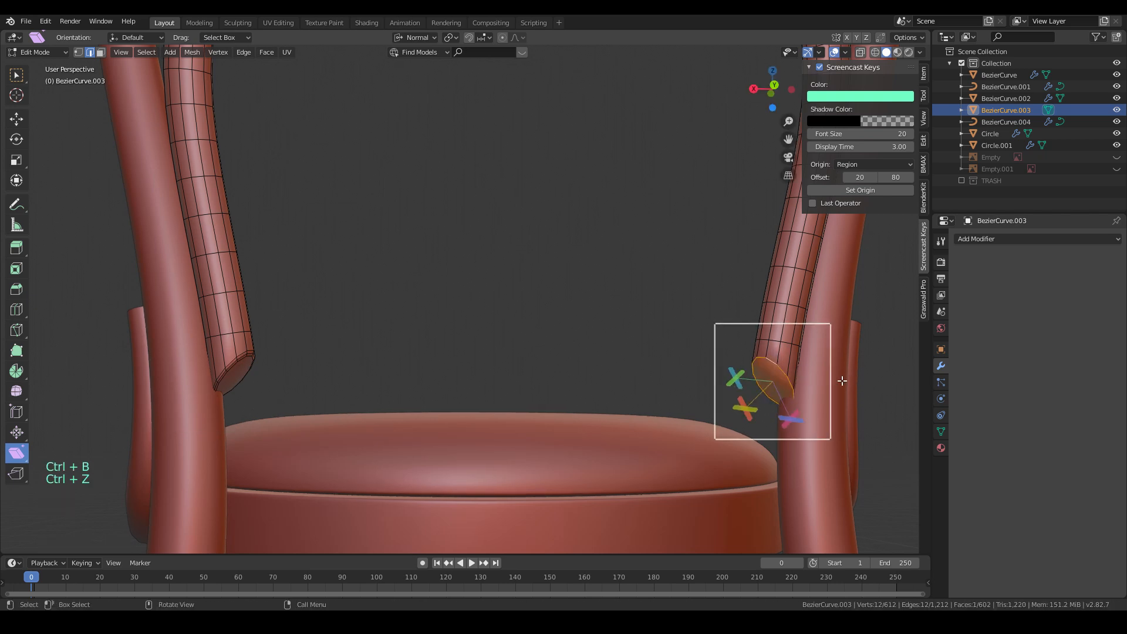
key(shift+r)
key(ctrl+z)
key(ctrl+z)
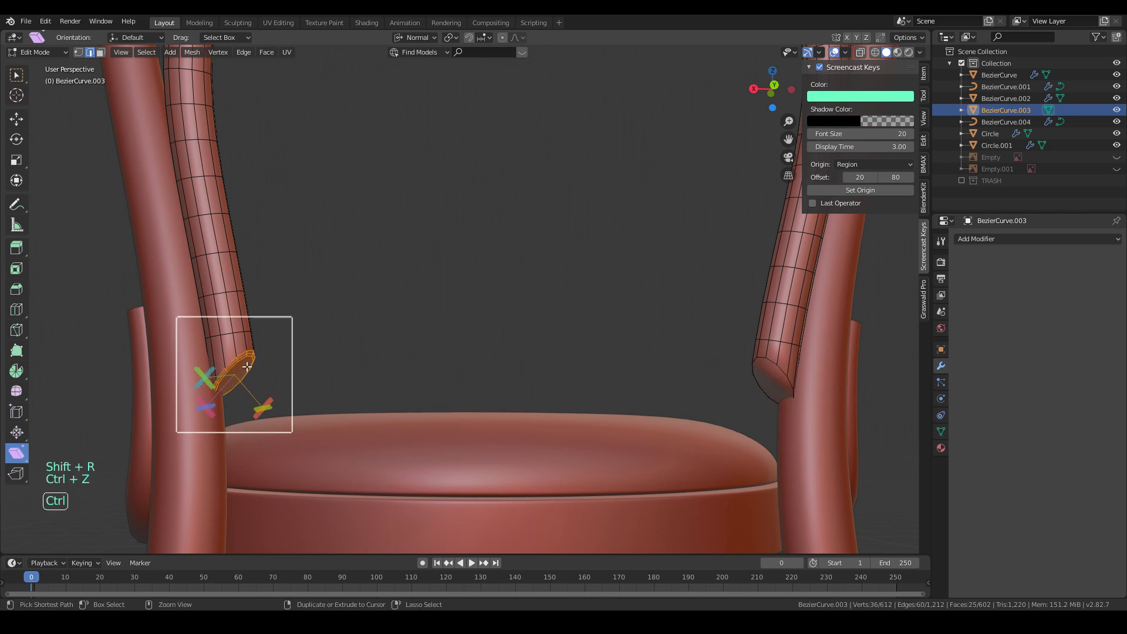
key(ctrl+b)
key(Escape)
- Repeat the last bevel on the rim of the other slanted arch end and leave Edit Mode
alt+click(756, 376)
key(ctrl)
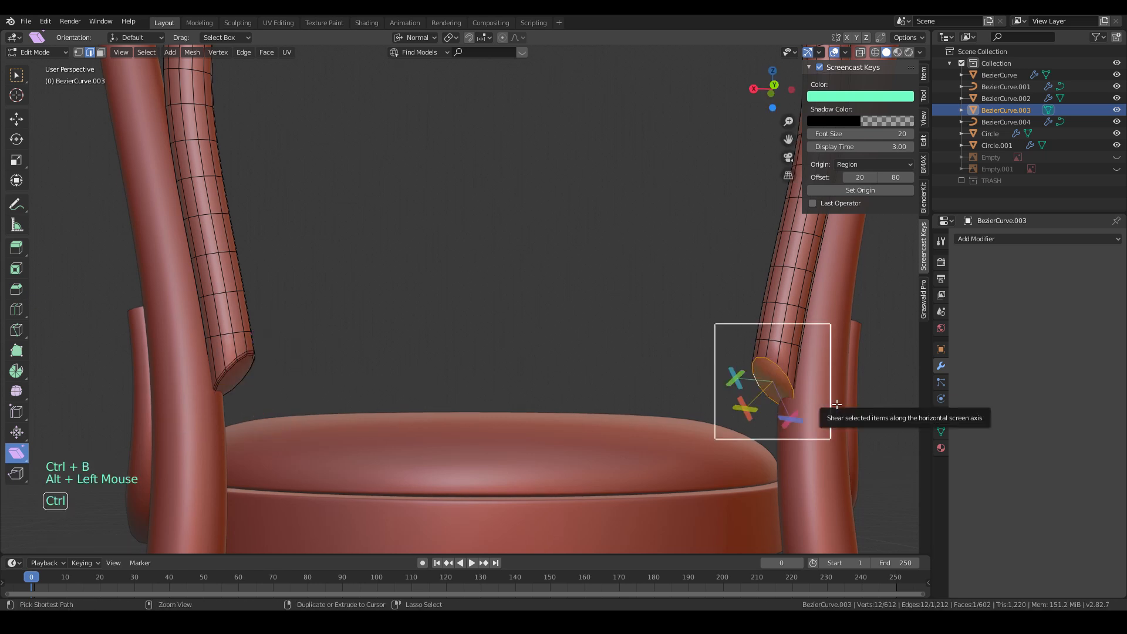
key(shift+r)
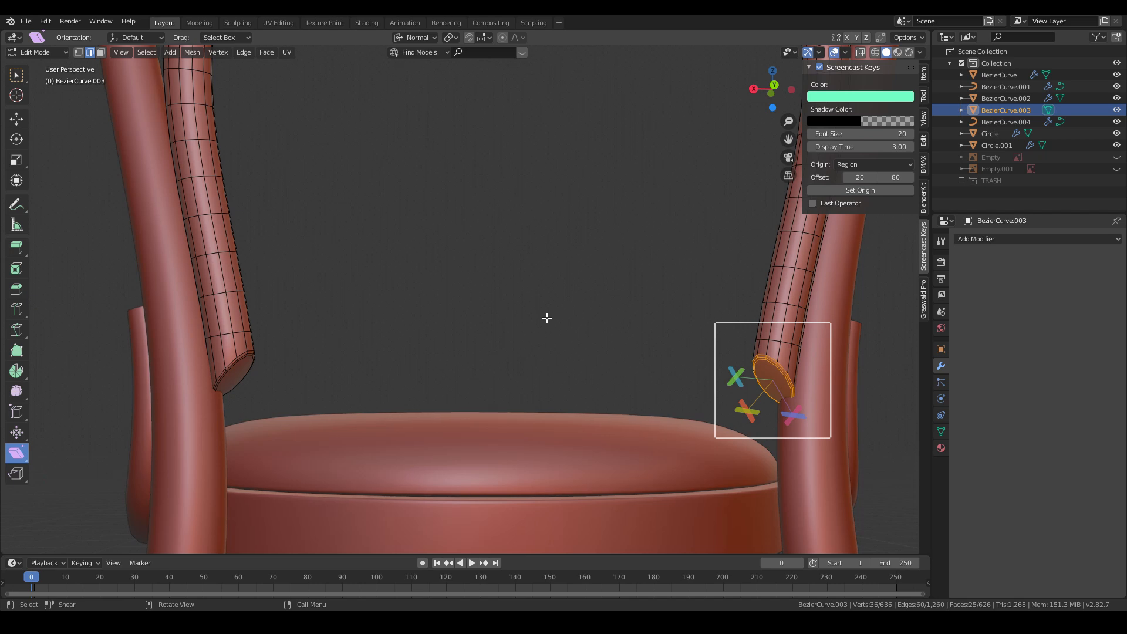
key(Tab)
- Add a level 2 Subdivision Surface to the inner arch, deselect it and view the chair from the front
middle_drag(458, 245, 504, 288)
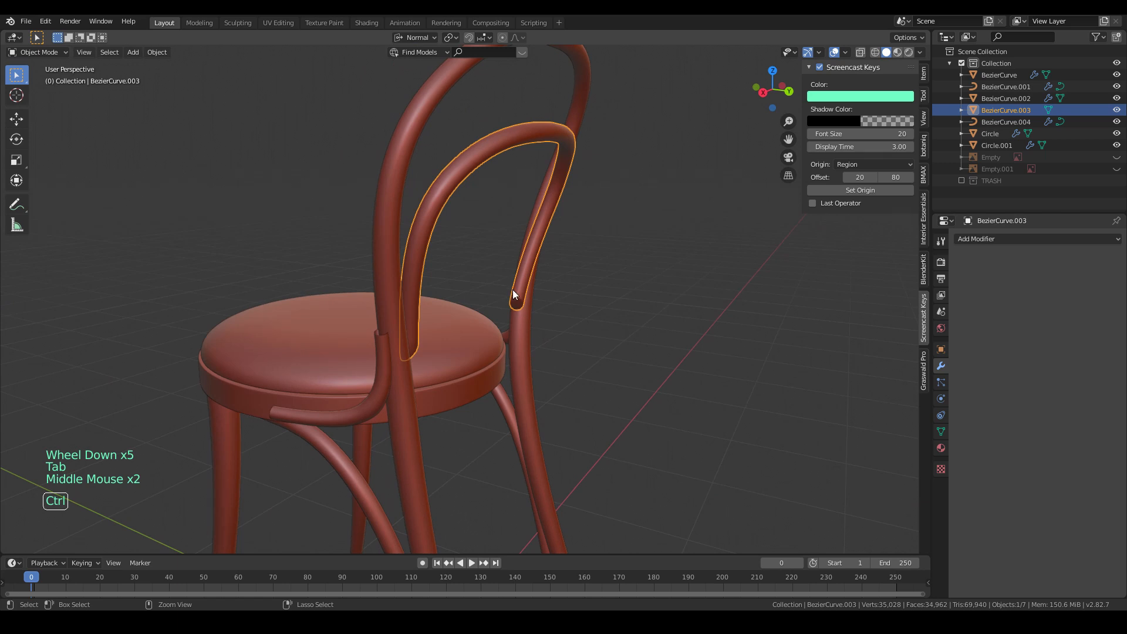
key(ctrl+2)
click(631, 295)
middle_drag(632, 295, 435, 292)
key(KP_1)
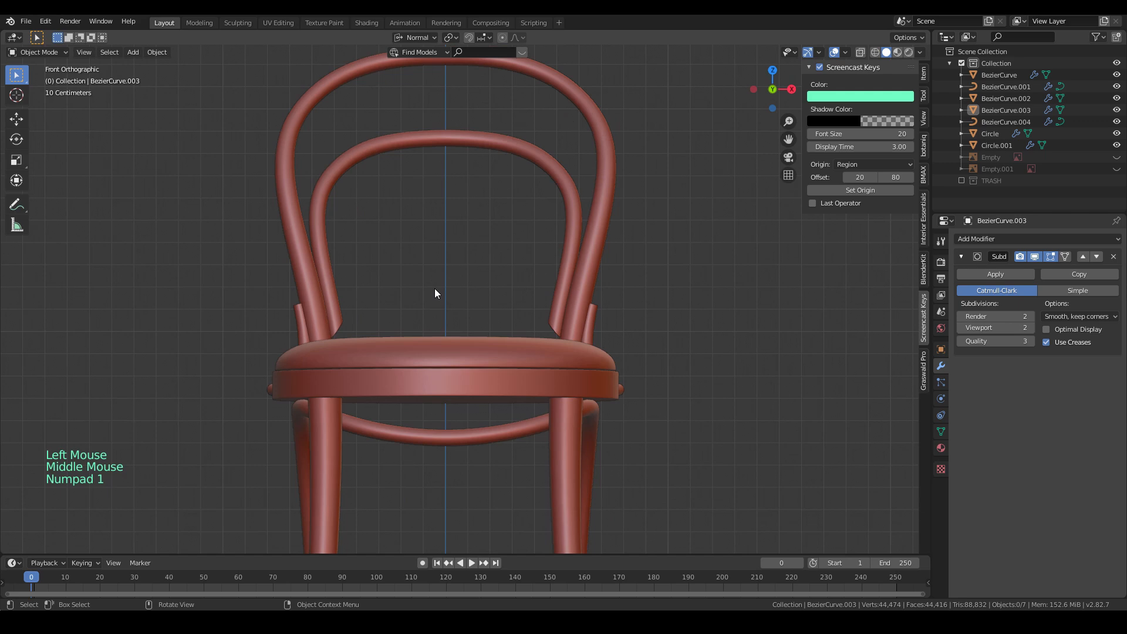
- Select the mirrored curved brace between the seat and backrest and convert it to a mesh
key(KP_3)
click(376, 394)
middle_drag(387, 396, 510, 367)
key(Tab)
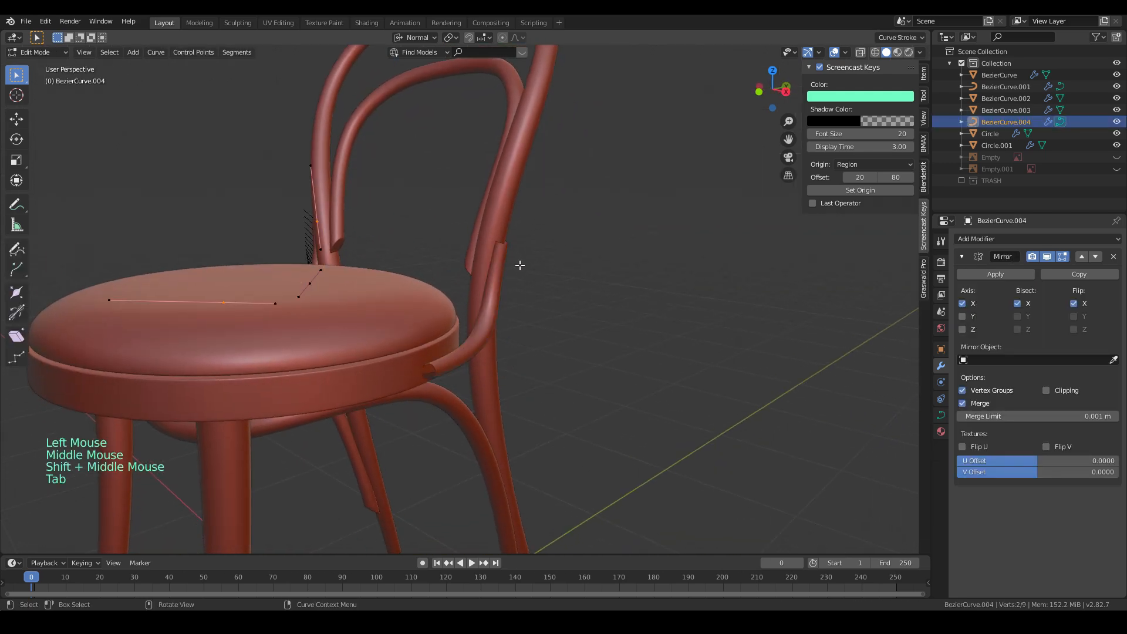
key(z)
middle_drag(395, 259, 591, 259)
key(z)
middle_drag(676, 298, 497, 297)
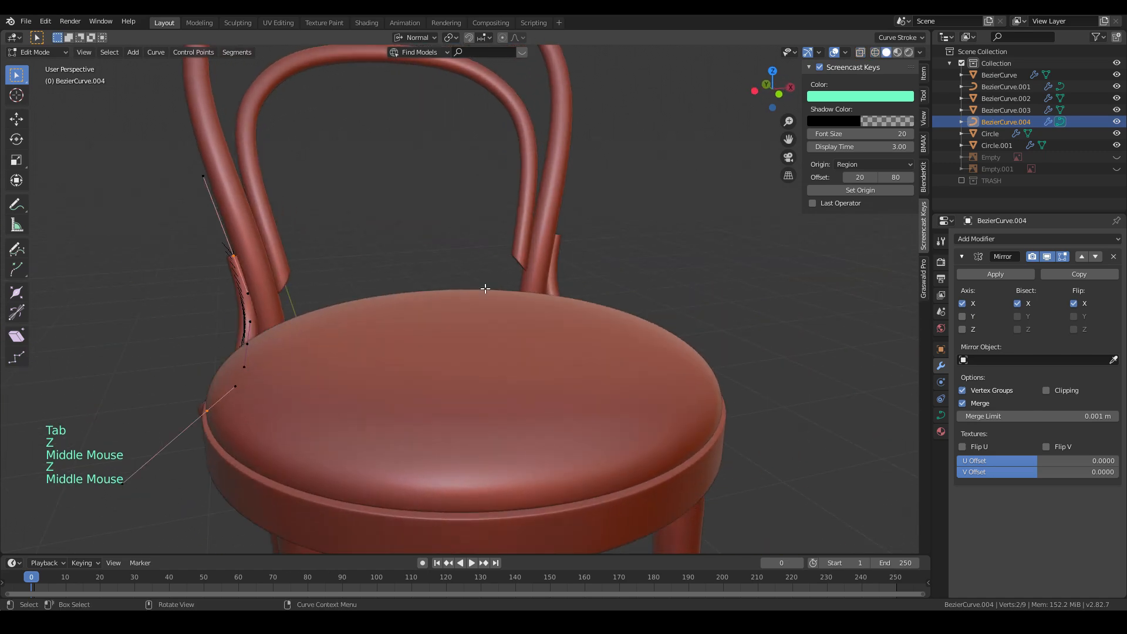
key(Tab)
right_click(323, 256)
click(317, 256)
middle_drag(298, 269, 377, 264)
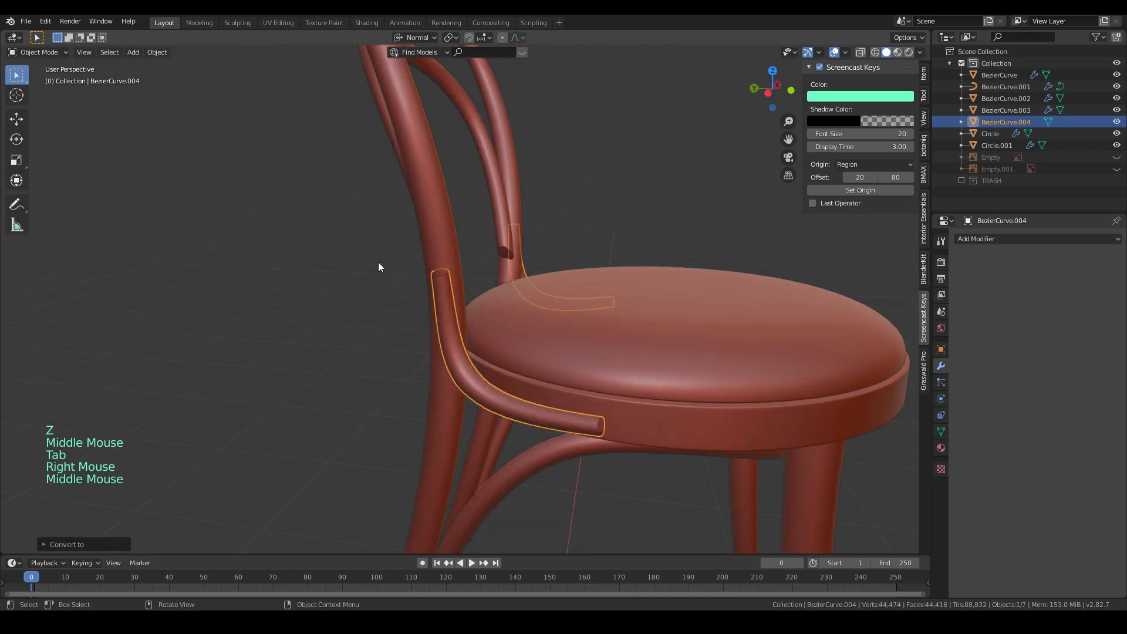
- Fill the open upper end of the converted side brace with a face in Edit Mode
key(Tab)
key(z)
alt+click(438, 276)
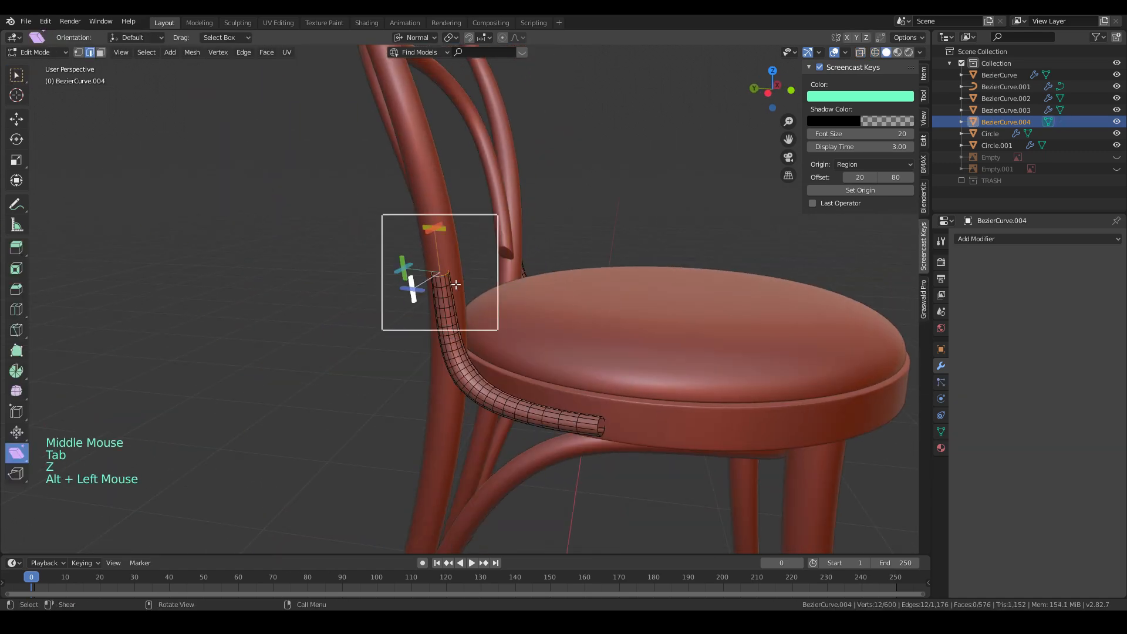
key(f)
middle_drag(548, 351, 541, 375)
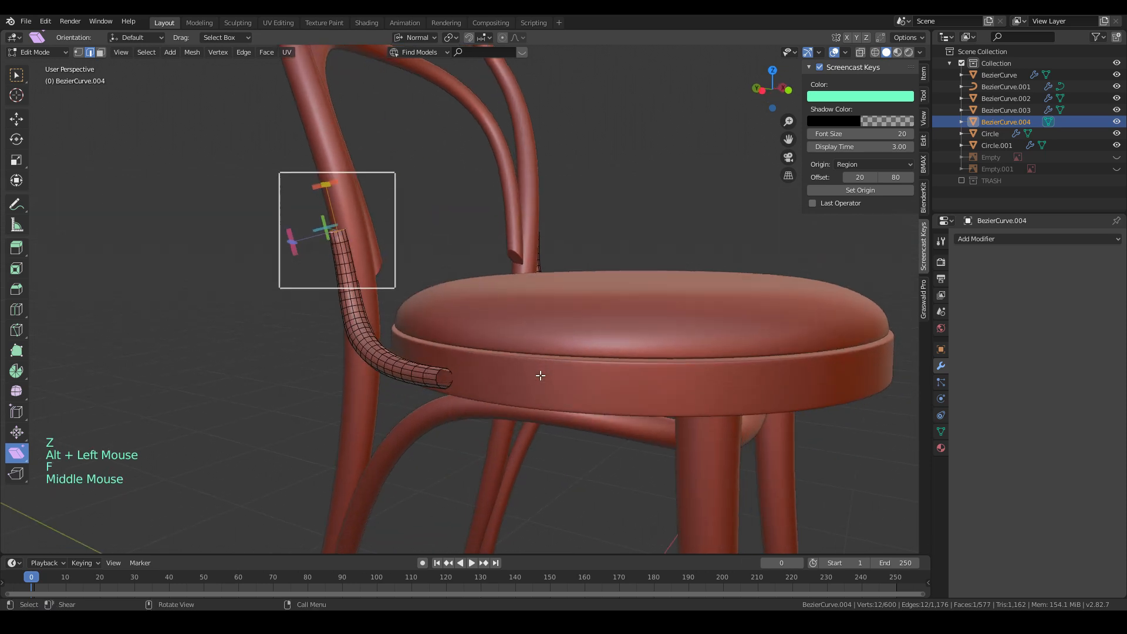
- Fill the open lower ends of the curved side braces and bevel the rims at both their lower and upper ends
alt+click(437, 376)
key(f)
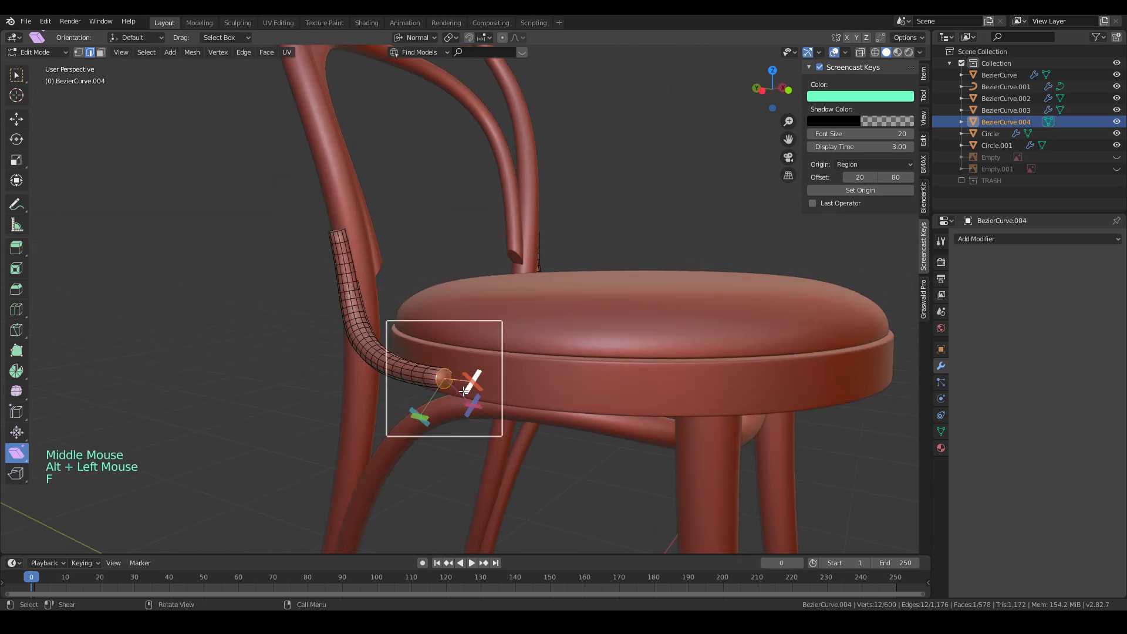
key(ctrl+b)
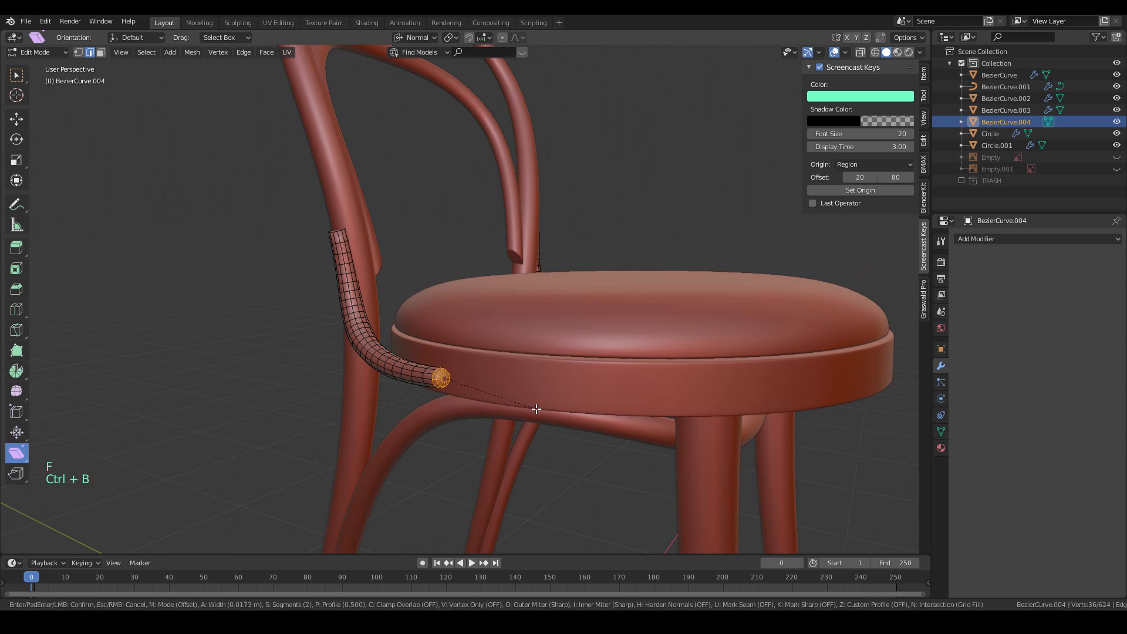
middle_drag(537, 409, 533, 392)
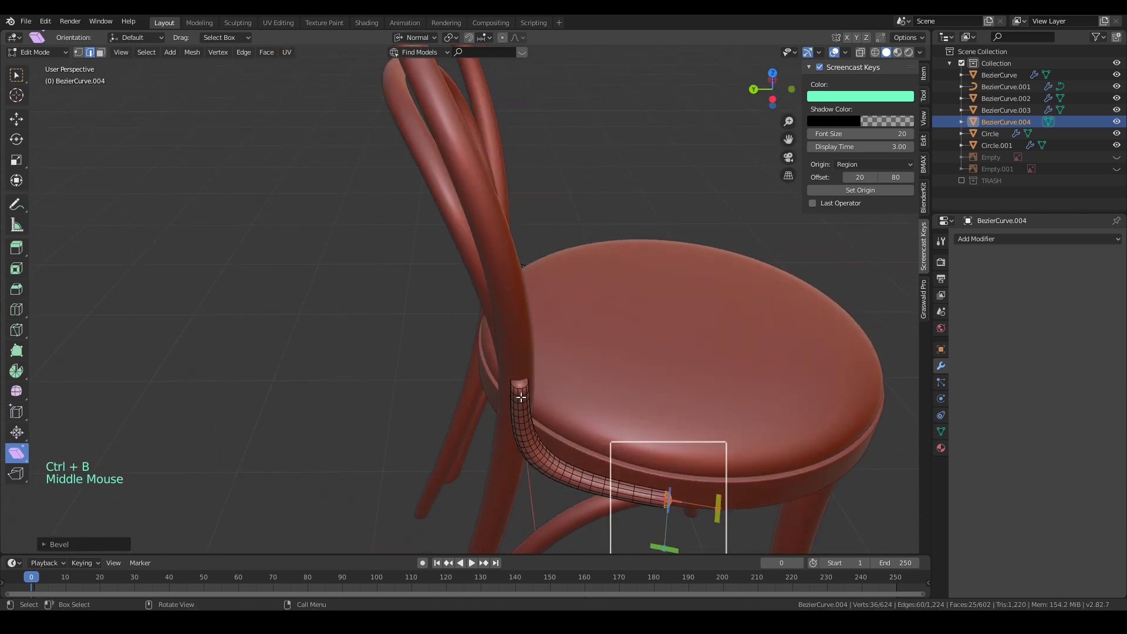
alt+click(533, 391)
key(ctrl+b)
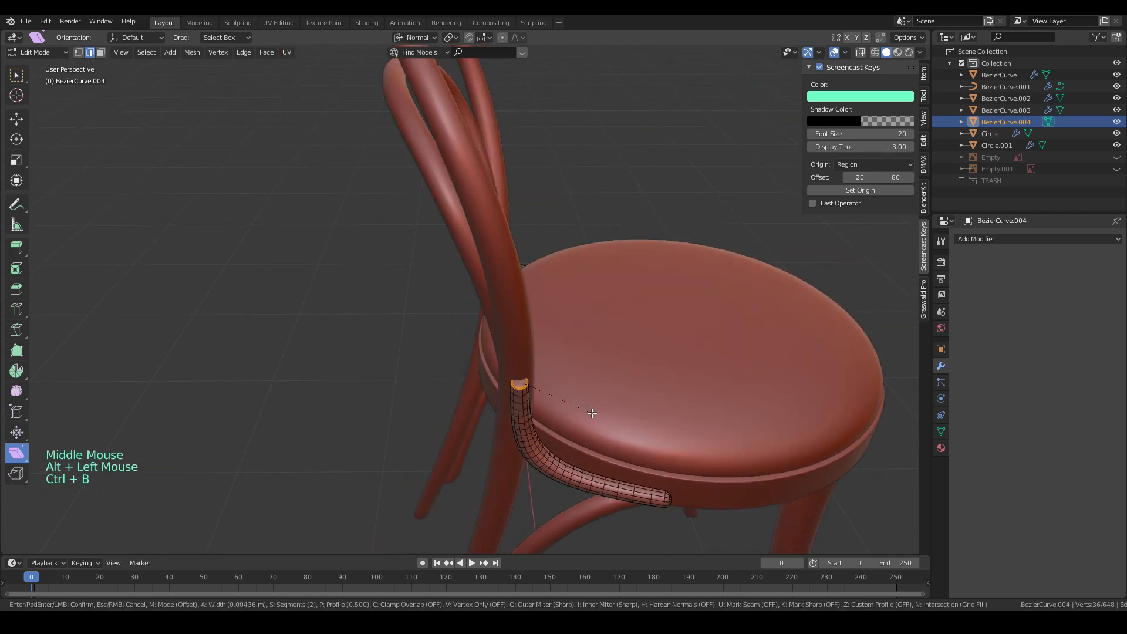
click(594, 412)
- Return to Object Mode with the Select Box tool and give the side braces a level 2 Subdivision Surface modifier
click(16, 75)
middle_drag(411, 317, 448, 316)
key(Tab)
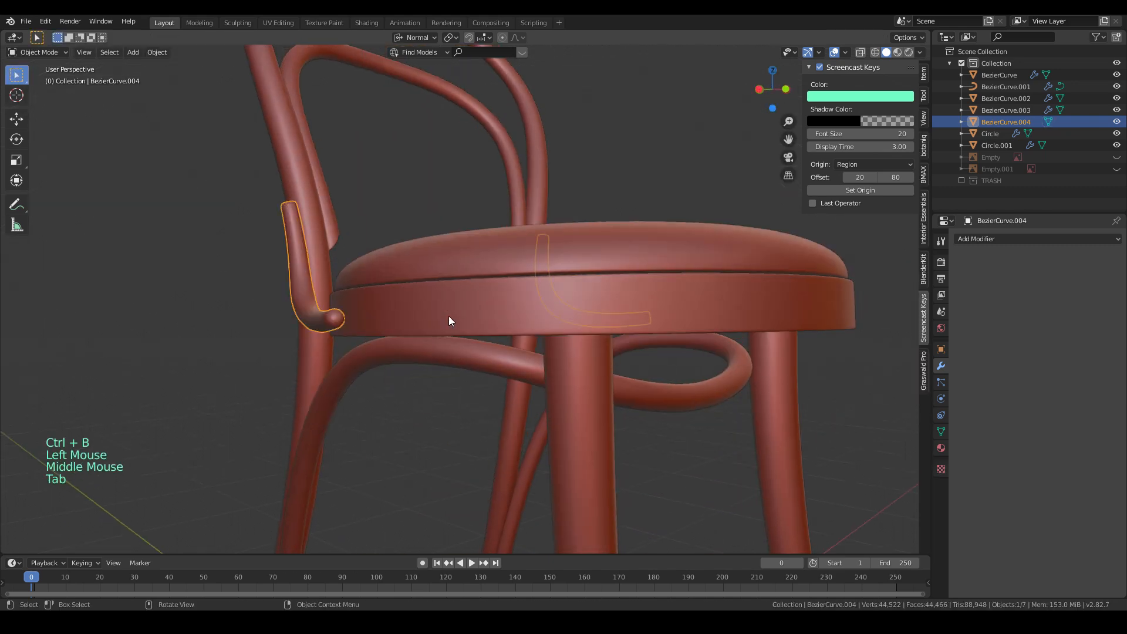
key(ctrl+2)
- Convert the mirrored front-leg curve BezierCurve.001 to a mesh, working in the right orthographic wireframe view
middle_drag(378, 322, 708, 121)
key(KP_1)
key(KP_3)
click(512, 279)
key(Tab)
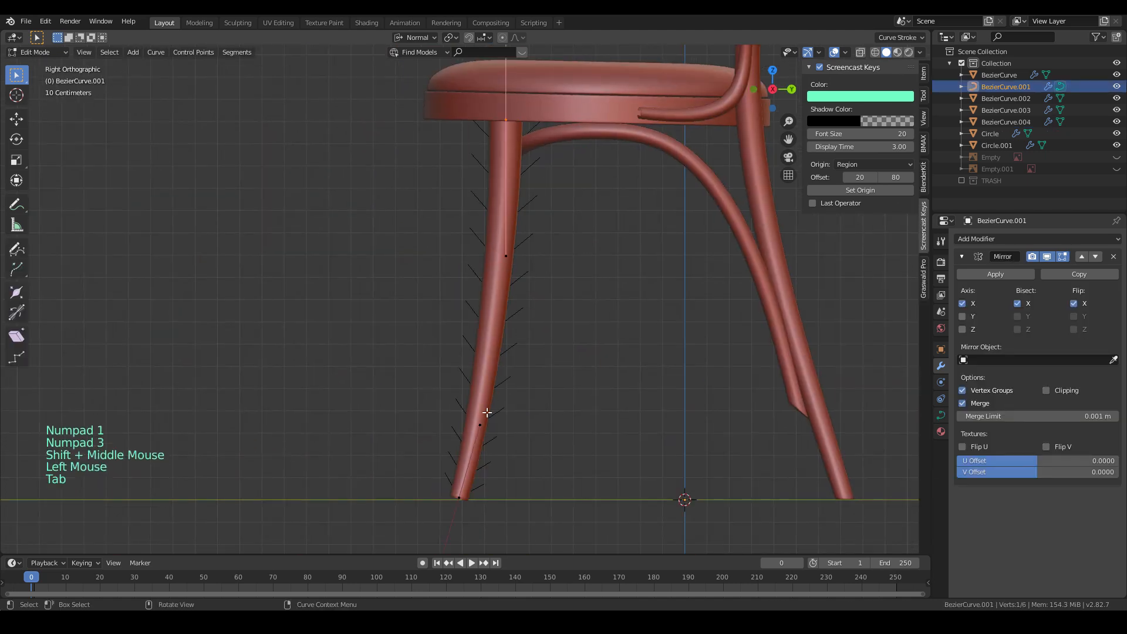
key(z)
shift+middle_drag(442, 443, 394, 386)
key(Tab)
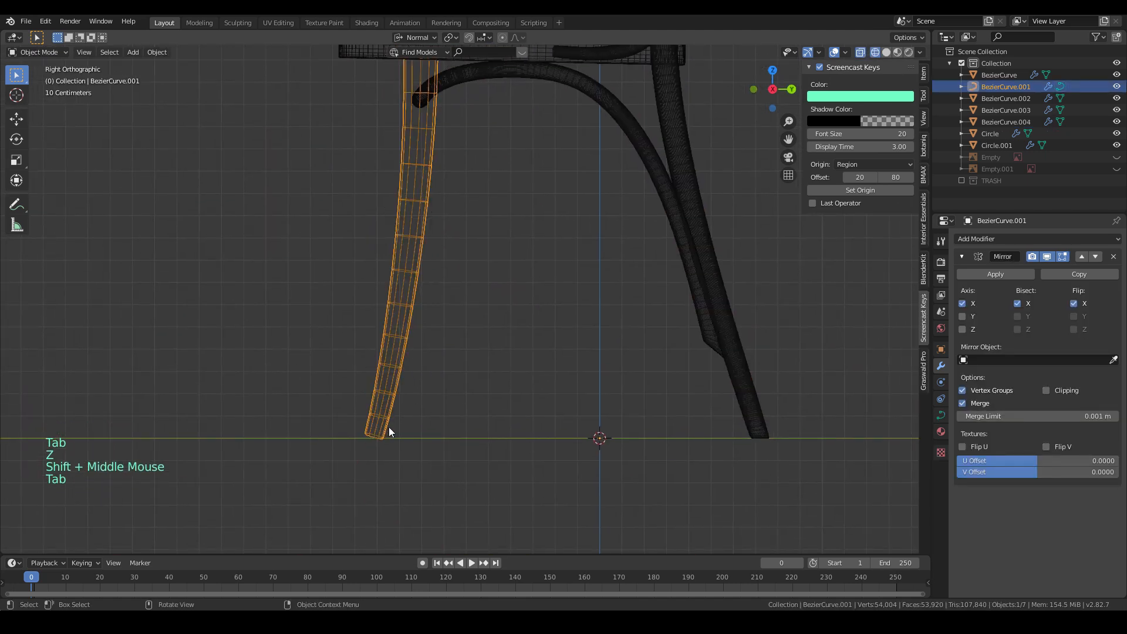
right_click(339, 227)
click(303, 226)
- Select the bottom edge loops of both front legs in Edit Mode and scale them flat in Normal orientation
key(Tab)
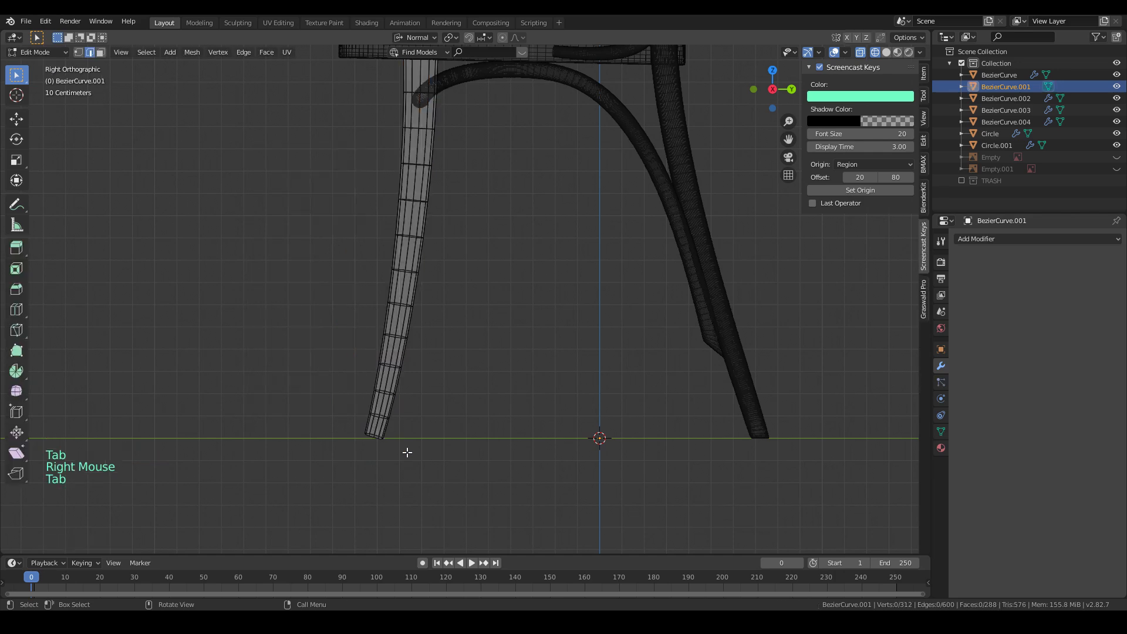
scroll(399, 456, up, 3)
shift+middle_drag(400, 456, 340, 373)
drag(340, 372, 564, 410)
scroll(577, 378, up, 3)
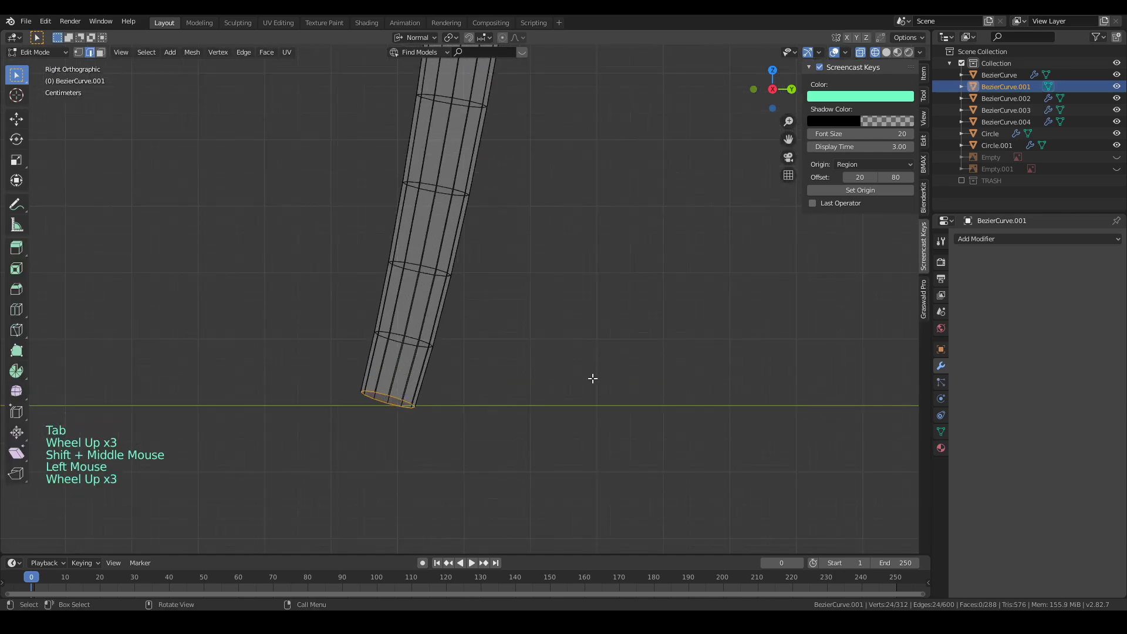
key(s)
click(595, 378)
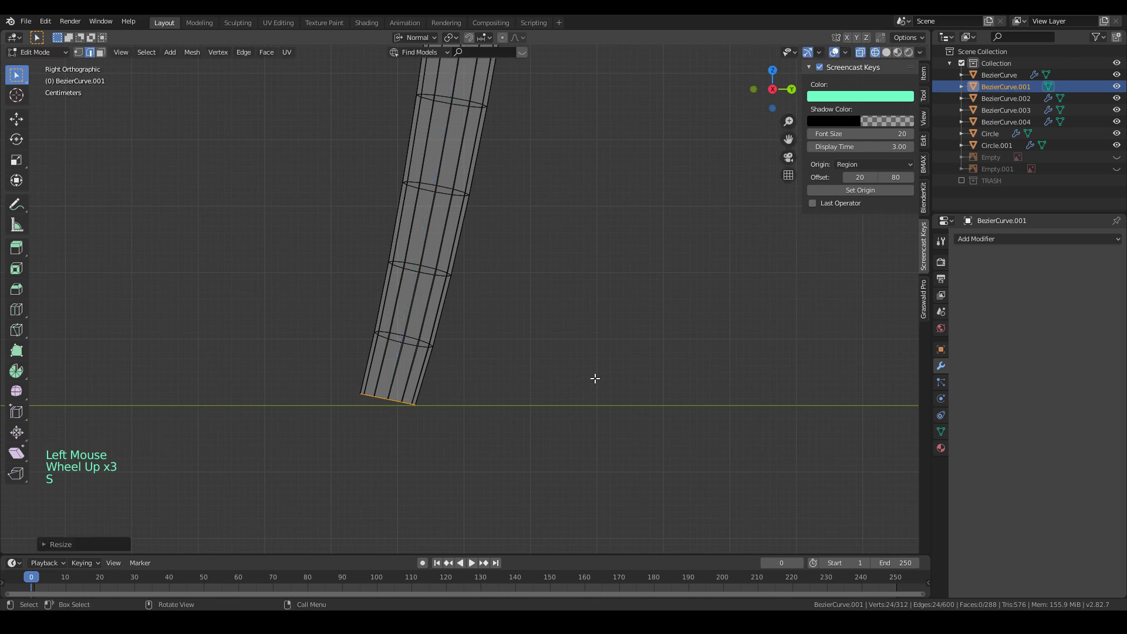
- Set the transform orientation to Global and scale the selected bottom leg loops to 0 along Z
click(408, 51)
click(413, 35)
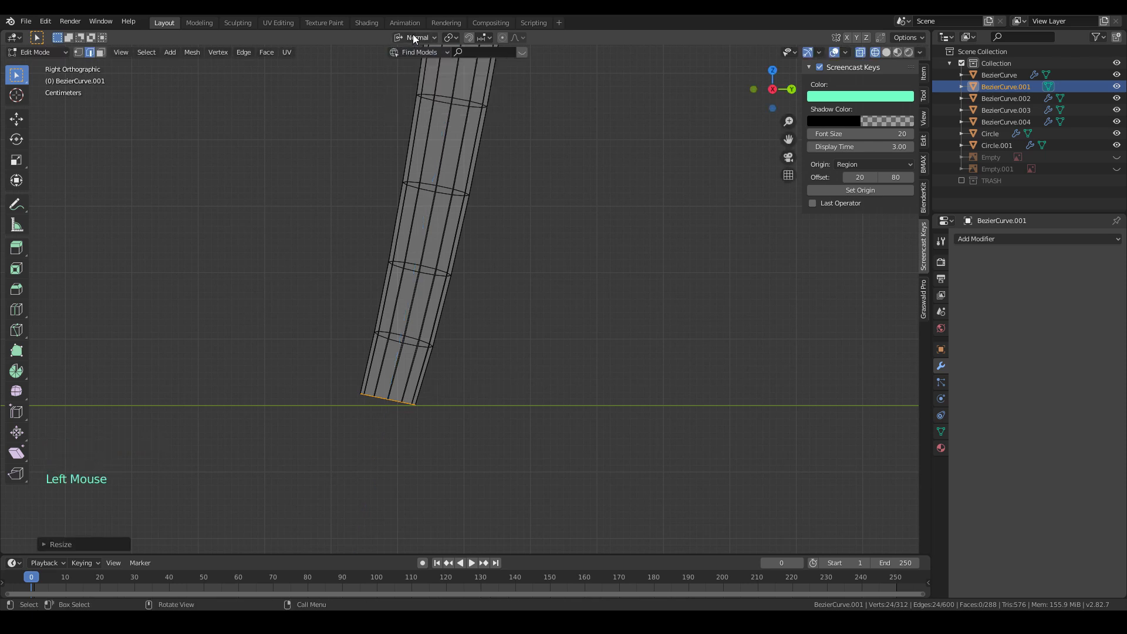
click(413, 37)
click(399, 72)
key(s)
key(z)
key(0)
click(559, 242)
- Move the flattened bottom leg loops down and slightly outward onto the ground line
scroll(559, 243, up, 1)
key(g)
click(554, 255)
key(g)
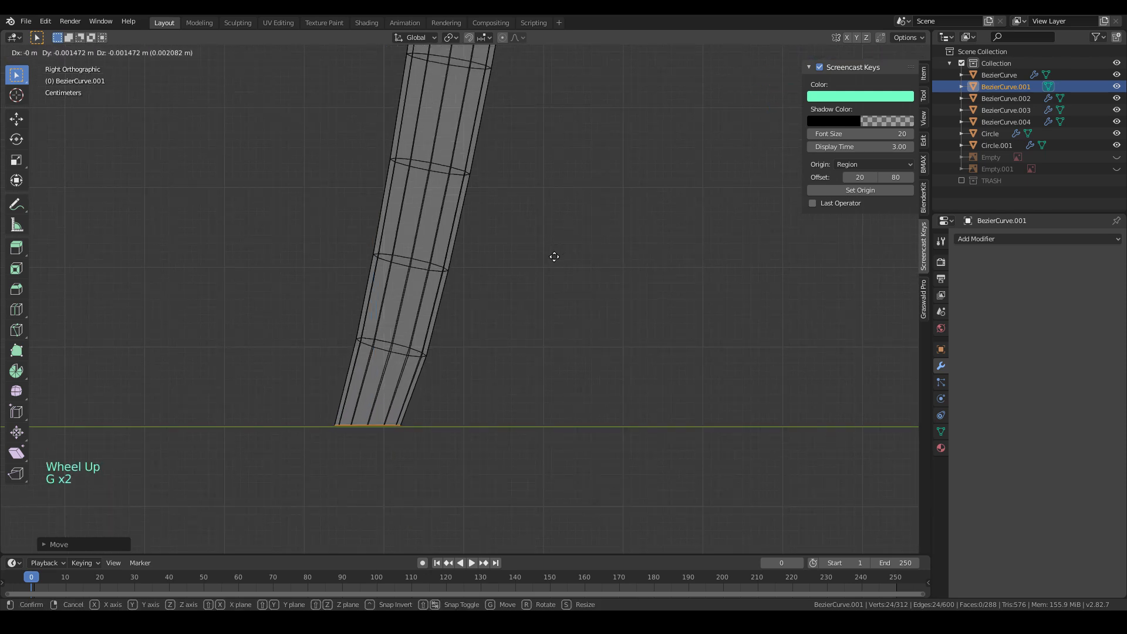
click(555, 256)
key(ctrl+b)
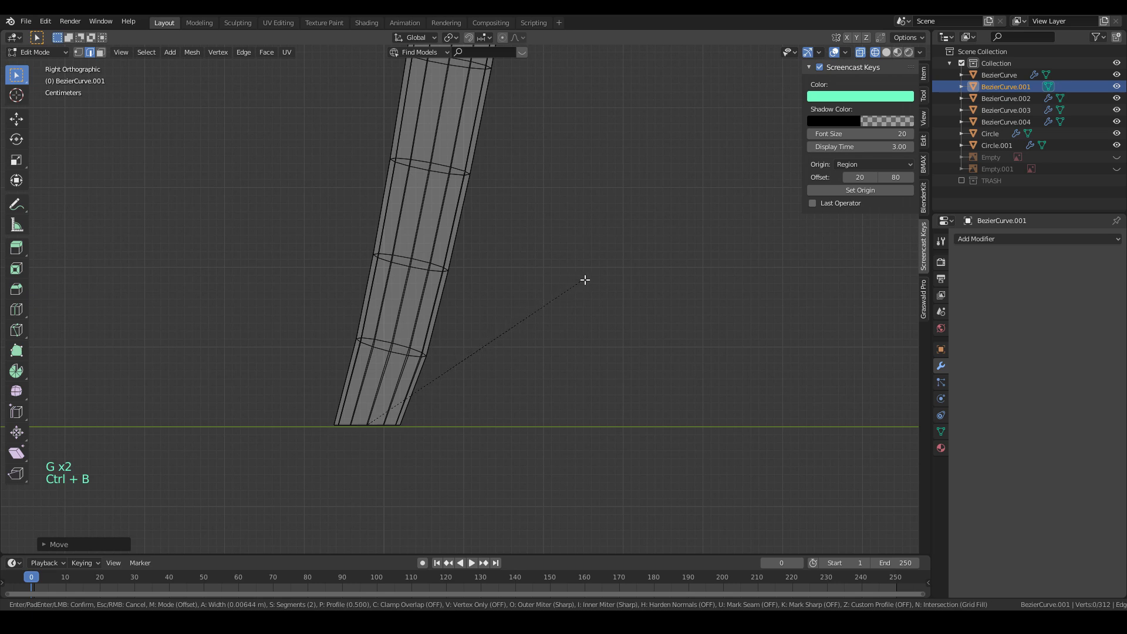
click(605, 286)
key(ctrl+z)
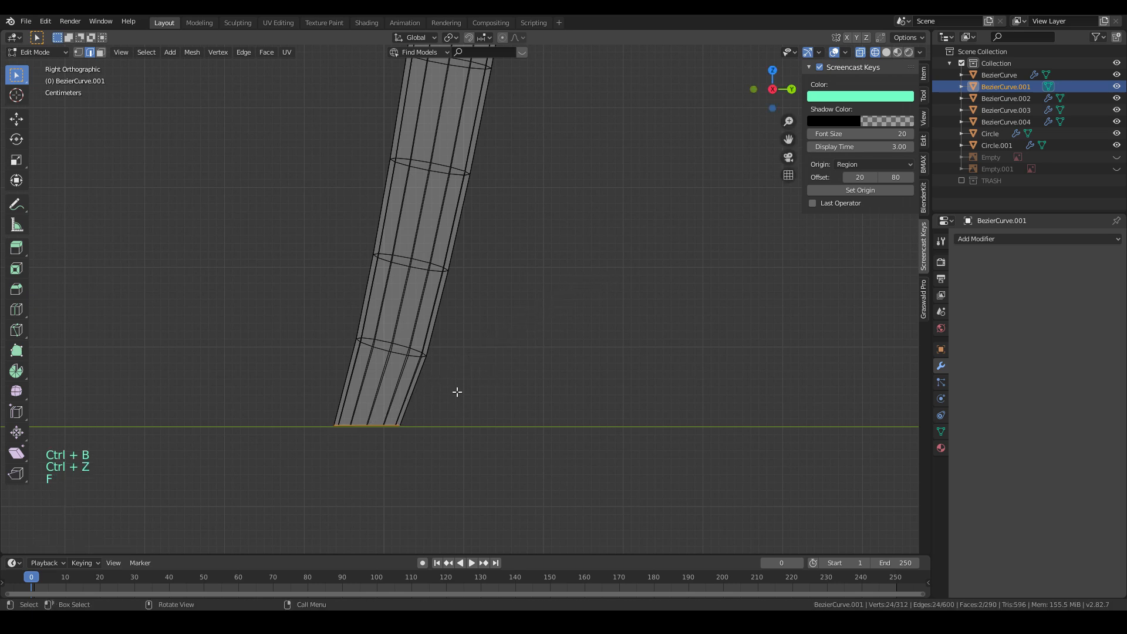
- Fill the open bottom ends of both front legs and bevel their rims slightly
scroll(394, 419, down, 4)
middle_drag(393, 405, 470, 390)
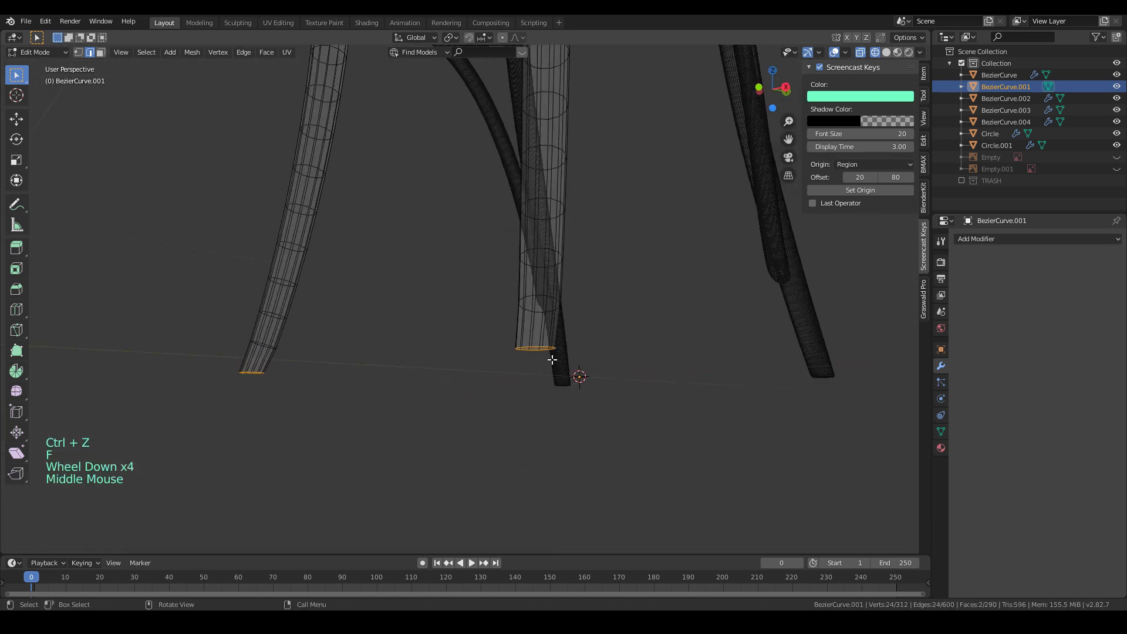
key(ctrl+b)
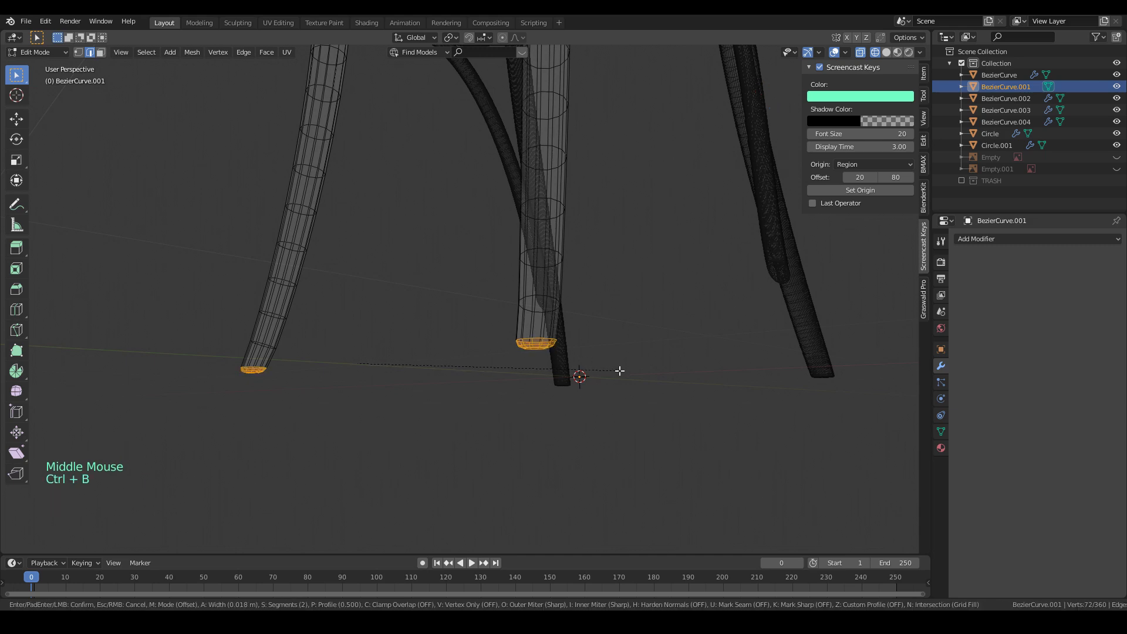
click(615, 369)
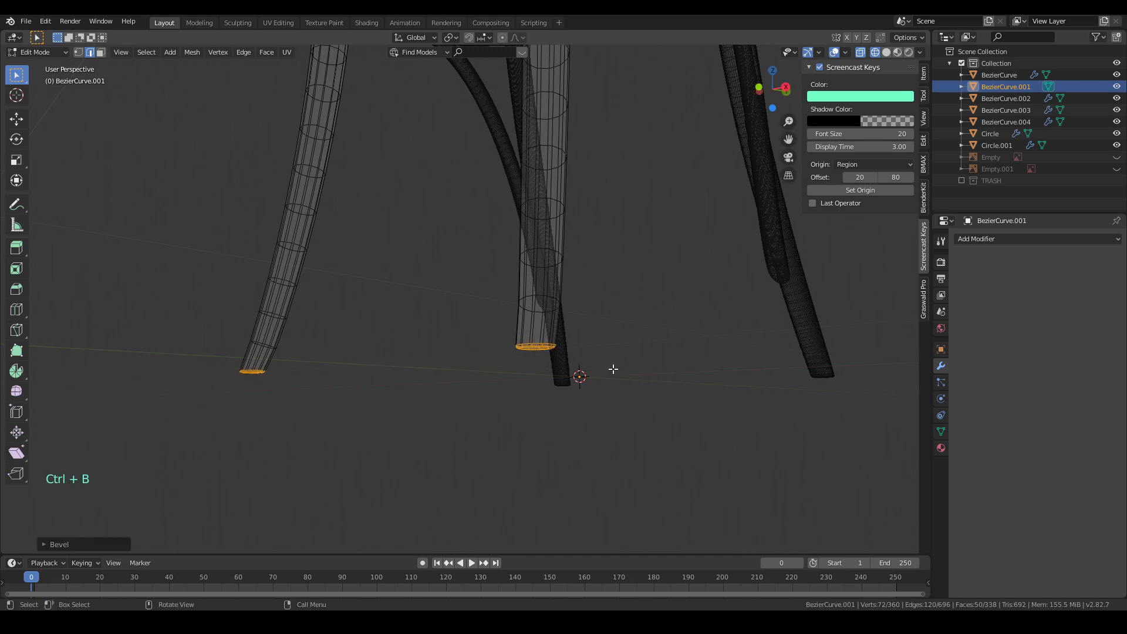
- Select the top edge loops of the front legs under the seat and scale them to 0 along Z
key(KP_3)
scroll(610, 372, down, 5)
shift+middle_drag(609, 375, 403, 307)
scroll(402, 307, up, 5)
drag(365, 217, 543, 253)
scroll(539, 242, up, 4)
key(s)
key(z)
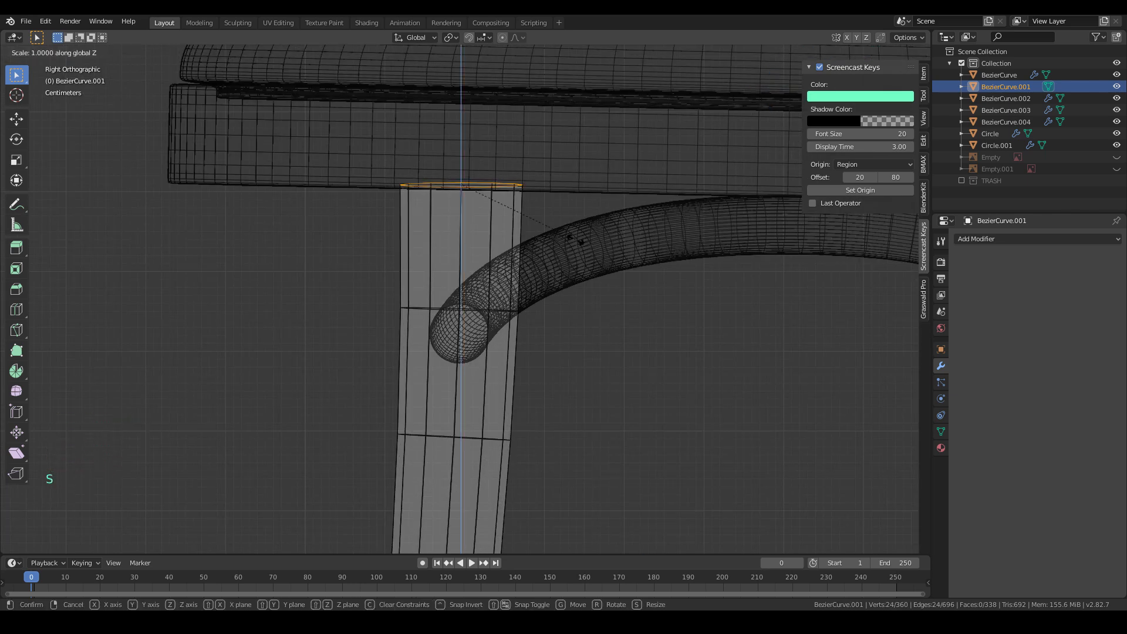
key(0)
key(Return)
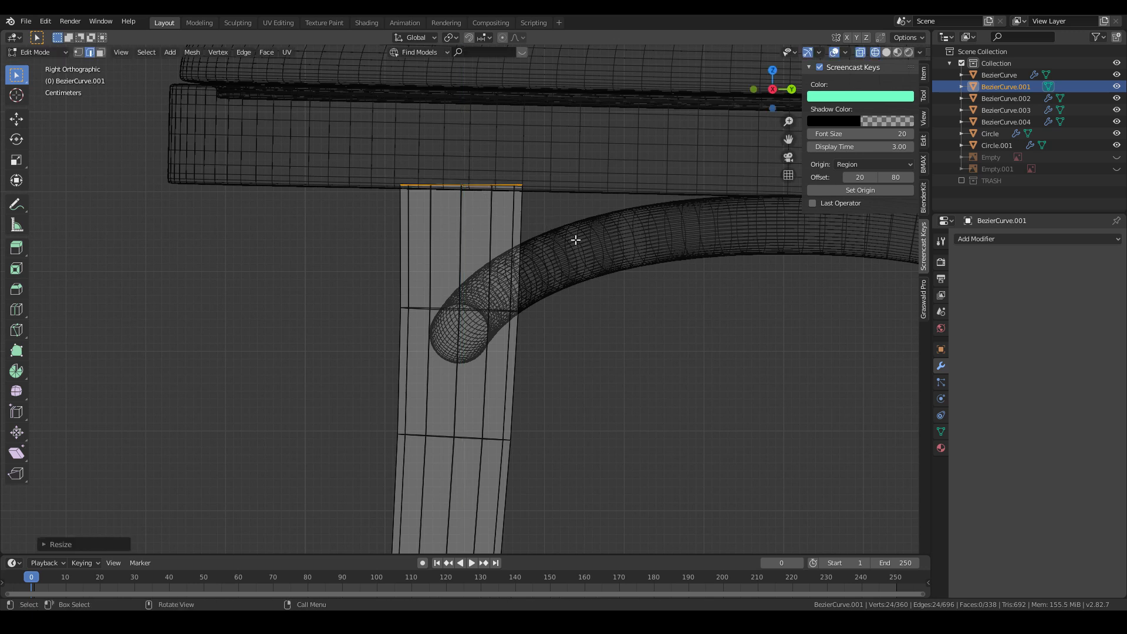
- Fill the open top ends of the front legs, bevel their rims slightly and return to Object Mode
key(f)
key(ctrl+b)
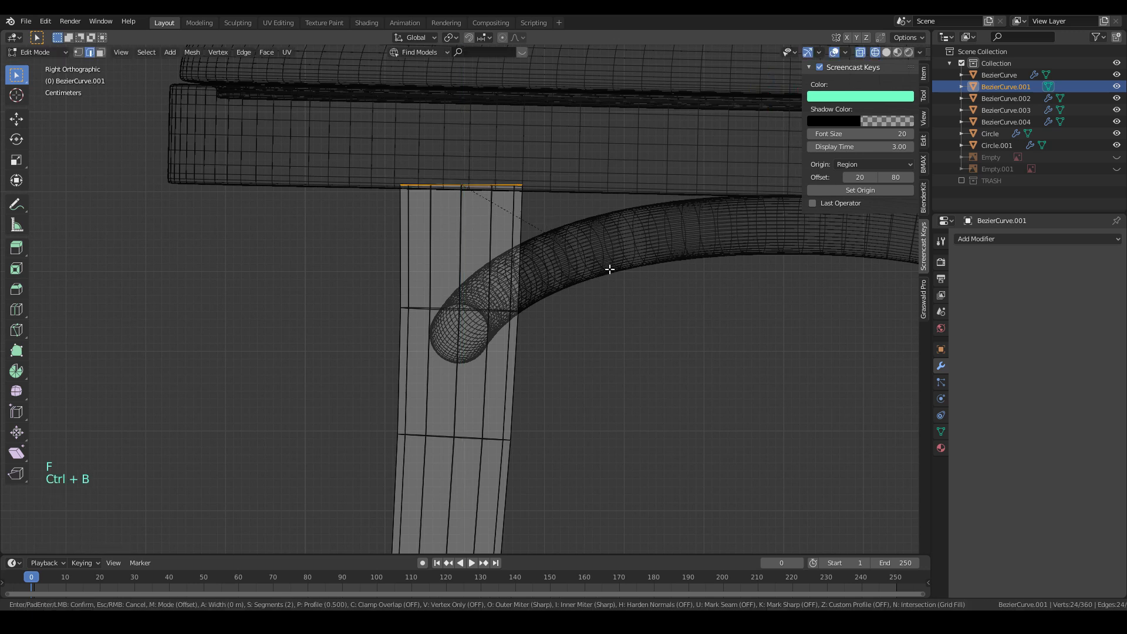
click(617, 273)
key(Tab)
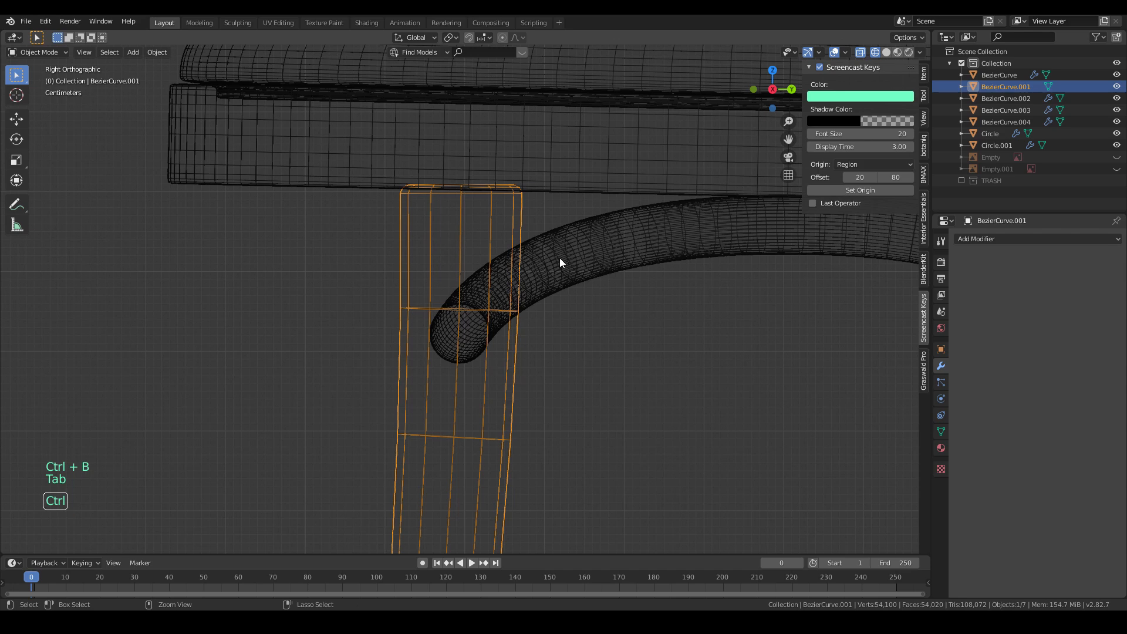
- Add a level 2 Subdivision Surface modifier to the front legs and switch the viewport to solid shading
key(ctrl+2)
key(z)
click(528, 243)
scroll(534, 240, down, 8)
middle_drag(565, 294, 627, 378)
click(605, 383)
key(Tab)
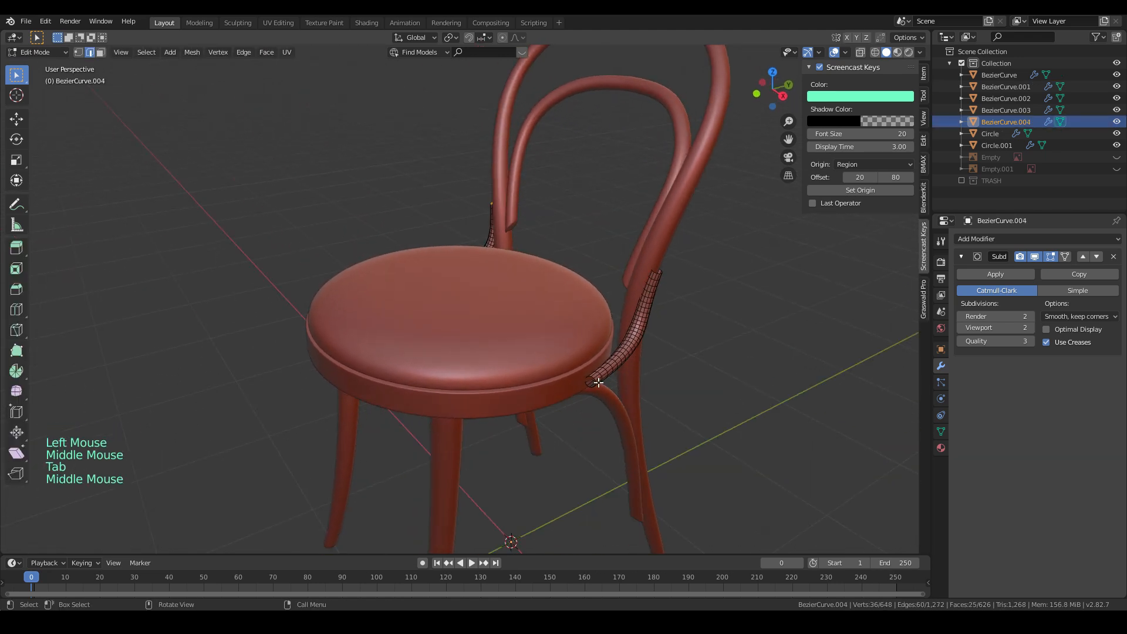
scroll(617, 367, up, 1)
alt+click(636, 399)
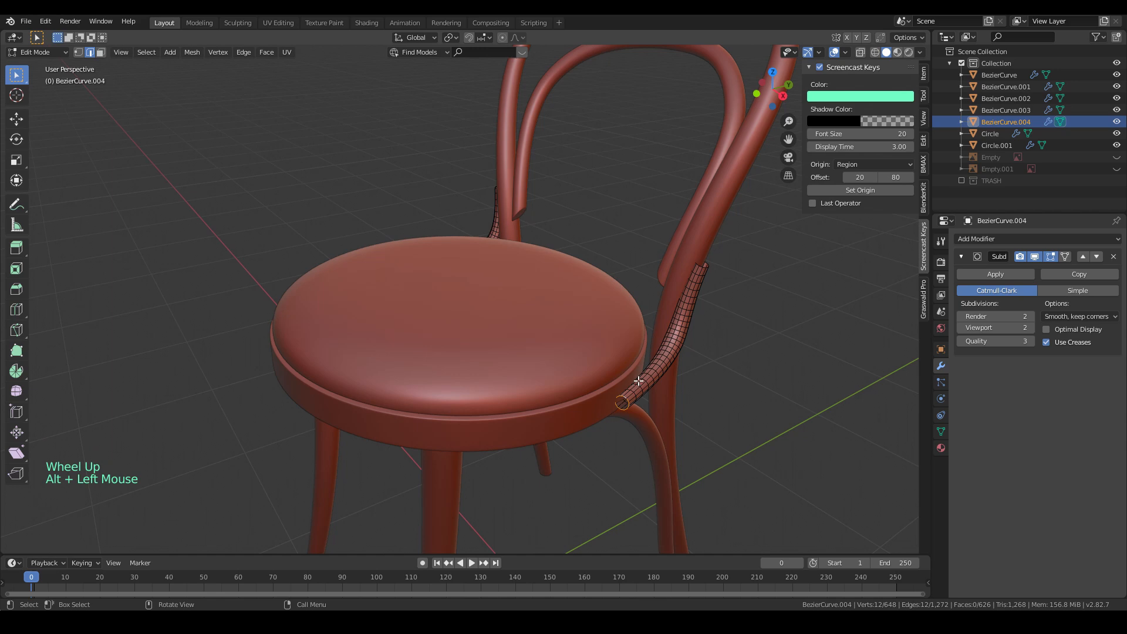
key(Tab)
- Delete the faces of the side brace on the positive X side, selecting it in front wireframe view
key(KP_1)
key(z)
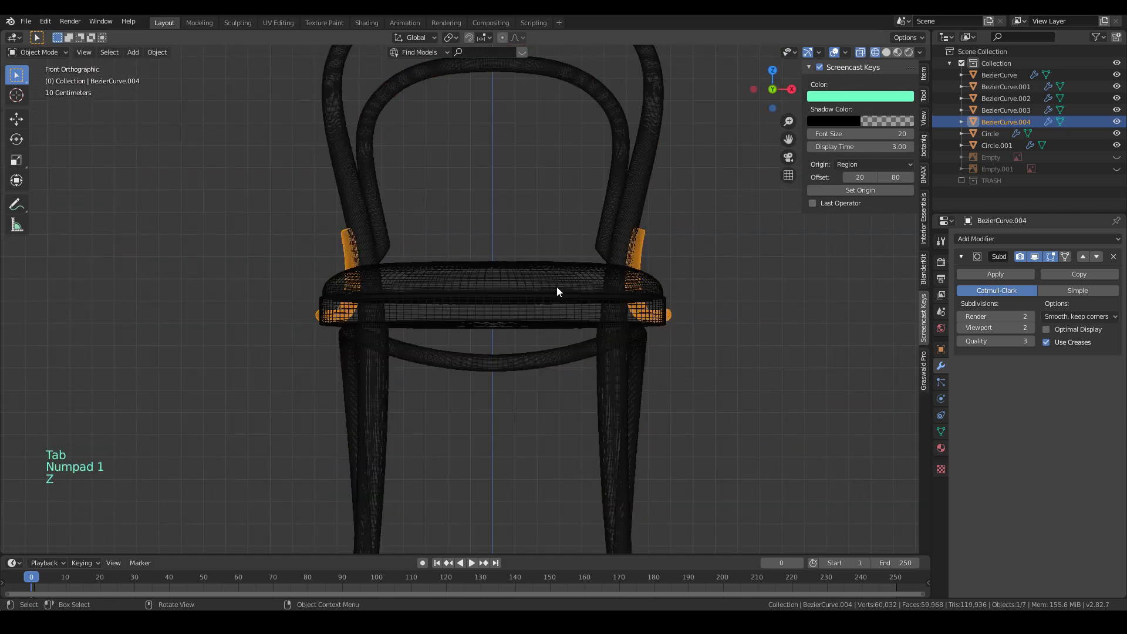
drag(551, 332, 784, 343)
click(638, 257)
key(Tab)
drag(563, 189, 735, 358)
key(x)
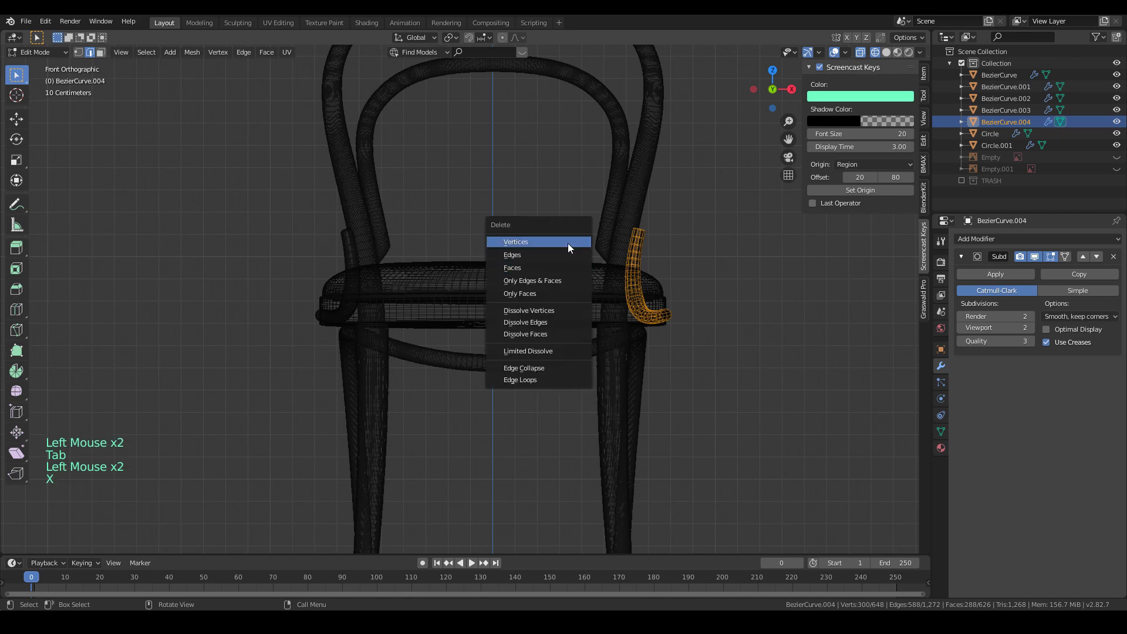
click(554, 268)
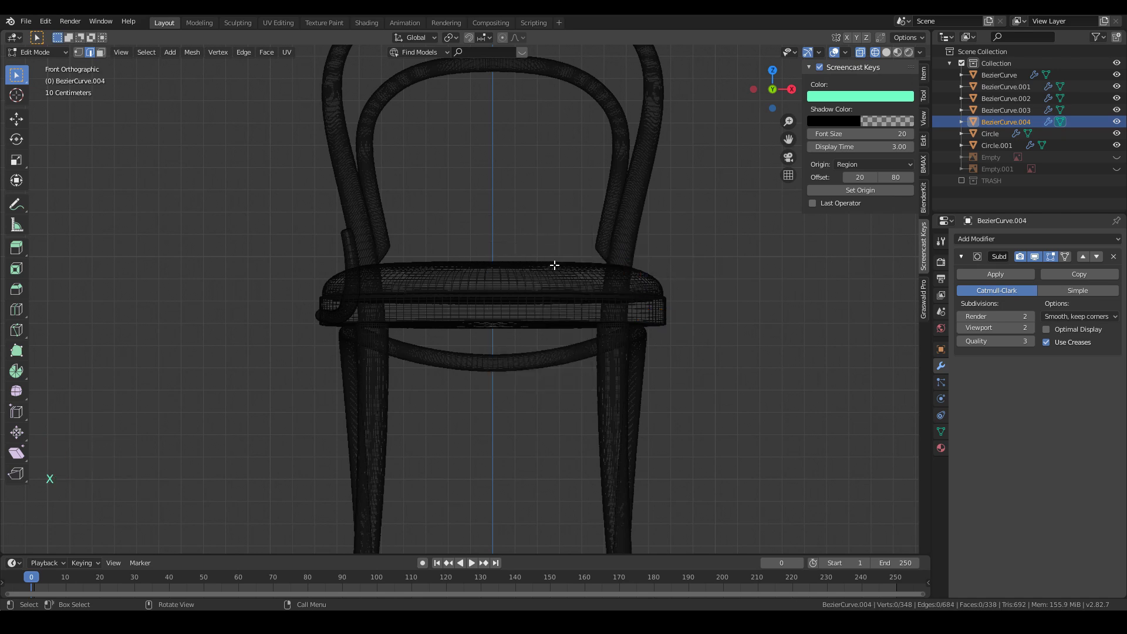
key(Tab)
- Add an X-axis Mirror modifier to the remaining side brace and place it above the Subdivision modifier
scroll(564, 280, down, 3)
click(1016, 237)
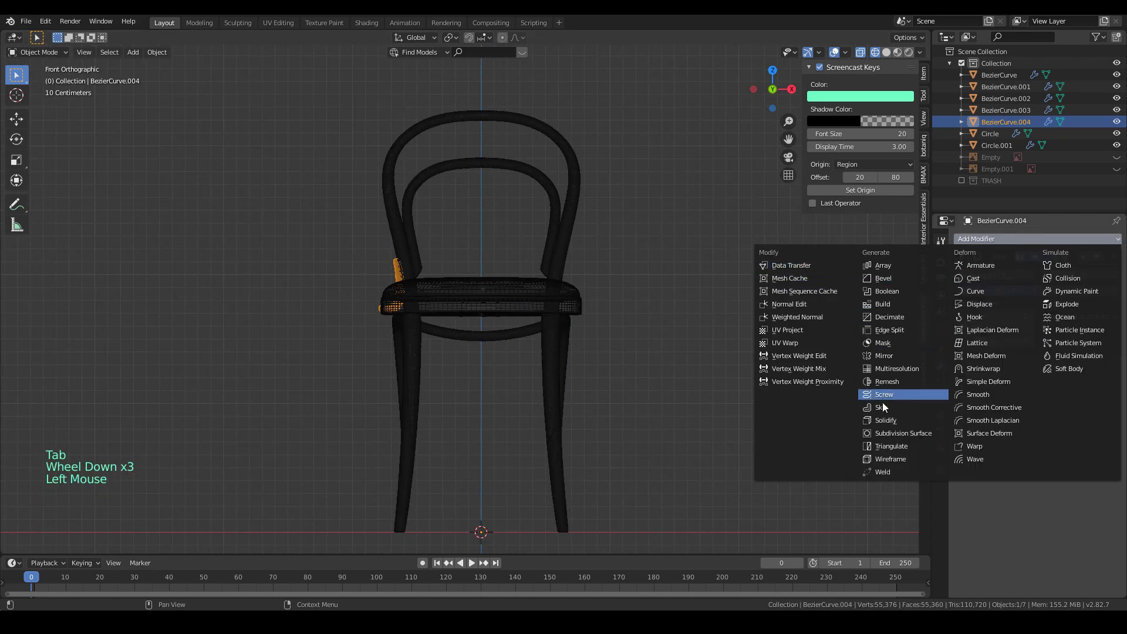
click(885, 356)
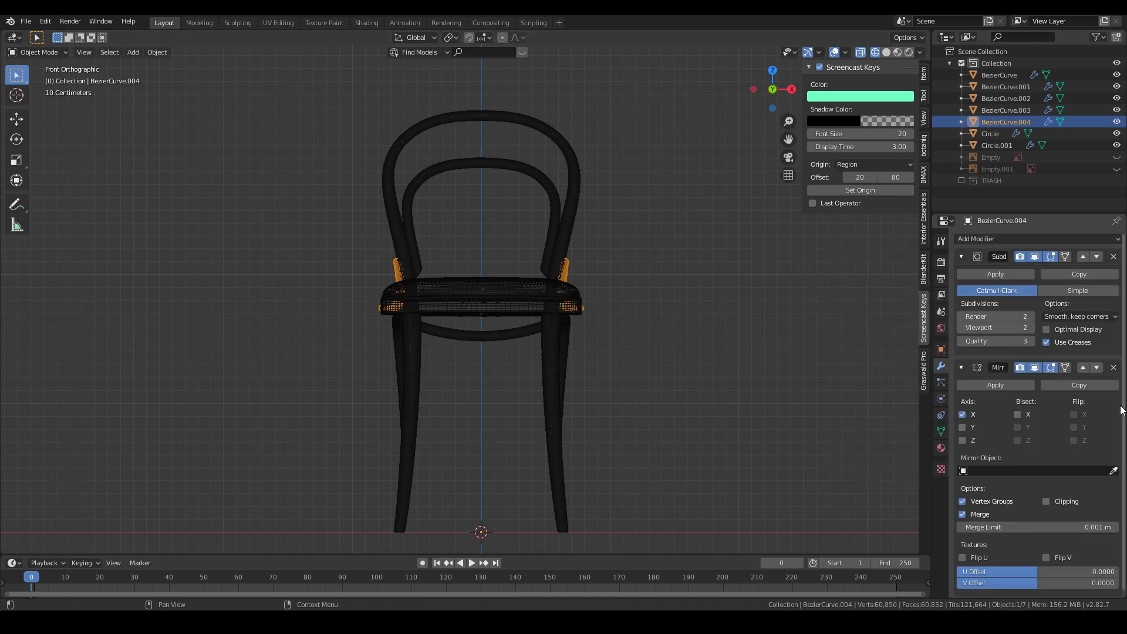
click(1084, 367)
- Switch back to solid shading and apply the side brace's Mirror modifier
middle_drag(635, 260, 764, 276)
key(z)
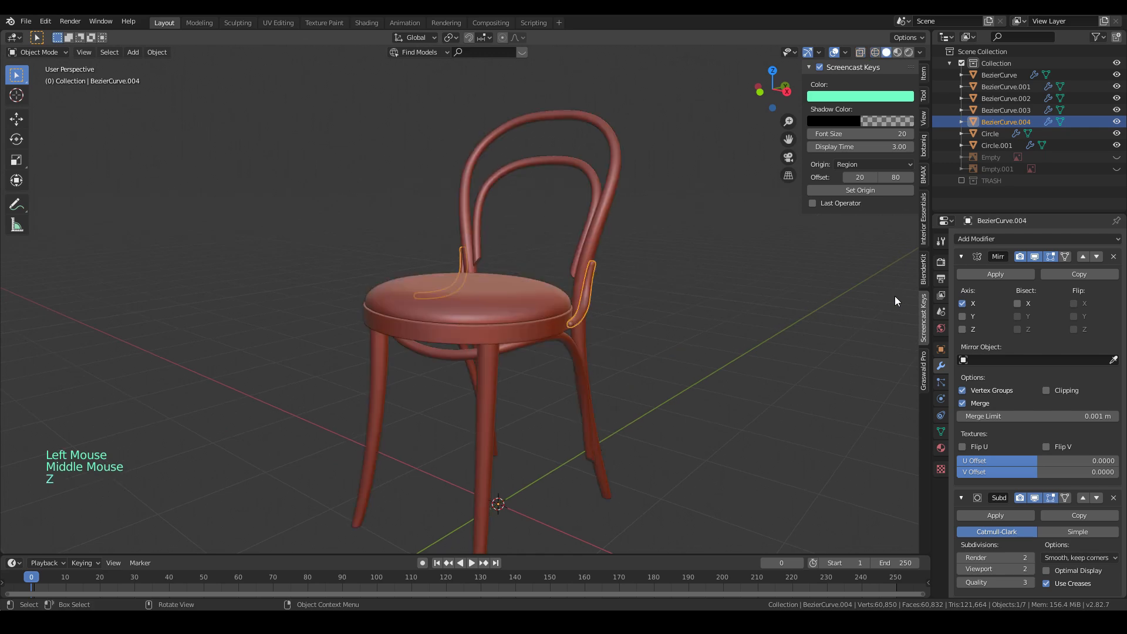
click(1013, 279)
- Inspect the chair from the top and sides, selecting the legs, frame parts and side braces to check them
middle_drag(897, 291, 686, 234)
key(KP_7)
scroll(776, 420, up, 3)
scroll(682, 282, down, 4)
middle_drag(683, 282, 649, 312)
click(559, 381)
middle_drag(558, 382, 447, 368)
click(397, 421)
middle_drag(397, 420, 525, 499)
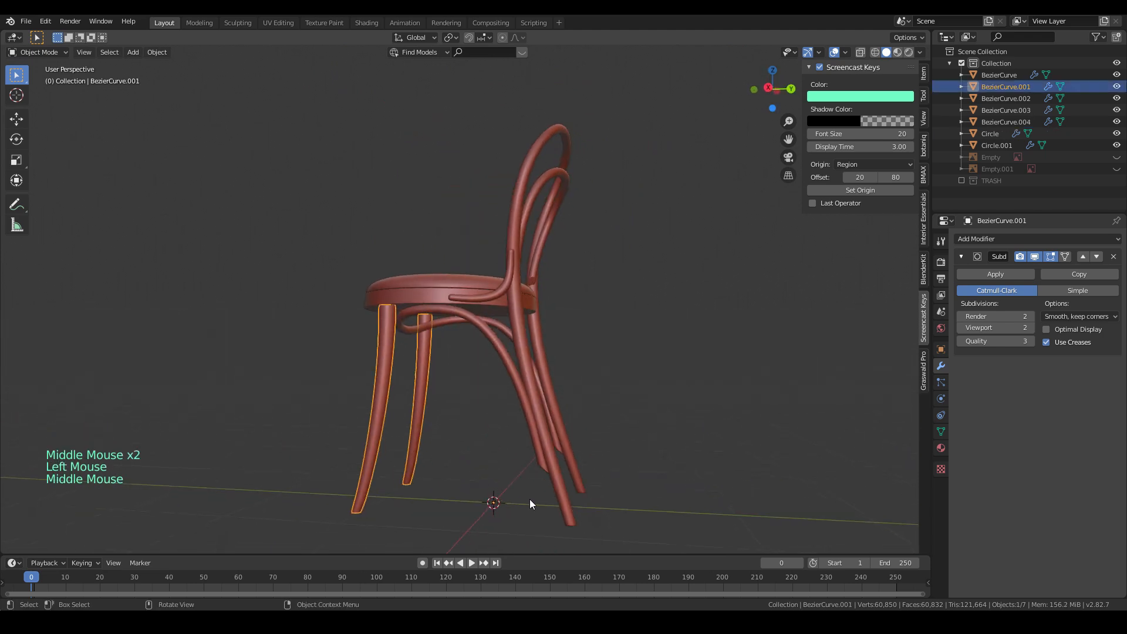
click(544, 473)
click(517, 398)
click(484, 309)
click(483, 294)
- Examine how the side braces fit between the seat rim and the backrest from above and from the side
middle_drag(483, 293, 758, 245)
middle_drag(398, 339, 552, 319)
key(KP_7)
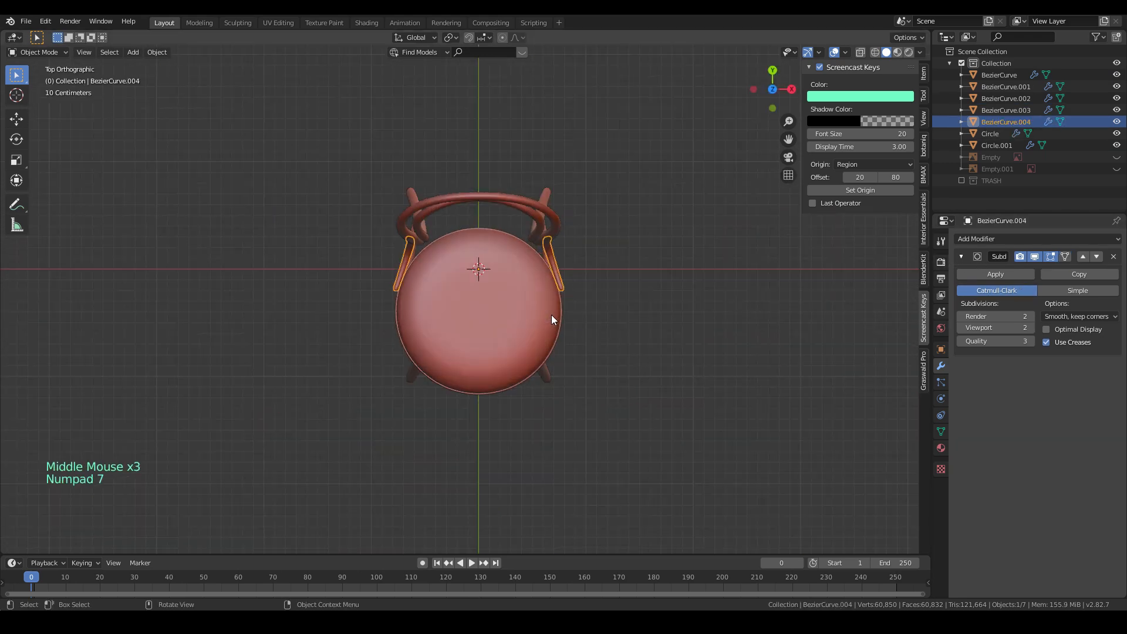
scroll(471, 278, up, 4)
scroll(385, 276, up, 1)
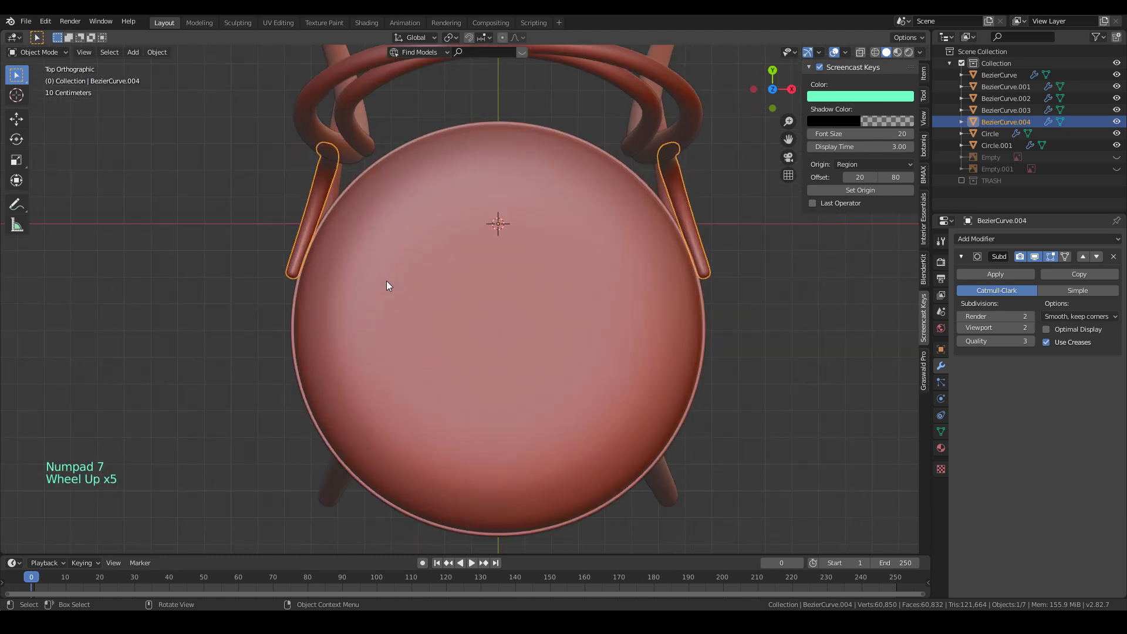
shift+middle_drag(385, 280, 405, 325)
middle_drag(505, 311, 489, 211)
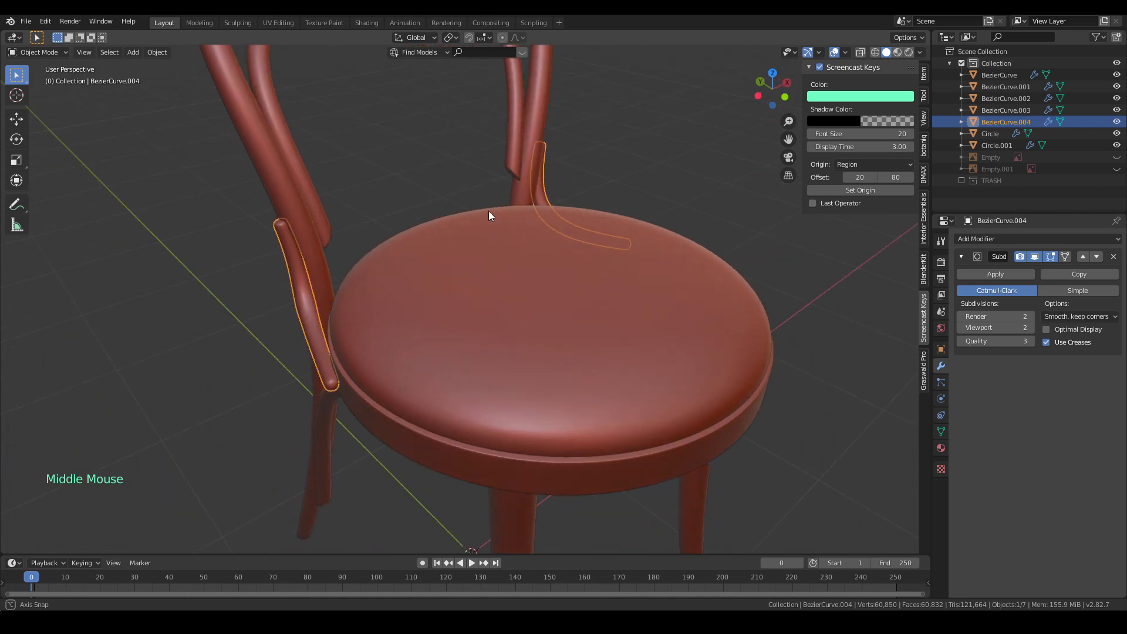
key(KP_7)
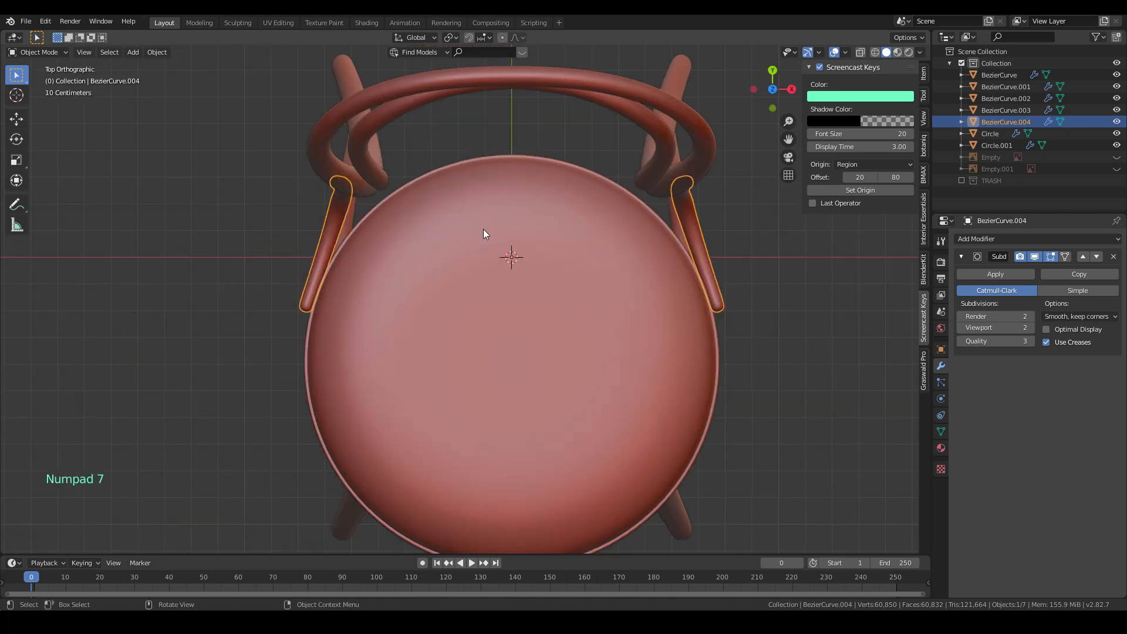
scroll(483, 228, down, 3)
click(664, 294)
middle_drag(664, 294, 593, 208)
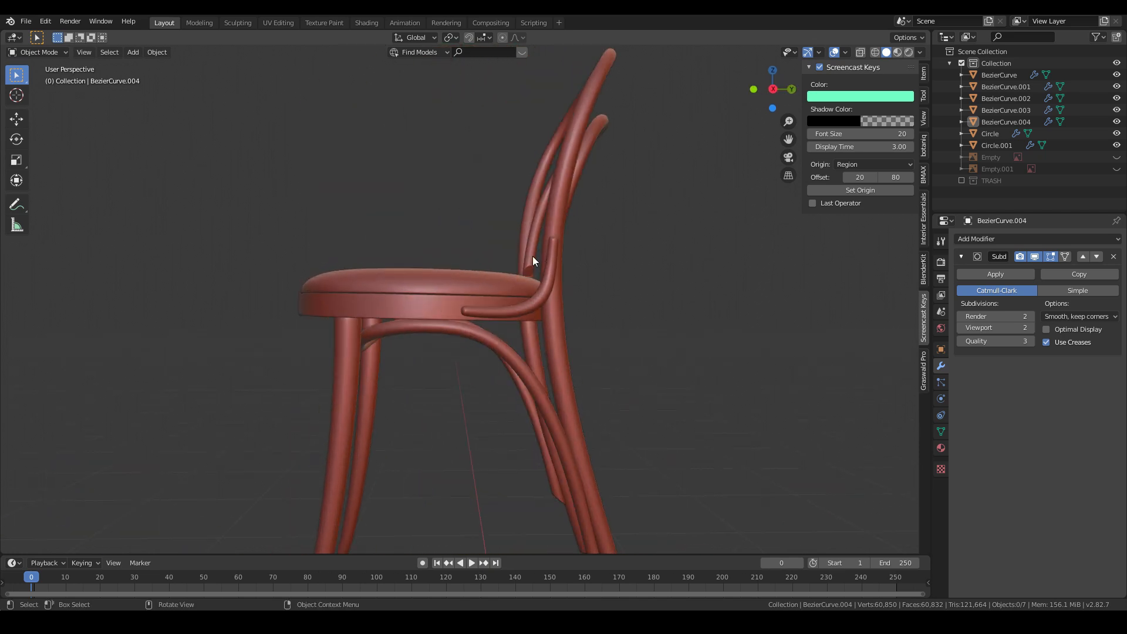
- Select the front legs, split the 3D viewport and turn the new area into a UV Editor
middle_drag(533, 256, 622, 278)
scroll(622, 279, down, 1)
shift+middle_drag(601, 344, 593, 263)
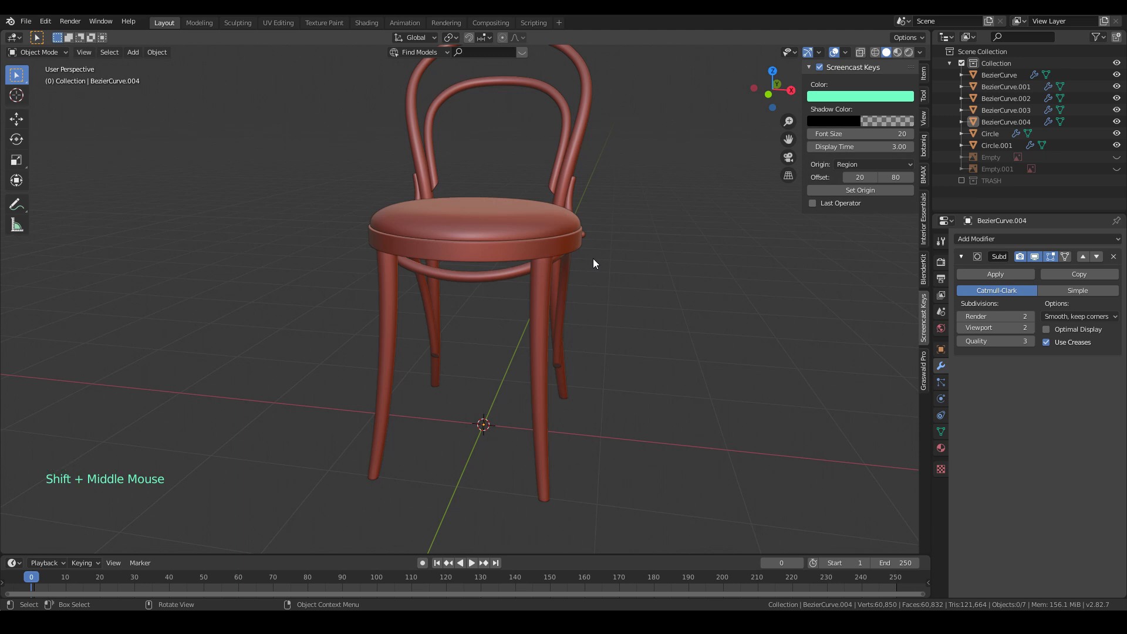
middle_drag(595, 256, 541, 237)
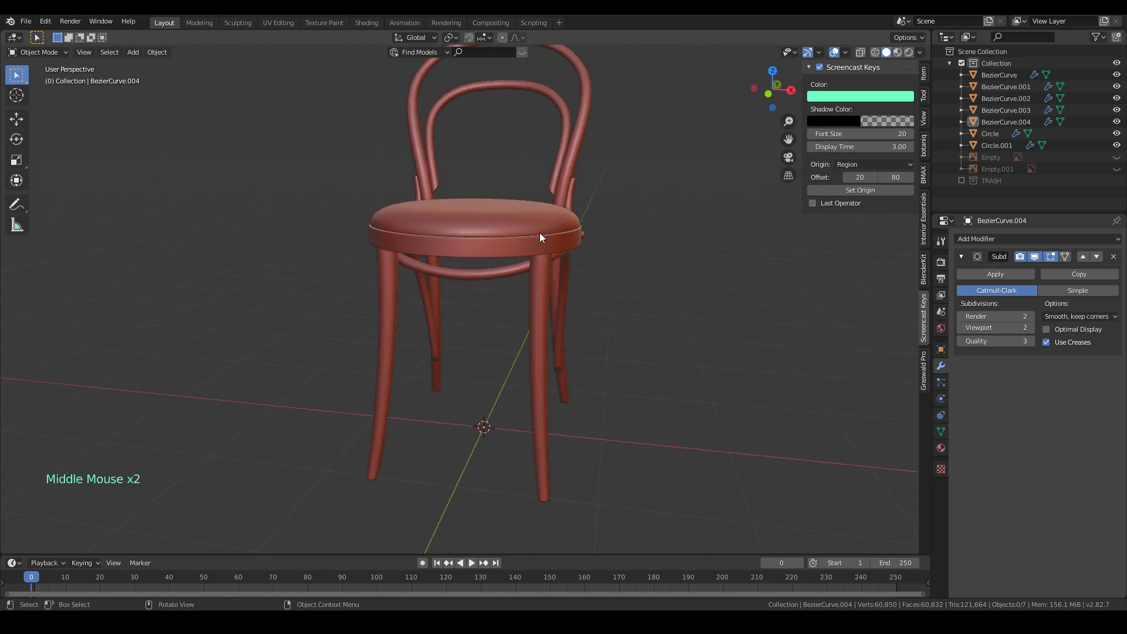
click(554, 285)
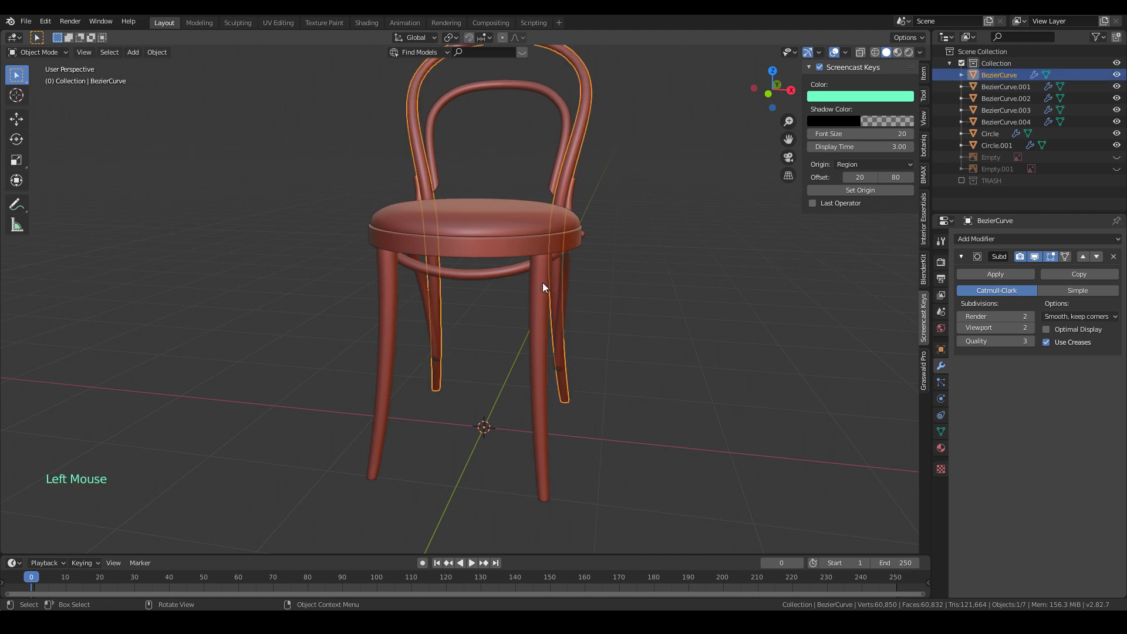
click(538, 280)
drag(4, 36, 438, 59)
click(16, 38)
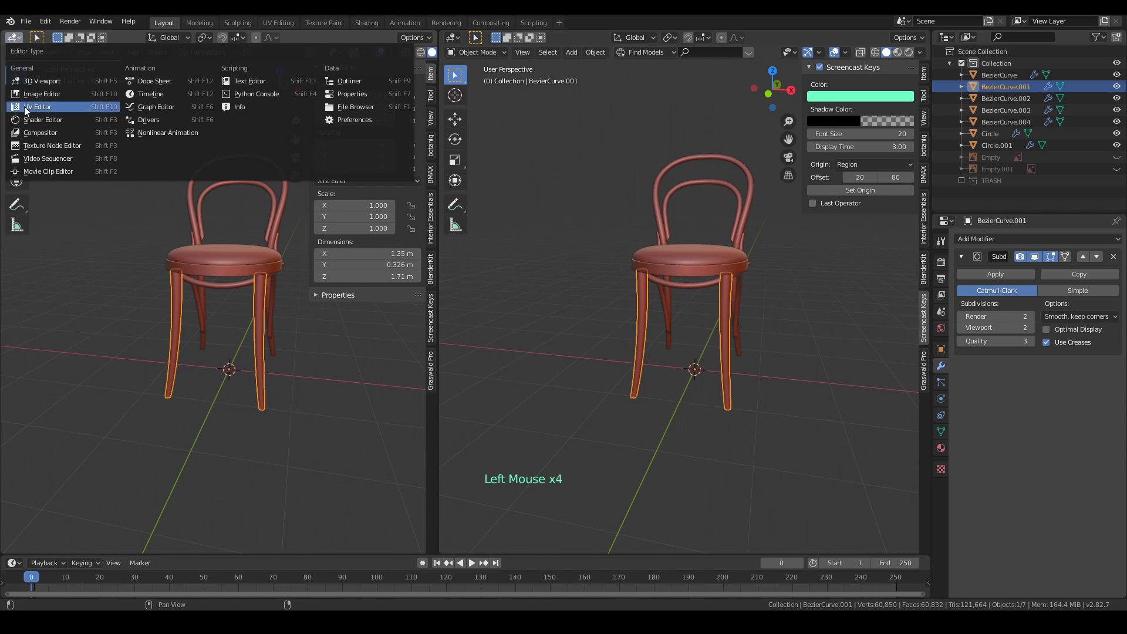
click(29, 110)
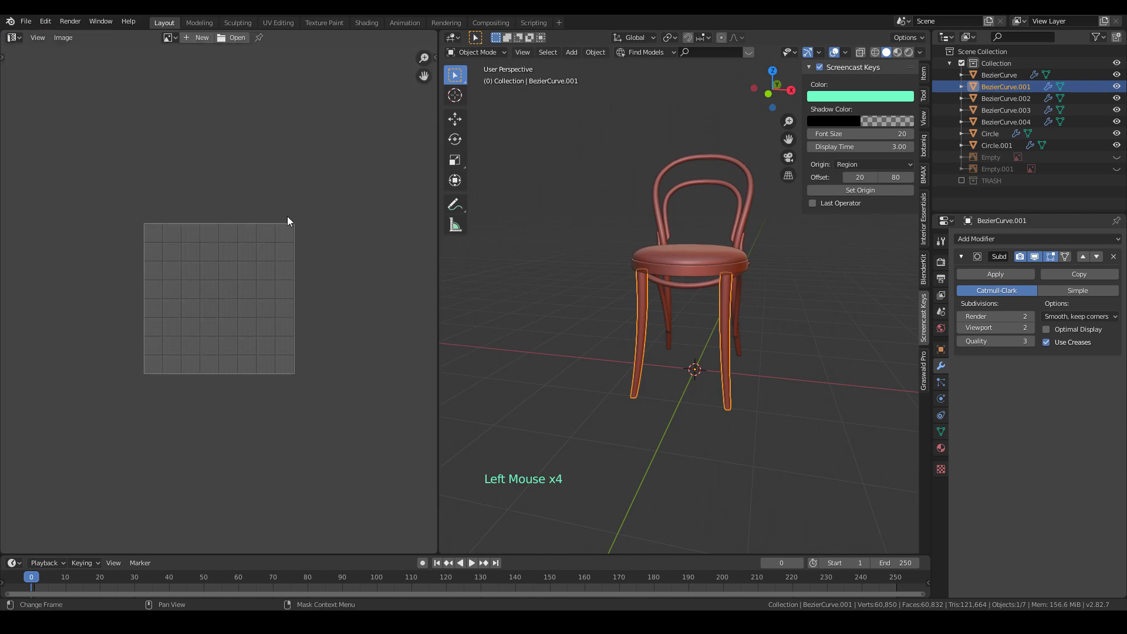
- Enter edit mode on the front legs and select the whole linked mesh of one leg
scroll(705, 299, up, 5)
key(Tab)
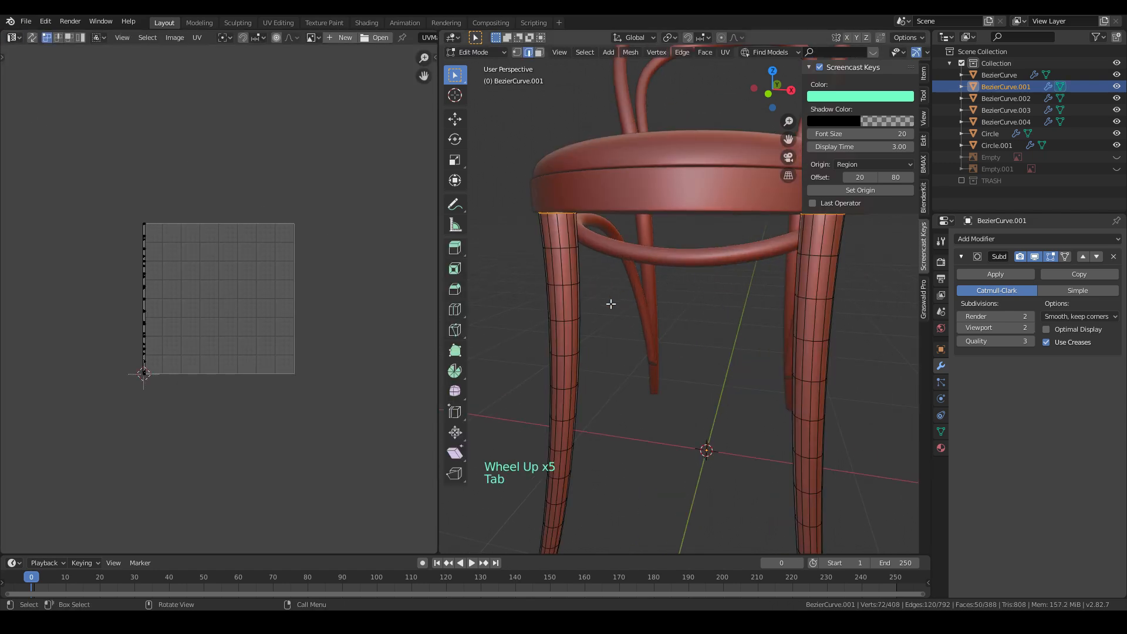
key(a)
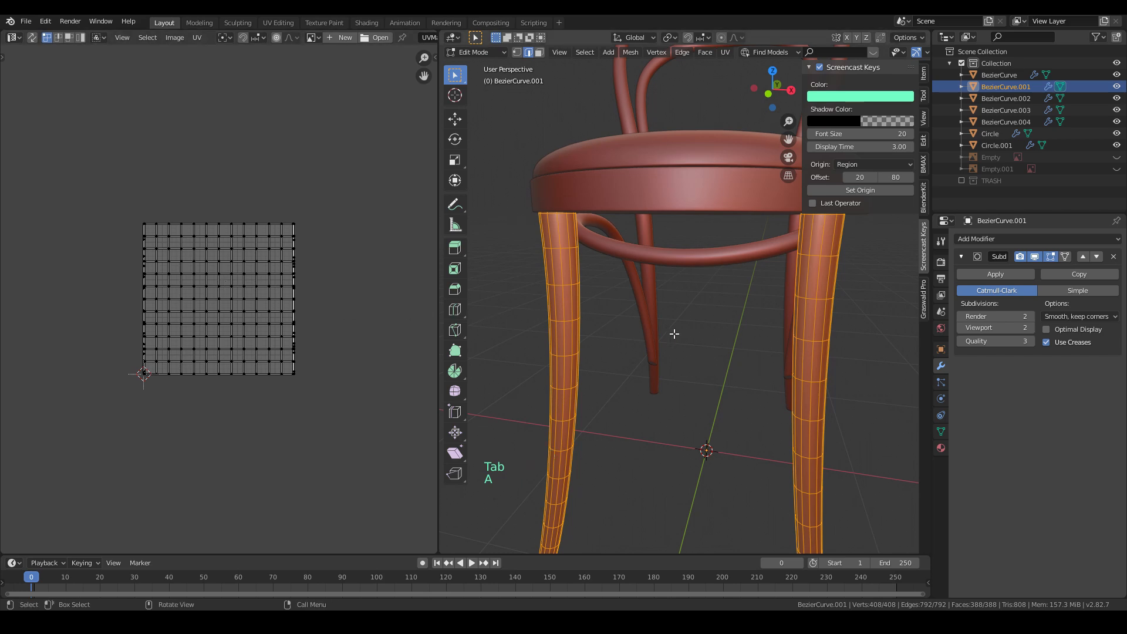
middle_drag(653, 331, 634, 327)
scroll(276, 330, up, 4)
click(567, 300)
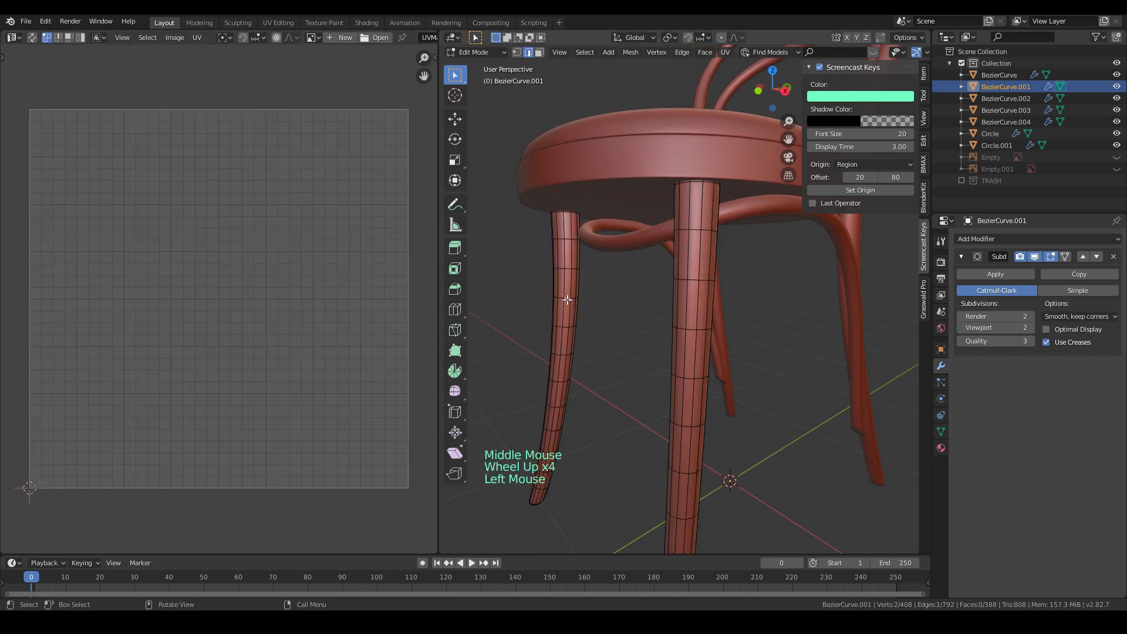
key(l)
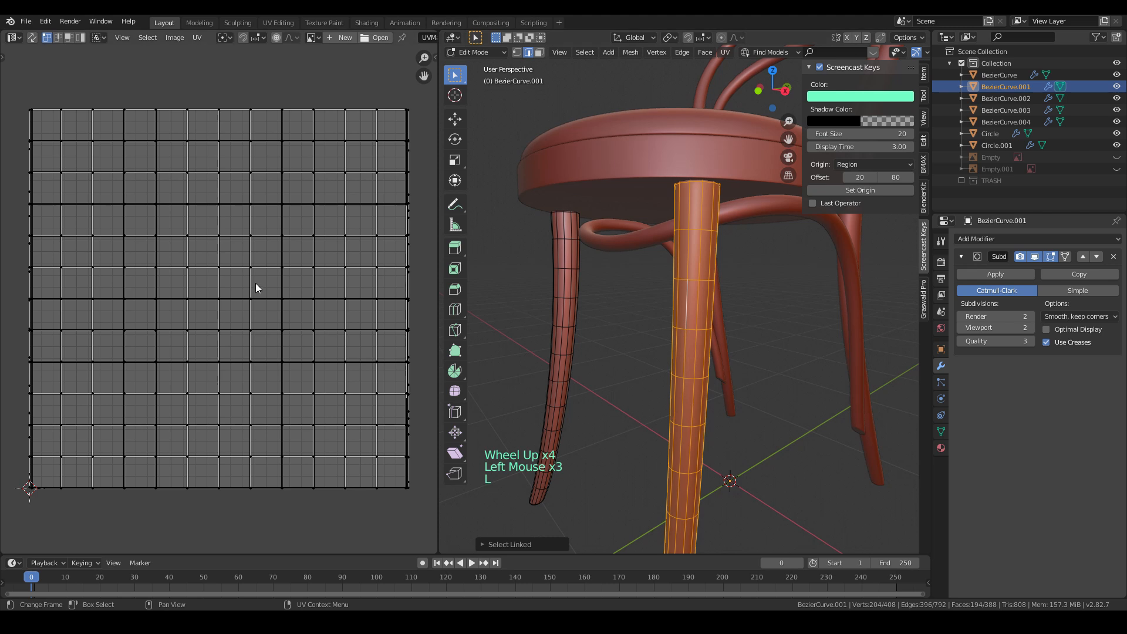
- Try to unwrap the selected front leg without any marked seams
scroll(255, 283, down, 4)
drag(80, 183, 373, 416)
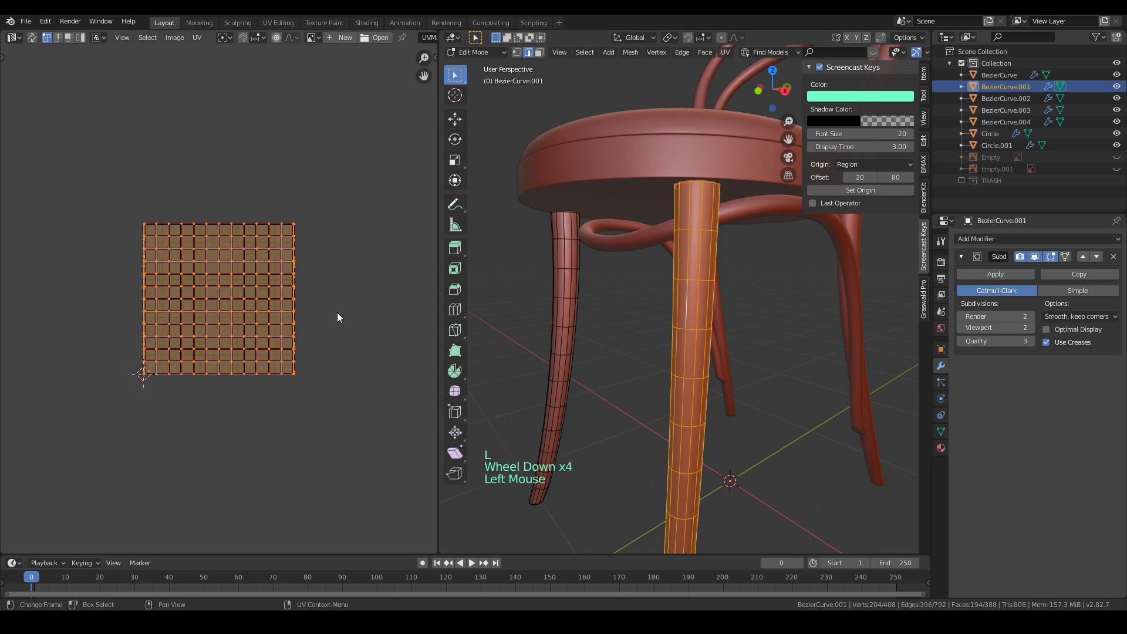
key(u)
key(u)
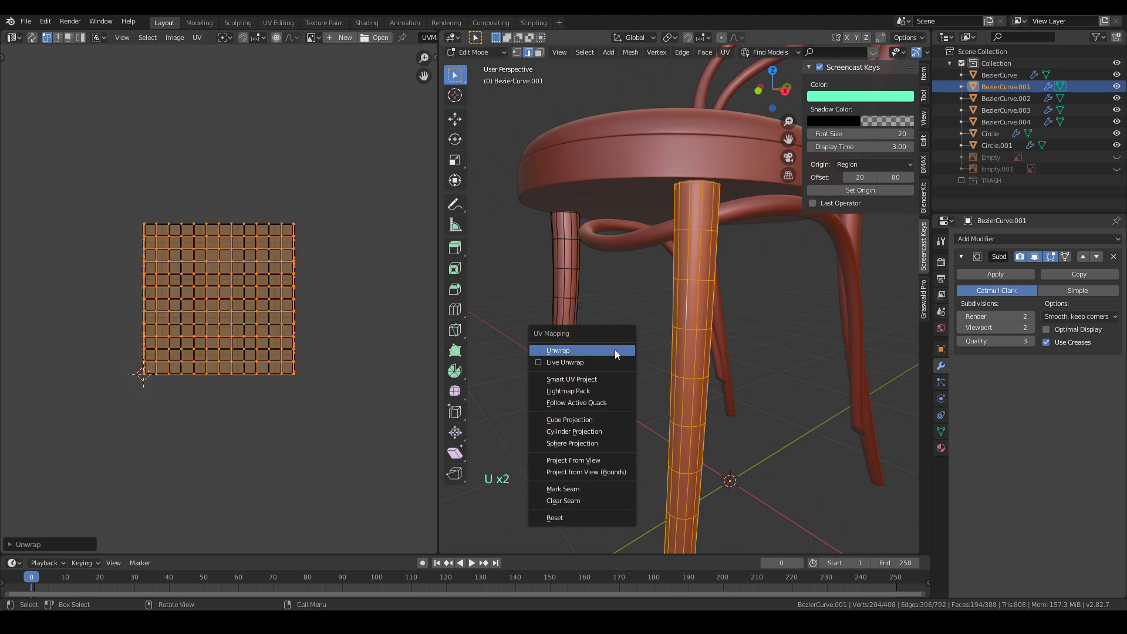
click(615, 351)
middle_drag(539, 372, 570, 371)
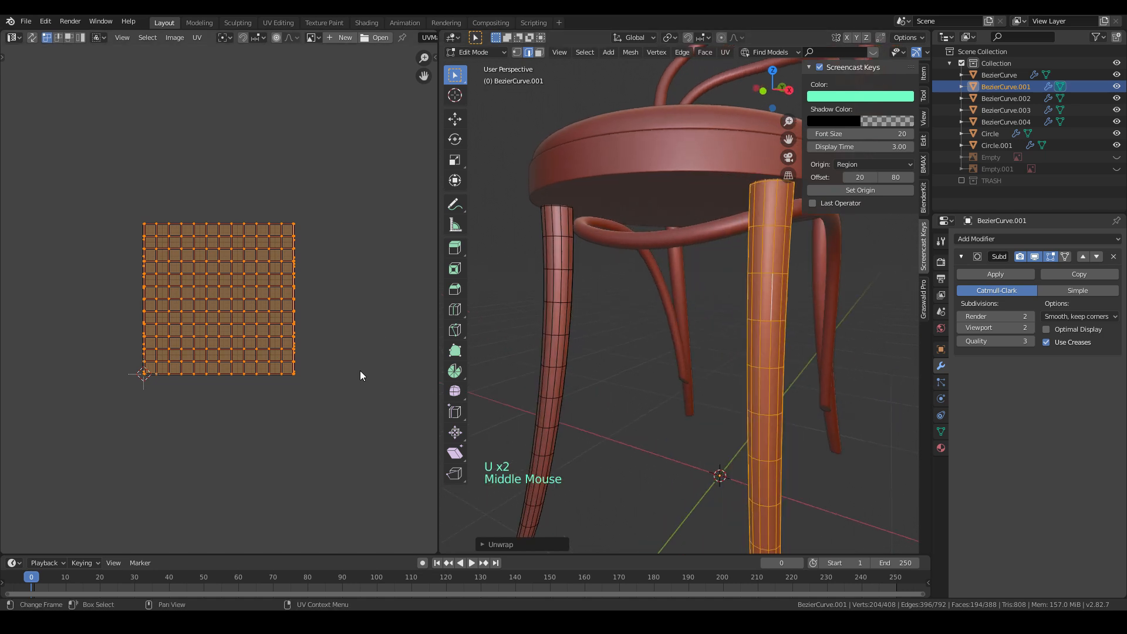
- Isolate the two front legs in local view, keeping edge editing active and their upper ends accessible
middle_drag(681, 368, 664, 339)
scroll(642, 368, up, 1)
scroll(663, 339, down, 1)
shift+middle_drag(664, 339, 739, 364)
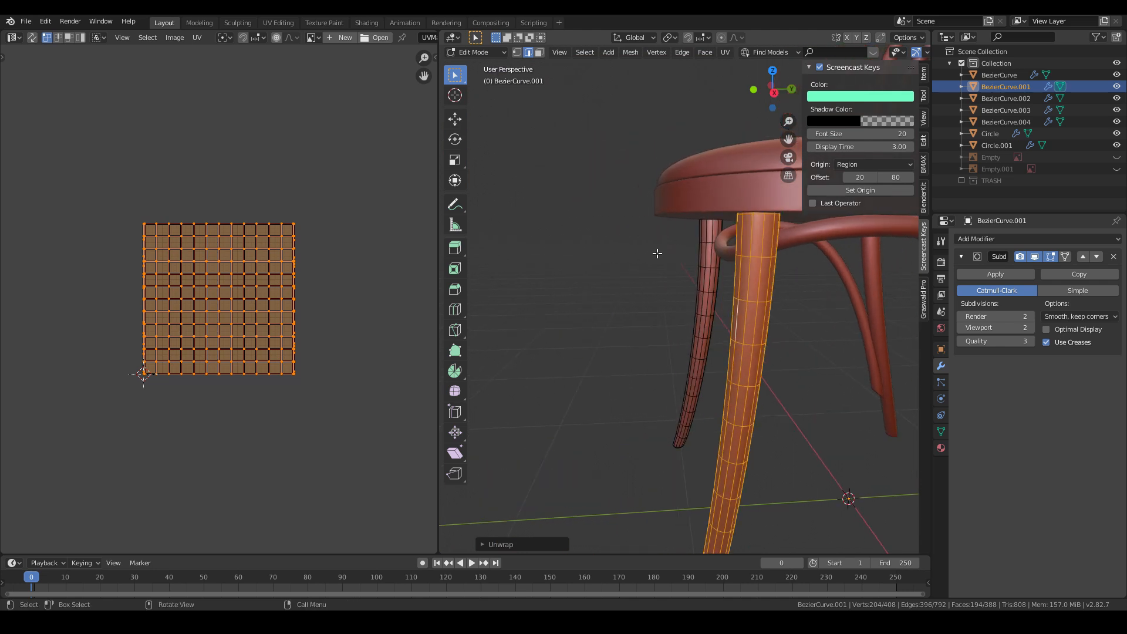
key(KP_Divide)
scroll(658, 254, down, 3)
middle_drag(658, 253, 607, 287)
scroll(644, 237, down, 1)
scroll(652, 235, up, 3)
middle_drag(734, 205, 707, 230)
click(747, 167)
click(755, 150)
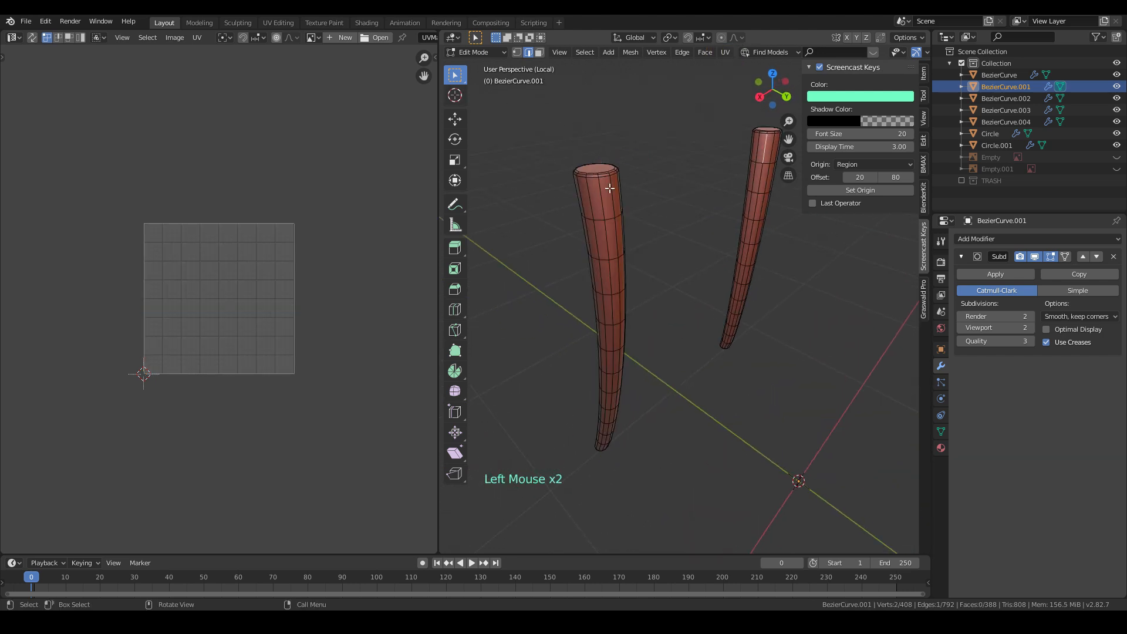
middle_drag(616, 194, 628, 207)
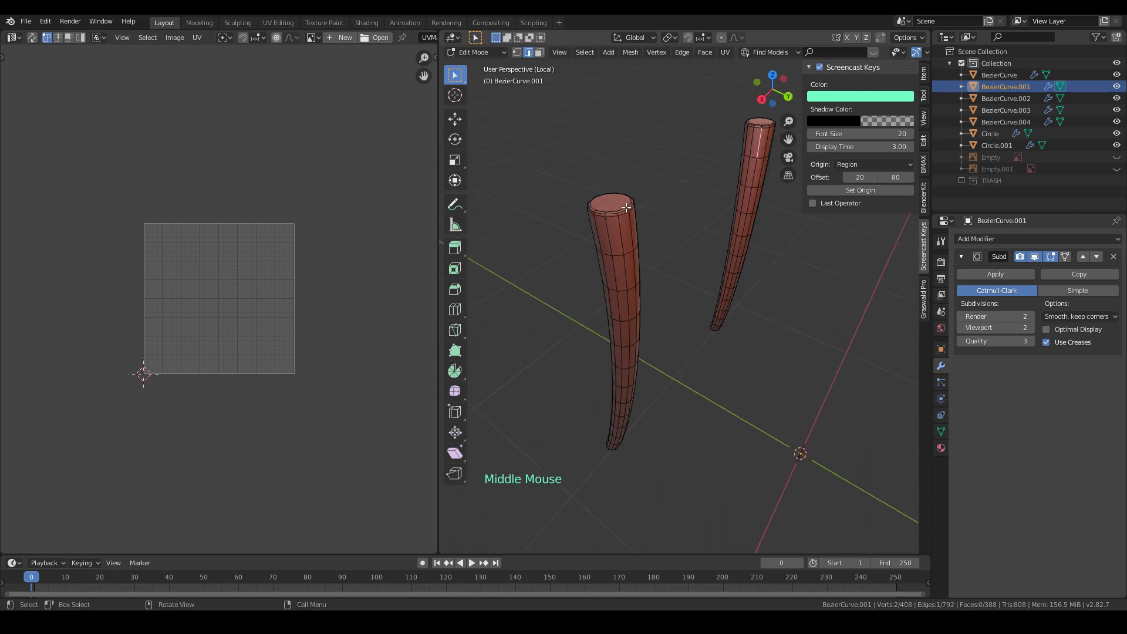
- Select one lengthwise edge loop on the first front leg together with the edge loops around its upper and lower caps
alt+click(631, 229)
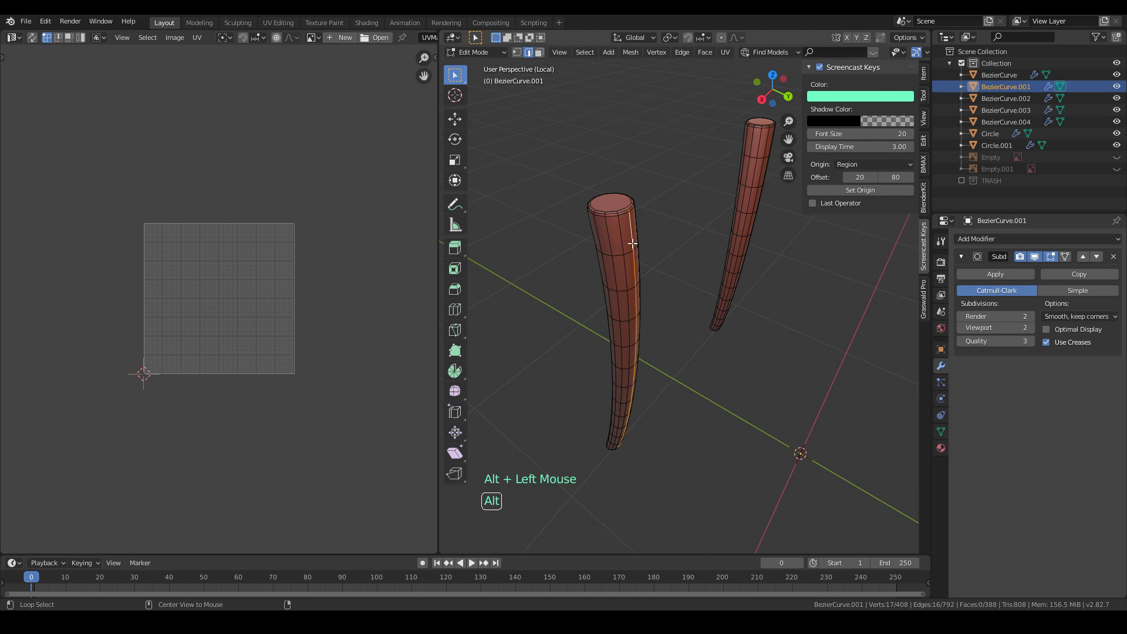
scroll(626, 207, up, 2)
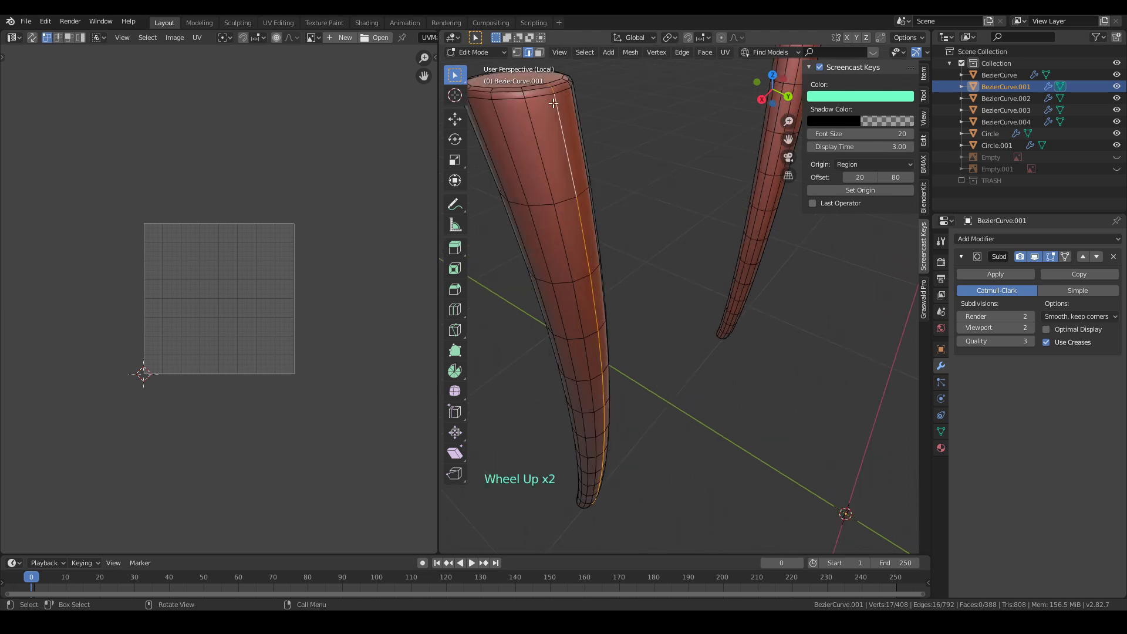
middle_drag(609, 499, 537, 167)
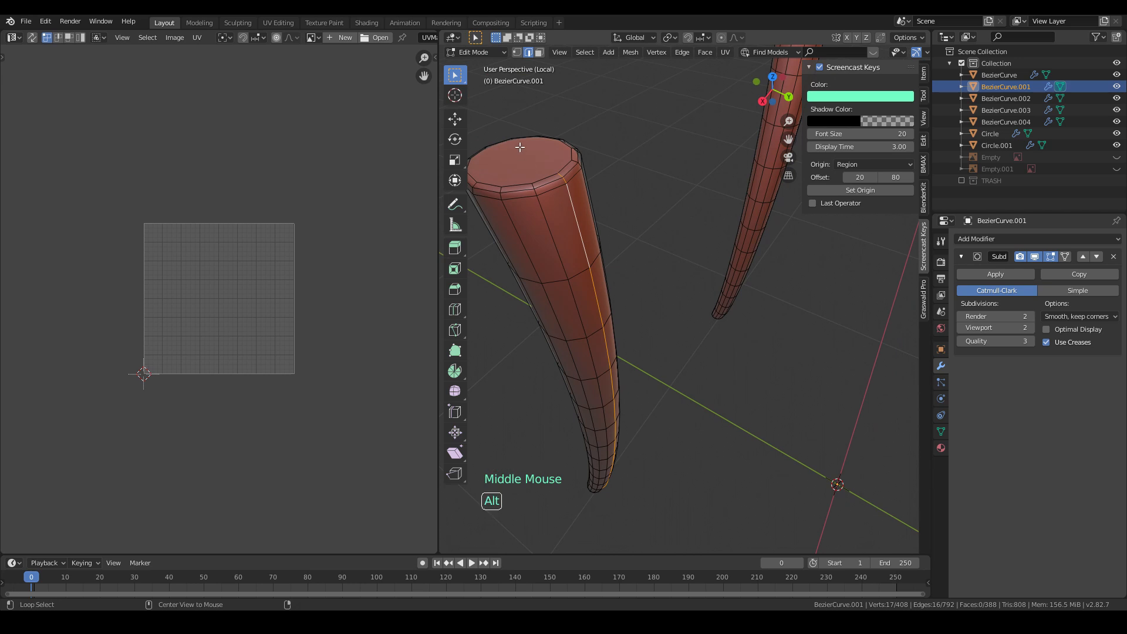
alt+shift+click(541, 180)
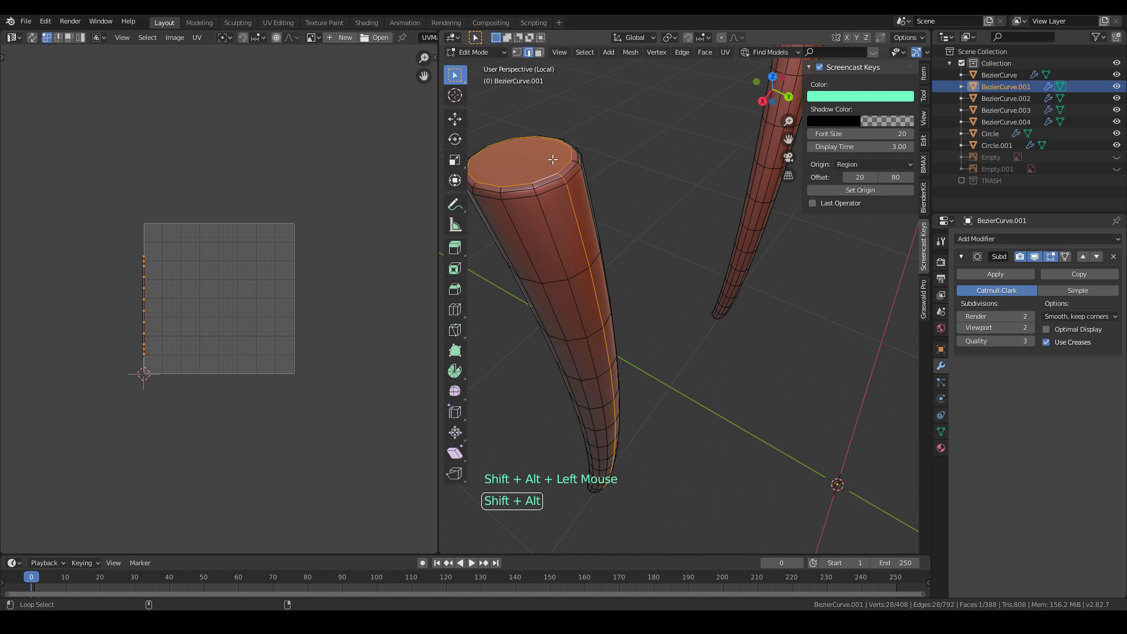
middle_drag(712, 340, 667, 137)
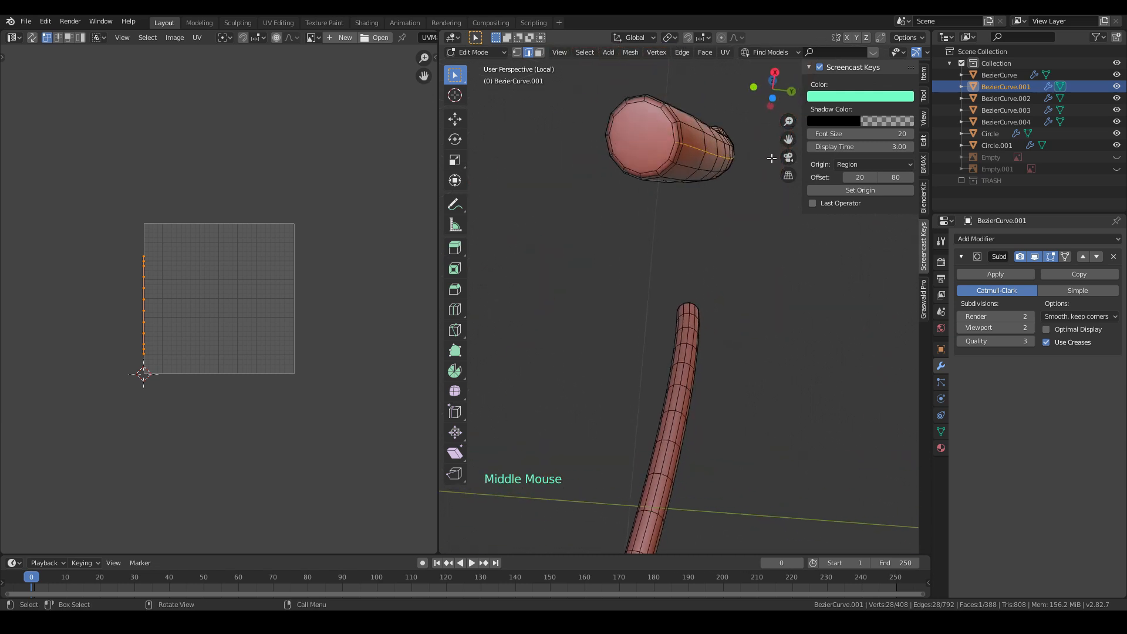
alt+shift+click(667, 136)
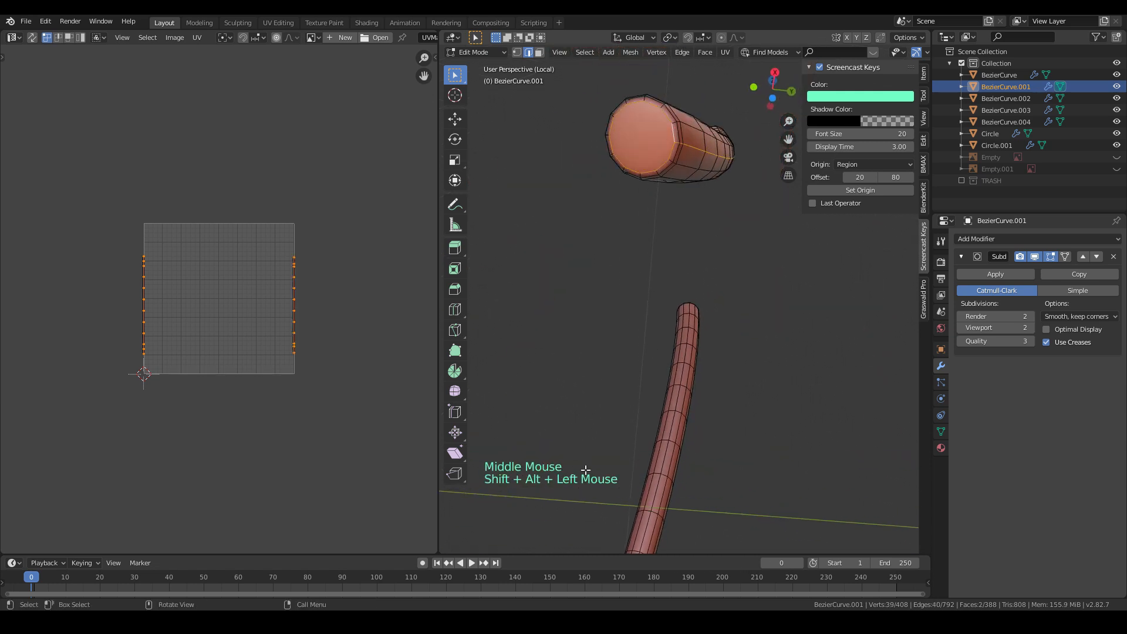
- Add the second front leg's lengthwise edge loop and both cap loops to the selection, and mark all selected edges as seams
middle_drag(611, 393, 738, 390)
scroll(652, 380, down, 1)
scroll(652, 380, up, 1)
scroll(651, 380, down, 2)
middle_drag(652, 380, 704, 410)
scroll(661, 344, up, 4)
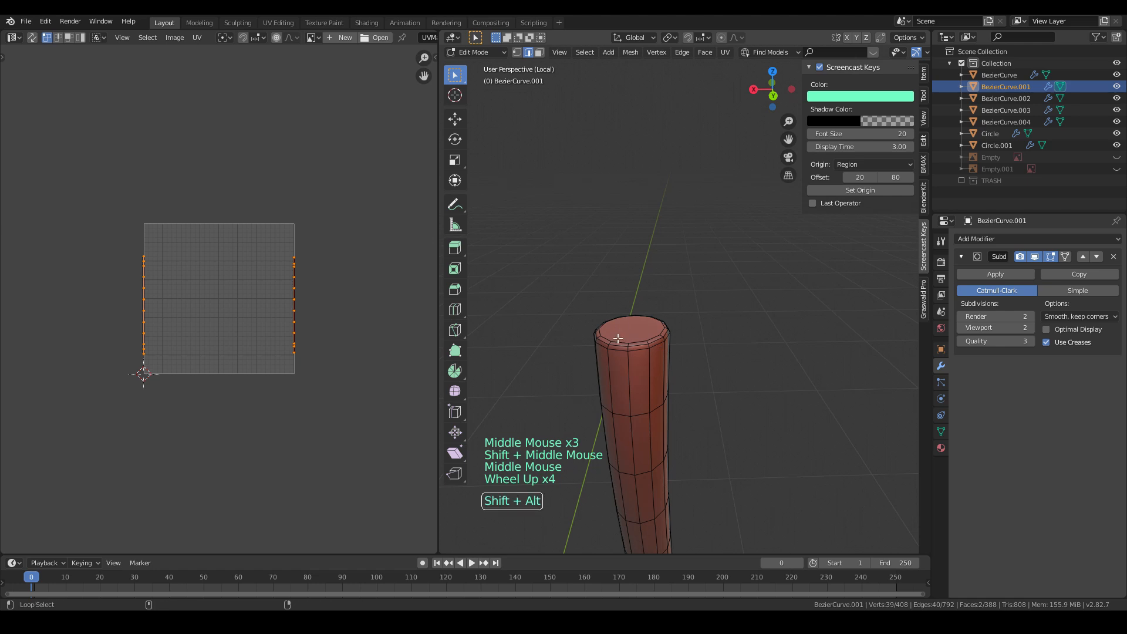
alt+shift+click(623, 352)
scroll(626, 367, down, 3)
middle_drag(649, 408, 684, 320)
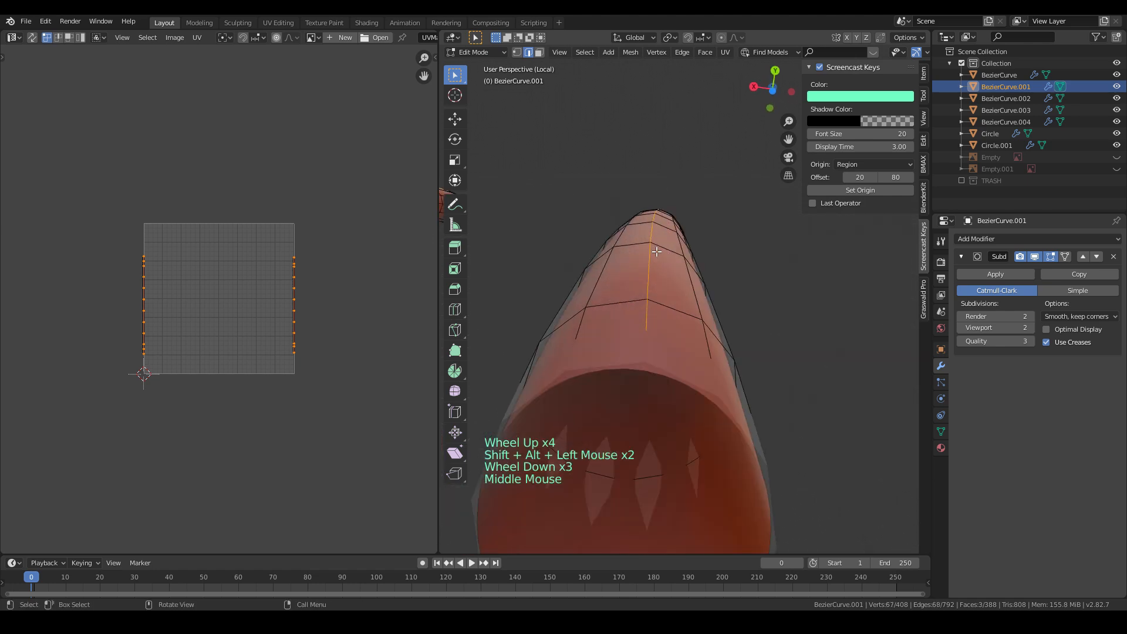
scroll(687, 317, down, 3)
scroll(688, 317, up, 1)
alt+shift+click(684, 332)
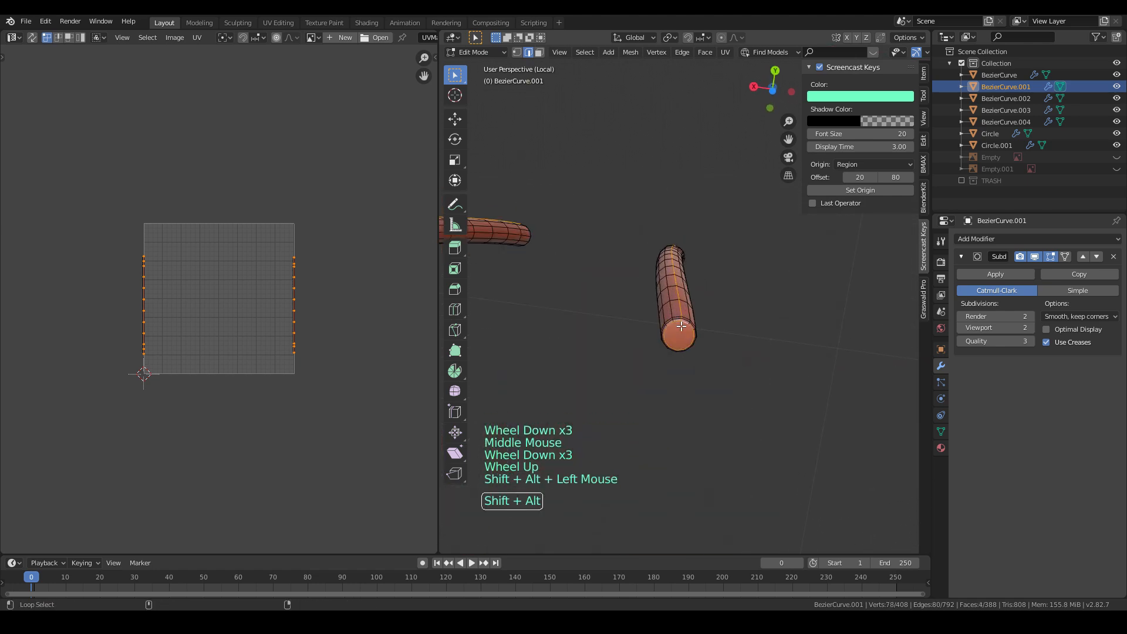
right_click(655, 350)
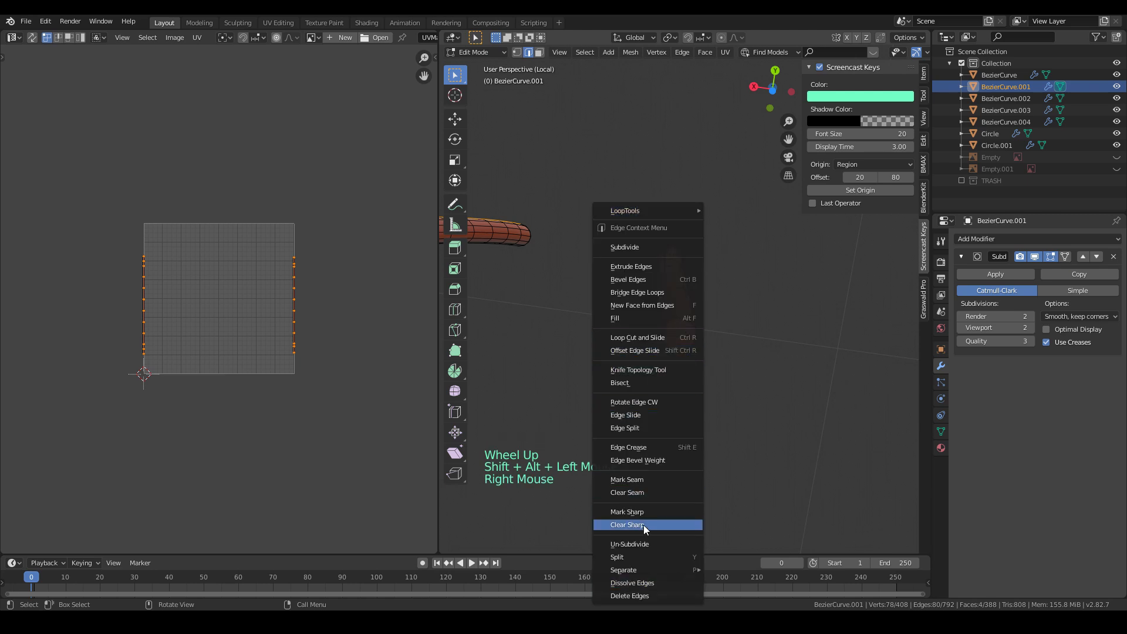
click(646, 481)
middle_drag(677, 286, 843, 420)
- Select the entire mesh of both front legs and unwrap it along the marked seams
key(a)
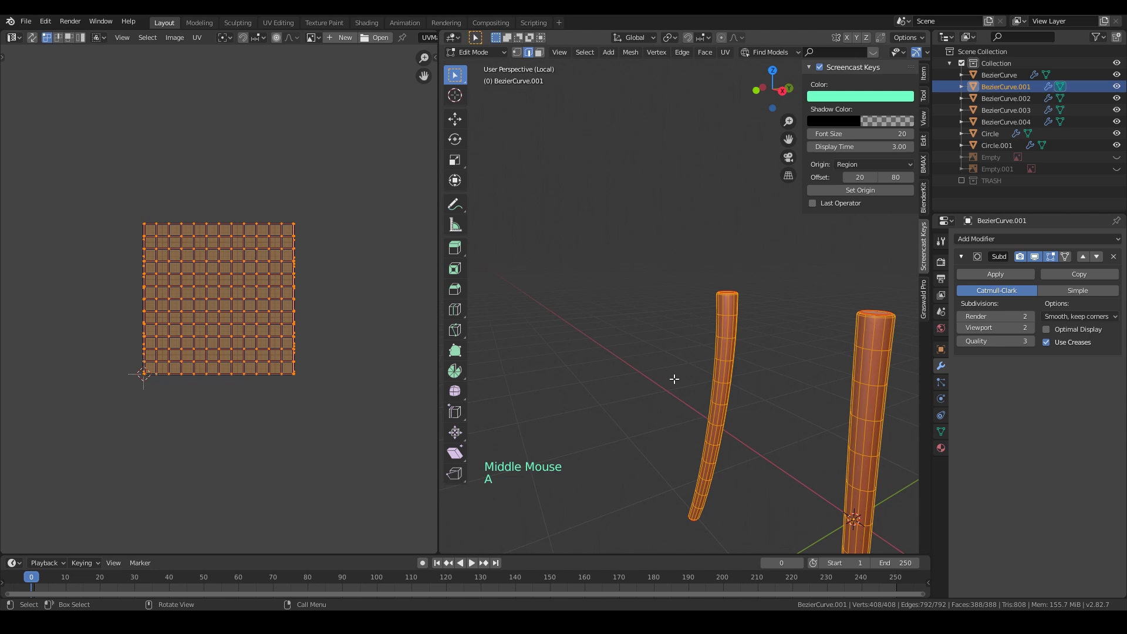
key(u)
click(308, 337)
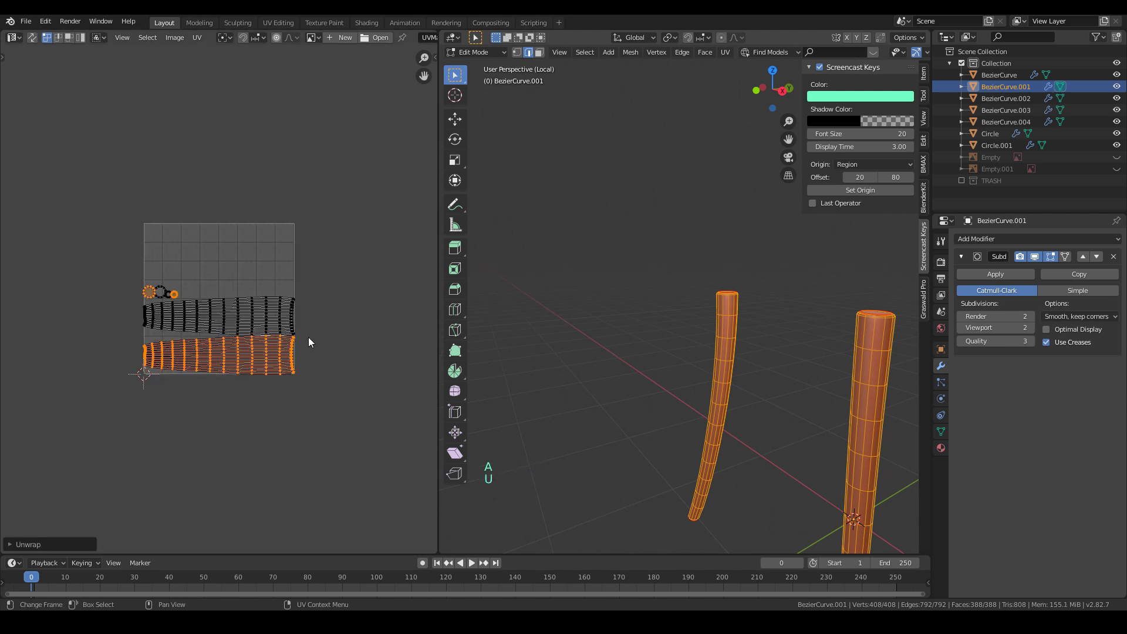
- Rotate all the front legs' UV islands by 90 degrees, move them inside the UV square and deselect them
key(a)
scroll(300, 345, up, 3)
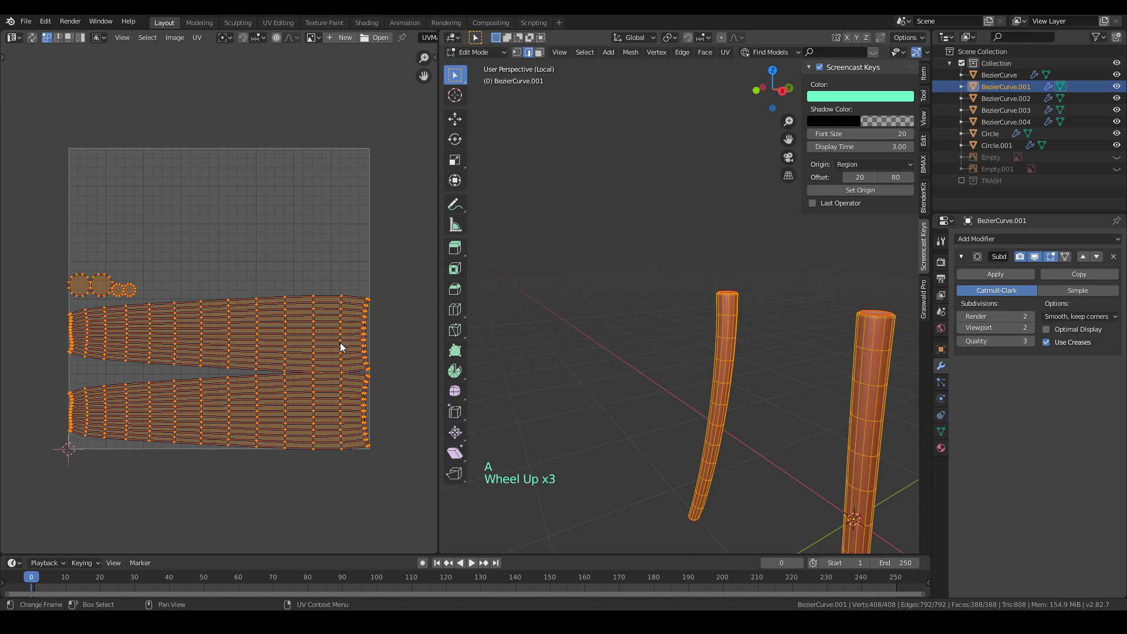
key(r)
key(9)
key(BackSpace)
text(90)
key(Return)
key(g)
click(283, 280)
key(g)
click(252, 287)
click(274, 282)
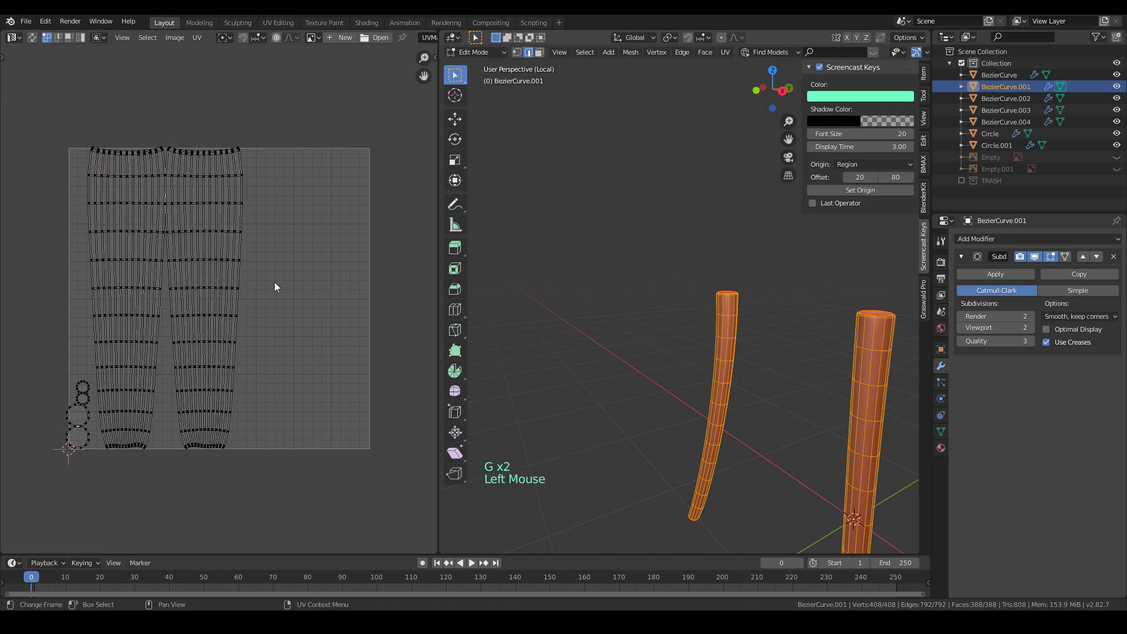
- Leave the front legs' edit mode and local view, then isolate the curved under-seat brace and enter edit mode on it
key(Tab)
key(KP_Divide)
scroll(629, 347, down, 4)
shift+middle_drag(668, 308, 694, 210)
click(605, 289)
key(KP_Divide)
key(Tab)
- Mark seams along one lengthwise edge loop and around both end caps of the under-seat brace
scroll(604, 284, down, 3)
scroll(820, 322, up, 2)
shift+middle_drag(821, 322, 534, 399)
alt+click(658, 299)
alt+shift+click(495, 408)
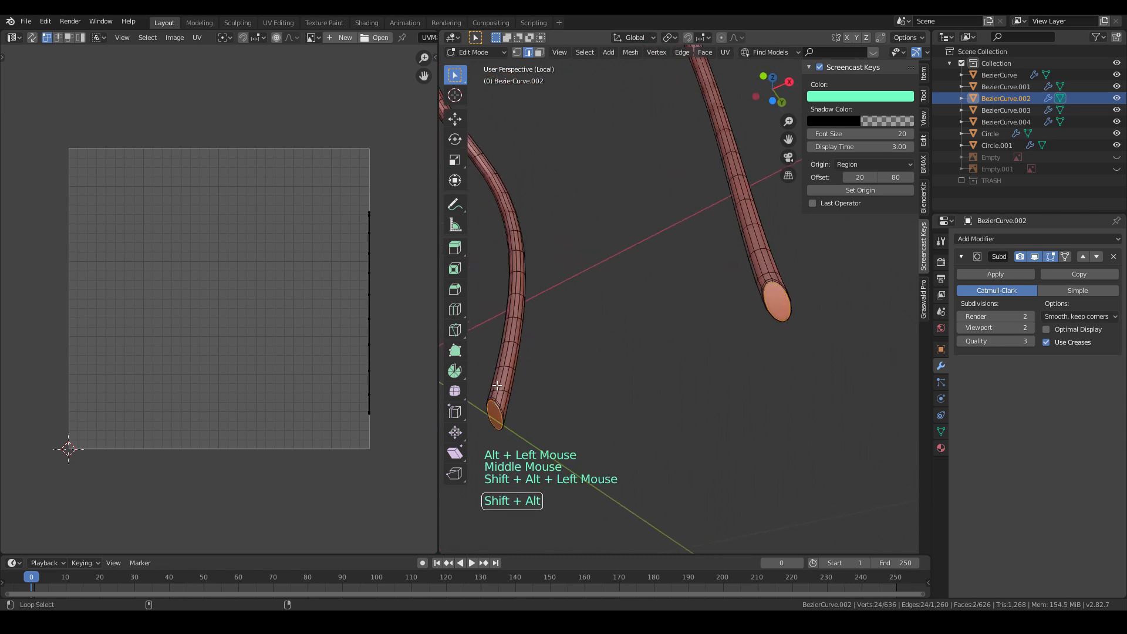
right_click(566, 351)
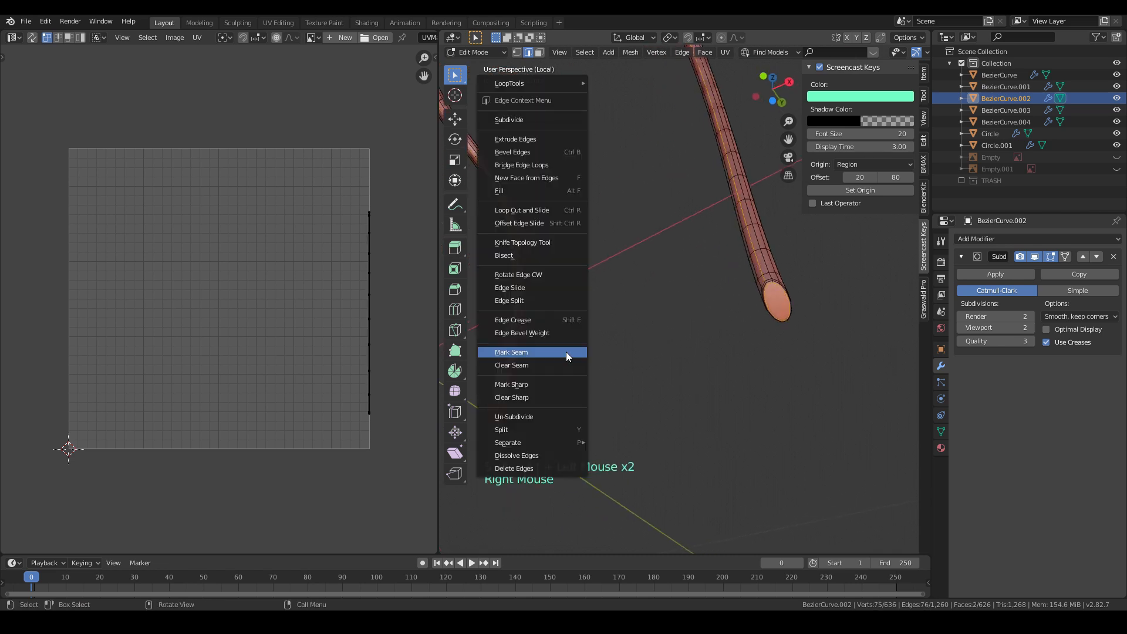
- Unwrap the entire under-seat brace along its seams, check it in the viewport and return to object mode
key(a)
key(u)
click(566, 352)
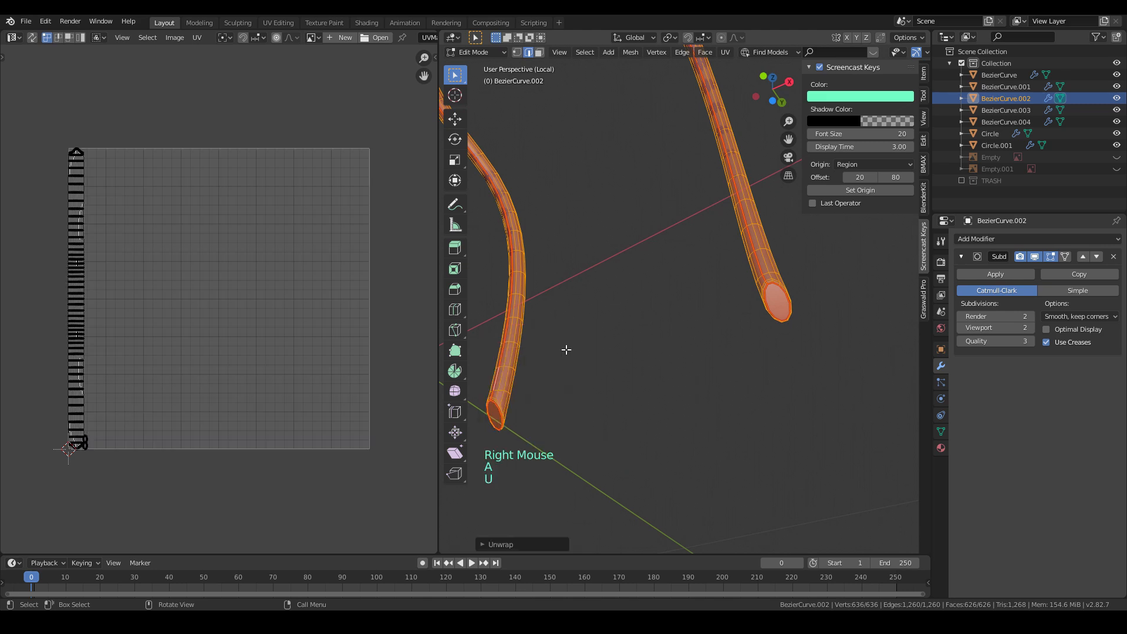
shift+middle_drag(252, 368, 303, 281)
key(Tab)
scroll(635, 286, down, 3)
key(Tab)
scroll(223, 389, up, 3)
scroll(212, 463, down, 2)
key(Tab)
middle_drag(593, 246, 665, 228)
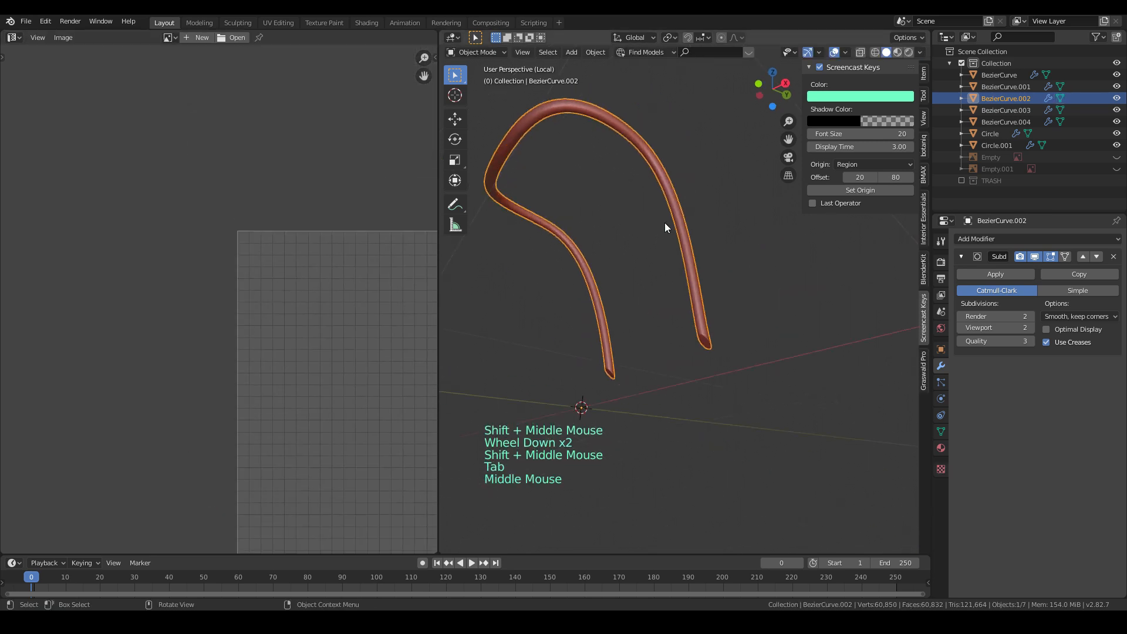
- Exit the under-seat brace's local view and enter edit mode on the curved side braces beside the seat
key(KP_Divide)
click(650, 265)
key(Tab)
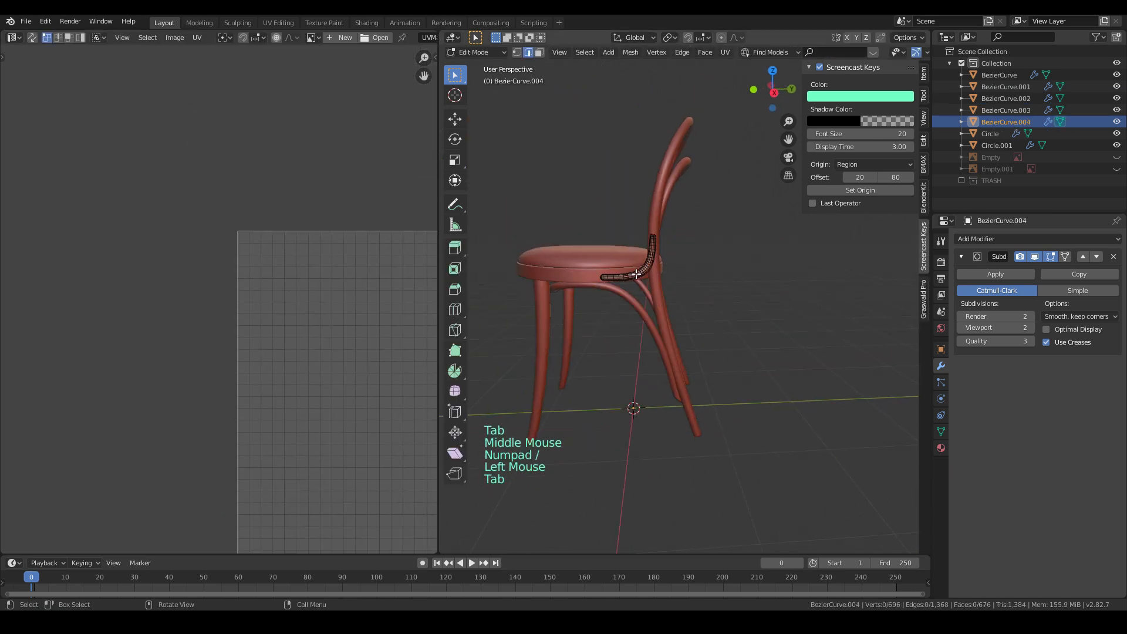
- Mark seams along one lengthwise edge loop and around both end caps of the first side brace
scroll(650, 265, up, 5)
shift+middle_drag(650, 267, 693, 277)
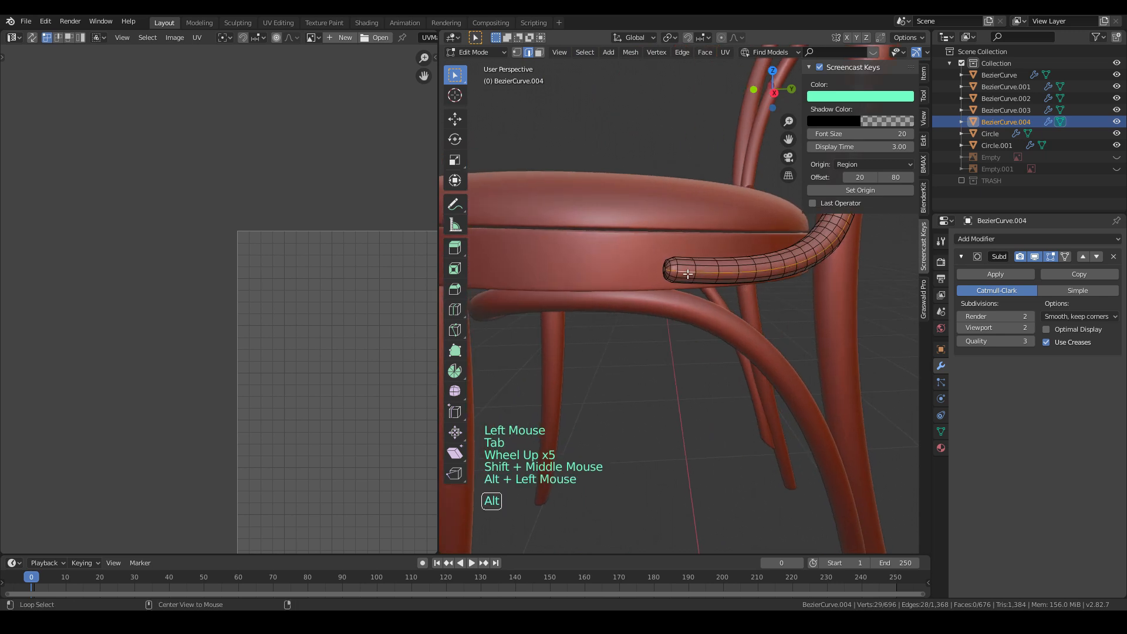
scroll(684, 236, down, 4)
middle_drag(685, 236, 676, 320)
scroll(559, 308, up, 5)
scroll(697, 470, down, 4)
click(717, 310)
scroll(750, 330, up, 4)
middle_drag(613, 400, 790, 339)
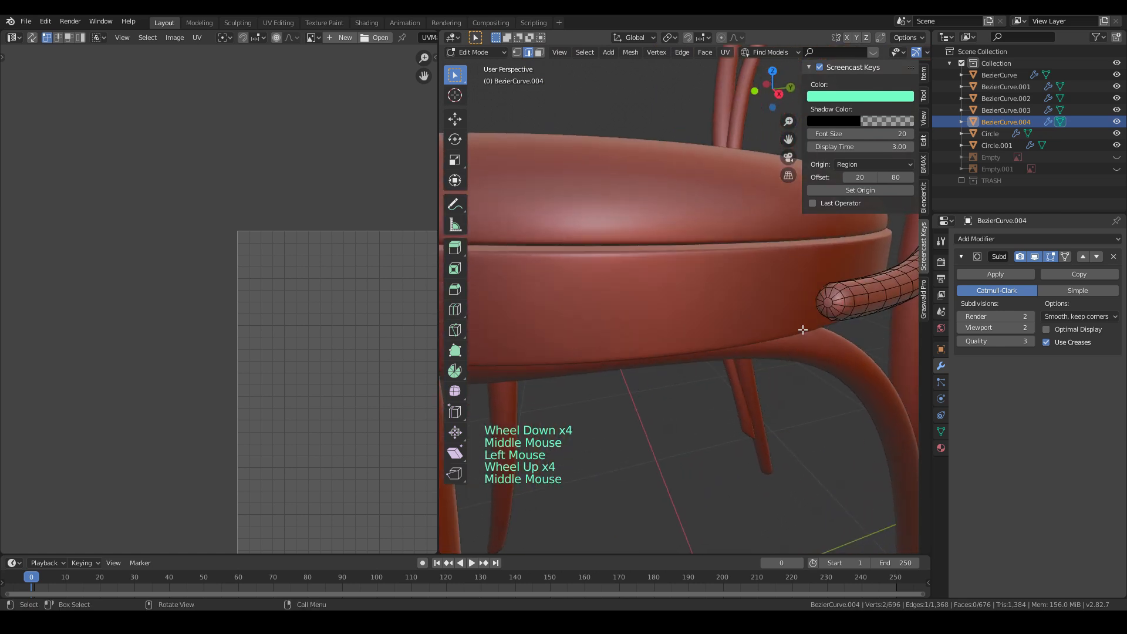
middle_drag(829, 302, 763, 349)
alt+shift+click(591, 306)
middle_drag(592, 306, 670, 294)
shift+middle_drag(669, 293, 532, 396)
middle_drag(532, 396, 627, 374)
scroll(626, 385, up, 3)
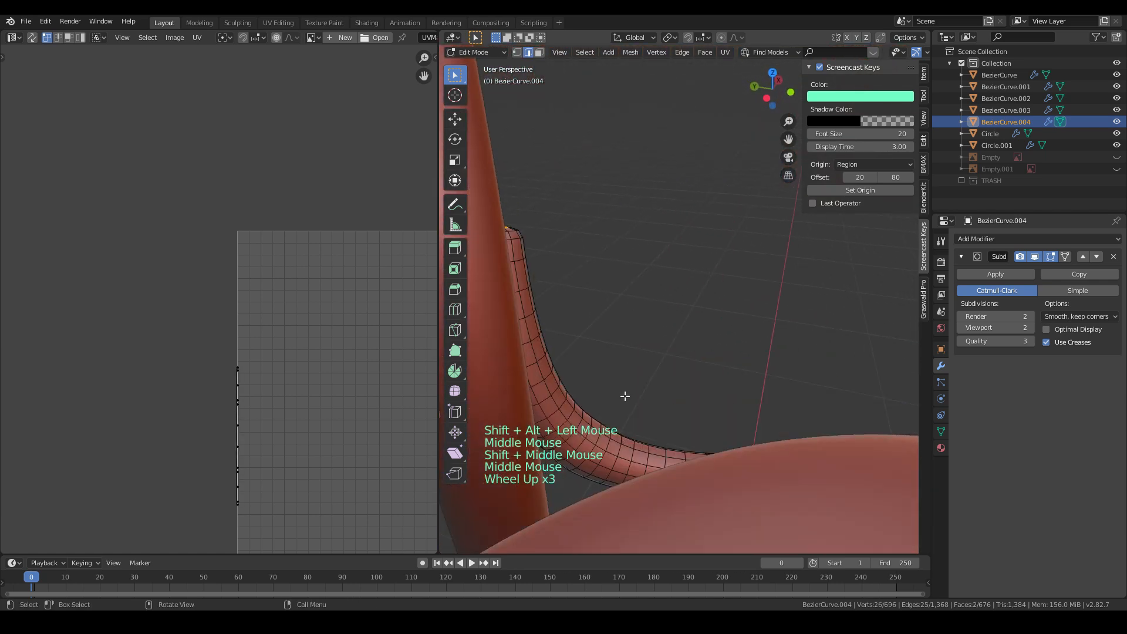
scroll(617, 389, down, 3)
middle_drag(617, 389, 450, 338)
scroll(822, 315, up, 9)
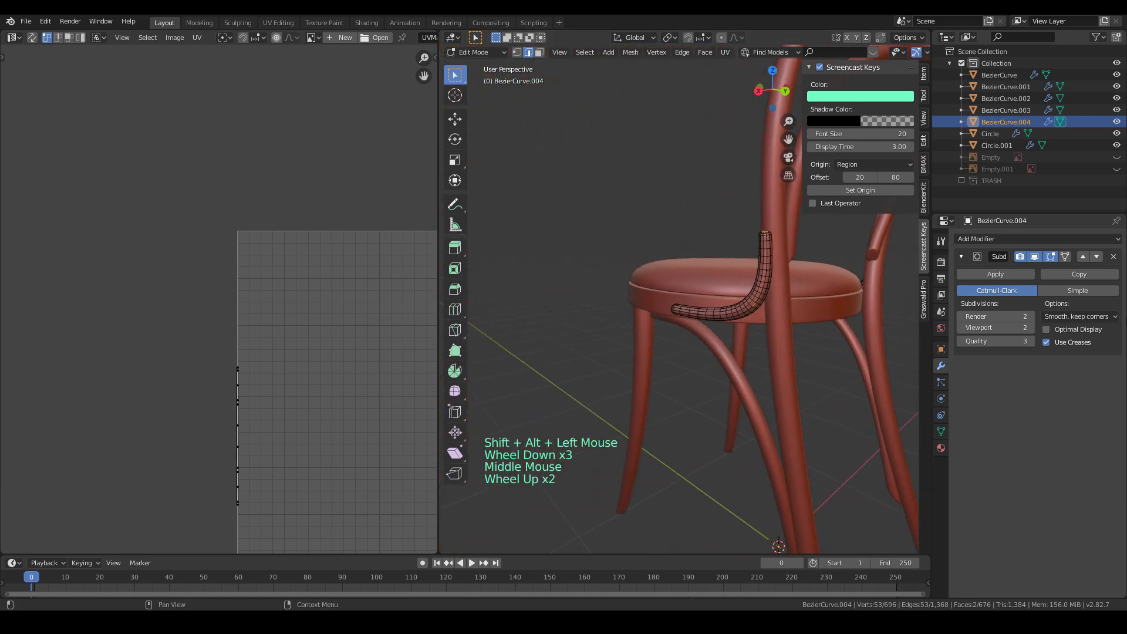
middle_drag(769, 329, 798, 335)
scroll(798, 334, down, 3)
right_click(667, 351)
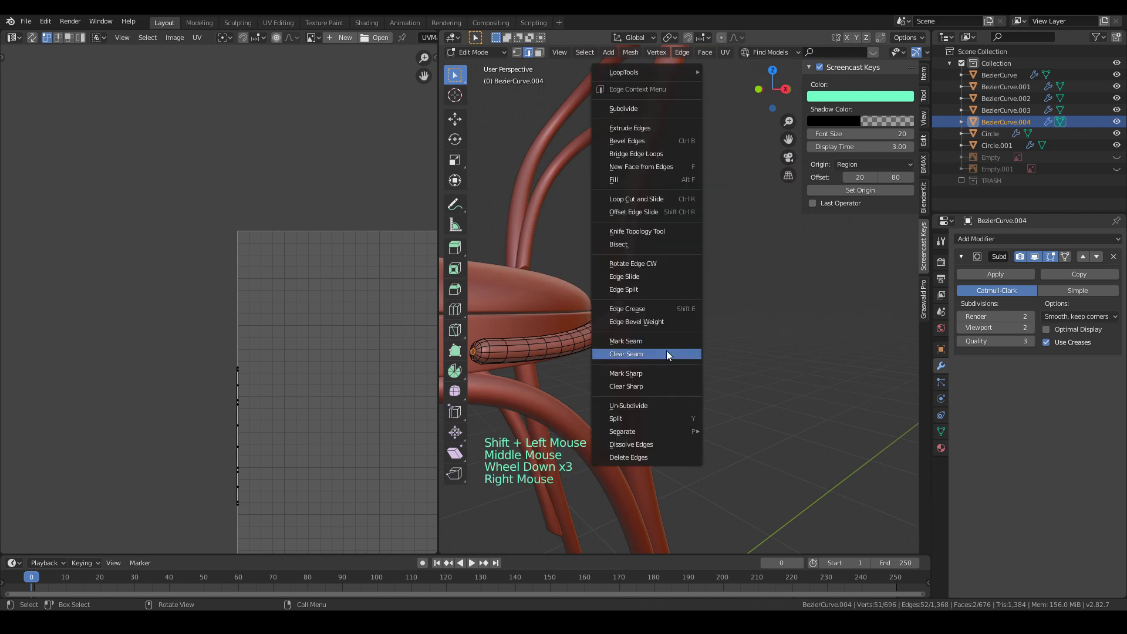
scroll(567, 334, down, 2)
- Mark seams around both end caps and along one lengthwise edge loop of the opposite side brace
middle_drag(566, 335, 712, 327)
scroll(787, 350, down, 2)
scroll(788, 352, down, 4)
scroll(693, 374, up, 10)
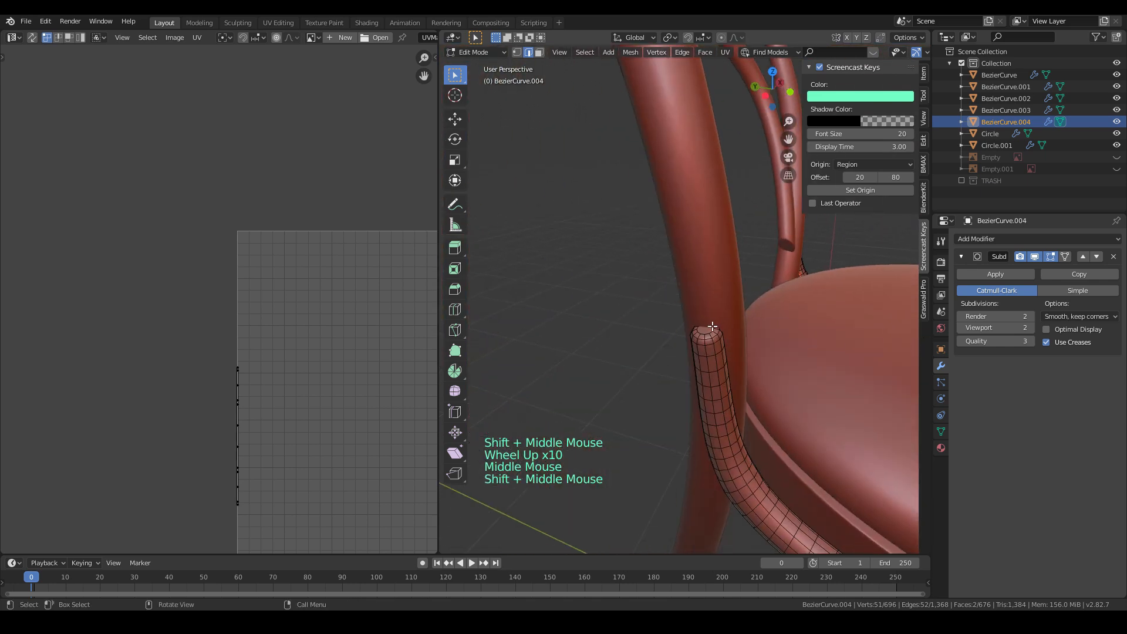
scroll(712, 327, up, 4)
alt+click(722, 367)
scroll(722, 367, down, 5)
middle_drag(722, 367, 649, 470)
scroll(741, 422, down, 3)
alt+shift+click(762, 498)
scroll(681, 458, up, 2)
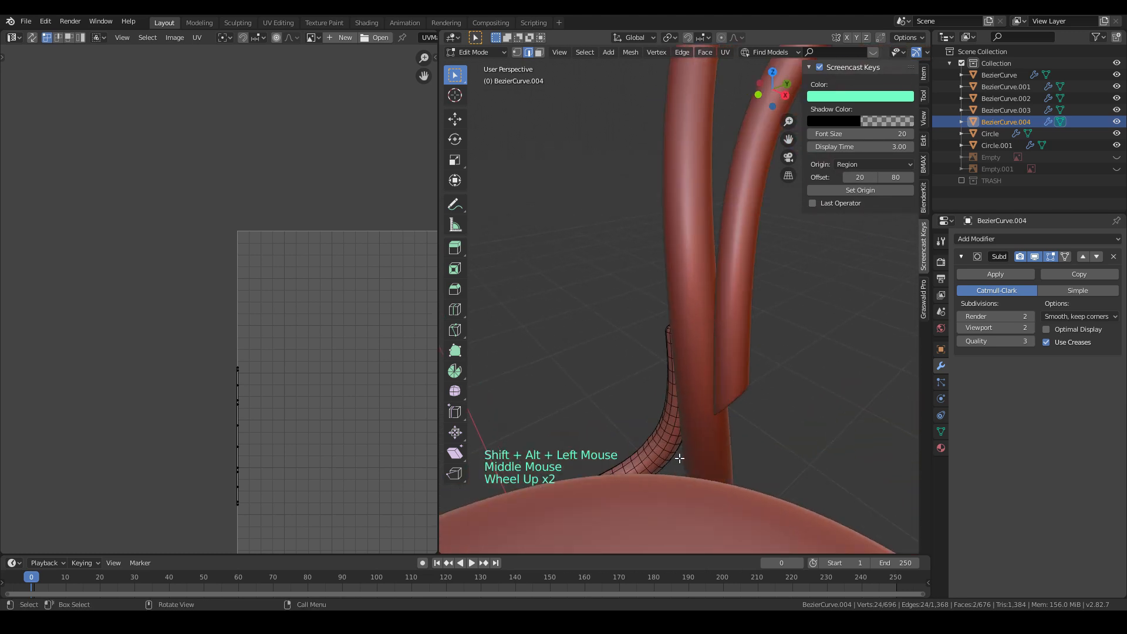
alt+shift+click(669, 448)
right_click(573, 373)
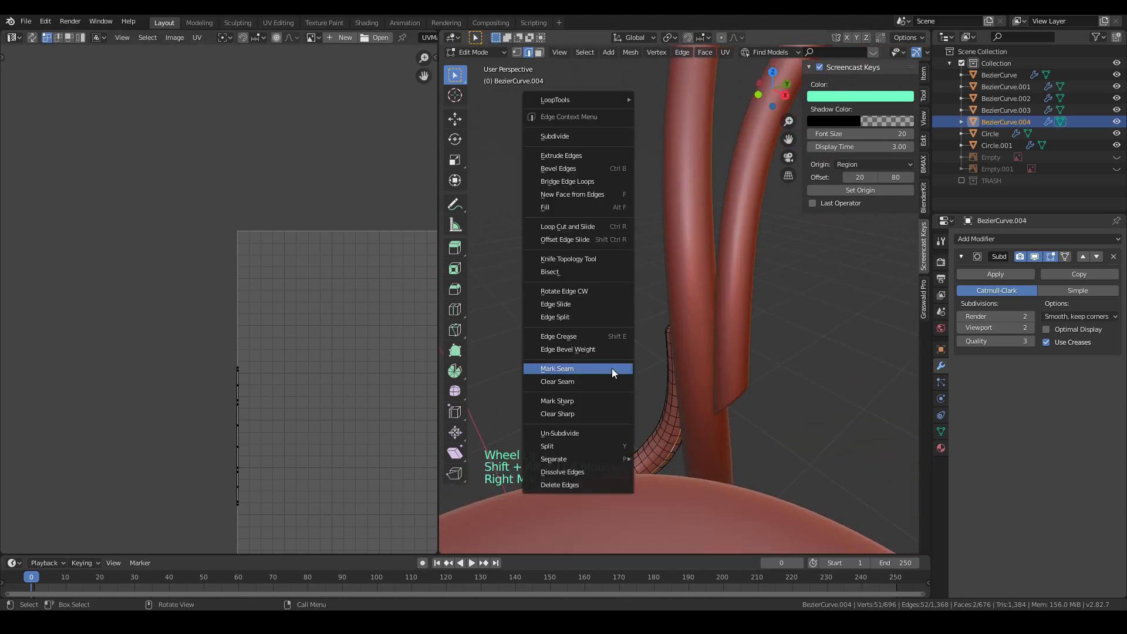
click(612, 368)
- Unwrap both side braces along their seams and return to object mode
key(a)
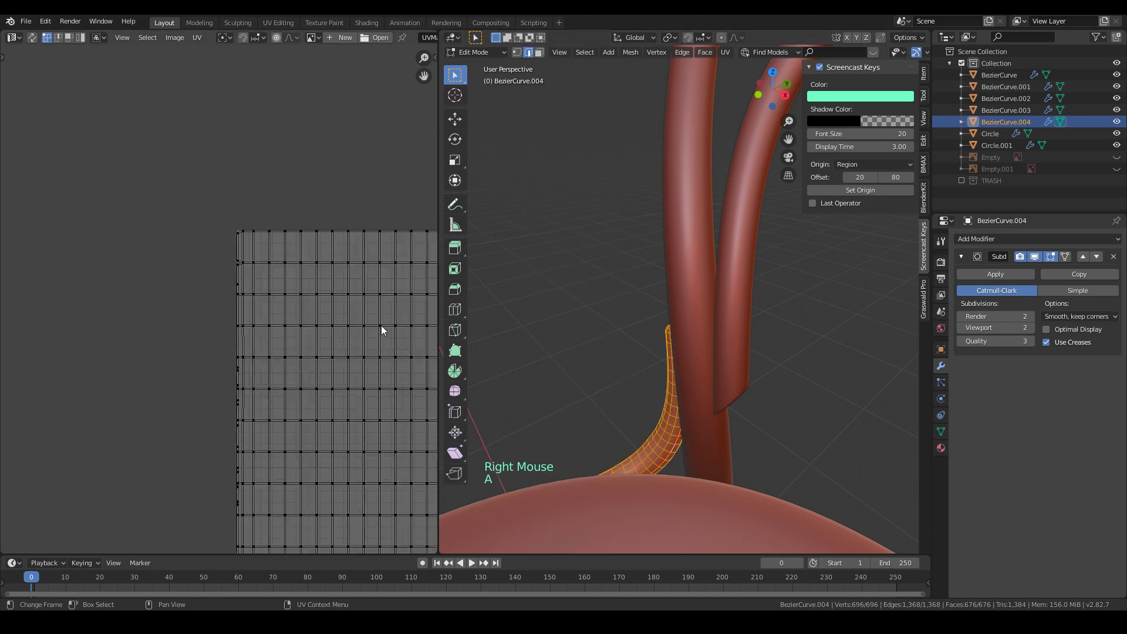
key(u)
scroll(380, 325, down, 6)
middle_drag(616, 359, 616, 356)
scroll(616, 355, down, 3)
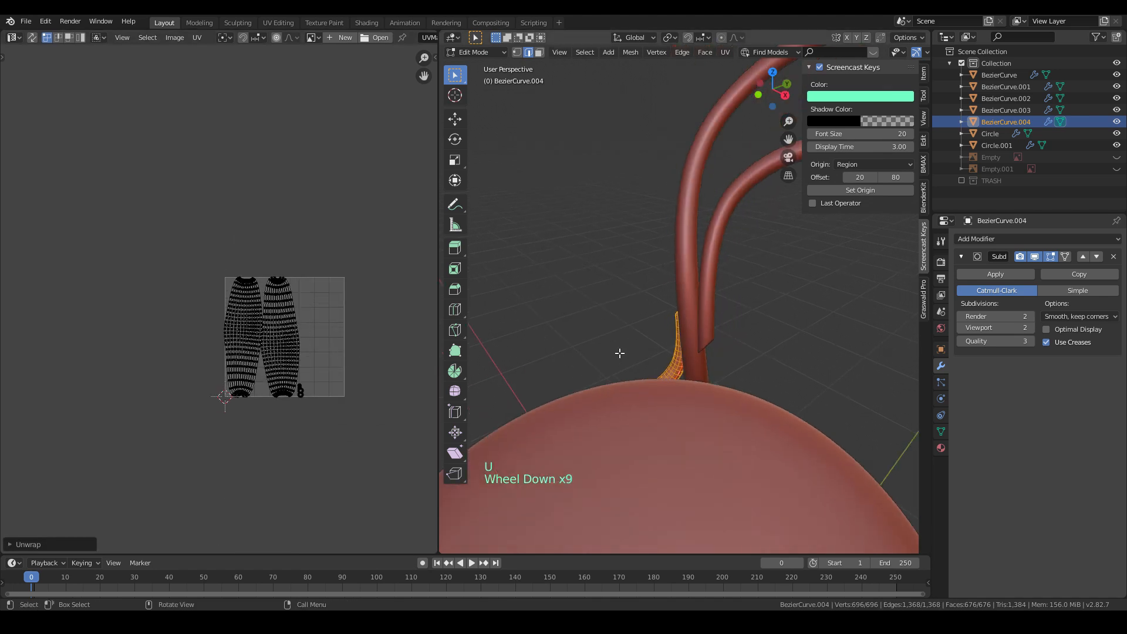
click(34, 540)
key(Tab)
- Enter edit mode on the outer back frame with the rear legs and mark seams around its end caps and along one lengthwise loop
click(692, 324)
scroll(692, 326, down, 3)
shift+middle_drag(780, 393, 805, 226)
key(Tab)
shift+middle_drag(496, 233, 659, 237)
scroll(725, 297, up, 2)
alt+shift+click(757, 276)
scroll(757, 276, down, 2)
scroll(673, 265, up, 3)
alt+shift+click(629, 196)
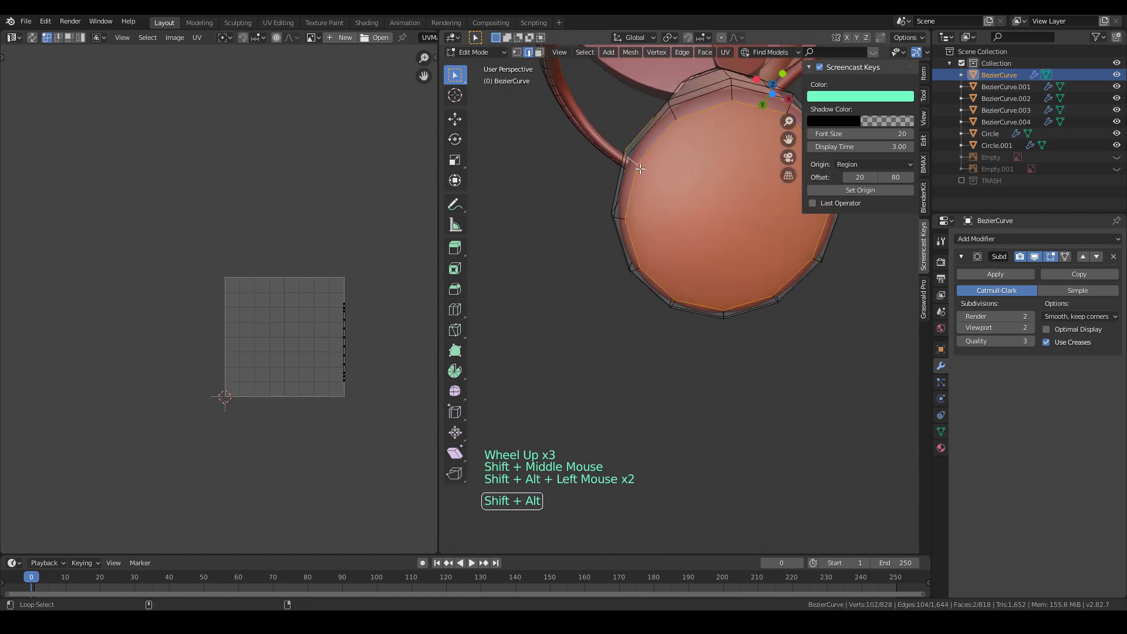
scroll(702, 252, down, 4)
right_click(693, 243)
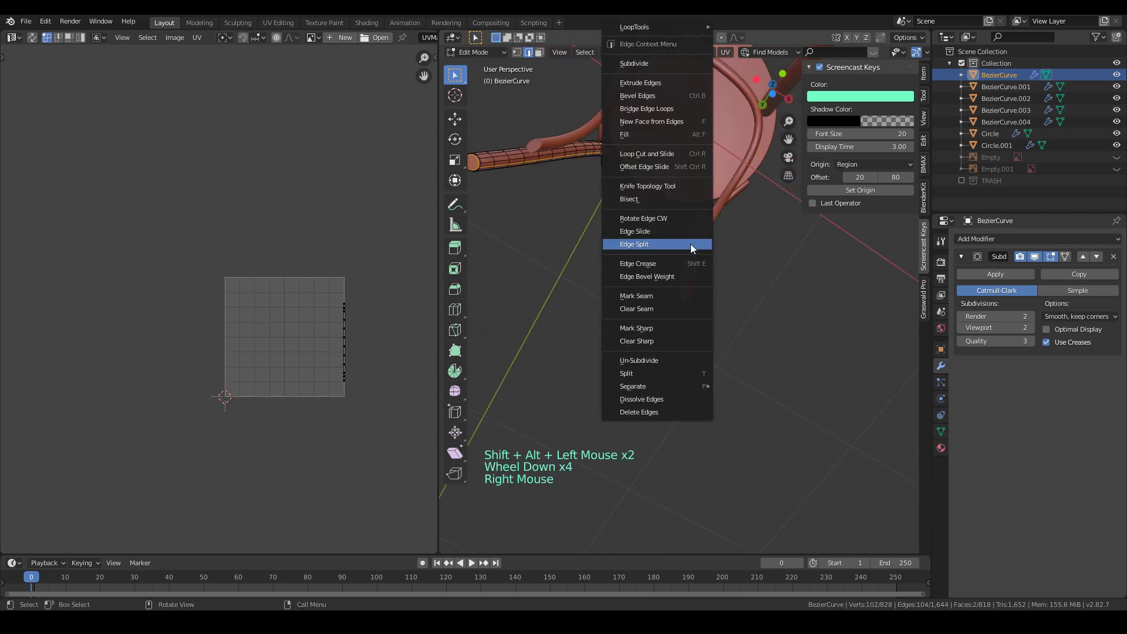
click(646, 299)
- Unwrap the entire outer back frame along its seams and toggle edit mode to refresh it
key(a)
key(u)
click(644, 292)
key(Tab)
key(Tab)
- Rotate all the back frame's UV islands by 90 degrees, move them inside the UV square and leave edit mode
text(ar90)
key(Return)
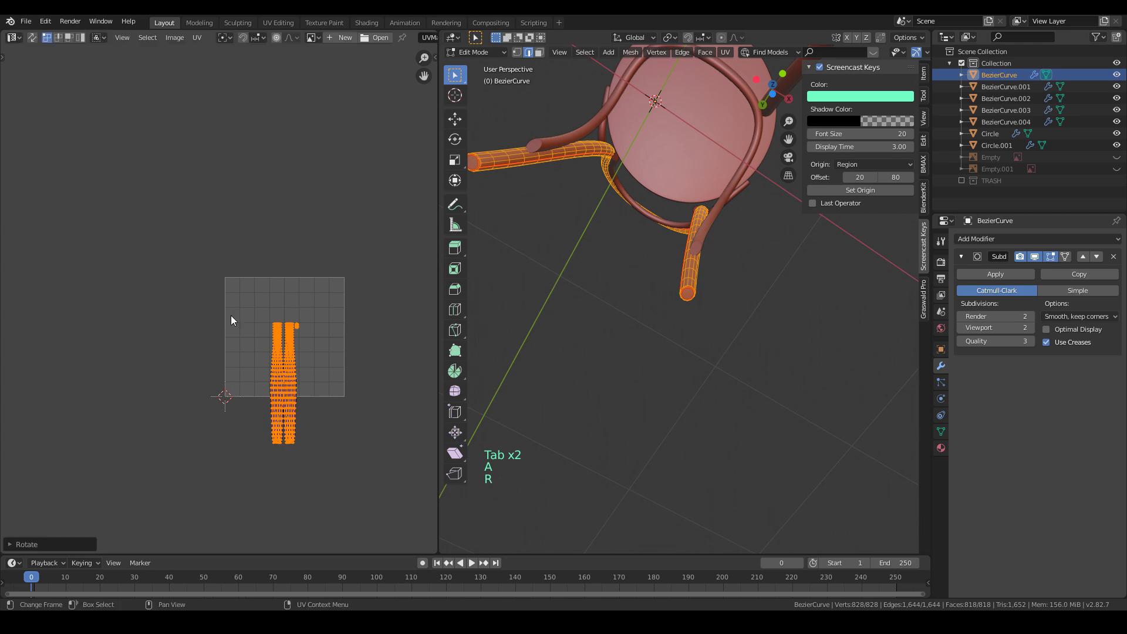
key(g)
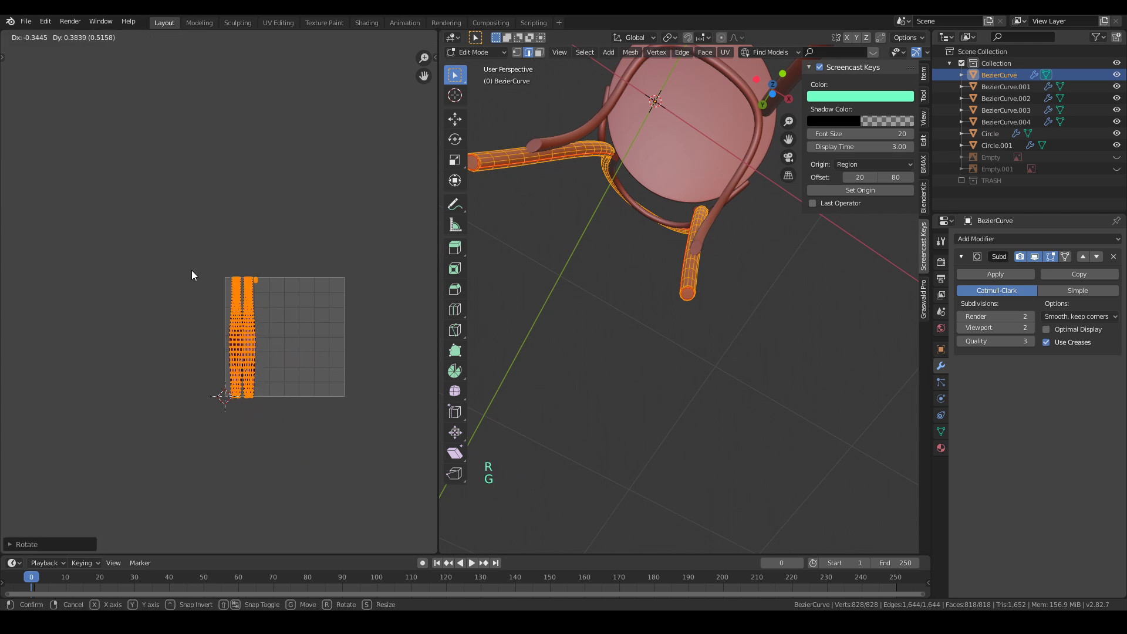
click(188, 276)
key(Tab)
- Check the UV layouts of the outer back frame and the side braces by viewing each in edit mode
click(577, 142)
key(Tab)
middle_drag(573, 142, 614, 178)
key(Tab)
middle_drag(606, 218, 660, 202)
click(660, 161)
key(Tab)
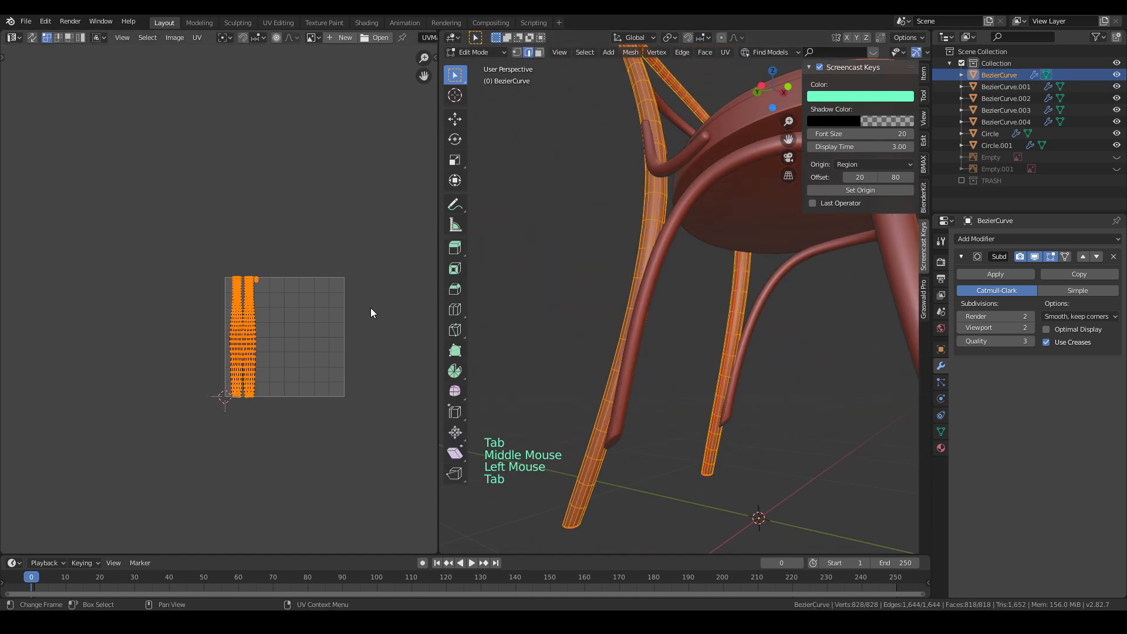
key(Tab)
click(671, 170)
key(Tab)
middle_drag(682, 176, 604, 225)
key(Tab)
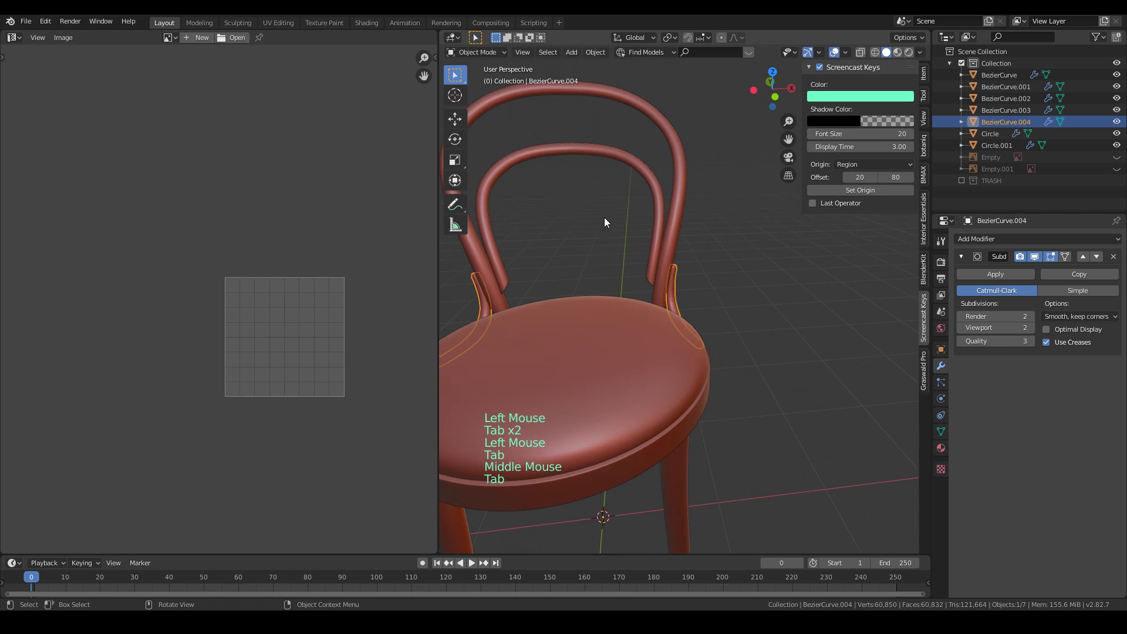
- Enter edit mode on the inner backrest hoop and mark seams around both end caps and along one lengthwise edge loop
click(612, 163)
shift+middle_drag(612, 164, 575, 242)
key(Tab)
scroll(536, 305, up, 8)
scroll(576, 242, up, 13)
scroll(575, 242, up, 2)
alt+click(580, 227)
scroll(636, 238, down, 9)
scroll(702, 292, down, 3)
middle_drag(702, 292, 697, 222)
scroll(840, 259, down, 5)
scroll(693, 264, down, 1)
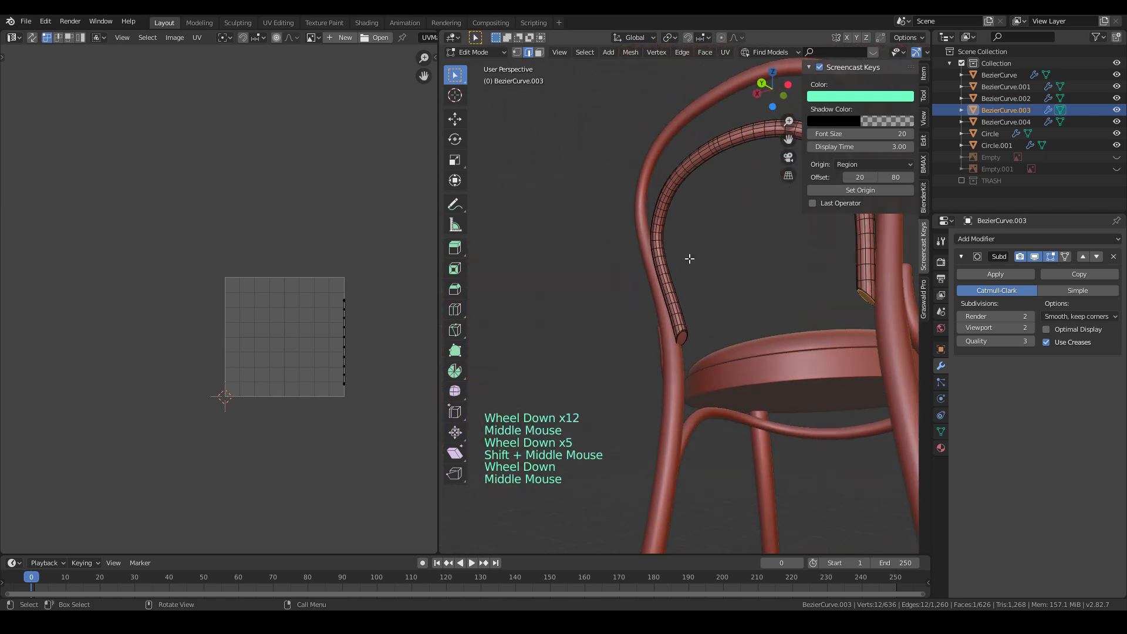
scroll(675, 352, up, 9)
alt+shift+click(678, 375)
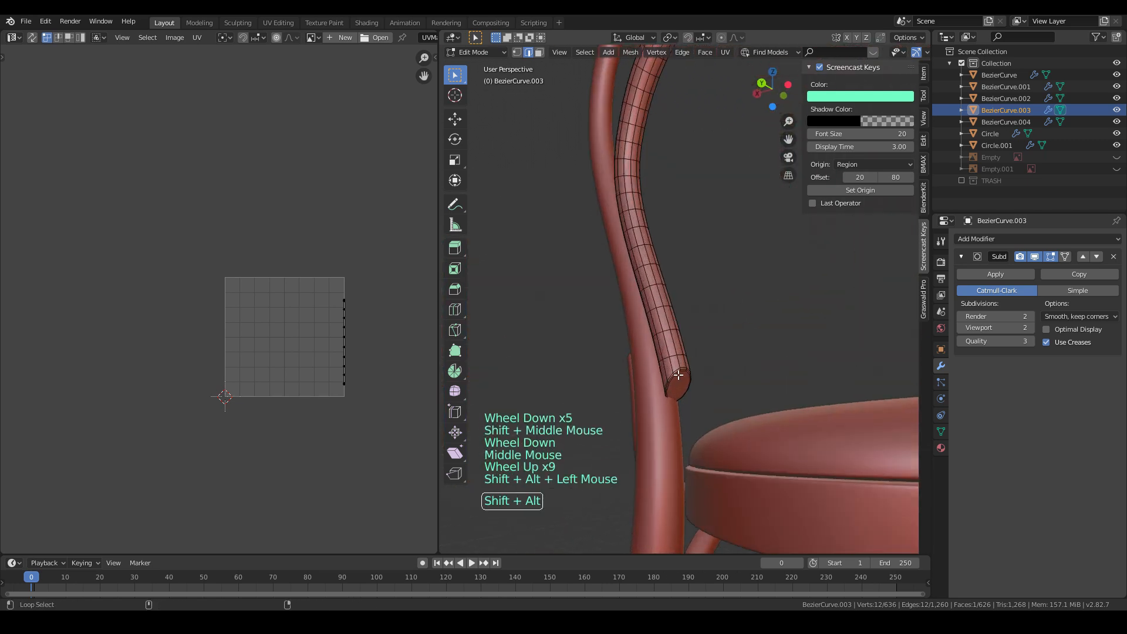
alt+shift+click(678, 344)
right_click(679, 347)
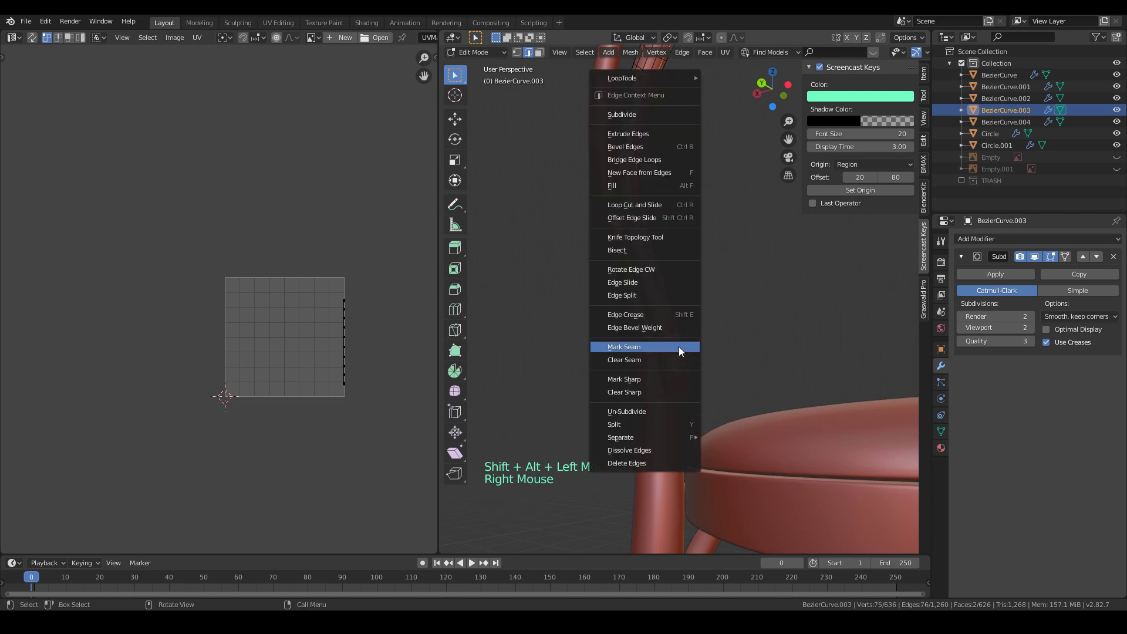
- Unwrap the entire inner backrest hoop along its seams and return to object mode
key(a)
key(u)
scroll(611, 319, down, 4)
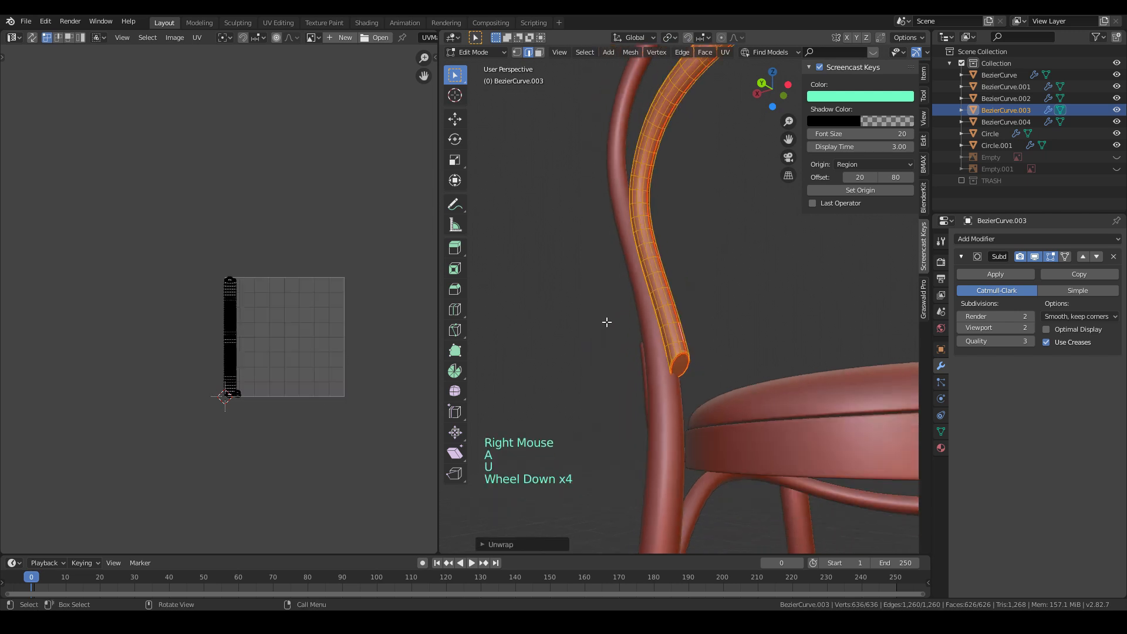
key(Tab)
- Isolate the round seat frame under the cushion in local view and enter edit mode on it
scroll(663, 293, down, 6)
scroll(663, 292, down, 1)
middle_drag(664, 293, 611, 332)
scroll(701, 332, down, 1)
click(709, 323)
key(Tab)
scroll(778, 317, up, 5)
scroll(617, 329, down, 2)
key(alt)
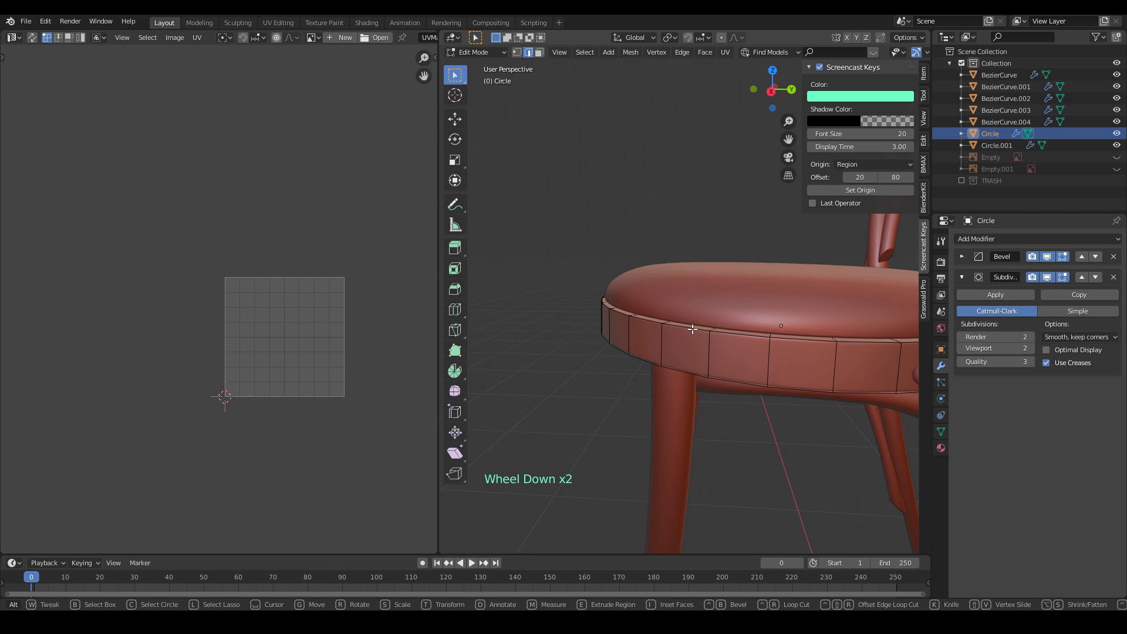
alt+click(689, 336)
key(Tab)
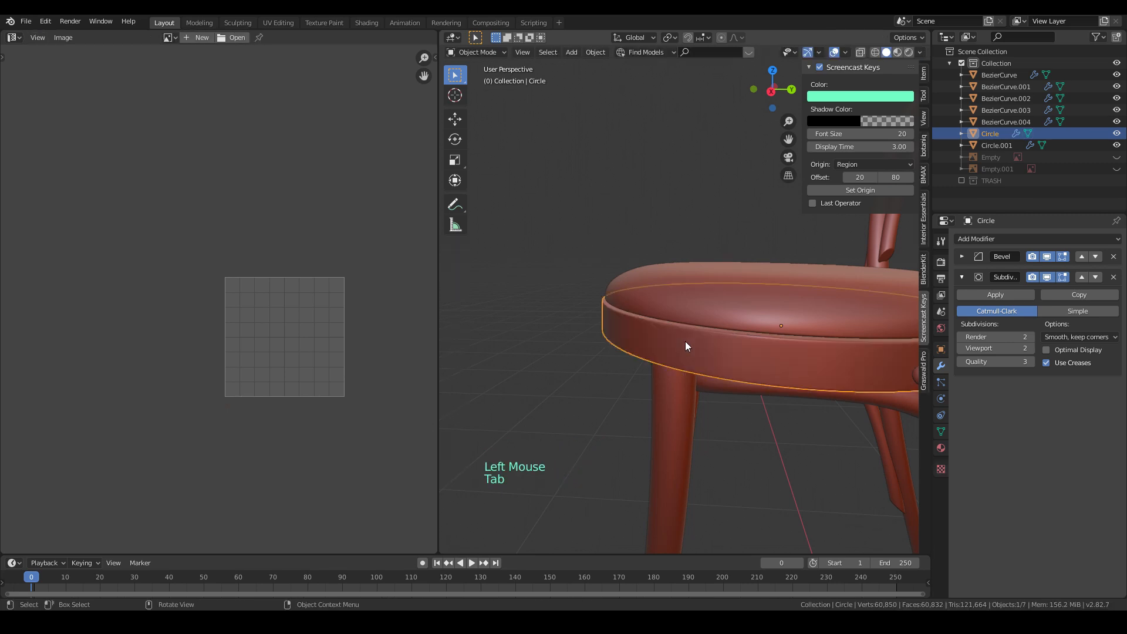
key(KP_Divide)
key(Tab)
- Inspect the seat frame's mesh in wireframe shading and return to solid shading
middle_drag(686, 340, 530, 323)
key(z)
click(626, 325)
key(z)
click(515, 318)
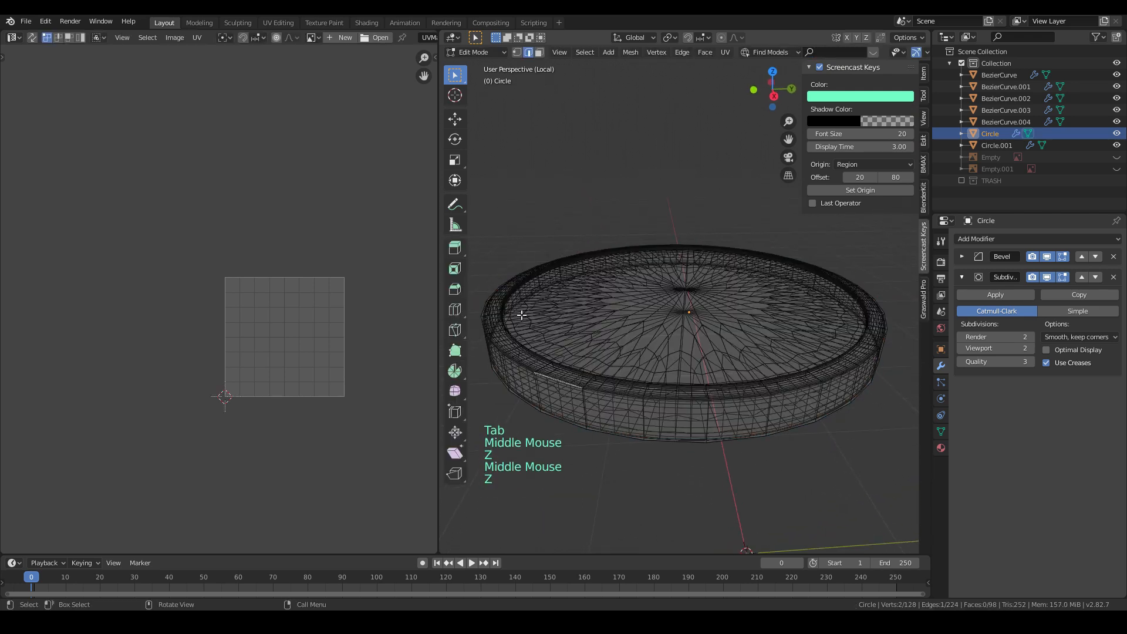
key(z)
- Turn off the Subdivision modifier's edit-mode display on the seat frame and clear the edge loop selection
alt+click(511, 296)
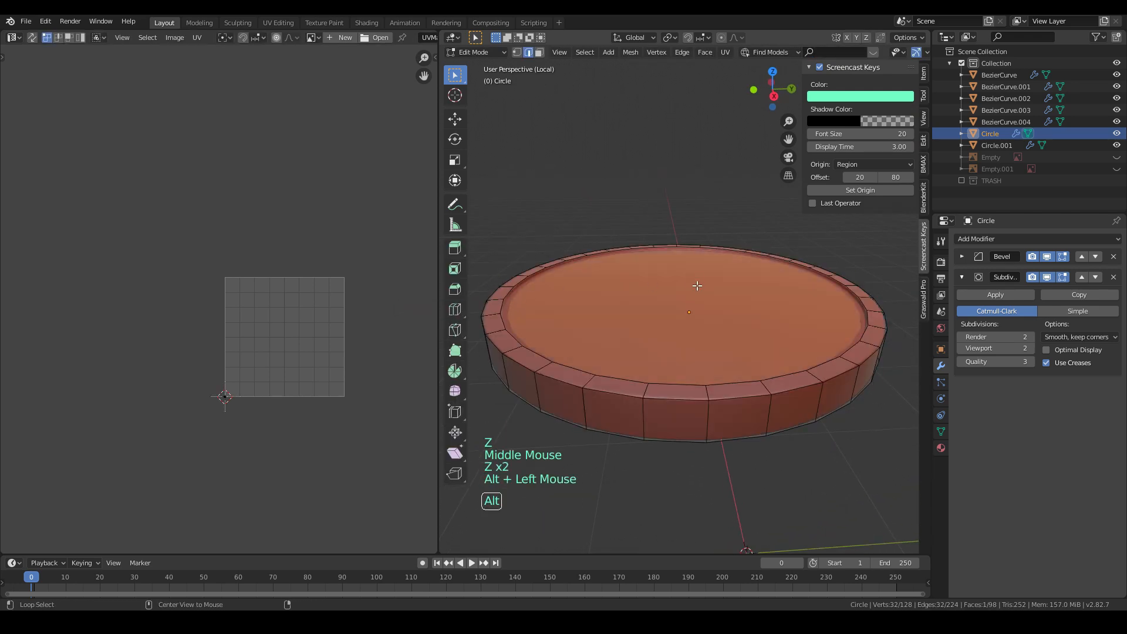
click(1062, 278)
click(640, 302)
- Mark seams on the seat frame around the inner top loop, the bottom outer loop and one vertical edge line hidden near a side brace
middle_drag(562, 298, 539, 303)
alt+click(528, 286)
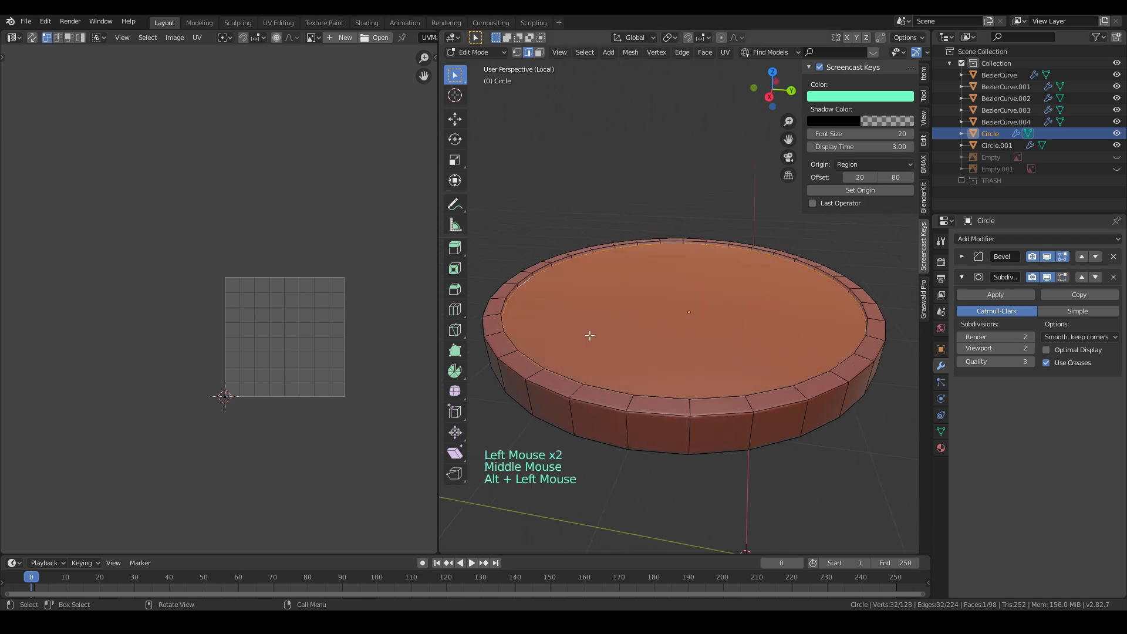
middle_drag(626, 384, 598, 378)
alt+shift+click(591, 214)
alt+shift+middle_click(824, 394)
key(KP_Divide)
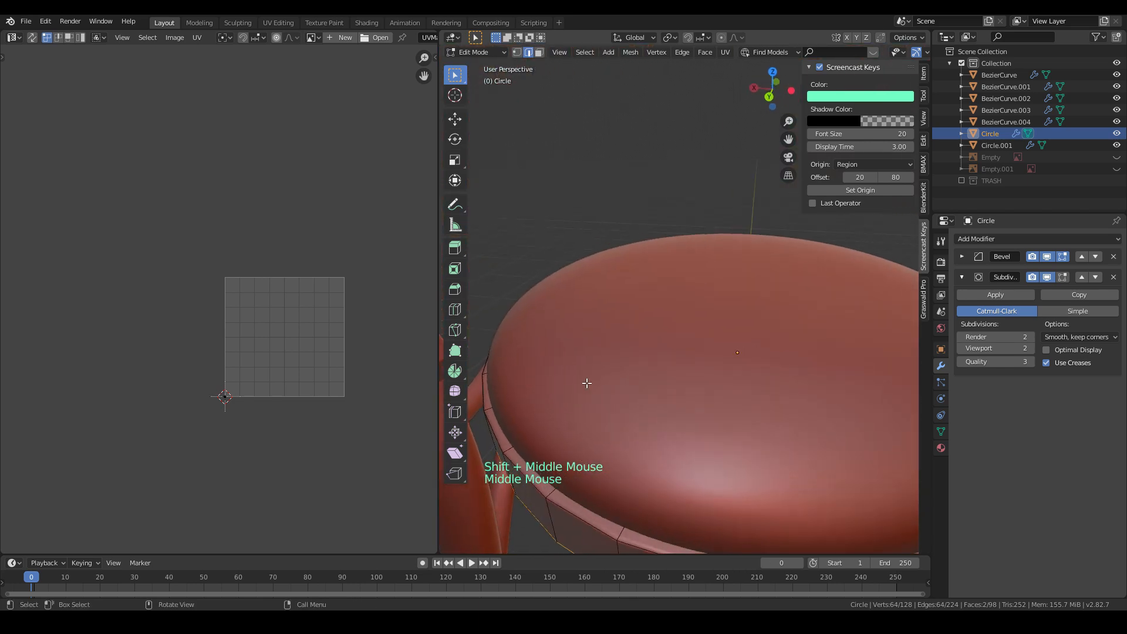
alt+shift+click(508, 445)
middle_drag(509, 445, 630, 409)
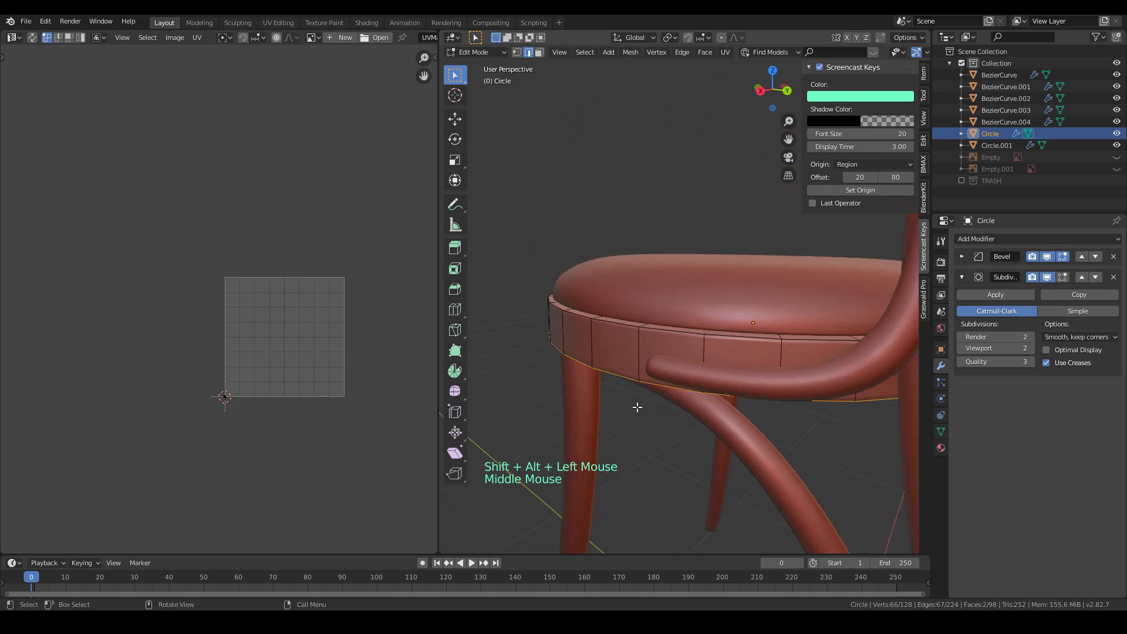
key(KP_Divide)
right_click(664, 401)
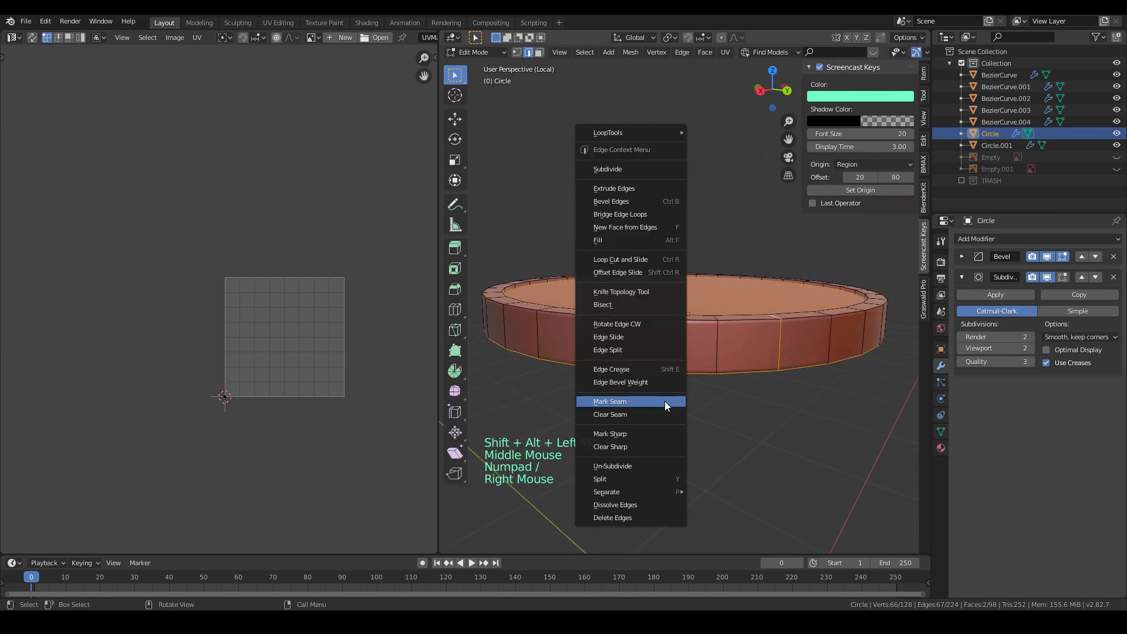
- Unwrap the entire seat frame along its seams and bring its UV islands into view
key(a)
key(u)
click(657, 342)
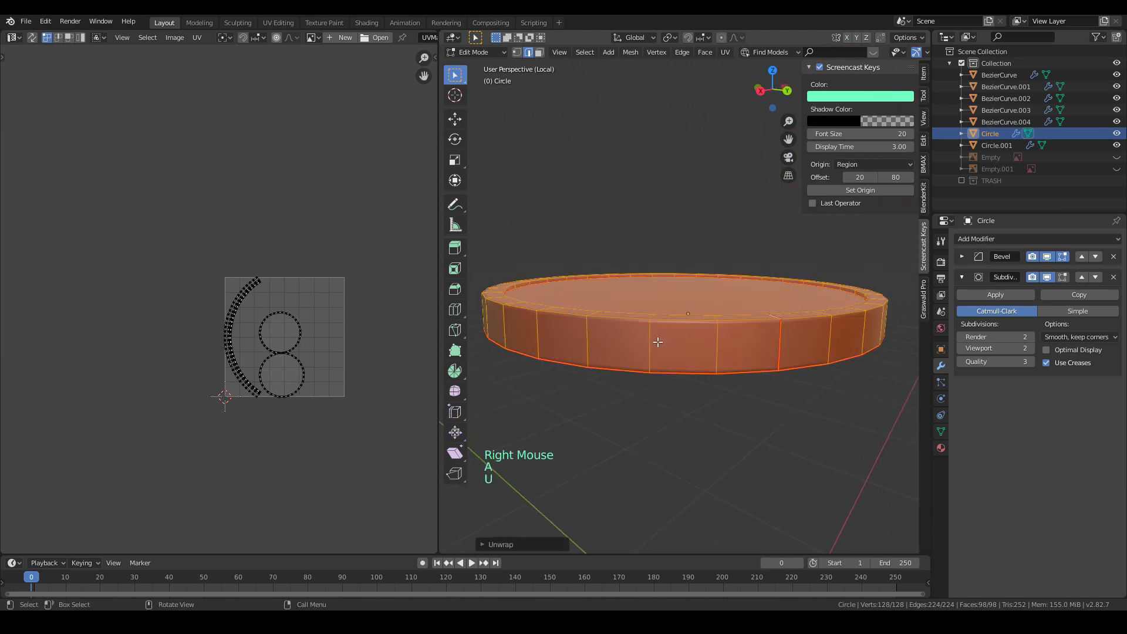
scroll(313, 382, up, 4)
shift+middle_drag(313, 386, 327, 313)
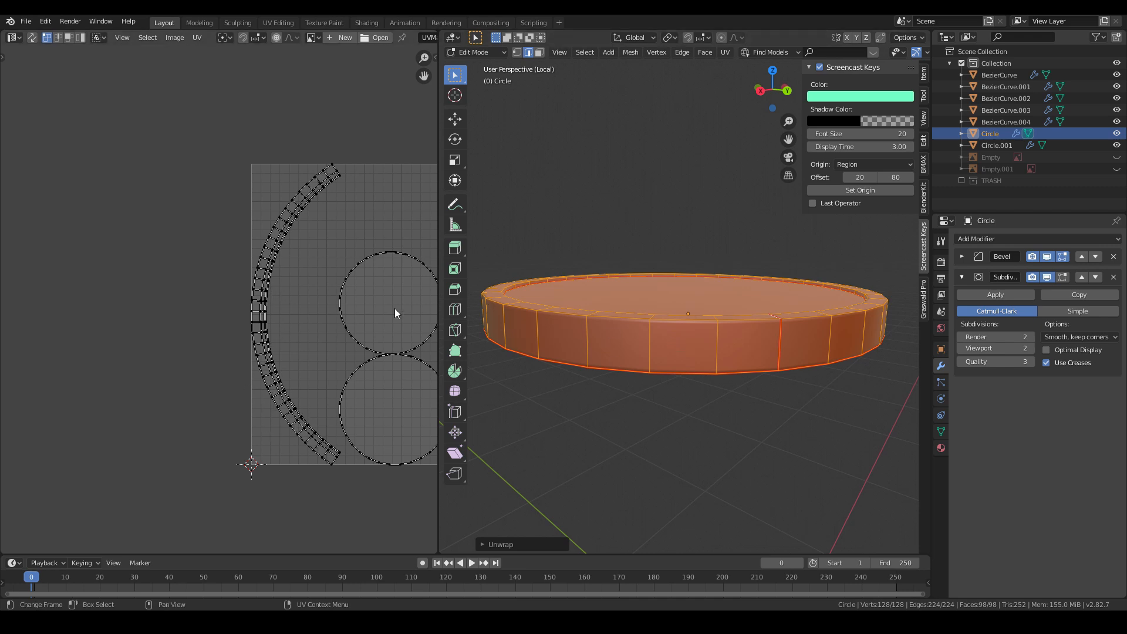
- Switch the UV selection to faces and select the seat frame's whole curved rim island
click(269, 327)
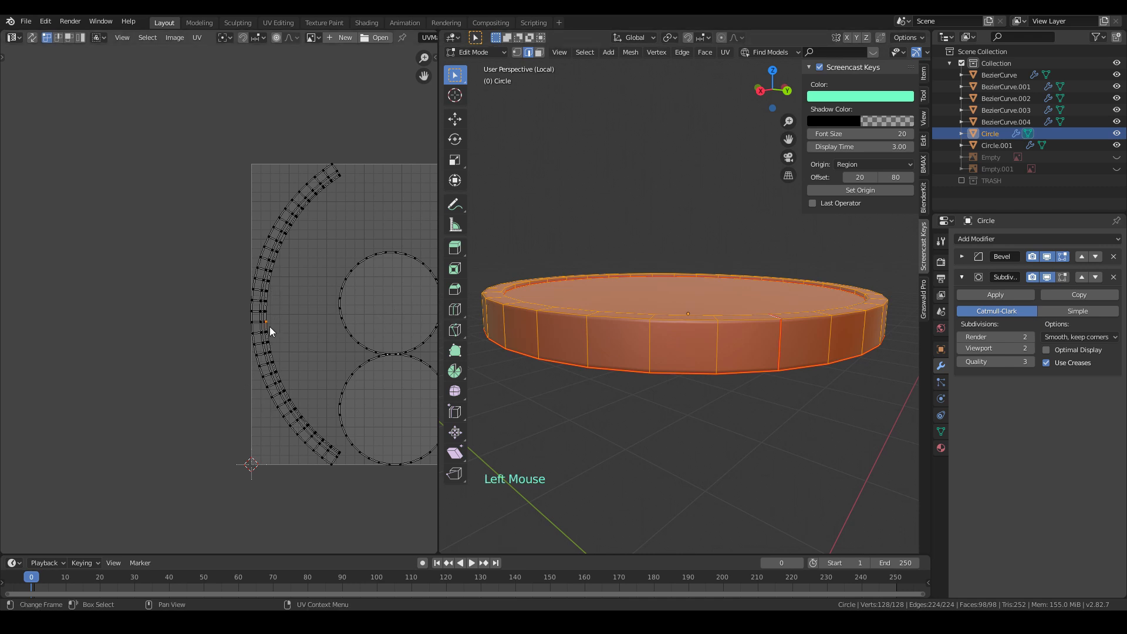
scroll(248, 338, up, 3)
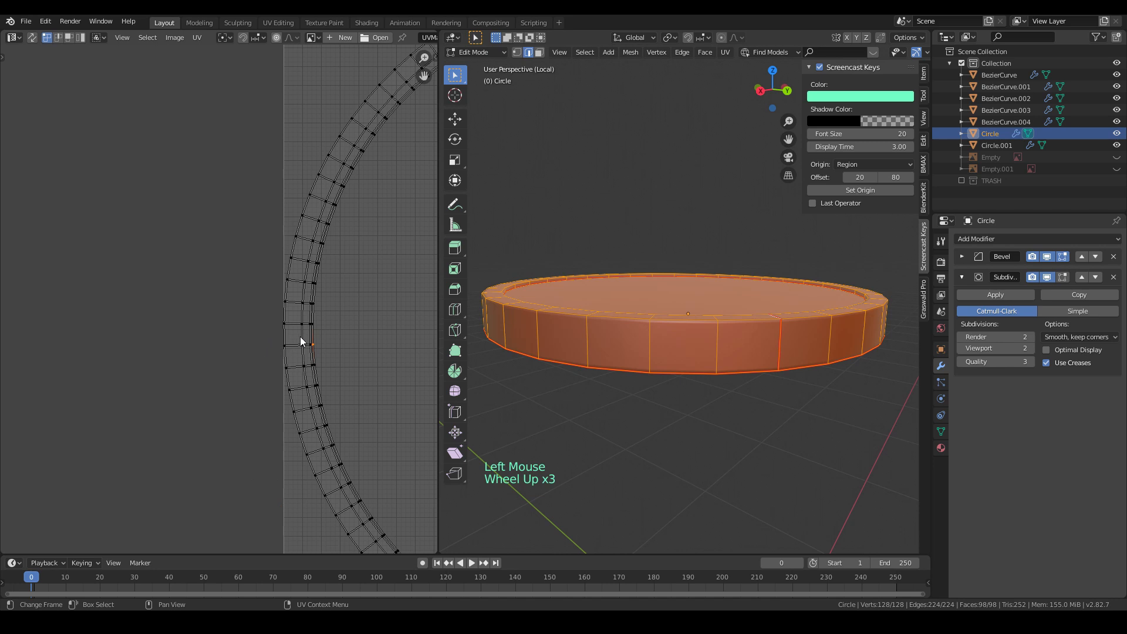
scroll(300, 339, down, 3)
click(74, 39)
click(284, 411)
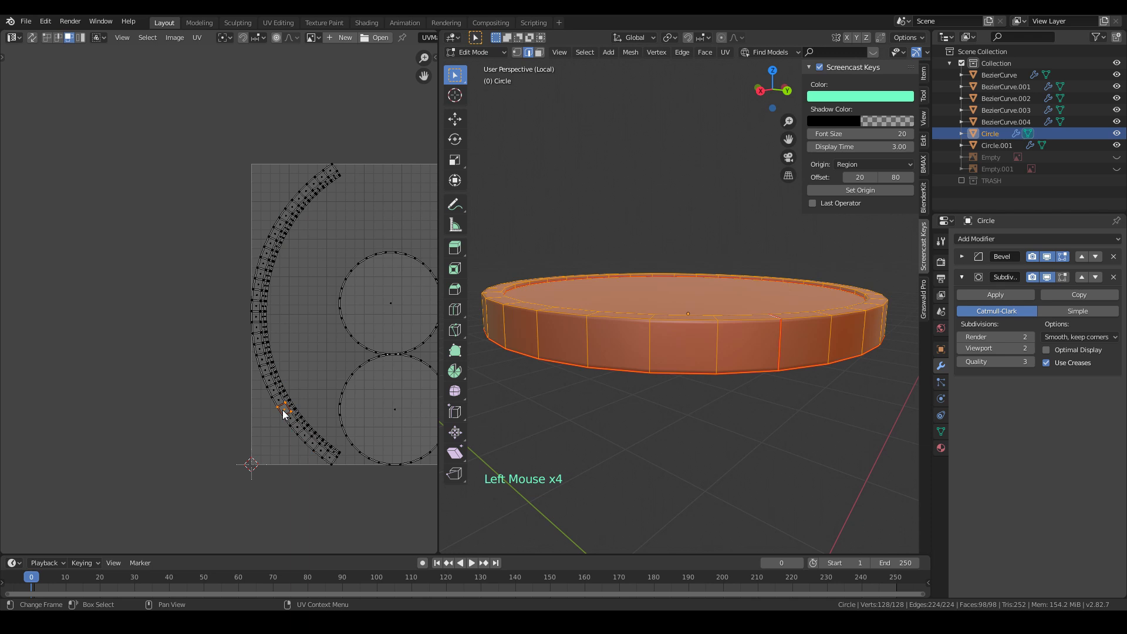
key(l)
scroll(302, 336, up, 3)
scroll(313, 341, down, 3)
scroll(288, 393, up, 2)
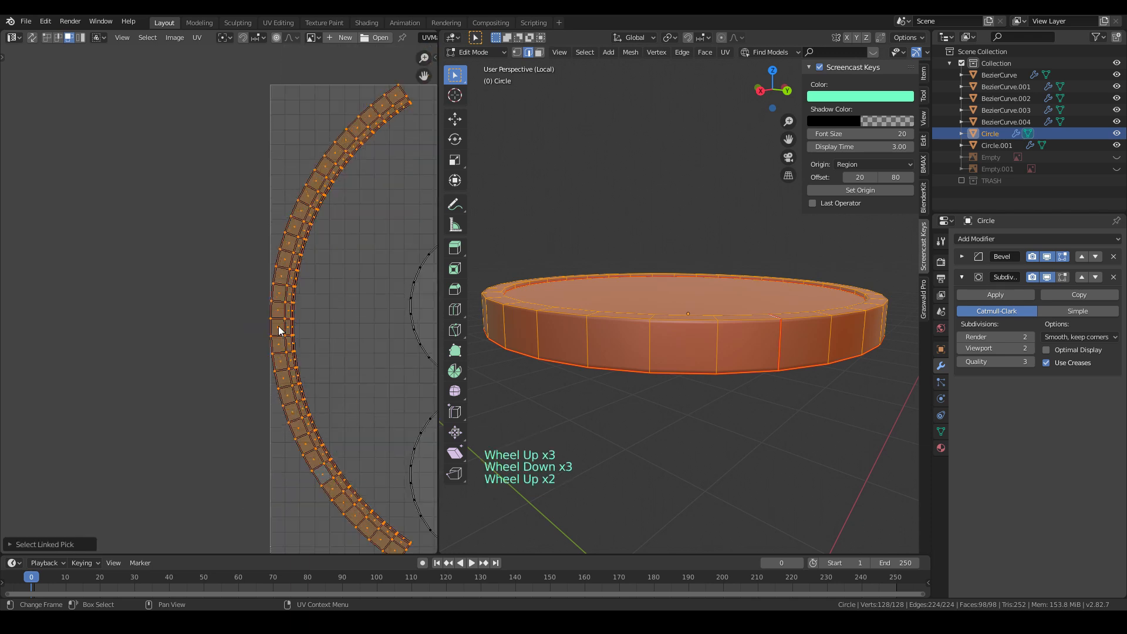
- Try straightening the seat frame's rim island with Follow Active Quads from a face midway along it, and undo the result
key(shift)
scroll(314, 357, up, 4)
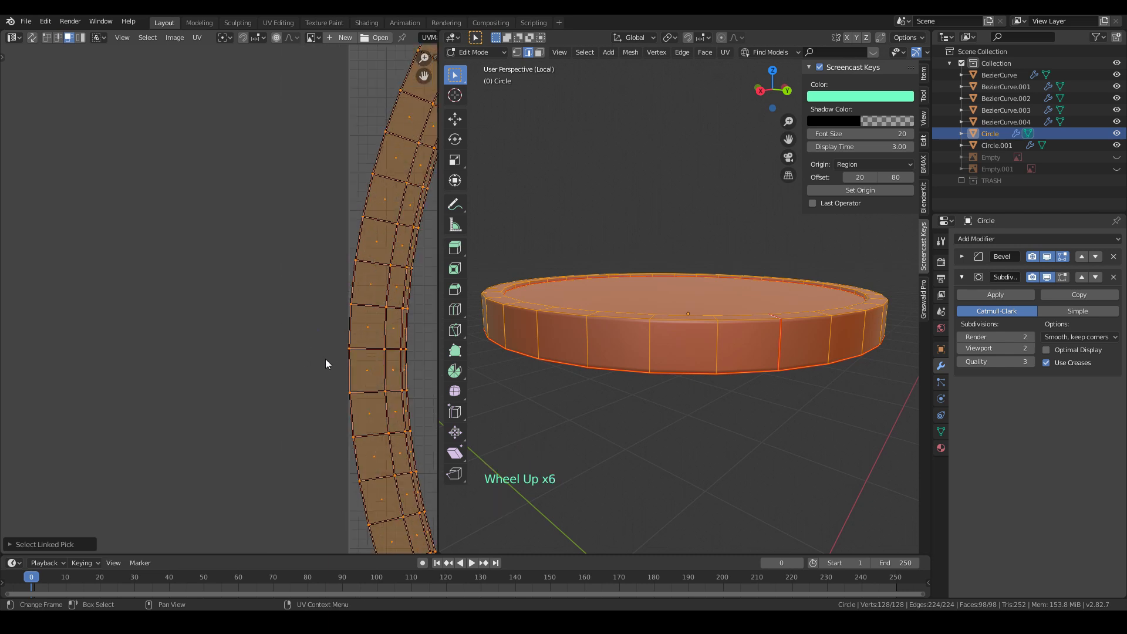
shift+middle_drag(315, 357, 275, 362)
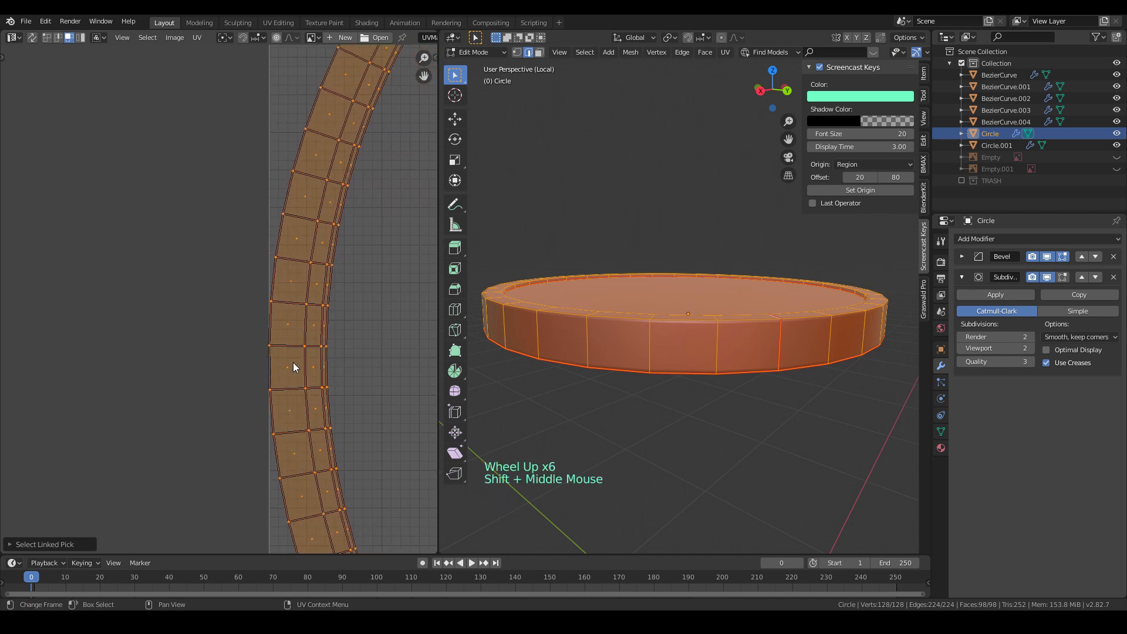
shift+click(288, 364)
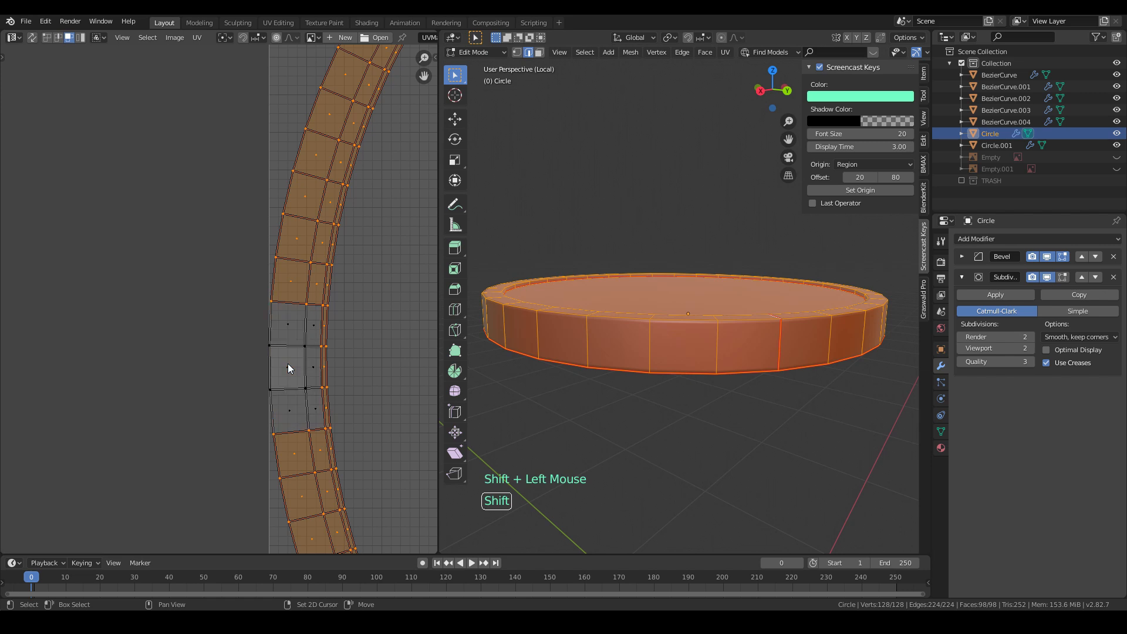
shift+click(288, 368)
scroll(287, 367, down, 3)
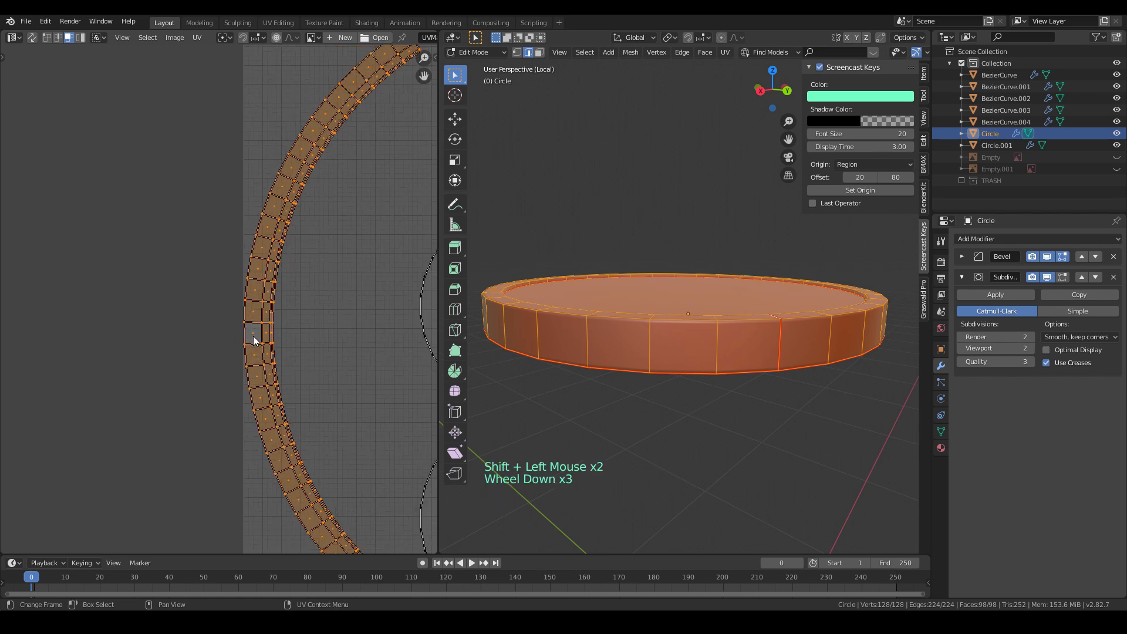
scroll(259, 372, up, 4)
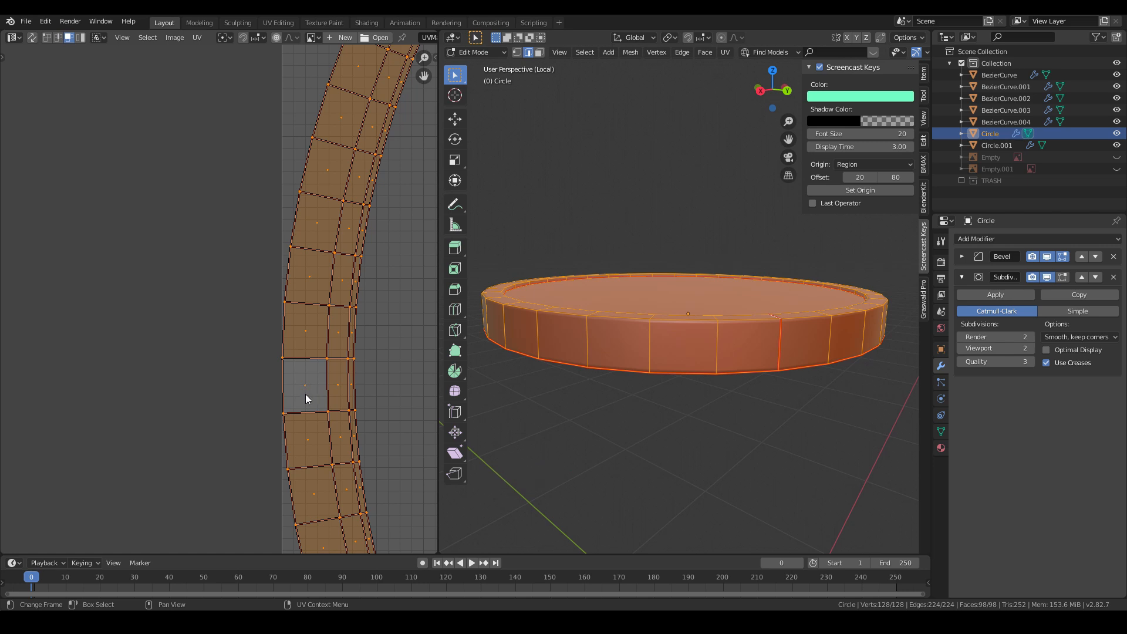
scroll(287, 366, down, 3)
scroll(262, 357, up, 2)
scroll(279, 346, down, 4)
scroll(279, 347, down, 3)
scroll(249, 338, up, 4)
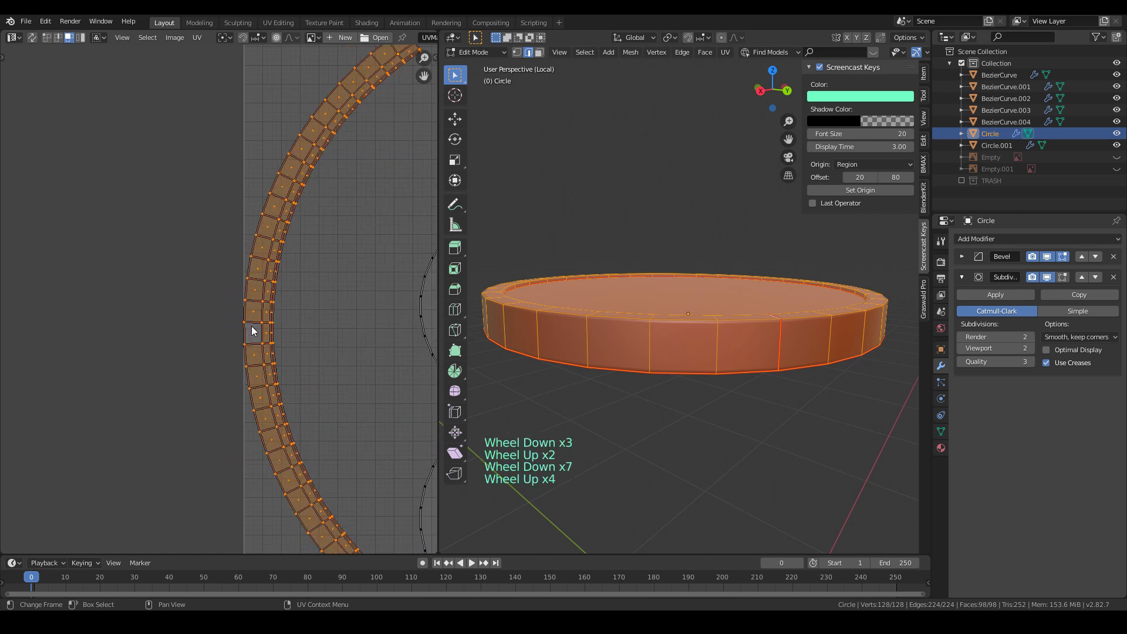
scroll(255, 356, down, 2)
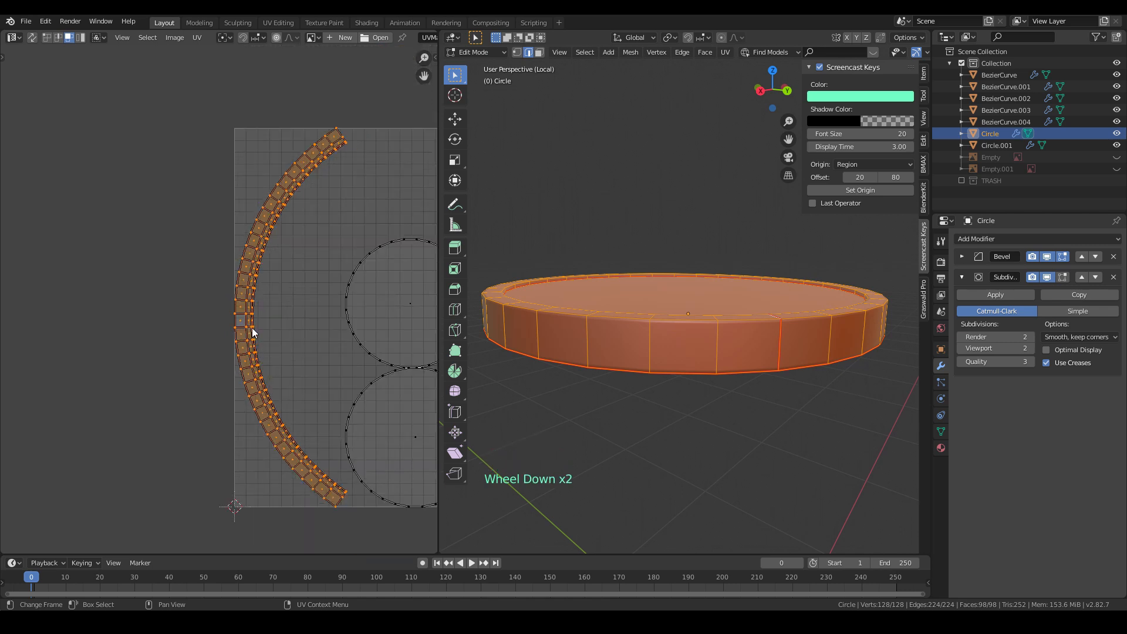
scroll(252, 329, up, 3)
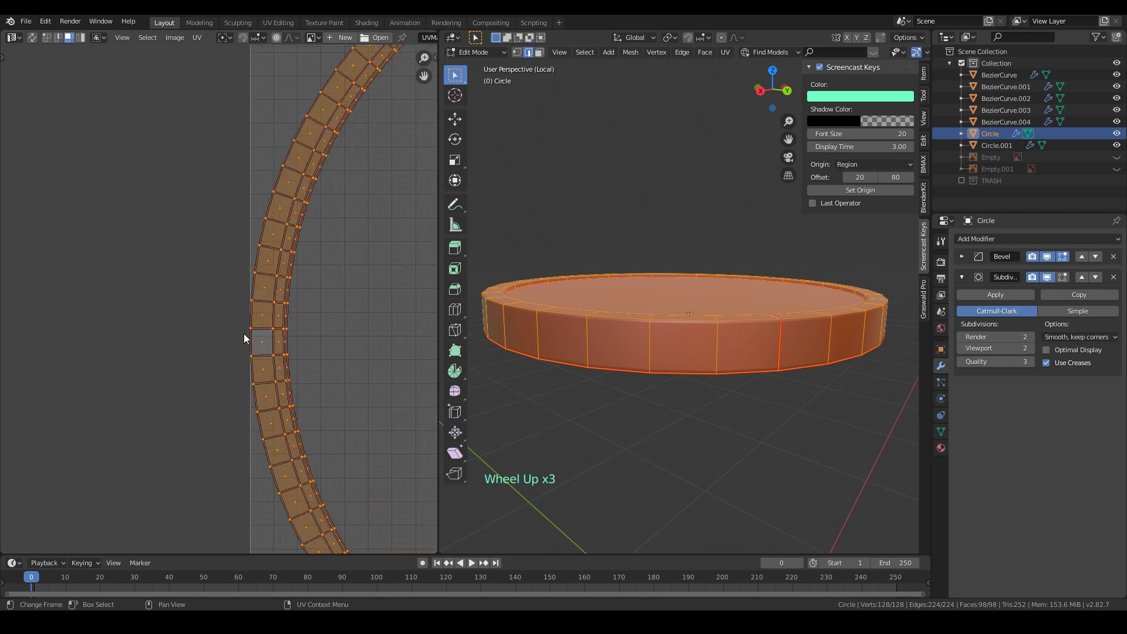
right_click(251, 340)
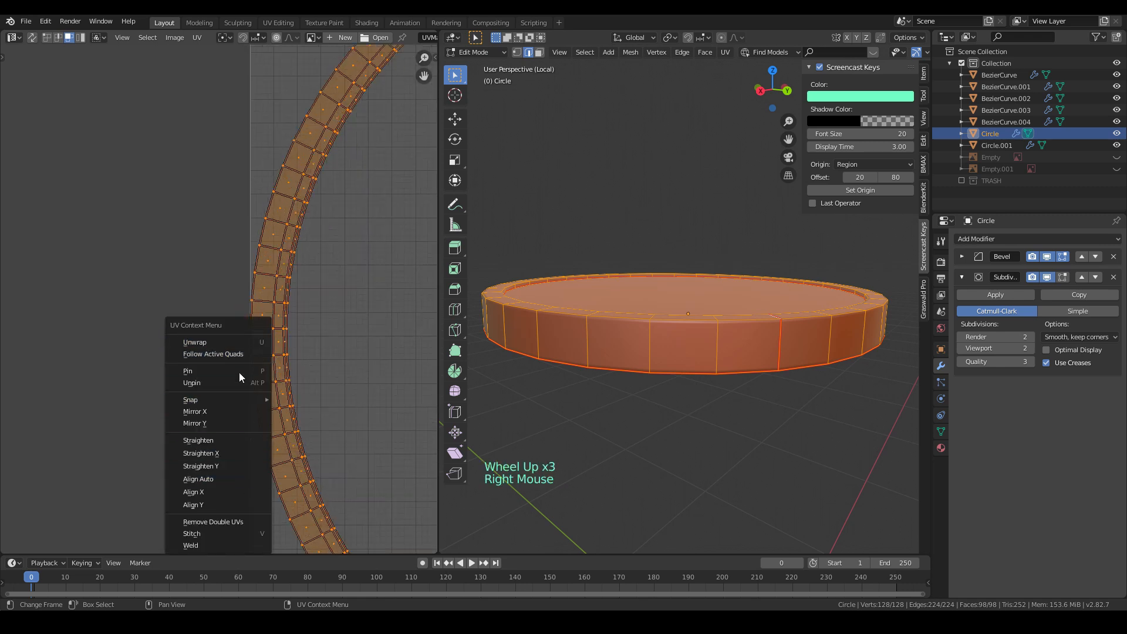
click(245, 353)
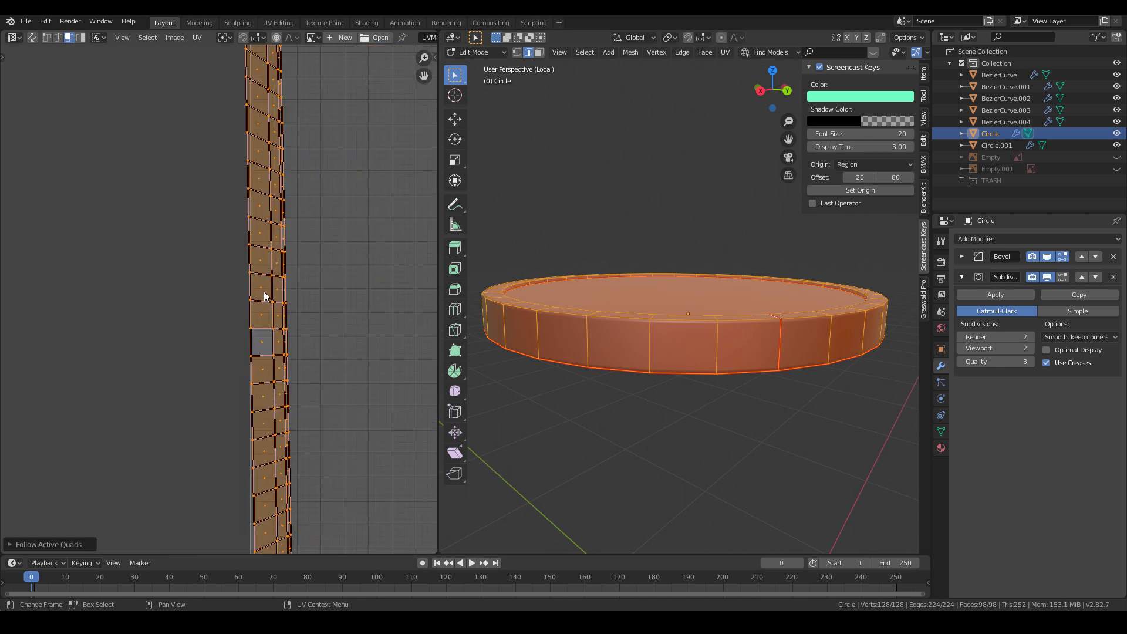
scroll(269, 280, down, 4)
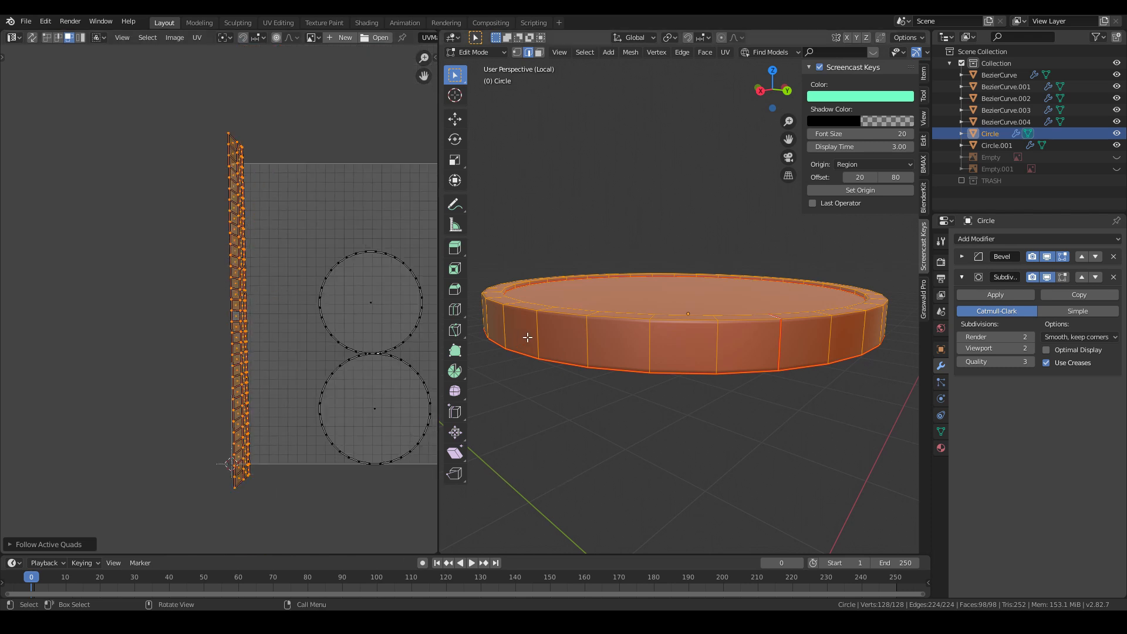
key(ctrl+z)
- Flatten the vertex row above the rim island's middle quad into a straight horizontal line by scaling it to 0 vertically
scroll(256, 318, up, 10)
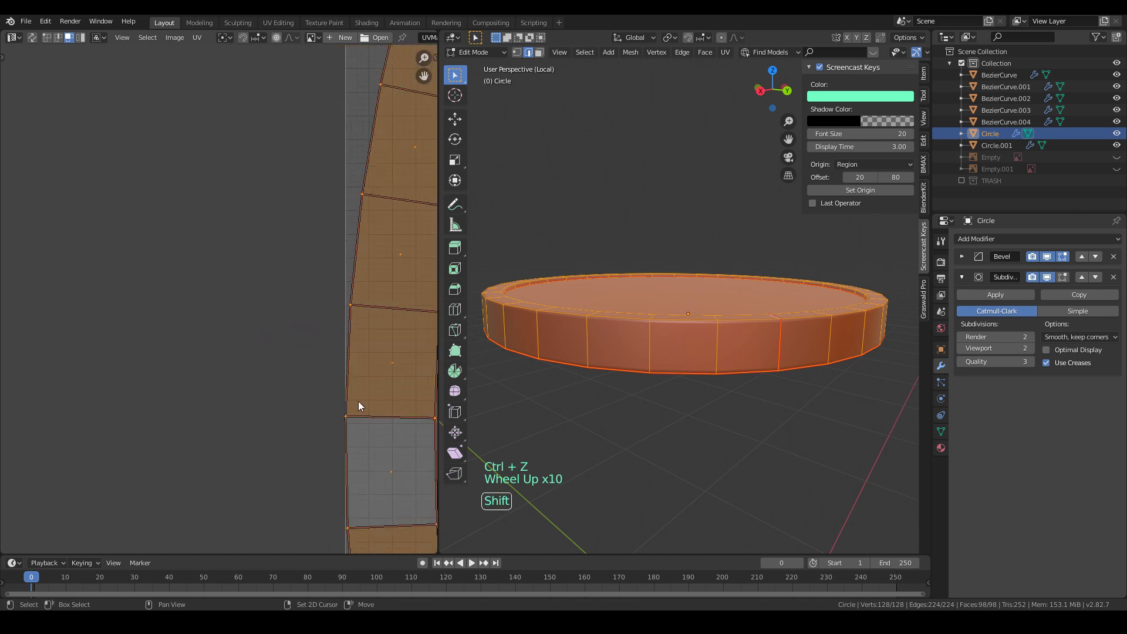
shift+middle_drag(364, 405, 226, 345)
click(234, 351)
key(1)
drag(170, 325, 389, 354)
key(s)
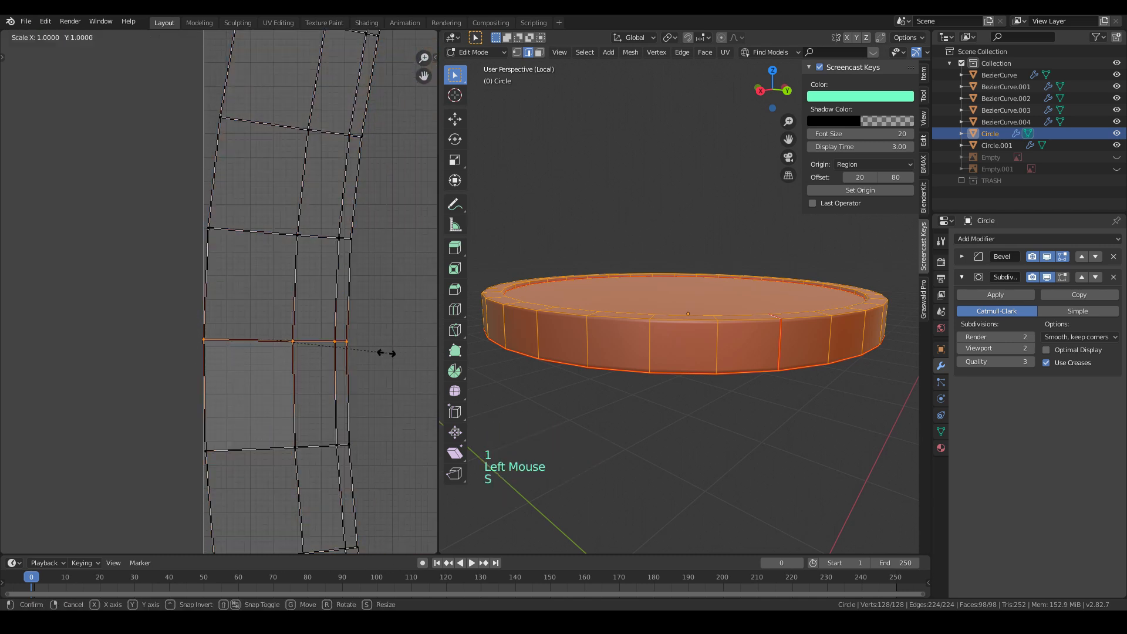
key(x)
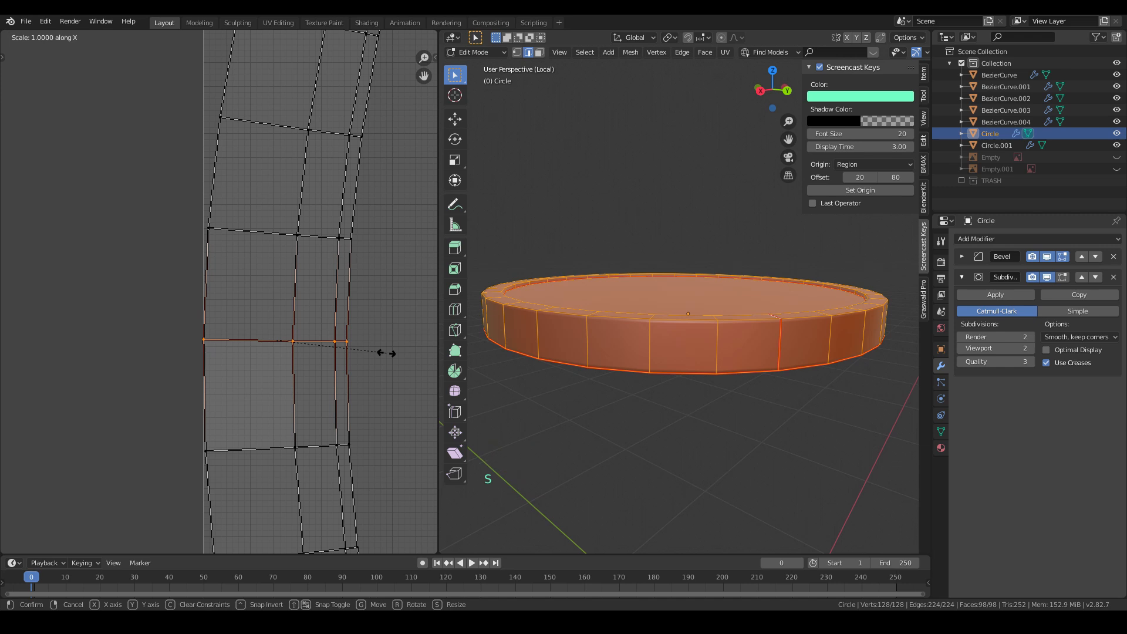
key(0)
key(Return)
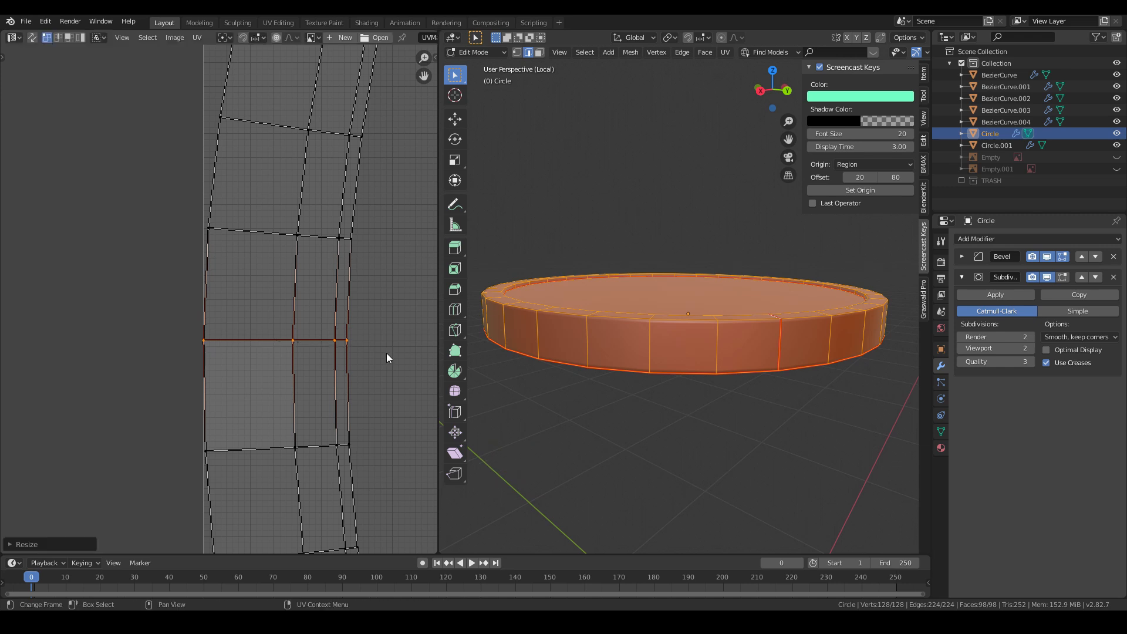
- Square up the middle quad by aligning its lower vertex row in Y and its two side edges in X
drag(132, 396, 419, 473)
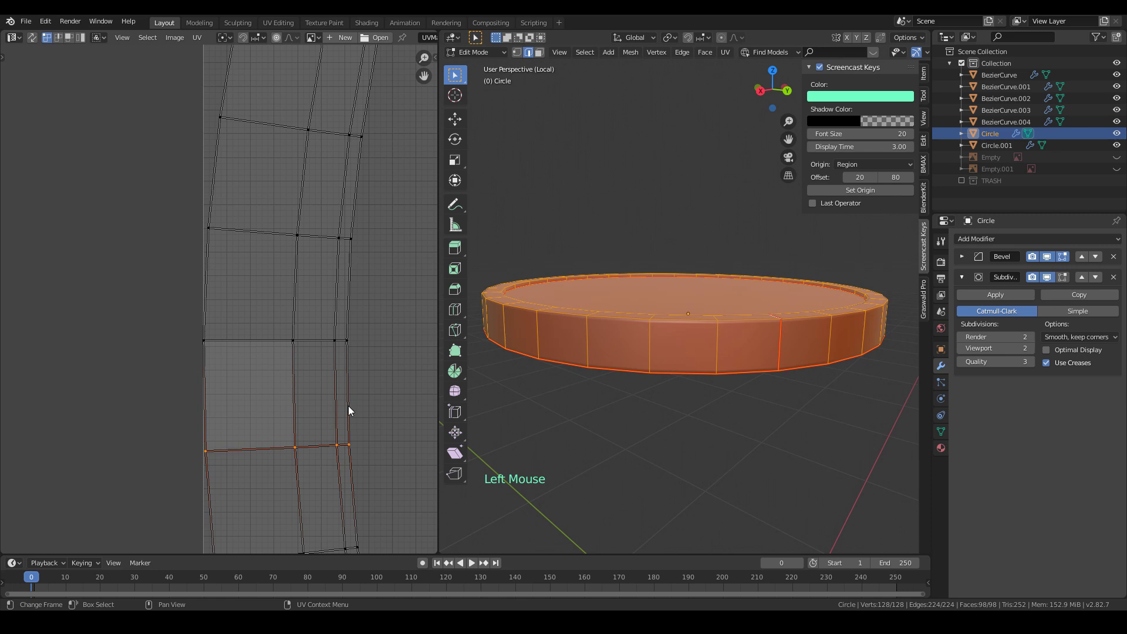
right_click(302, 454)
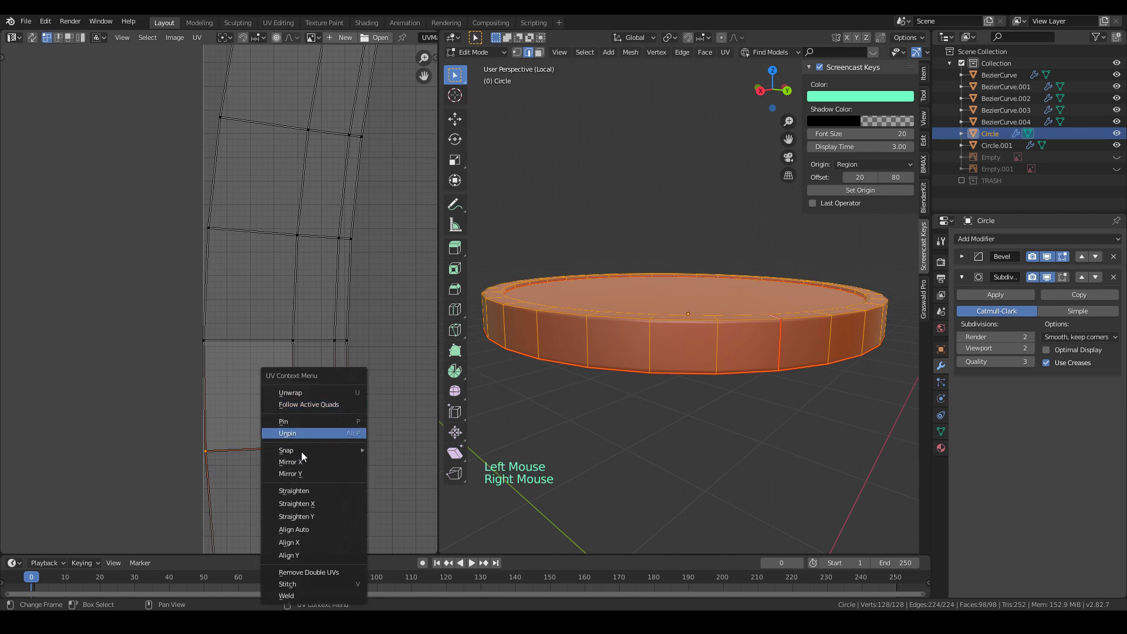
click(301, 556)
drag(289, 322, 311, 495)
right_click(304, 411)
click(252, 399)
drag(187, 322, 245, 483)
right_click(202, 399)
click(187, 397)
click(281, 347)
- Select all UV faces with the squared quad as the active face and straighten the rim island using Follow Active Quads
click(68, 37)
click(275, 371)
key(a)
shift+click(247, 400)
shift+click(248, 394)
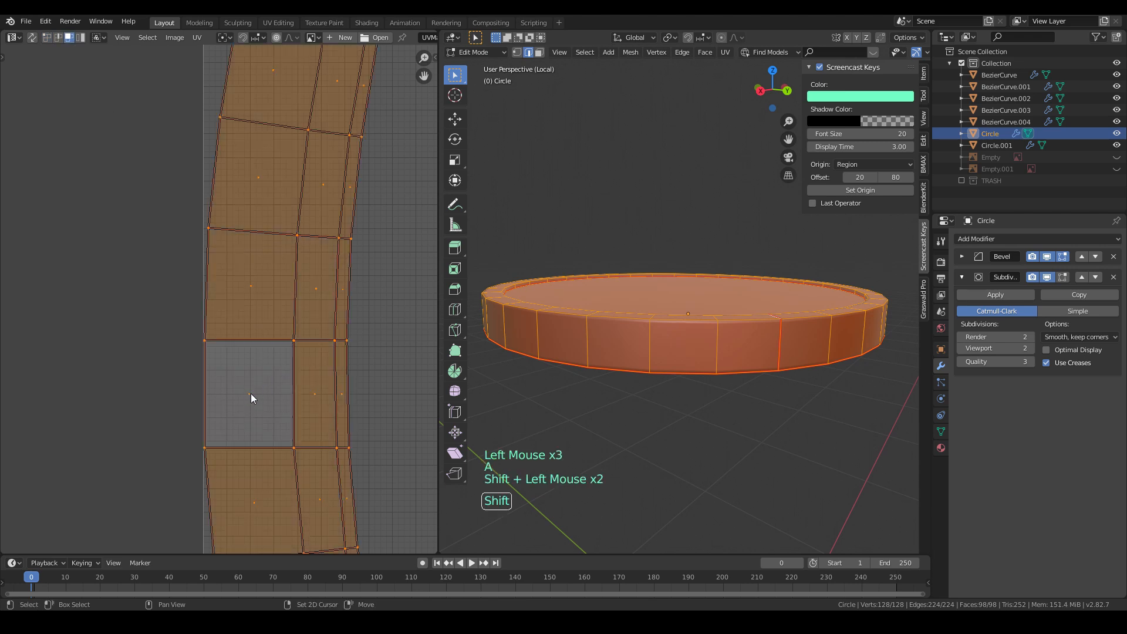
right_click(248, 395)
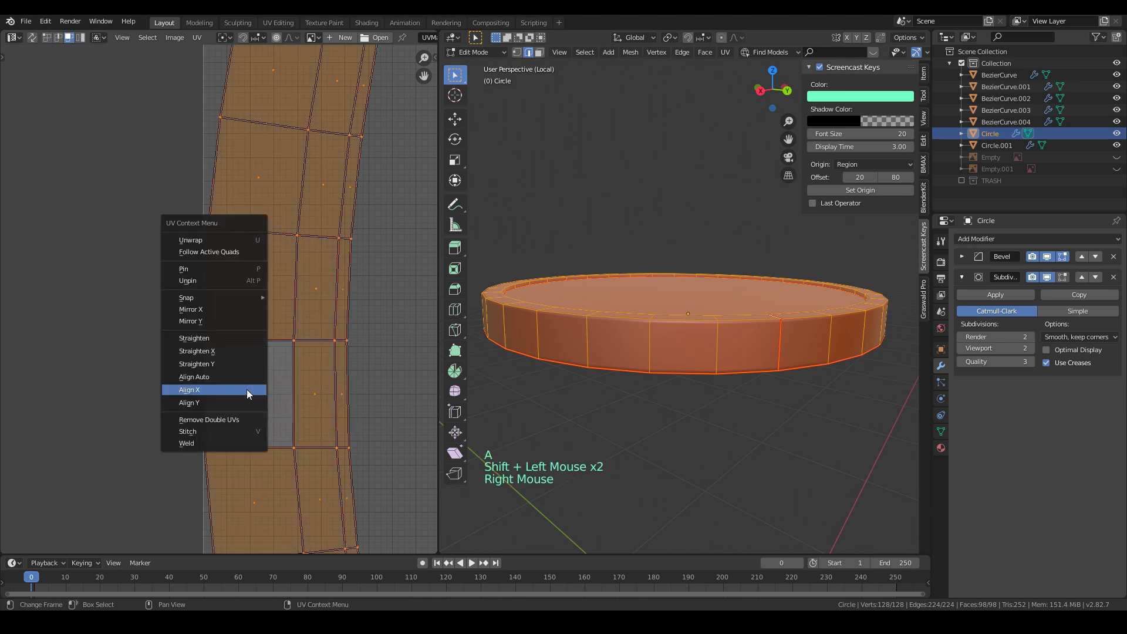
click(223, 252)
scroll(288, 308, down, 9)
click(292, 319)
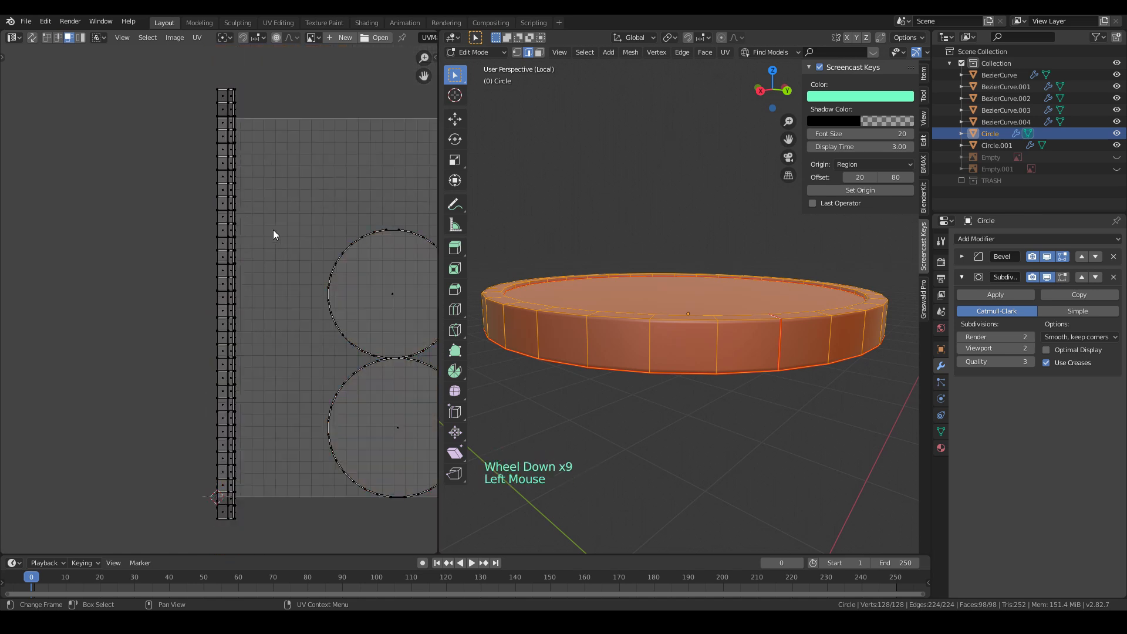
scroll(235, 329, down, 2)
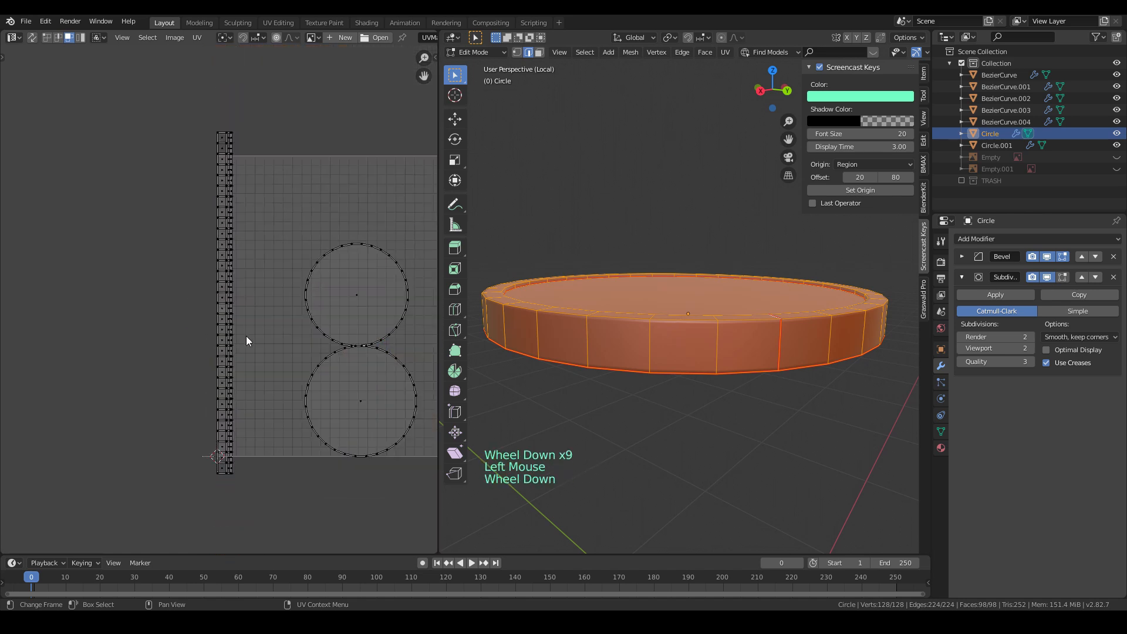
- Select all of the seat frame's UVs, pack the islands into the UV square, and leave edit mode
key(Tab)
key(Tab)
key(a)
click(191, 37)
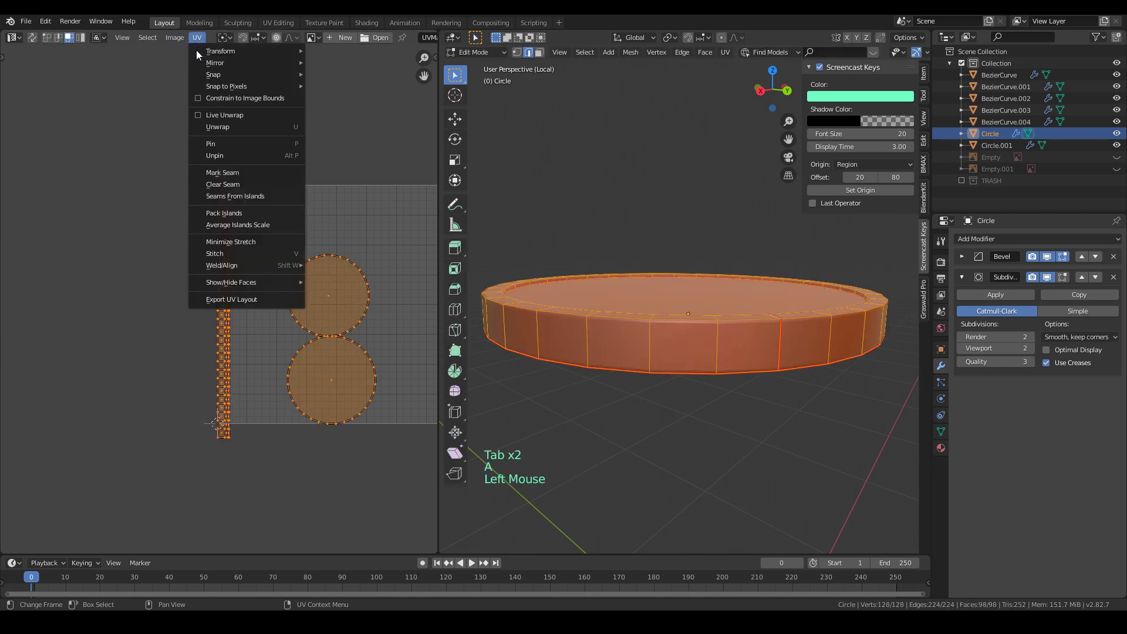
click(239, 213)
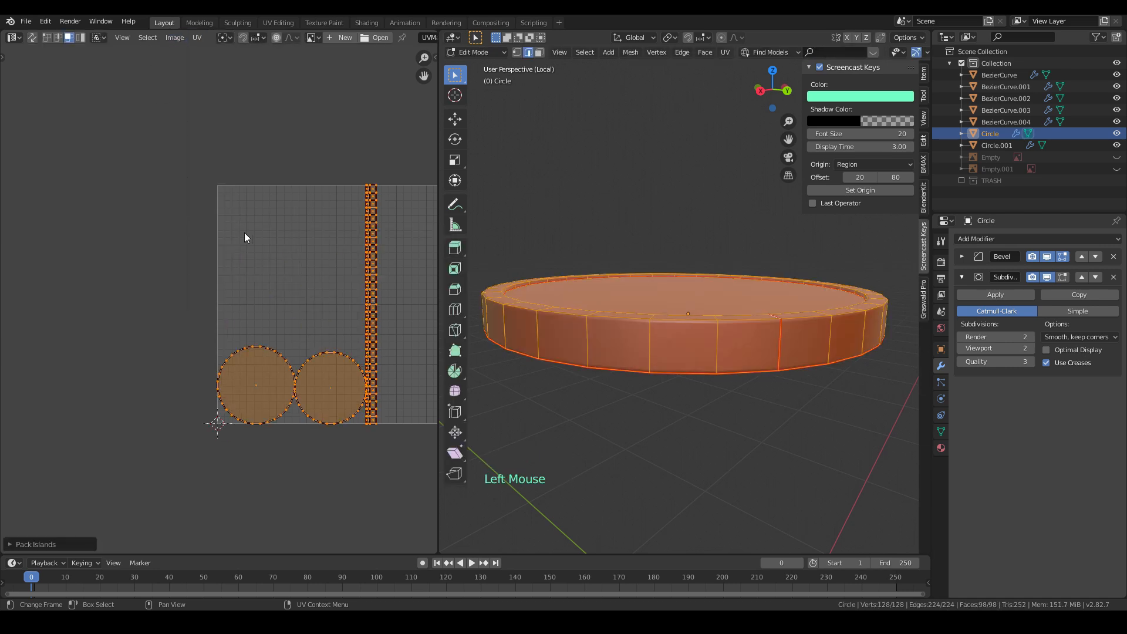
click(28, 540)
click(45, 510)
click(315, 377)
key(Tab)
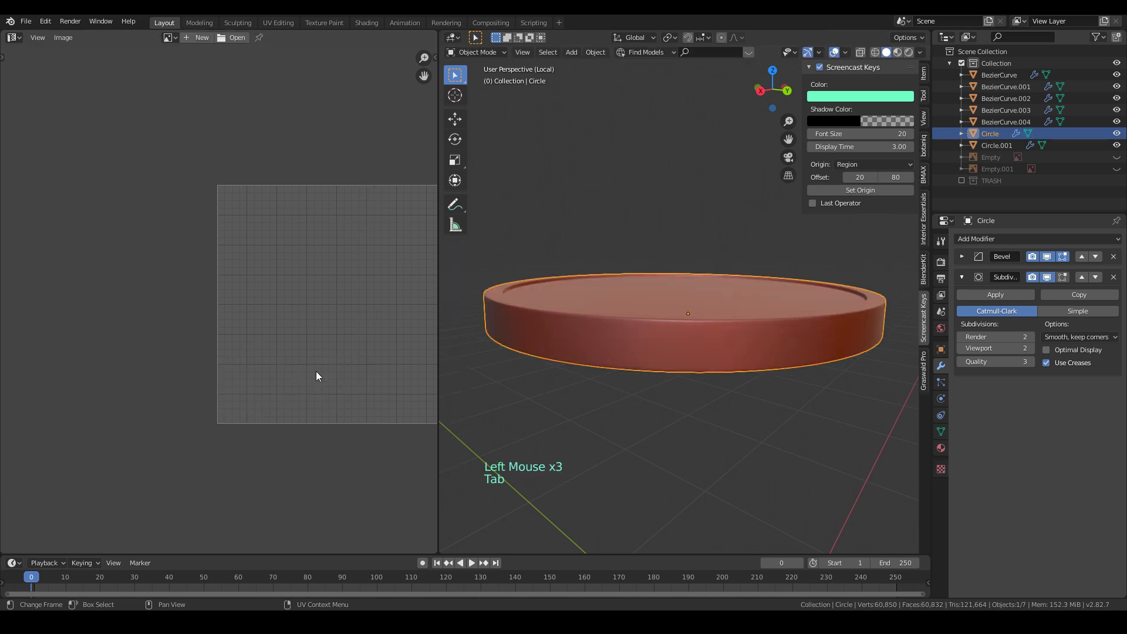
- Return to the full chair, isolate the seat cushion in local view and enter edit mode on it
scroll(315, 376, down, 1)
key(z)
key(KP_Divide)
middle_drag(696, 368, 816, 366)
click(619, 303)
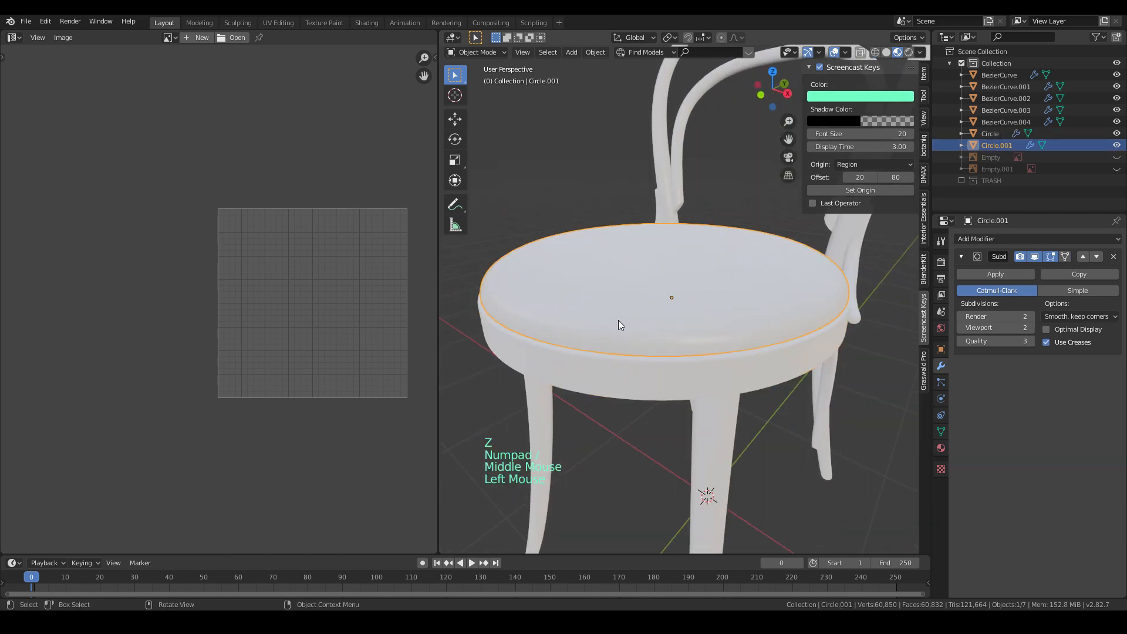
key(KP_Divide)
key(z)
middle_drag(828, 339, 779, 295)
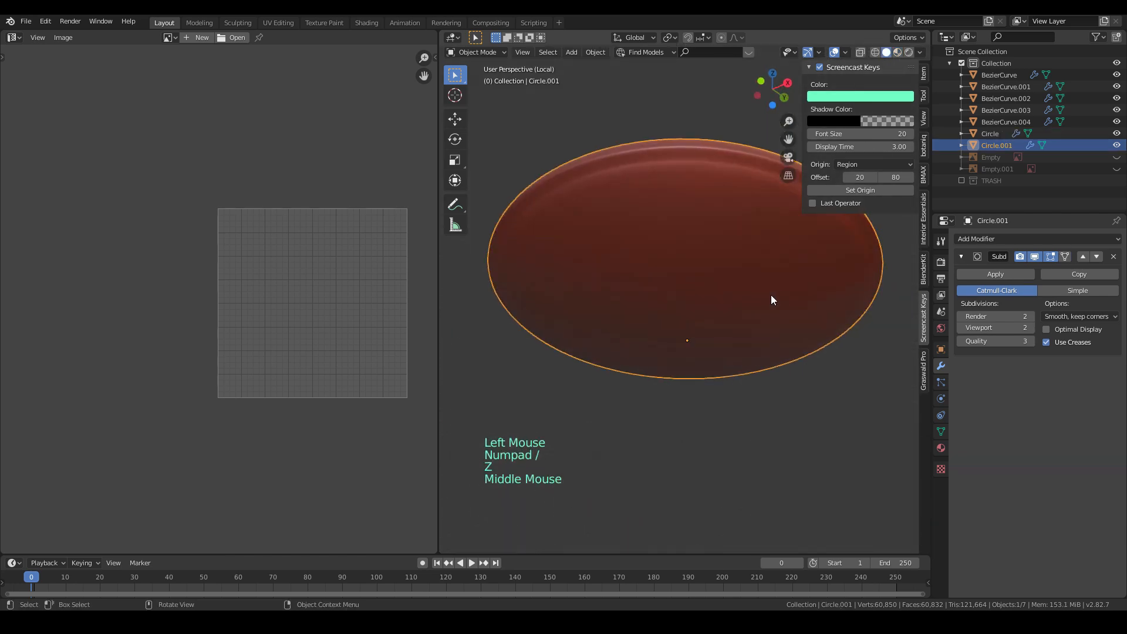
key(Tab)
- Mark a seam along the edge loop running around the seat cushion's lower side
middle_drag(595, 177, 657, 246)
scroll(569, 239, up, 2)
alt+click(575, 147)
scroll(575, 147, down, 3)
alt+shift+click(641, 226)
key(a)
click(622, 240)
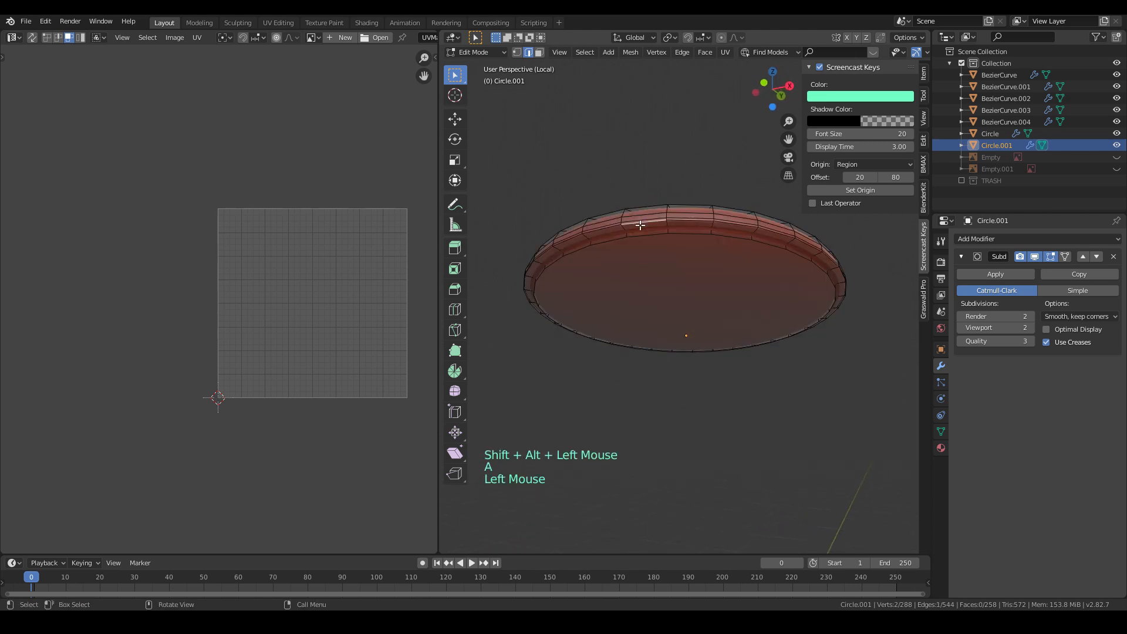
alt+click(611, 251)
right_click(612, 250)
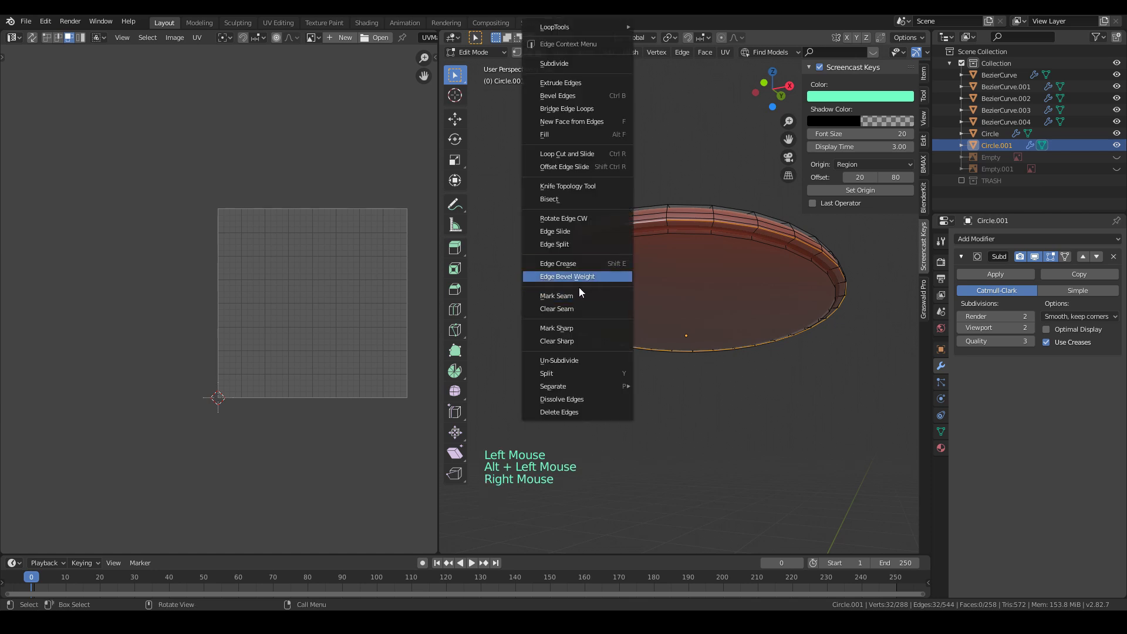
click(578, 294)
- Unwrap the entire seat cushion along its seam and return to the full chair in object mode
middle_drag(612, 249, 610, 246)
key(a)
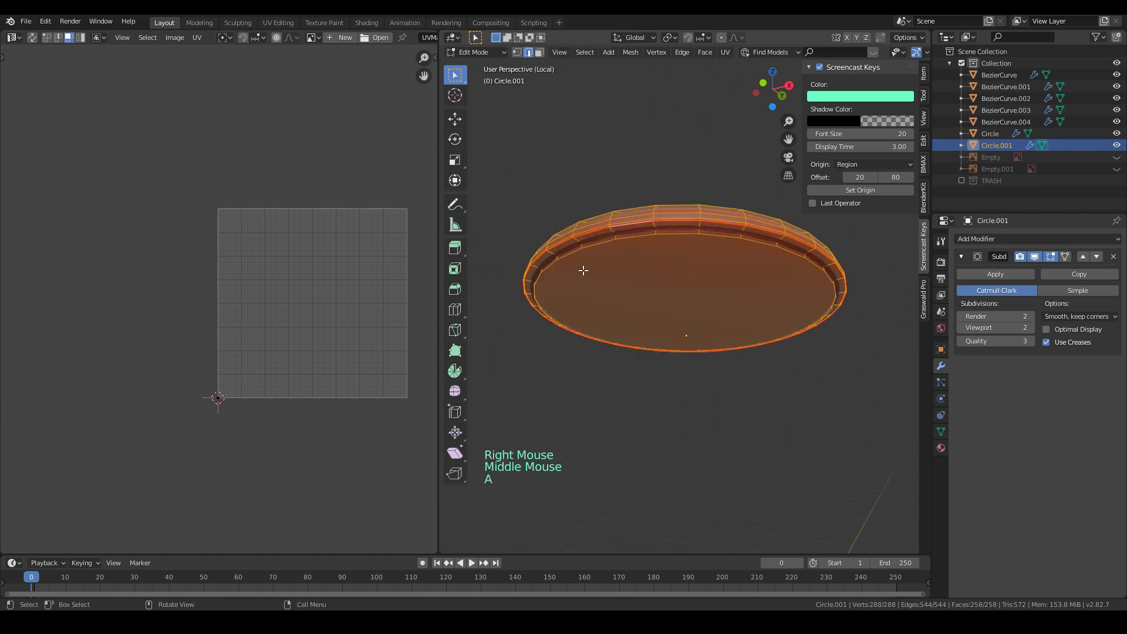
key(u)
scroll(298, 333, up, 4)
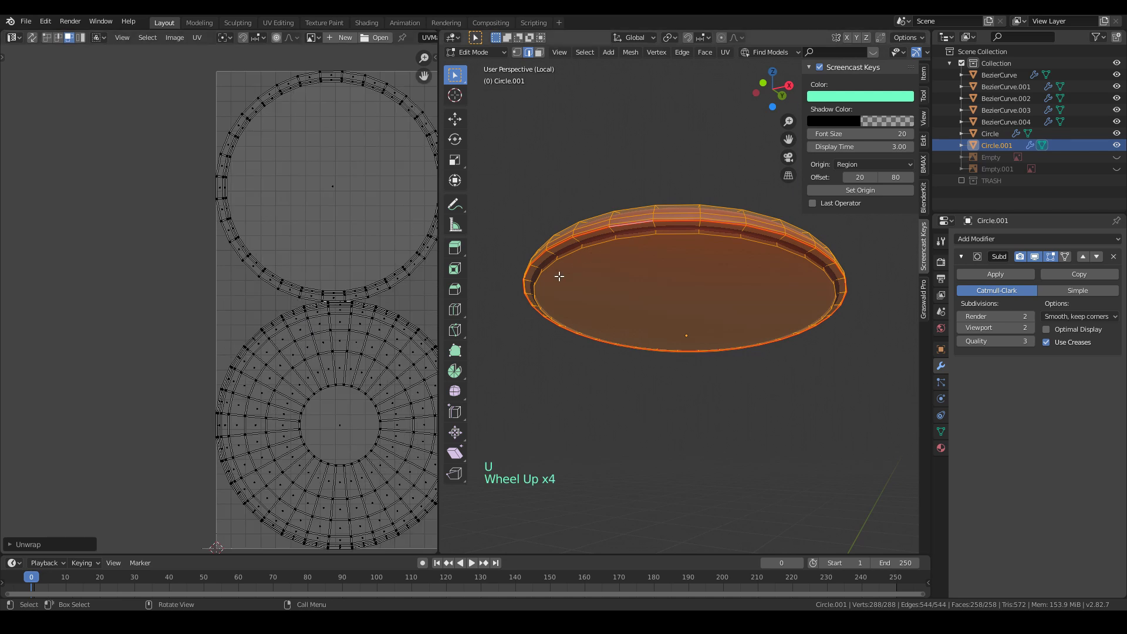
key(Tab)
middle_drag(636, 255, 677, 307)
key(KP_Divide)
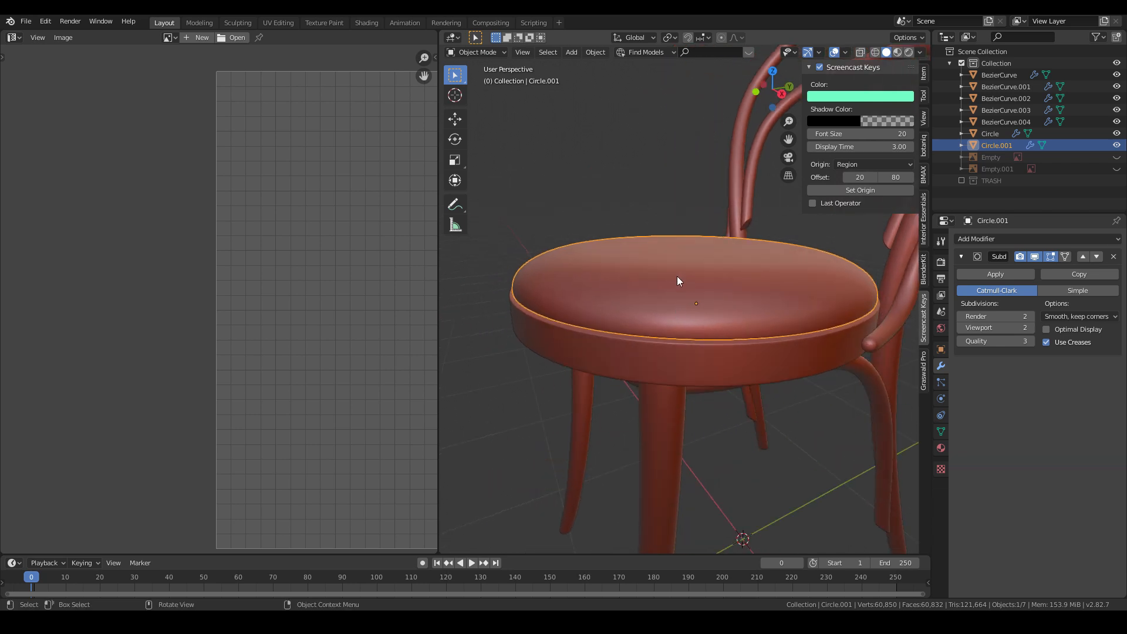
- Select all the chair parts and enter edit mode on them together, with their combined UV layout in view
scroll(650, 229, down, 3)
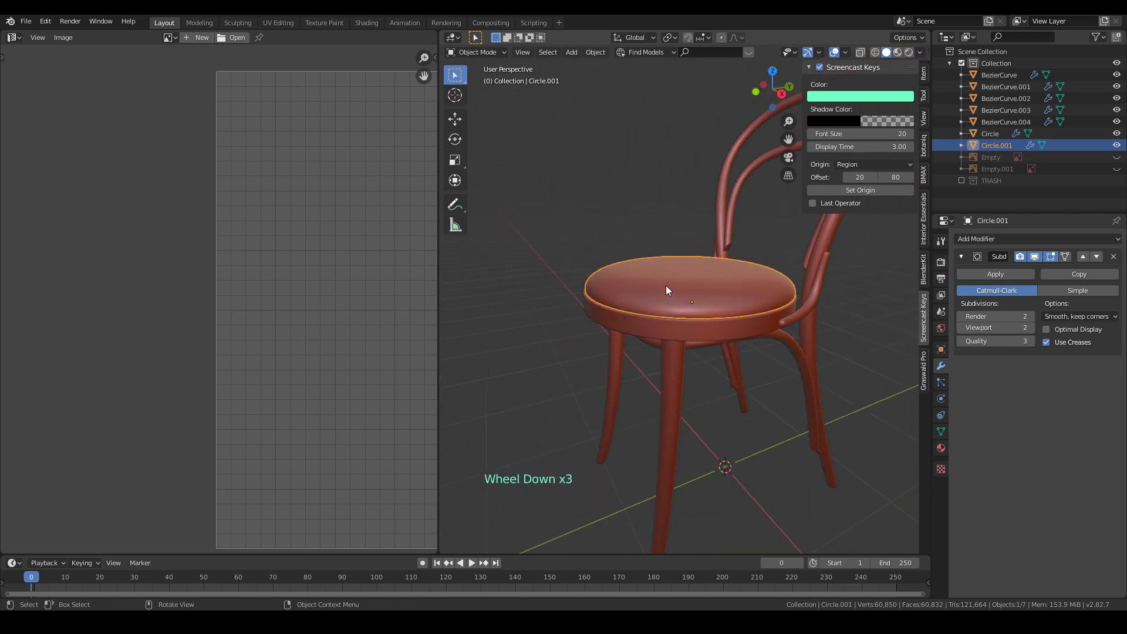
click(676, 345)
click(685, 351)
click(694, 348)
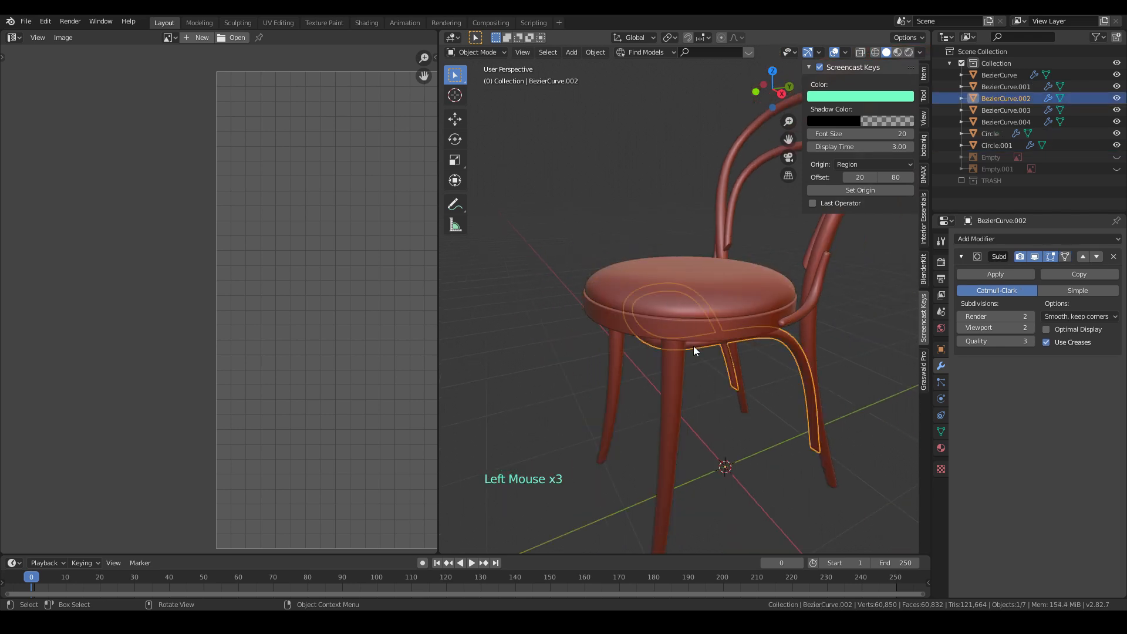
scroll(692, 343, down, 3)
click(791, 425)
drag(792, 425, 600, 186)
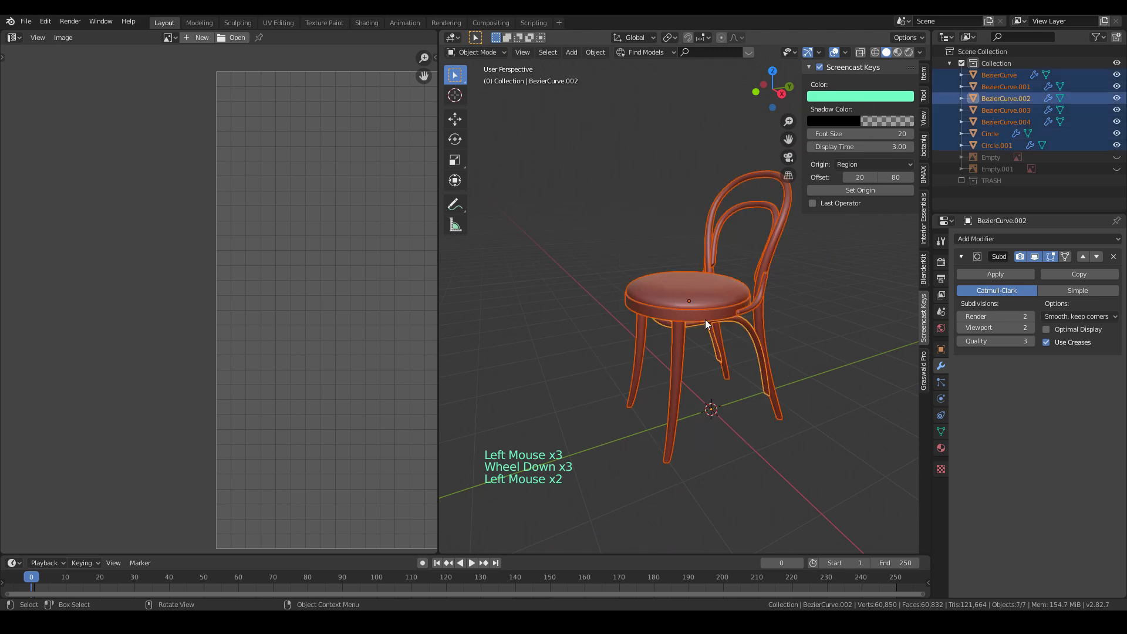
key(a)
key(Tab)
scroll(320, 338, down, 5)
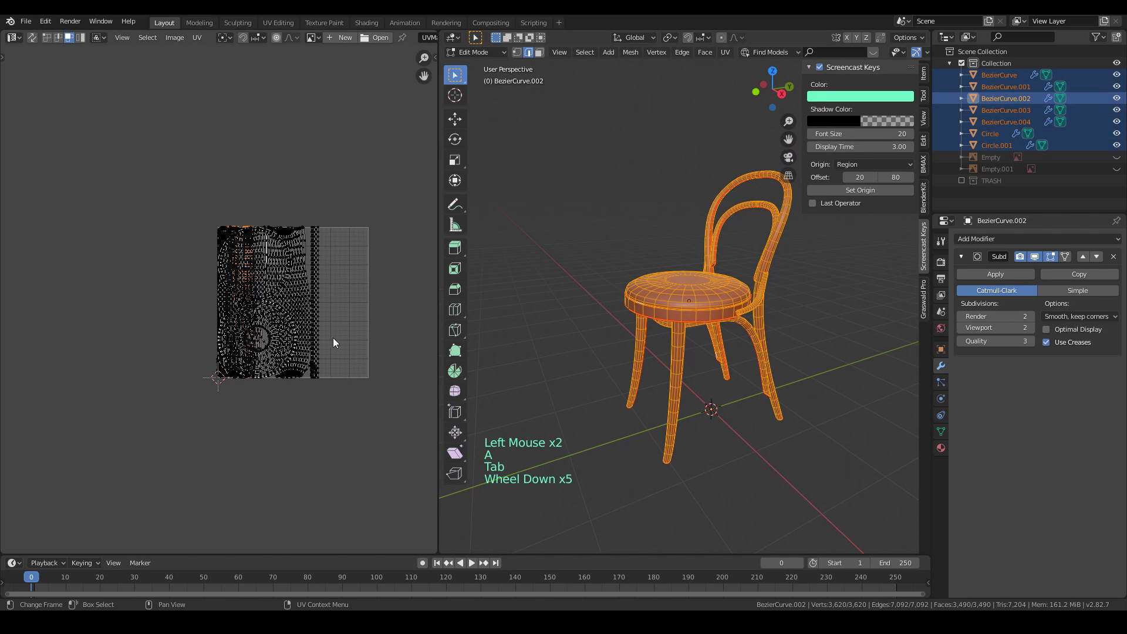
- Return all the chair parts to object mode and deselect them
drag(141, 141, 426, 481)
drag(112, 105, 399, 469)
key(Tab)
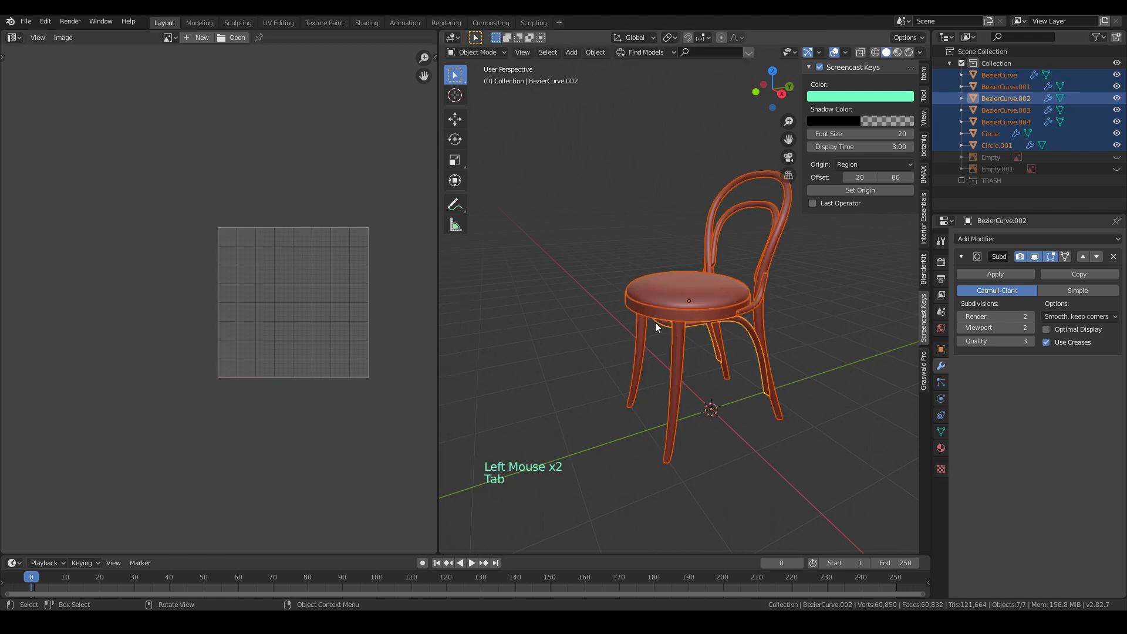
shift+middle_drag(746, 325, 734, 386)
scroll(734, 386, up, 3)
click(729, 397)
- Change the viewport's solid shading colour so the whole chair is displayed in plain grey
scroll(703, 361, down, 2)
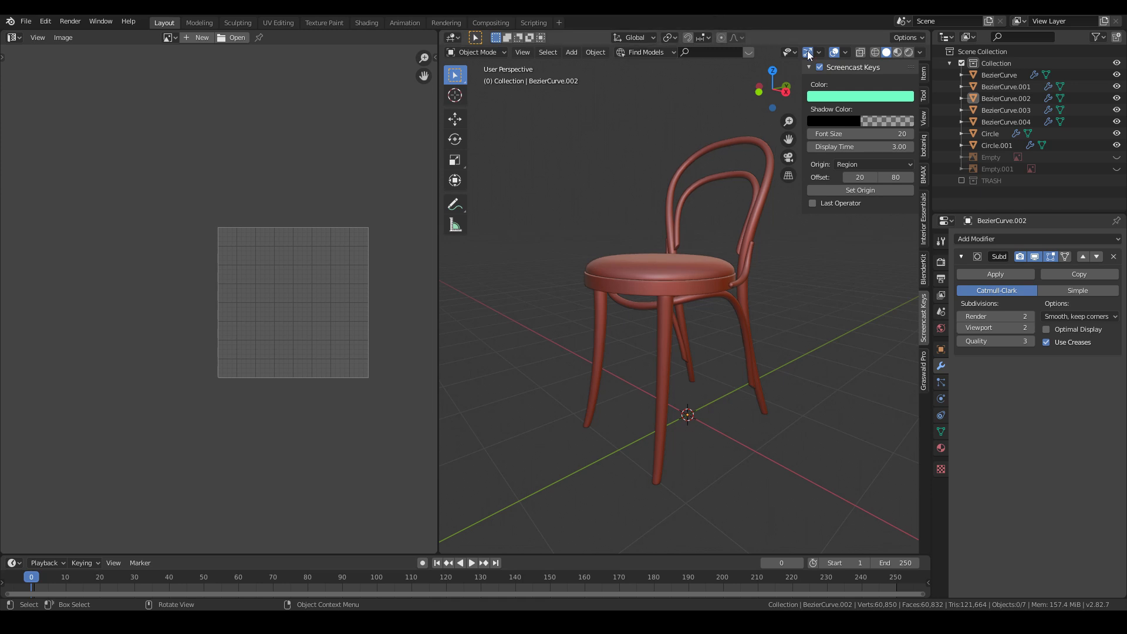
click(920, 52)
click(865, 117)
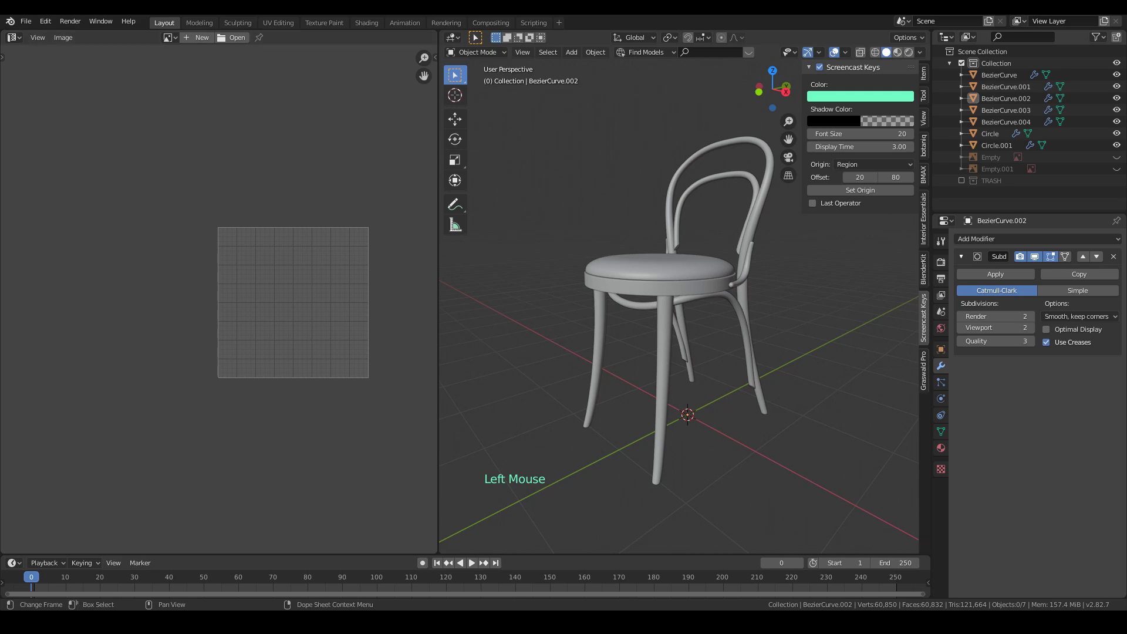
- Switch to the web browser and open the CC0 Textures site in a new tab
key(alt+Tab)
click(584, 15)
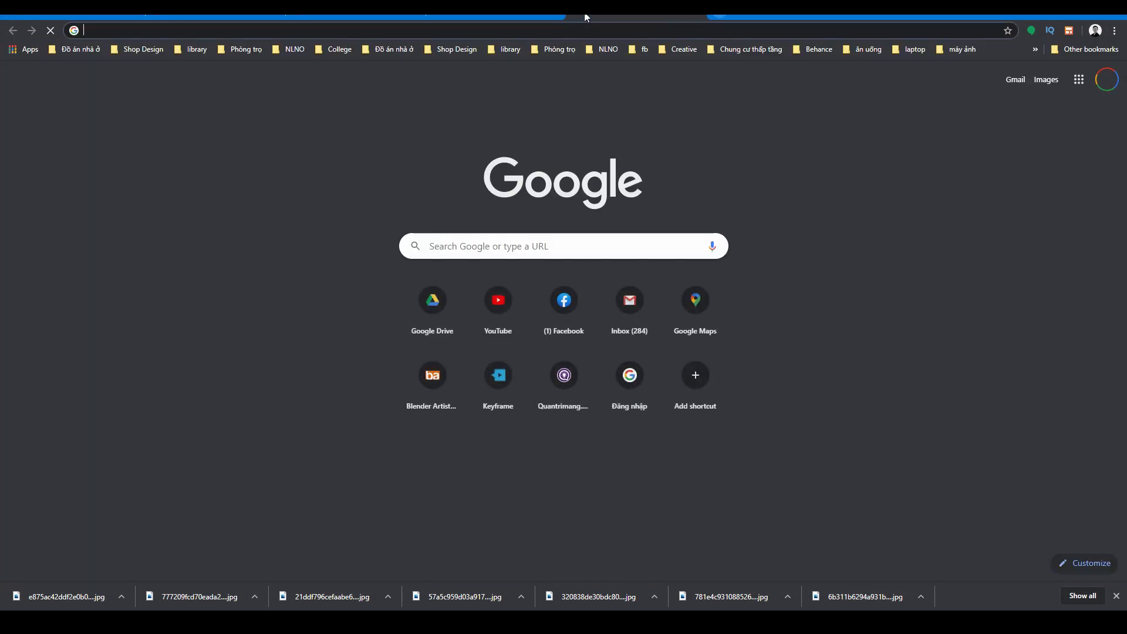
text(CC0)
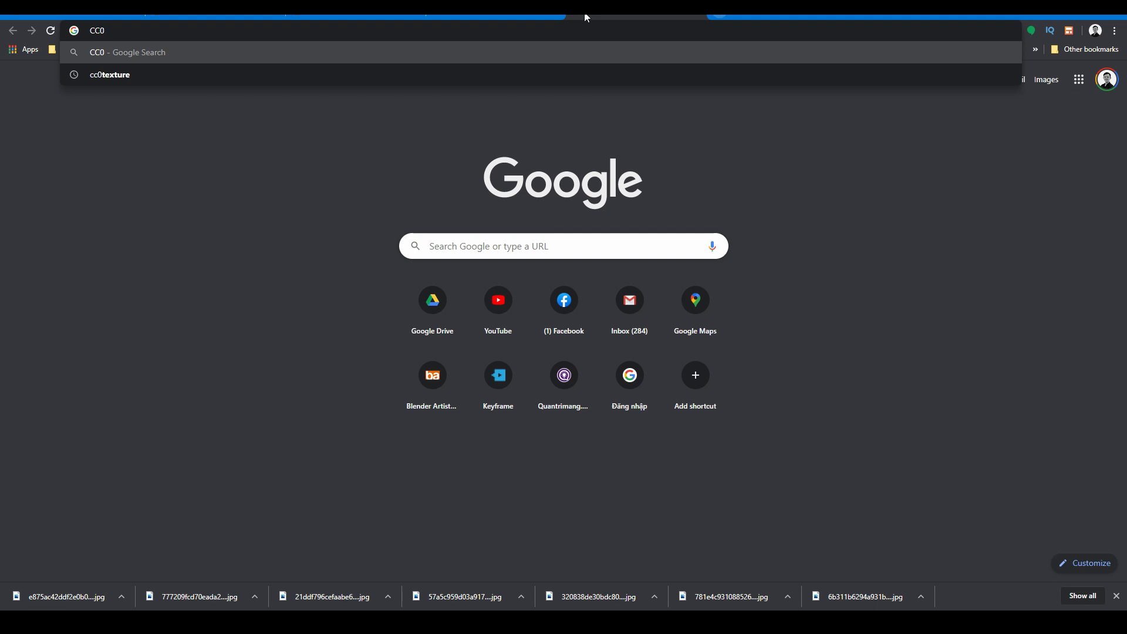
key(Down)
key(Return)
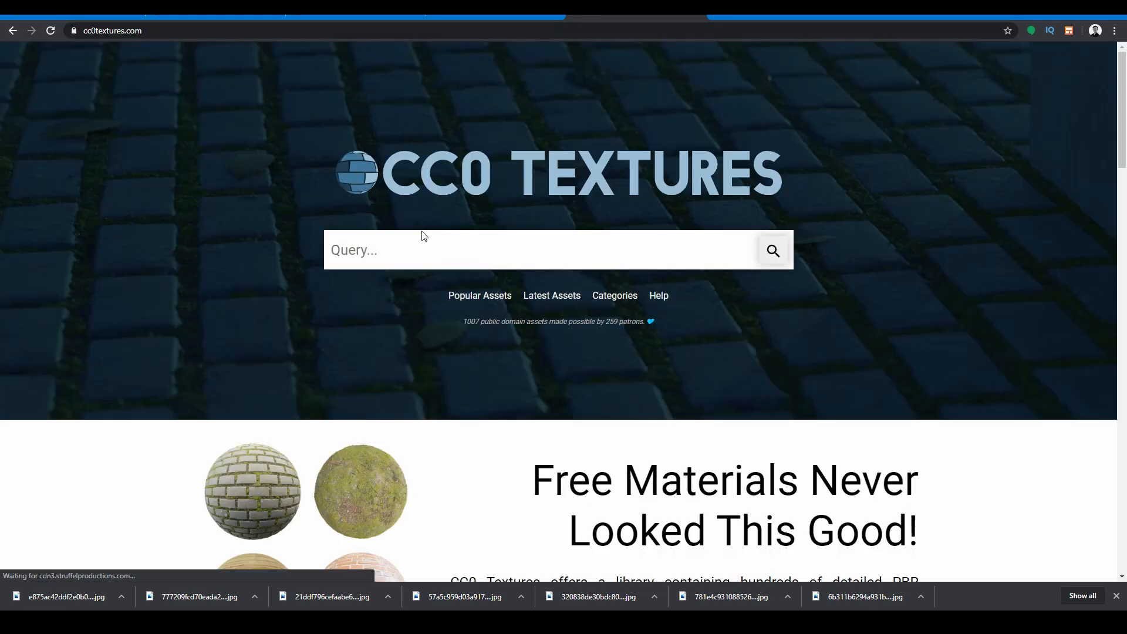
- Search the texture library for "wood"
click(425, 248)
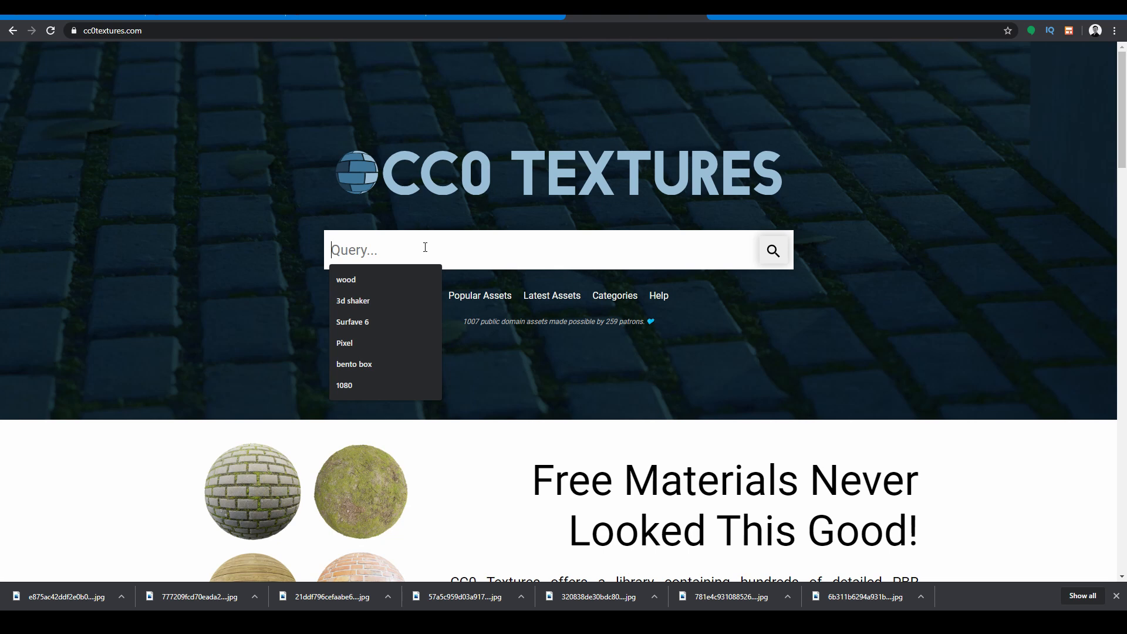
click(417, 280)
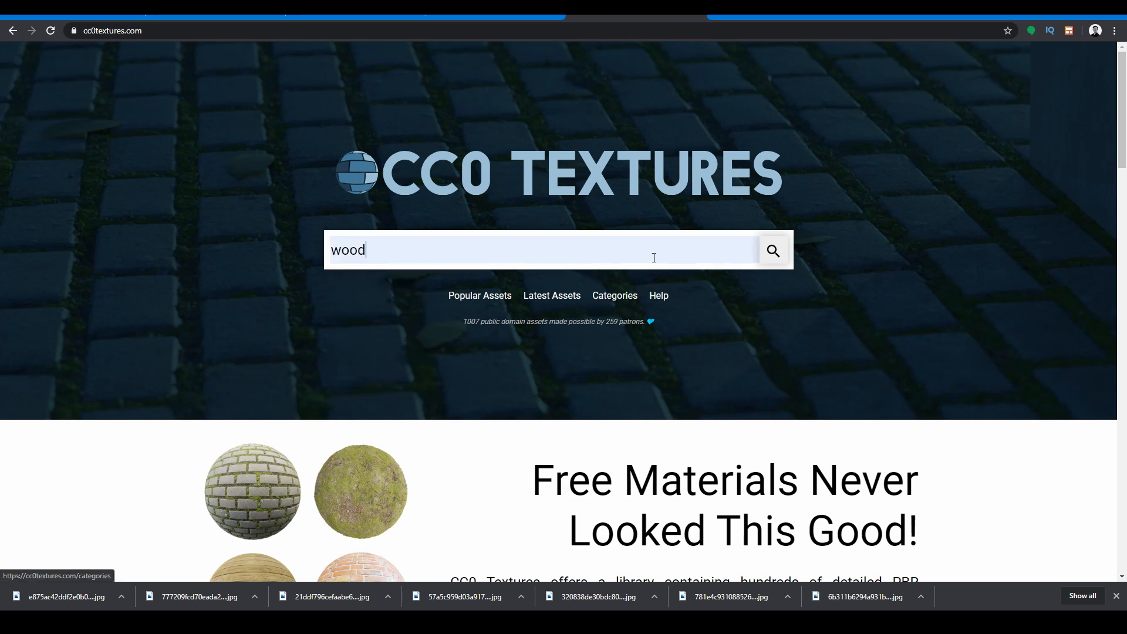
key(Return)
- Browse the wood materials and open the light vertical-grain Wood003 texture in its own tab
scroll(654, 258, down, 3)
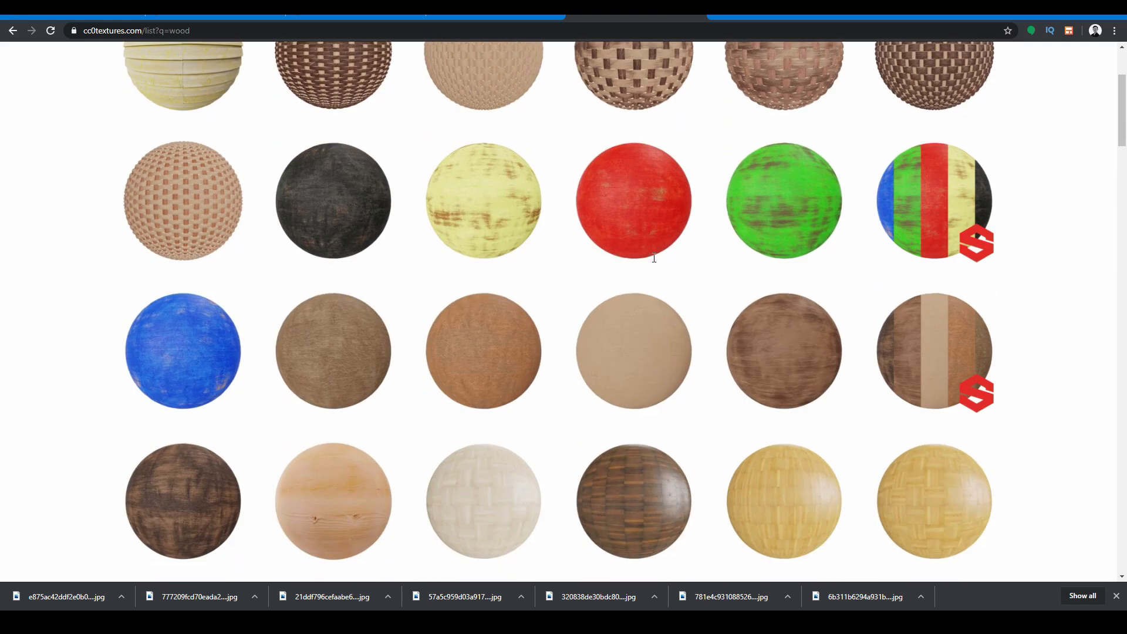
scroll(654, 257, down, 10)
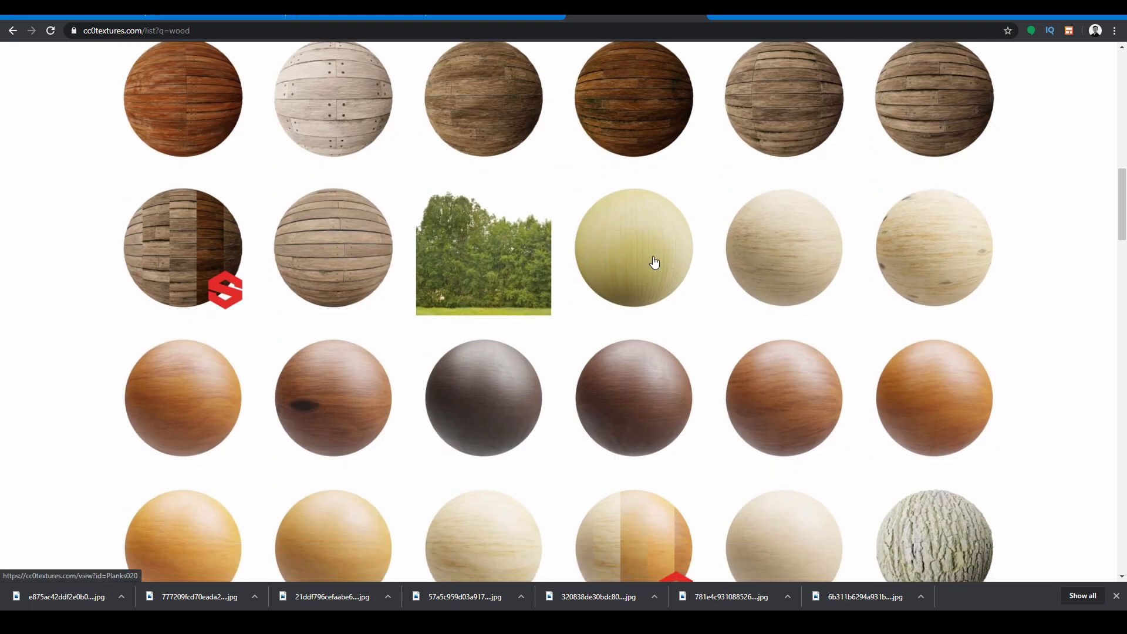
scroll(654, 263, down, 4)
scroll(654, 262, down, 2)
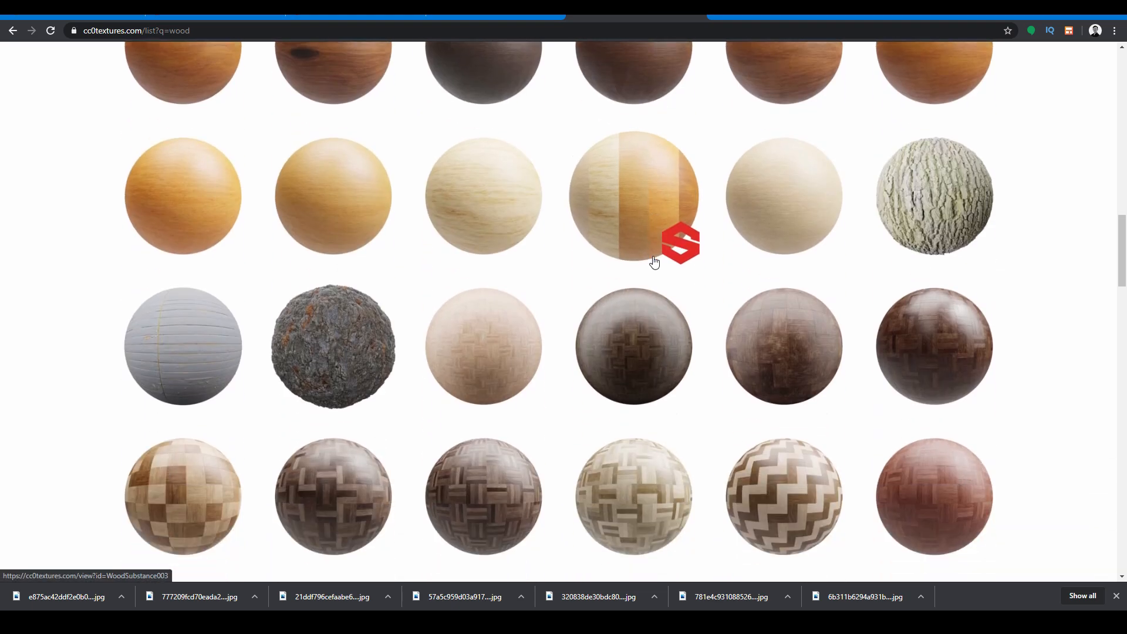
scroll(655, 262, up, 2)
scroll(655, 262, down, 4)
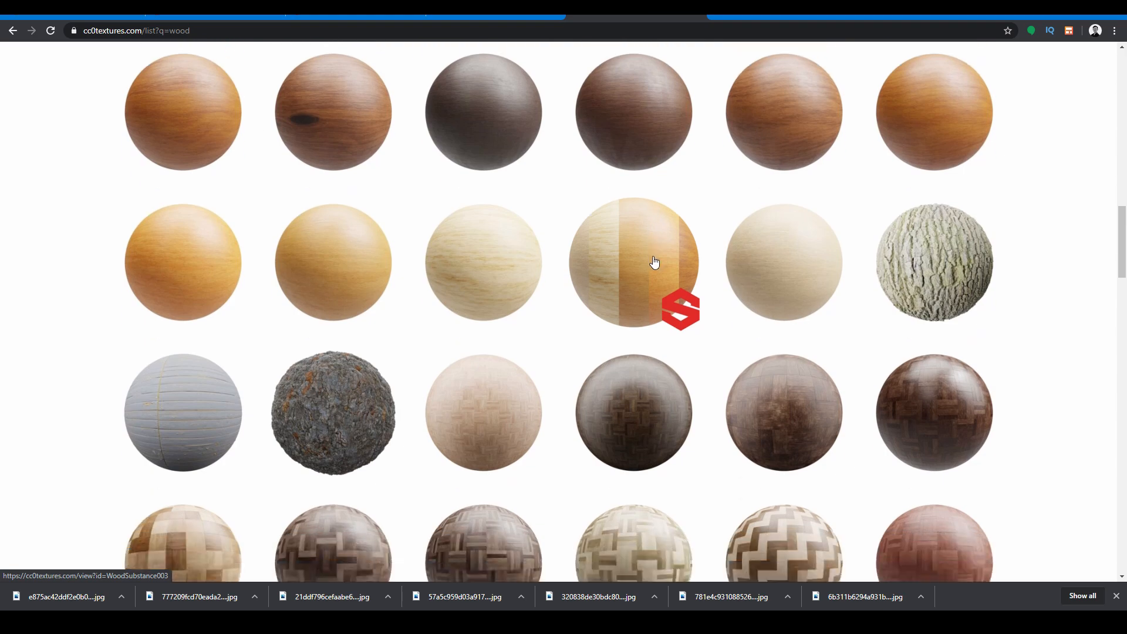
scroll(655, 262, down, 7)
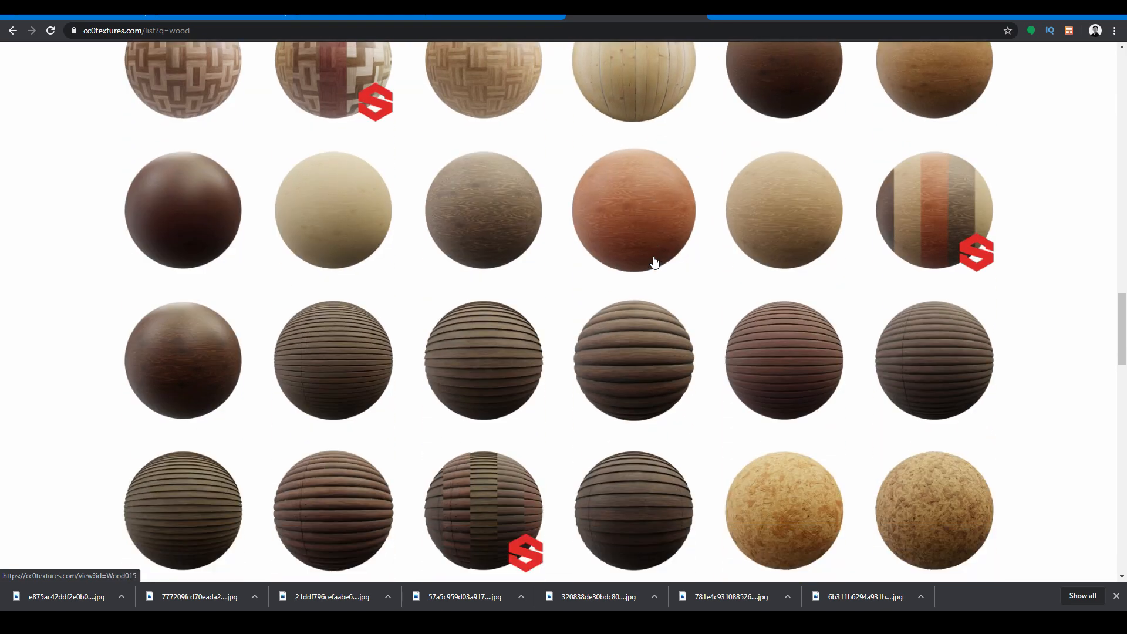
scroll(655, 262, down, 7)
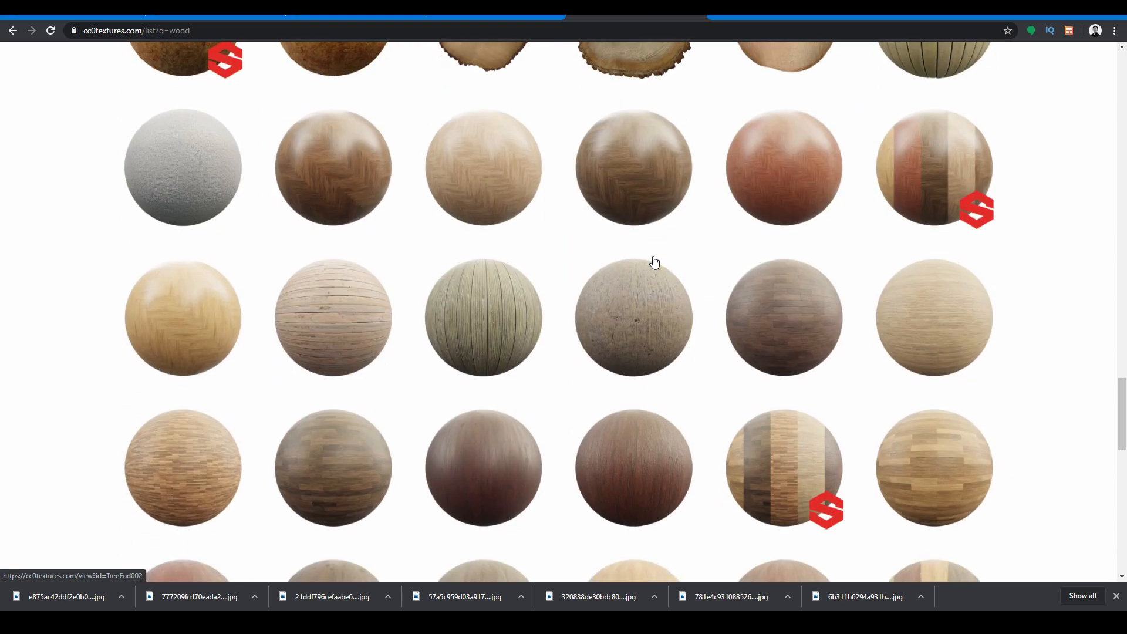
scroll(655, 262, down, 3)
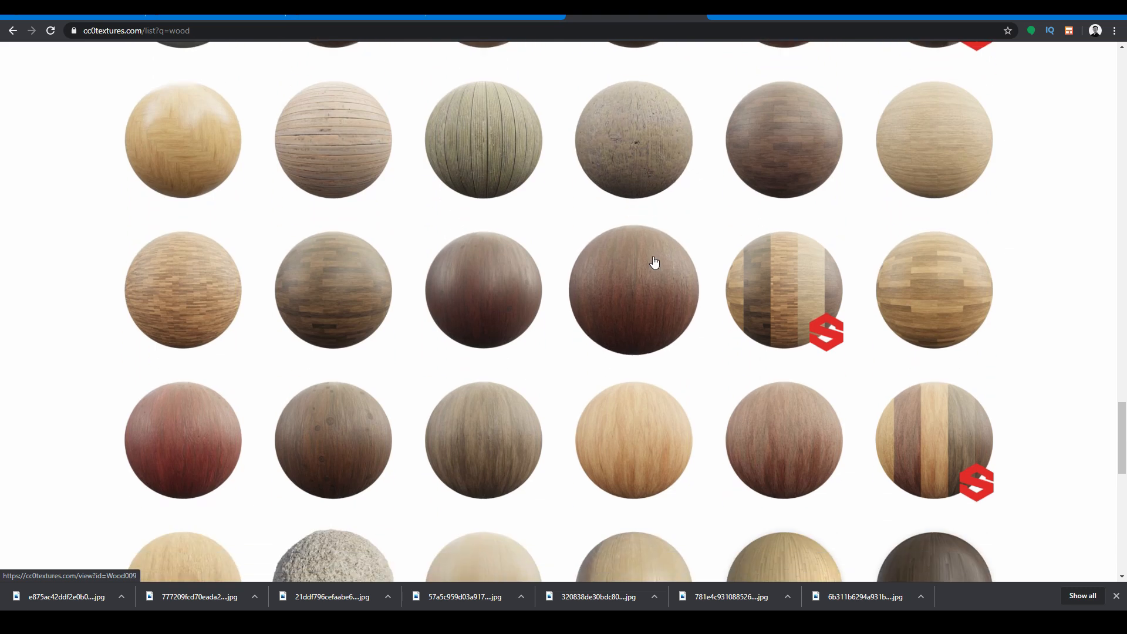
scroll(655, 262, down, 5)
scroll(655, 262, down, 3)
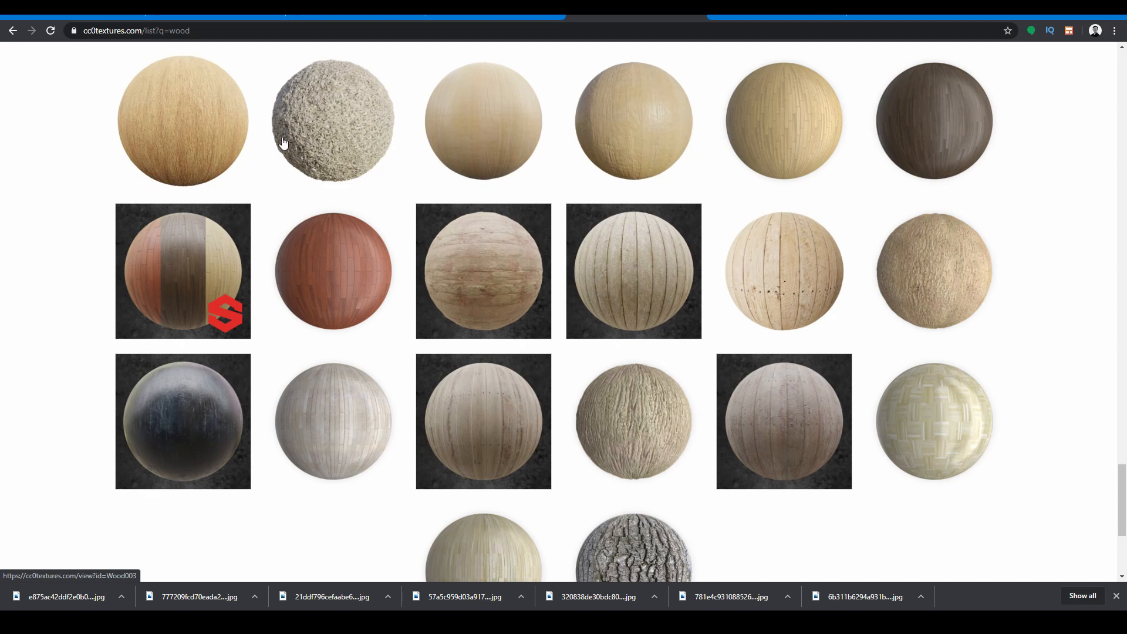
click(218, 141)
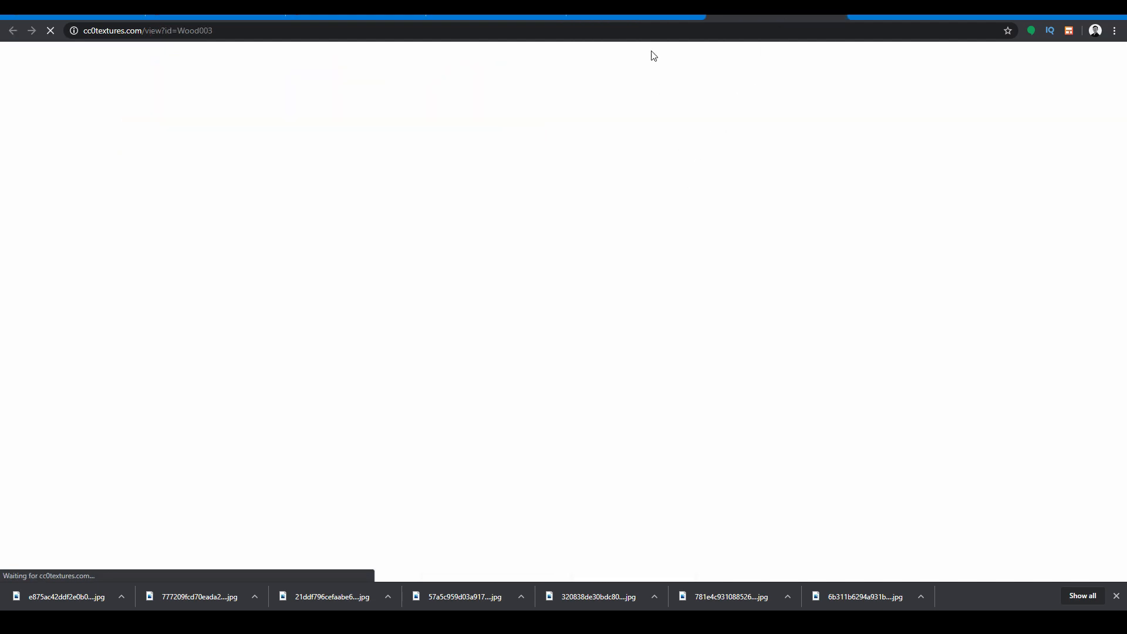
- Look over the nearby wood results and examine the grain preview on the Wood003 page
key(alt+Left)
scroll(691, 282, down, 4)
scroll(692, 310, up, 5)
scroll(594, 345, up, 3)
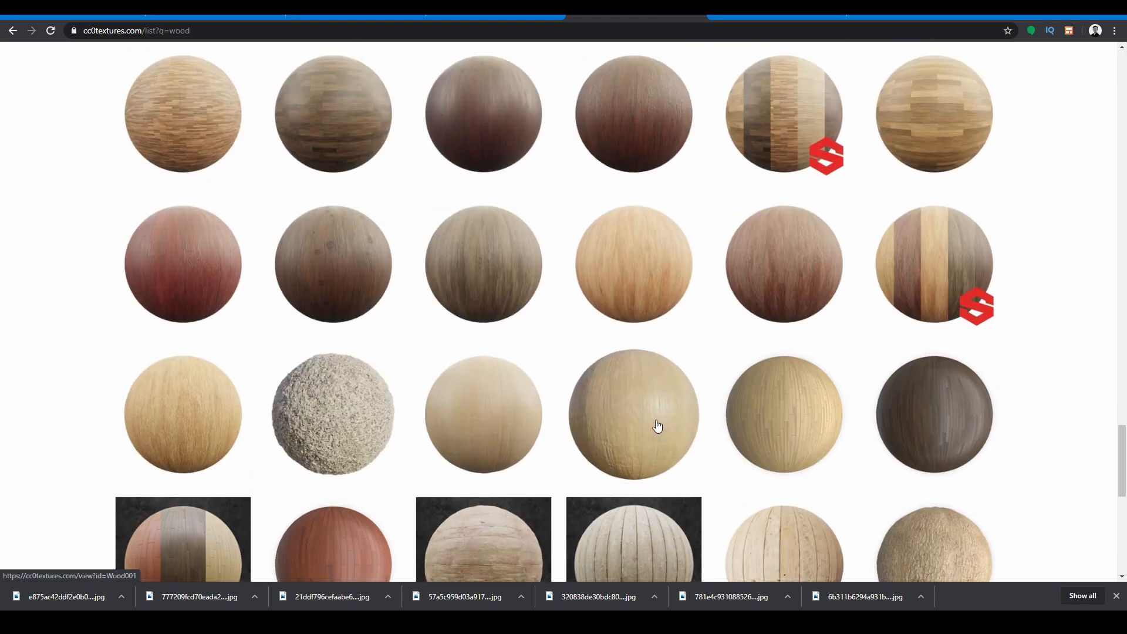
scroll(645, 419, up, 4)
click(741, 17)
scroll(691, 232, down, 8)
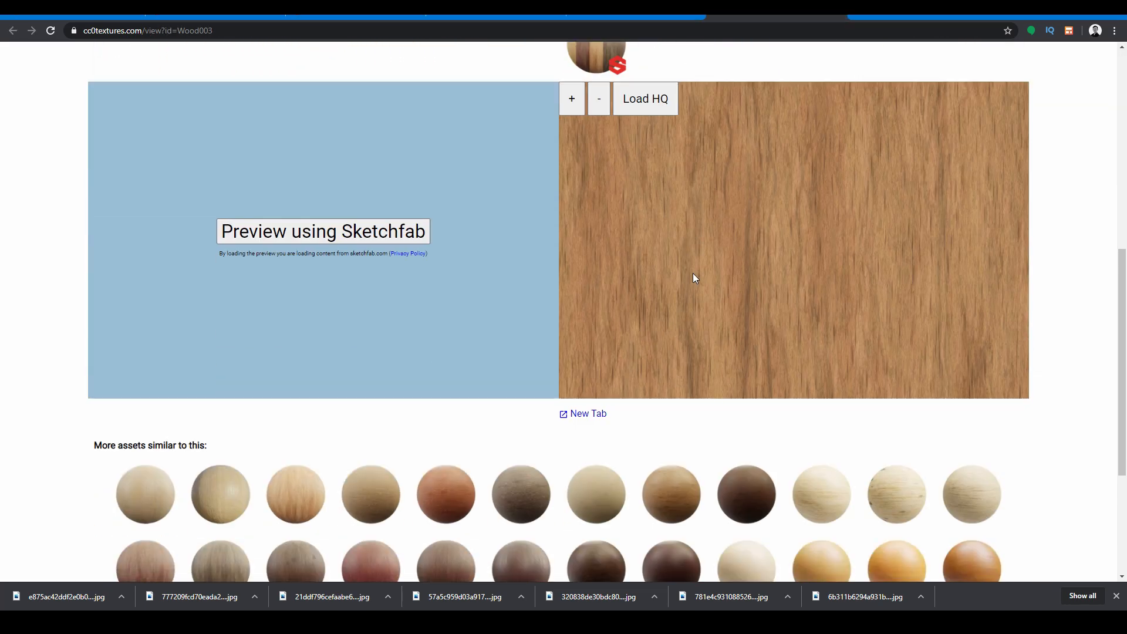
- Browse the wood results again for alternatives to Wood003, going back up to the search field
key(ctrl+shift+Tab)
scroll(649, 290, up, 7)
scroll(649, 294, up, 3)
key(ctrl+Tab)
key(ctrl+shift+Tab)
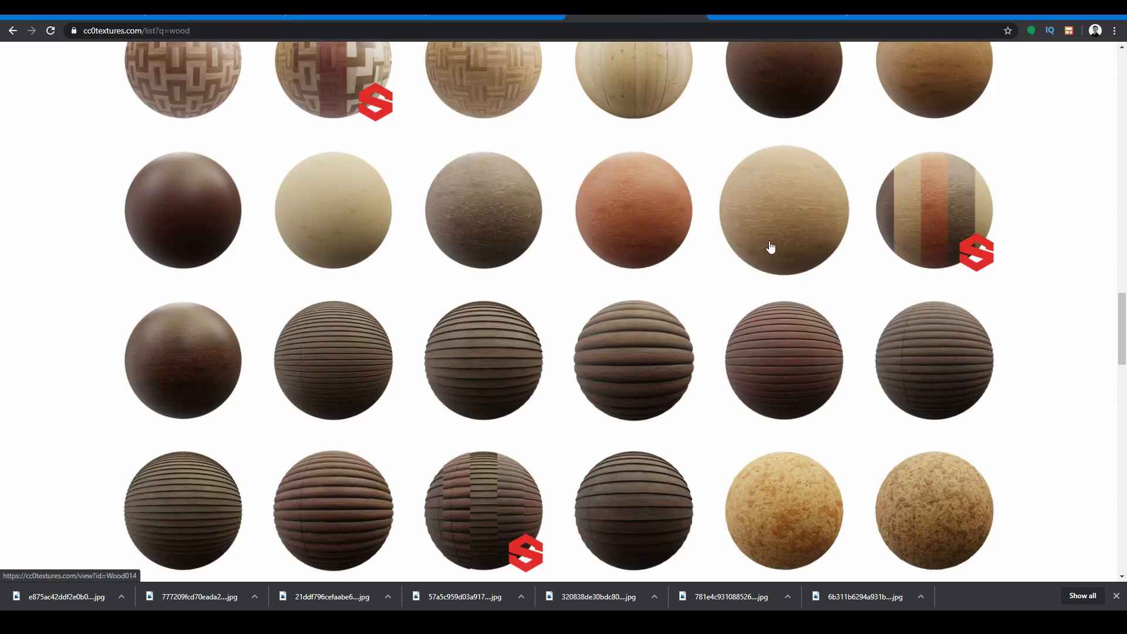
scroll(770, 246, up, 4)
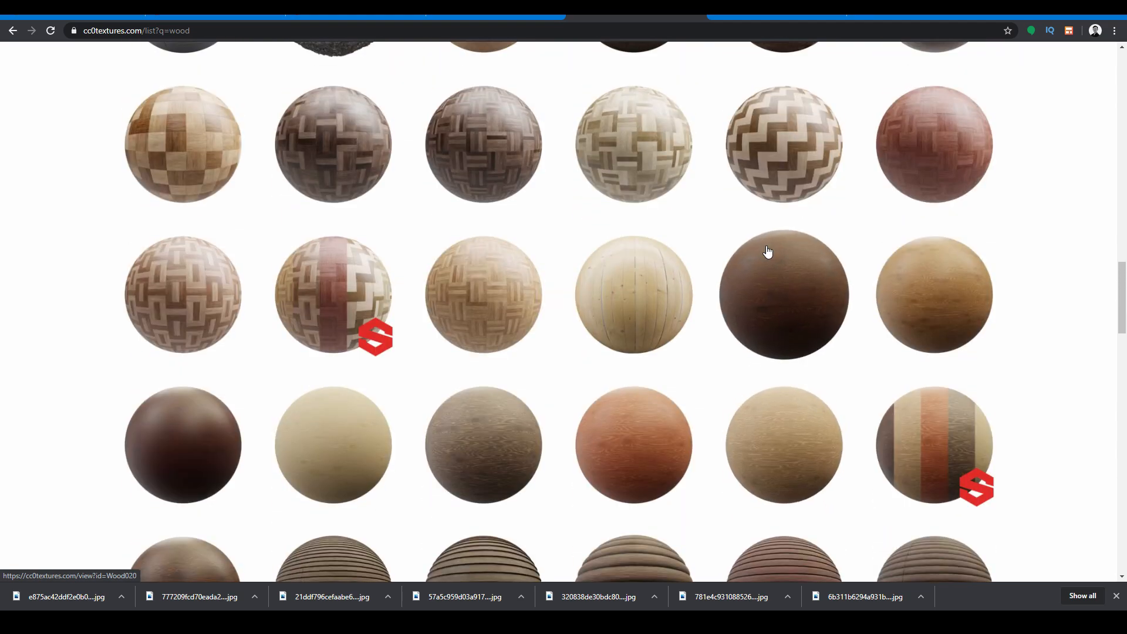
scroll(767, 252, down, 8)
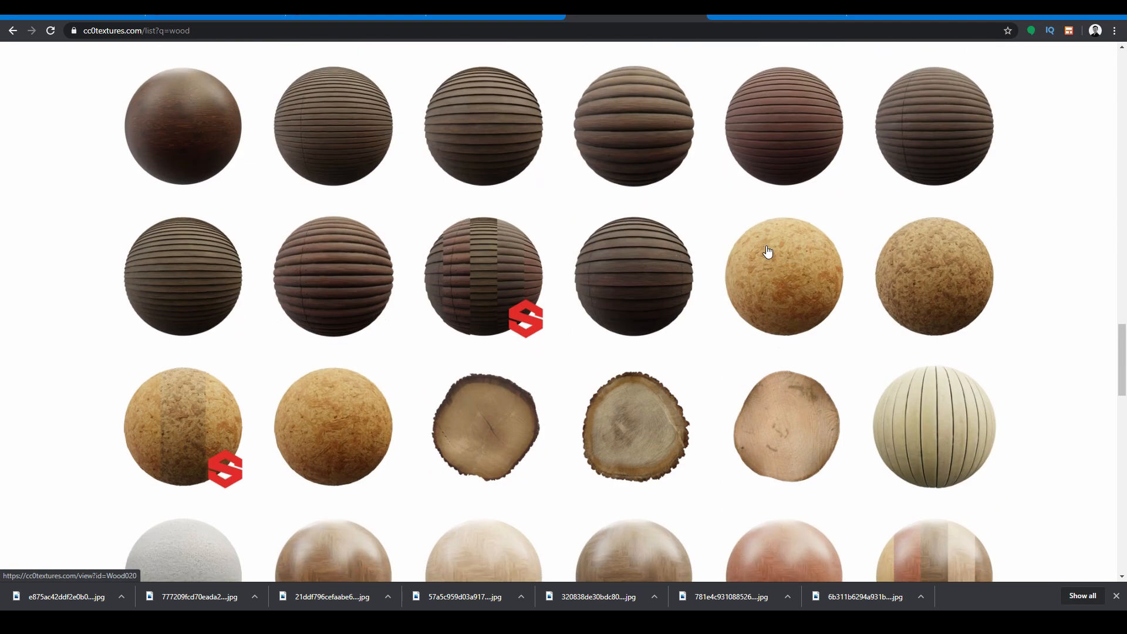
scroll(768, 249, down, 4)
scroll(767, 249, up, 6)
scroll(767, 249, down, 8)
scroll(767, 246, up, 20)
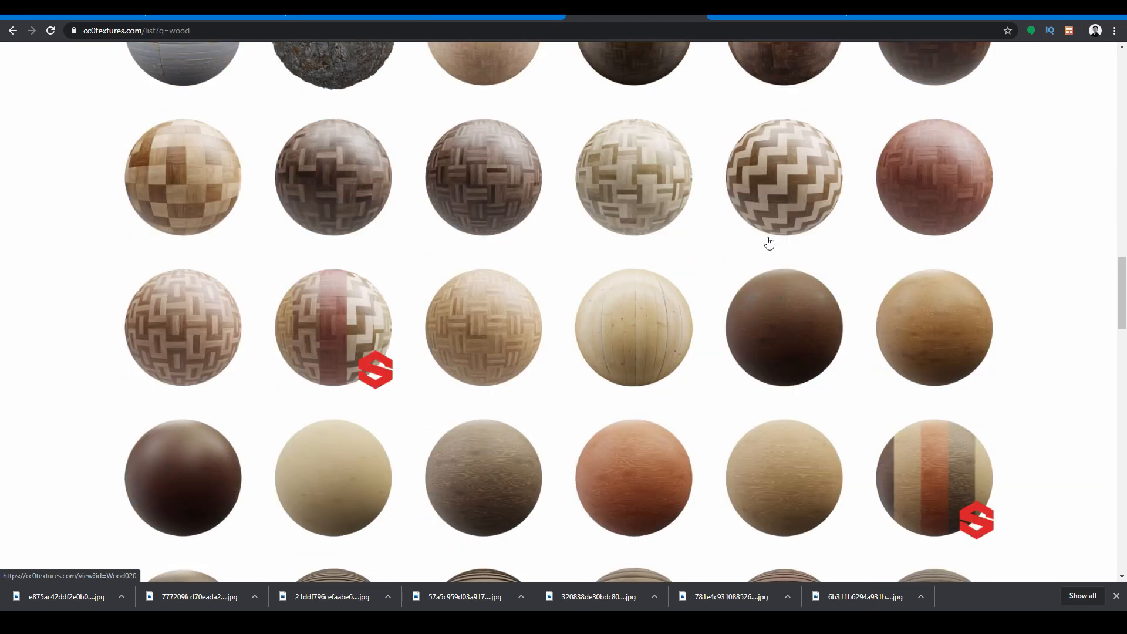
scroll(396, 212, up, 15)
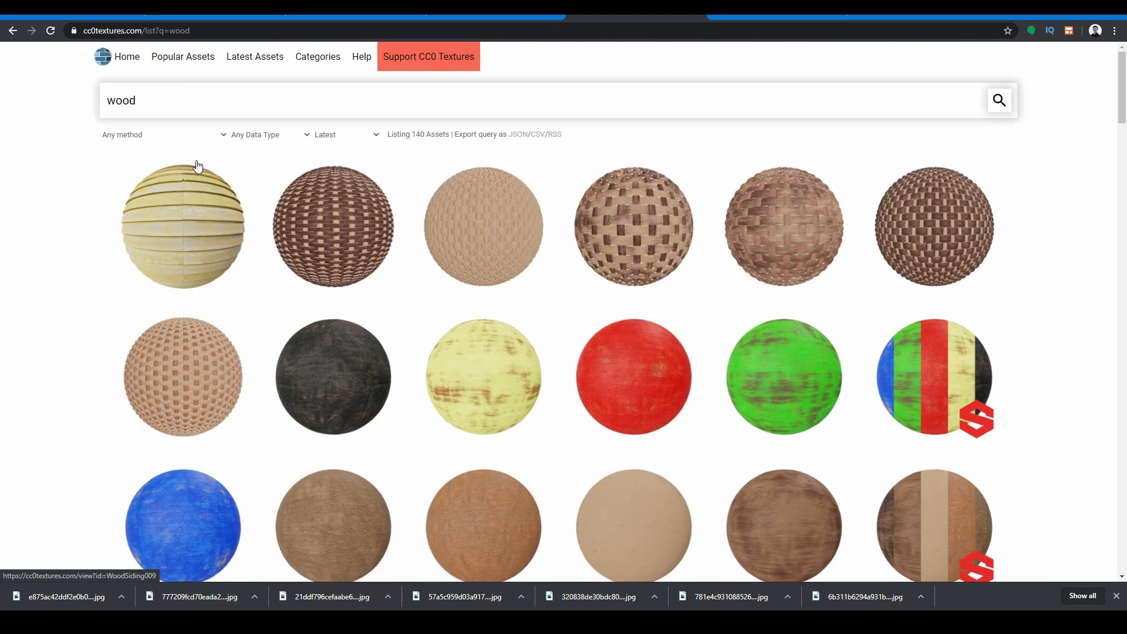
- Search the library for "LEATHER" and open the brown Leather023 texture
drag(194, 106, 40, 95)
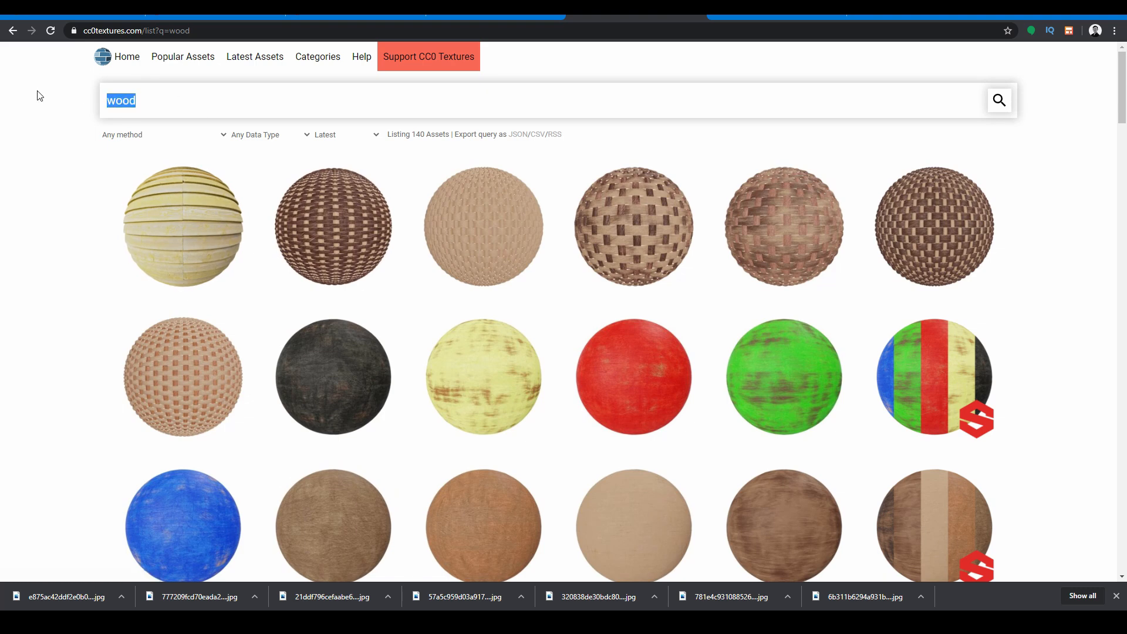
text(LEATHER)
key(Return)
scroll(297, 281, down, 4)
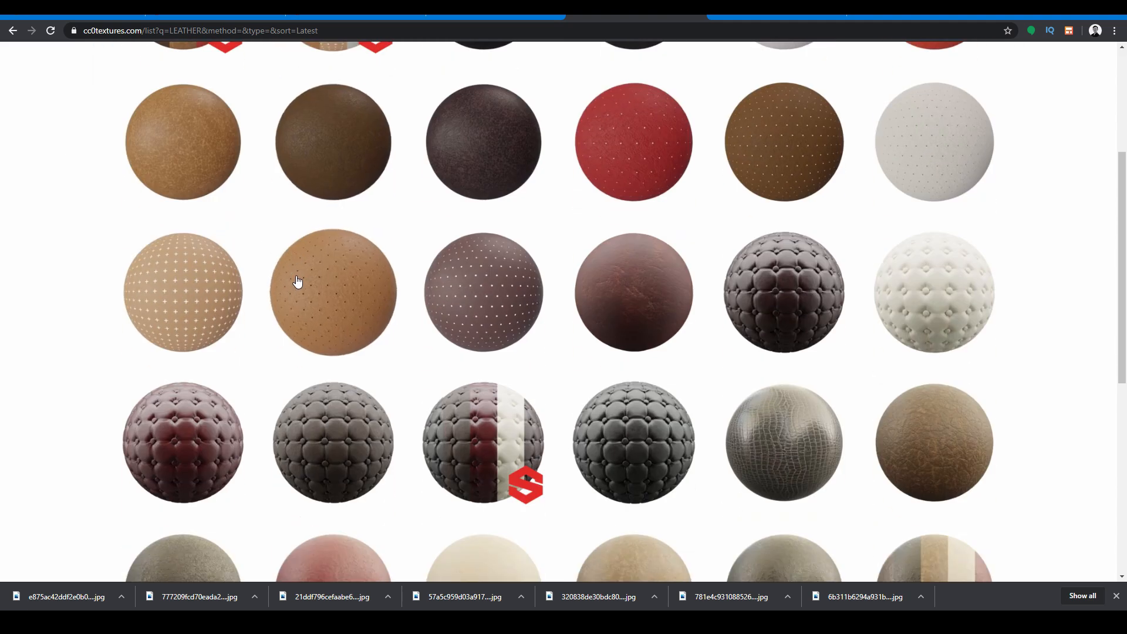
click(186, 143)
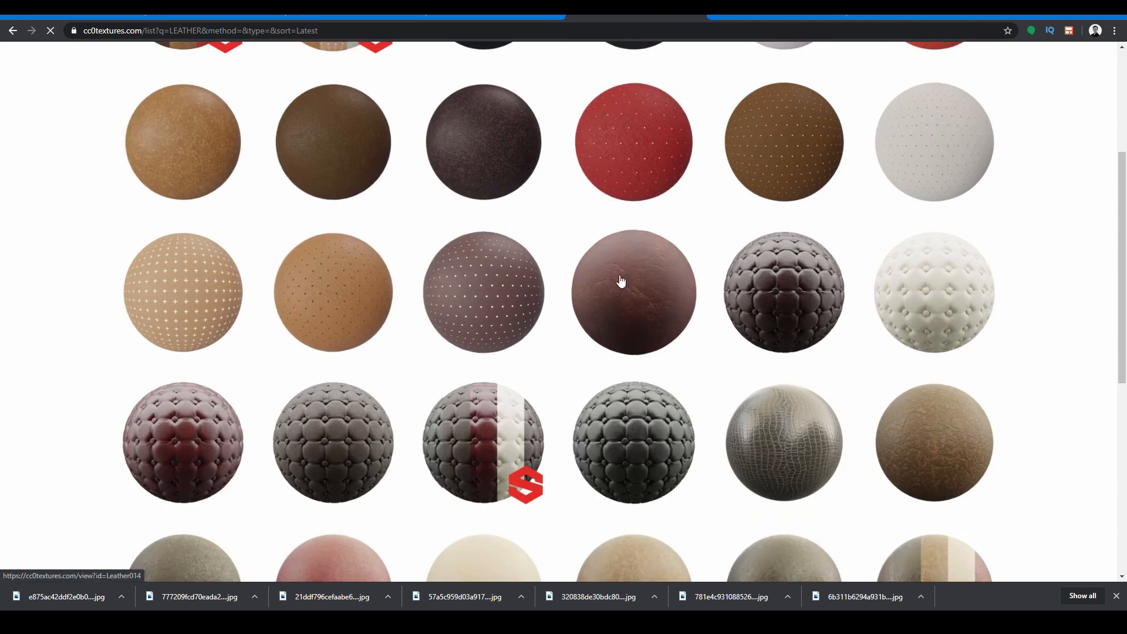
- Download the 2K-JPG archives of Leather023 and Wood003 into the chair project's TEX folder
scroll(646, 274, down, 3)
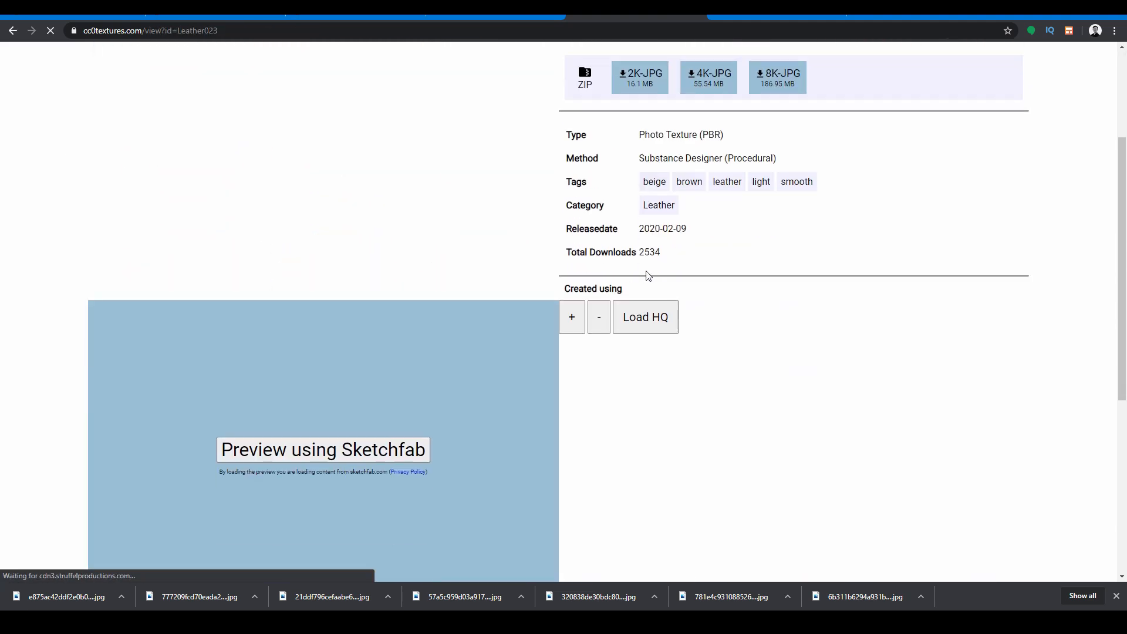
scroll(648, 264, up, 3)
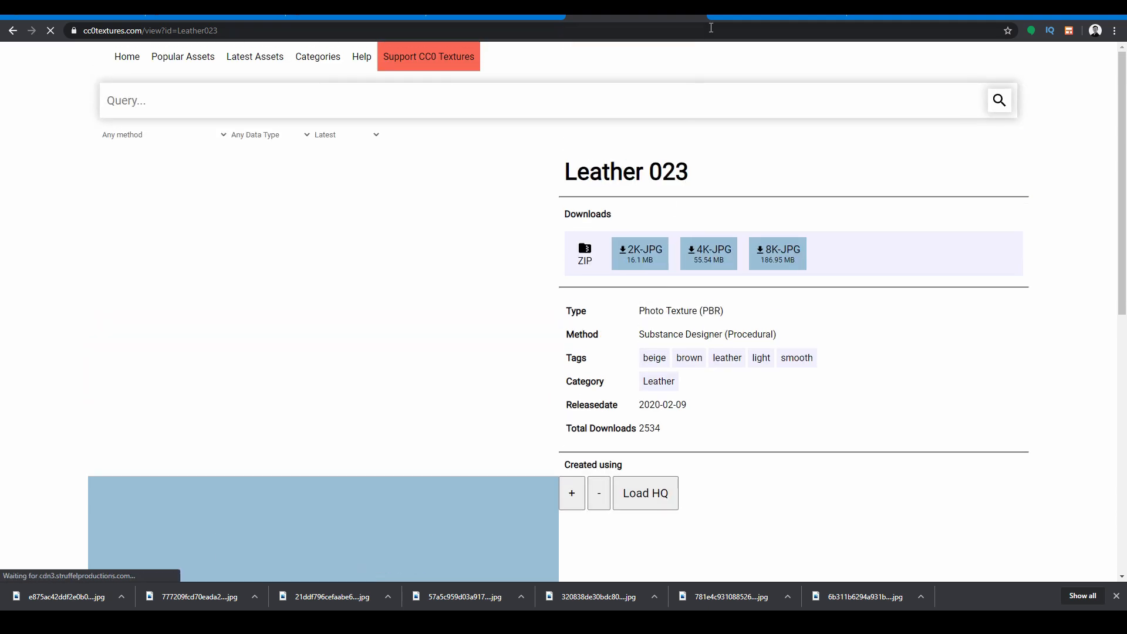
click(721, 17)
scroll(652, 266, up, 7)
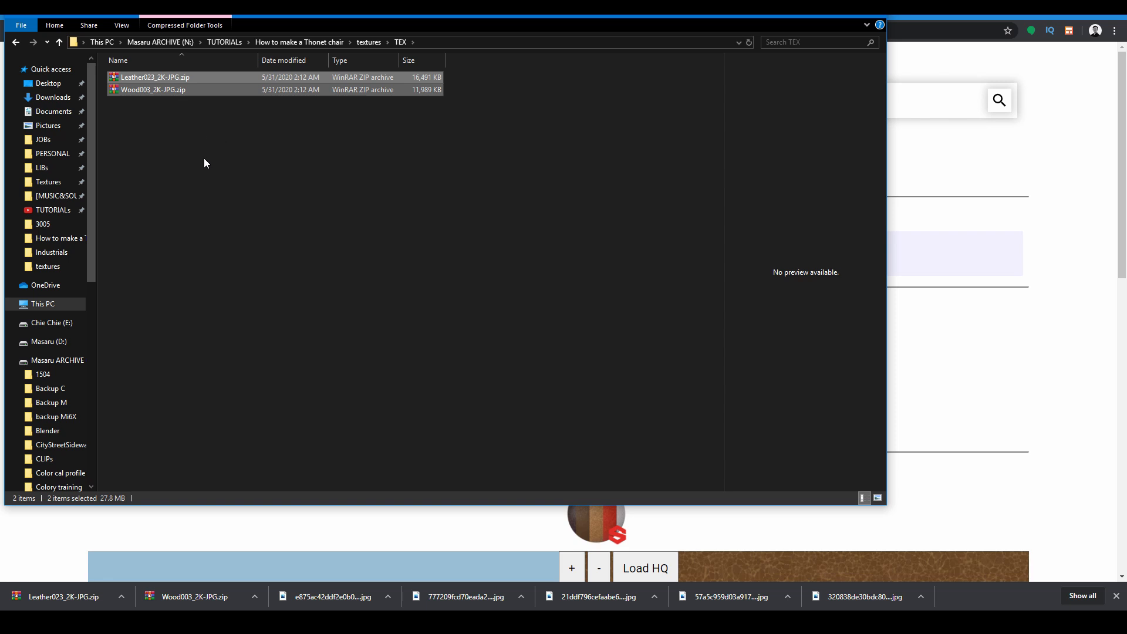
- Extract both texture archives directly into the TEX folder and permanently delete the two zip files
right_click(136, 82)
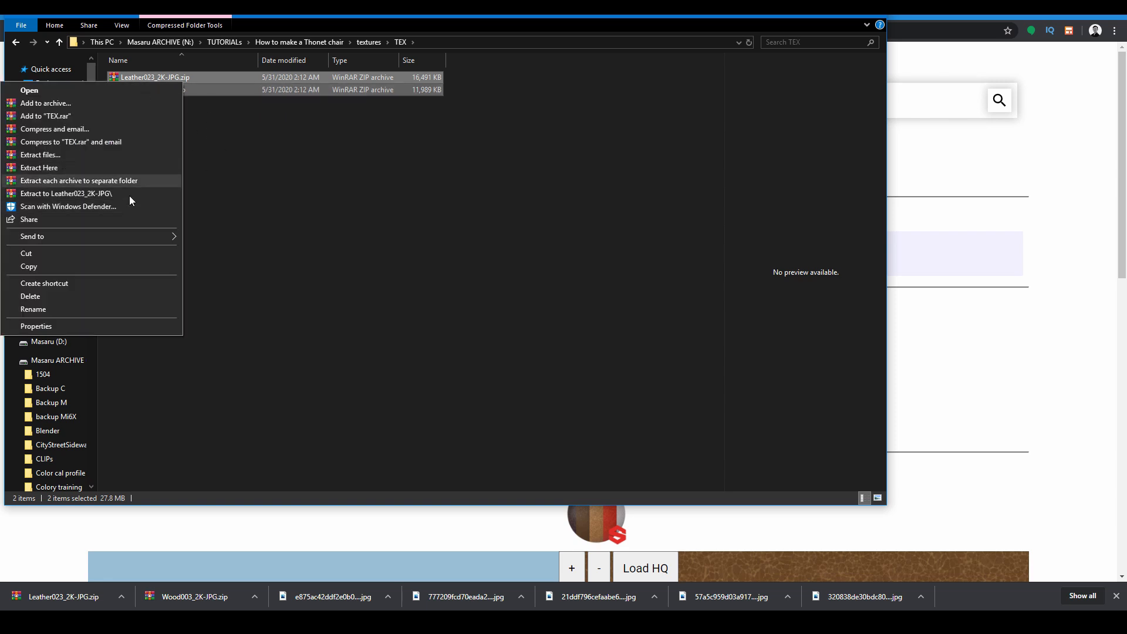
click(79, 168)
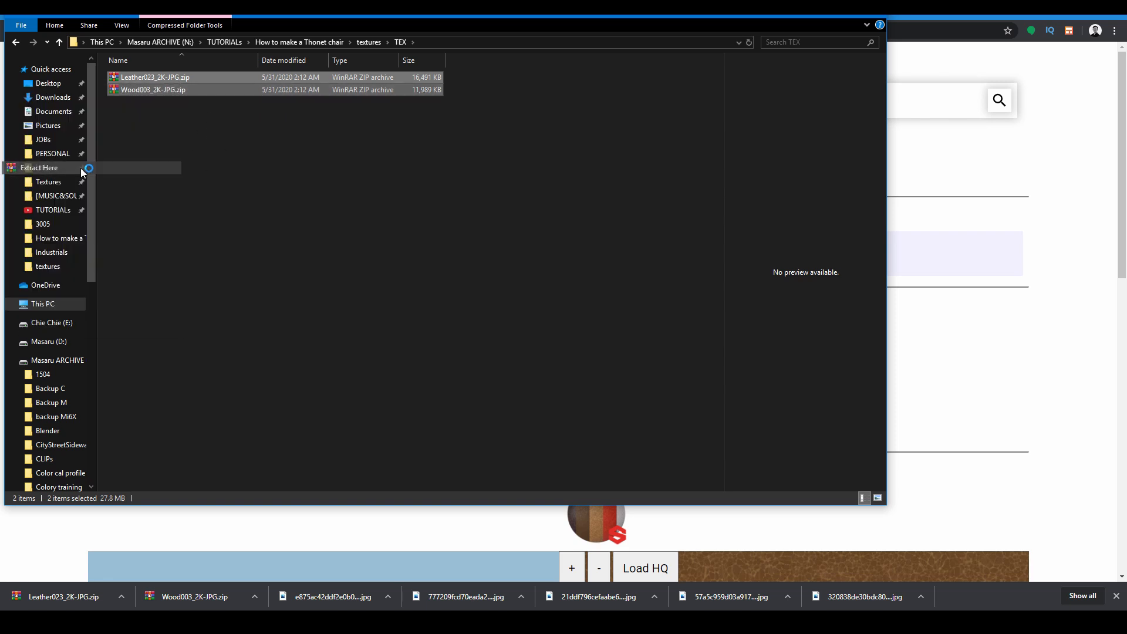
key(shift+Delete)
key(Return)
- Show the TEX folder's files as extra large icons
right_click(452, 215)
mouse_move(443, 224)
click(486, 236)
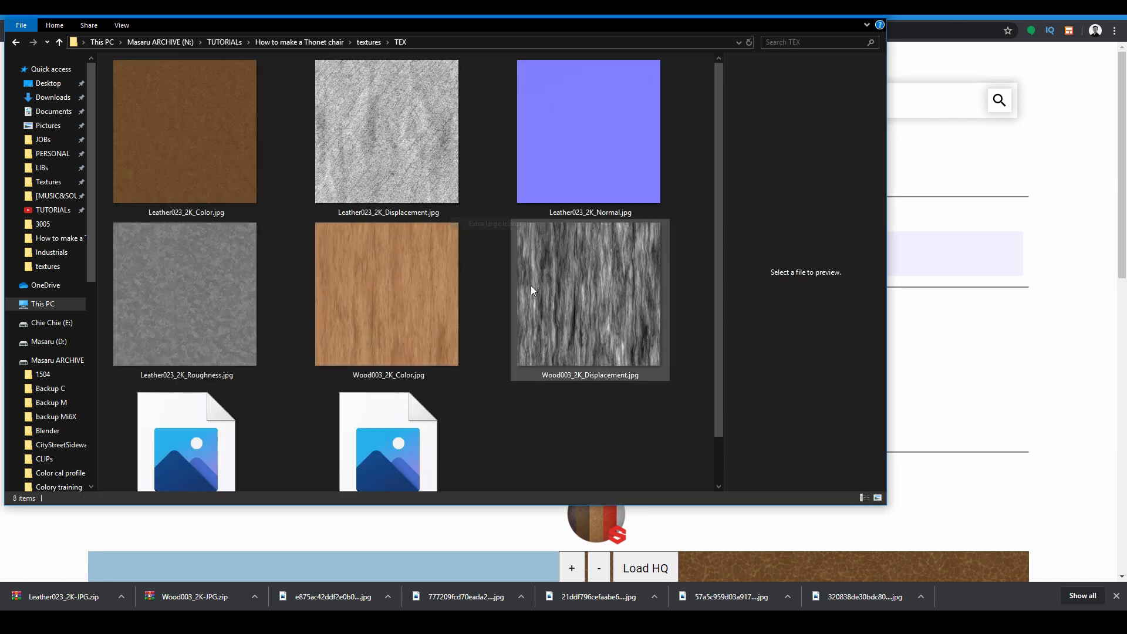
- Check the extracted leather and wood maps and preview Wood003_2K_Color.jpg
click(159, 145)
click(517, 154)
click(437, 312)
click(215, 370)
click(420, 435)
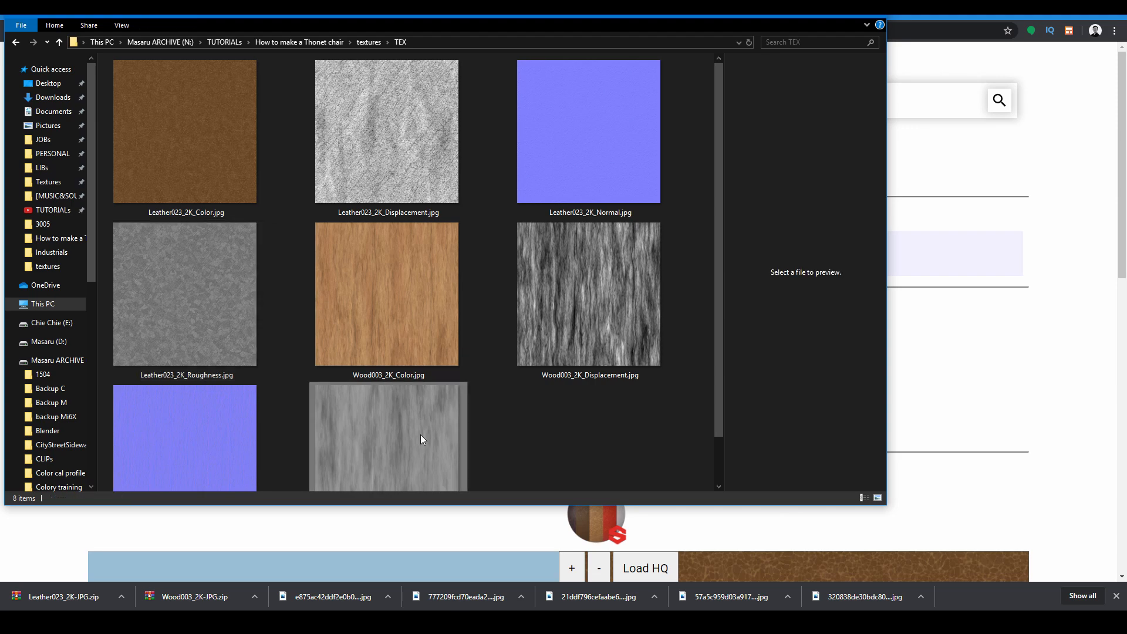
key(Up)
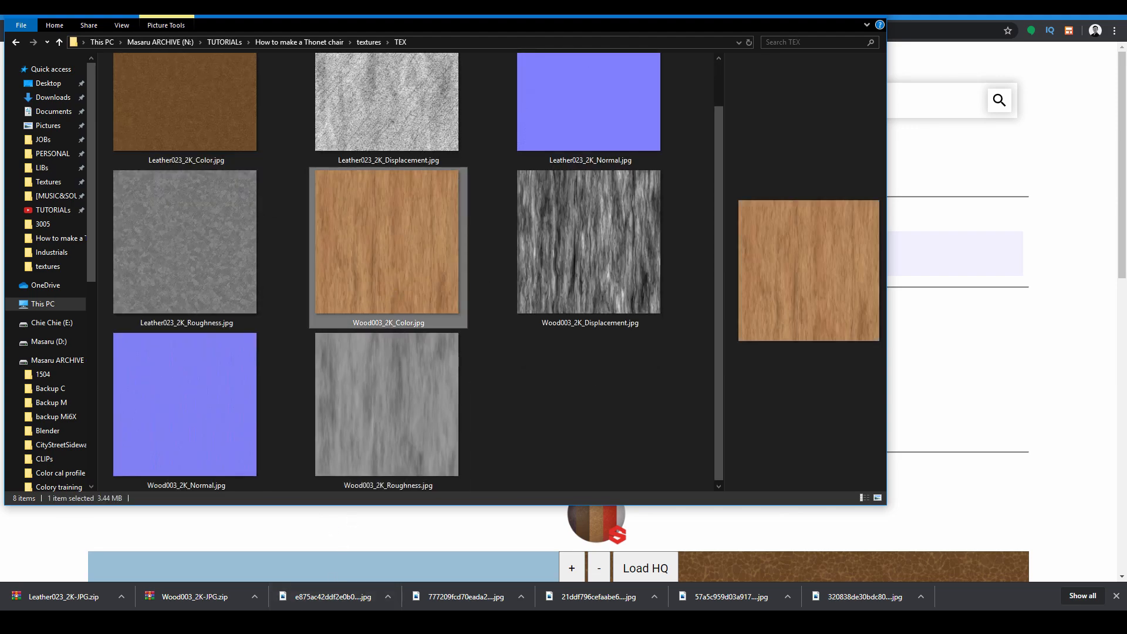
- Switch to Blender and display the chair in Material Preview shading
key(alt+Tab)
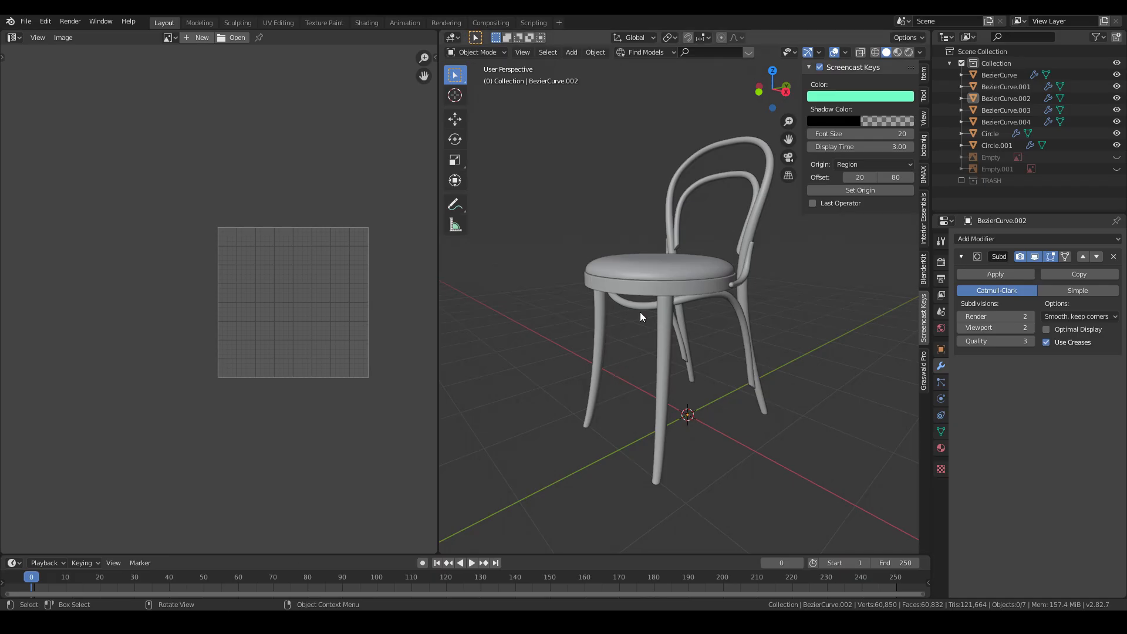
middle_drag(640, 311, 661, 310)
key(z)
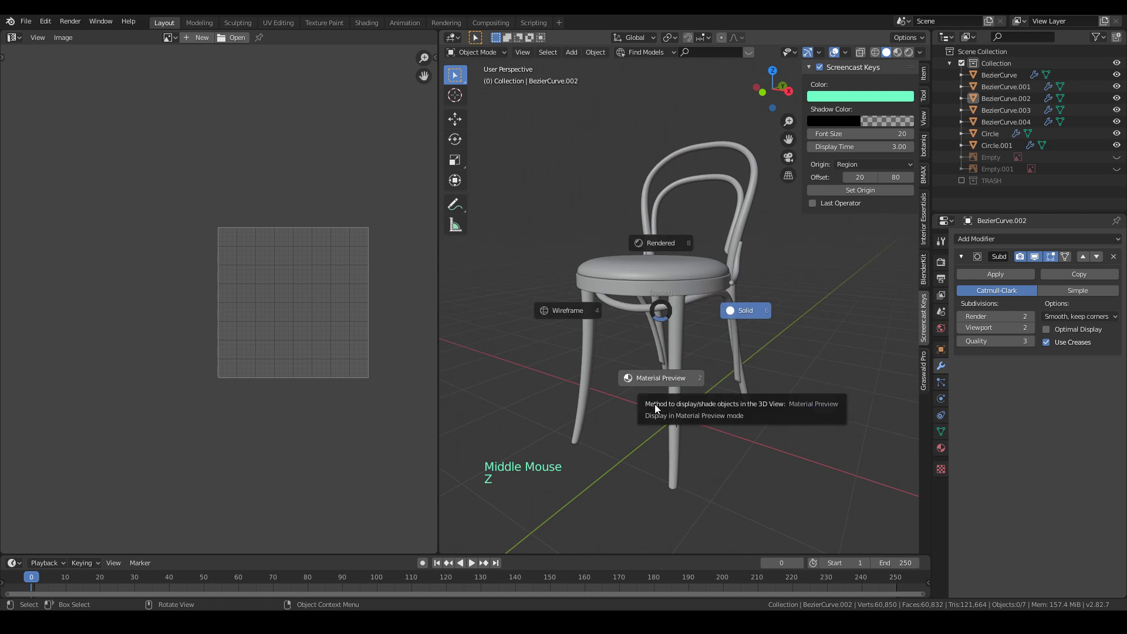
scroll(614, 373, up, 3)
- Create a new material named WOOD on the chair's front legs
click(623, 292)
middle_drag(622, 292, 689, 306)
click(689, 306)
click(741, 322)
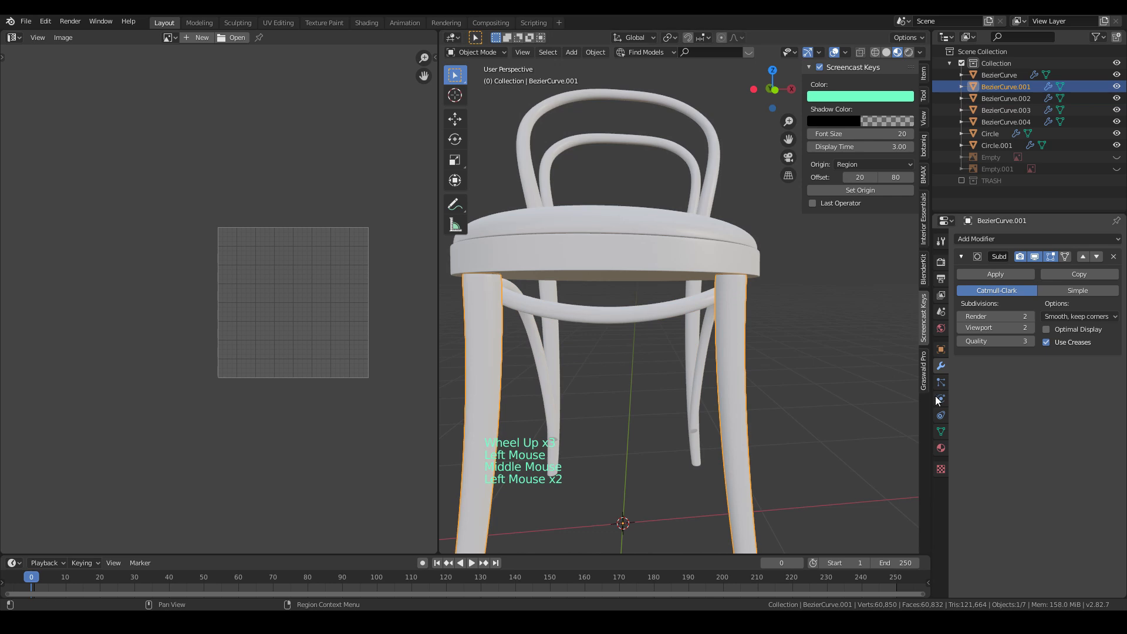
click(942, 448)
click(1007, 289)
click(1010, 288)
text(WOOK)
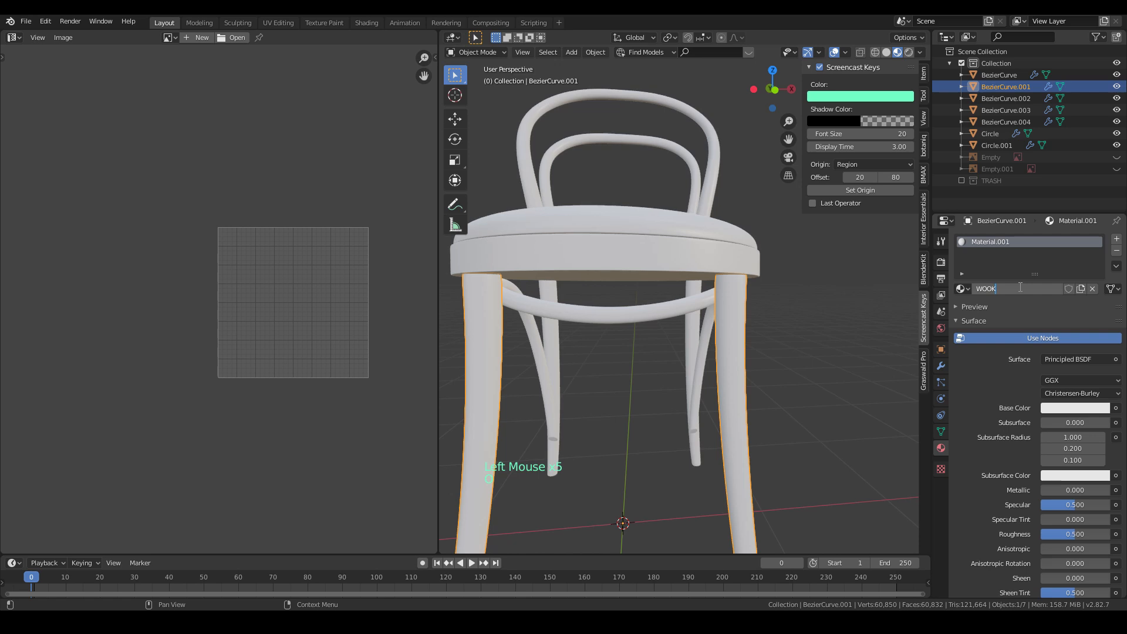
key(BackSpace)
text(D)
key(Return)
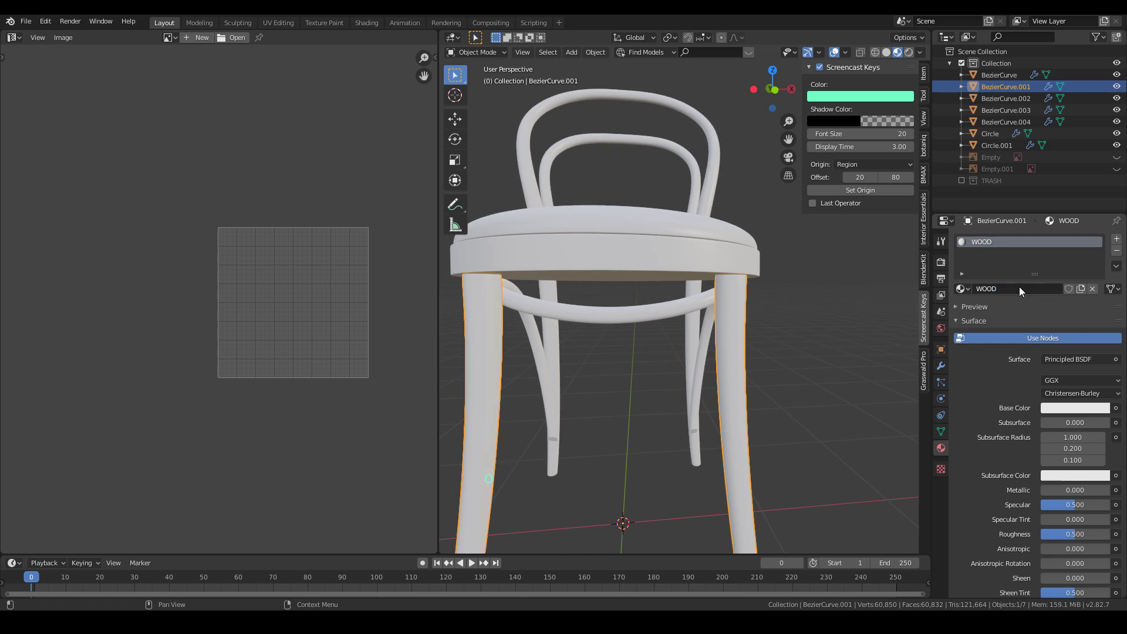
- Change the empty image editor area to the Shader Editor and hide its sidebar
click(13, 37)
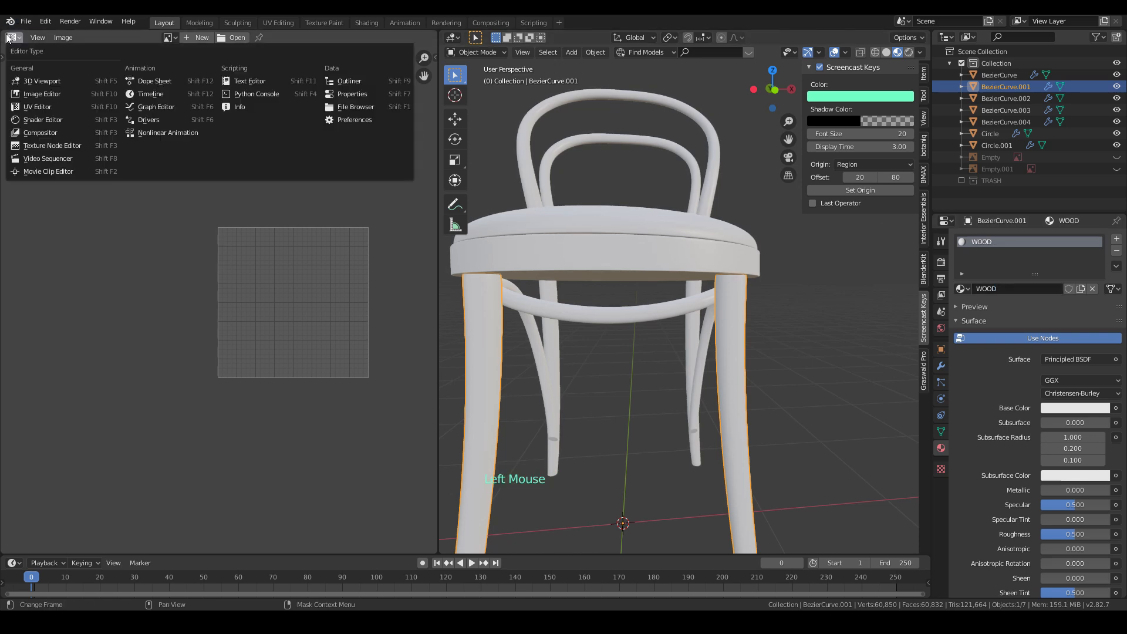
click(32, 121)
middle_drag(196, 304, 253, 264)
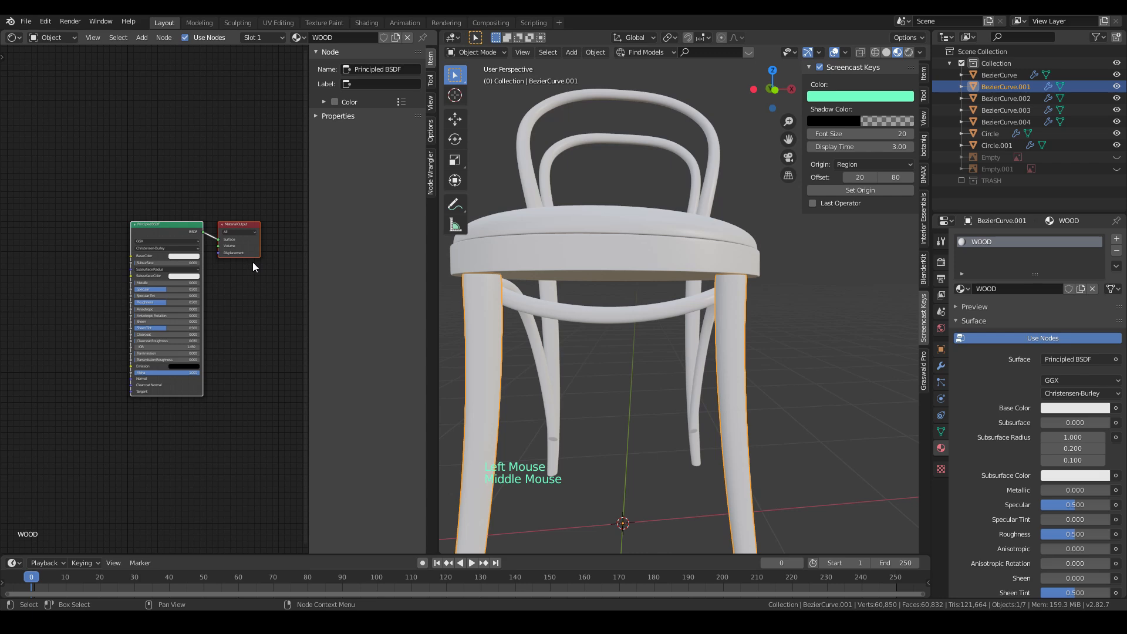
key(n)
scroll(290, 323, up, 6)
click(263, 225)
- Run the Principled Texture Setup on the Principled BSDF with the Wood003 Color, Roughness, Normal and Displacement maps from the TEX folder
click(231, 202)
middle_drag(231, 202, 253, 224)
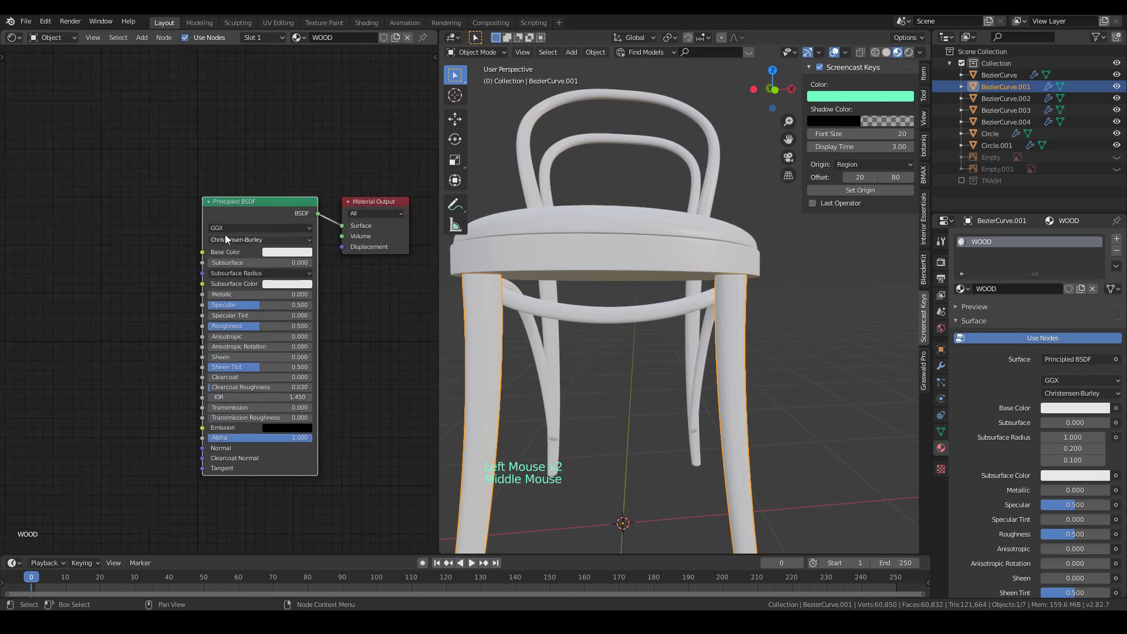
key(ctrl+shift)
key(ctrl+shift+t)
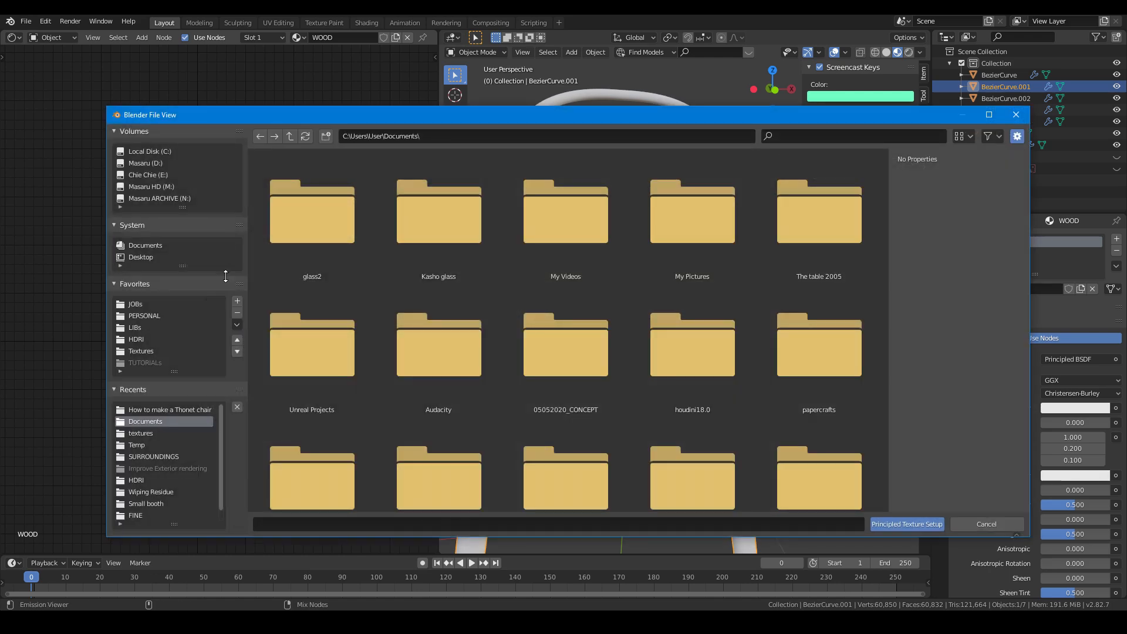
click(192, 410)
double_click(311, 201)
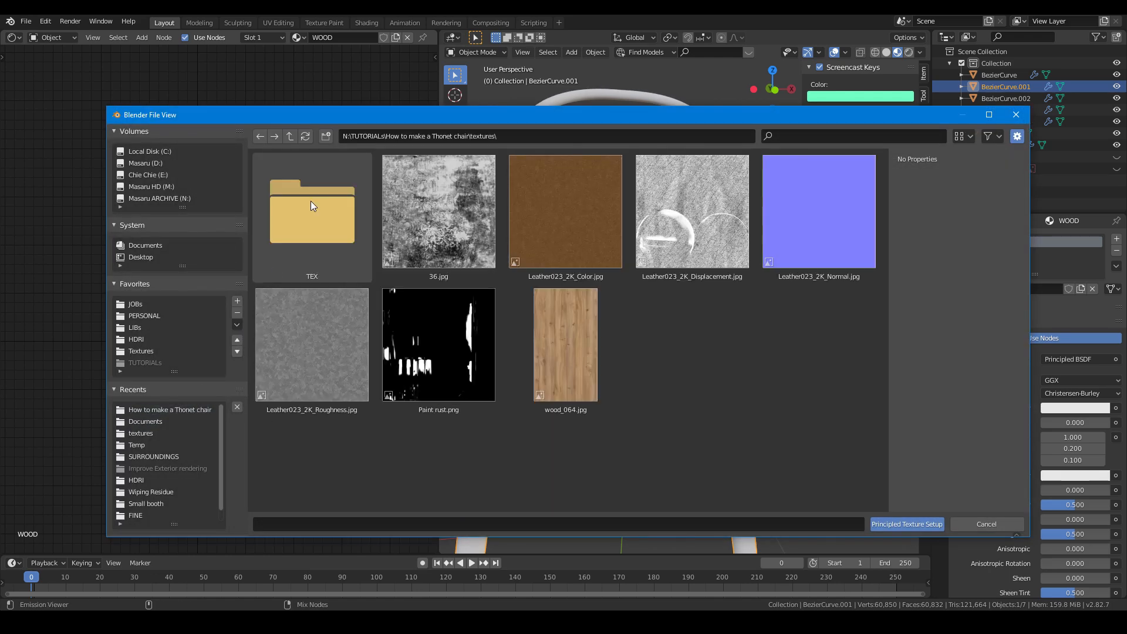
double_click(312, 201)
drag(543, 118, 567, 124)
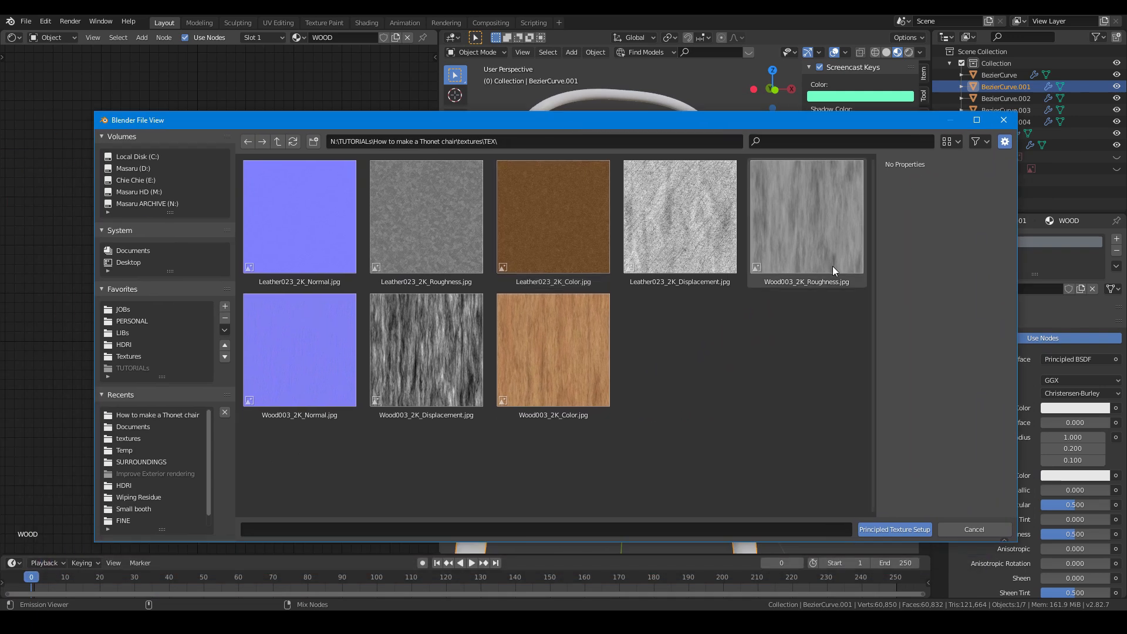
click(815, 251)
shift+click(303, 331)
shift+click(435, 355)
shift+click(564, 367)
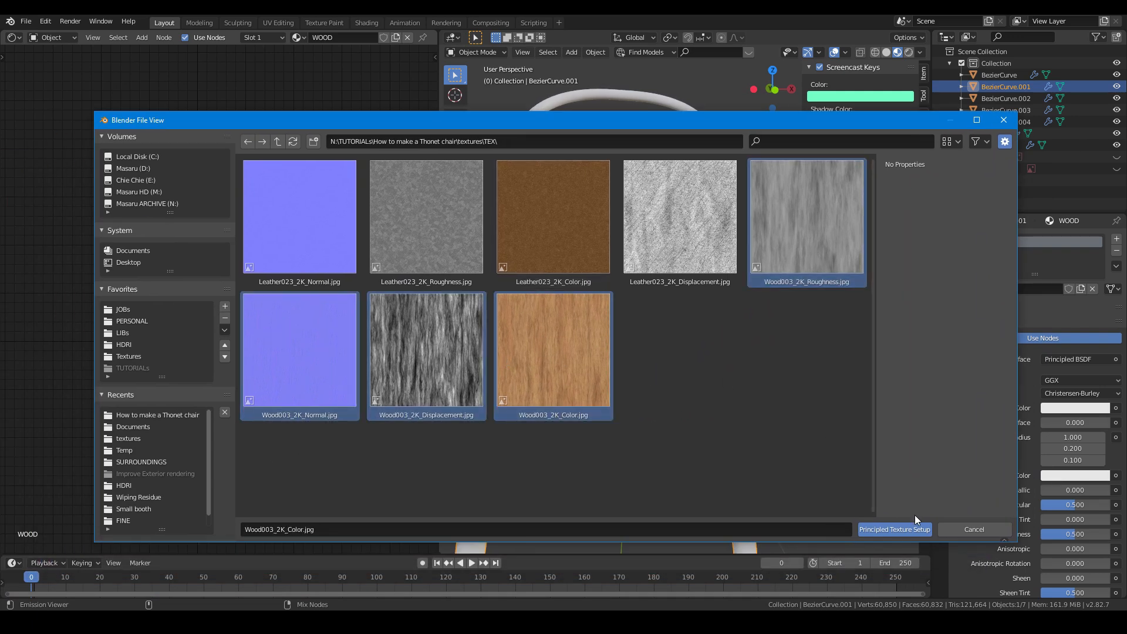
click(907, 528)
- Rearrange the WOOD material's nodes, placing the Displacement node below the Principled BSDF
middle_drag(199, 332, 251, 321)
click(319, 405)
drag(314, 405, 323, 452)
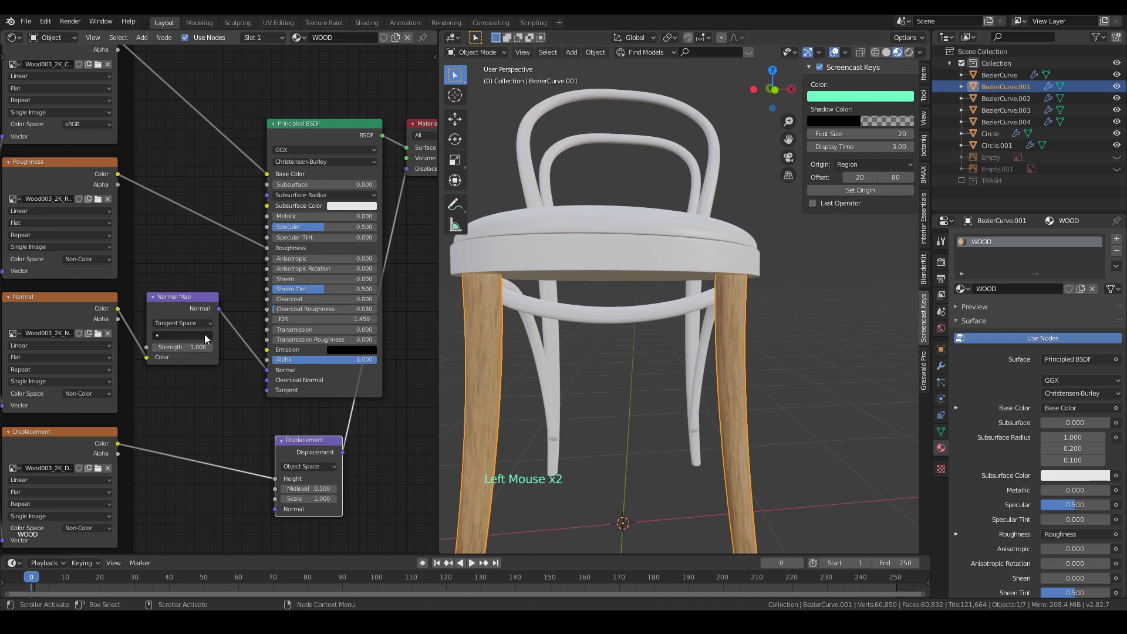
middle_drag(205, 334, 281, 347)
scroll(281, 352, down, 4)
middle_drag(192, 342, 336, 377)
drag(201, 172, 17, 354)
drag(85, 213, 152, 257)
click(161, 213)
- Widen the Base Color texture node so its full image file name fits
middle_drag(160, 213, 62, 242)
scroll(247, 229, up, 5)
scroll(272, 210, up, 1)
drag(112, 138, 66, 124)
scroll(252, 194, down, 4)
middle_drag(318, 241, 234, 202)
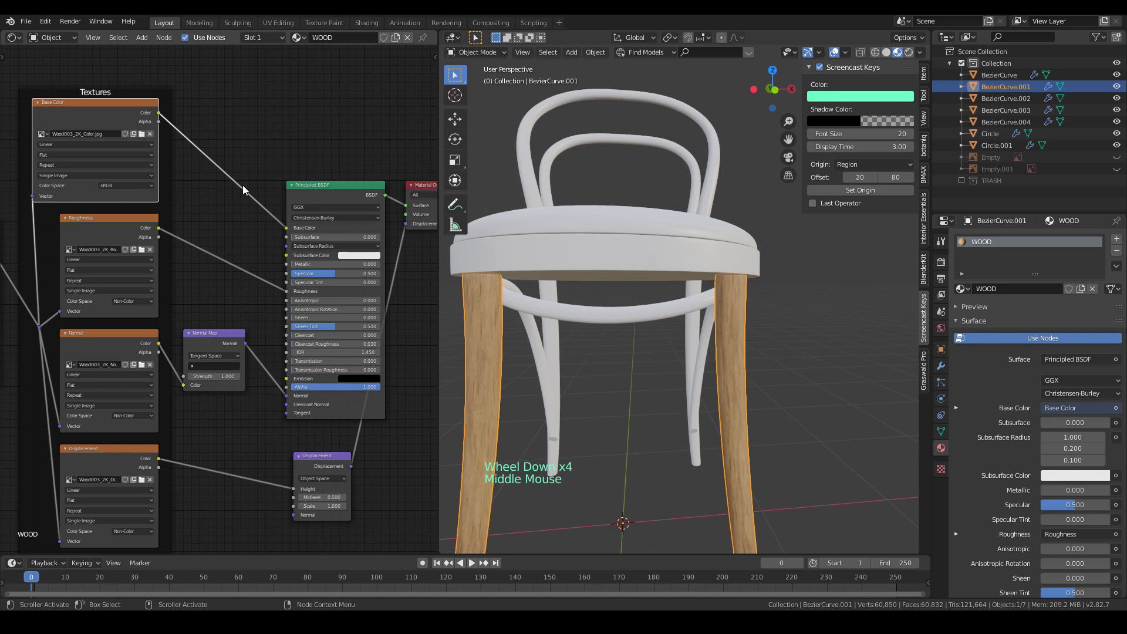
- Move the Principled BSDF up and respace the Roughness, Normal and Displacement texture nodes inside the Textures frame
drag(309, 196, 308, 157)
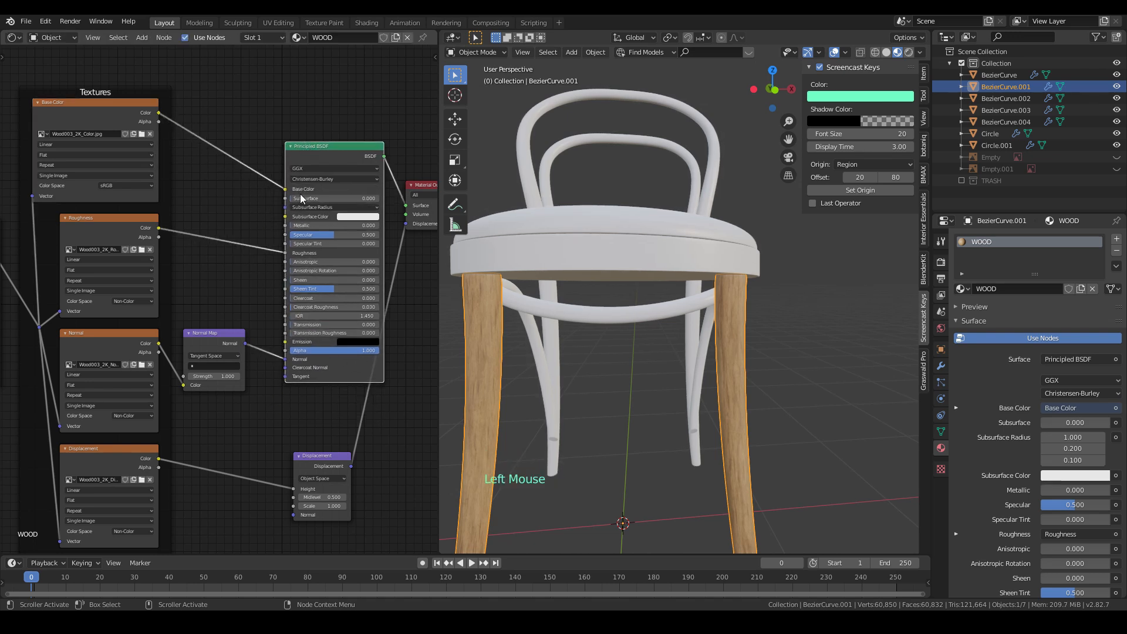
middle_drag(313, 208, 347, 196)
drag(170, 113, 169, 100)
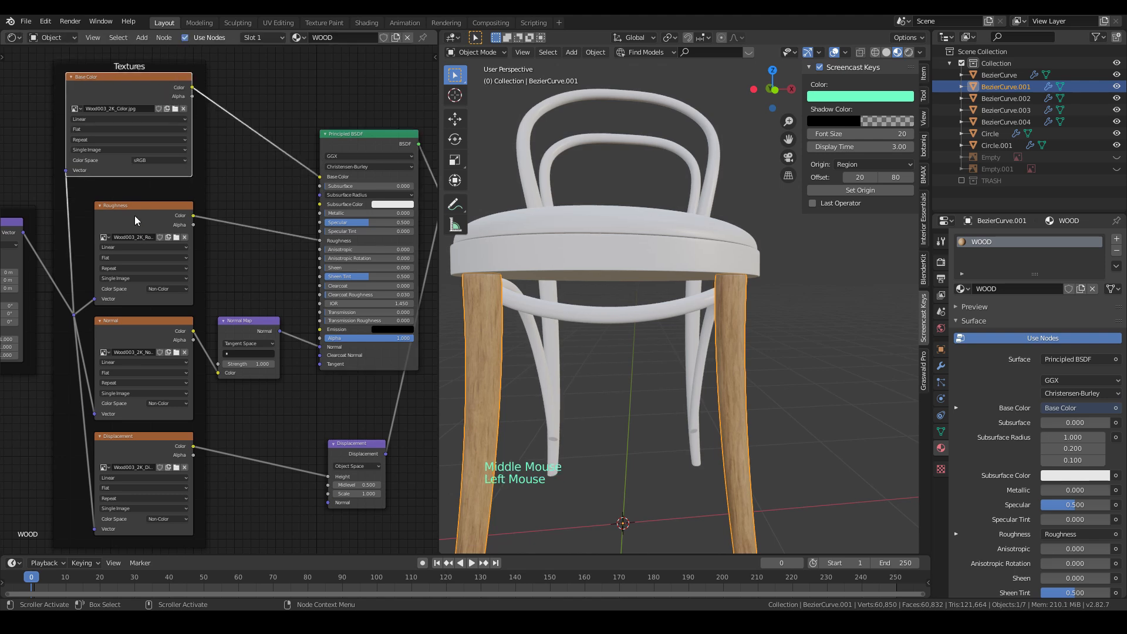
drag(135, 217, 133, 188)
drag(137, 332, 131, 311)
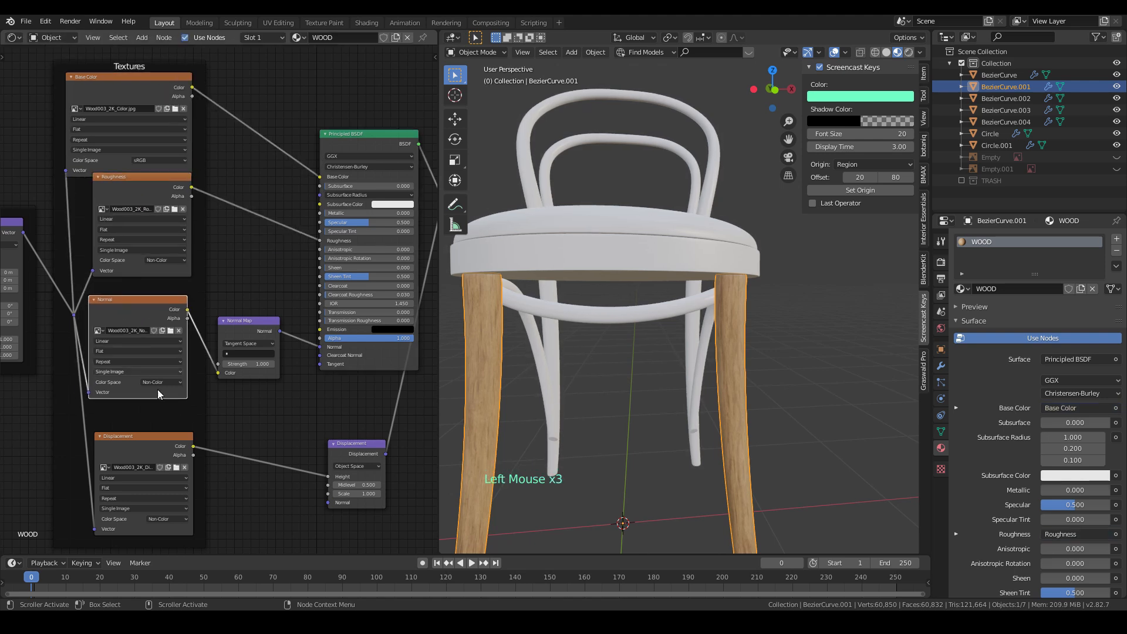
drag(160, 443, 151, 447)
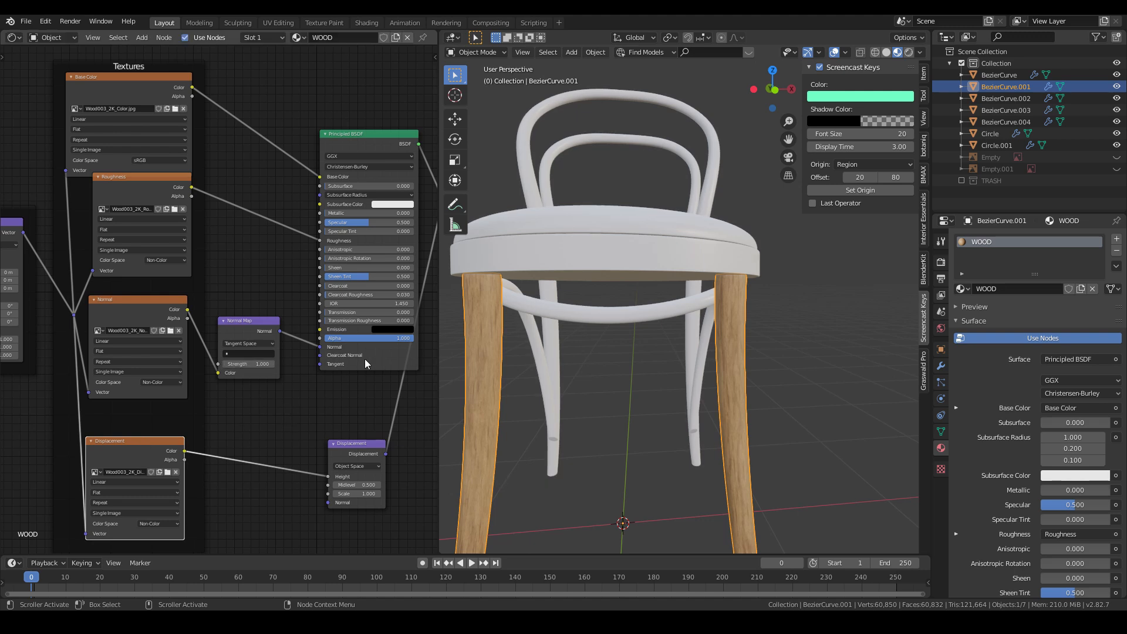
- Move the Base Color texture node up, clear of the Roughness node
scroll(227, 334, up, 5)
middle_drag(161, 358, 244, 422)
click(215, 167)
scroll(224, 274, down, 4)
scroll(227, 168, up, 3)
middle_drag(220, 187, 174, 334)
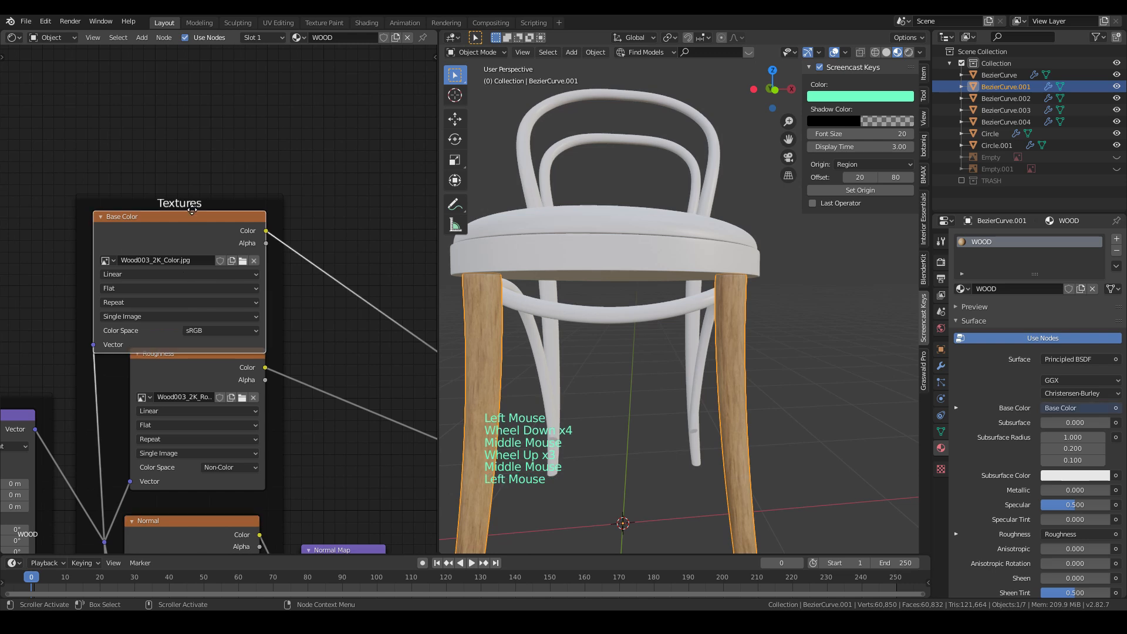
drag(173, 333, 181, 260)
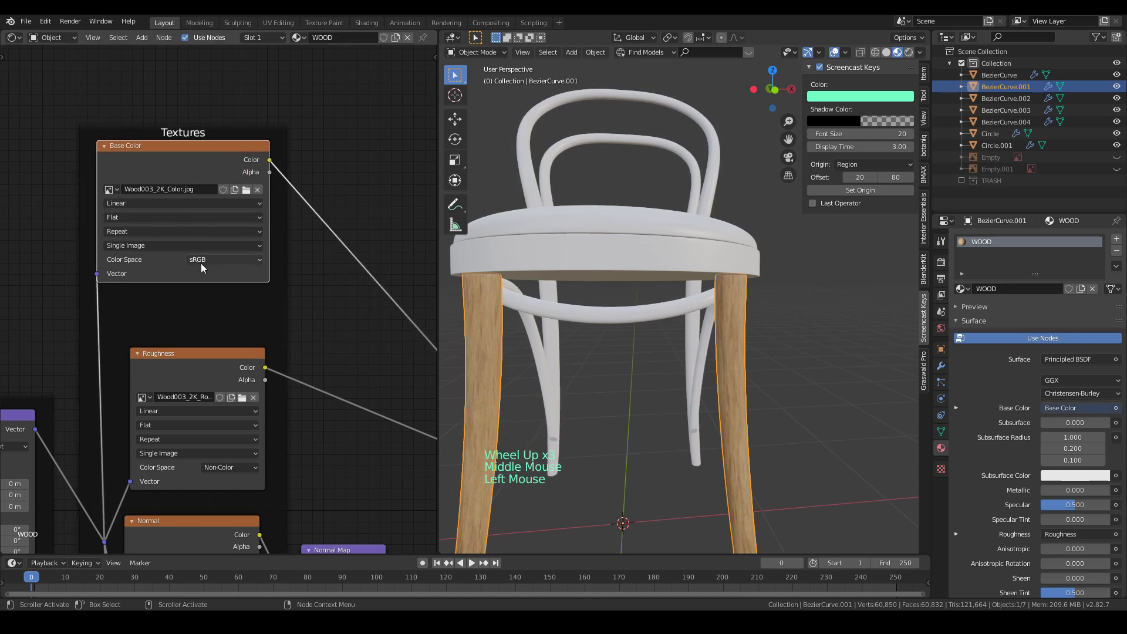
middle_drag(214, 333, 206, 373)
scroll(290, 181, up, 1)
scroll(297, 361, down, 2)
scroll(301, 363, down, 1)
scroll(217, 366, down, 2)
middle_drag(217, 269, 280, 354)
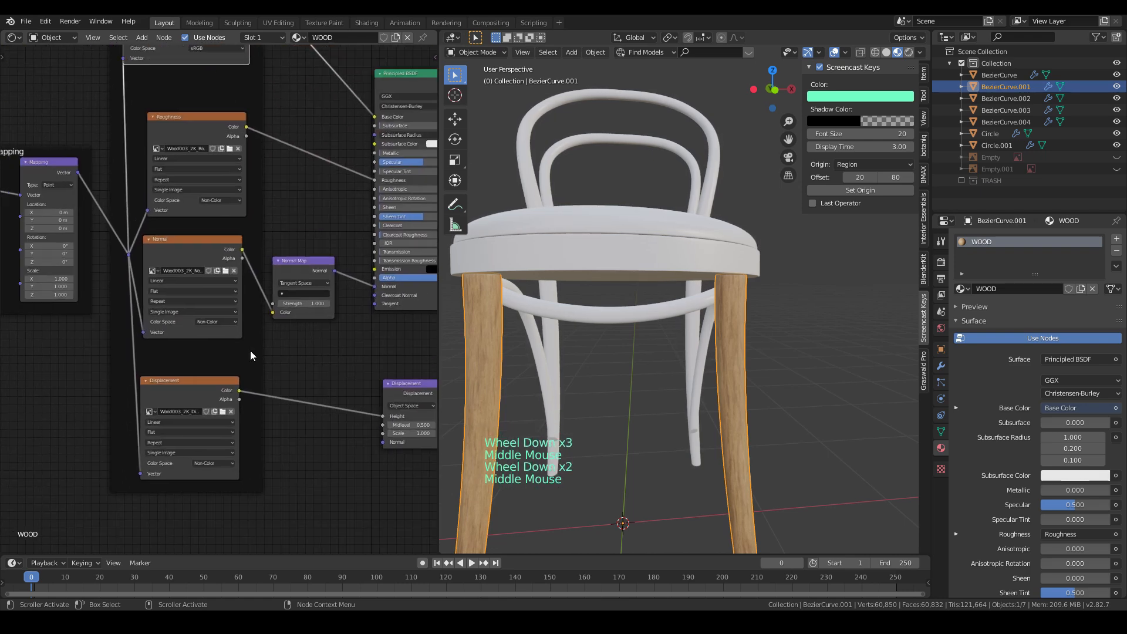
- Deselect the front legs and move the Principled BSDF node up, away from the Displacement node
middle_drag(165, 322, 229, 305)
middle_drag(678, 283, 569, 290)
shift+middle_drag(652, 313, 565, 279)
click(713, 314)
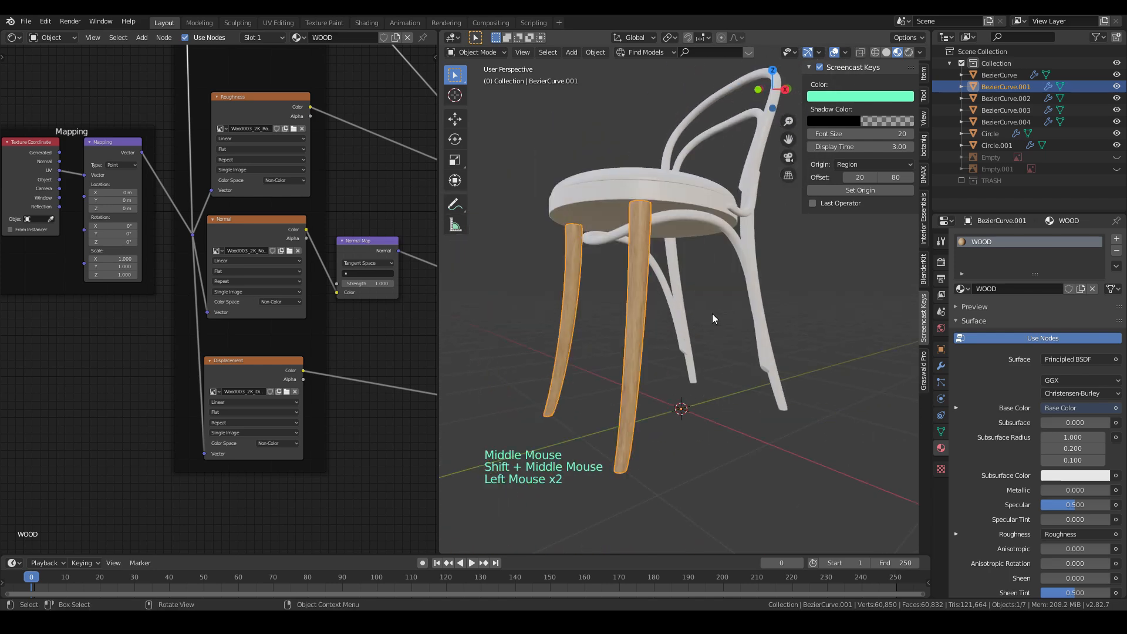
middle_drag(713, 314, 646, 338)
scroll(351, 350, down, 4)
middle_drag(351, 350, 259, 350)
drag(344, 192, 326, 144)
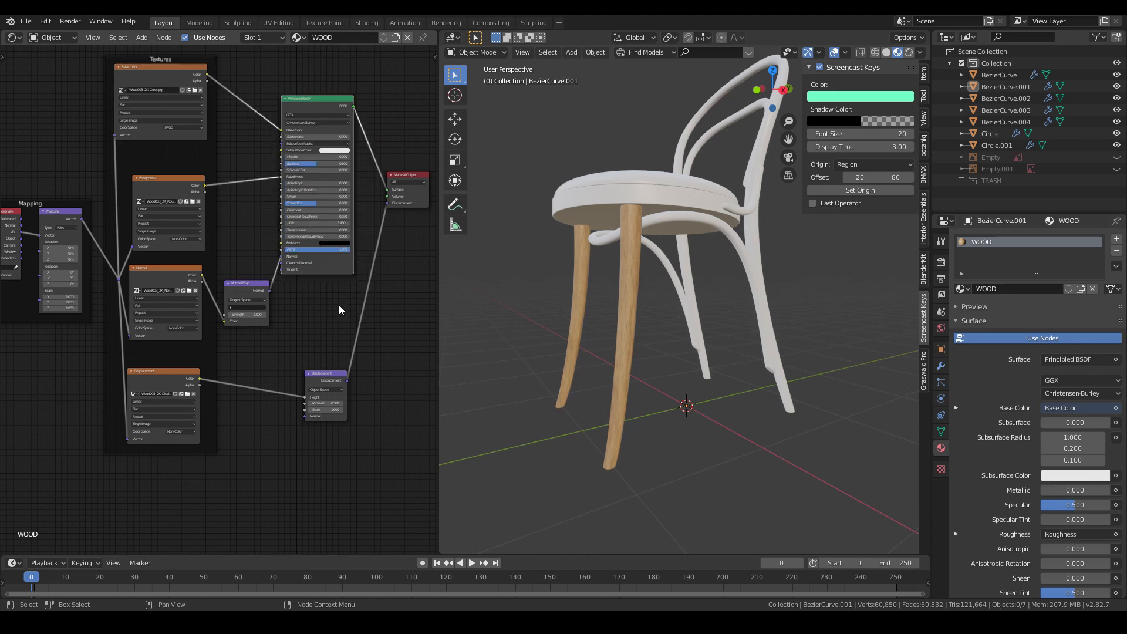
scroll(671, 293, up, 2)
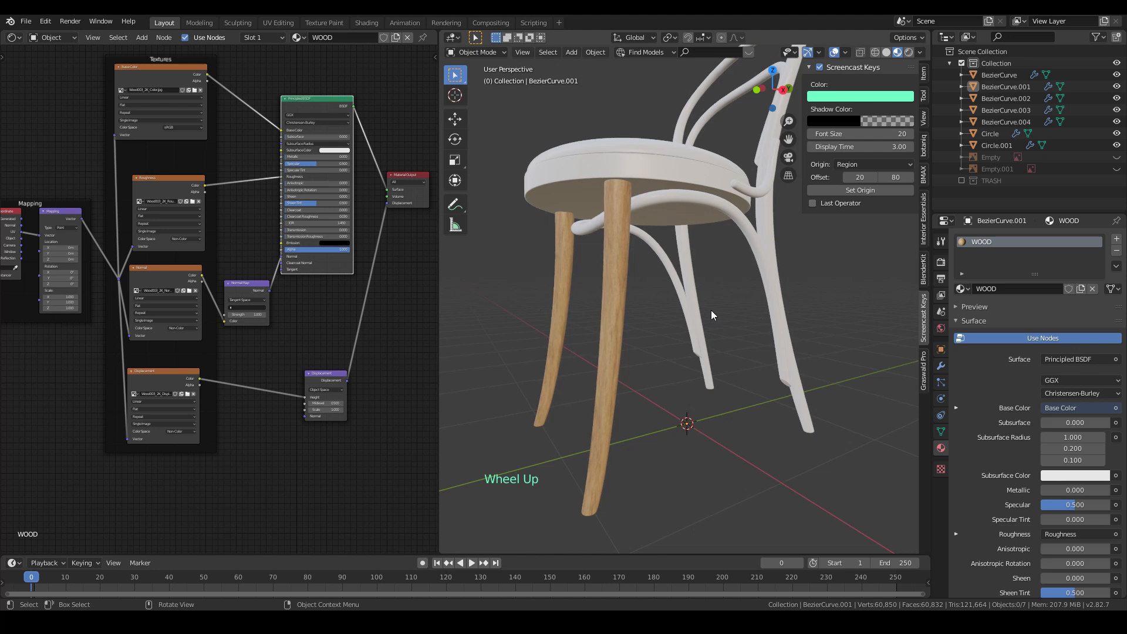
middle_drag(816, 292, 700, 279)
drag(836, 240, 670, 335)
shift+click(753, 188)
click(721, 323)
click(825, 289)
click(697, 253)
click(731, 192)
- Select all wooden chair parts with the front legs as the active object and link the WOOD material to them
middle_drag(732, 192, 687, 249)
drag(759, 136, 686, 163)
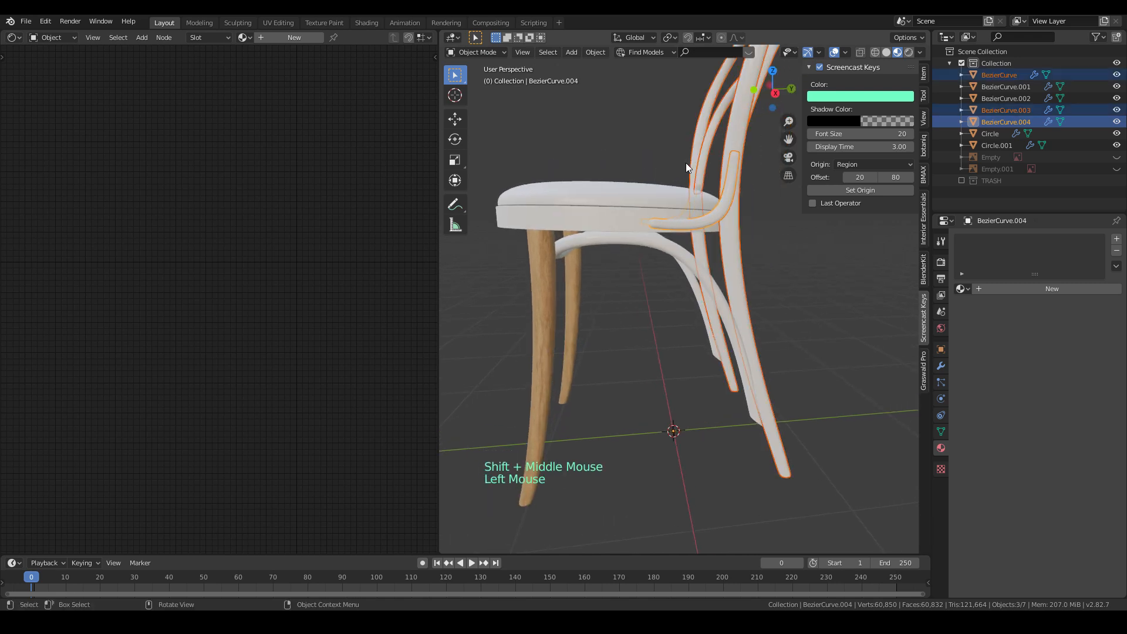
drag(762, 141, 690, 184)
shift+click(723, 297)
shift+click(575, 230)
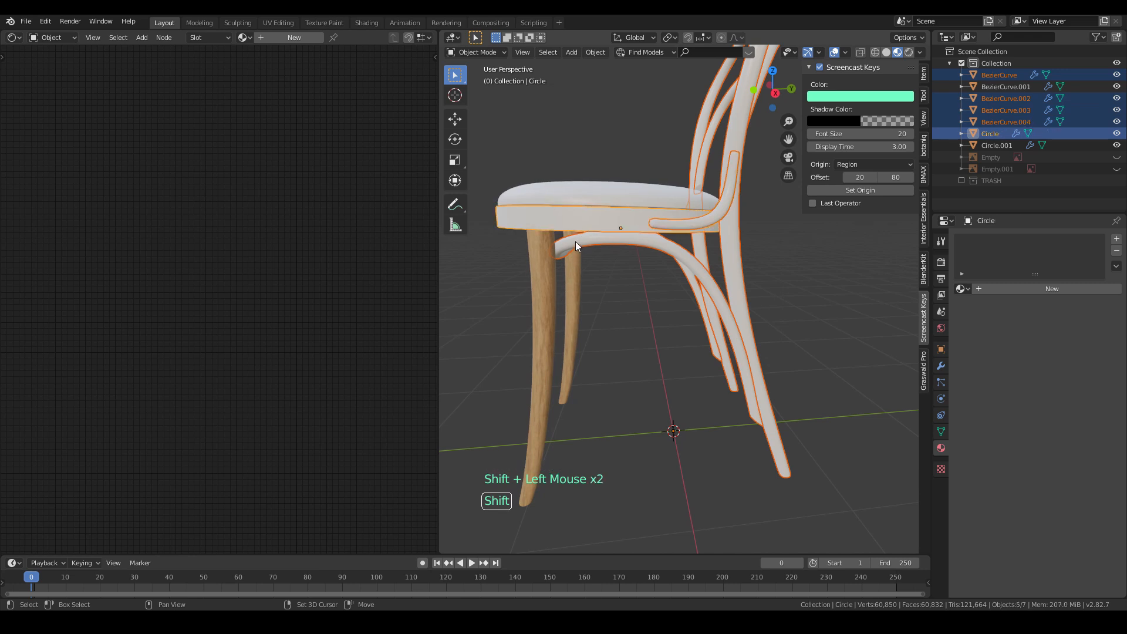
shift+click(576, 276)
scroll(653, 263, down, 3)
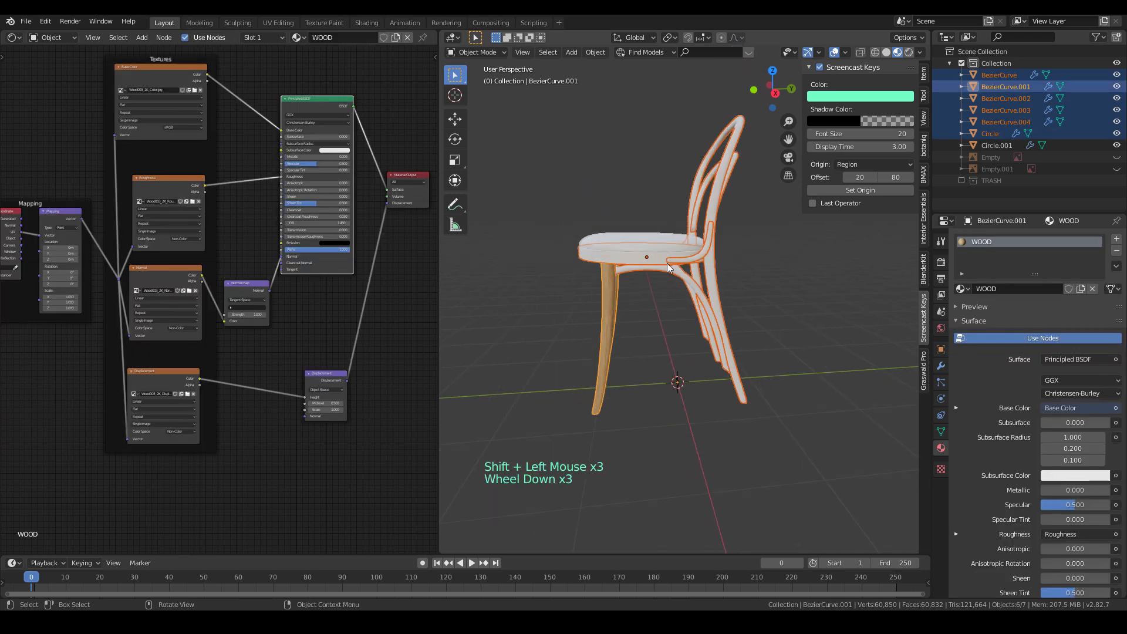
scroll(699, 315, up, 3)
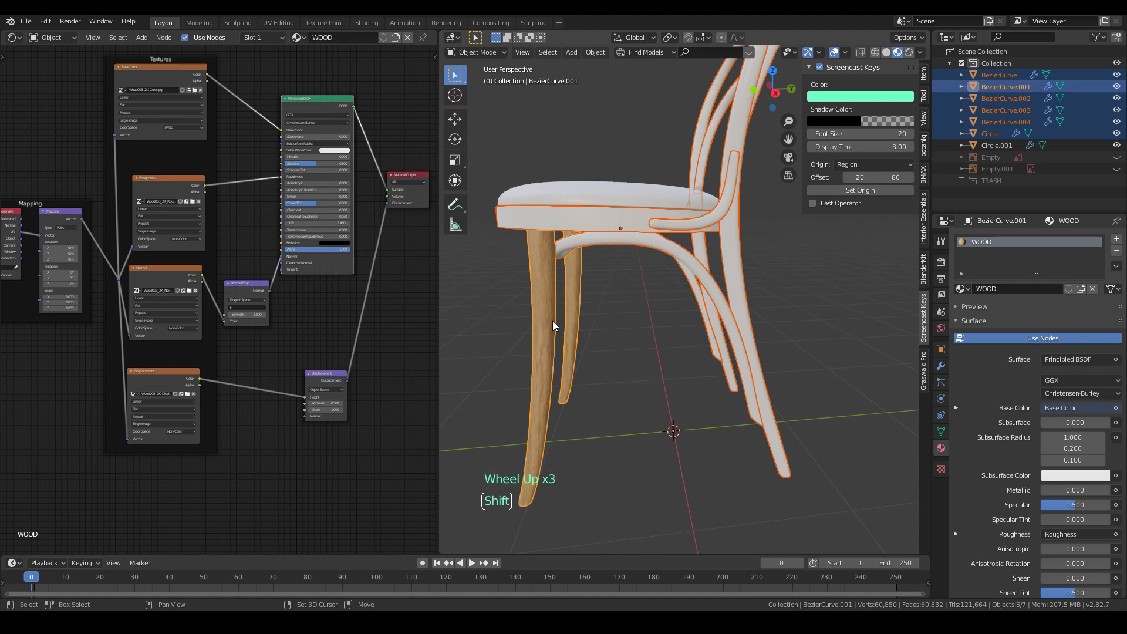
key(ctrl)
key(ctrl+l)
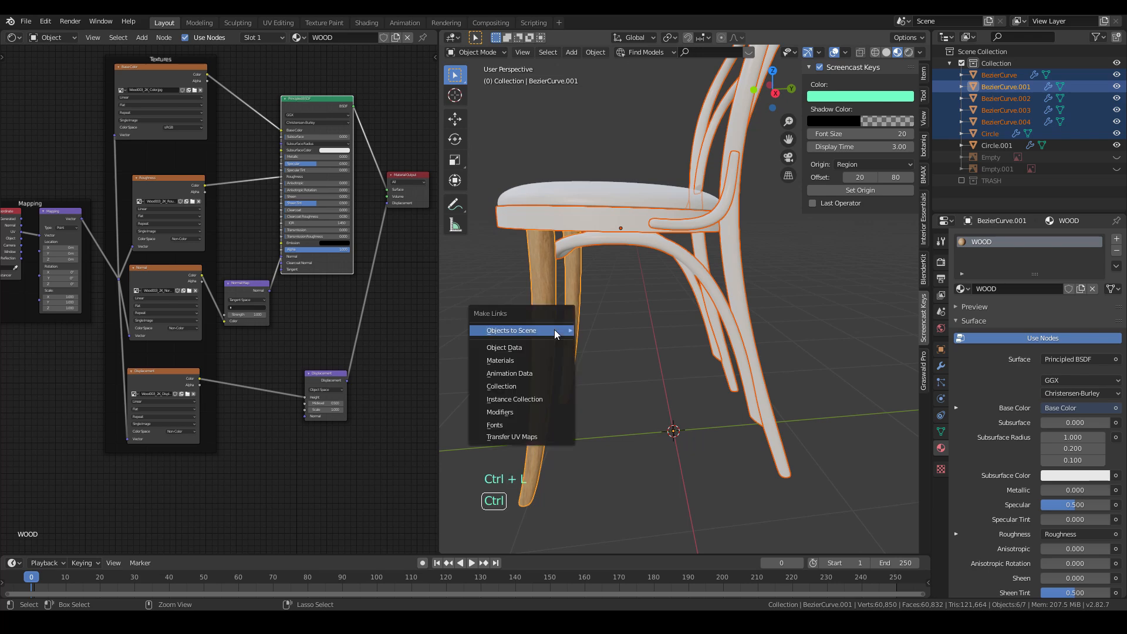
click(523, 360)
mouse_move(622, 356)
middle_down()
mouse_move(735, 378)
mouse_move(838, 348)
mouse_move(728, 320)
mouse_move(625, 270)
mouse_move(667, 301)
mouse_move(661, 326)
mouse_move(623, 350)
middle_up()
middle_drag(694, 215, 650, 258)
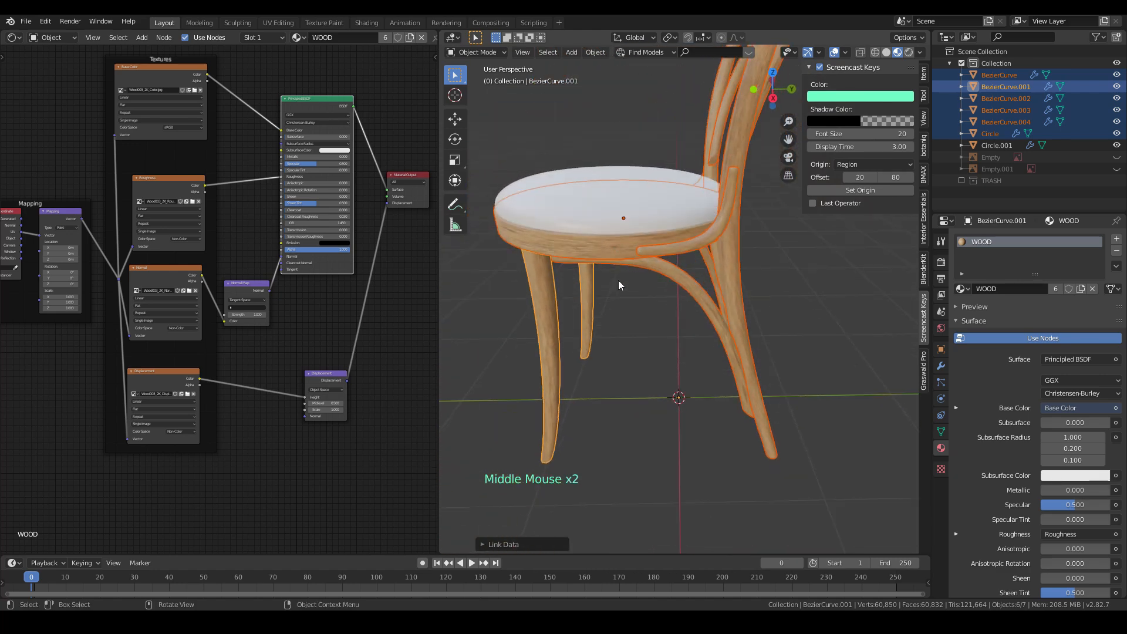
middle_drag(541, 293, 655, 326)
click(656, 344)
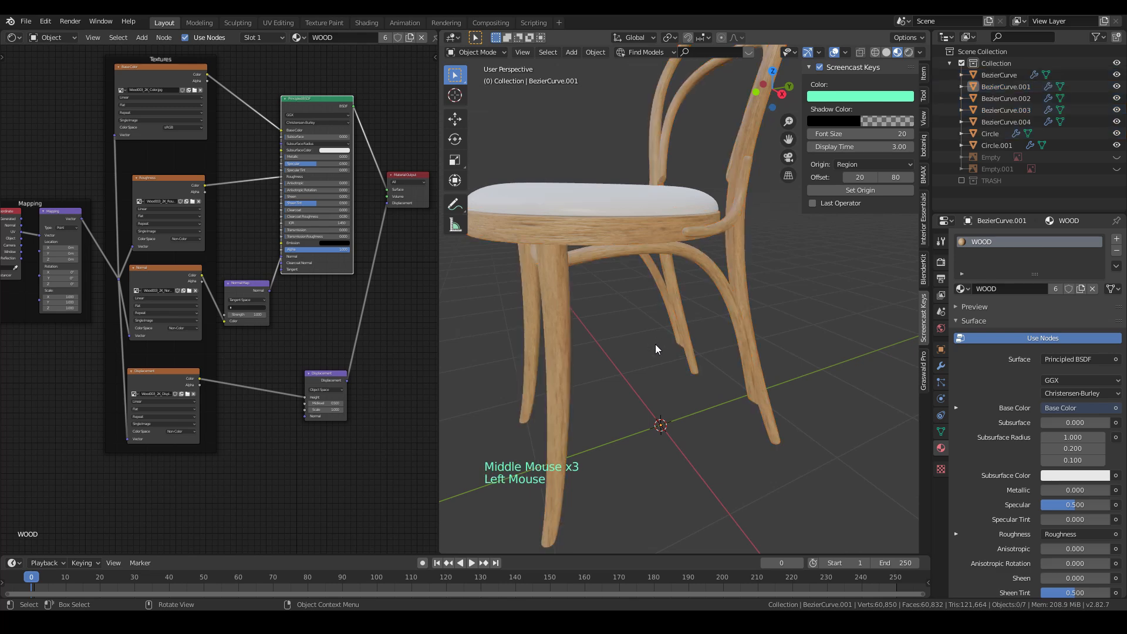
- Undo the material linking and clear the selection
key(ctrl+z)
key(ctrl+z)
click(654, 345)
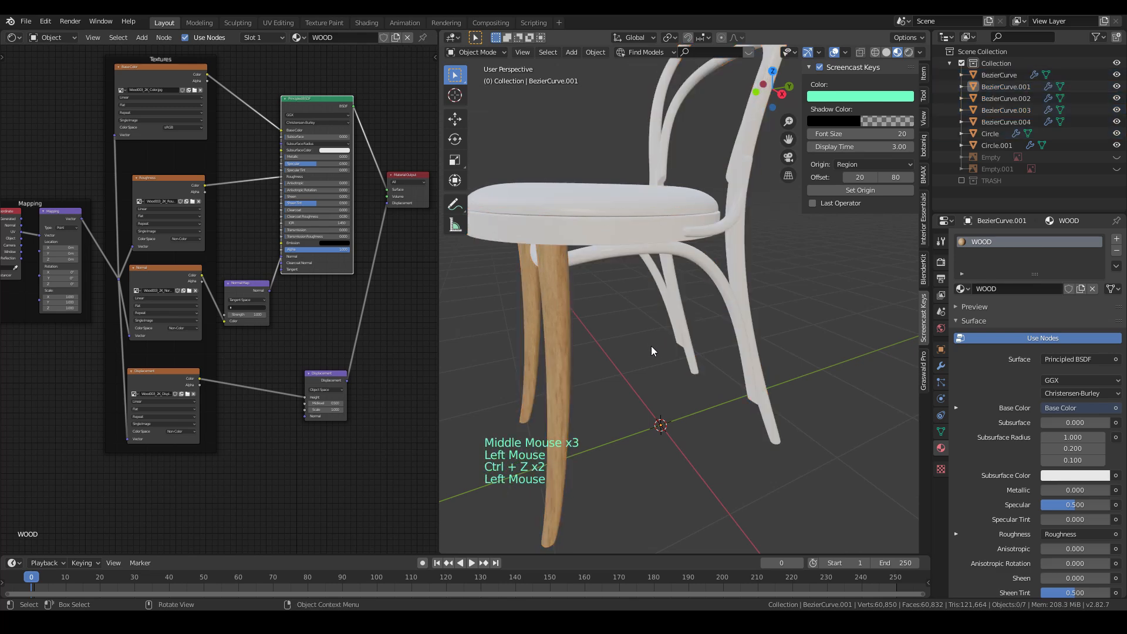
- Select the front legs and apply their WOOD material to the leg braces, backrest frame, inner back hoop and seat ring
click(561, 315)
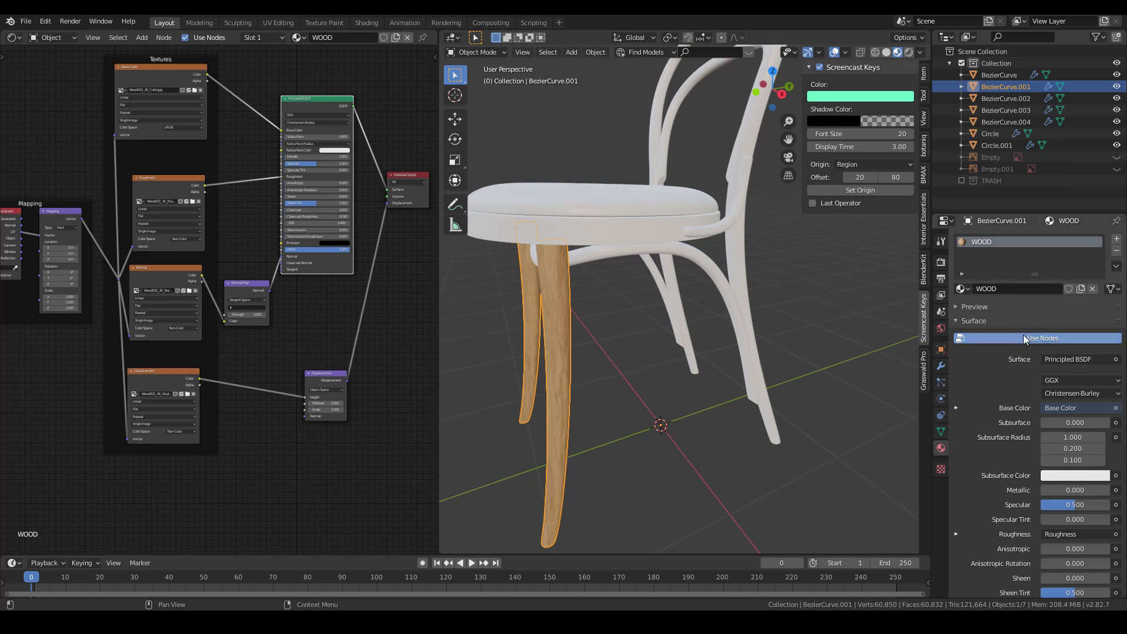
drag(961, 292, 720, 290)
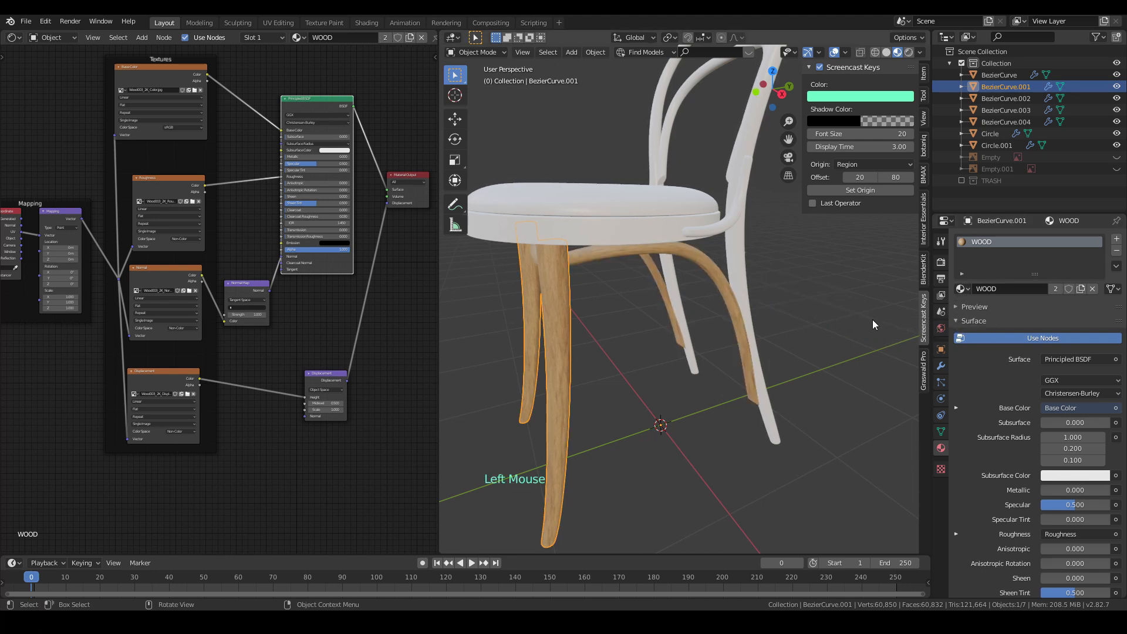
drag(959, 291, 761, 265)
drag(959, 289, 727, 170)
drag(960, 289, 746, 168)
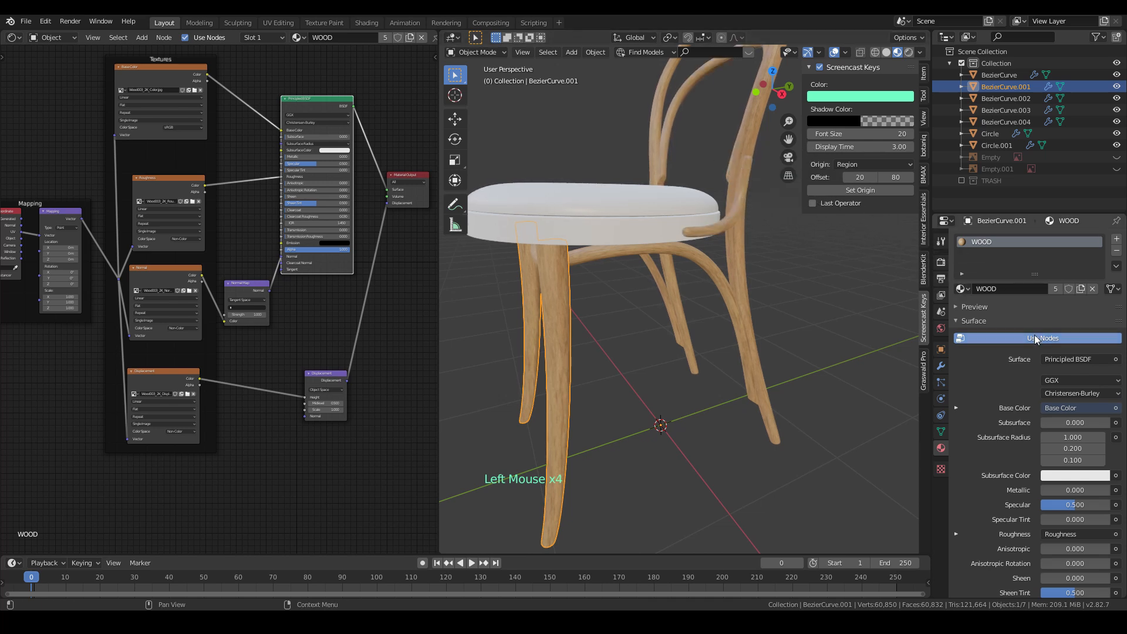
drag(961, 289, 650, 235)
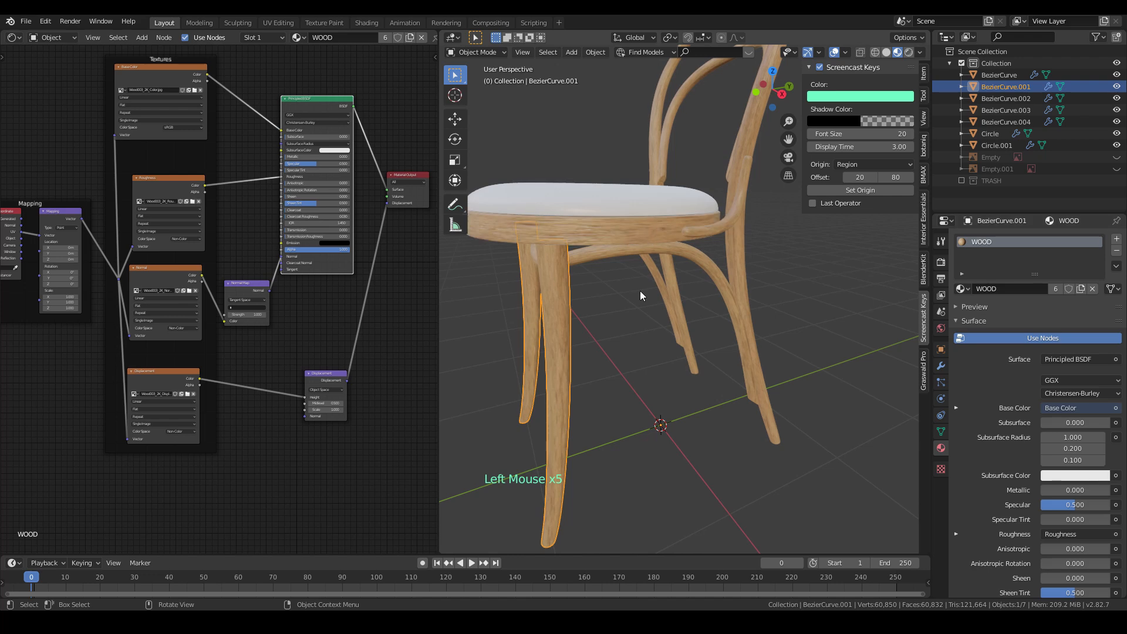
- Examine the wood grain on the chair's legs, braces, backrest and seat underside from several angles
click(663, 326)
middle_drag(665, 329, 851, 317)
scroll(862, 311, down, 3)
middle_drag(730, 308, 650, 291)
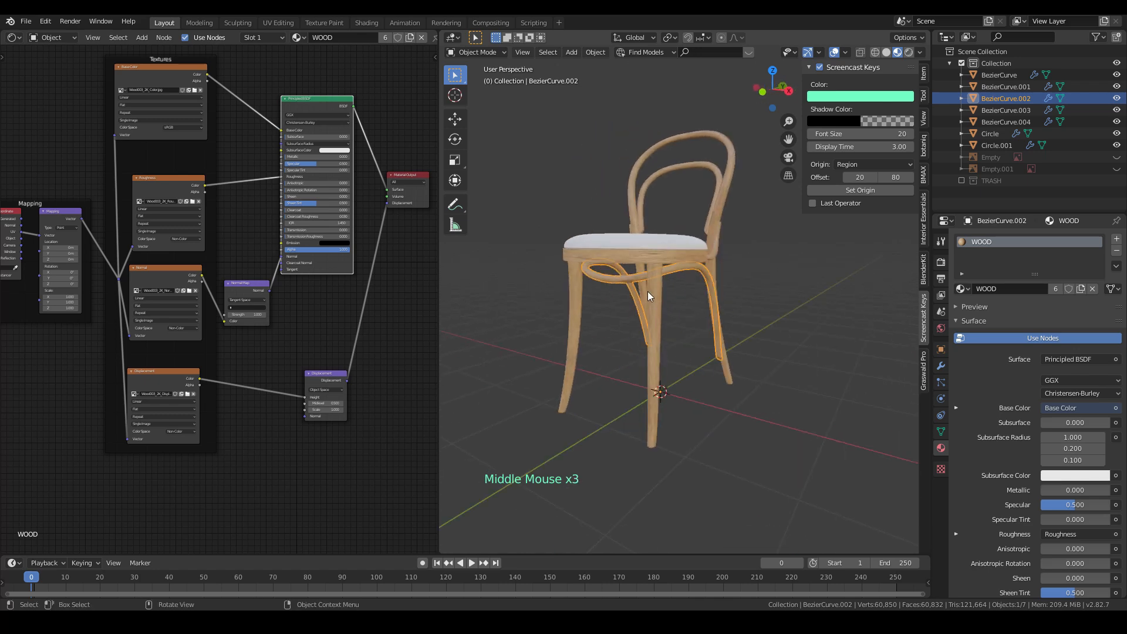
scroll(740, 266, up, 5)
middle_drag(740, 266, 643, 267)
scroll(746, 258, up, 3)
scroll(746, 258, down, 3)
middle_drag(745, 258, 726, 370)
scroll(727, 283, up, 4)
shift+scroll(727, 283, up, 1)
shift+scroll(725, 370, down, 1)
scroll(726, 118, down, 2)
middle_drag(725, 119, 781, 188)
shift+scroll(781, 188, up, 1)
scroll(777, 253, down, 3)
shift+middle_drag(777, 252, 735, 276)
- Set the WOOD material's Mapping scale to 2 on X, Y and Z
middle_drag(108, 301, 238, 263)
scroll(167, 195, up, 10)
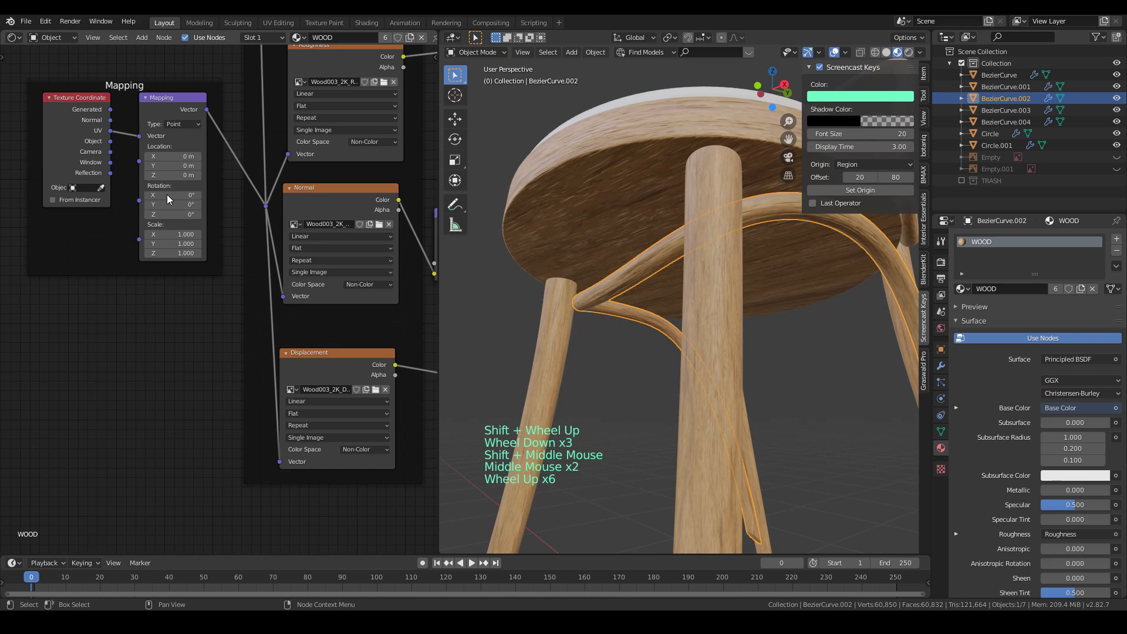
middle_drag(166, 194, 226, 203)
click(256, 302)
text(2)
key(Return)
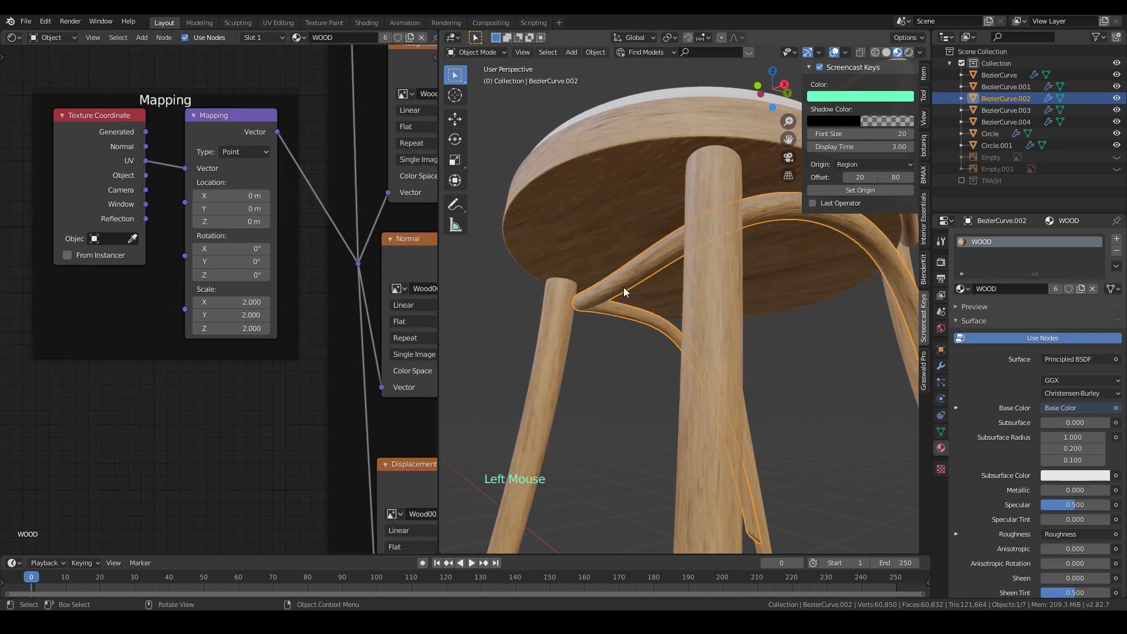
- Create a new material on the seat cushion and name it LEATHER
middle_drag(729, 311, 816, 362)
click(656, 352)
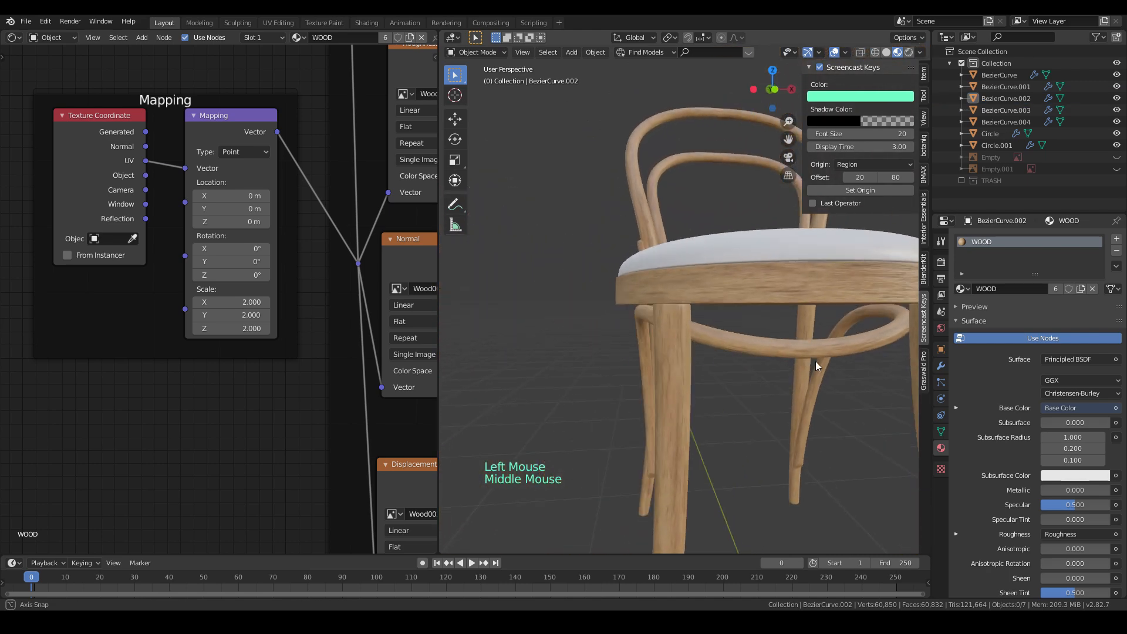
scroll(816, 361, down, 4)
middle_drag(630, 269, 643, 346)
click(621, 344)
click(639, 347)
scroll(638, 348, up, 3)
click(1010, 290)
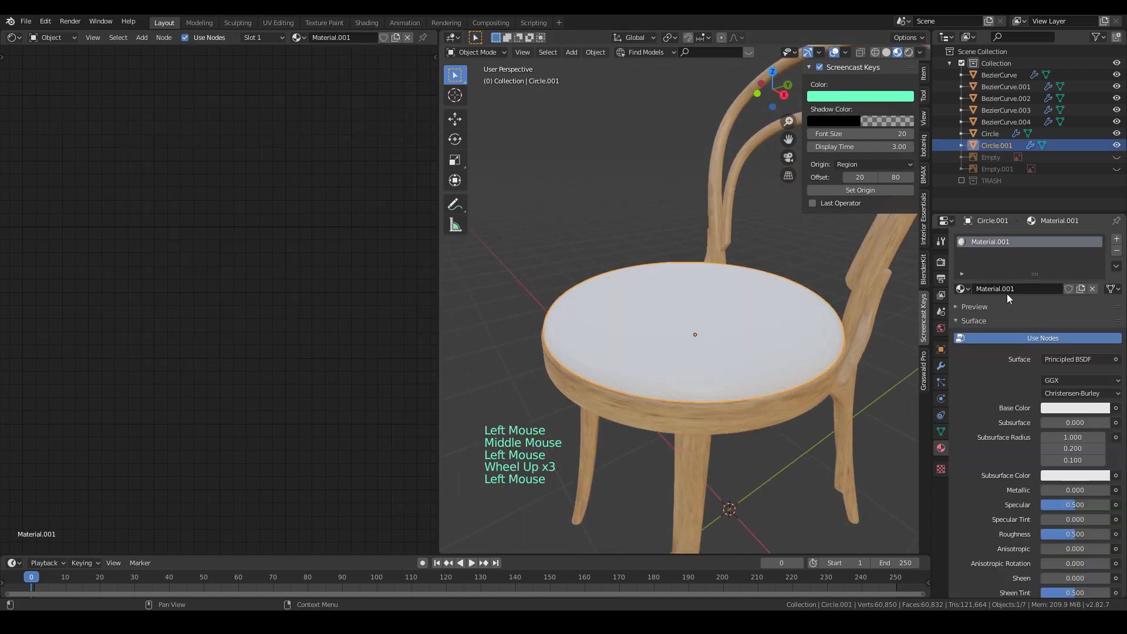
click(1011, 289)
text(LEATHER)
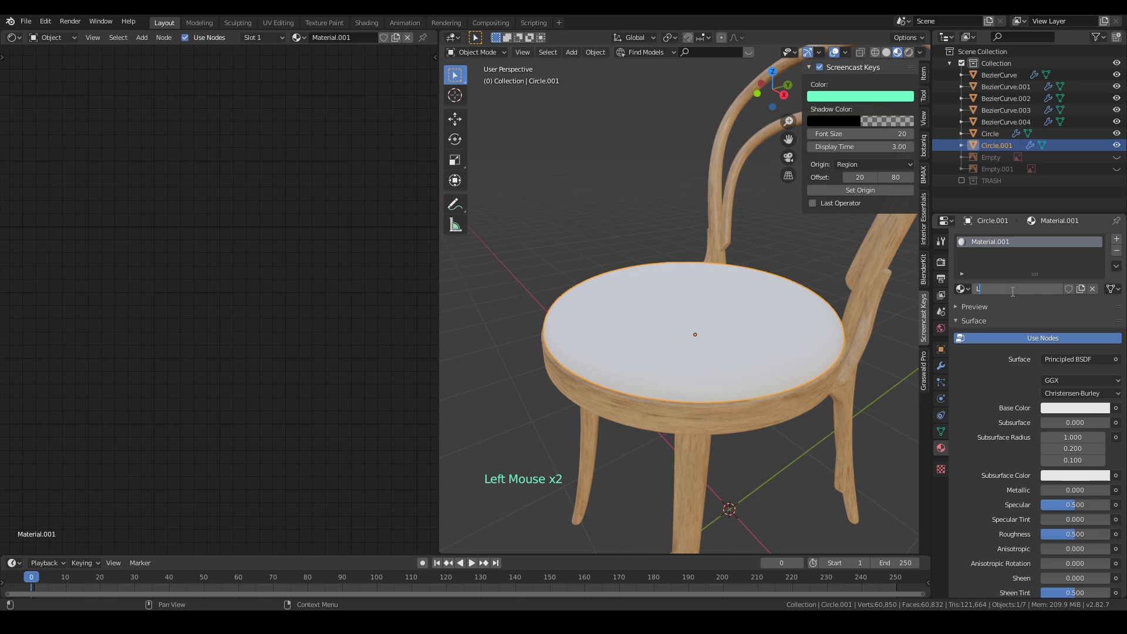
key(Return)
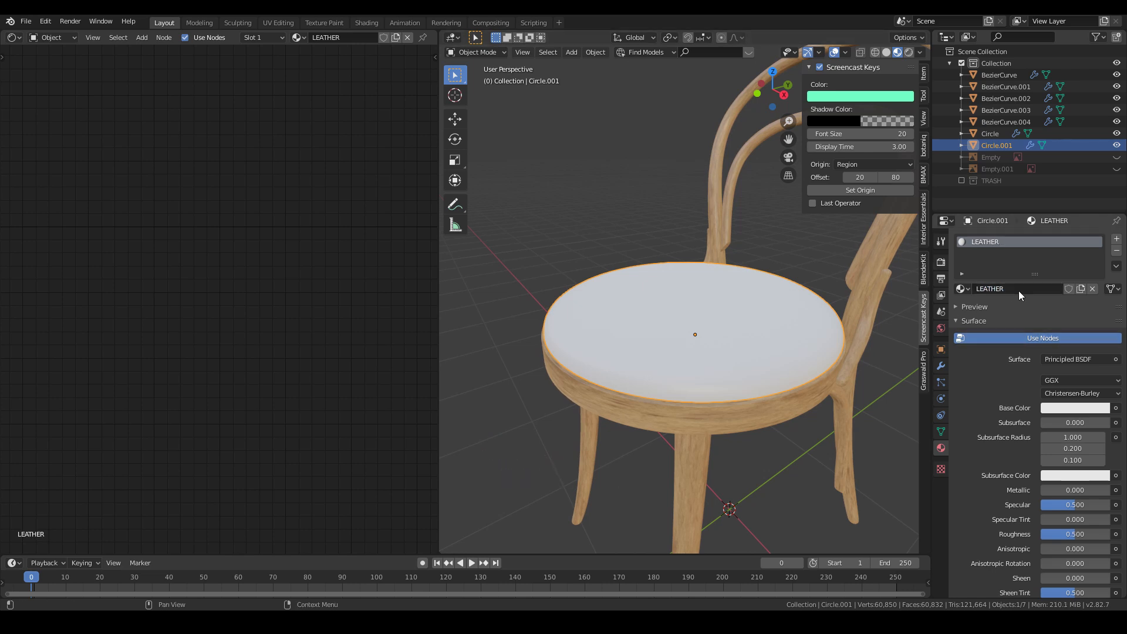
- Run Principled Texture Setup on the LEATHER shader with the Leather023_2K Normal, Roughness, Color and Displacement maps
scroll(321, 259, down, 6)
middle_drag(320, 258, 3, 160)
scroll(125, 213, down, 3)
middle_drag(126, 213, 188, 294)
click(279, 181)
click(344, 177)
key(ctrl+shift+t)
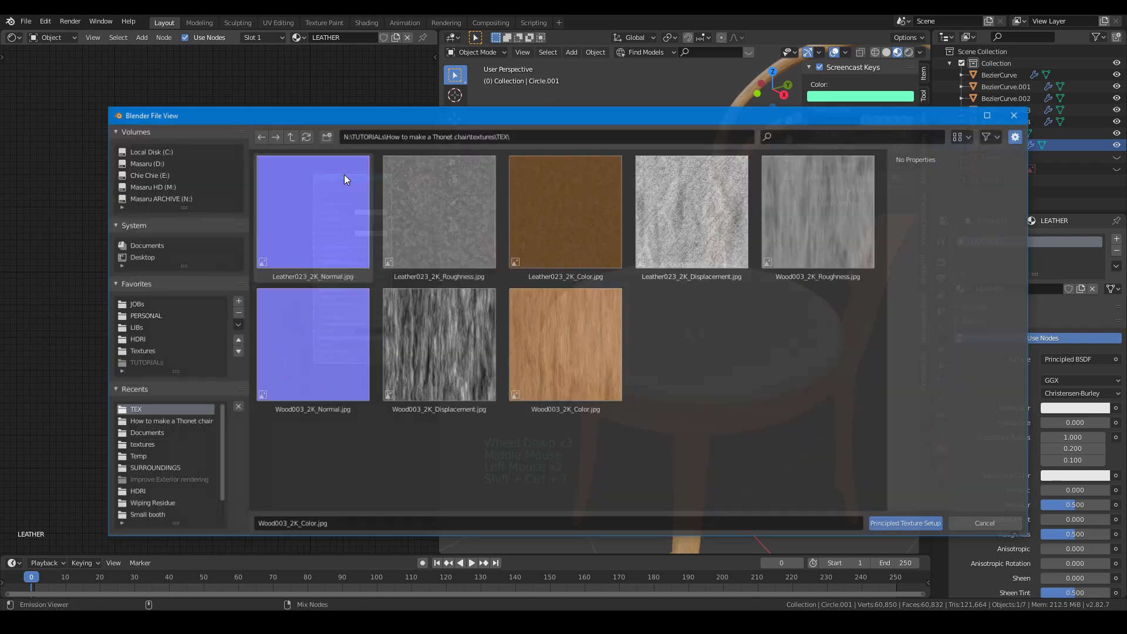
click(301, 221)
shift+click(485, 220)
shift+click(565, 229)
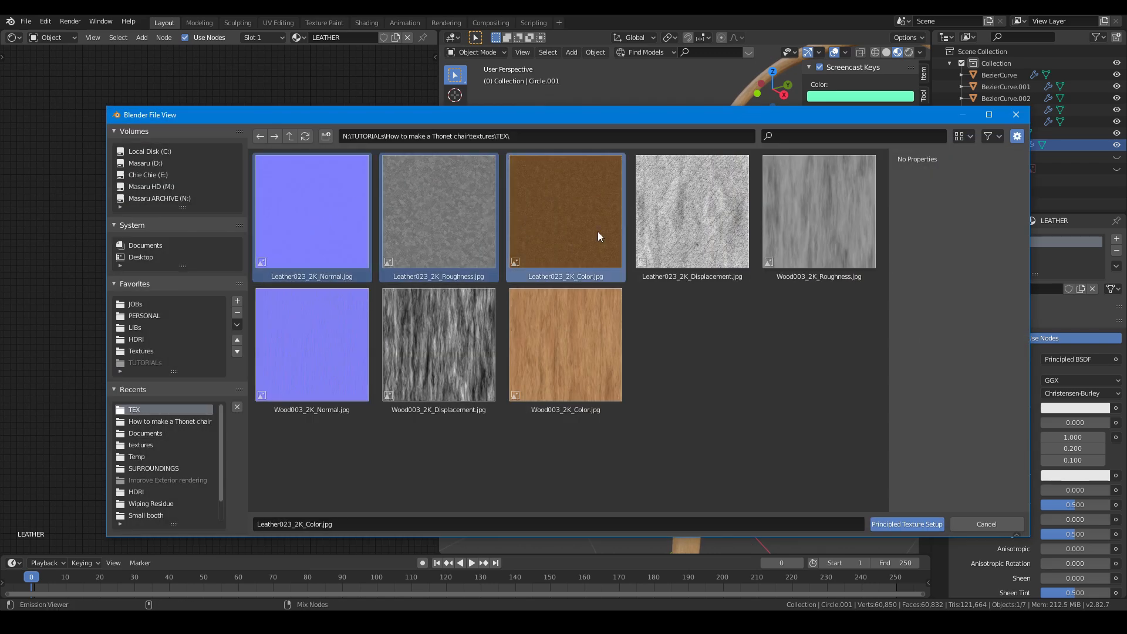
shift+click(692, 217)
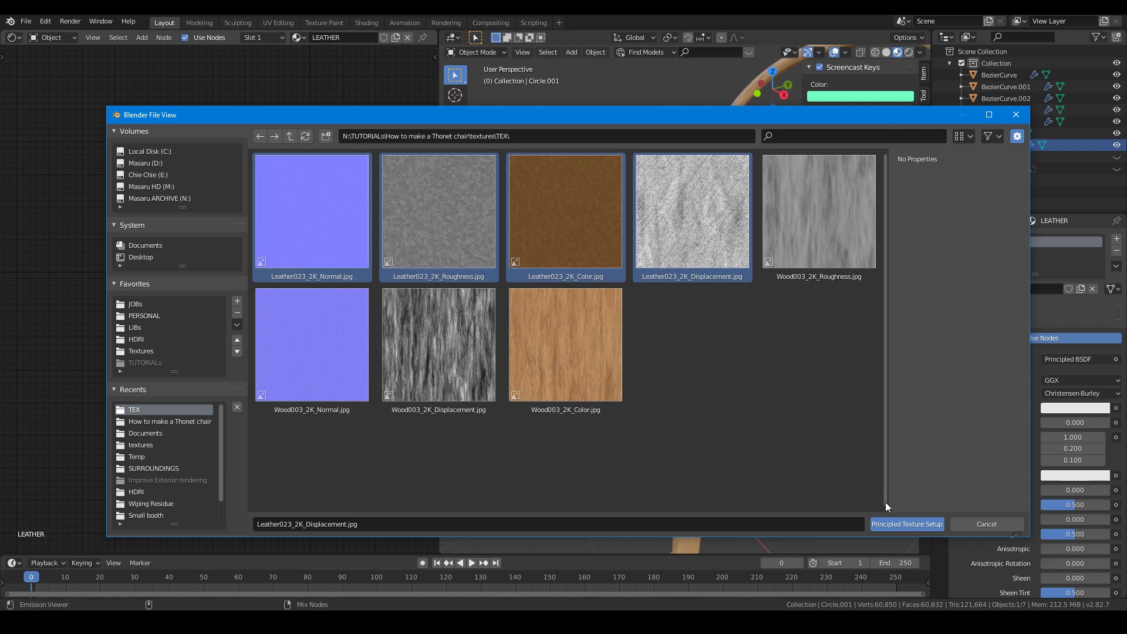
click(888, 524)
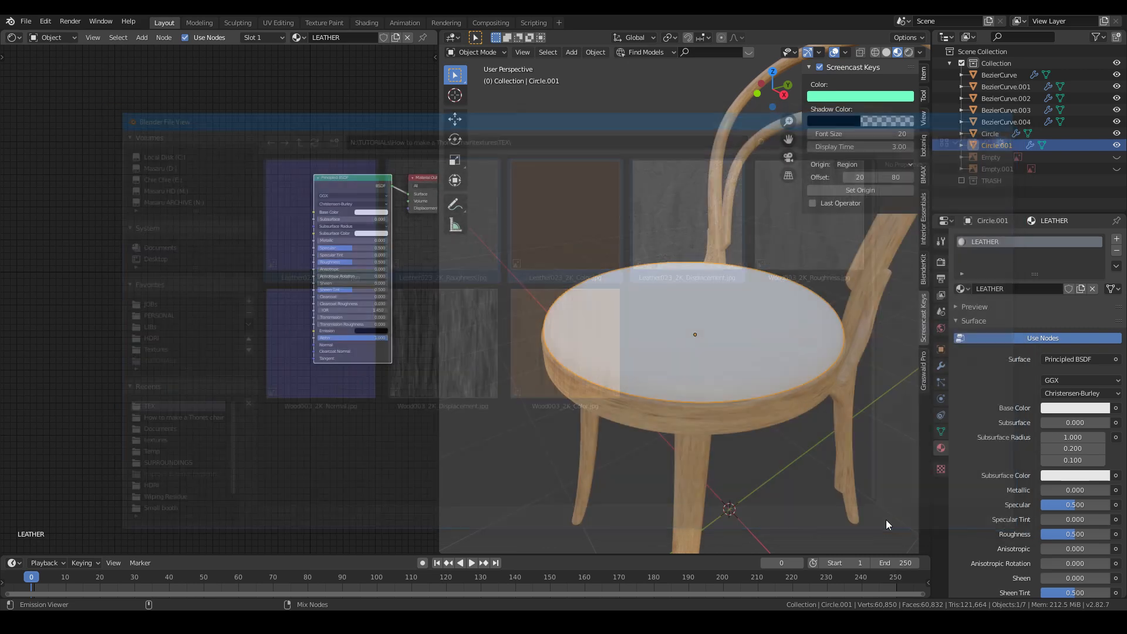
- Increase the LEATHER material's Mapping scale to make the grain on the seat cushion finer
middle_drag(656, 344, 689, 352)
scroll(724, 383, up, 2)
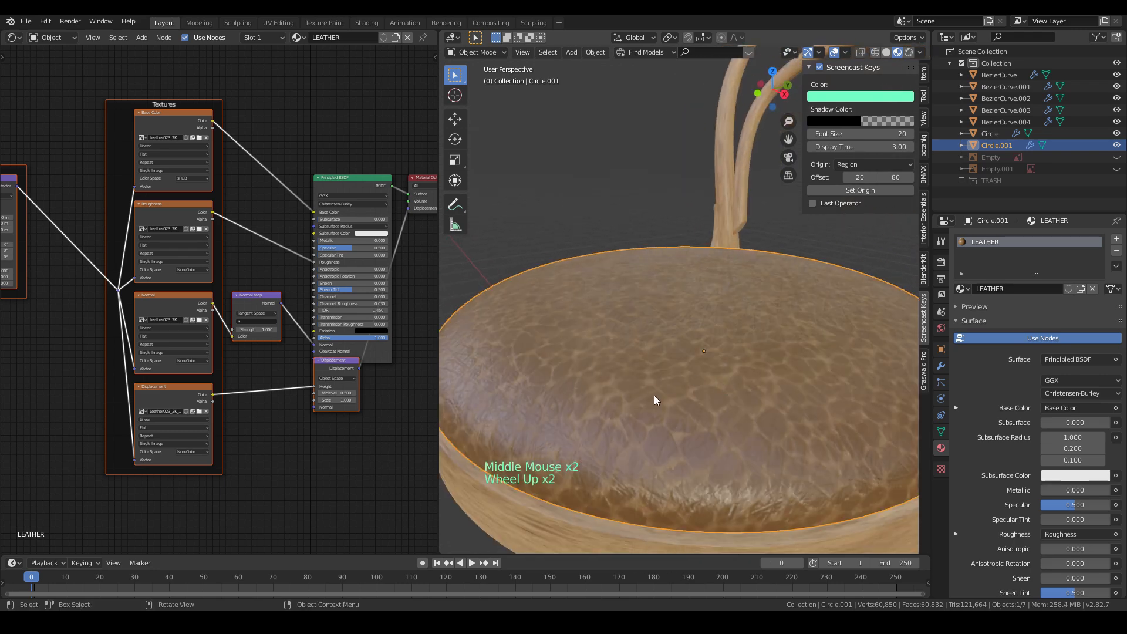
middle_drag(74, 288, 154, 283)
click(71, 265)
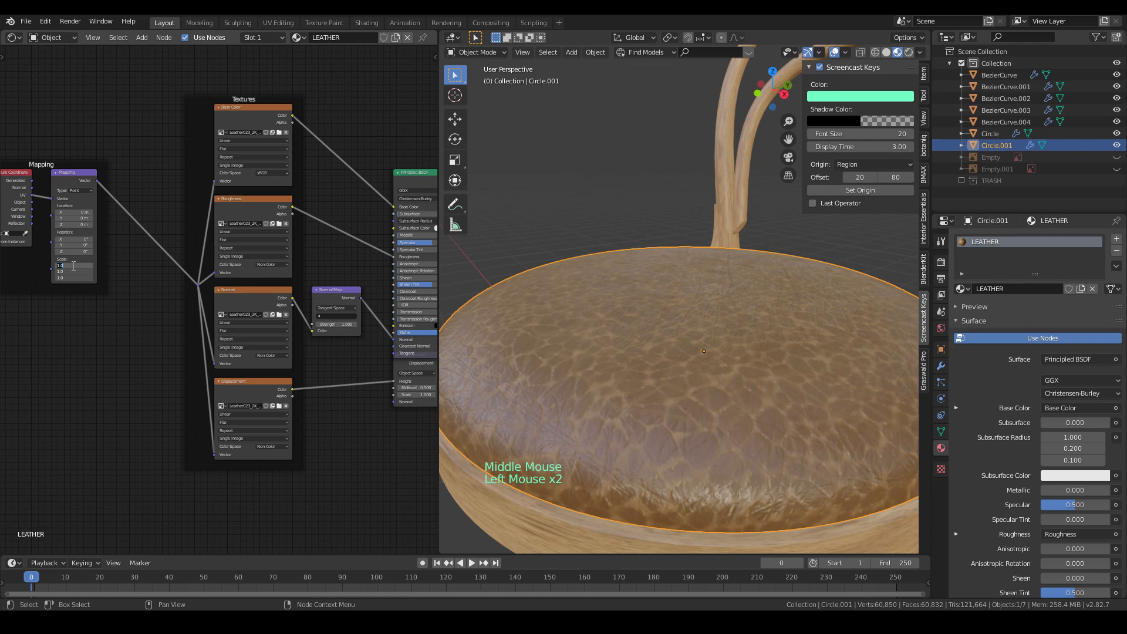
key(Return)
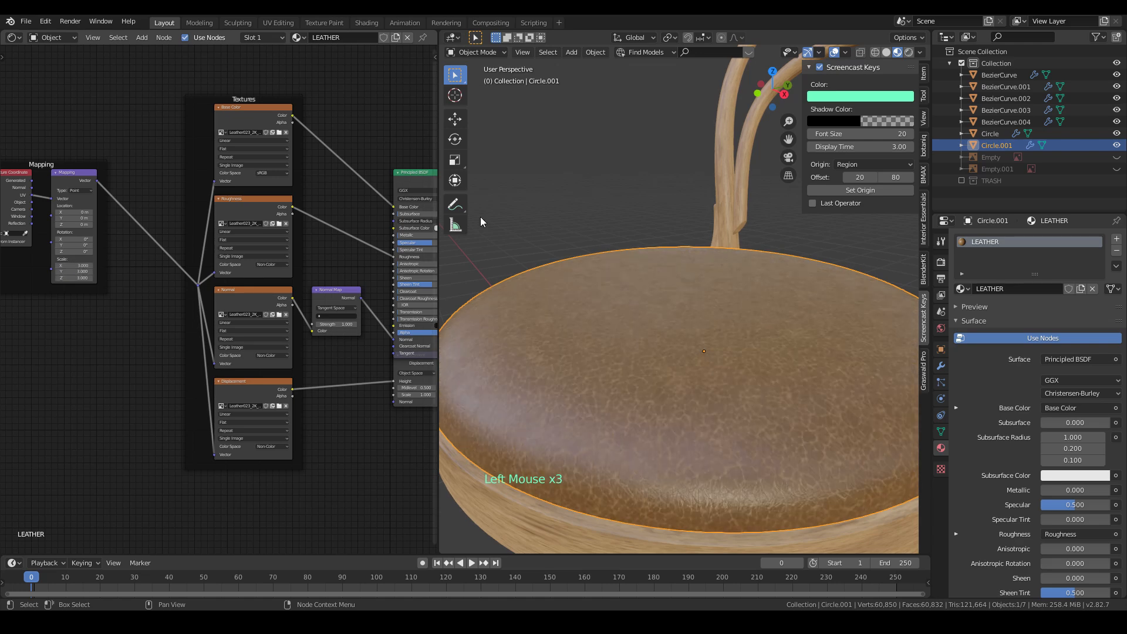
- Clear the selection and look over the whole textured chair from the front and the side
click(576, 227)
scroll(575, 226, down, 5)
middle_drag(581, 232, 735, 253)
shift+middle_drag(692, 329, 717, 318)
scroll(635, 287, down, 2)
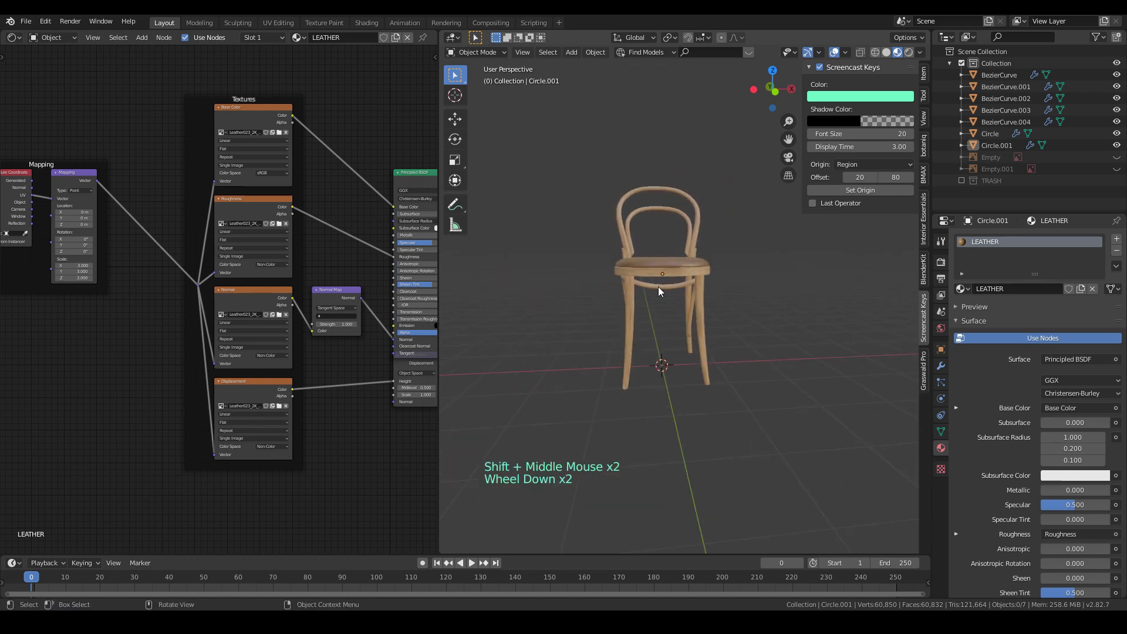
key(KP_1)
key(KP_3)
key(KP_1)
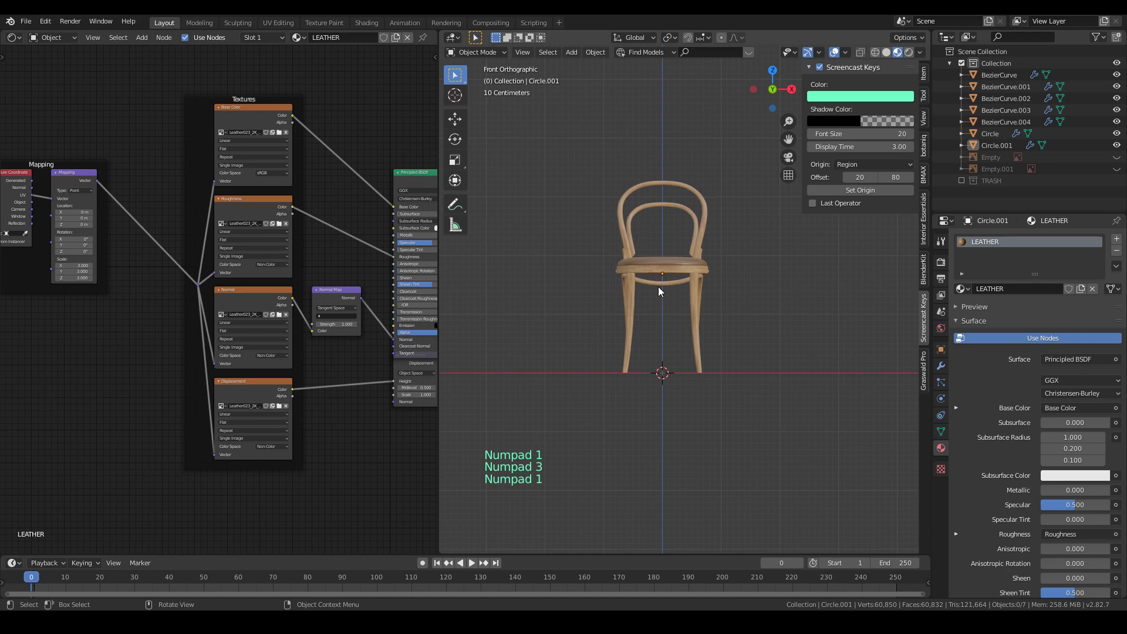
- Maximize the 3D view, add a plane at the origin and scale it up into a floor under the chair
key(ctrl+space)
scroll(604, 312, down, 1)
shift+middle_drag(604, 311, 605, 354)
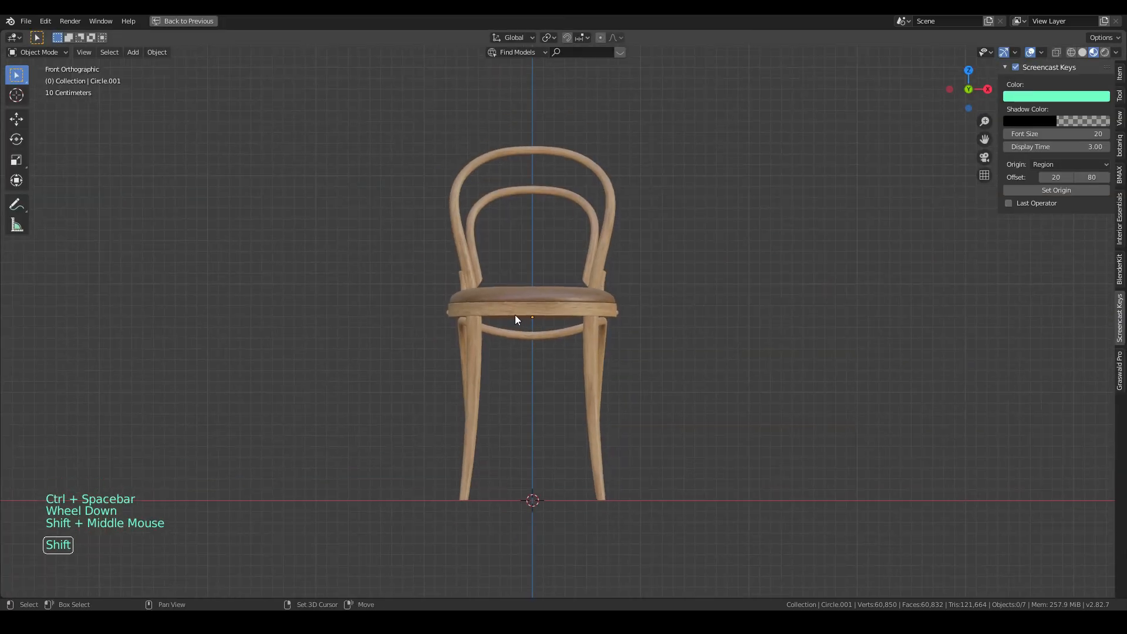
key(shift+a)
mouse_move(512, 316)
click(604, 317)
key(s)
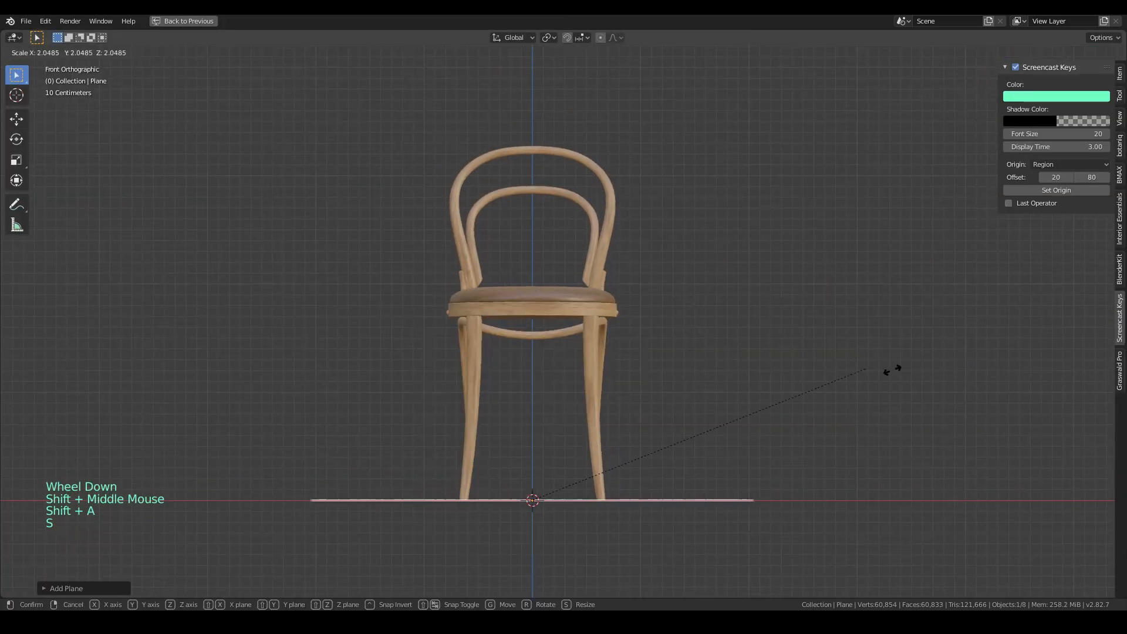
click(239, 355)
- Extrude the plane's edge behind the chair straight up into a tall backdrop wall
scroll(471, 343, down, 5)
middle_drag(471, 343, 420, 401)
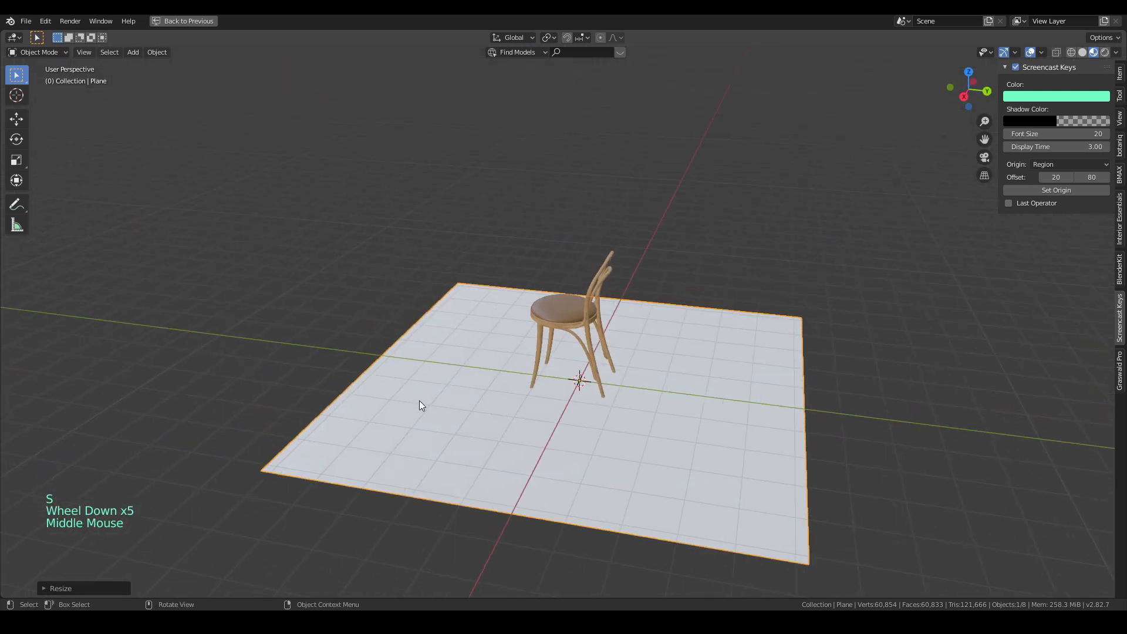
key(Tab)
click(808, 470)
click(813, 432)
middle_drag(812, 432, 773, 455)
scroll(774, 454, down, 1)
key(e)
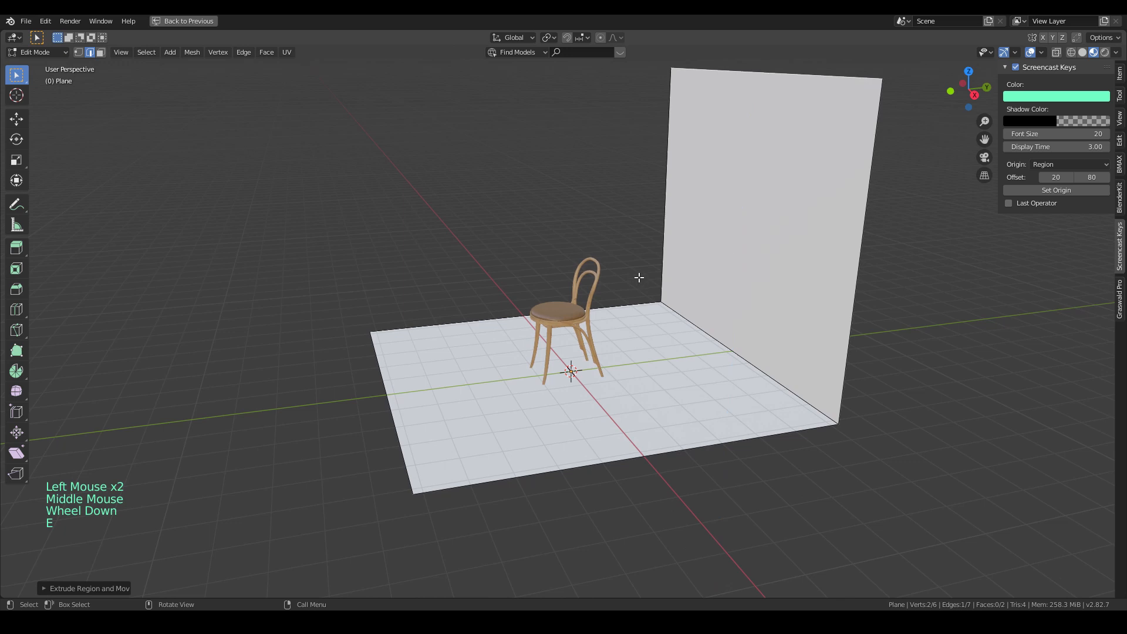
- Bevel the edge between floor and wall into a smooth curve about 0.53 m wide with 8 segments
click(758, 235)
key(ctrl+b)
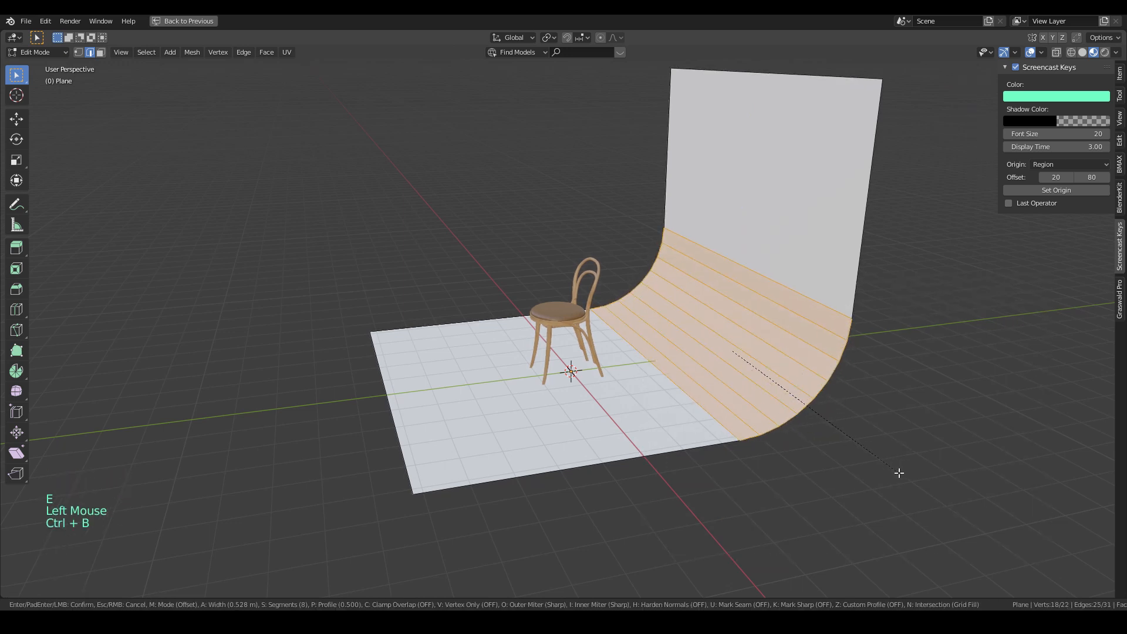
click(899, 473)
key(Tab)
- Widen the curved backdrop by scaling it along the global X axis
middle_drag(690, 456, 743, 443)
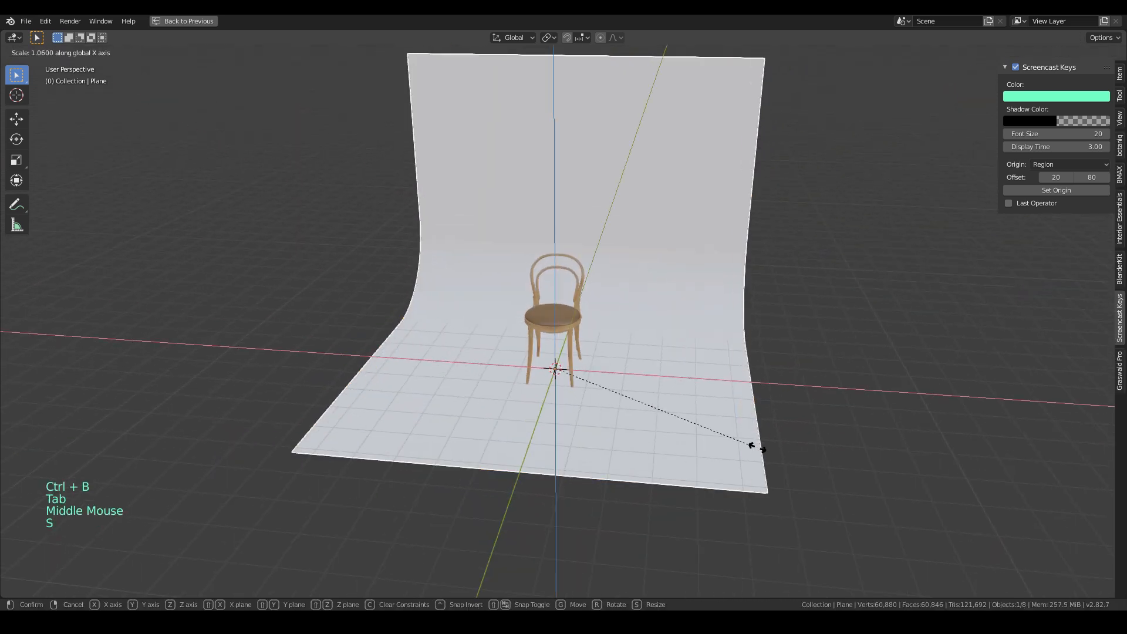
key(s)
click(1054, 470)
- Add a camera from the front view and move it out in front of the chair in the side view
scroll(670, 407, up, 4)
middle_drag(670, 406, 686, 372)
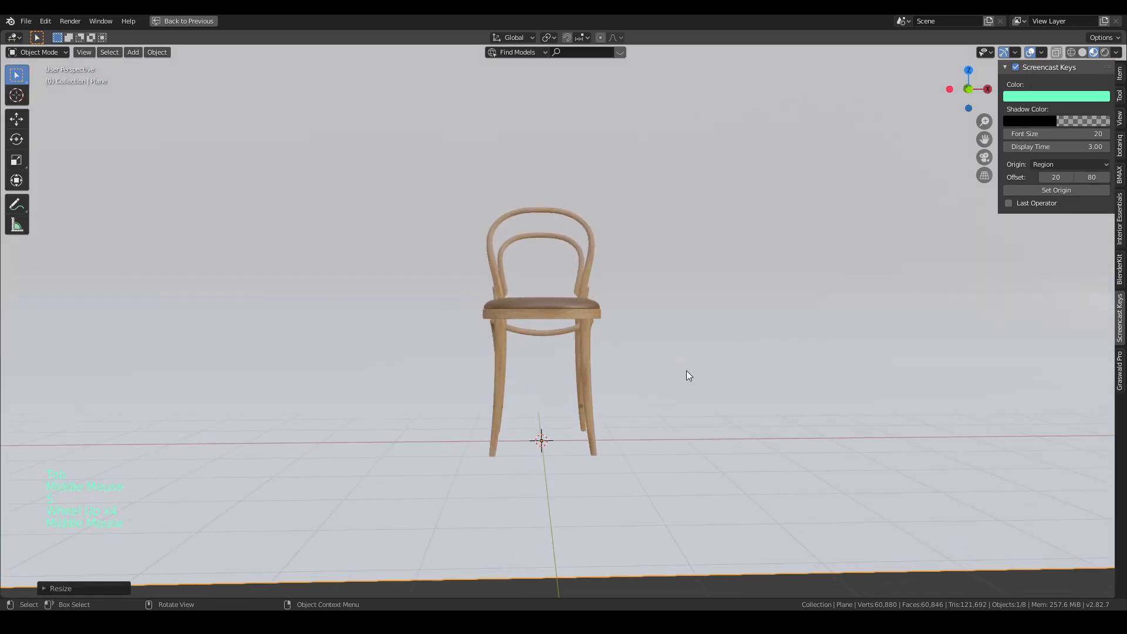
key(KP_1)
key(shift+a)
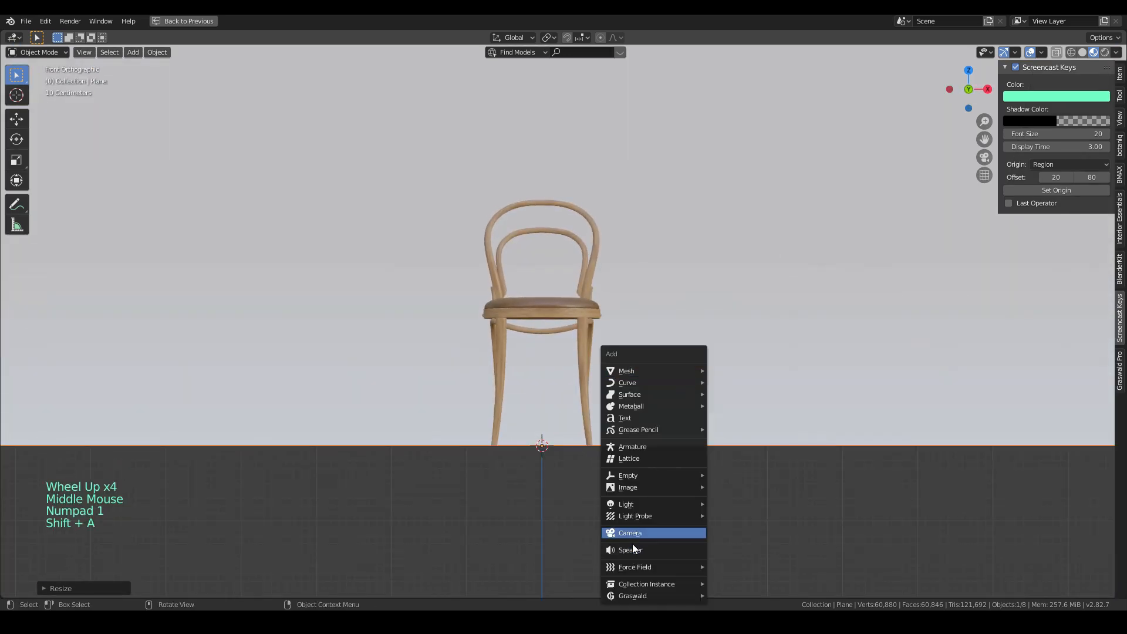
click(635, 535)
key(KP_3)
key(g)
click(140, 212)
- Move the camera farther from the chair at about seat height and scale it up until its frame extends past the chair
scroll(181, 234, down, 5)
key(g)
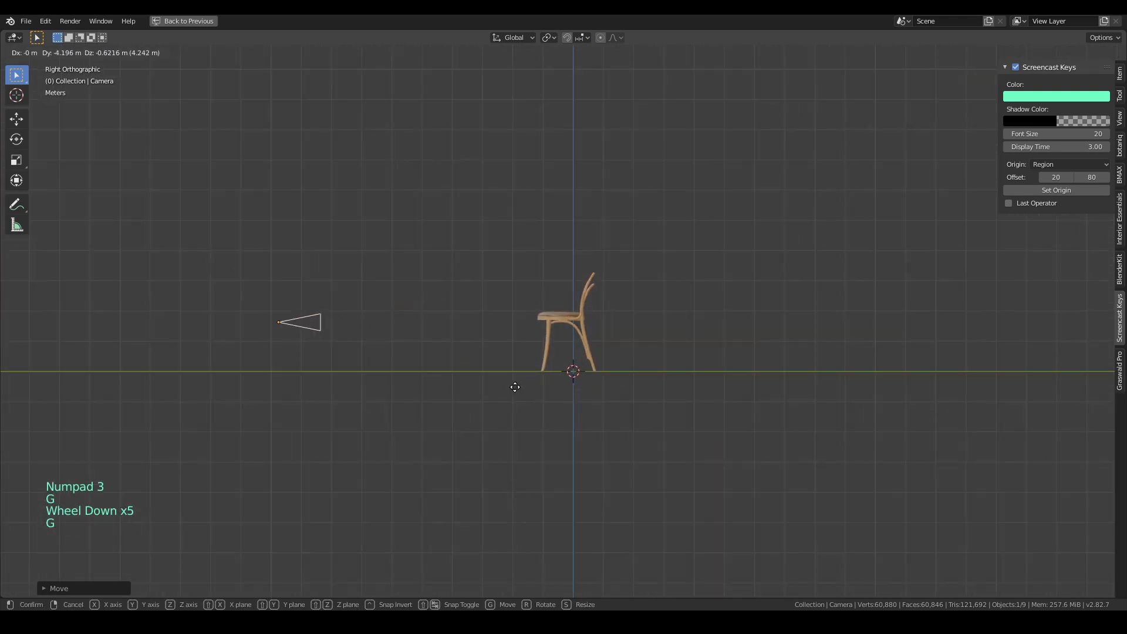
key(s)
click(632, 405)
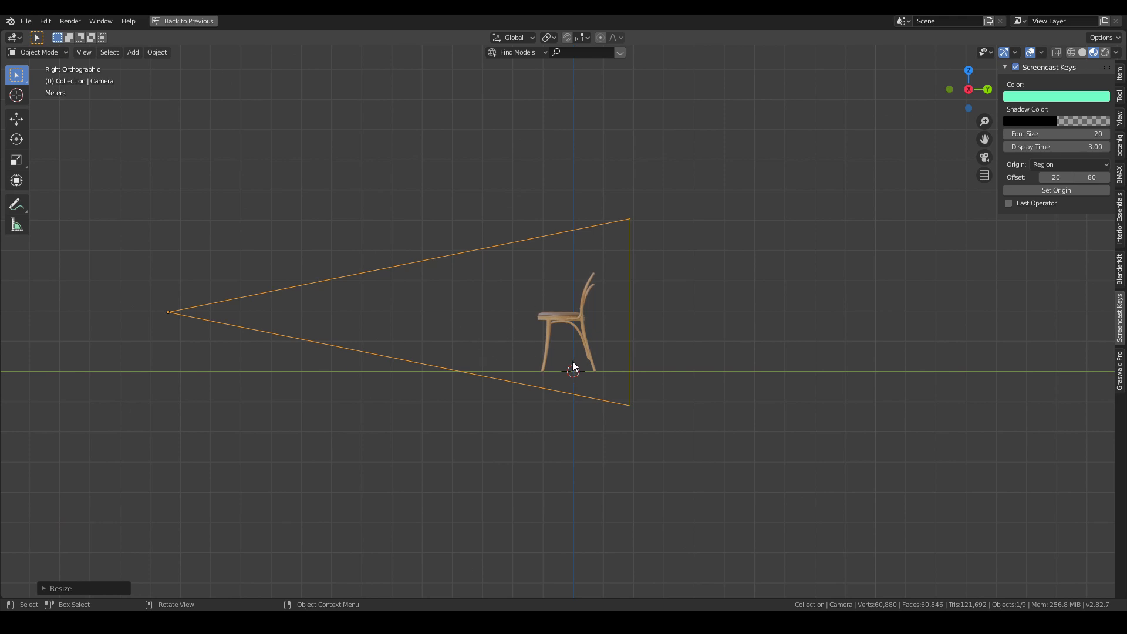
key(g)
click(579, 385)
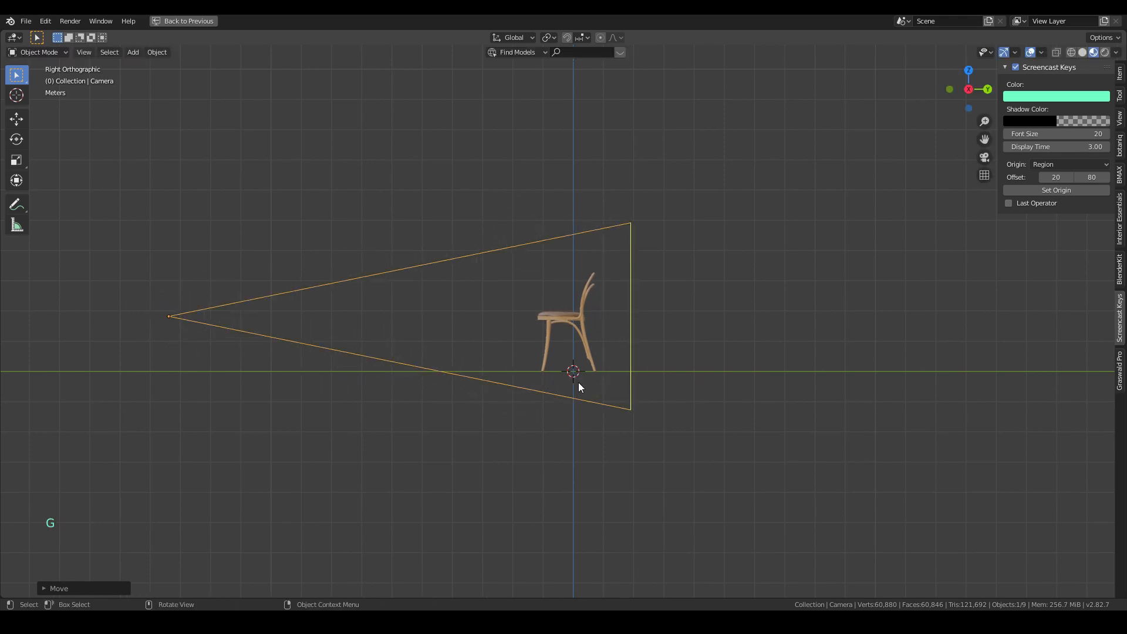
- Look through the camera, lower it so the chair sits higher in the frame, and restore the full editor layout
key(KP_1)
key(KP_0)
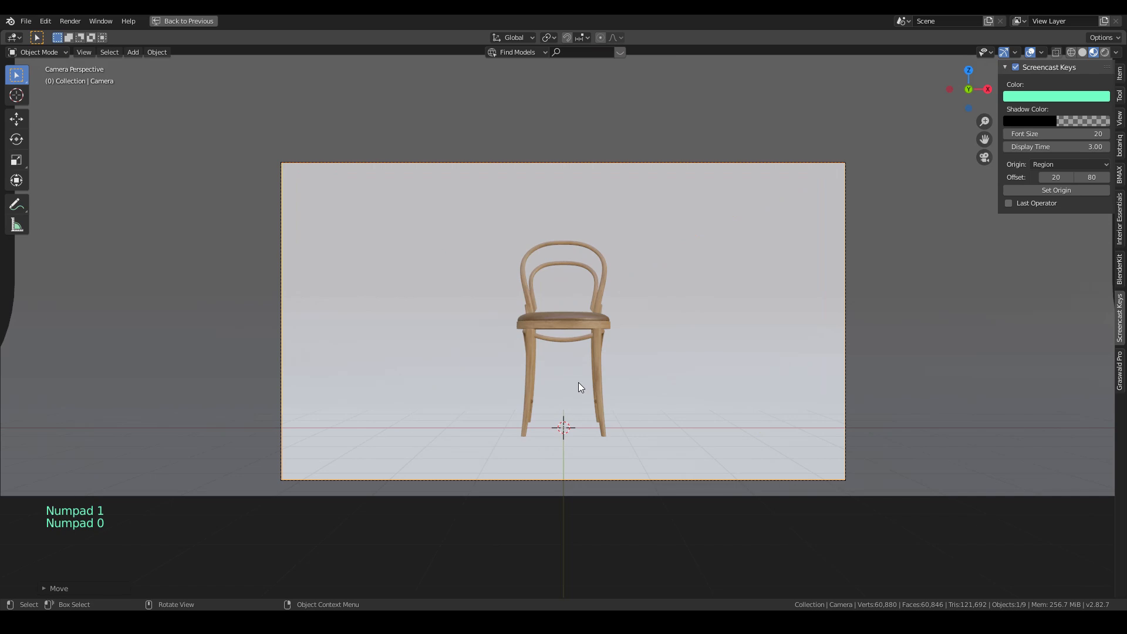
key(g)
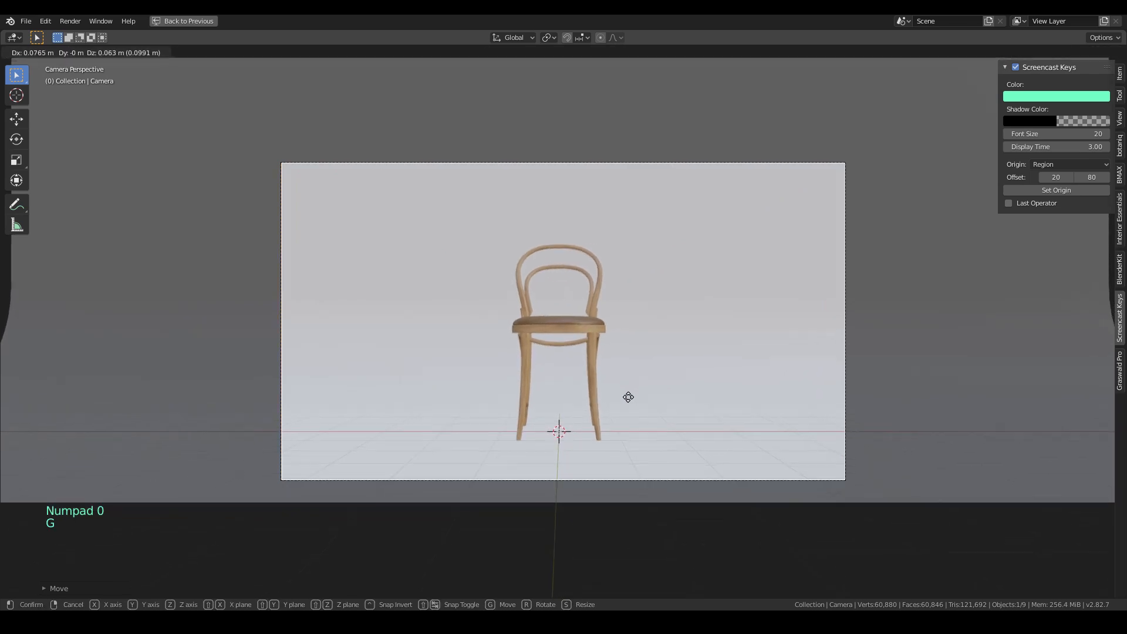
click(616, 516)
key(ctrl+space)
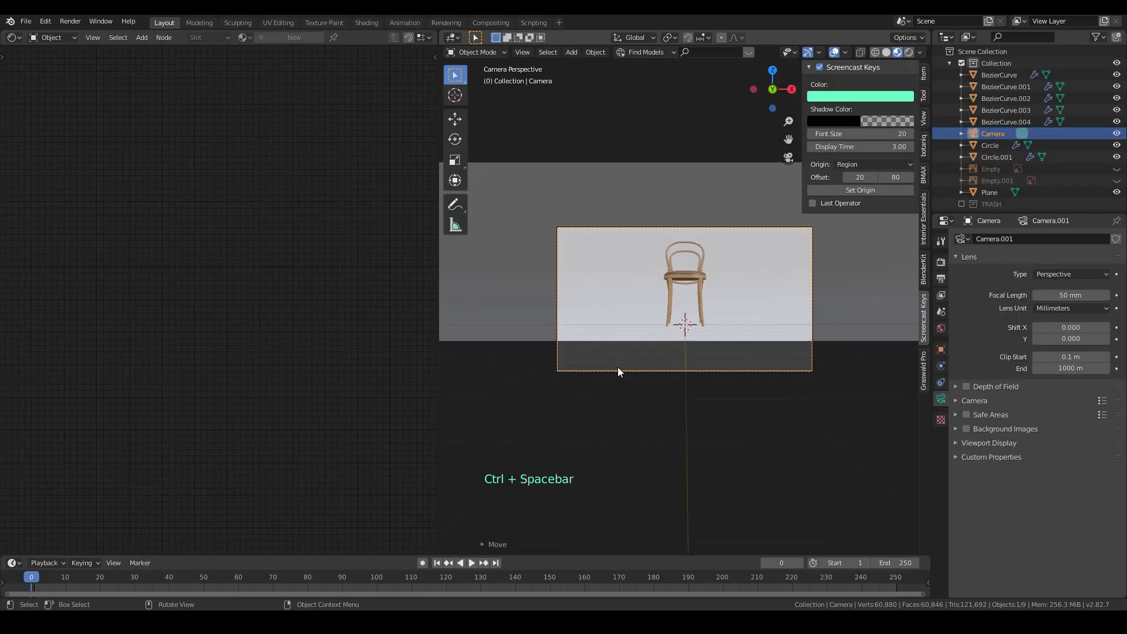
scroll(700, 335, up, 4)
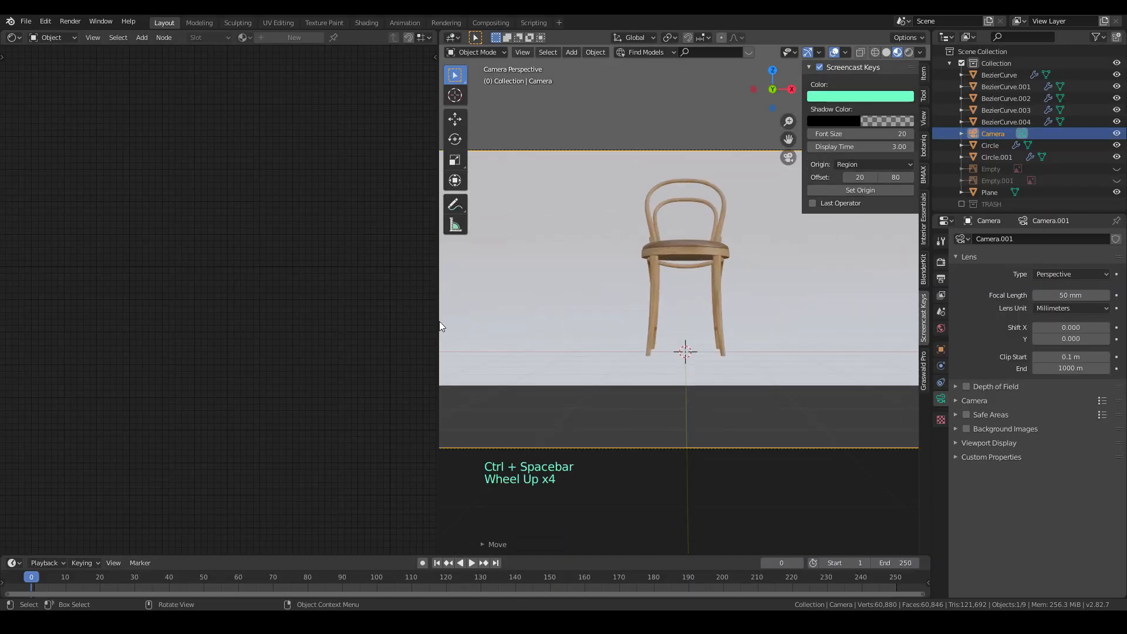
- Enlarge the 3D viewport, adjust the camera's height along Z and set its vertical lens shift to 0.072
drag(438, 322, 156, 305)
scroll(633, 392, down, 2)
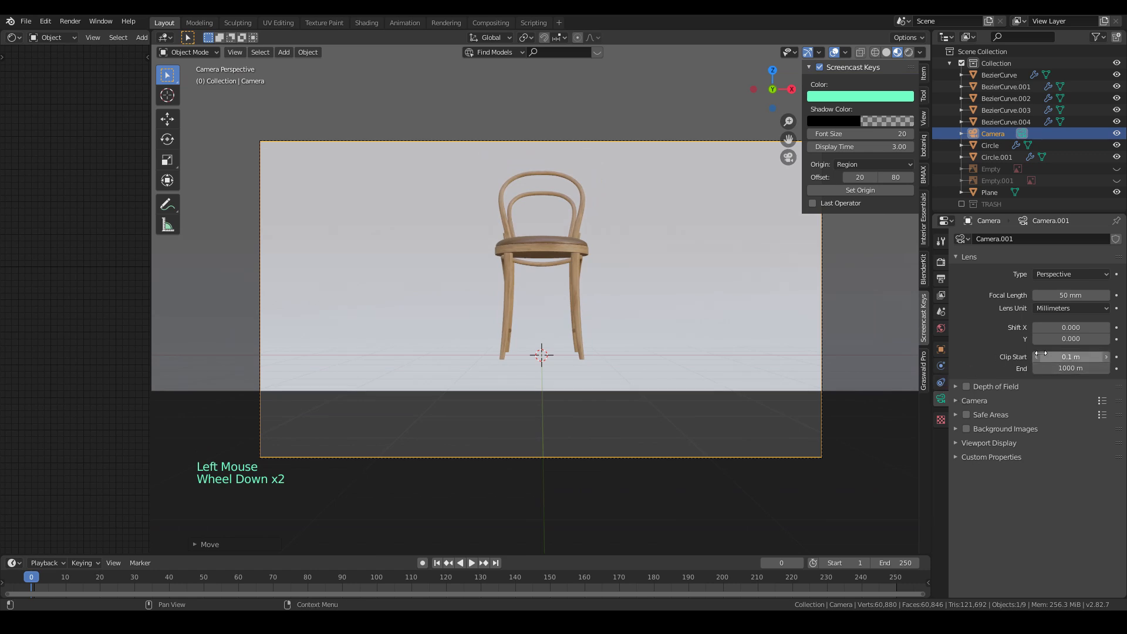
drag(1042, 338, 1069, 339)
key(g)
key(z)
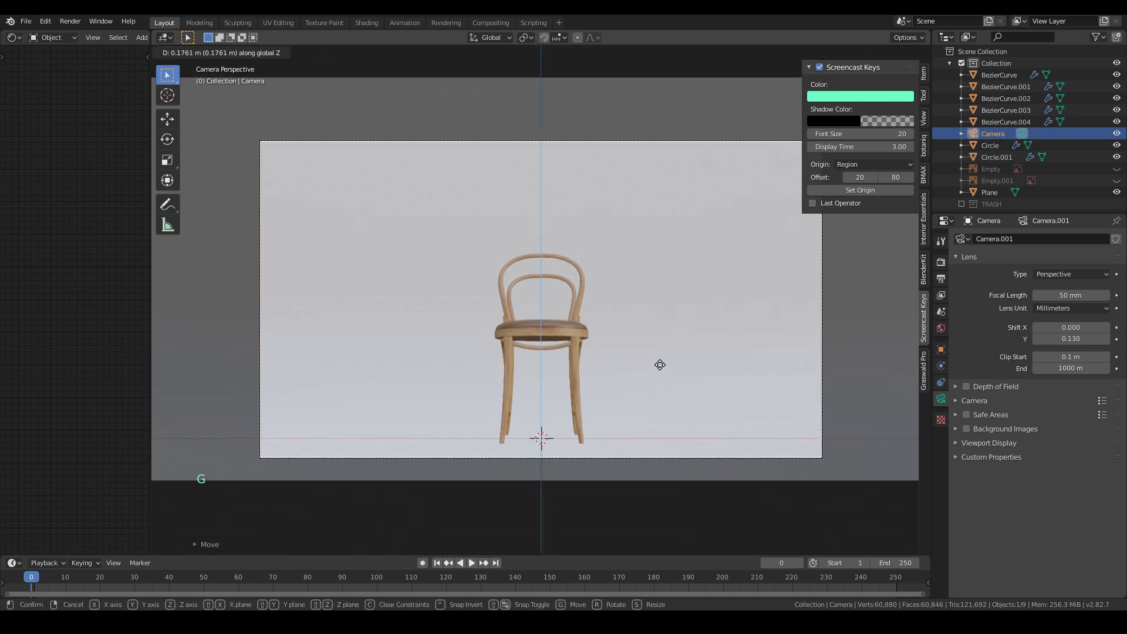
click(662, 328)
shift+drag(1072, 338, 1040, 339)
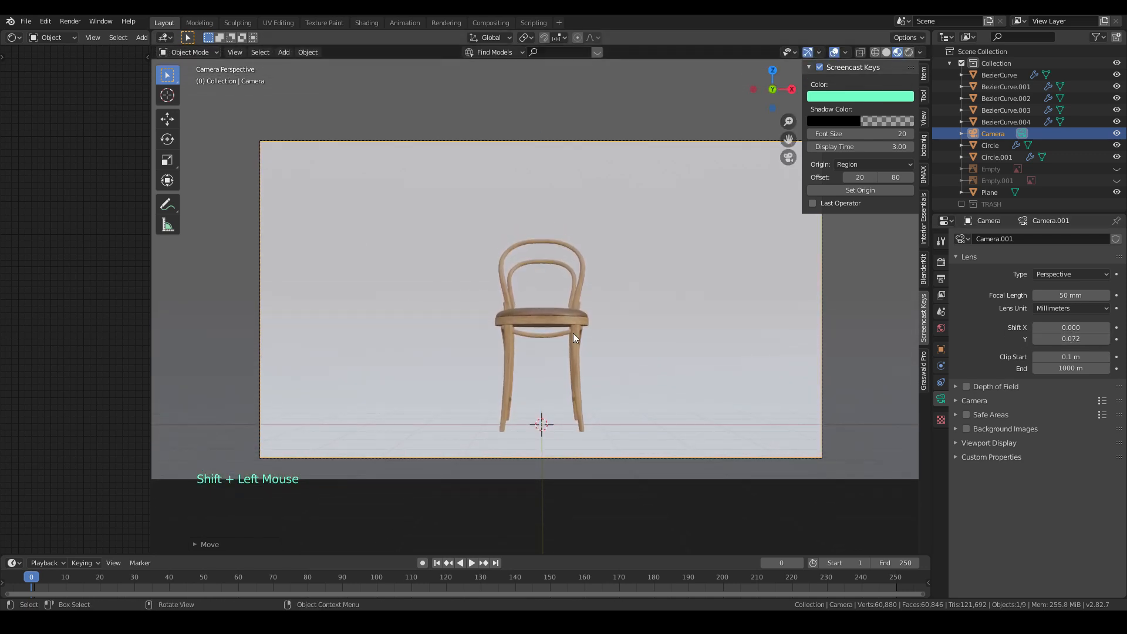
- Move the camera slightly closer to the chair and set its vertical lens shift to 0.049
key(g)
key(g)
key(g)
middle_click(637, 422)
click(636, 454)
shift+drag(1051, 339, 1030, 339)
click(692, 379)
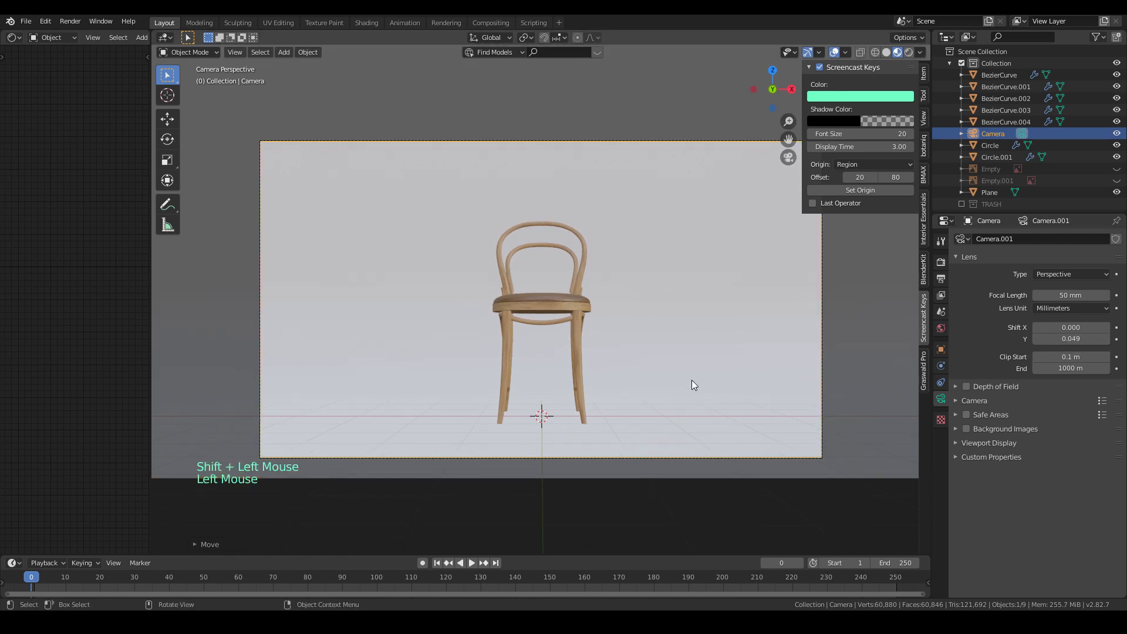
- Extend the backdrop's floor toward the camera by moving its front edge forward
right_click(662, 365)
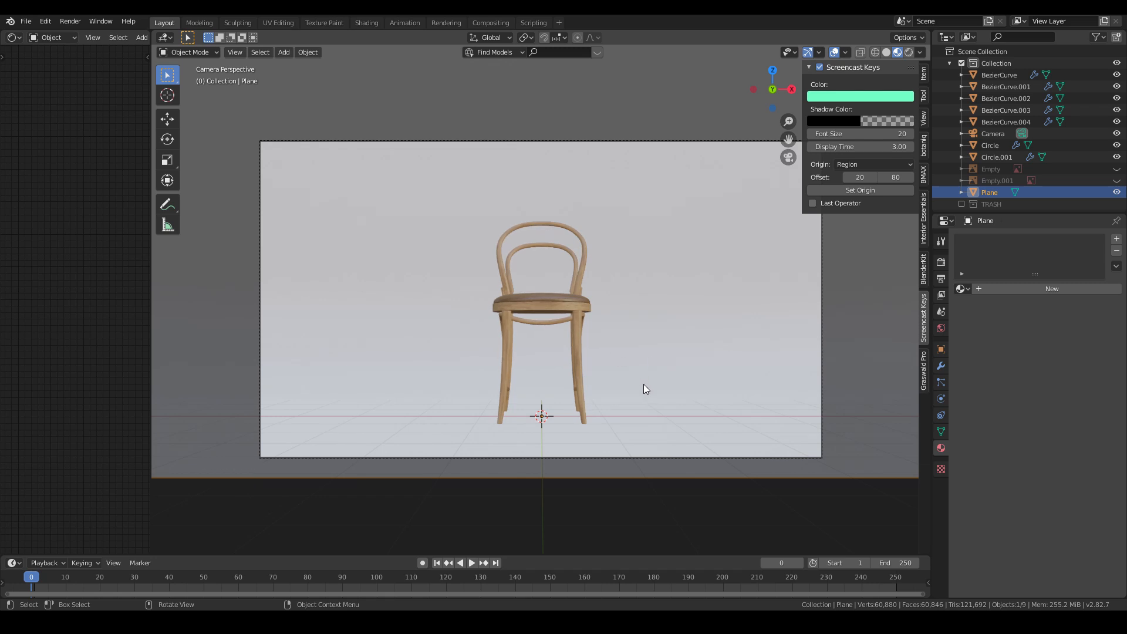
scroll(638, 389, down, 1)
middle_drag(638, 389, 633, 383)
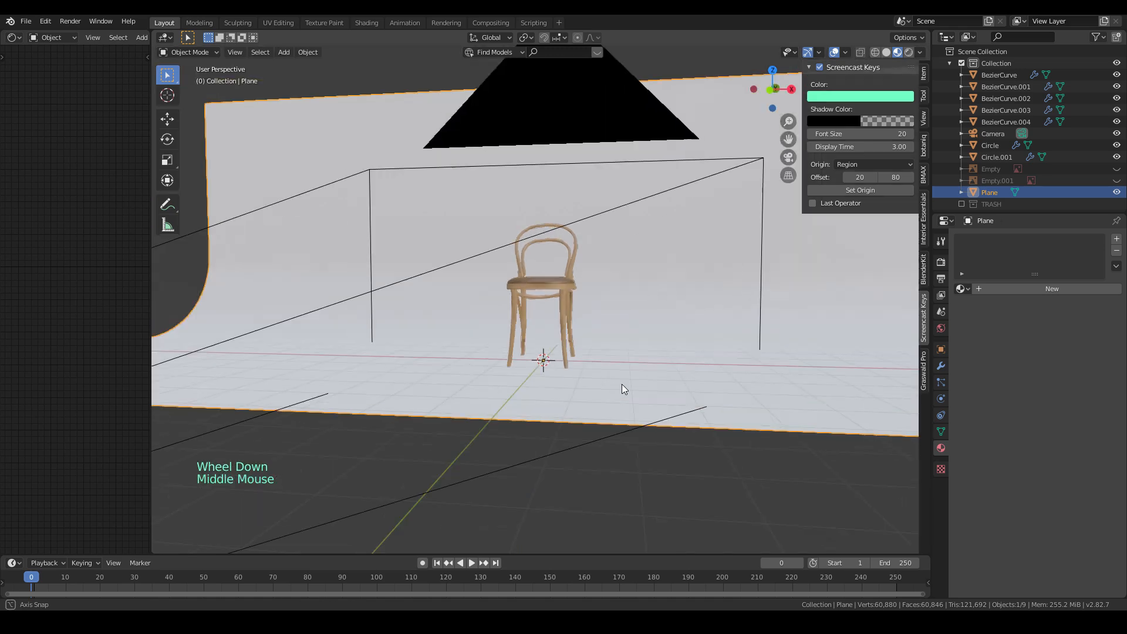
key(Tab)
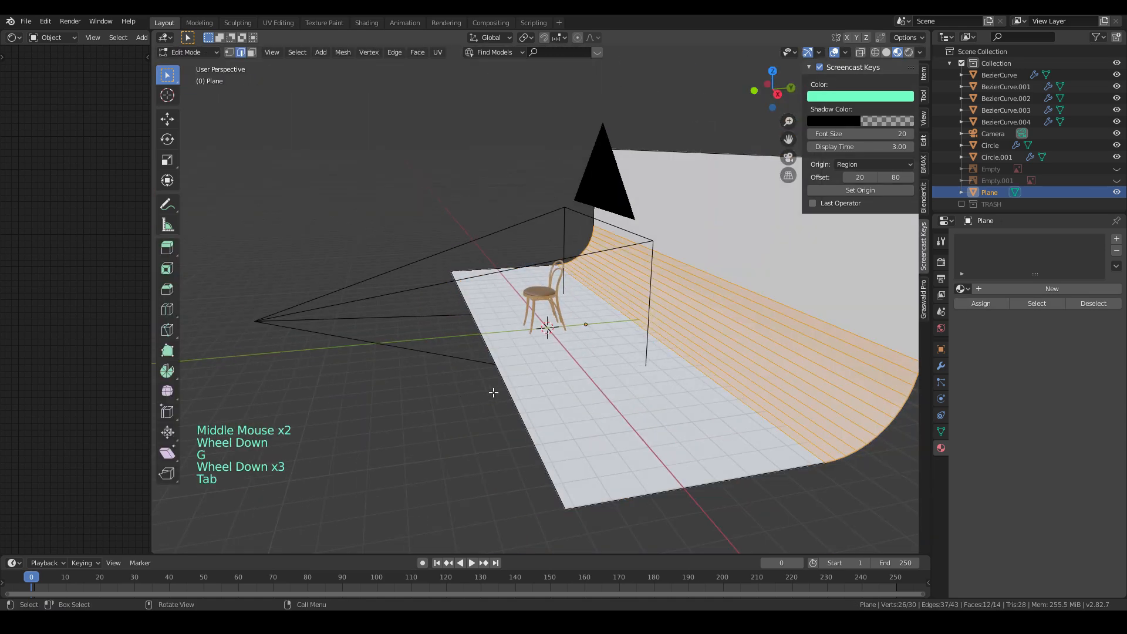
click(503, 387)
key(g)
key(Tab)
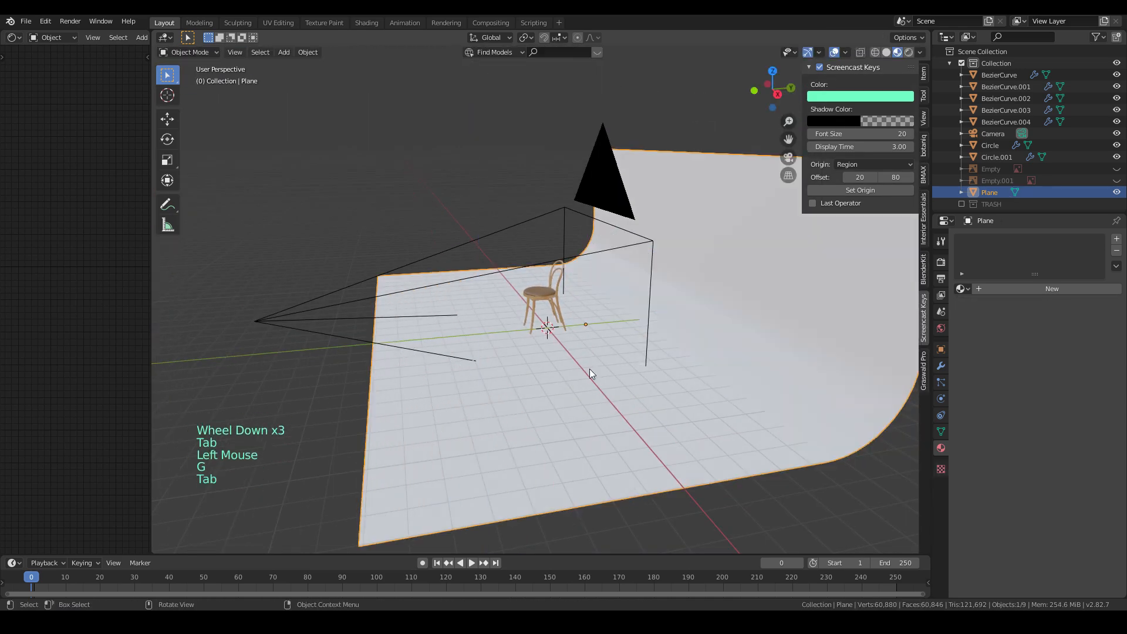
- Look through the camera in Rendered shading and set the render engine to Cycles with GPU Compute
key(KP_0)
key(z)
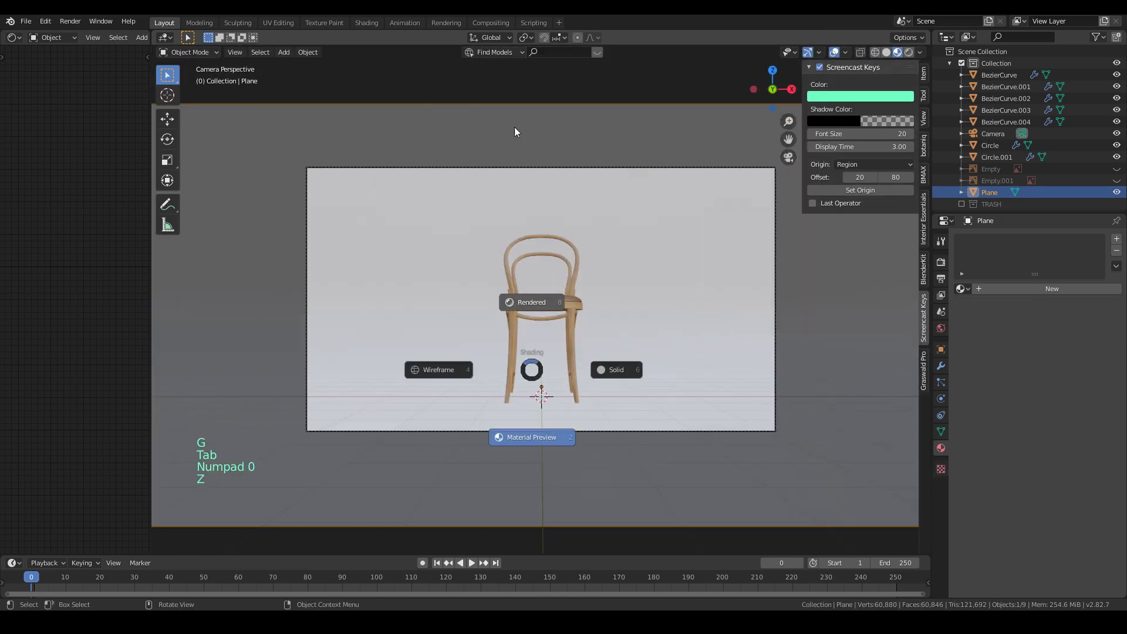
click(941, 262)
click(1051, 240)
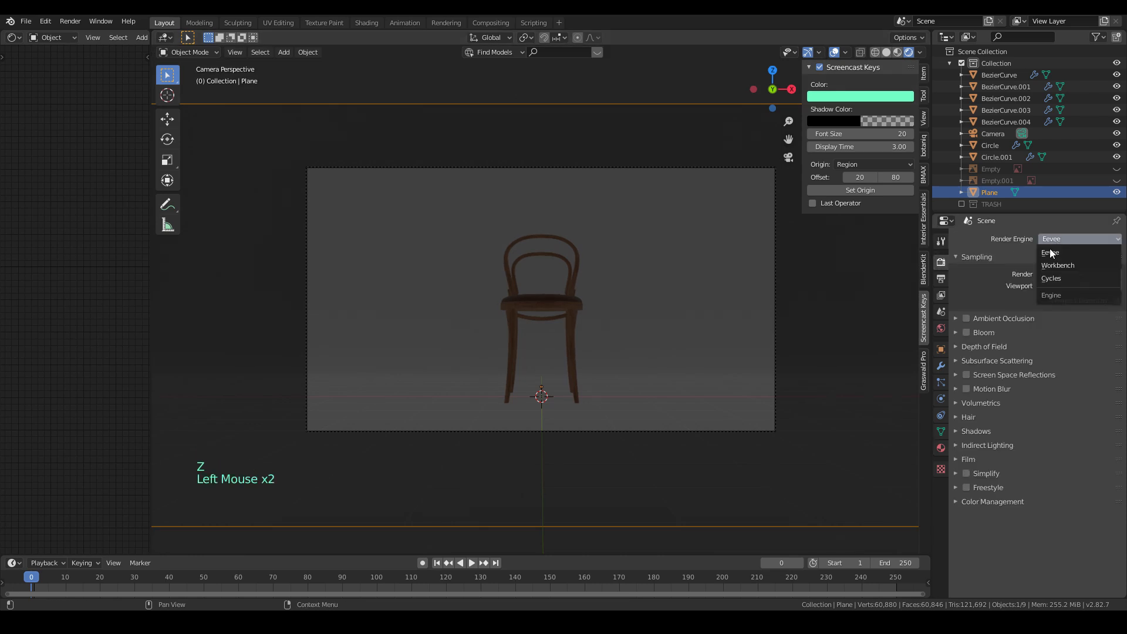
click(1050, 278)
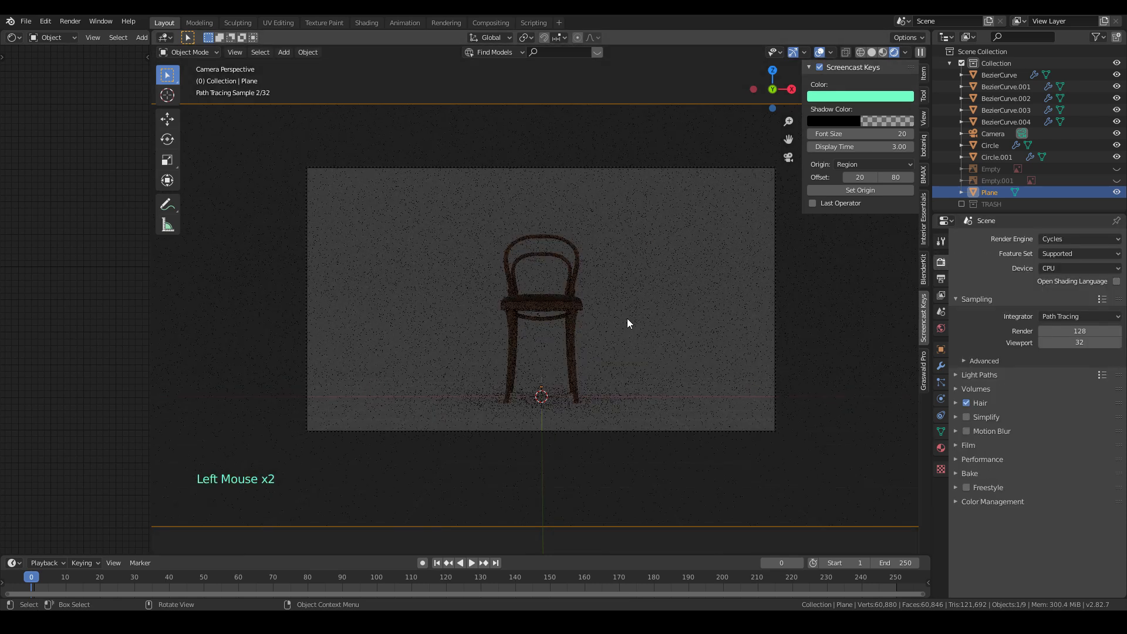
key(shift)
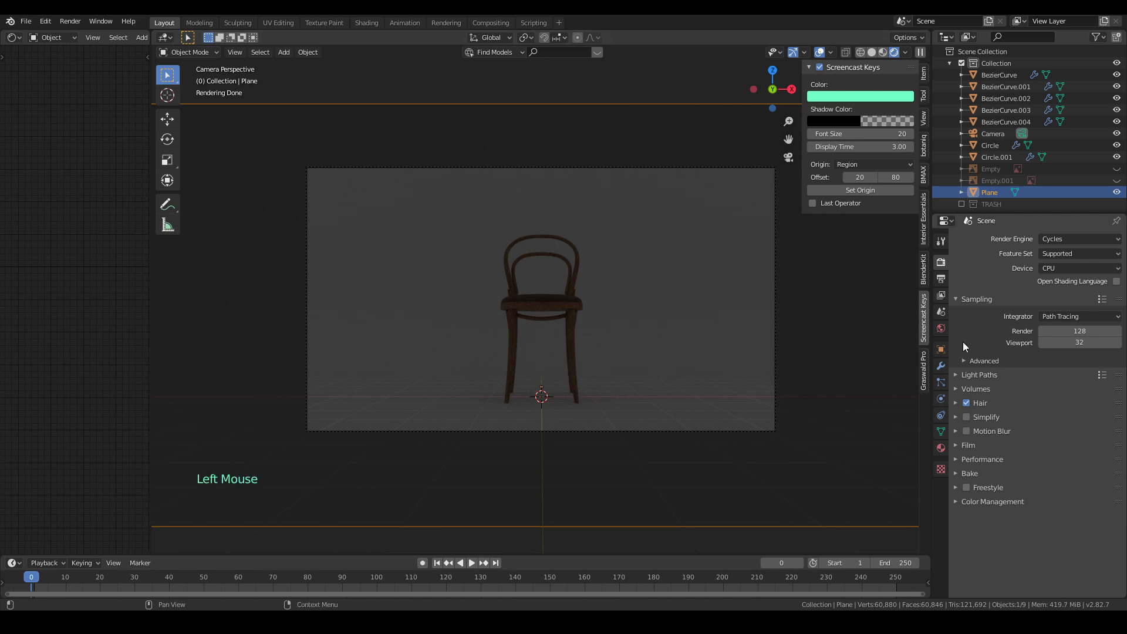
click(1069, 268)
click(1059, 290)
scroll(531, 453, up, 2)
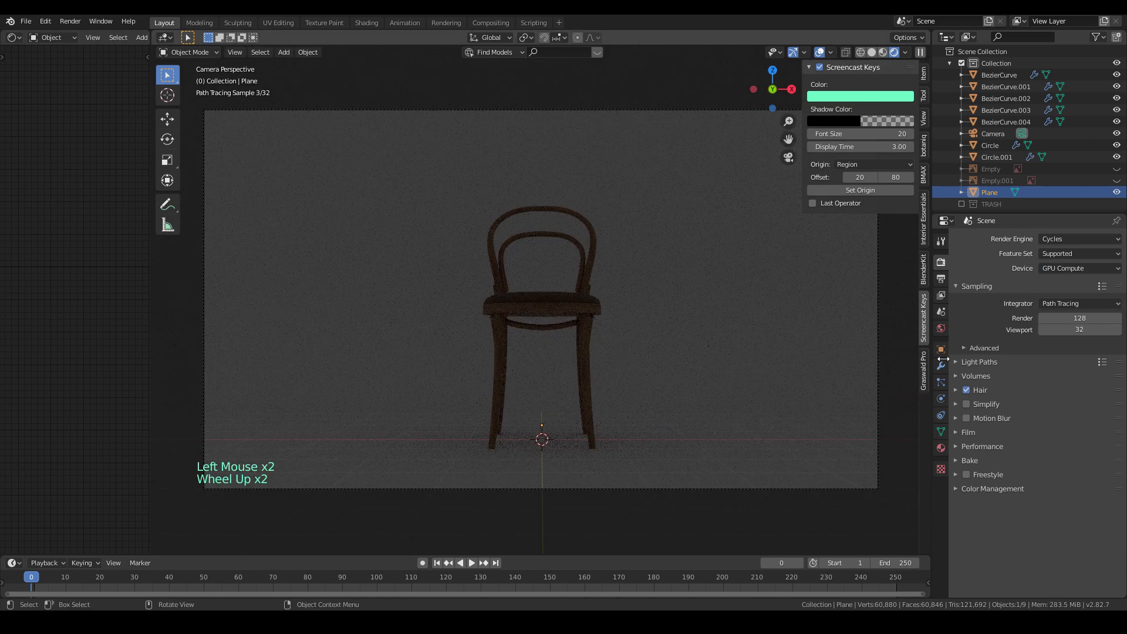
- Set the world background color to black
click(941, 330)
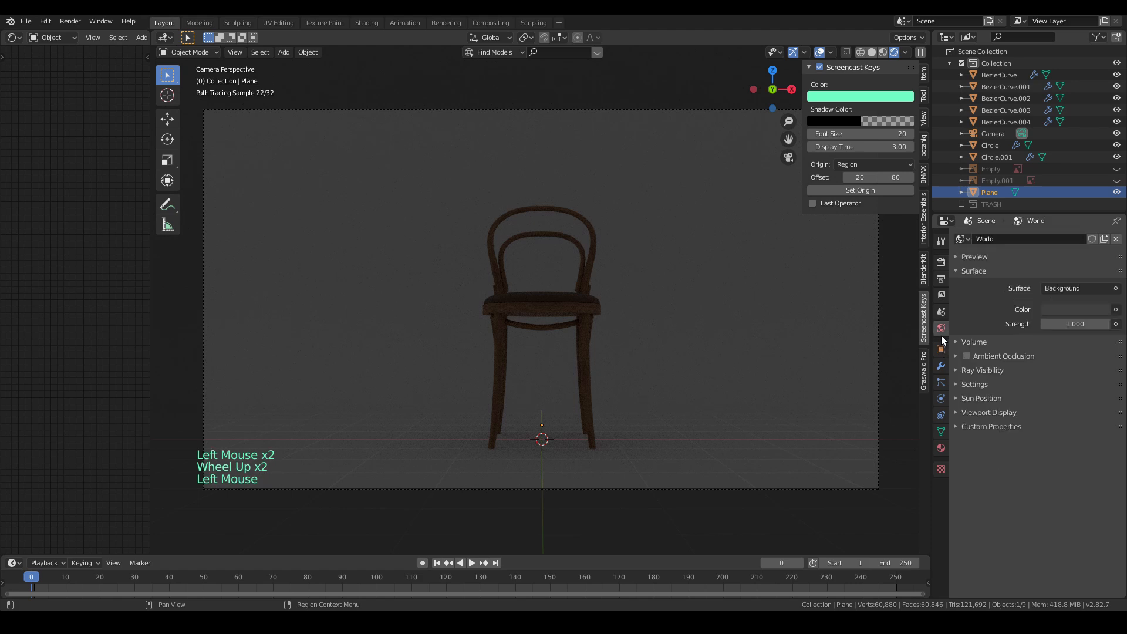
click(1072, 310)
drag(1108, 202, 1106, 230)
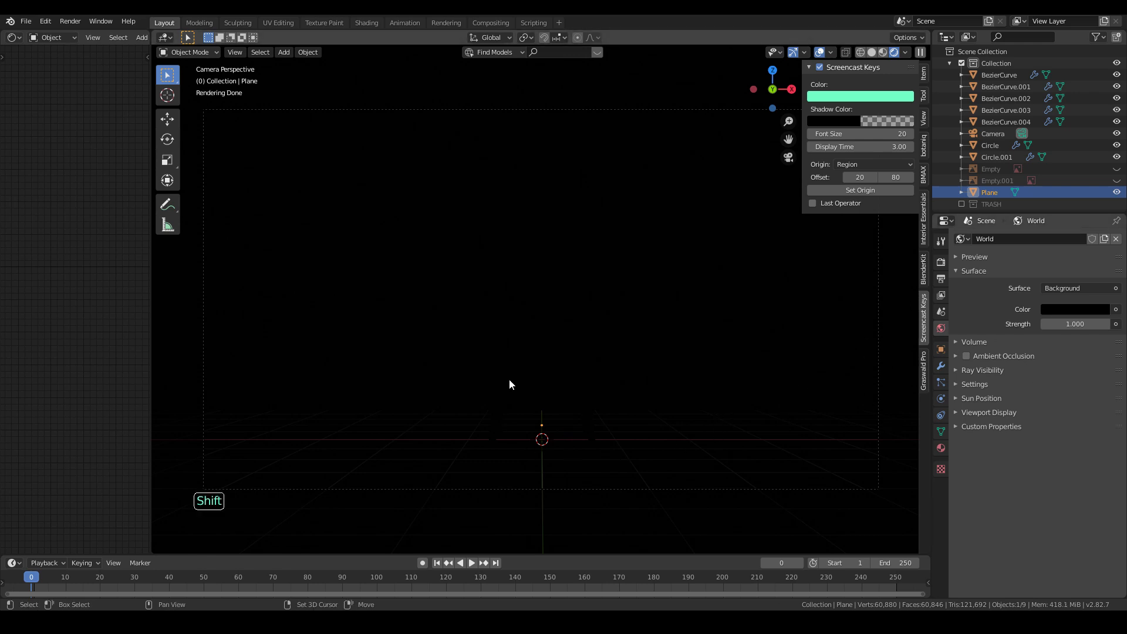
- Add an area light and raise it about 4.67 m along Z above the chair
key(shift+a)
mouse_move(476, 351)
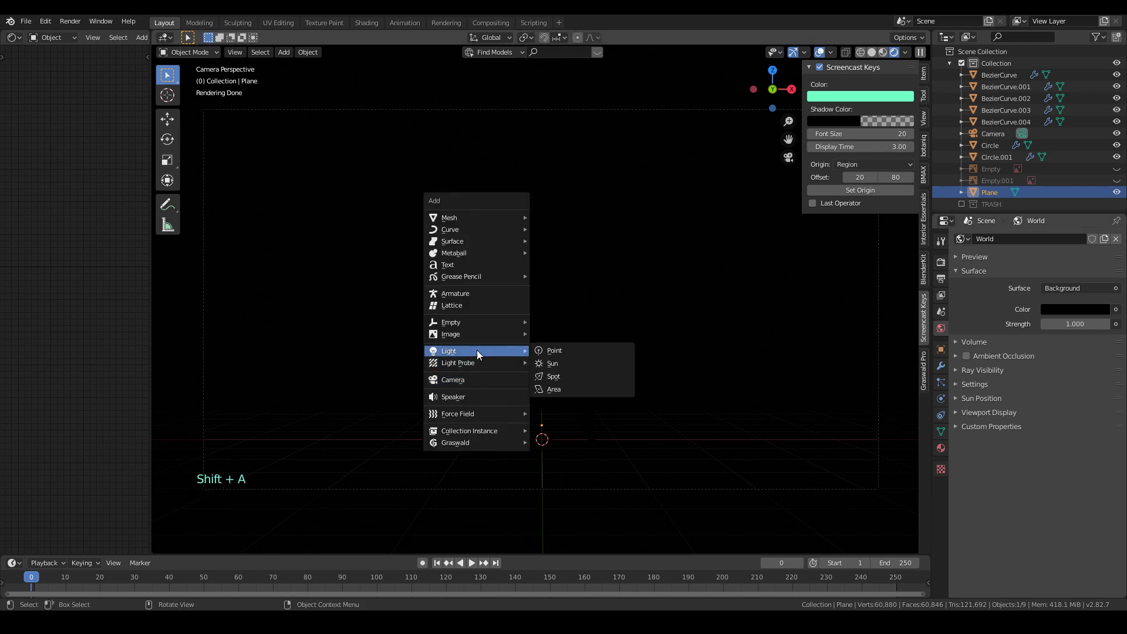
click(560, 388)
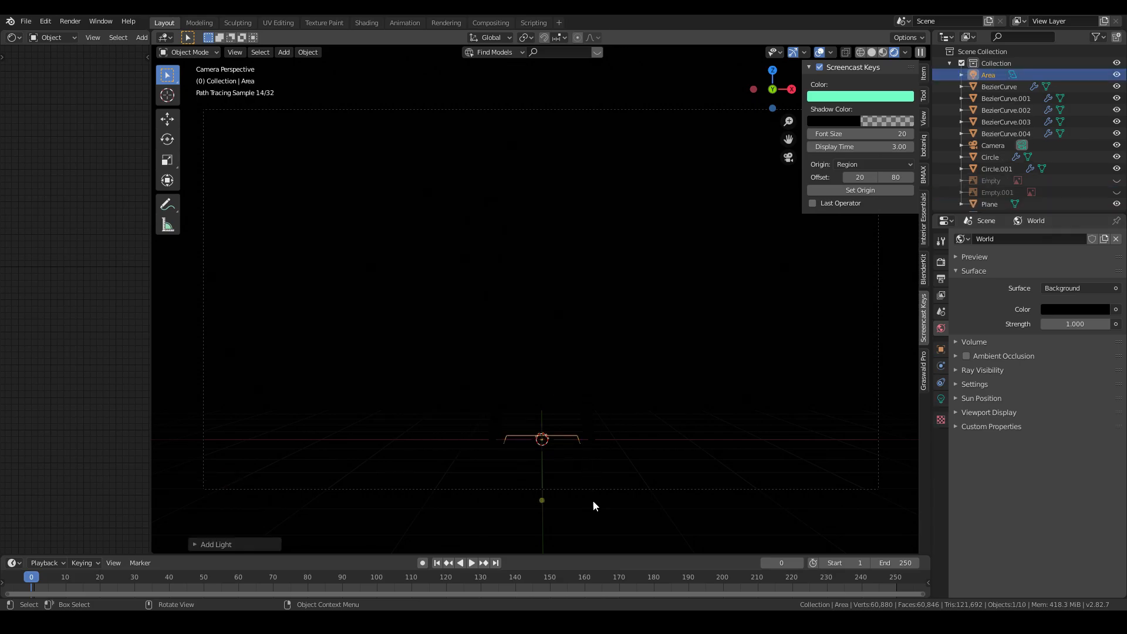
key(g)
key(z)
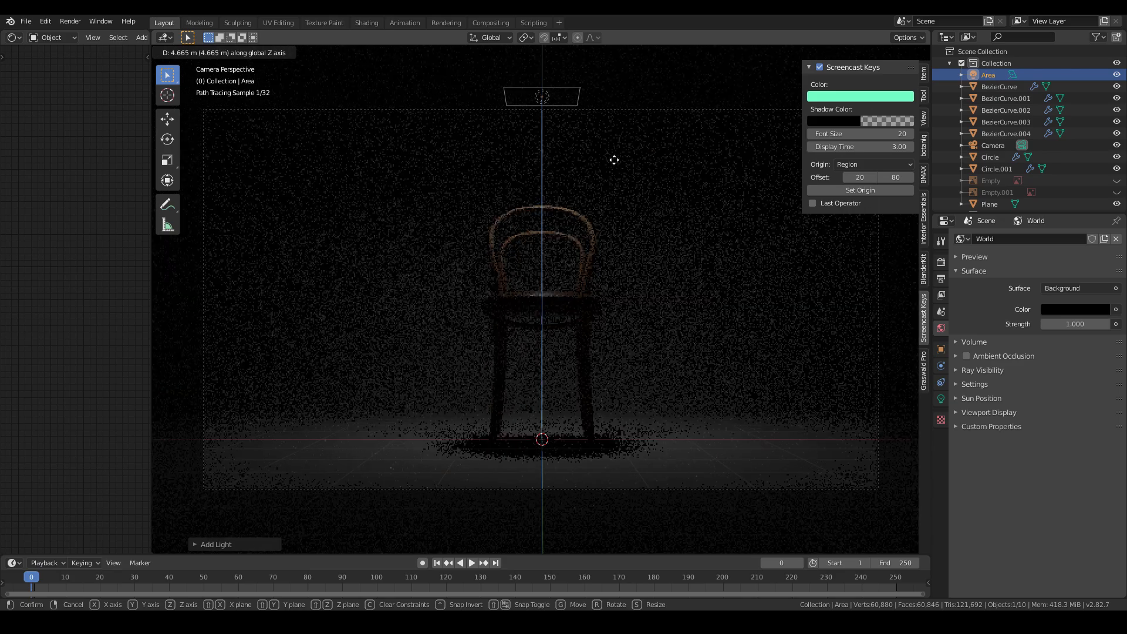
click(614, 160)
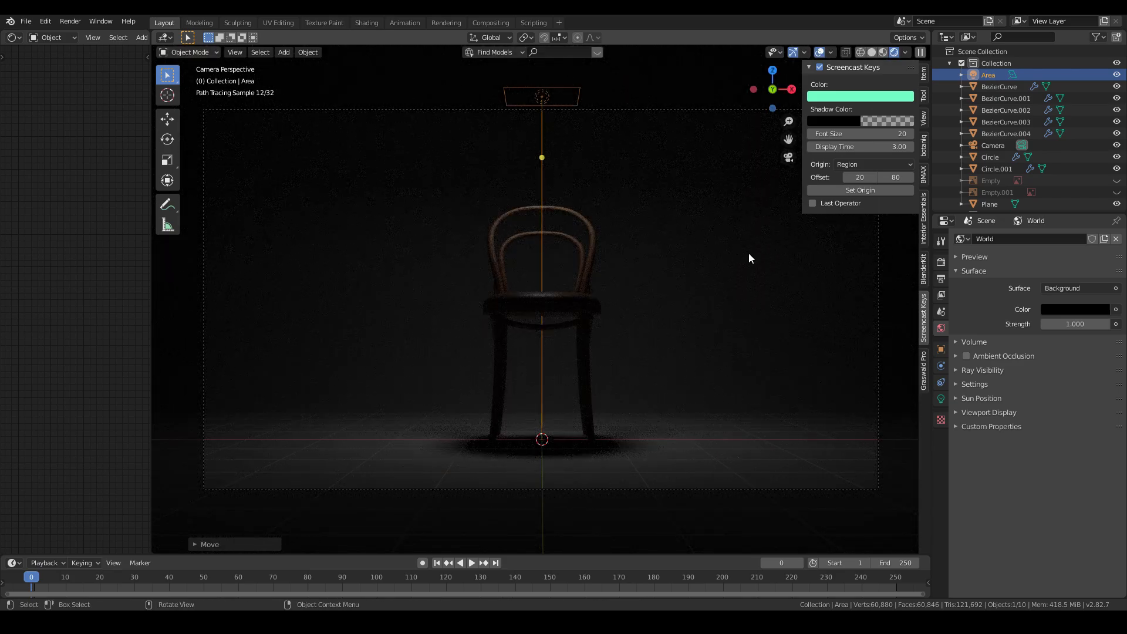
- Select all the chair's parts without the backdrop, light or camera, making the outer back frame the active object
click(542, 322)
click(465, 209)
drag(446, 182, 675, 486)
ctrl+drag(713, 193, 391, 194)
ctrl+drag(499, 115, 459, 116)
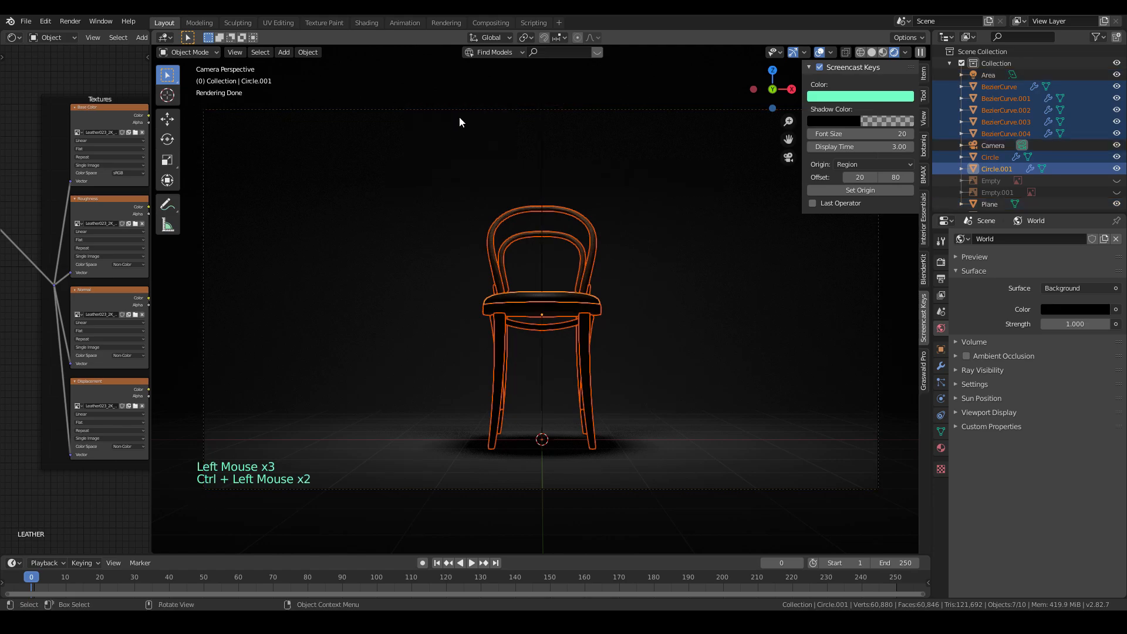
scroll(559, 299, down, 1)
middle_drag(560, 299, 599, 235)
scroll(558, 320, up, 4)
scroll(598, 235, down, 1)
shift+click(599, 234)
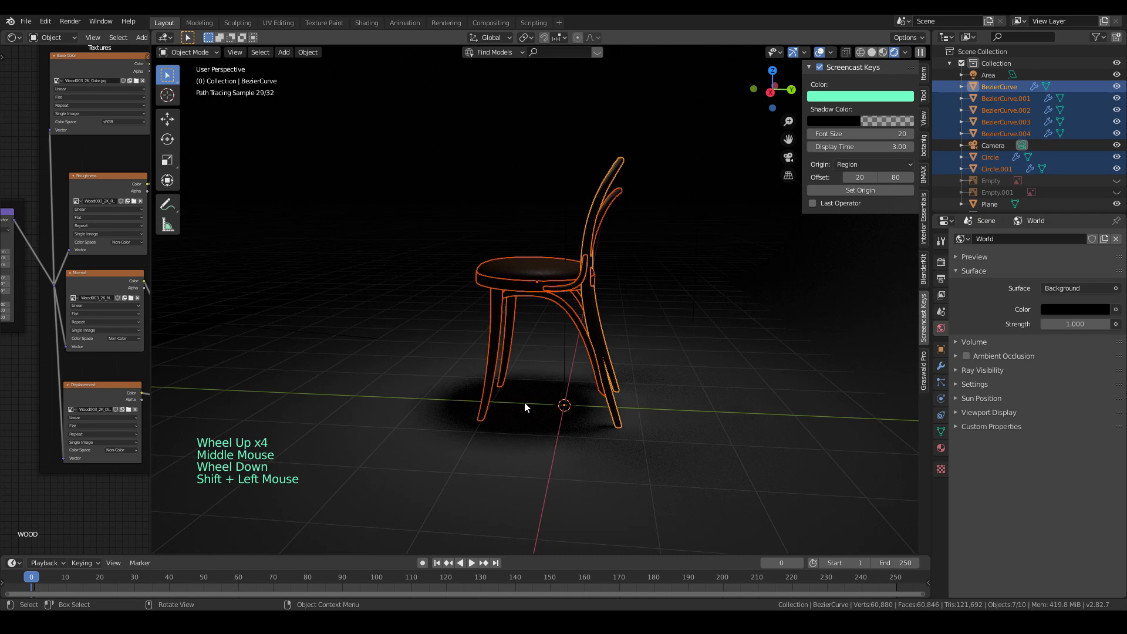
- In the side view, show the object dimensions and scale the whole chair down until its back frame is about 0.863 m high
key(KP_1)
key(KP_3)
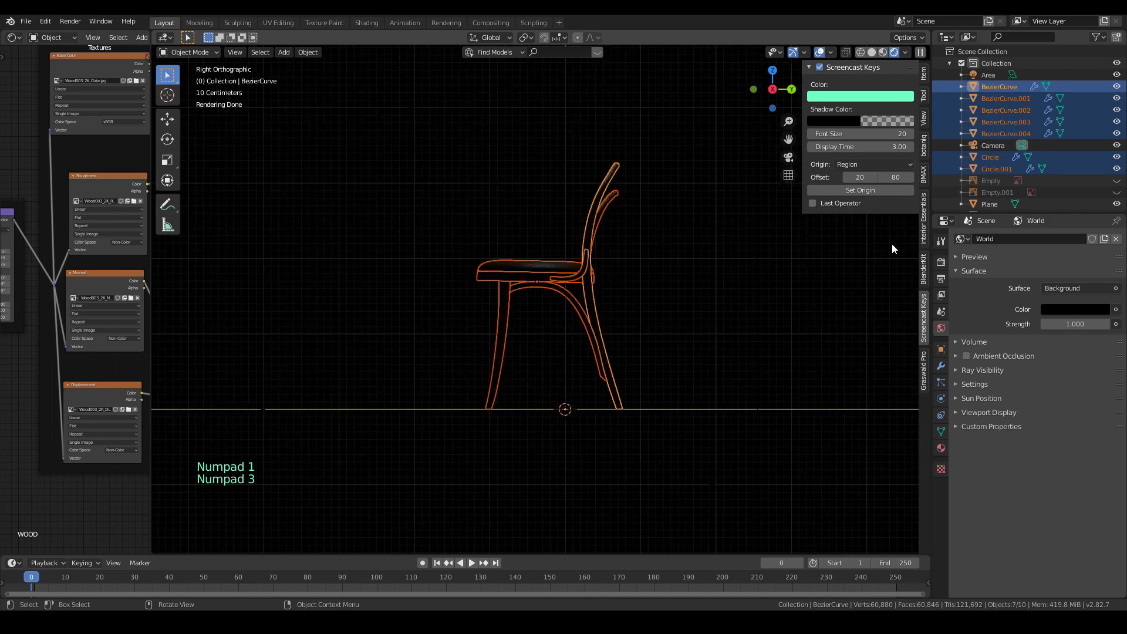
click(925, 78)
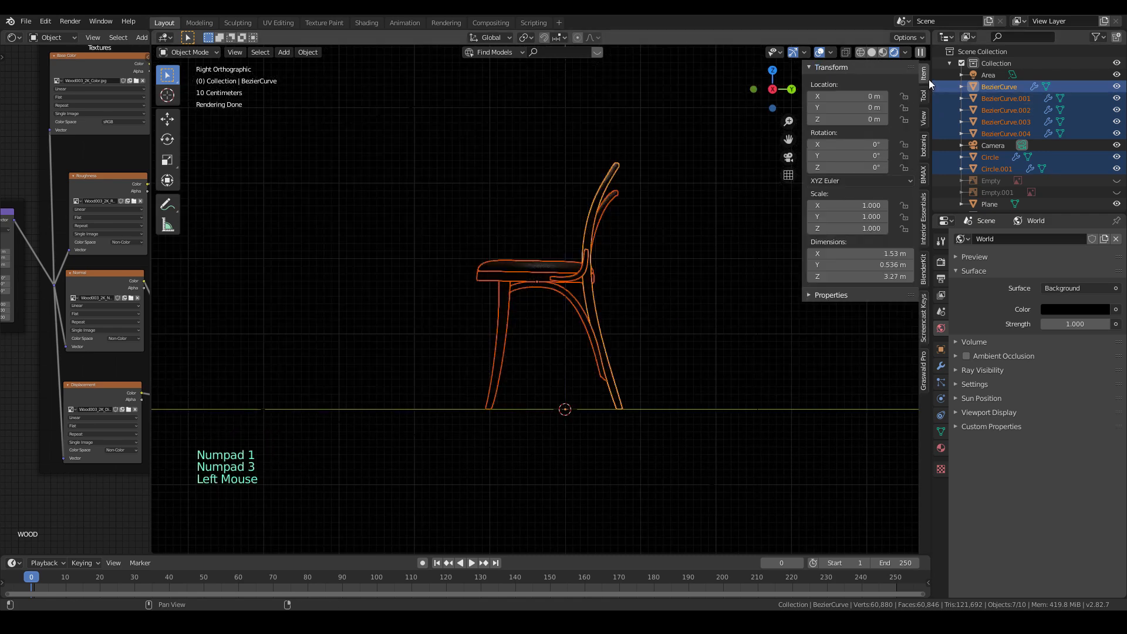
click(881, 279)
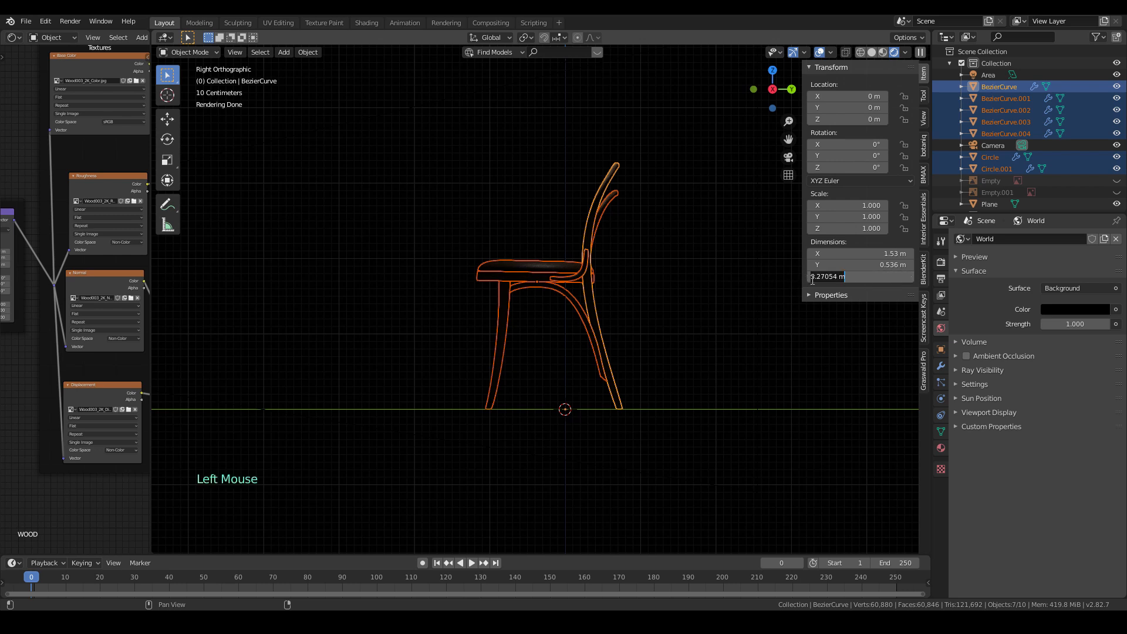
key(Return)
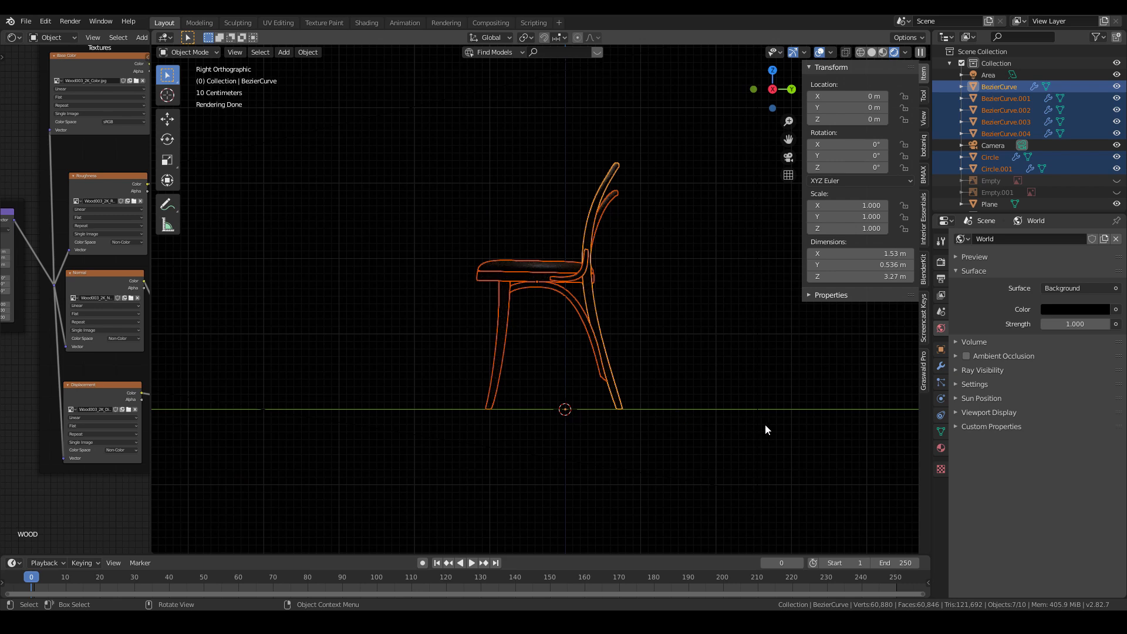
scroll(667, 390, up, 2)
shift+middle_drag(667, 390, 654, 406)
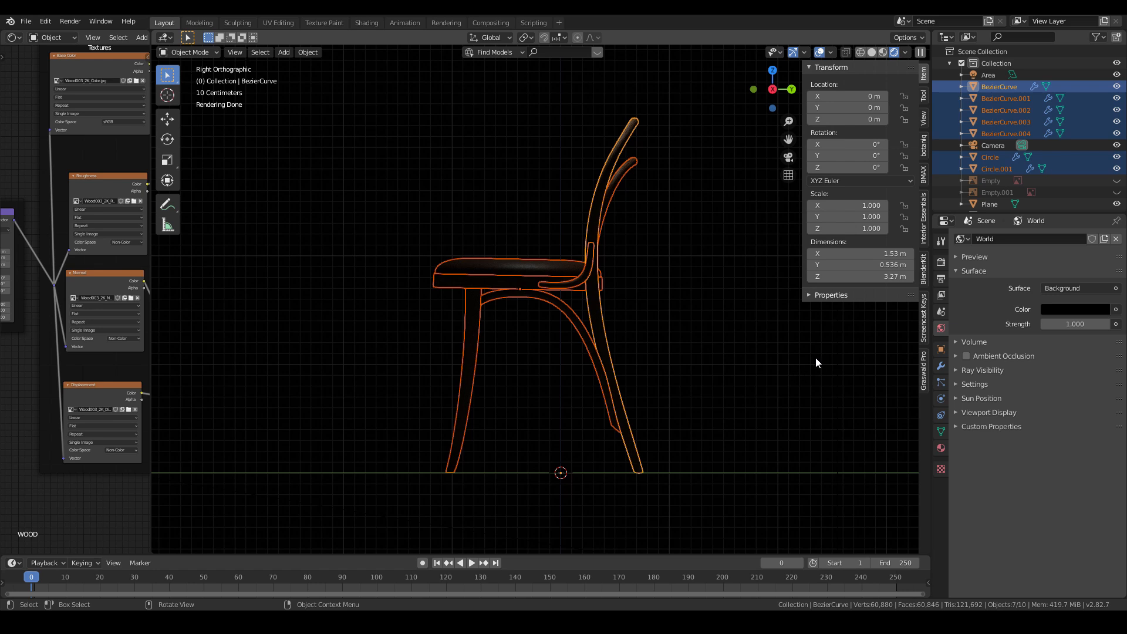
key(s)
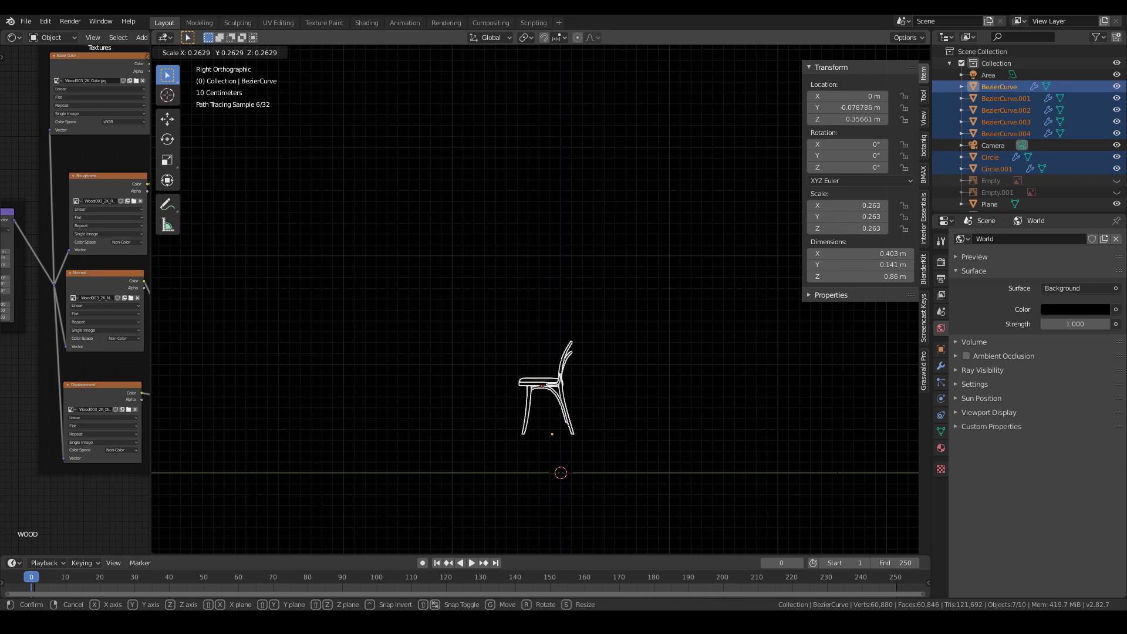
click(657, 420)
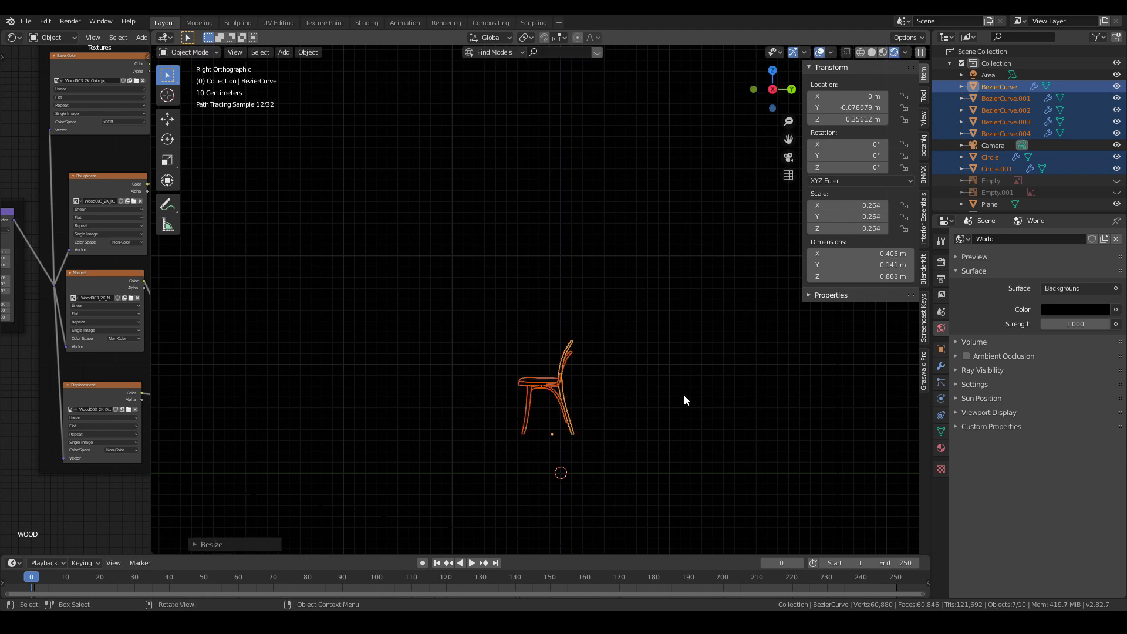
- Switch to Solid shading and move the scaled chair down to the world origin in the side view
scroll(590, 461, up, 4)
shift+middle_drag(588, 478, 549, 196)
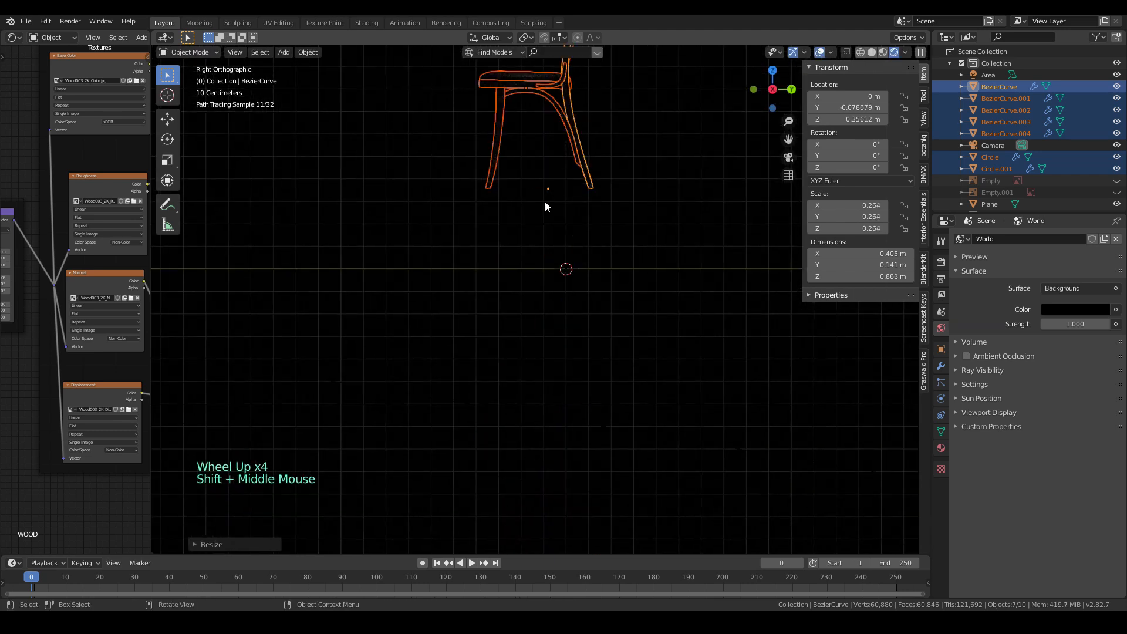
key(z)
scroll(581, 244, up, 2)
scroll(580, 247, down, 4)
middle_drag(579, 247, 636, 256)
key(KP_3)
key(g)
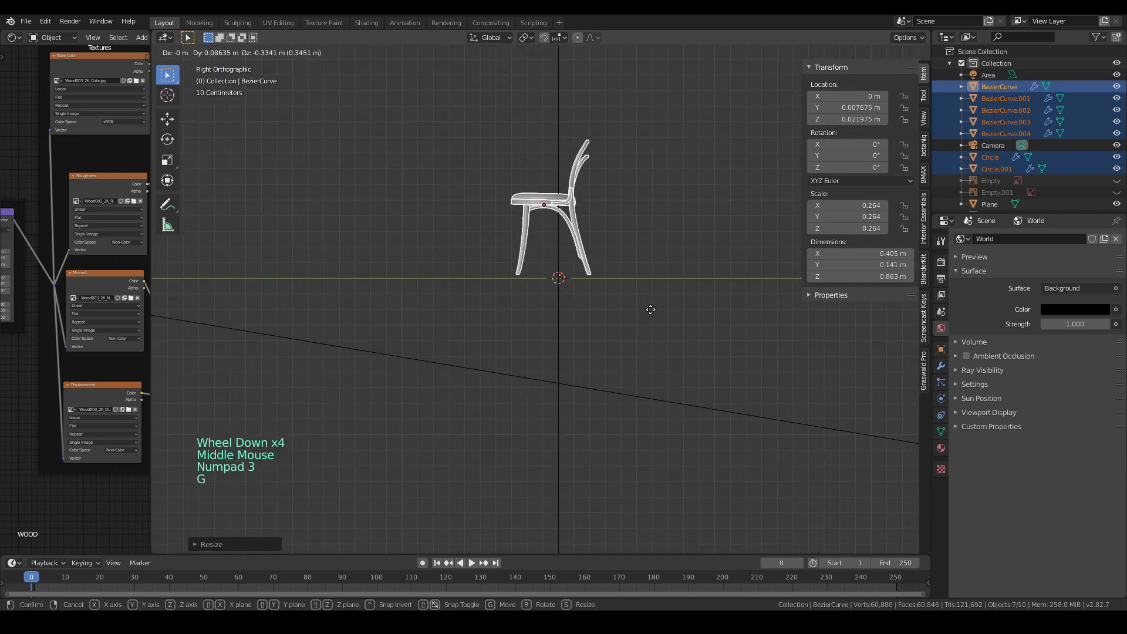
click(642, 309)
- Fine-tune the chair's height along Z so its feet rest exactly on the ground line
scroll(576, 270, up, 12)
key(g)
key(z)
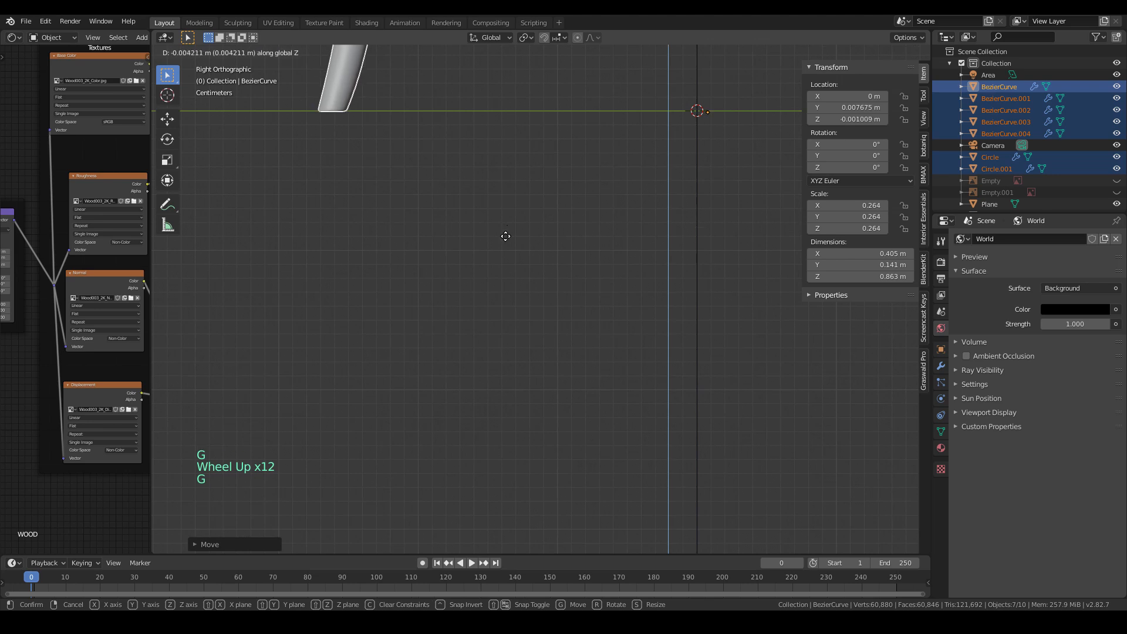
click(506, 234)
- Lower the area light to about 1.22 m, just above the scaled chair
key(KP_1)
scroll(509, 239, down, 6)
key(KP_0)
click(521, 140)
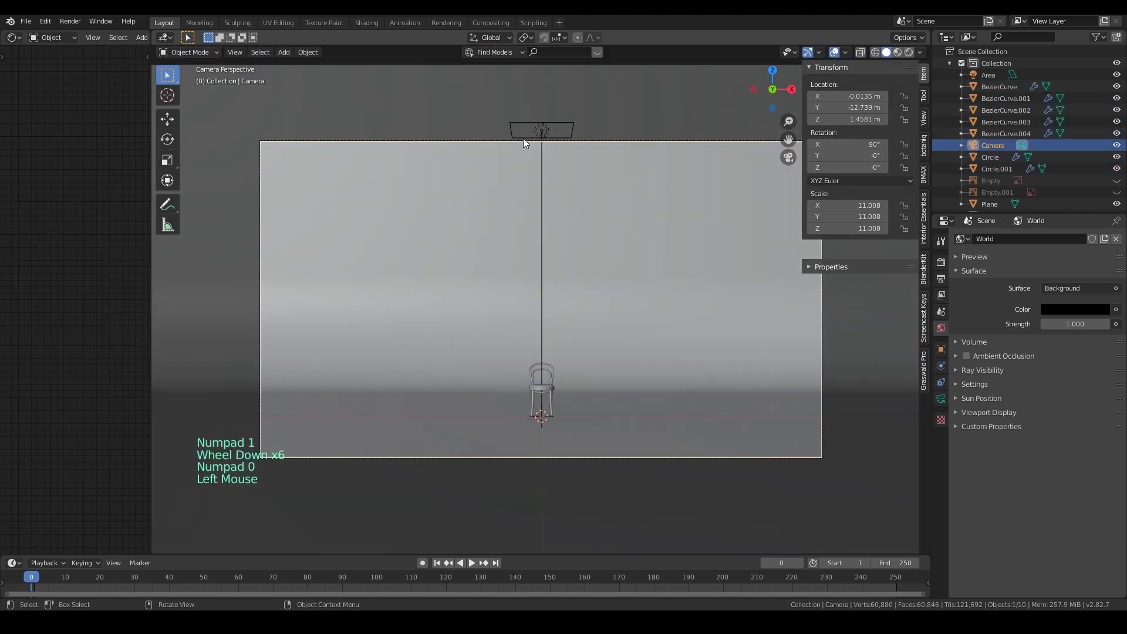
click(520, 140)
key(g)
click(556, 143)
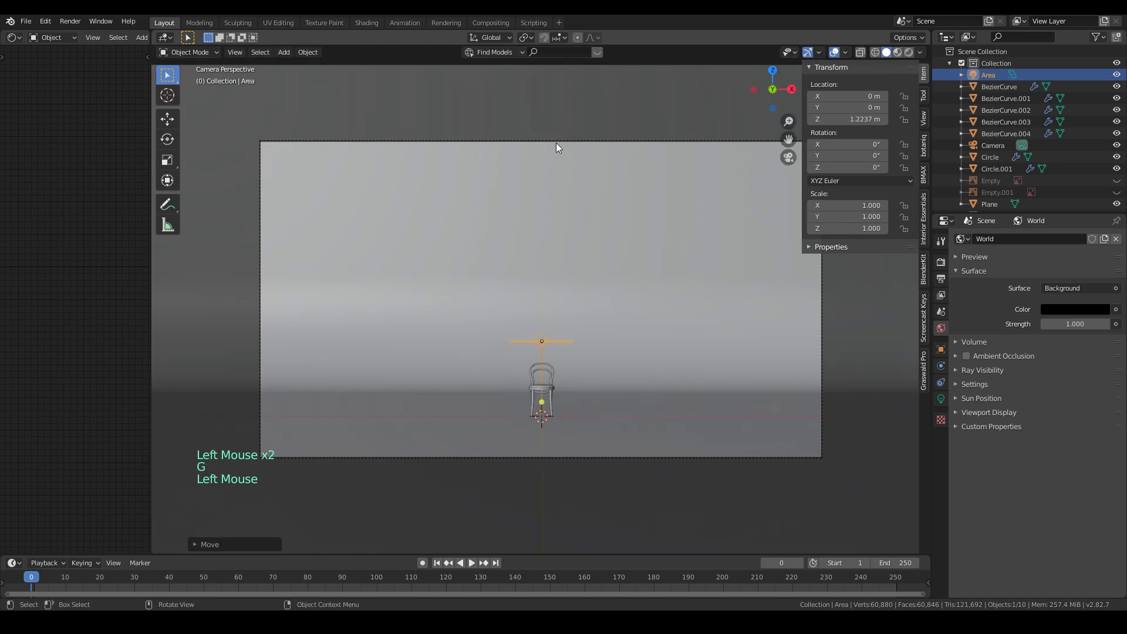
- Move the camera to about Y -3.33 m and Z 0.42 m so the whole scaled chair is framed
key(g)
click(601, 150)
key(g)
key(z)
click(600, 271)
key(g)
middle_click(601, 278)
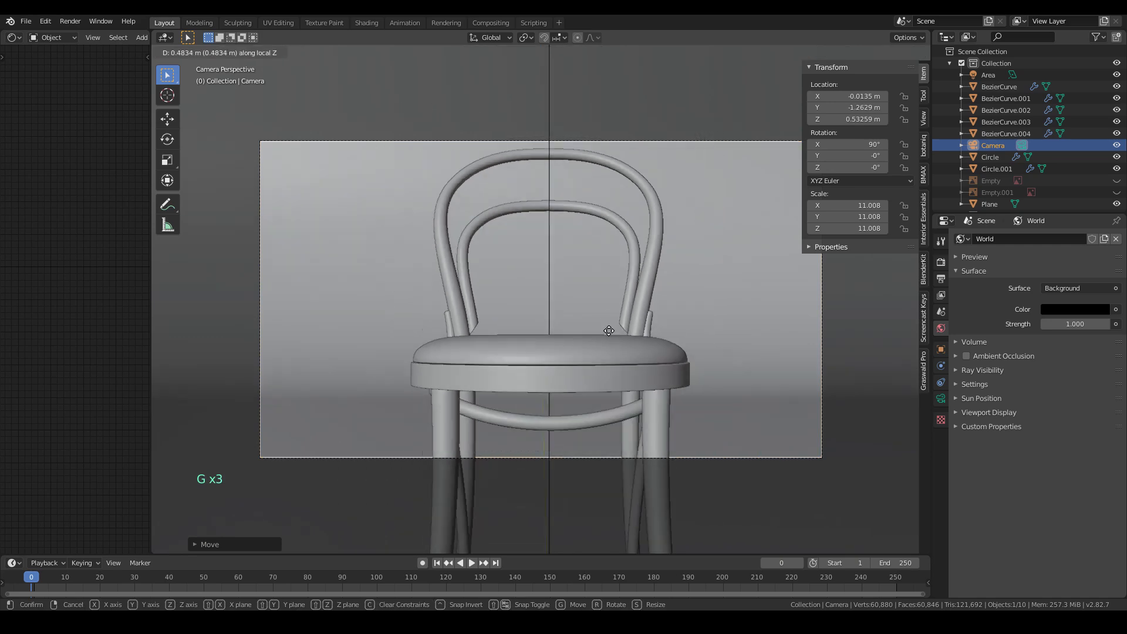
click(614, 375)
key(g)
middle_click(615, 384)
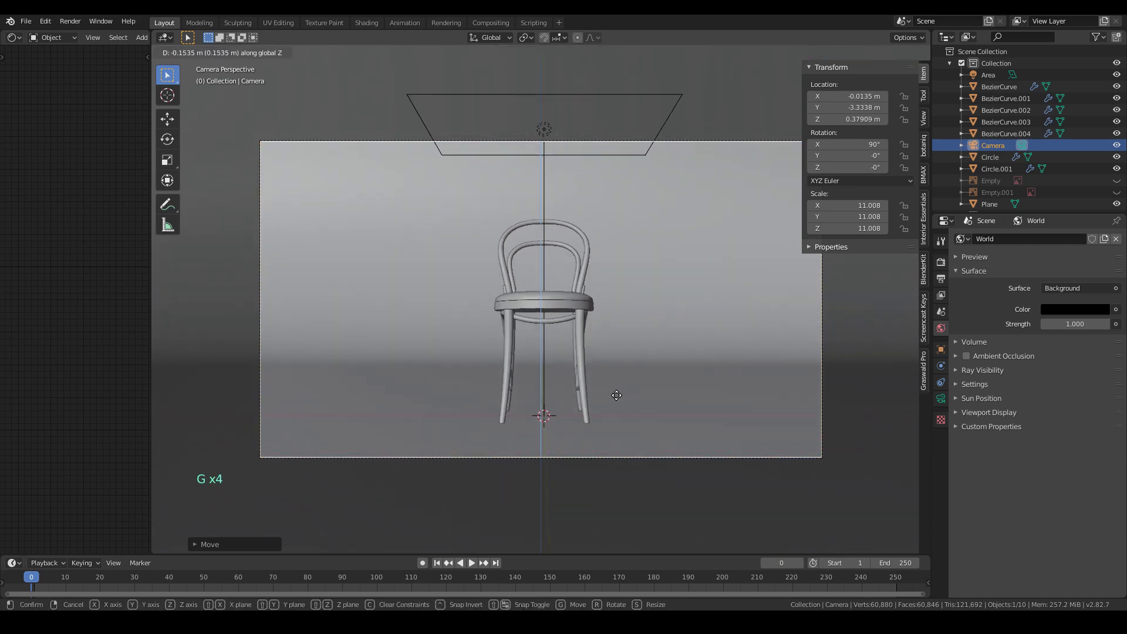
click(618, 390)
- Preview the framed chair in Rendered shading through the camera
key(z)
click(618, 131)
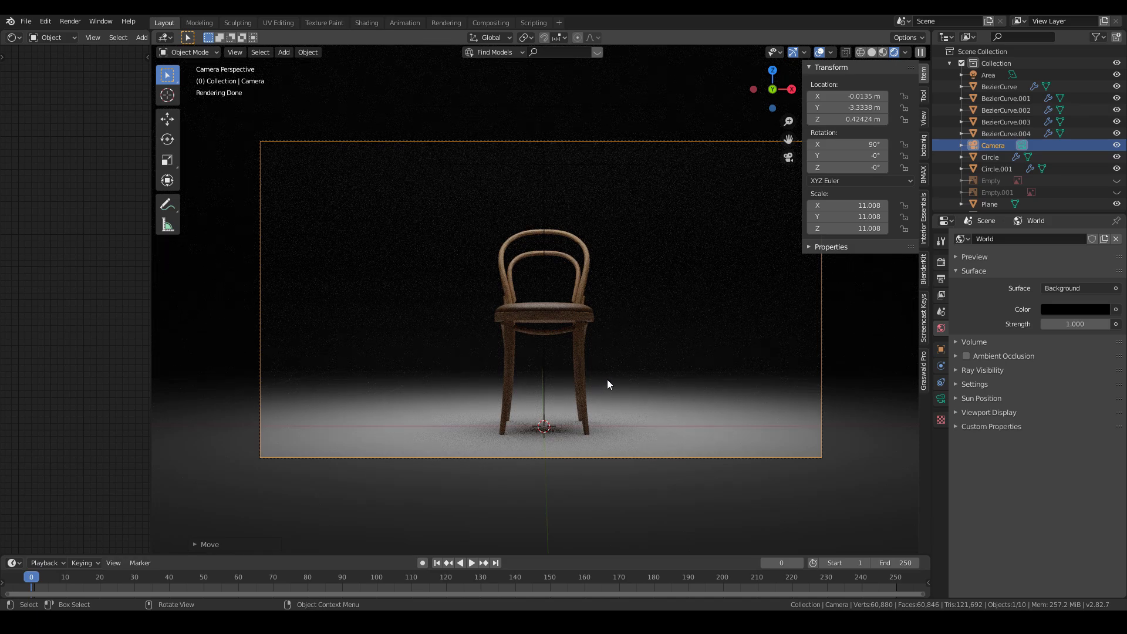
mouse_move(624, 381)
middle_down()
mouse_move(579, 388)
mouse_move(561, 410)
mouse_move(621, 389)
middle_up()
key(KP_0)
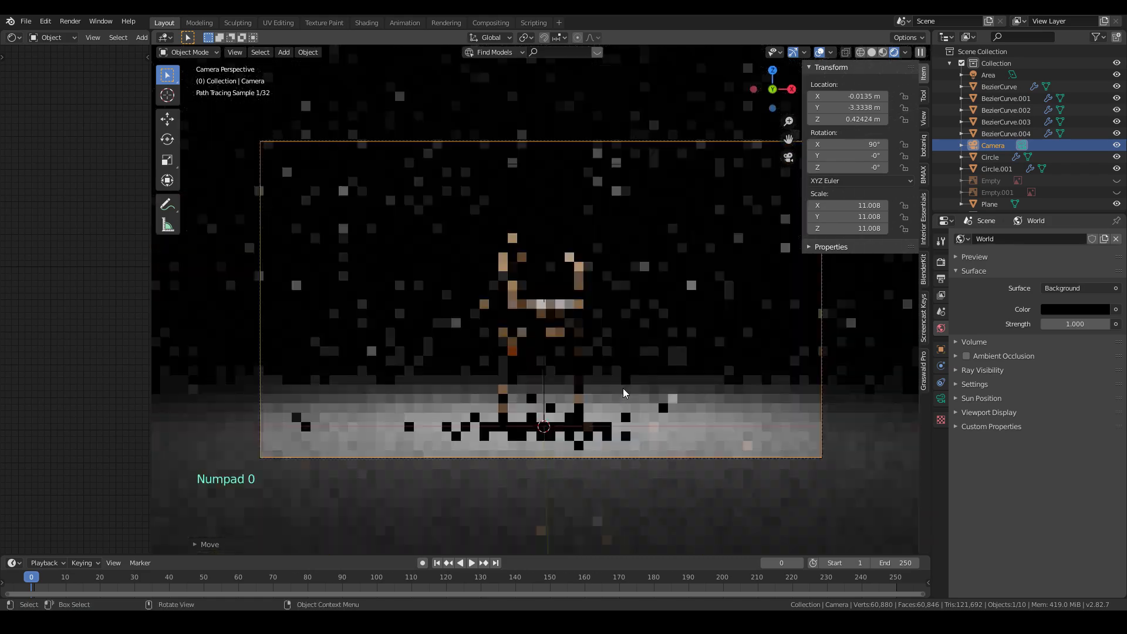
- Switch back to Solid shading and raise the area light above the chair to about 1.52 m
key(z)
scroll(579, 230, down, 4)
click(543, 201)
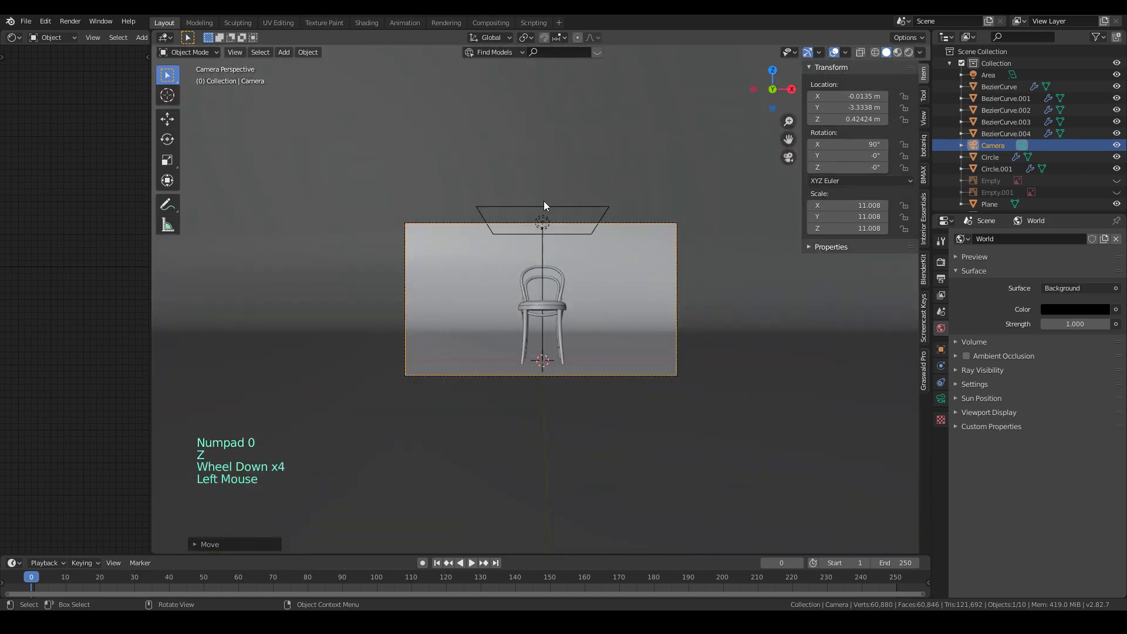
click(547, 205)
key(g)
click(561, 178)
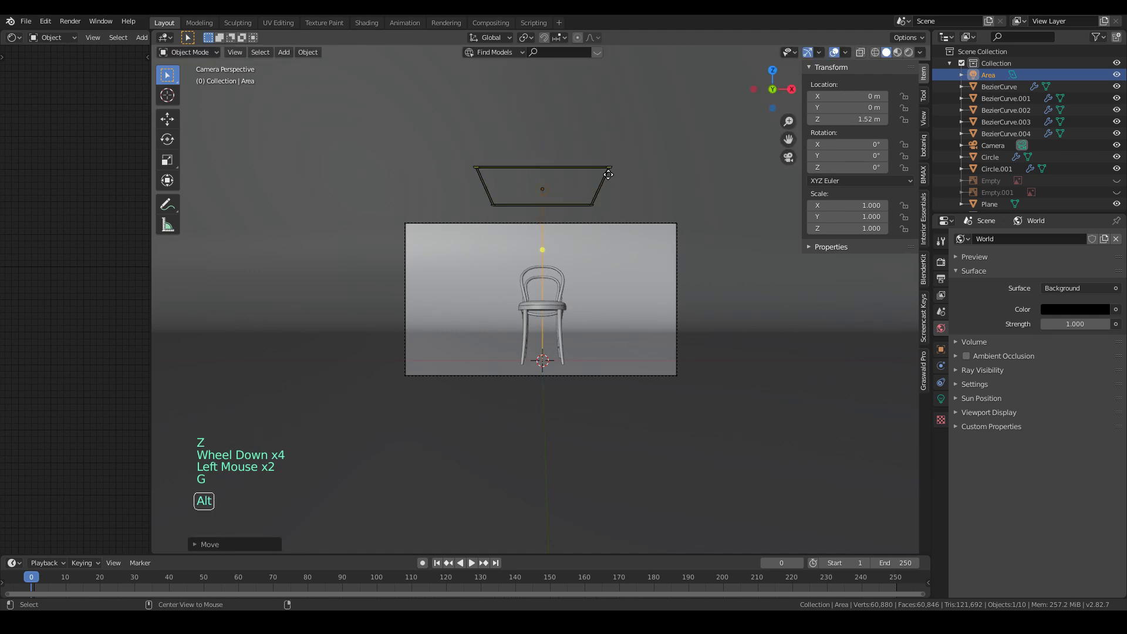
- Place a linked duplicate of the area light at about X -1.29 m, Z 0.54 m and rotate it -85° about Y towards the chair
key(alt+d)
click(458, 296)
key(KP_1)
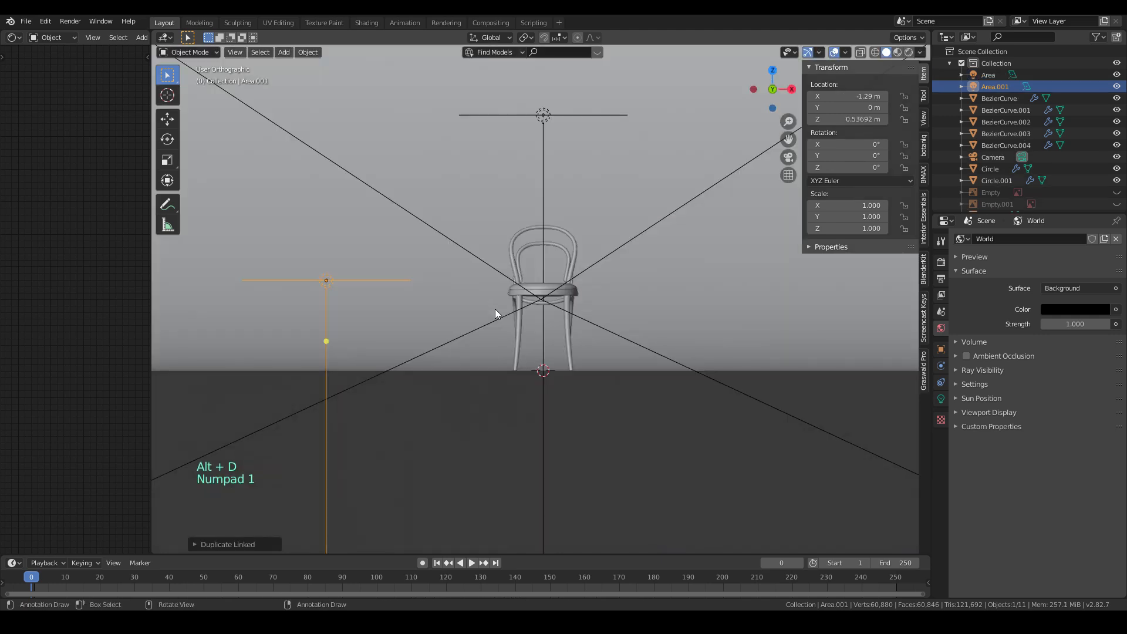
scroll(495, 308, down, 5)
key(r)
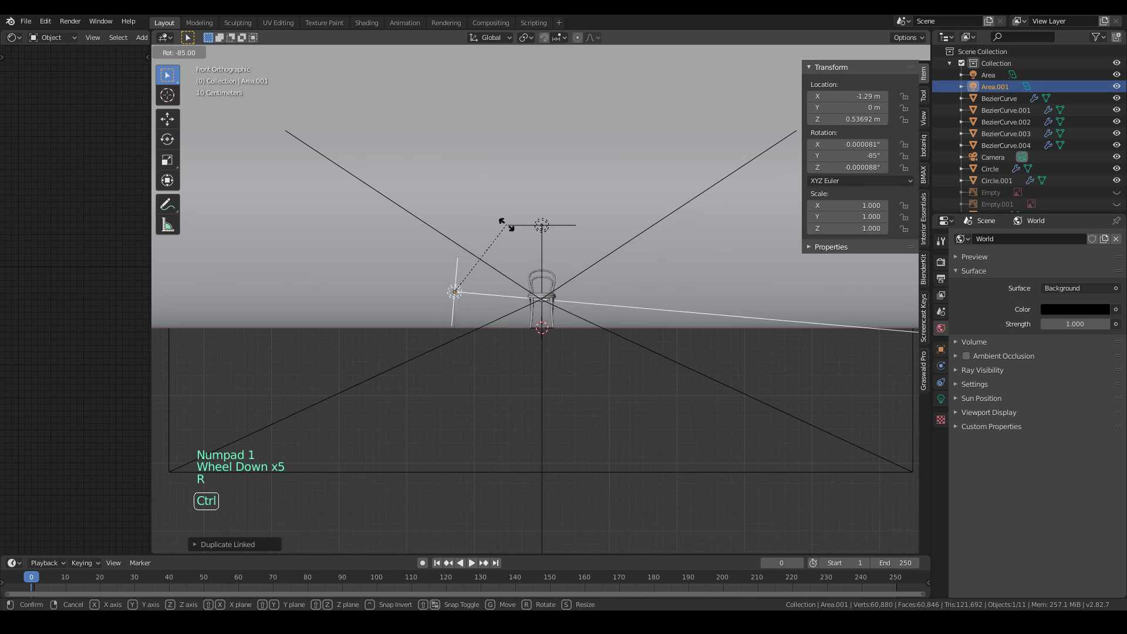
ctrl+click(507, 227)
- Place a linked duplicate of the side light at about X 1.39 m, Z 0.55 m on the chair's opposite side, turned to 85° about Y
key(alt+d)
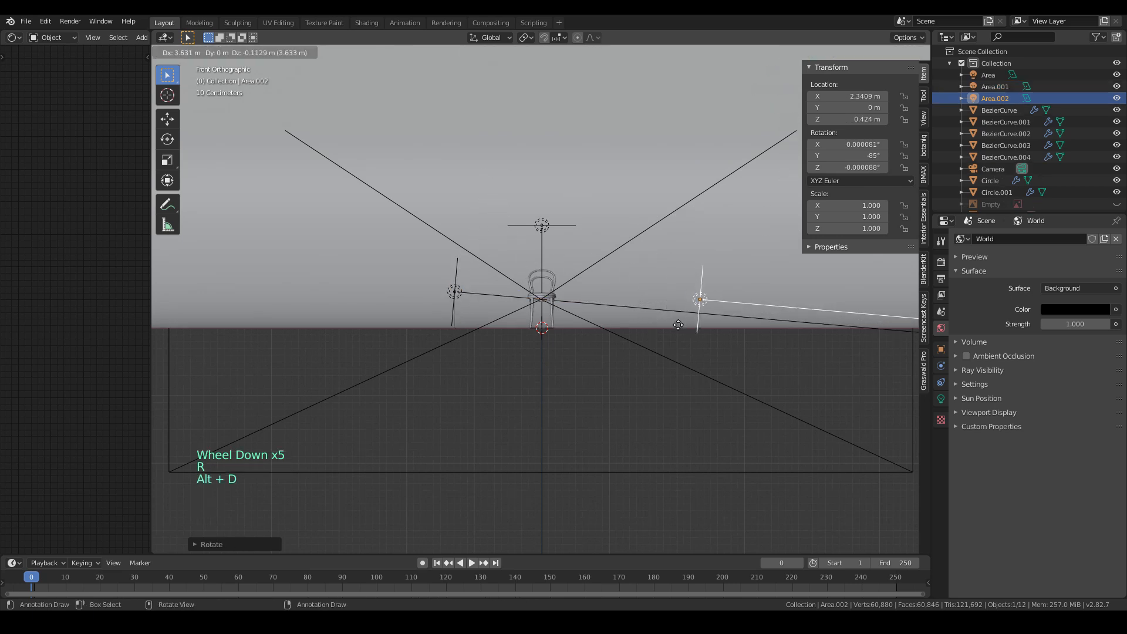
click(648, 322)
key(r)
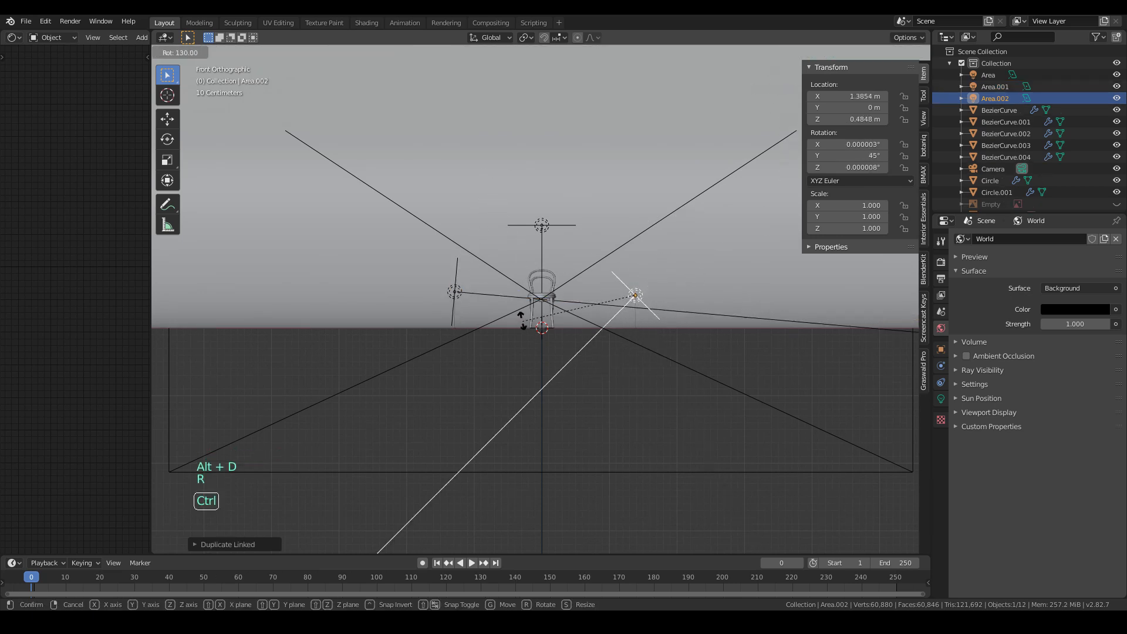
ctrl+click(535, 235)
key(g)
click(547, 352)
- In the rendered camera view, raise both side area lights to about 0.82 m and scale them up to about 1.144
key(KP_0)
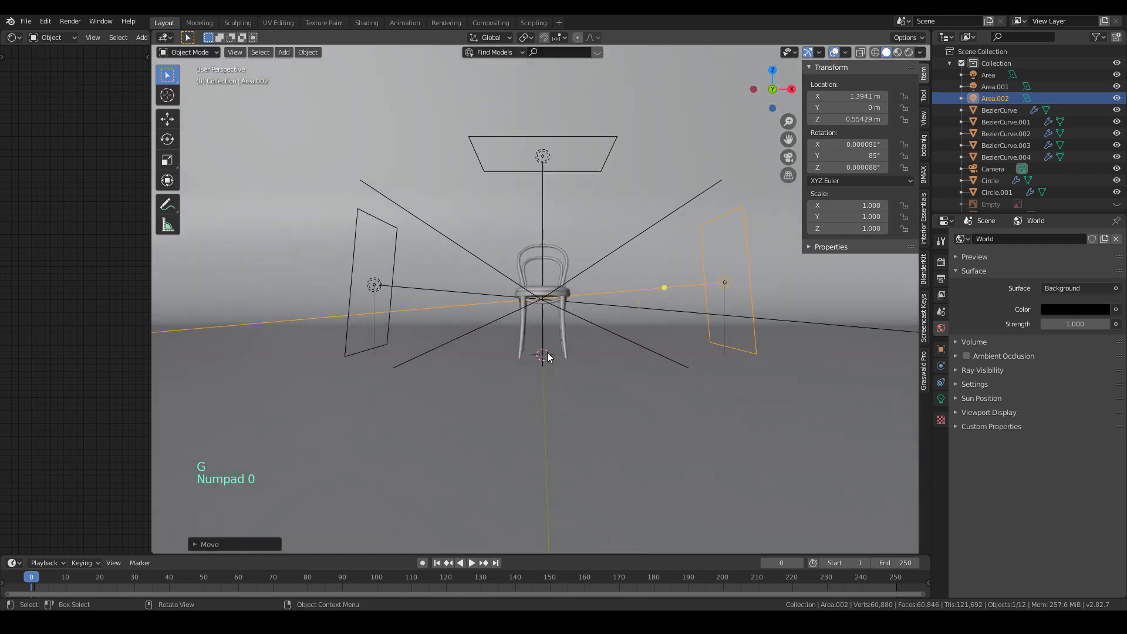
key(z)
click(543, 237)
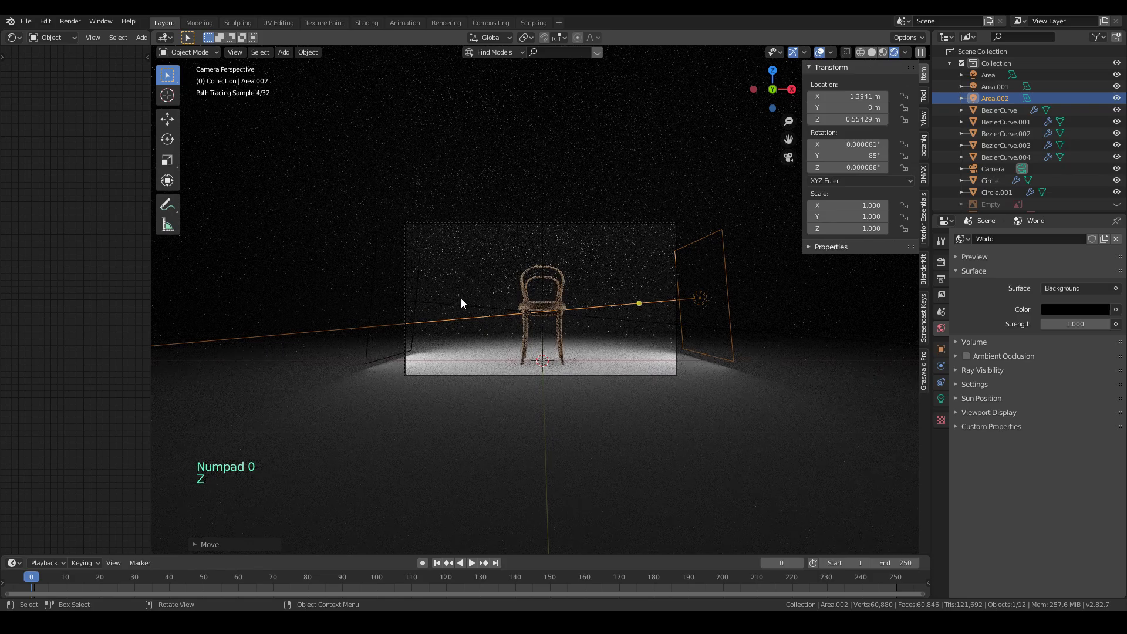
click(391, 297)
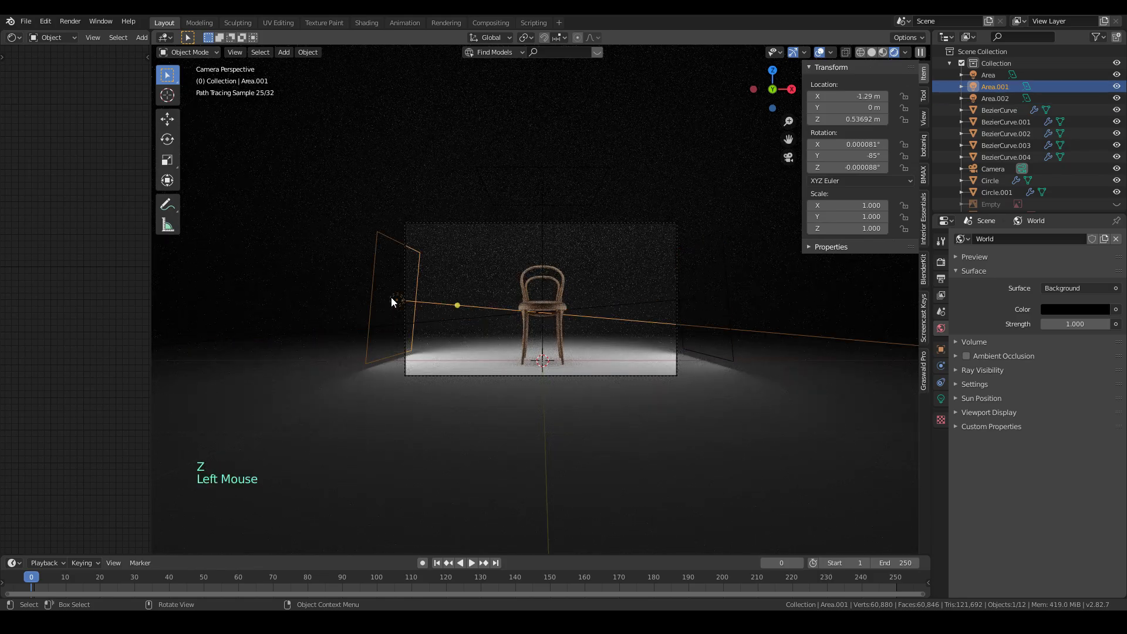
shift+click(692, 294)
key(g)
key(z)
key(g)
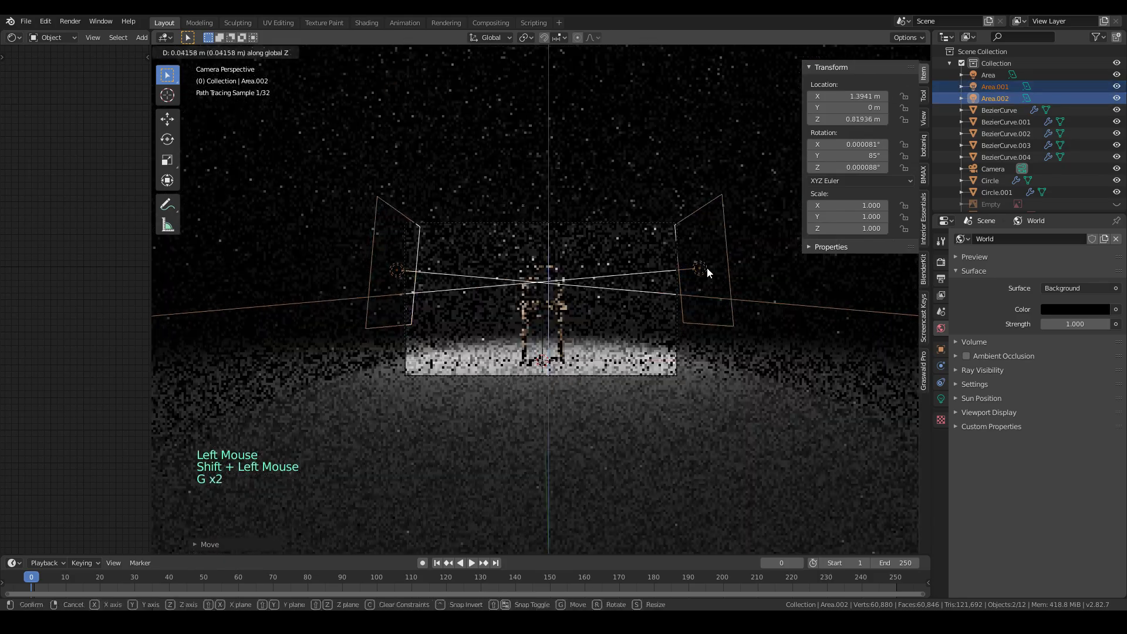
key(s)
scroll(679, 301, up, 3)
- Select the backdrop plane and show its material settings
click(650, 344)
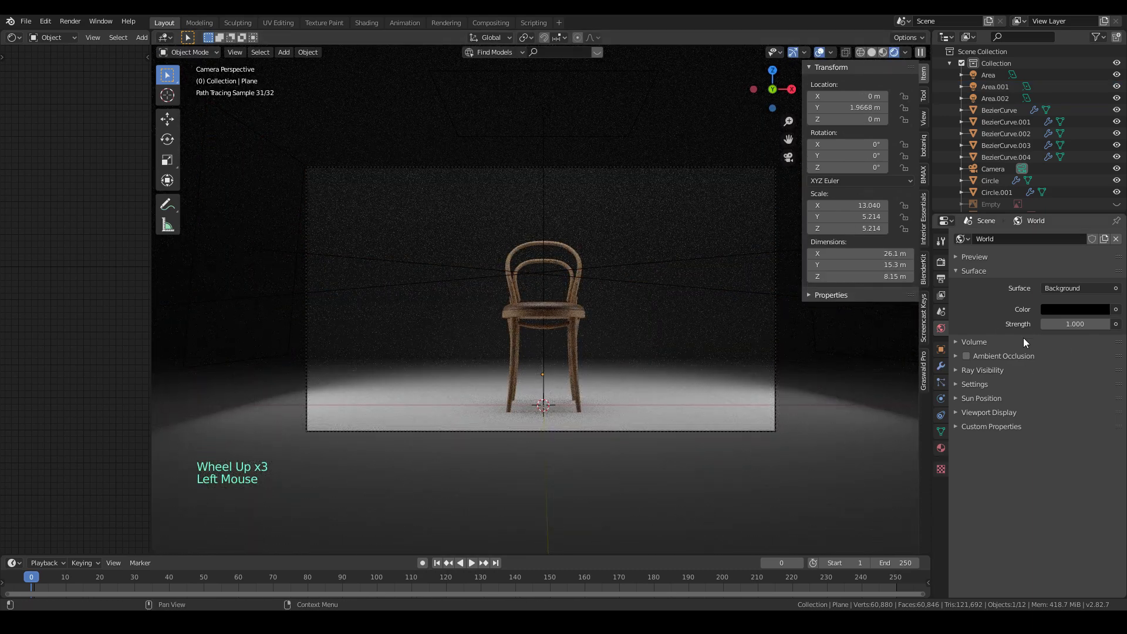
click(942, 448)
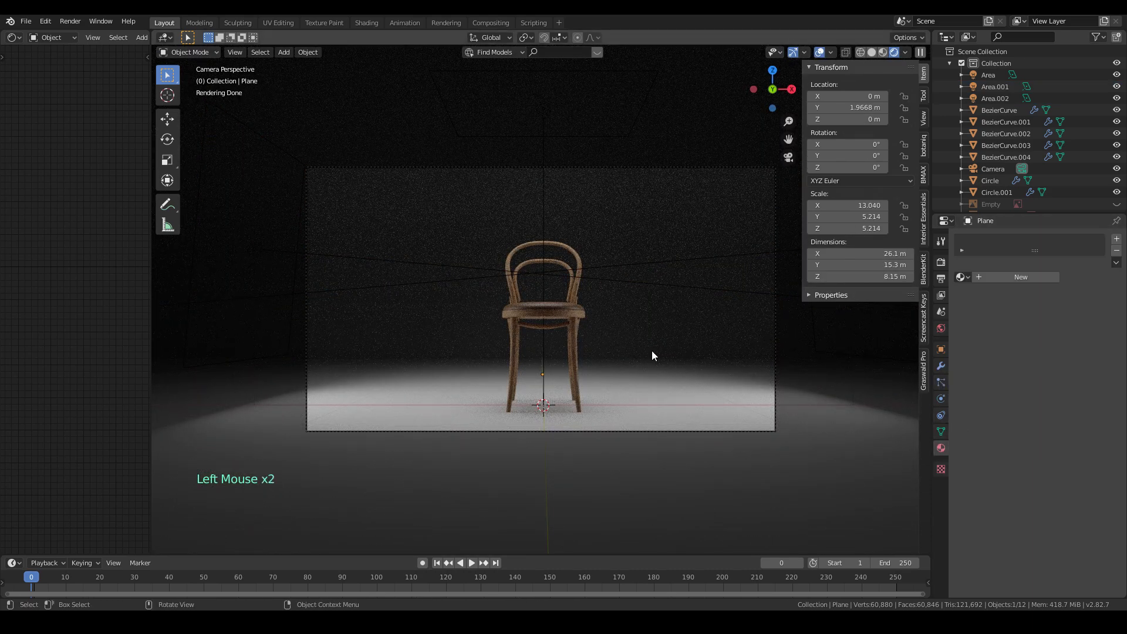
scroll(651, 351, down, 1)
- Set the power of the linked area lights to 20
click(660, 290)
click(668, 268)
click(671, 265)
click(1084, 317)
text(20)
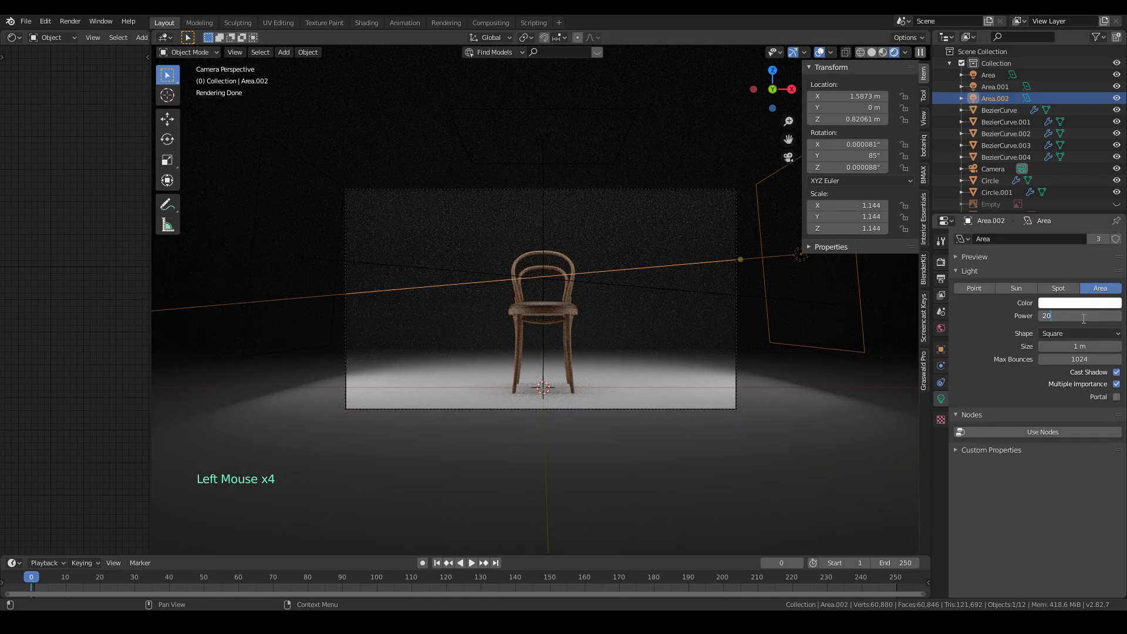
key(Return)
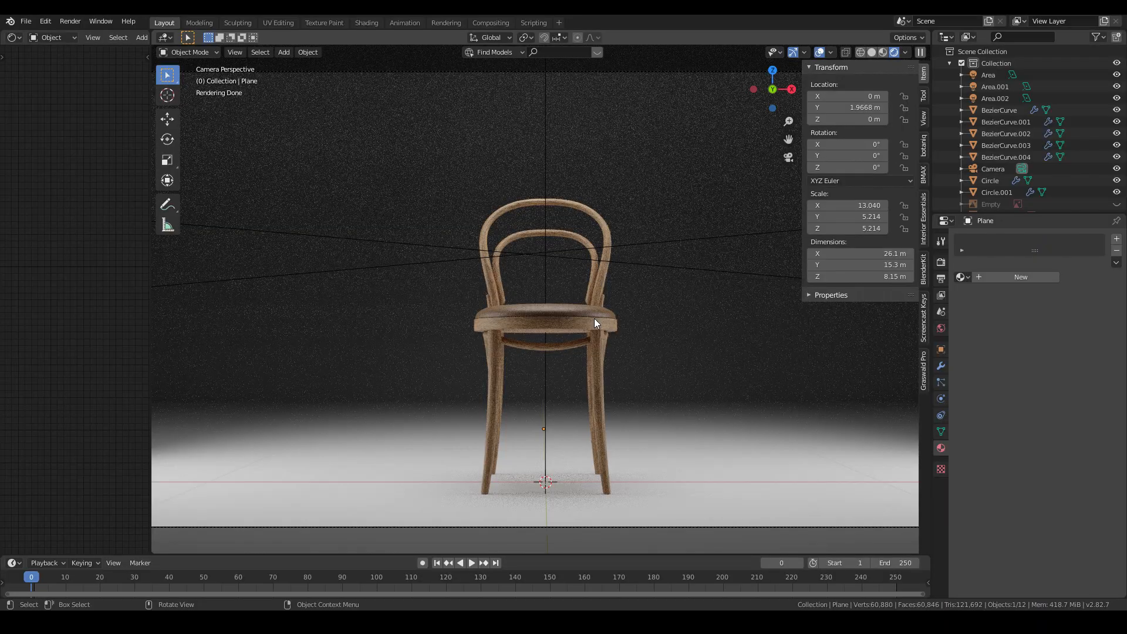
- Inspect the rendered chair's seat, back frame and legs up close from a raised front corner angle
middle_drag(614, 350, 545, 315)
scroll(545, 314, up, 5)
middle_drag(727, 343, 580, 326)
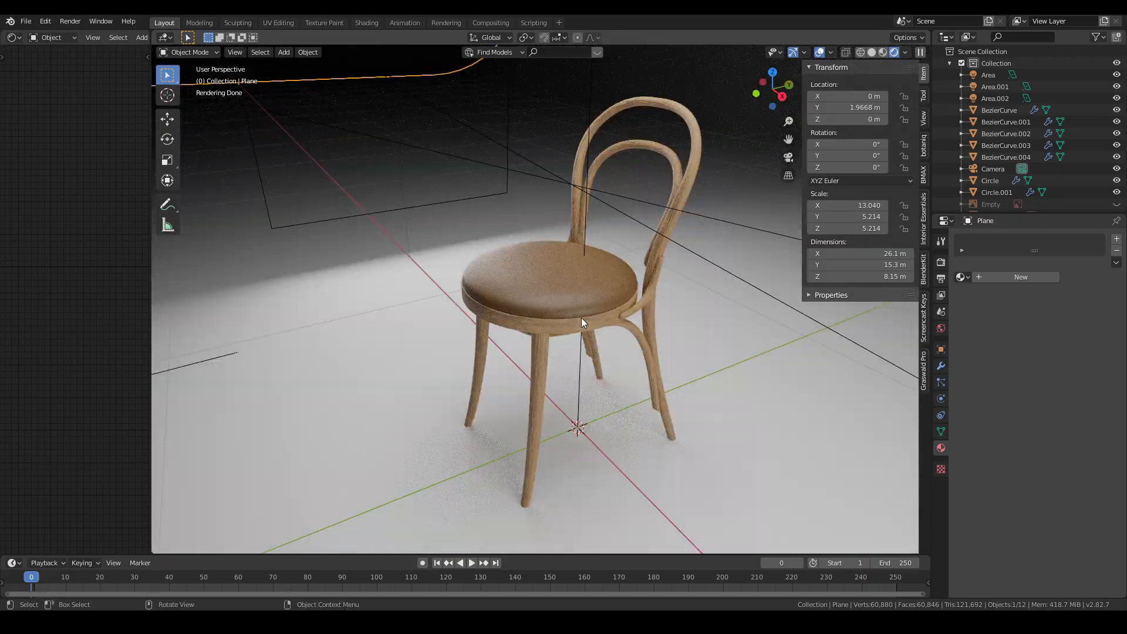